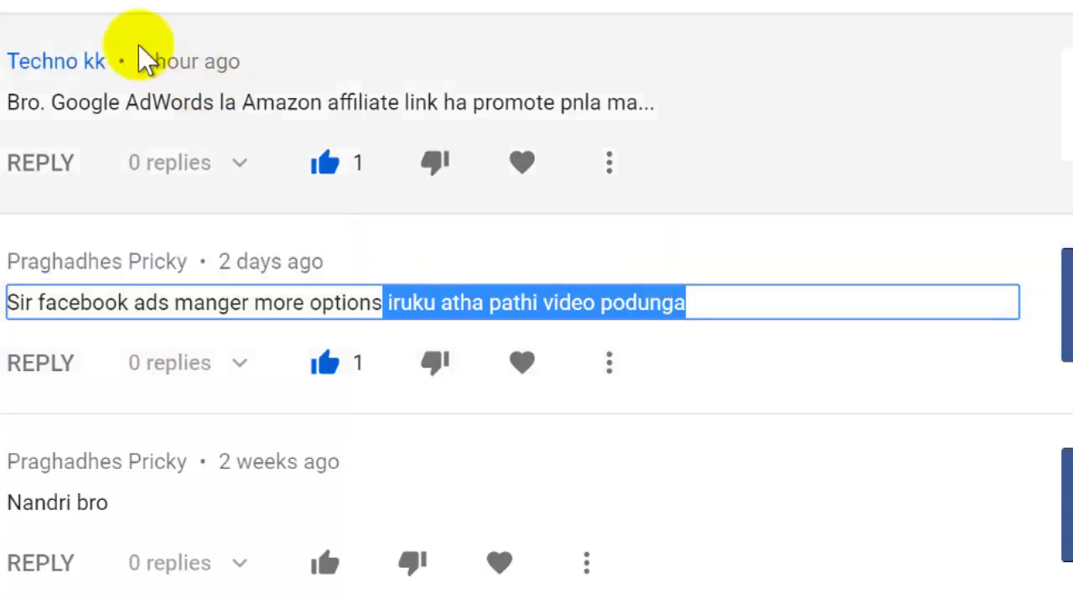
Expand the channel's reply to the Facebook Pixels comment and read the linked video message.
scroll(326, 251, up, 3)
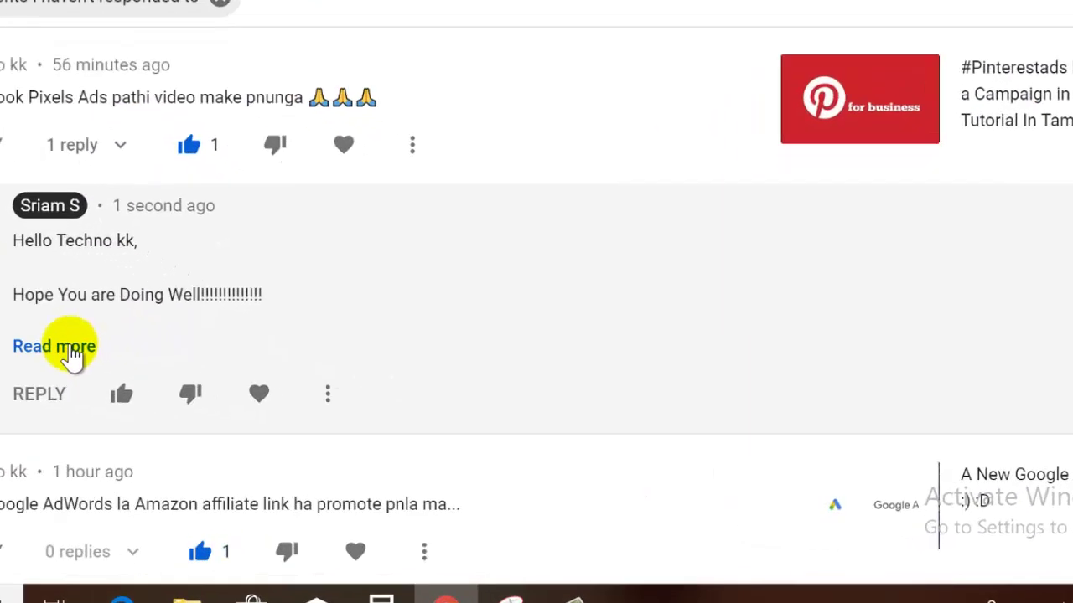
click(73, 352)
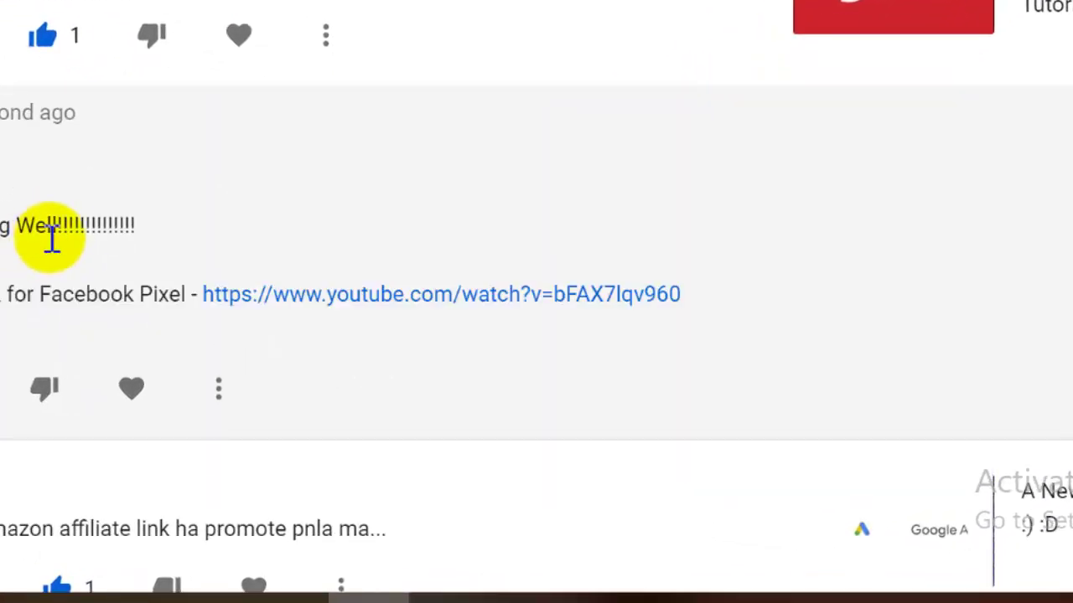
drag(53, 226, 164, 223)
click(165, 224)
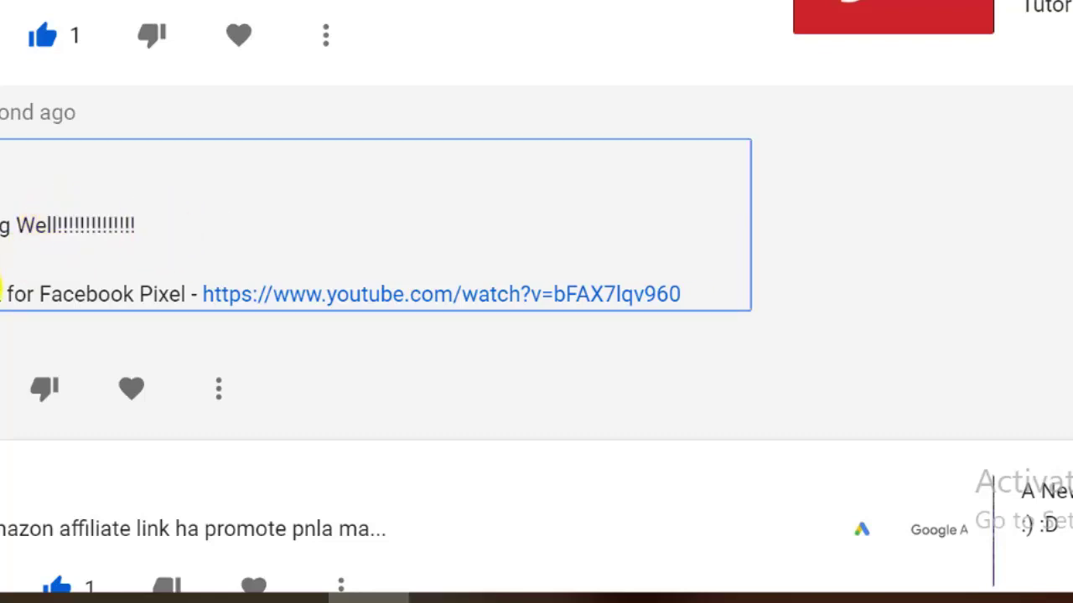
drag(5, 291, 0, 293)
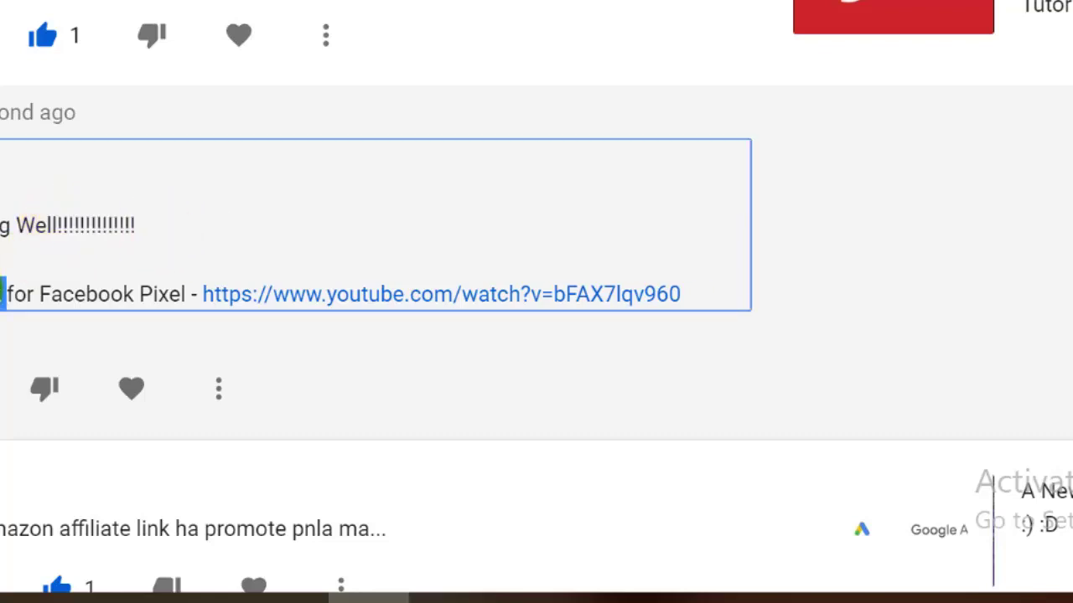
click(851, 302)
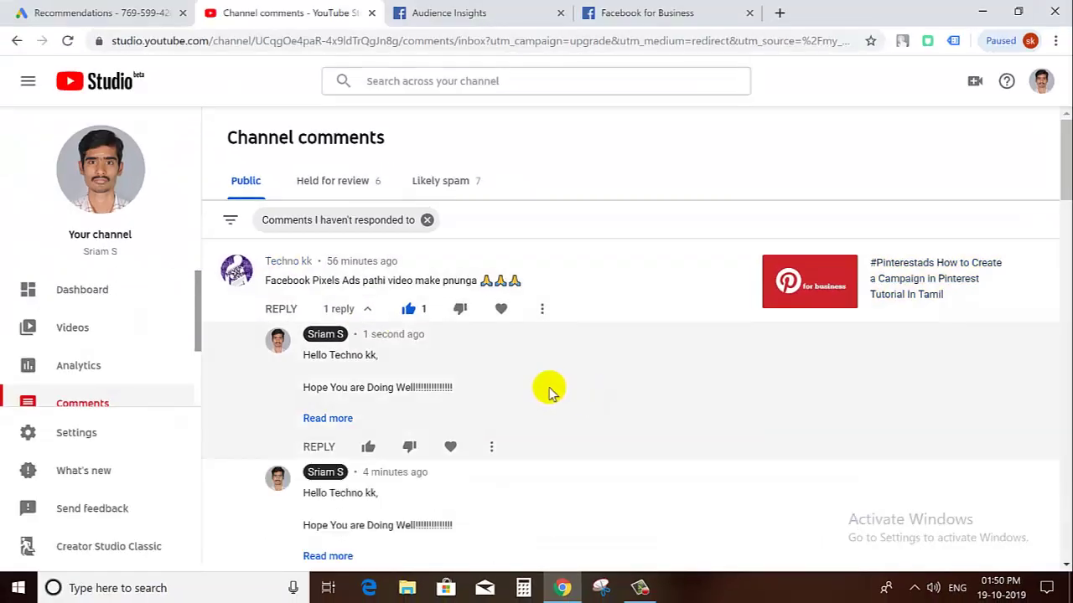
Read the channel comment requesting a video about more Facebook Ads Manager options.
scroll(544, 390, down, 2)
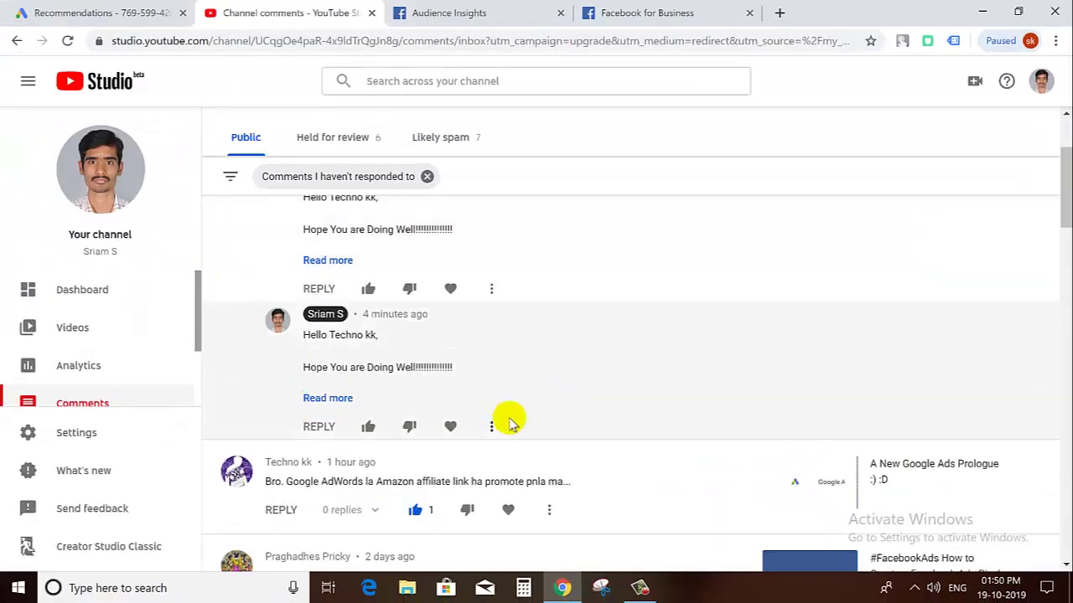
scroll(507, 419, down, 2)
drag(419, 419, 604, 426)
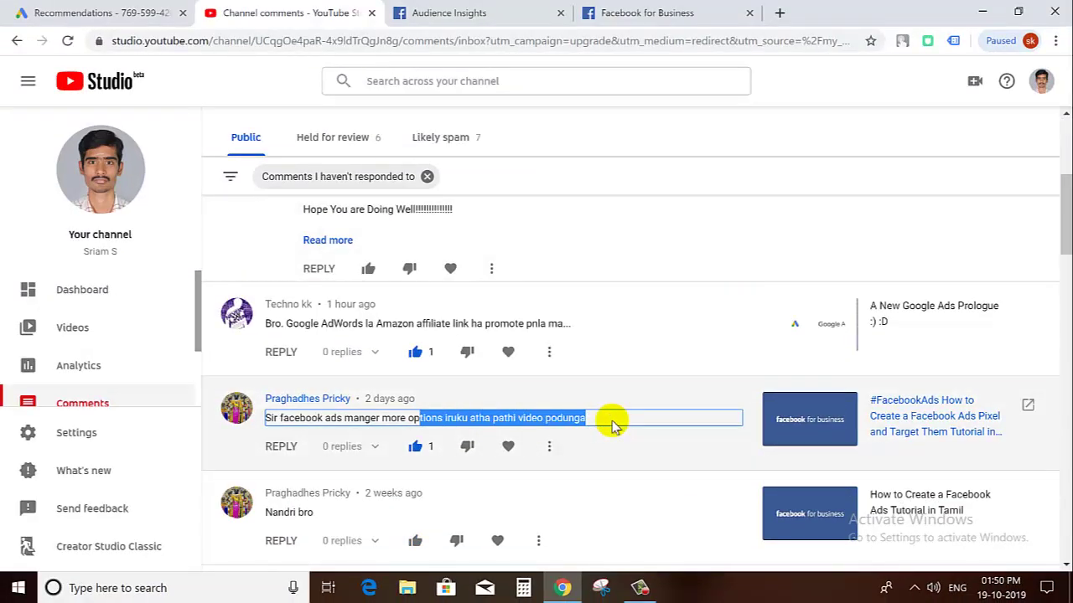
click(616, 415)
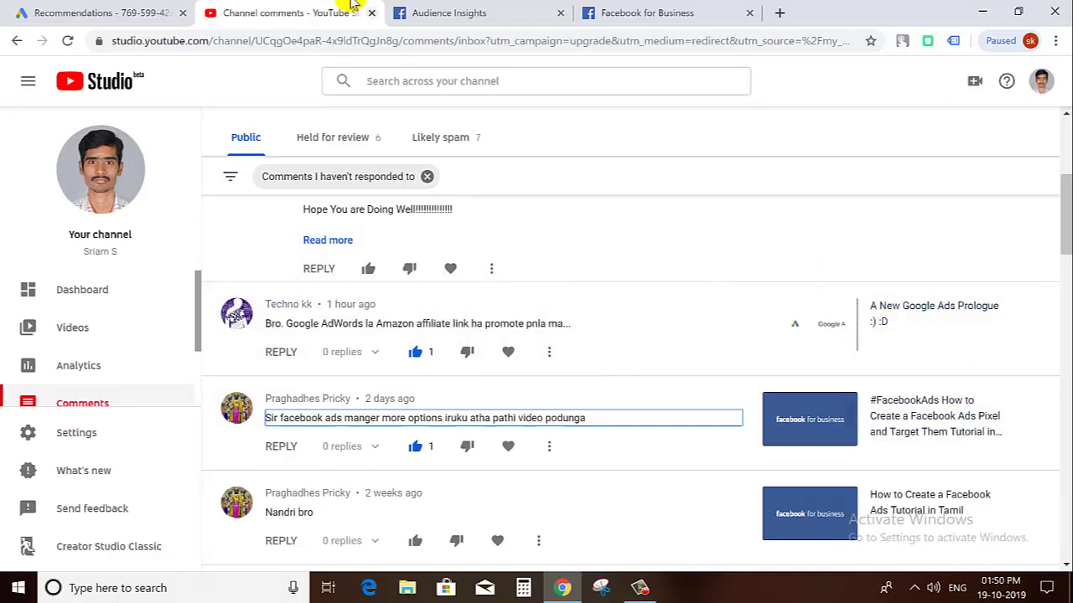
Switch to Facebook Audience Insights, leave it for Business Manager, and close the Facebook for Business page.
click(459, 11)
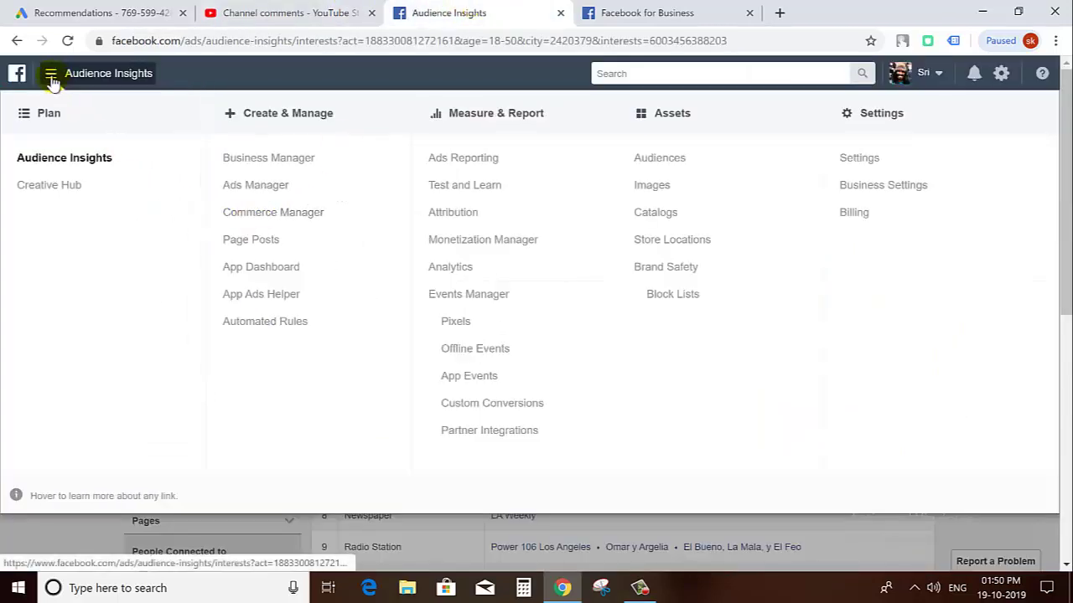
click(50, 75)
click(50, 74)
click(302, 165)
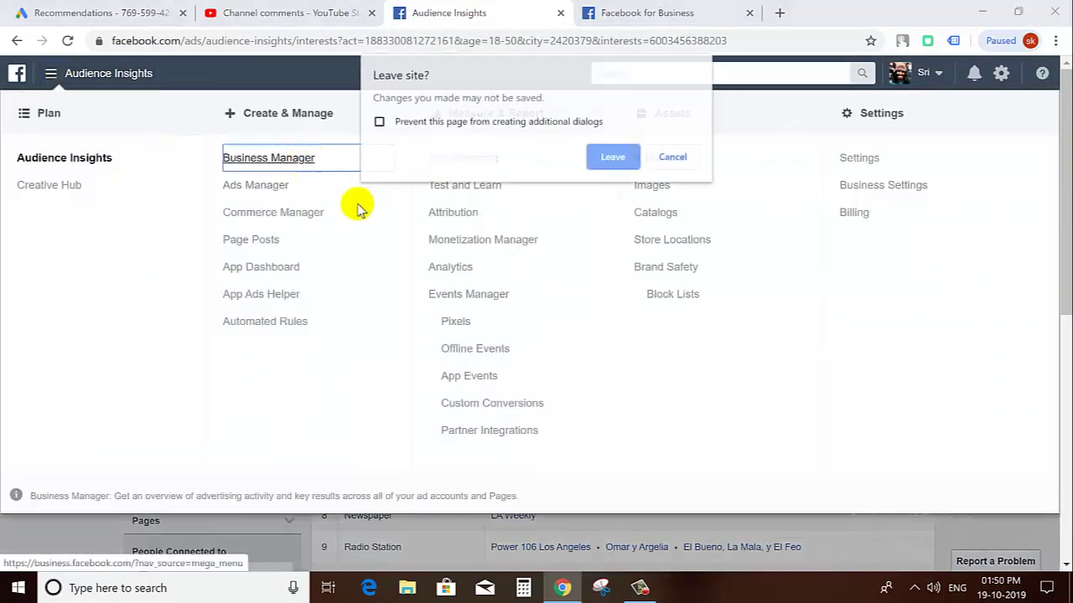
click(596, 159)
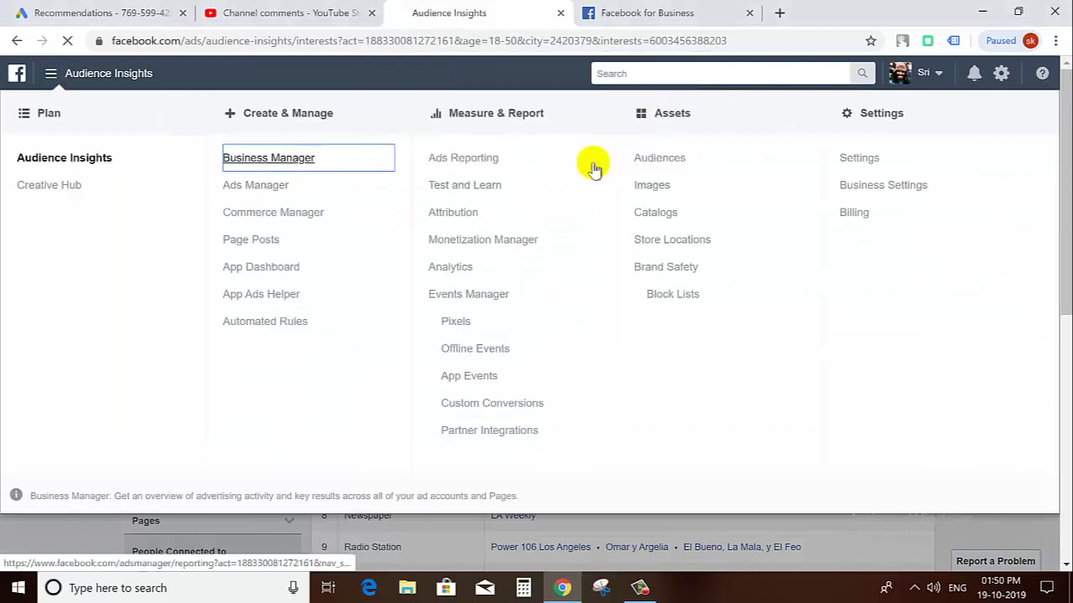
click(749, 12)
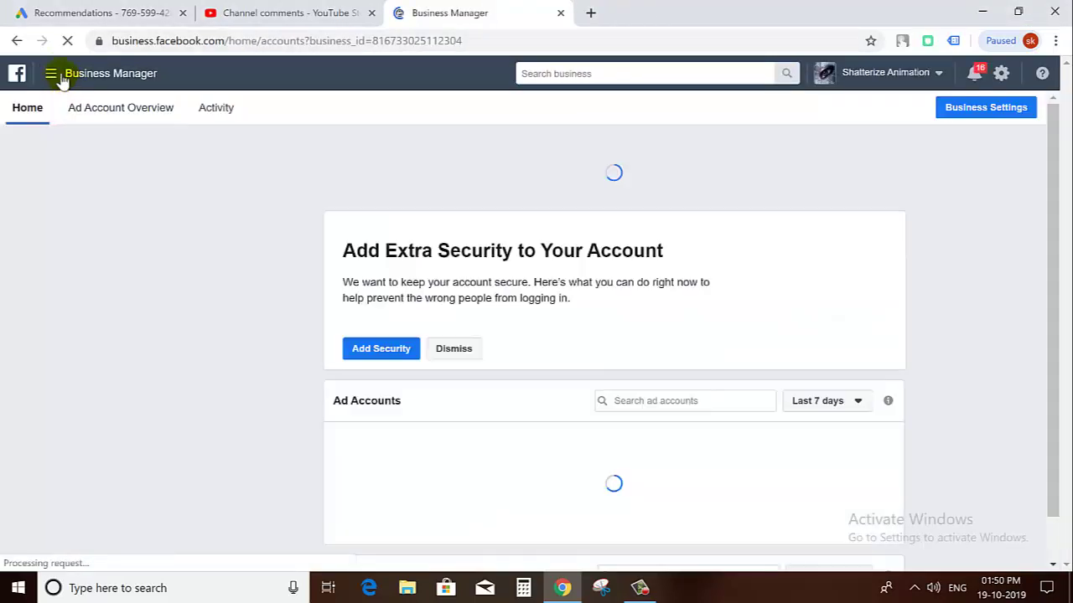
Examine the Business Manager tools overview, including the Create & Manage category.
click(50, 74)
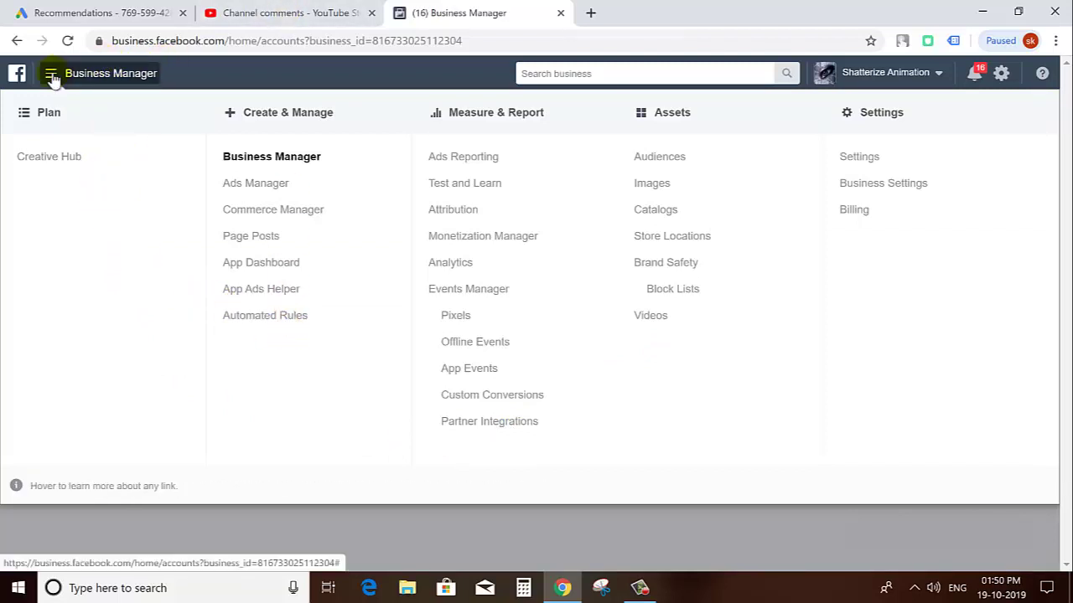
click(51, 74)
click(51, 74)
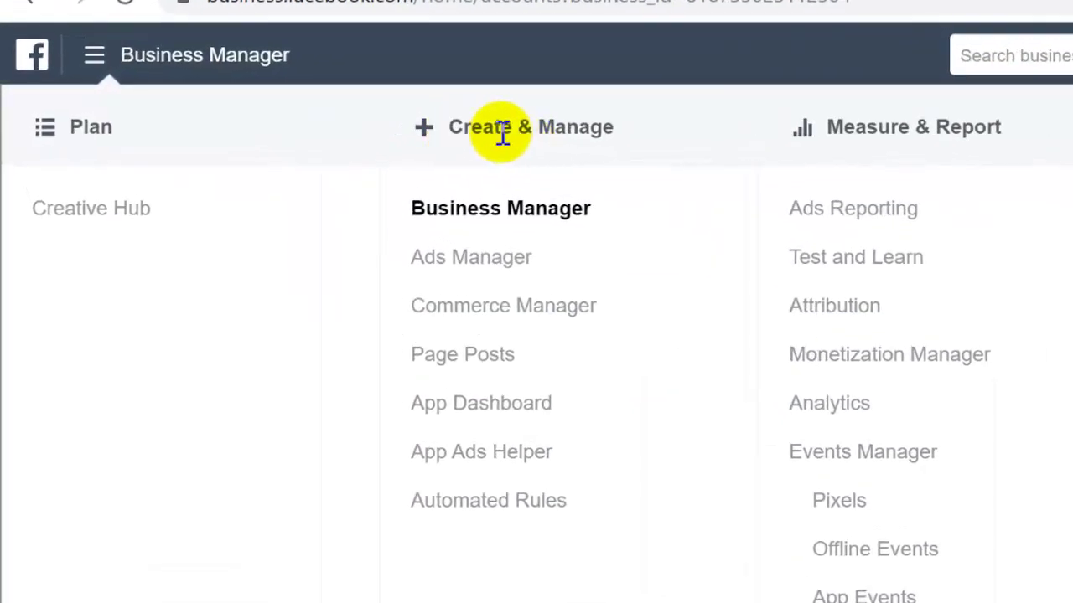
drag(550, 128, 862, 132)
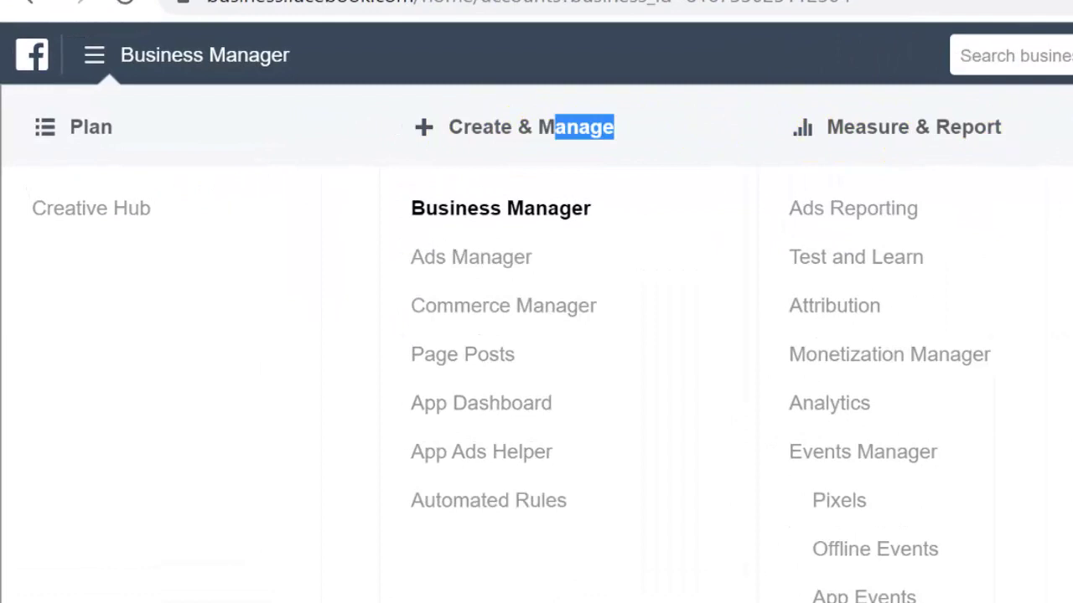
click(216, 334)
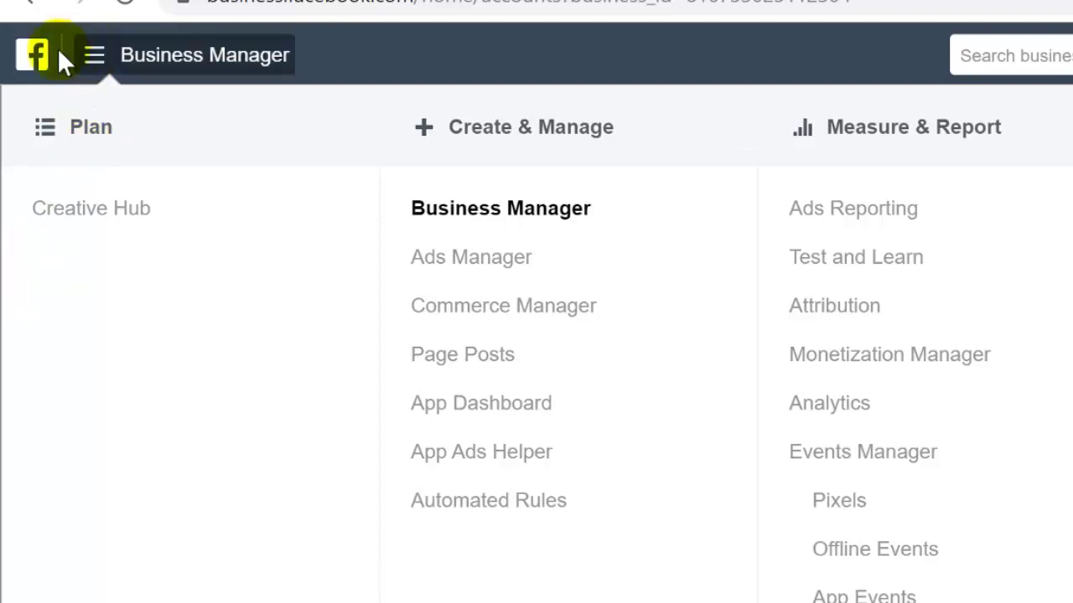
Open Ads Manager from the Business Manager tools overview.
click(30, 55)
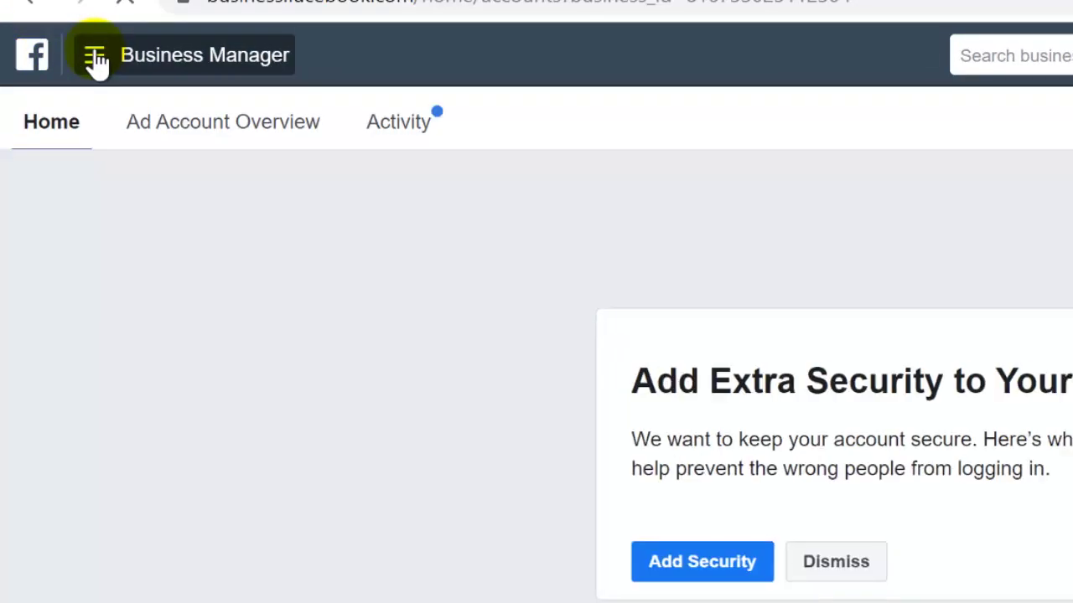
click(95, 57)
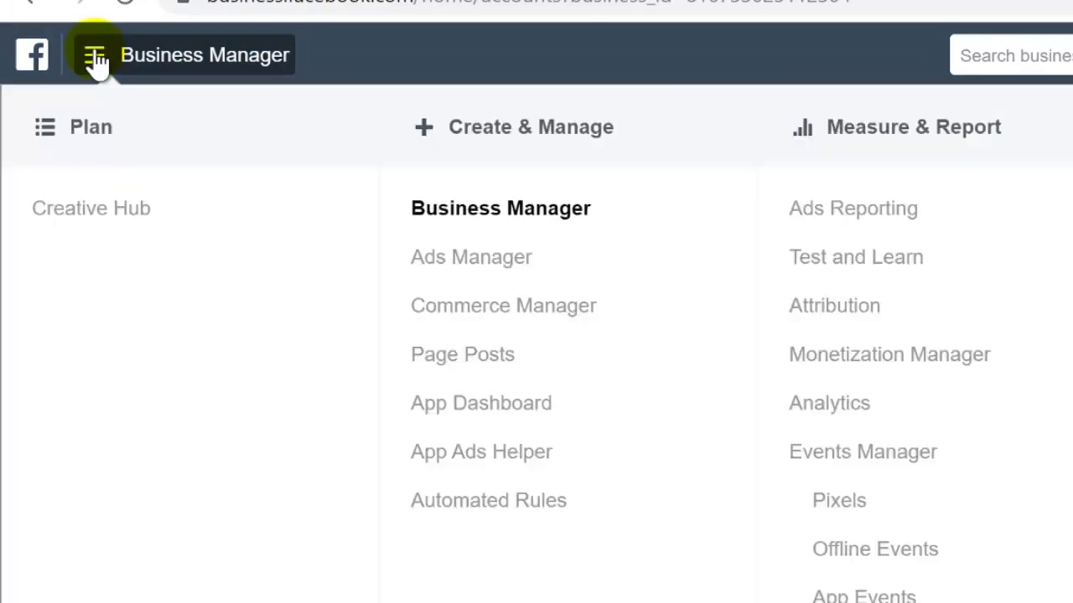
click(444, 261)
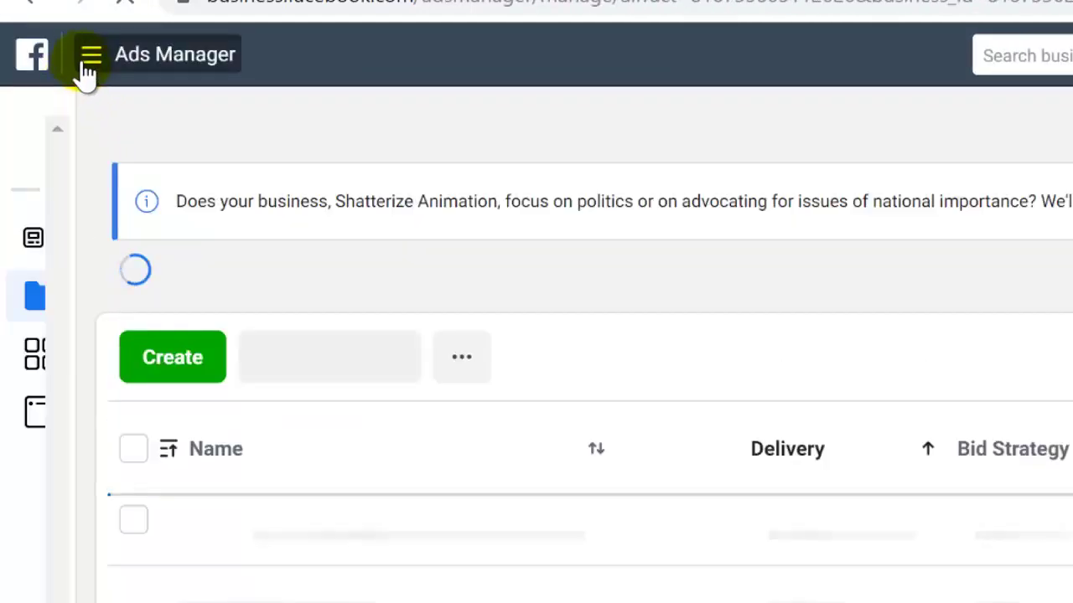
Return to the Business Manager home and open the Animation Tutorials ad account in Ads Manager.
click(88, 65)
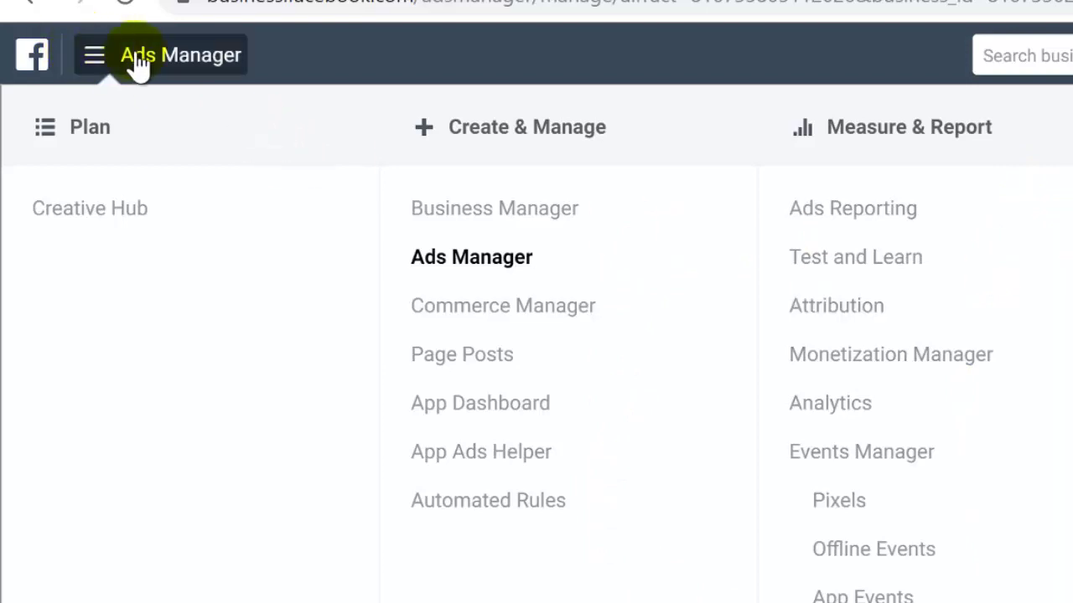
click(537, 216)
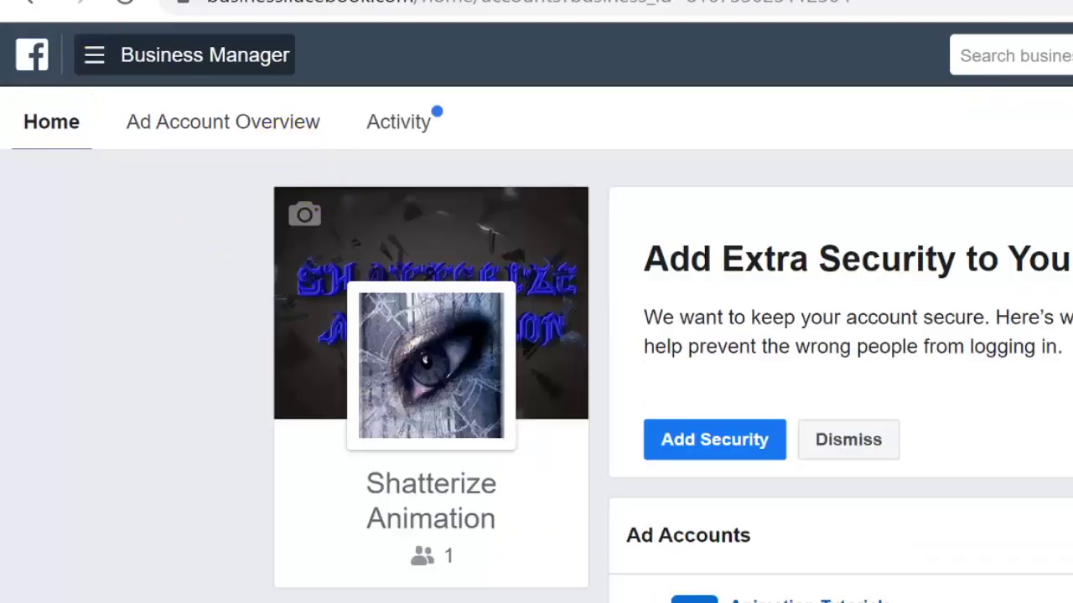
click(809, 596)
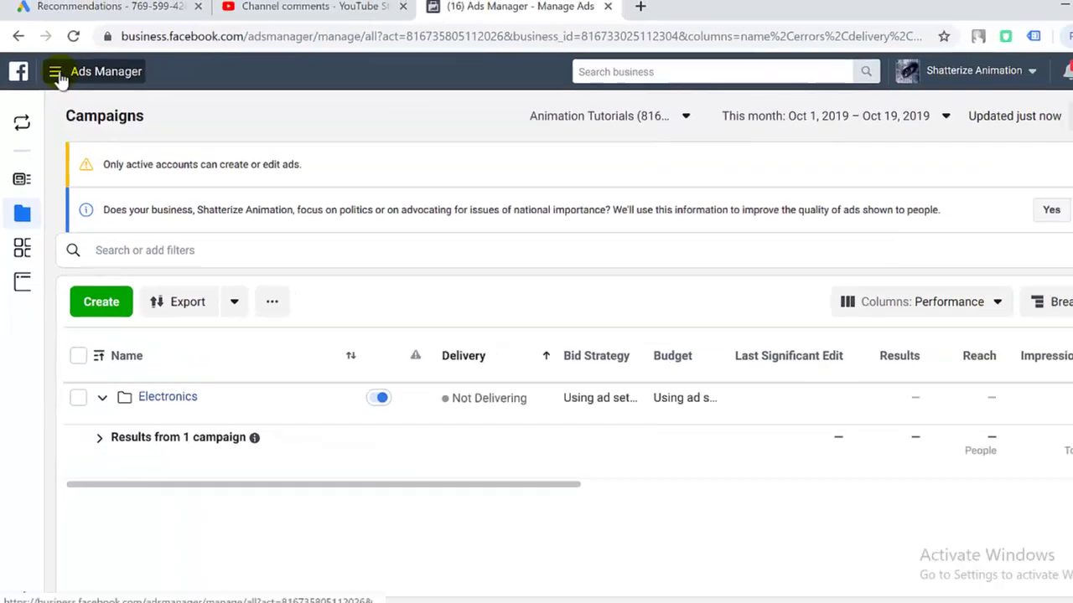
Open Creative Hub from the Plan category of the Ads Manager tools overview.
click(55, 73)
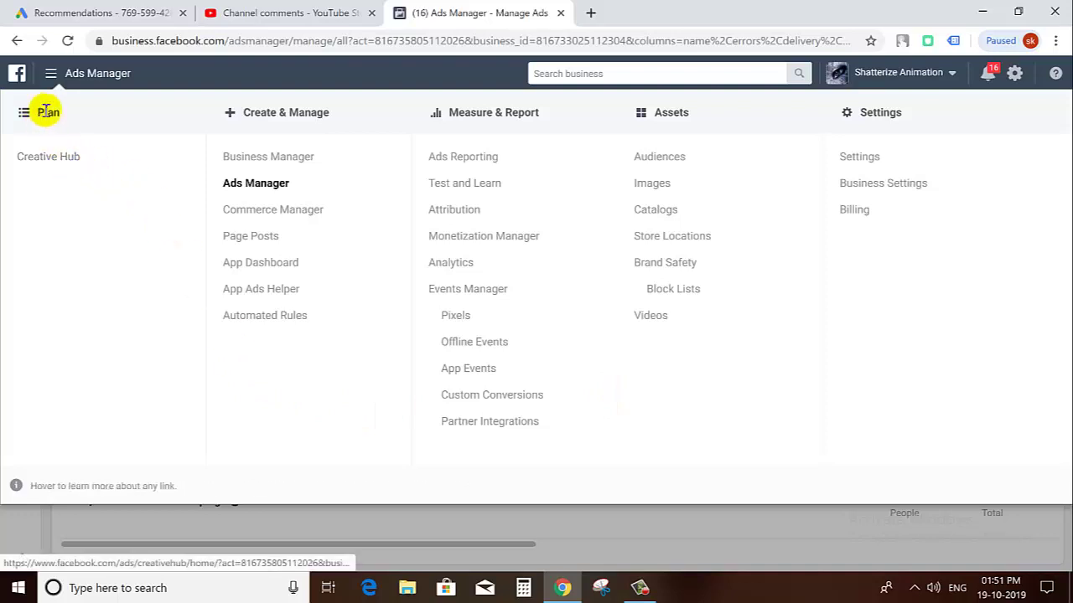
double_click(47, 112)
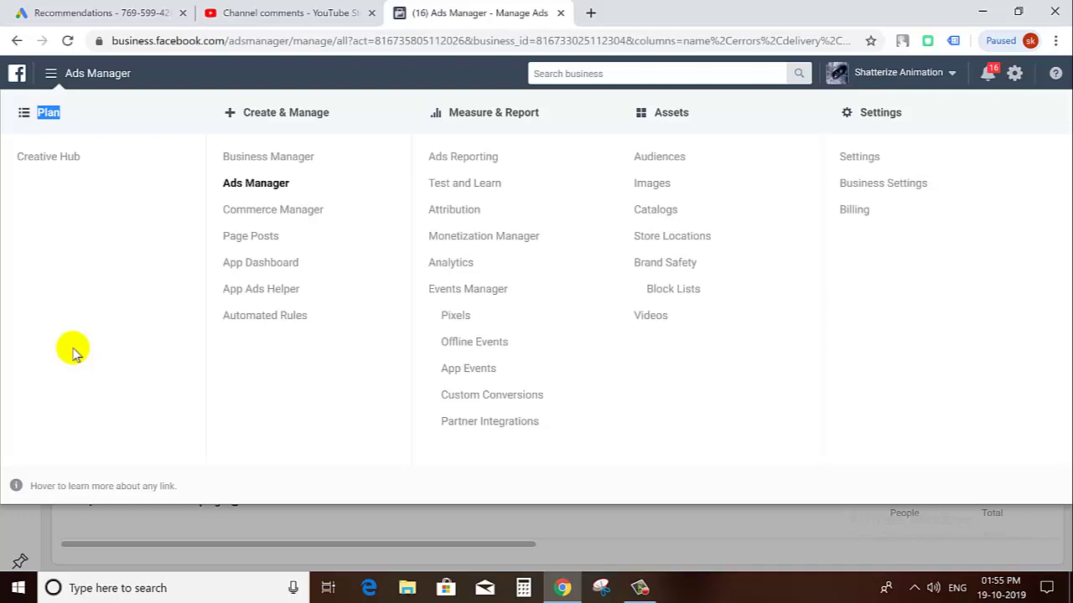
drag(23, 167, 77, 181)
click(50, 158)
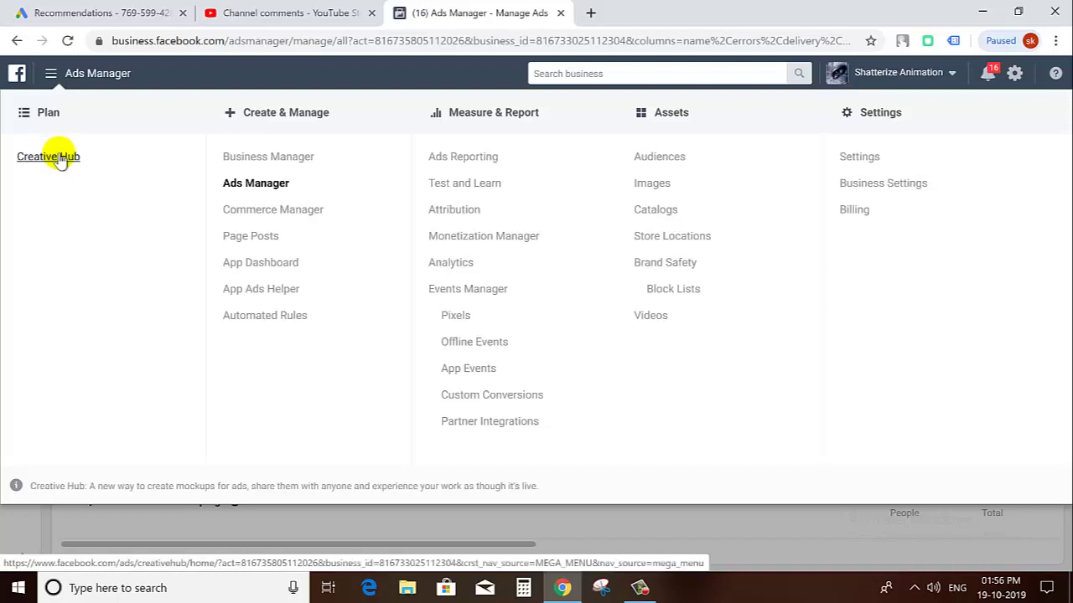
click(59, 158)
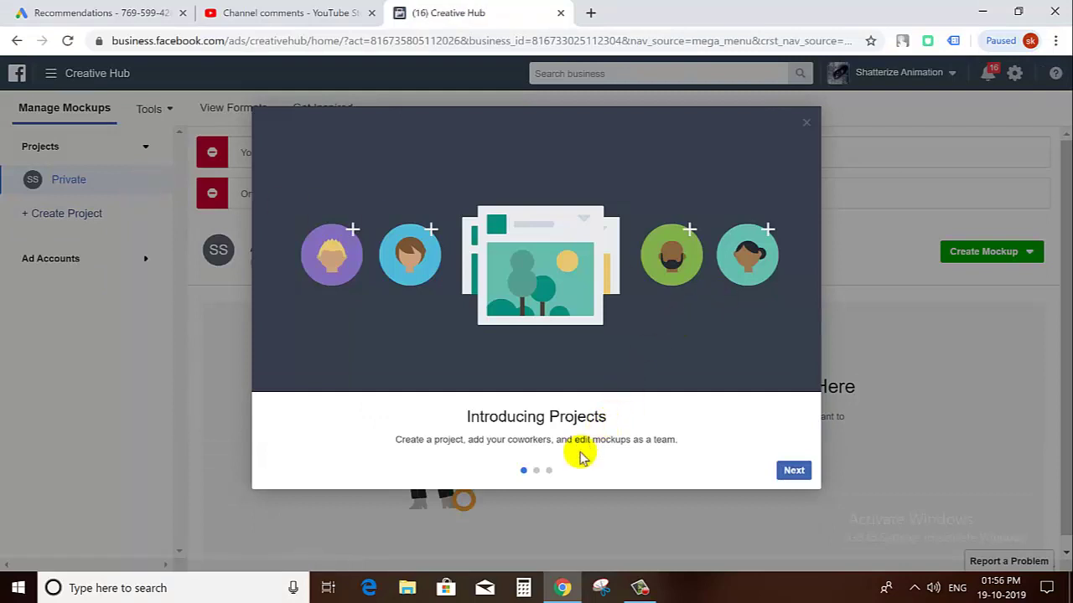
Go through the three pages of the Introducing Projects tour and dismiss it.
click(536, 471)
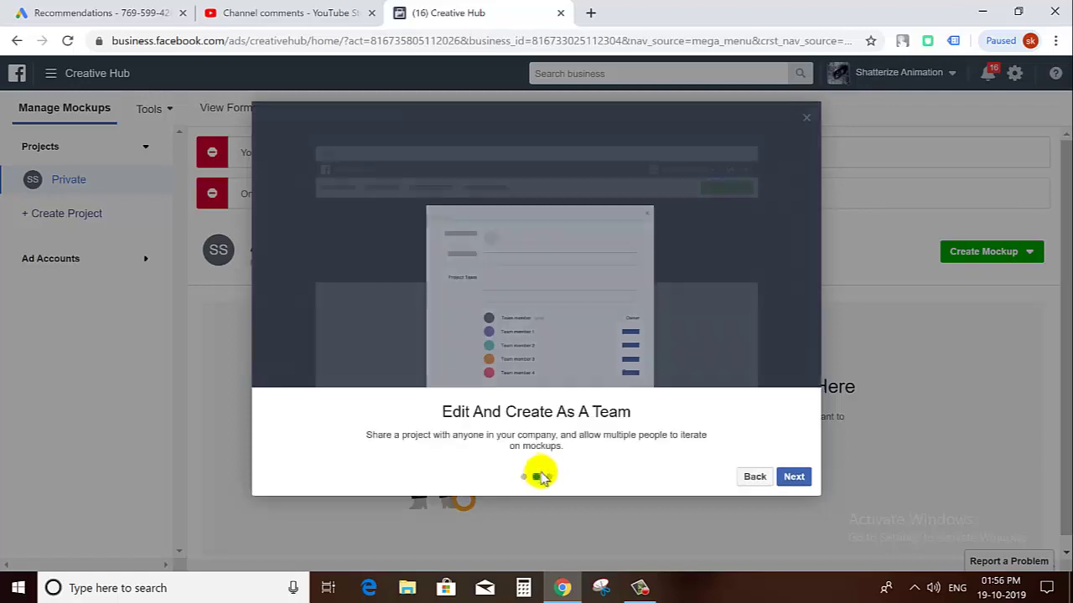
click(549, 477)
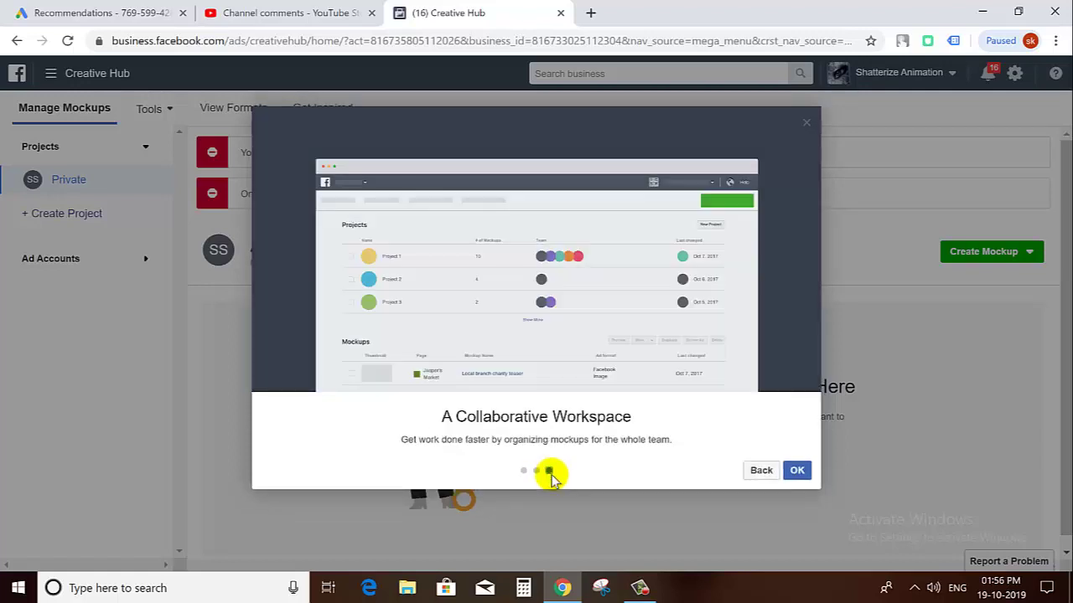
click(796, 470)
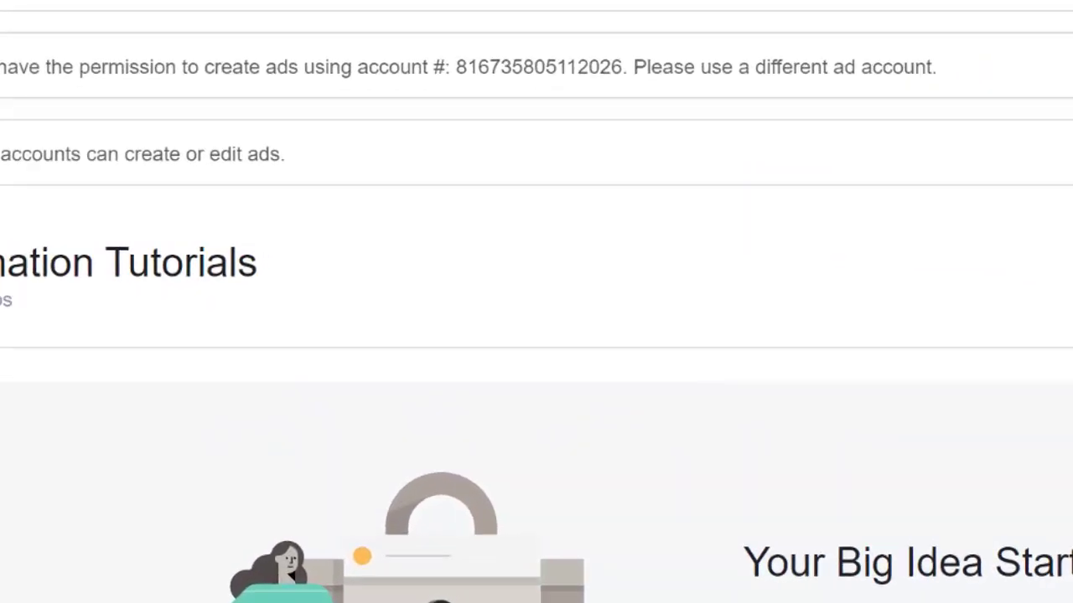
Read the ad account permission notices above the Animation Tutorials mockups.
drag(36, 154, 401, 67)
drag(964, 62, 884, 173)
click(884, 172)
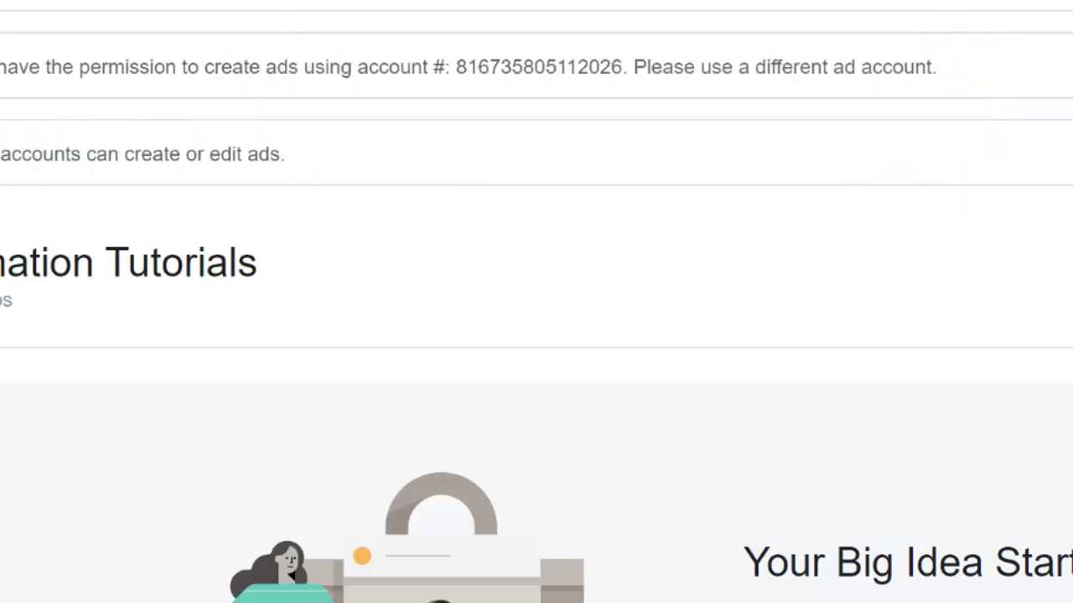
Start a new Facebook Single Image mockup and review its ad content fields through Call to Action.
click(991, 252)
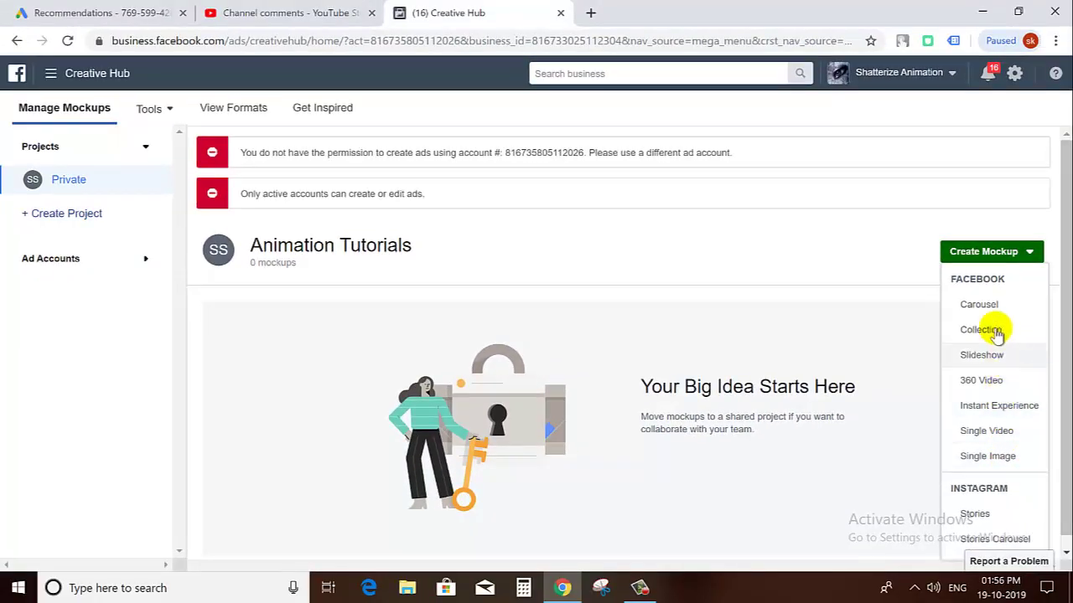
scroll(980, 378, down, 2)
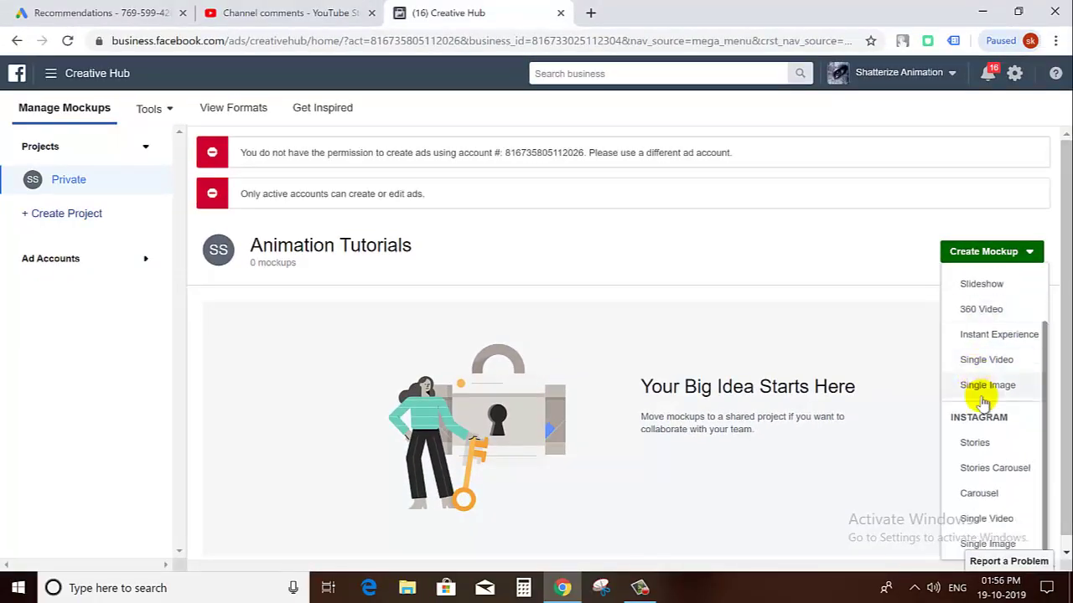
click(991, 386)
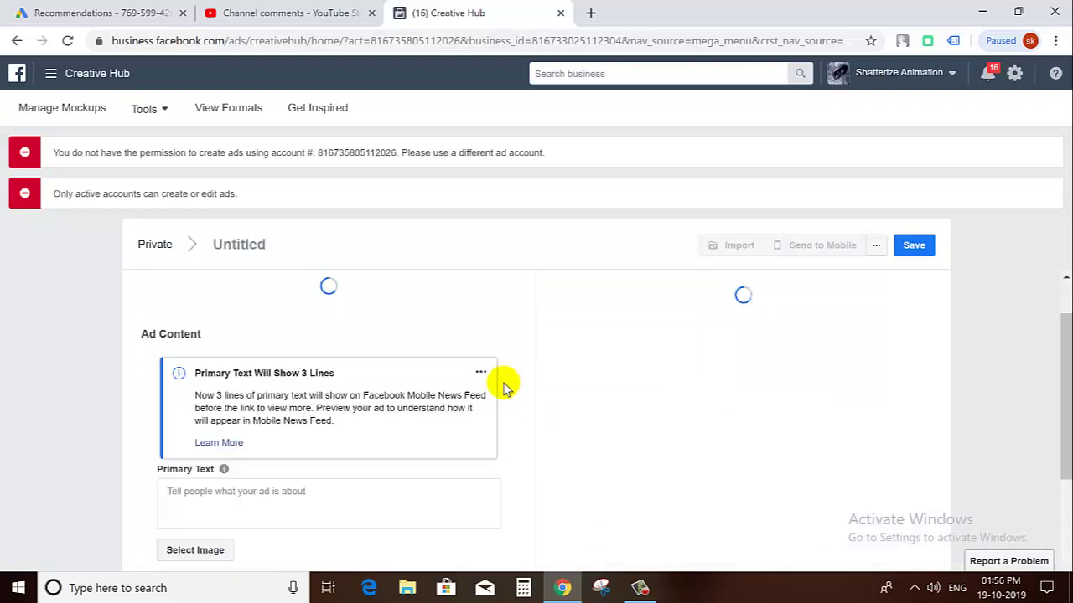
scroll(462, 391, down, 6)
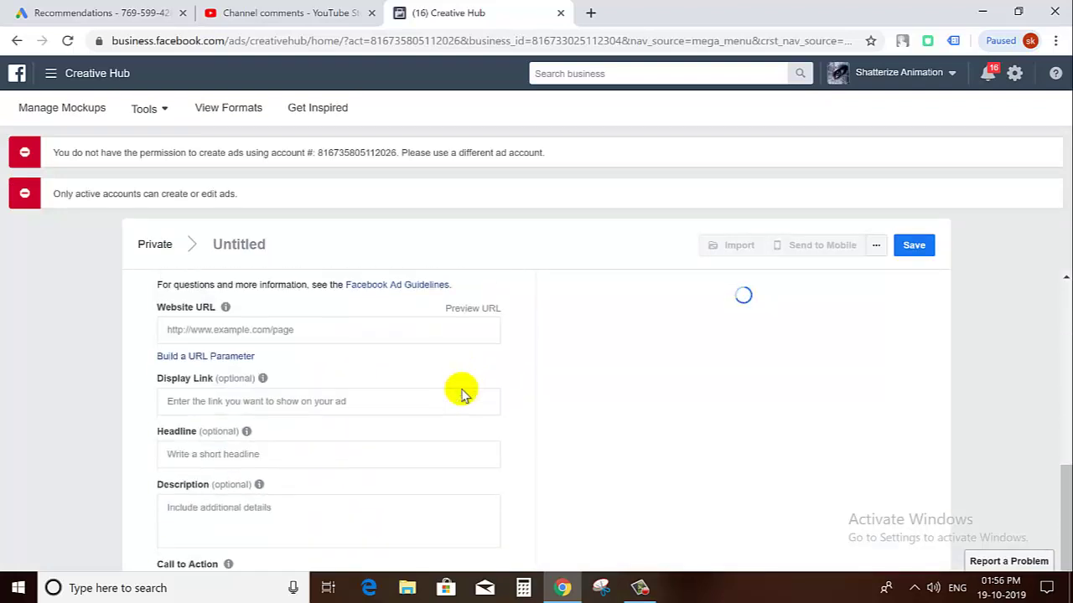
scroll(462, 390, down, 2)
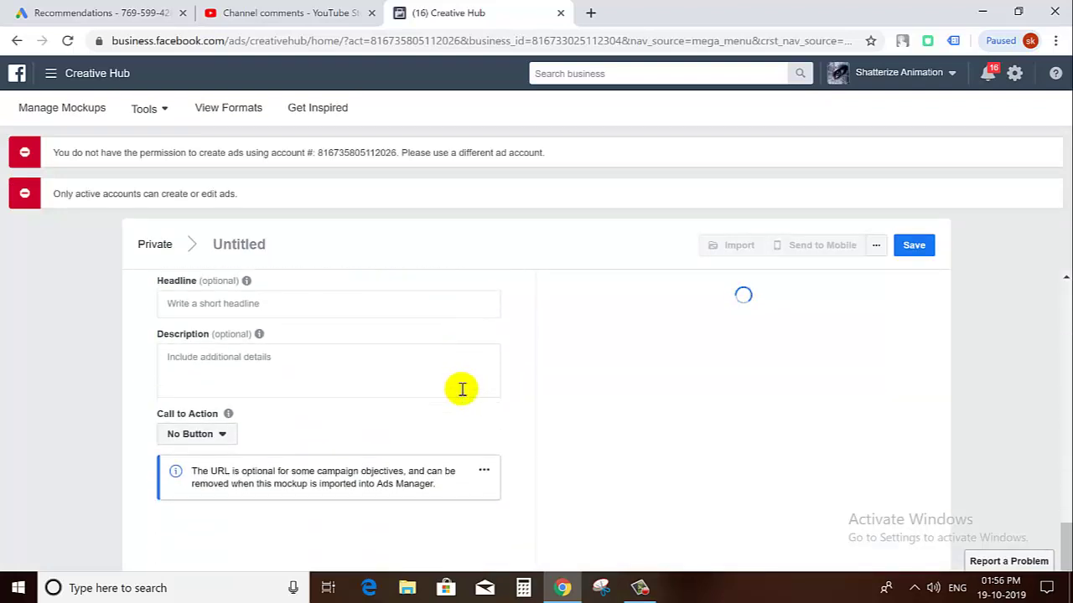
Read the Primary Text Will Show 3 Lines notice and review the ad content fields beside the mobile preview.
scroll(462, 389, up, 6)
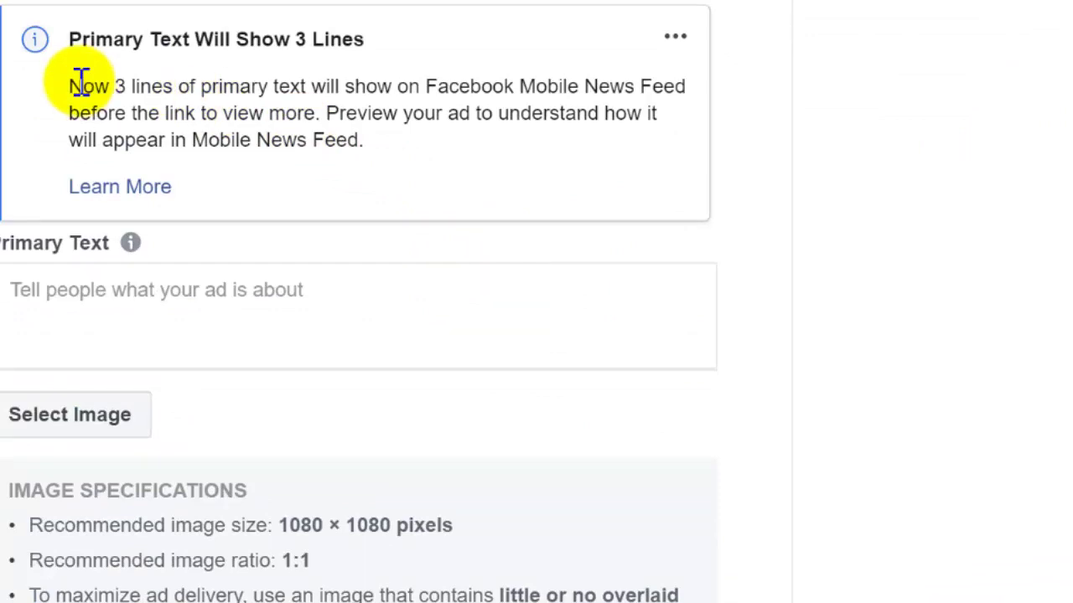
drag(81, 81, 220, 116)
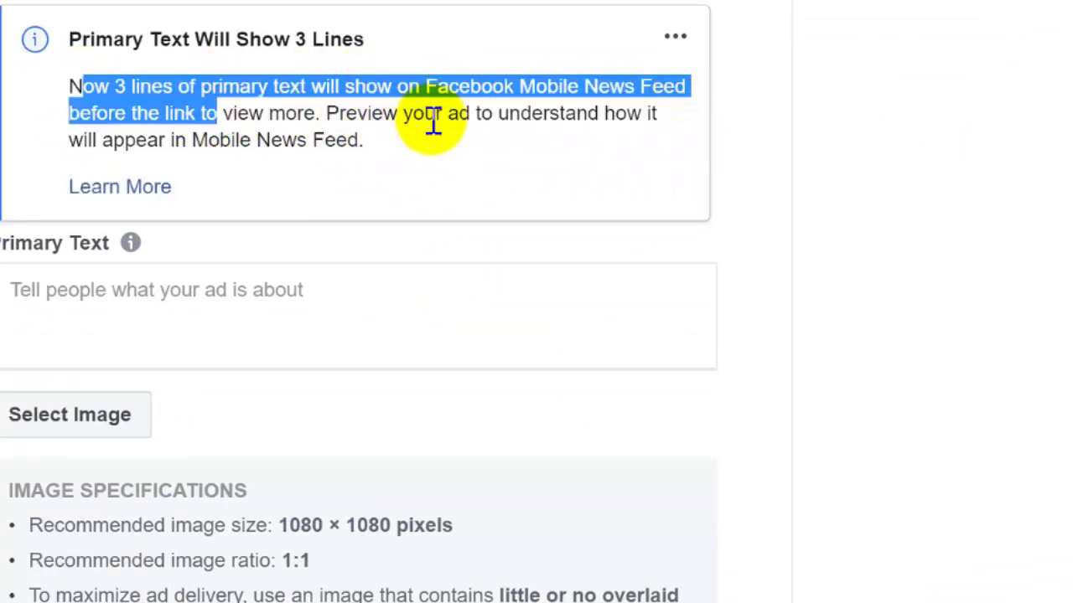
drag(432, 122, 516, 139)
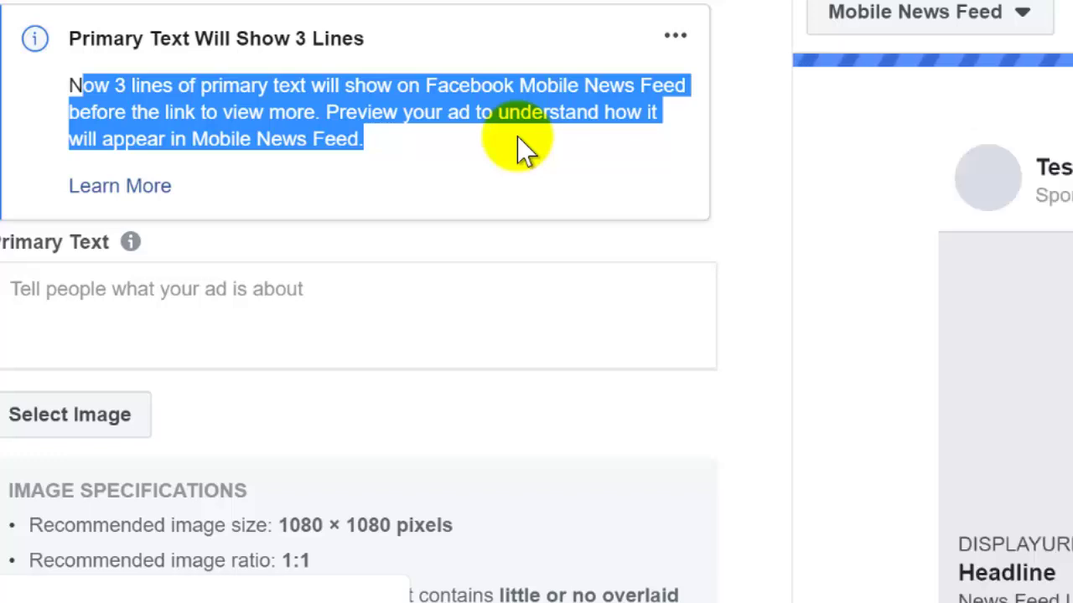
scroll(517, 138, down, 2)
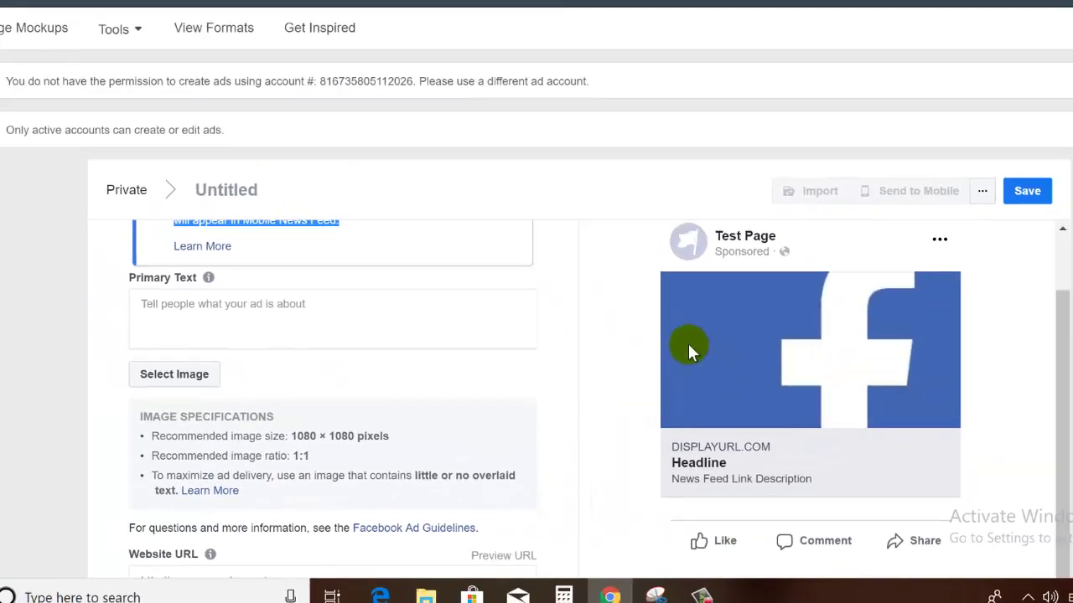
scroll(936, 201, down, 2)
scroll(609, 380, down, 1)
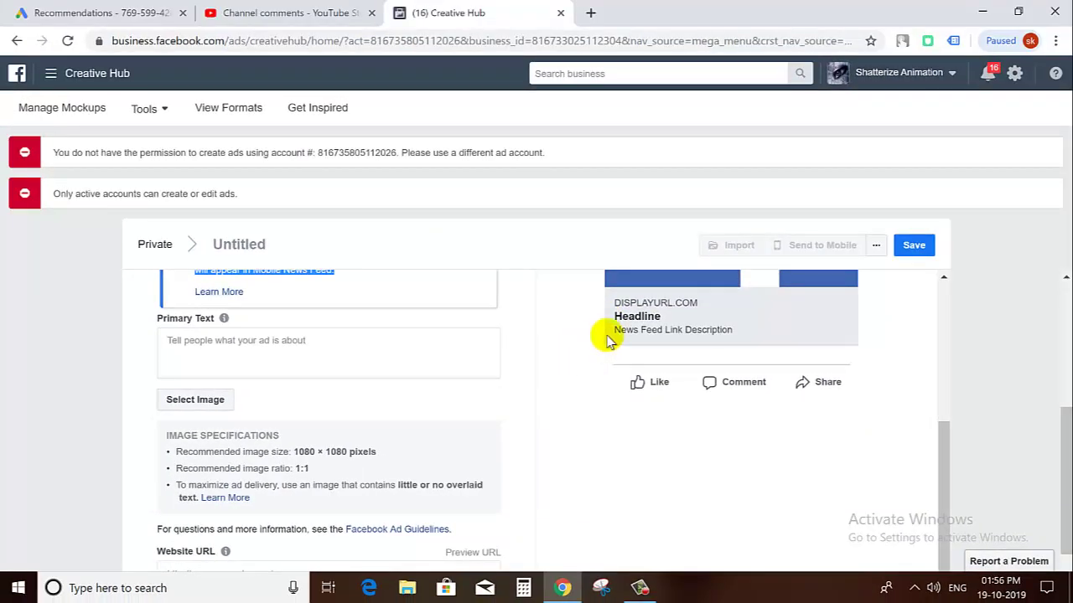
scroll(395, 336, down, 1)
scroll(390, 316, down, 2)
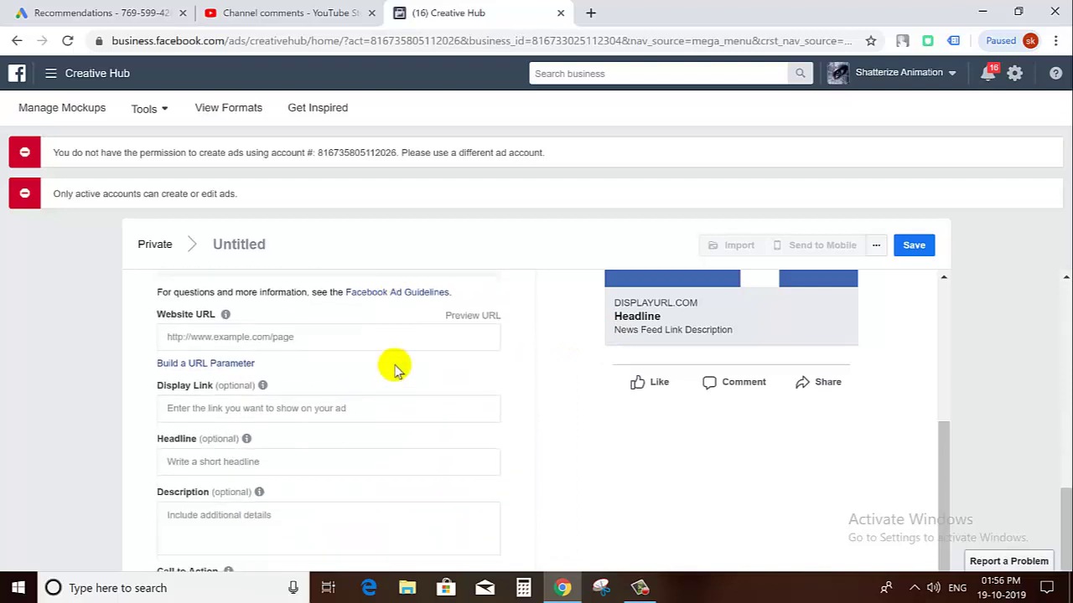
scroll(352, 453, down, 2)
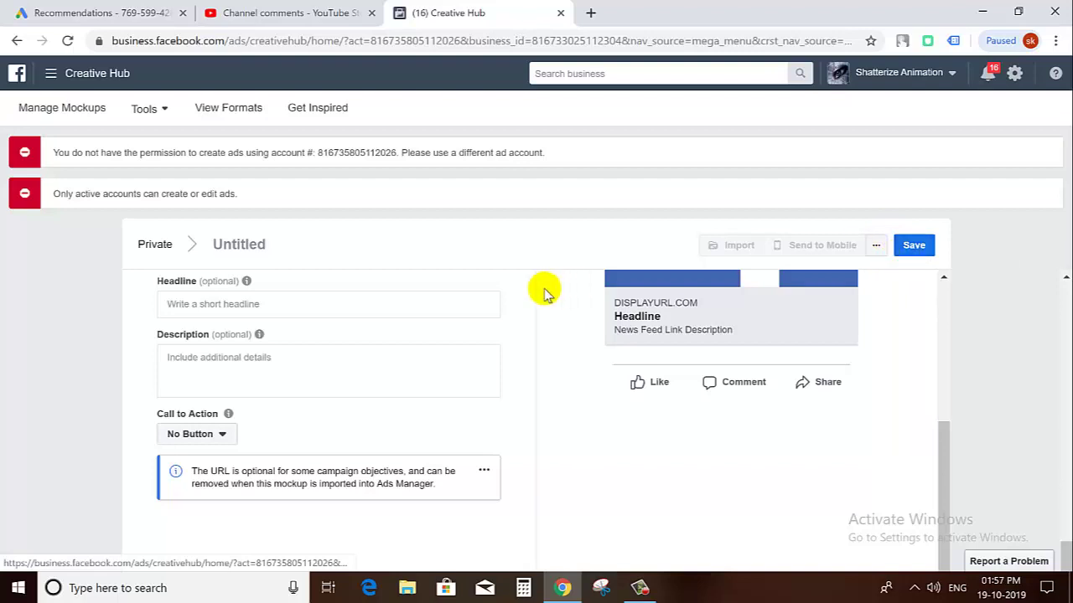
Look at the Creative Hub tools and the Single Video format overview, and return to the mockup management page.
mouse_move(151, 115)
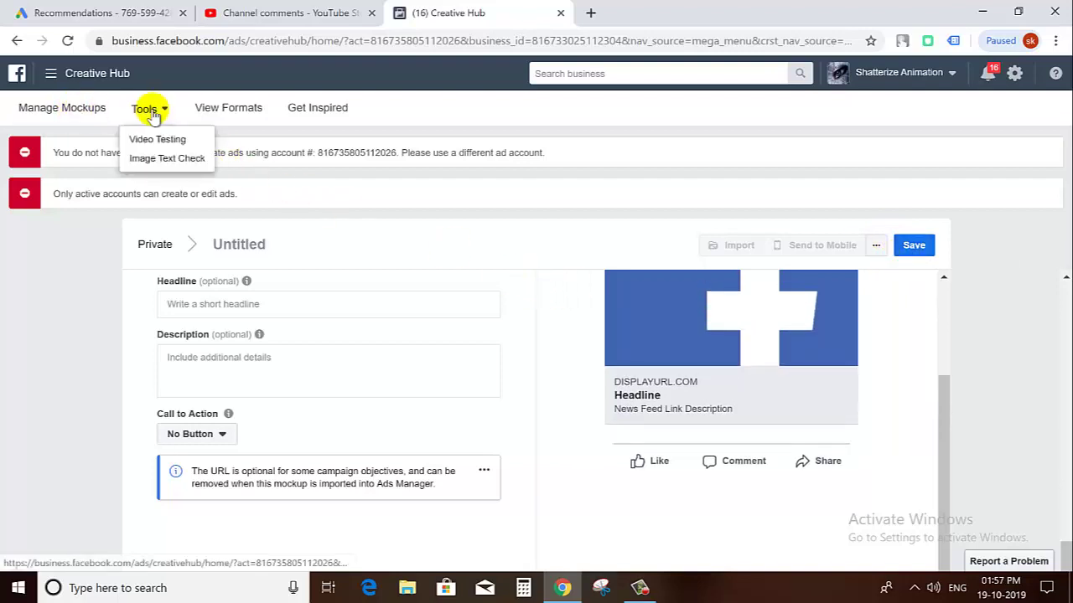
click(234, 115)
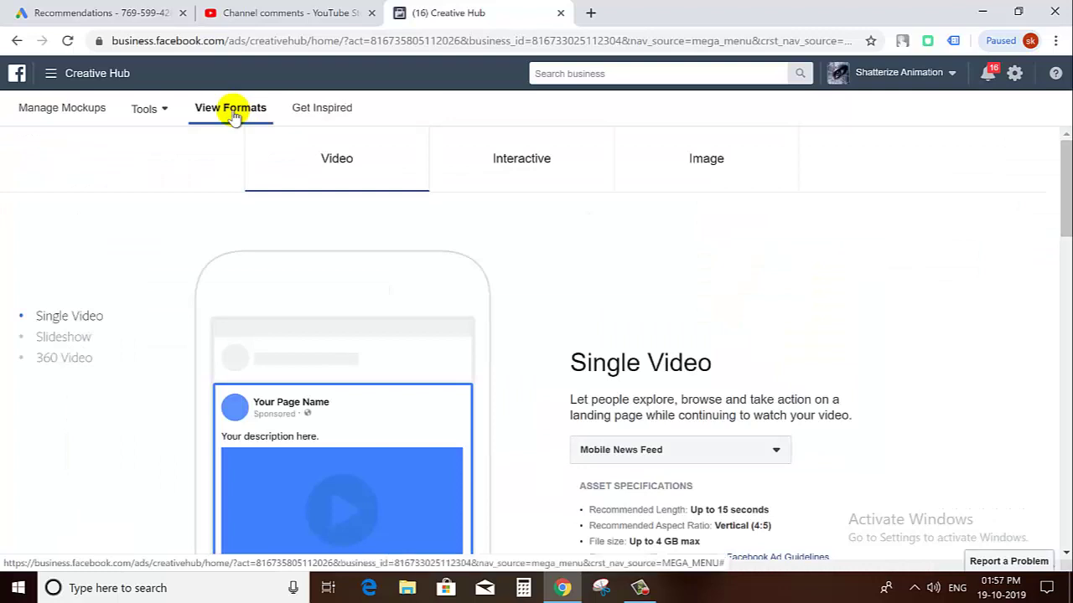
click(91, 110)
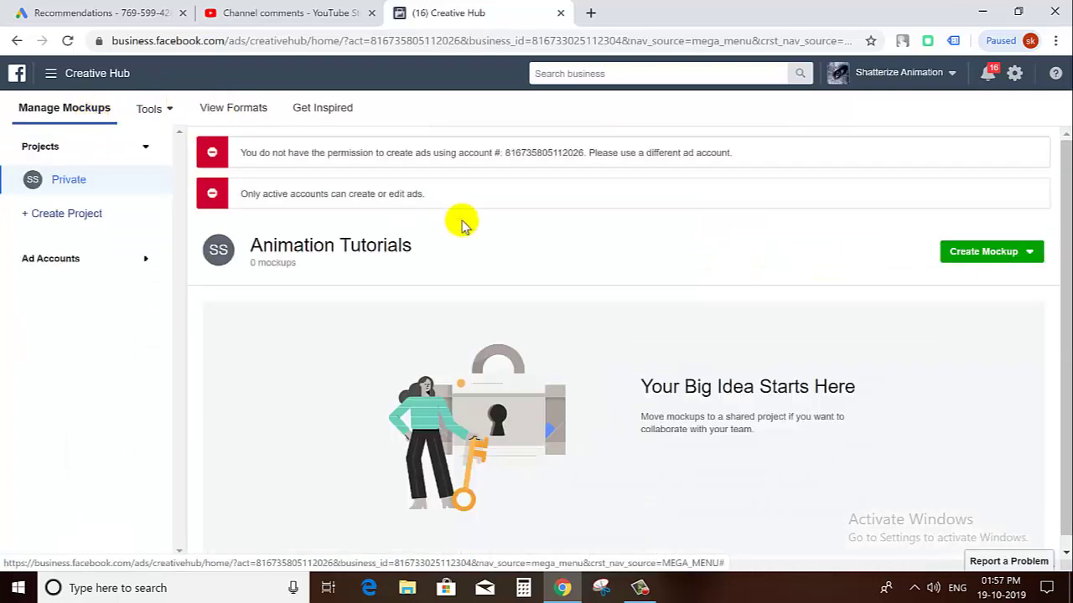
Create another Facebook Single Image mockup and look through its Facebook Page and Ad Content sections.
click(1020, 267)
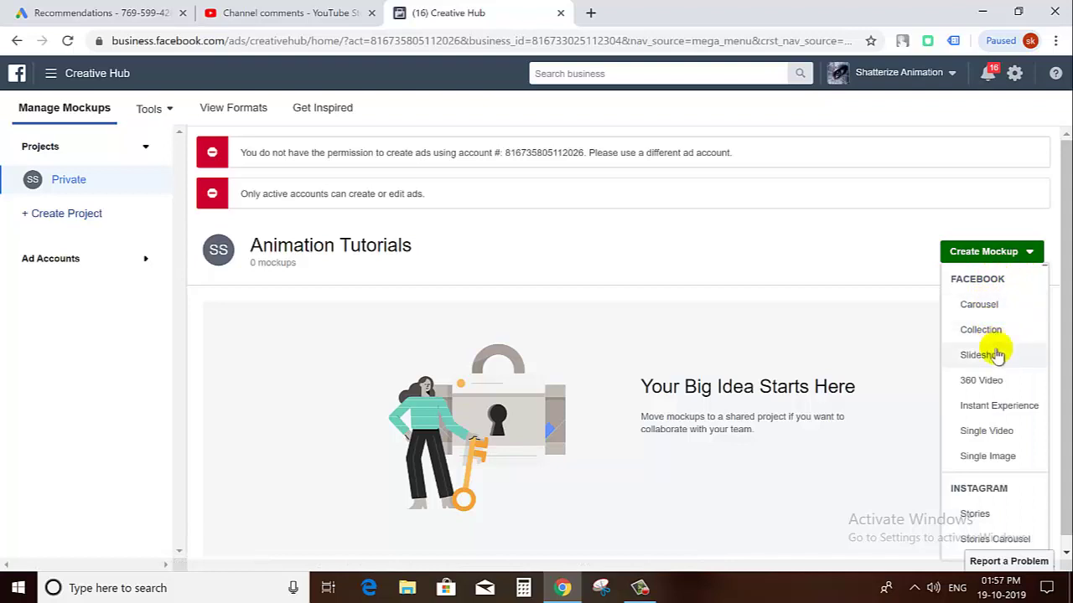
click(997, 454)
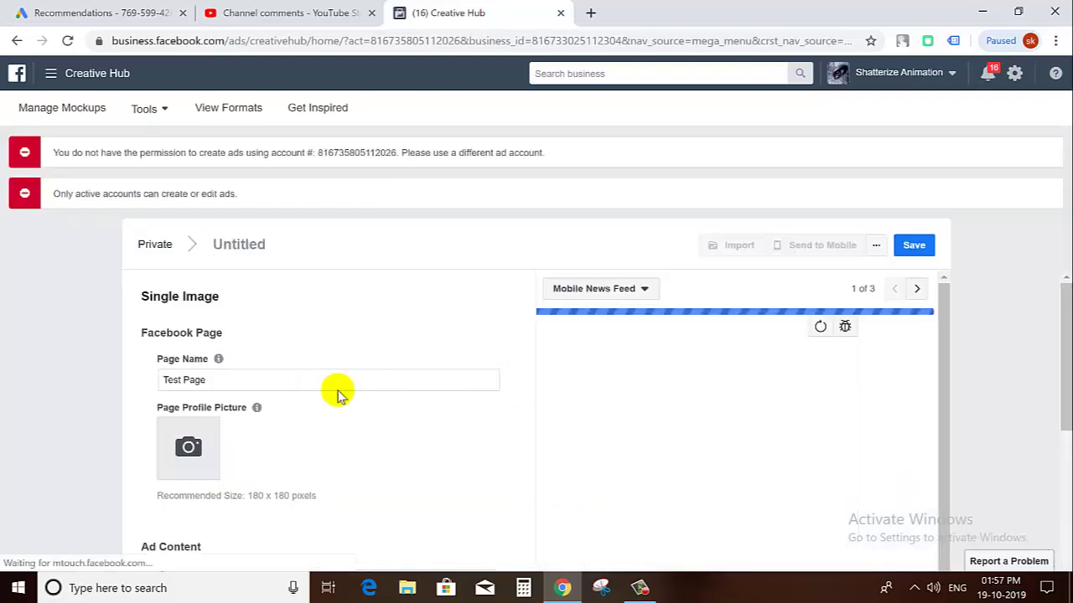
scroll(424, 390, down, 1)
scroll(591, 407, down, 2)
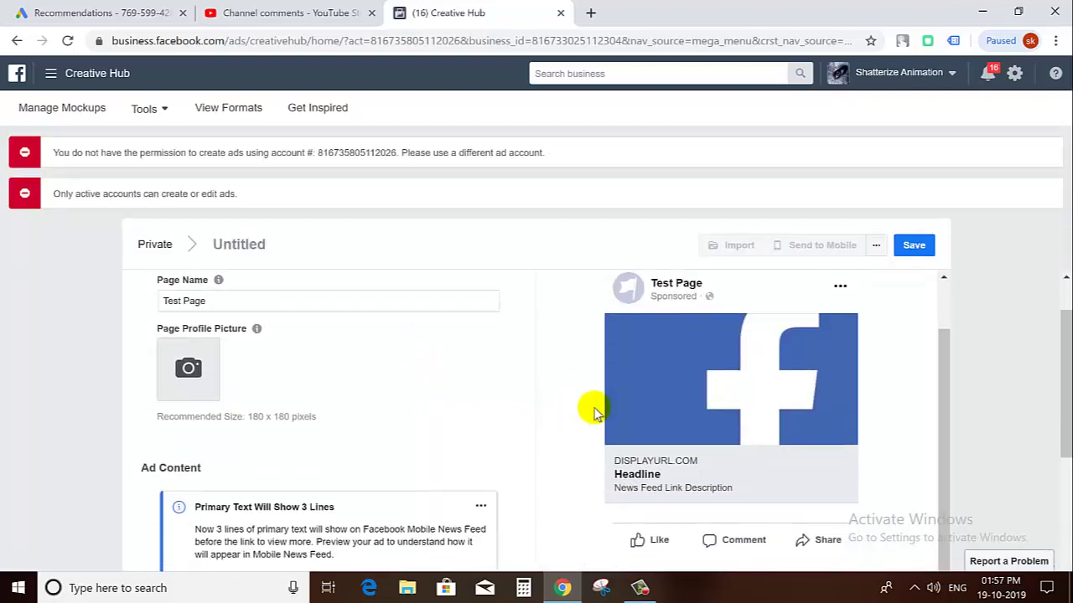
scroll(529, 408, down, 3)
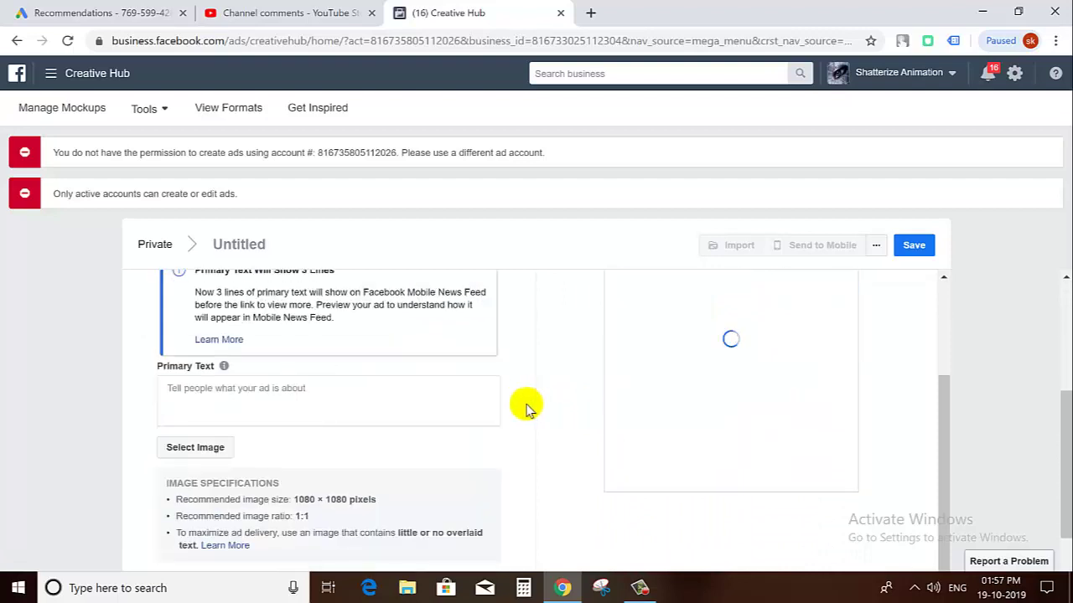
scroll(526, 408, up, 5)
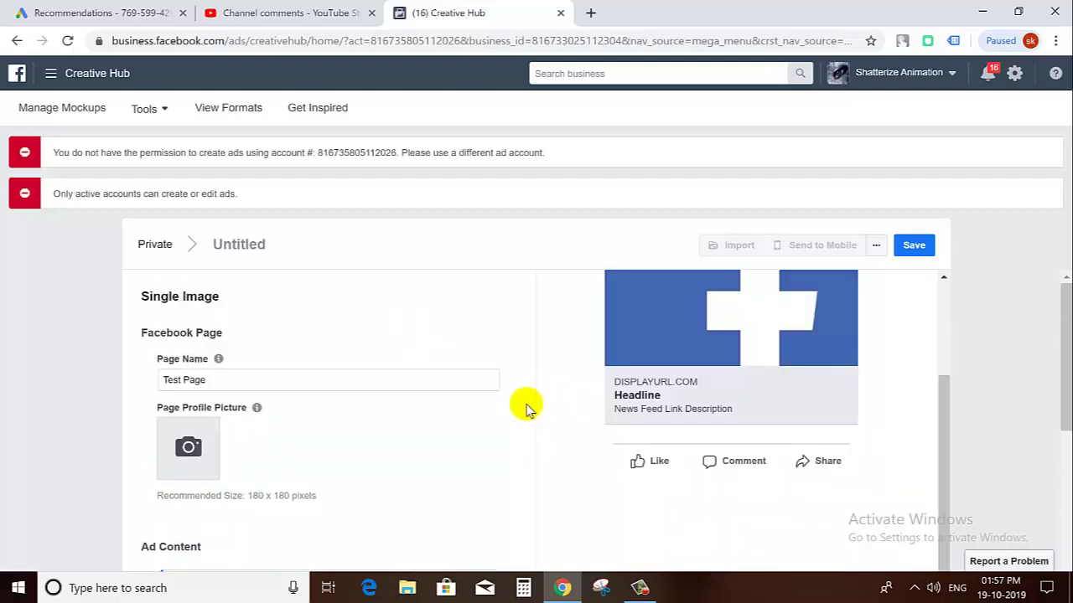
scroll(394, 377, down, 1)
scroll(310, 363, up, 1)
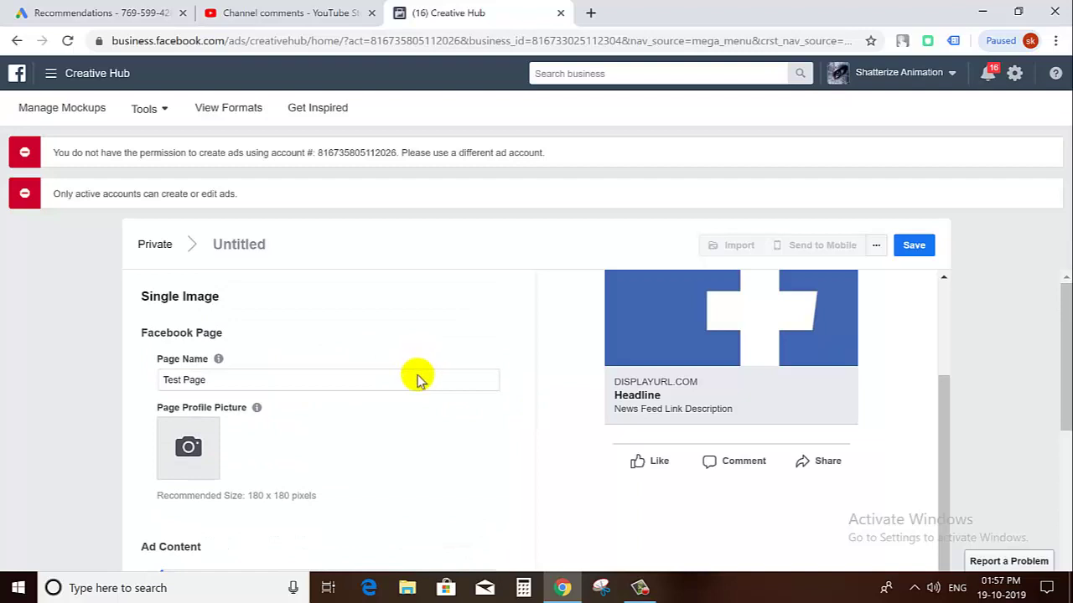
Examine the Page Name field and the primary text section against the Mobile News Feed preview.
triple_click(397, 386)
scroll(528, 402, down, 1)
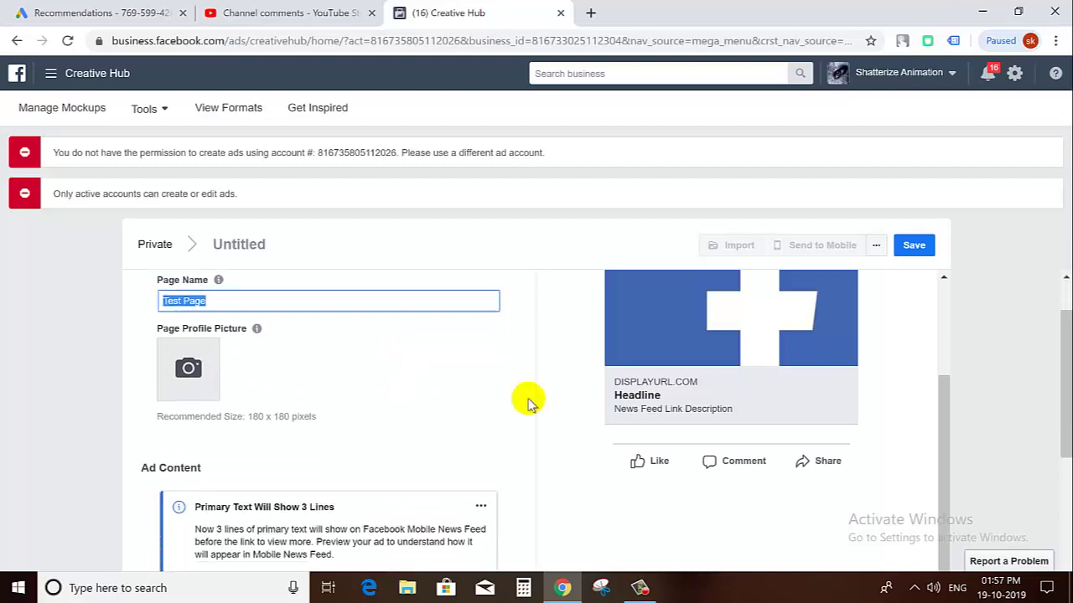
scroll(726, 371, up, 2)
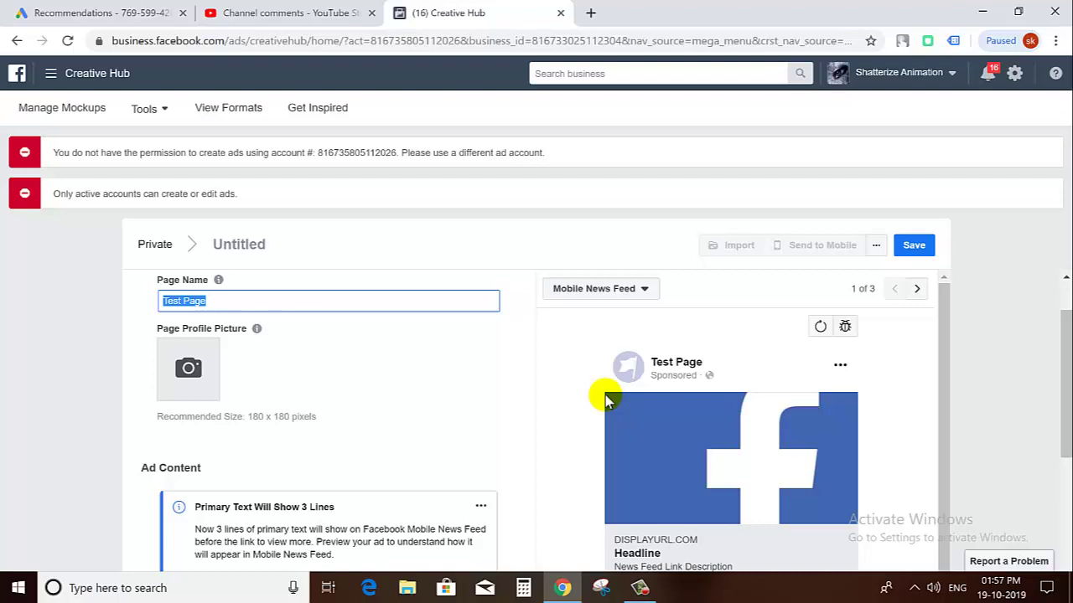
scroll(304, 314, down, 10)
scroll(350, 400, up, 6)
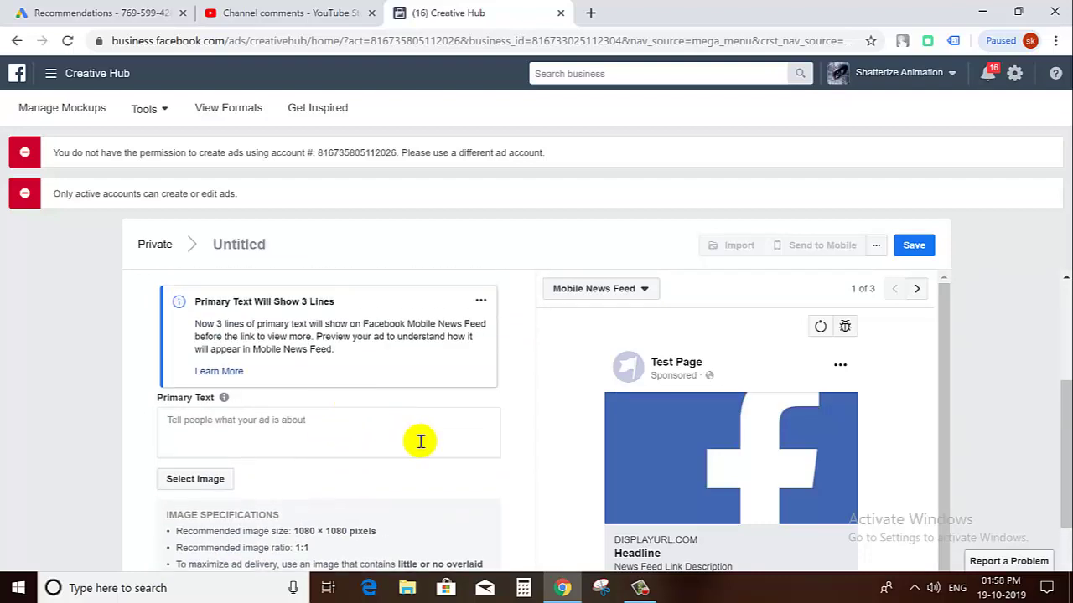
scroll(430, 441, up, 2)
scroll(310, 404, down, 1)
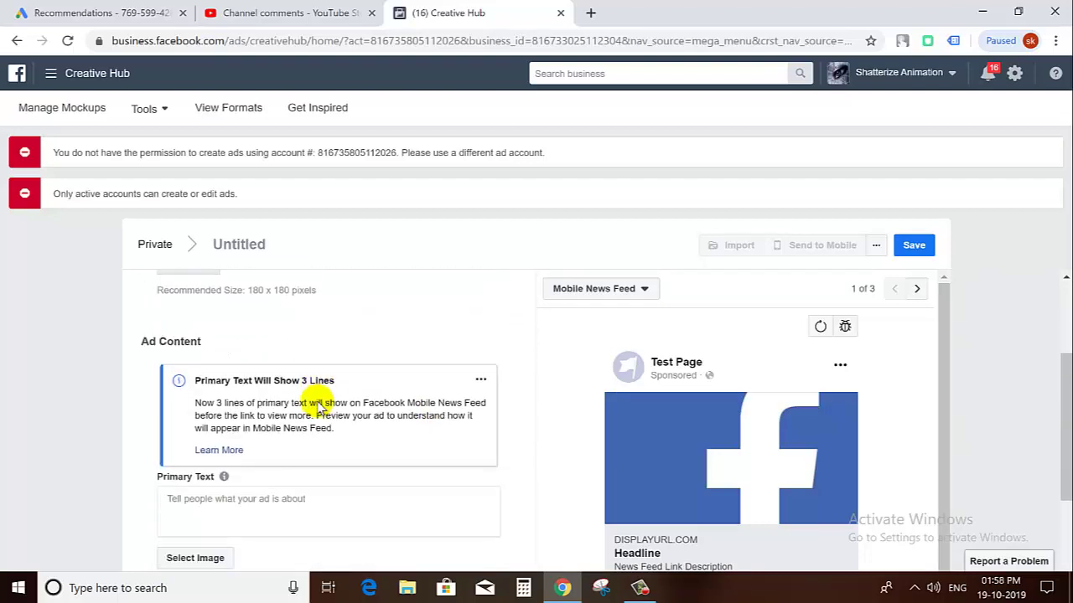
Set the page profile picture to the 1600 × 1200 image from the account images.
scroll(280, 394, up, 2)
scroll(411, 407, down, 2)
scroll(411, 405, up, 2)
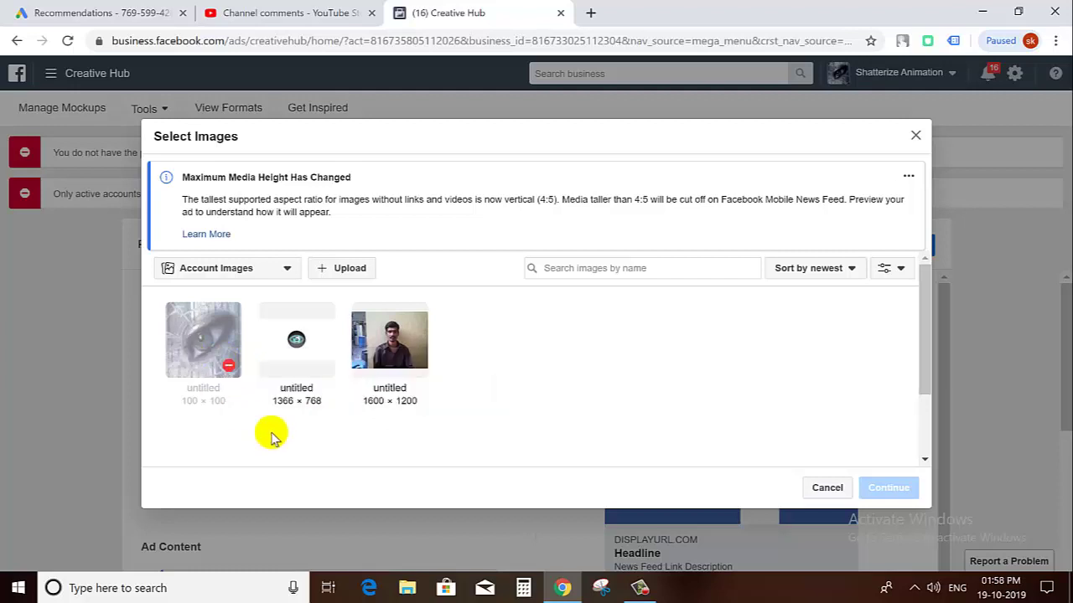
click(368, 347)
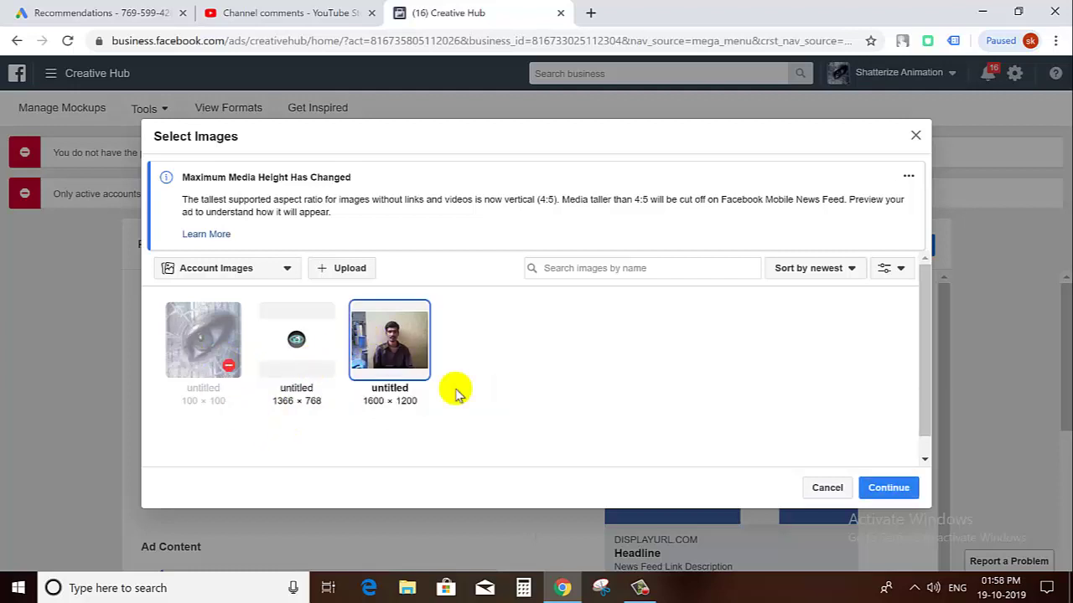
click(874, 494)
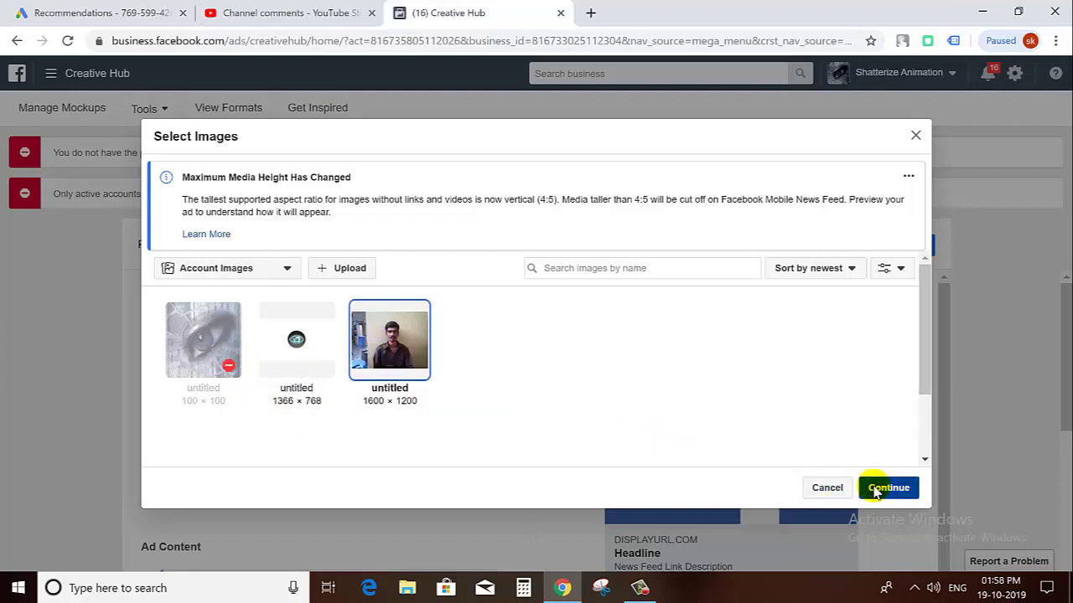
Enter "Facebook Ads Tutorials in Tamil" as the ad's primary text.
scroll(319, 462, down, 2)
scroll(648, 469, down, 2)
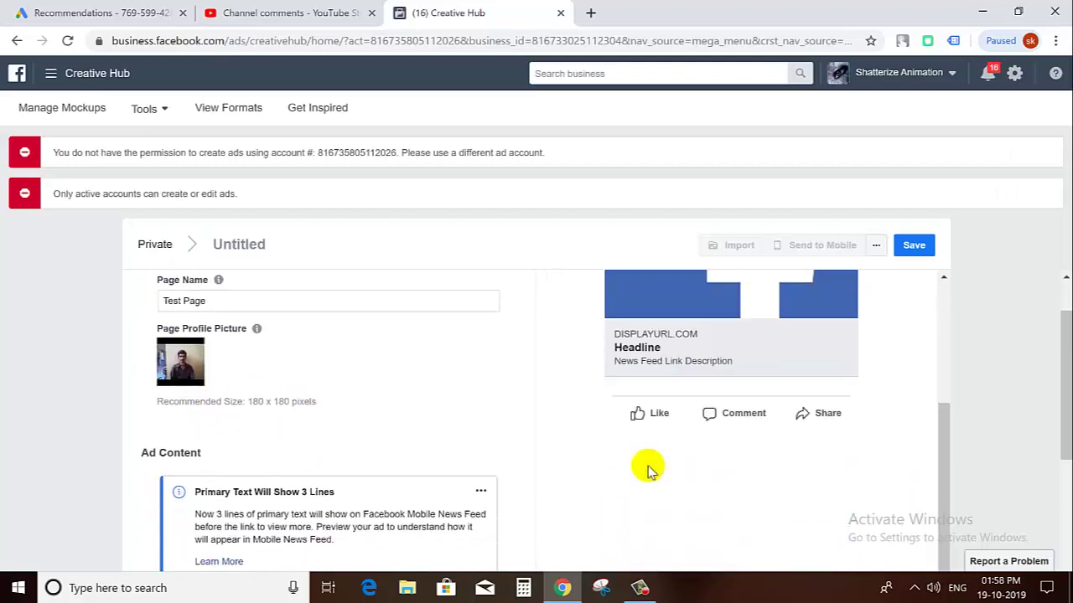
scroll(637, 465, up, 3)
scroll(402, 448, up, 2)
scroll(369, 431, down, 3)
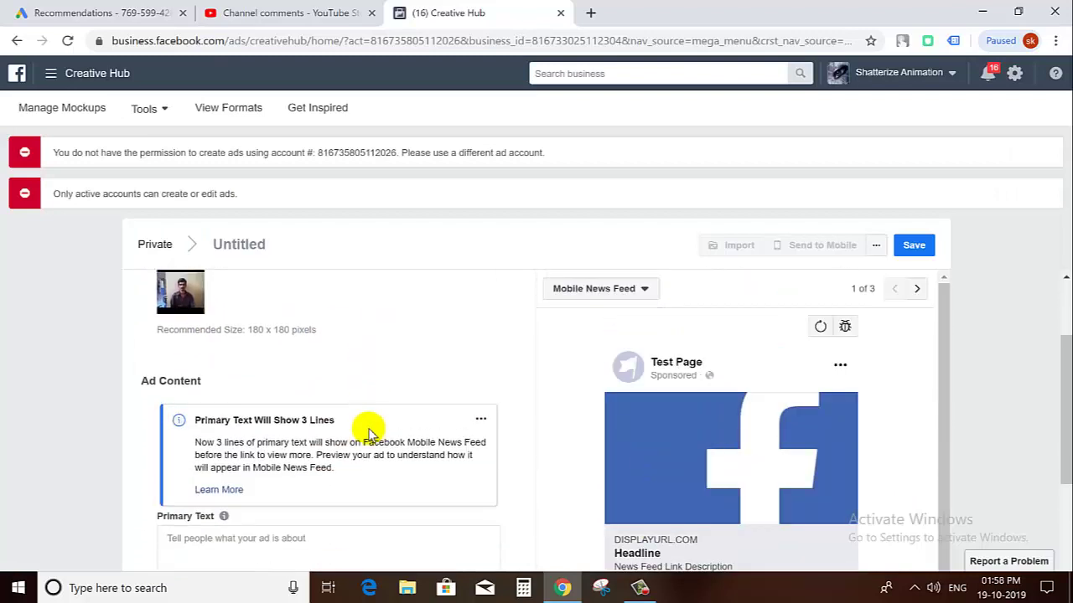
click(349, 462)
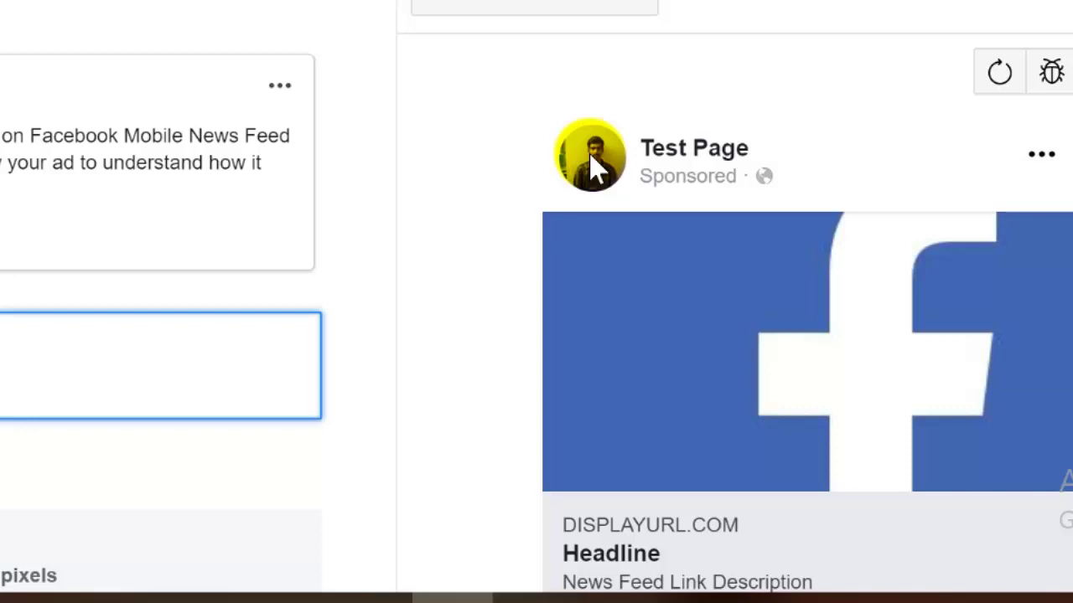
text(in)
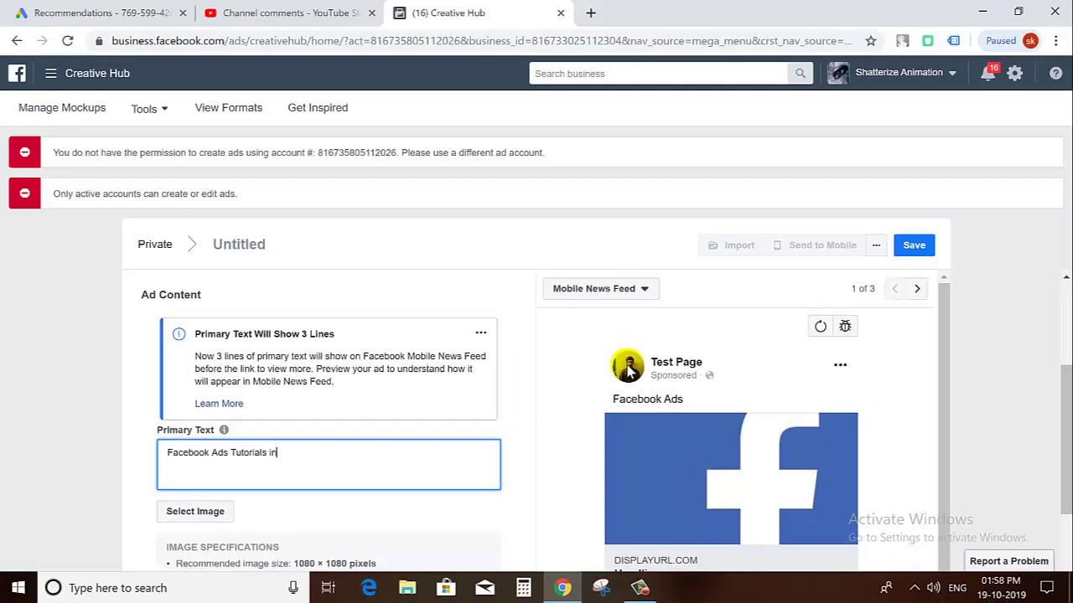
text( Tamil)
Start uploading a new image for the ad and browse to the A (D:) drive.
scroll(554, 411, down, 3)
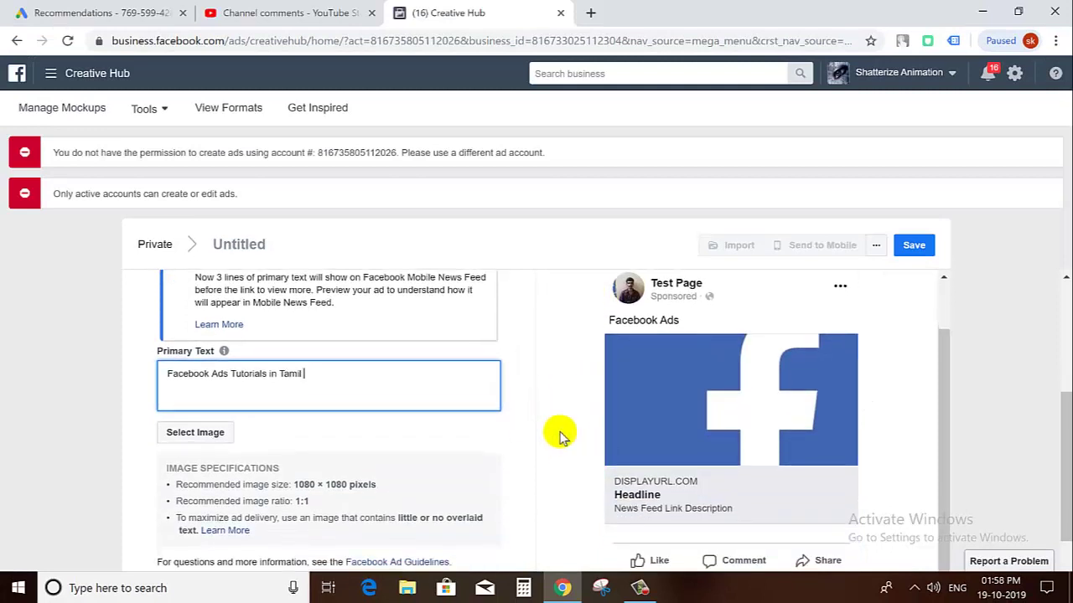
click(222, 437)
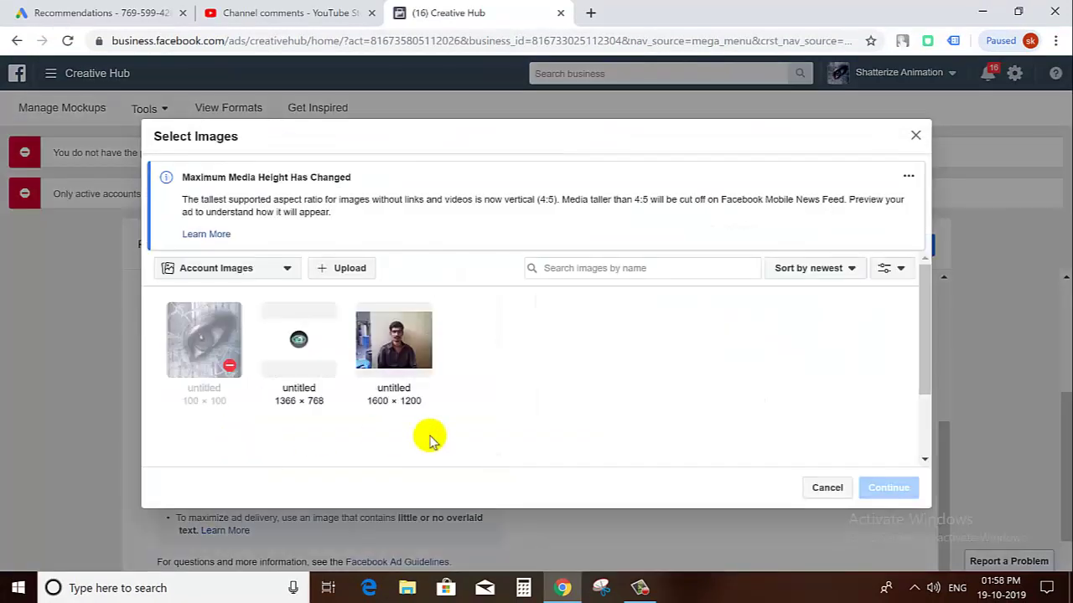
click(345, 268)
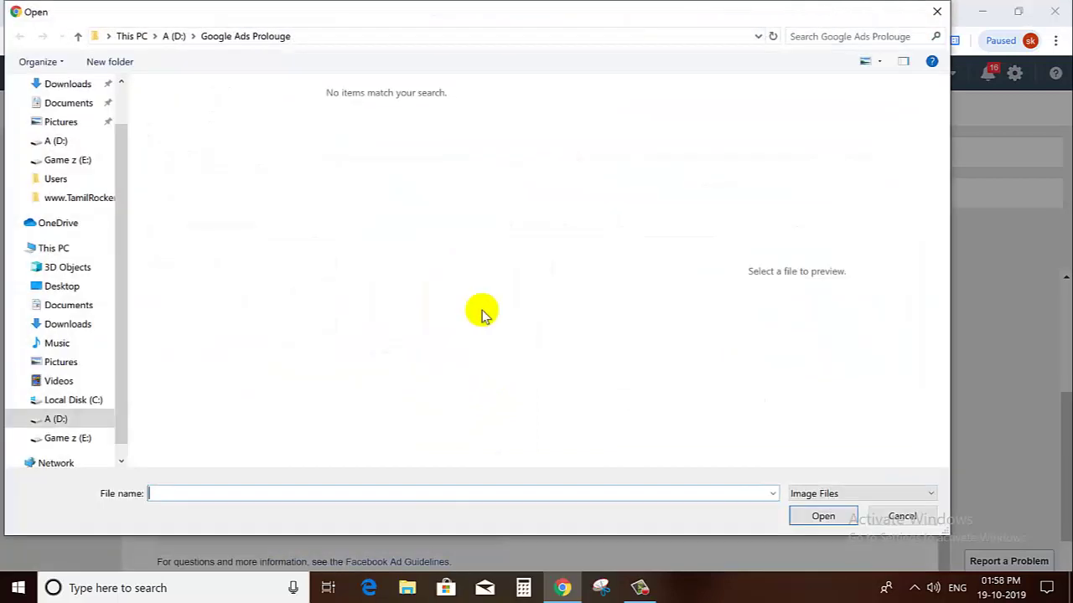
click(56, 419)
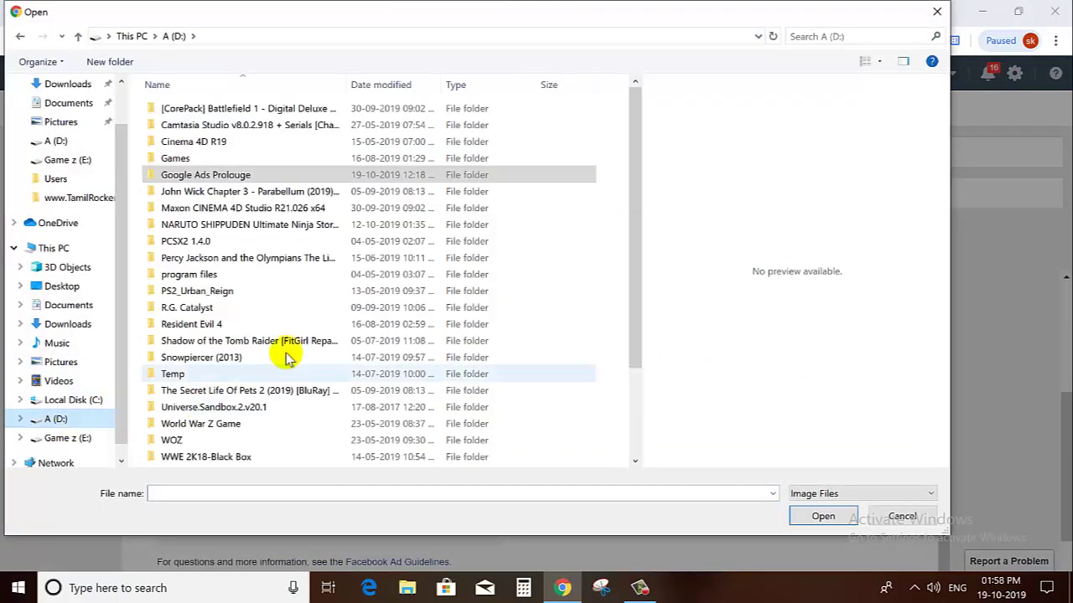
Preview the image files stored on the A (D:) drive to find a suitable ad image.
scroll(285, 358, down, 3)
click(265, 442)
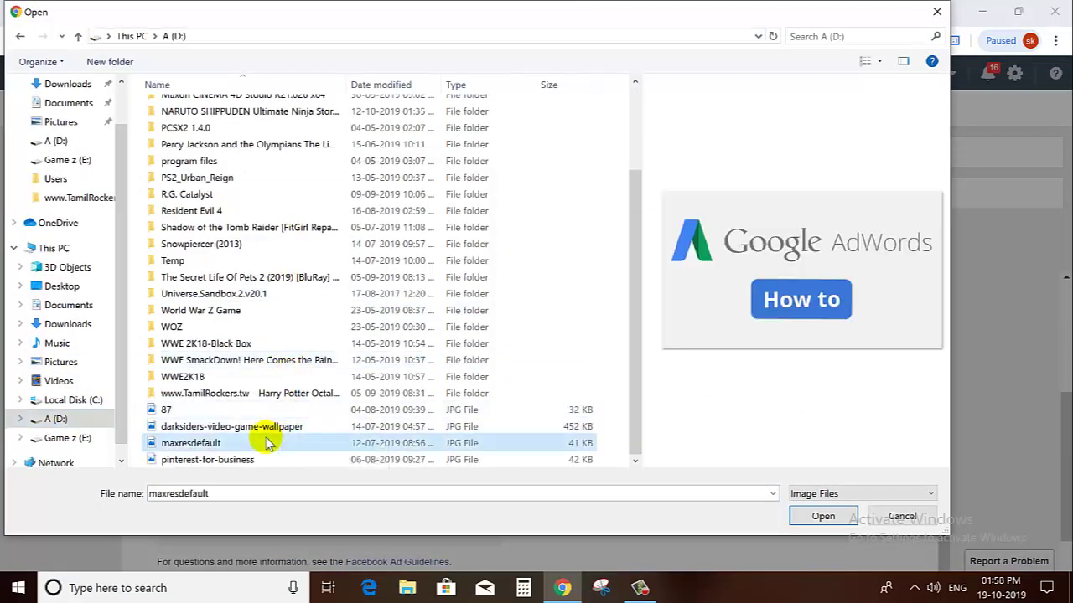
click(270, 460)
click(259, 409)
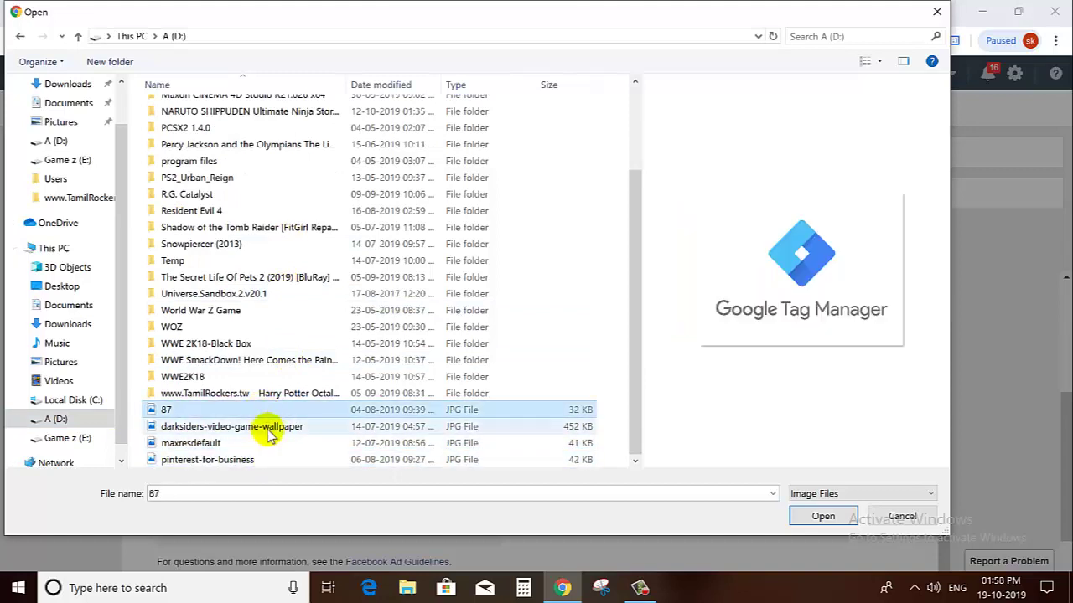
click(285, 426)
click(270, 445)
click(268, 461)
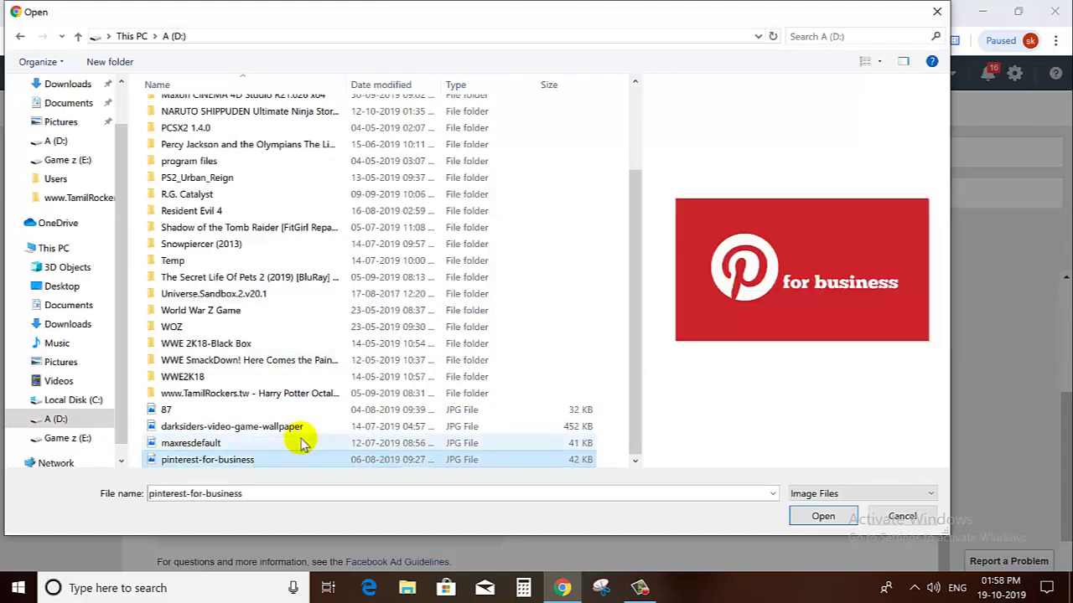
scroll(301, 444, up, 2)
scroll(301, 444, down, 3)
click(307, 443)
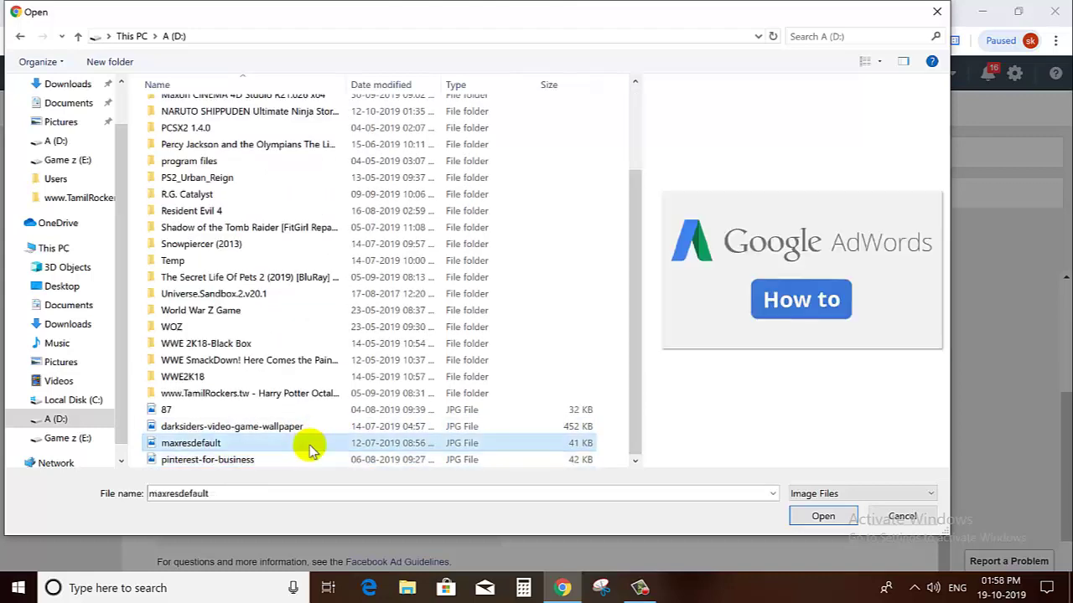
click(314, 429)
click(307, 411)
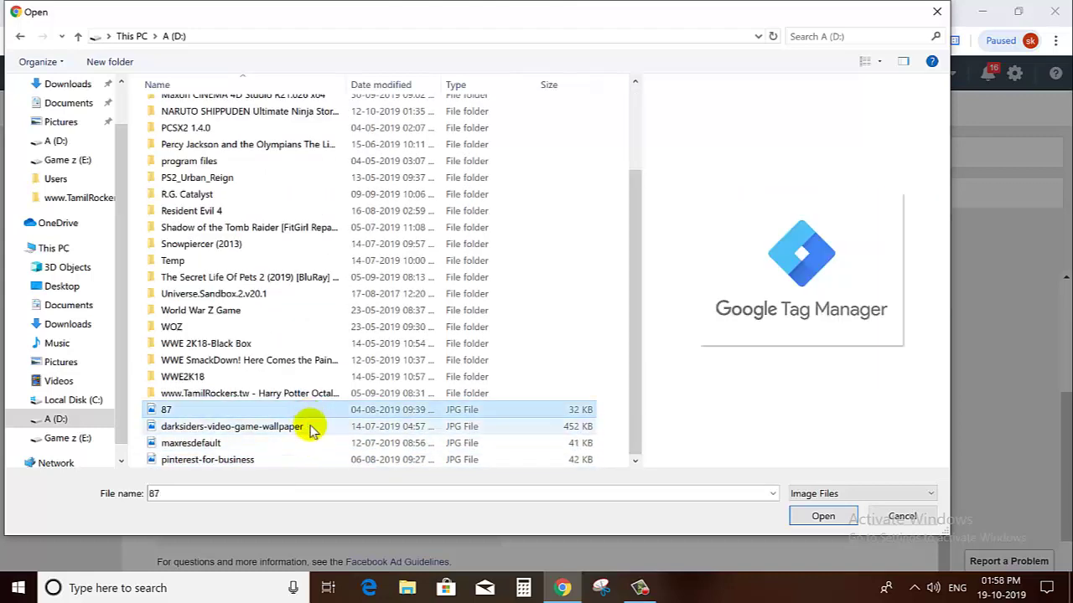
click(311, 426)
scroll(308, 345, up, 2)
scroll(308, 346, down, 2)
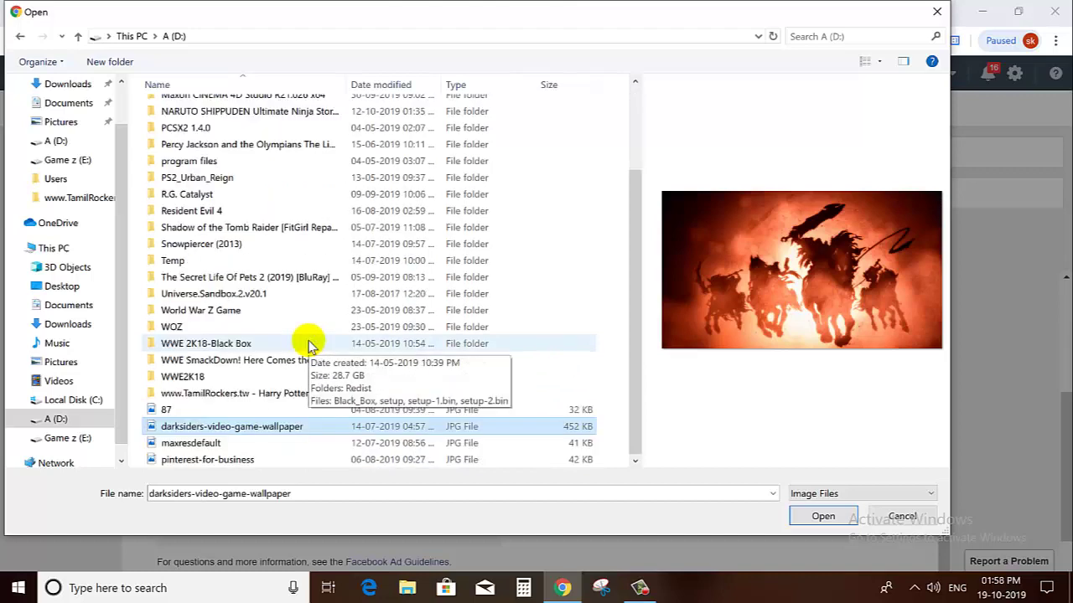
Try to upload the Facebook-for-Business2 image from the Game z (E:) drive.
click(68, 438)
click(257, 360)
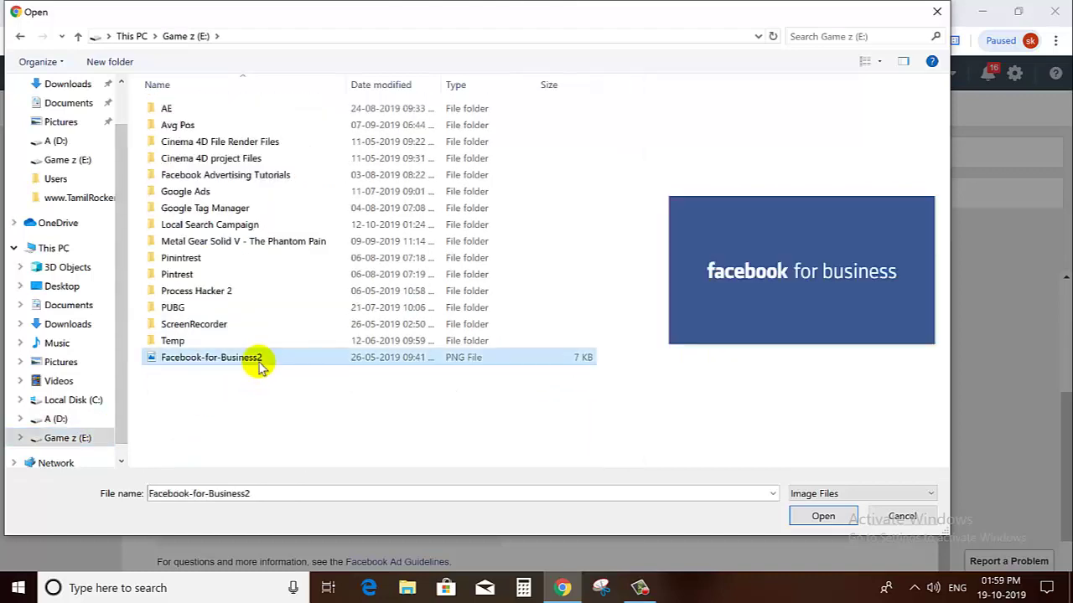
click(818, 514)
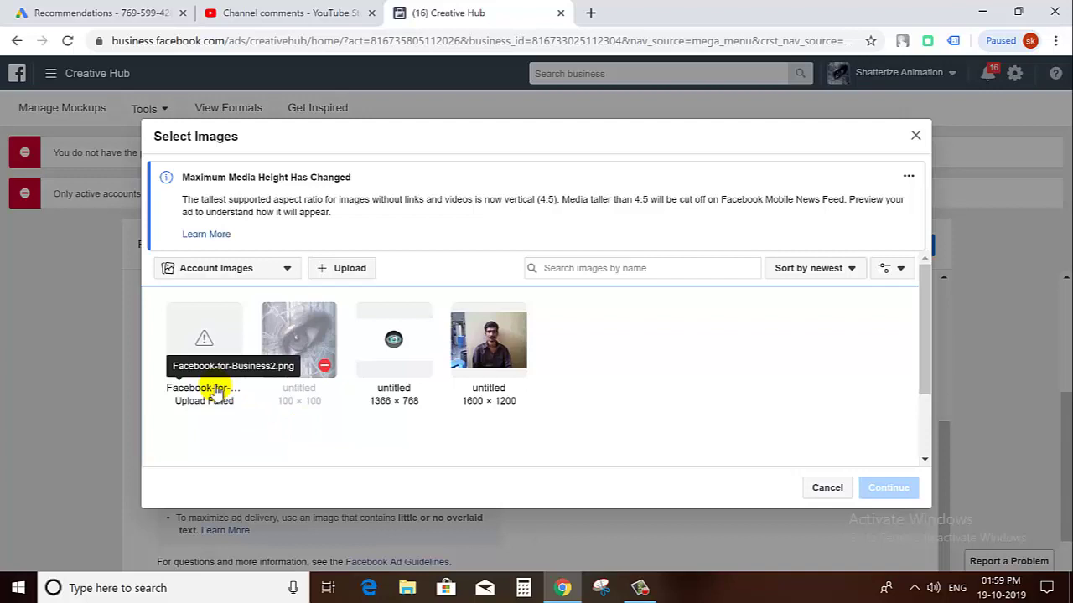
Try to upload the image named 87 from the A (D:) drive.
click(343, 268)
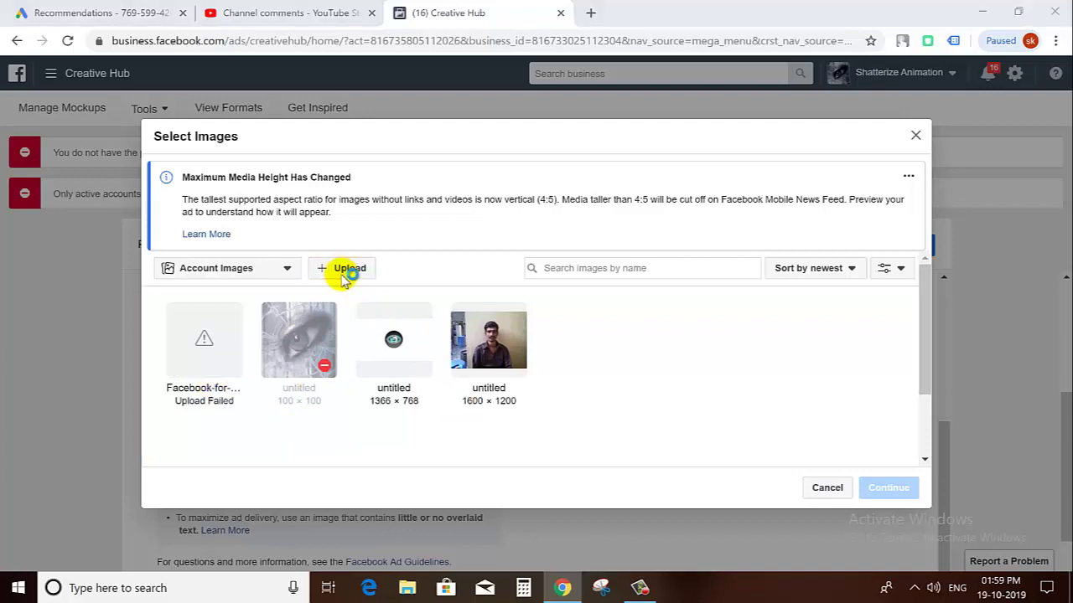
click(69, 402)
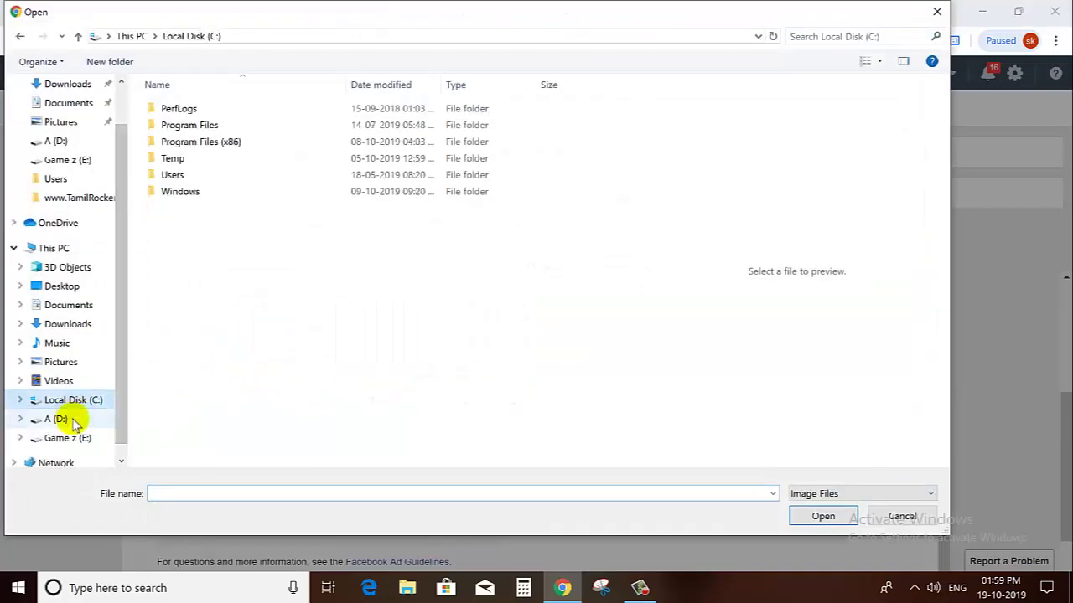
click(57, 419)
scroll(235, 425, down, 3)
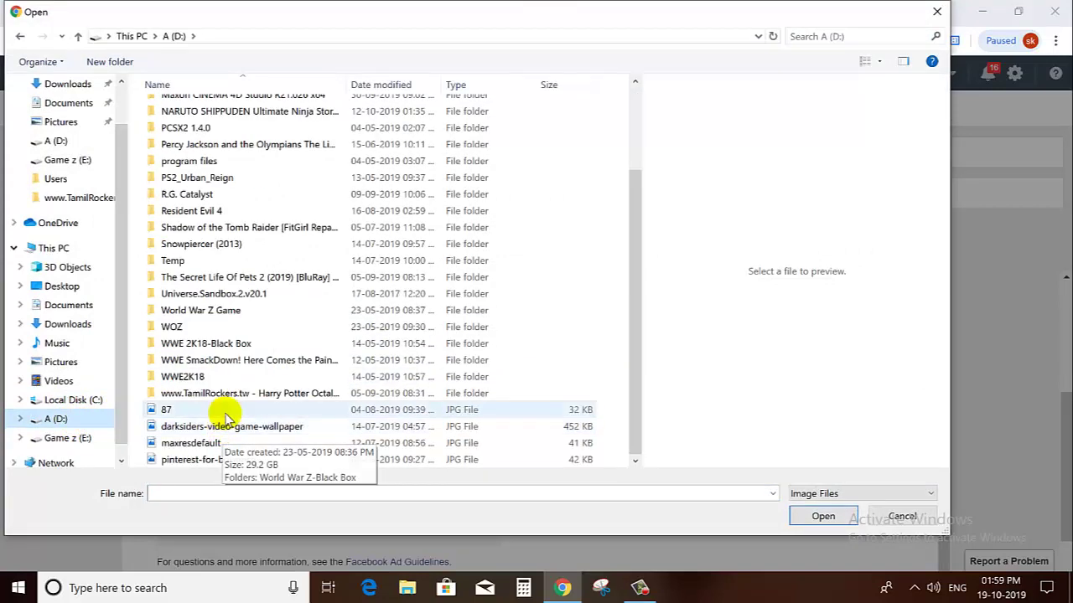
click(225, 412)
click(801, 517)
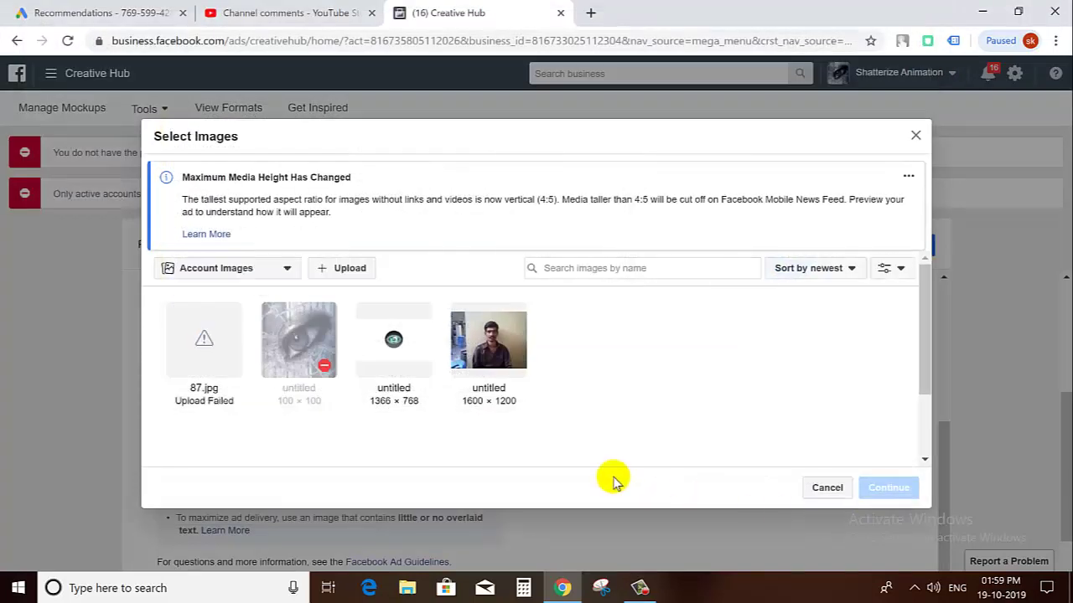
mouse_move(326, 398)
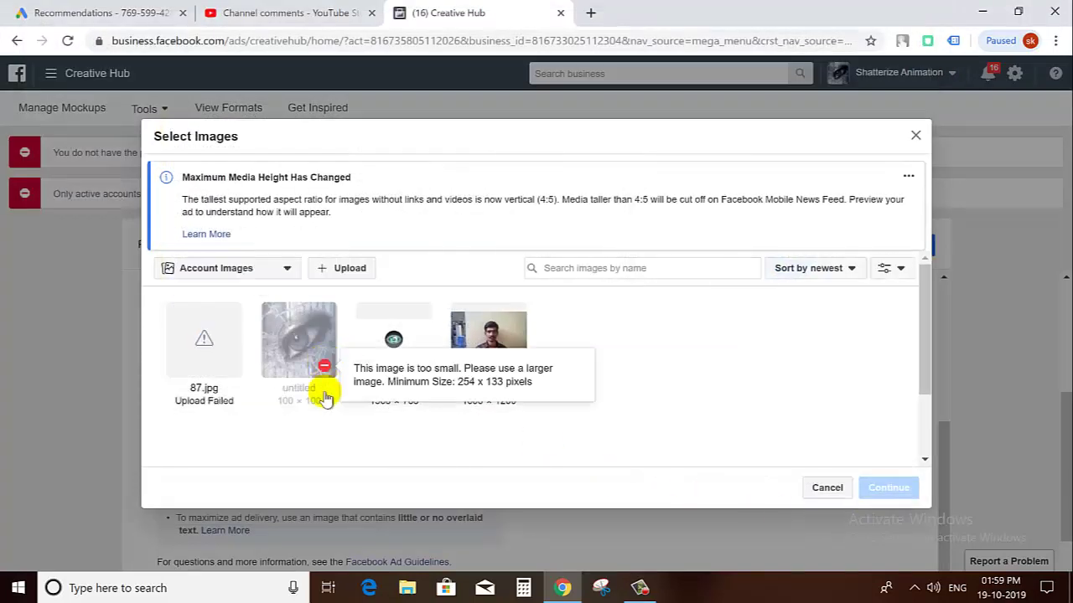
Check the available image sources and try to upload the maxresdefault image from the A (D:) drive.
click(278, 275)
click(263, 293)
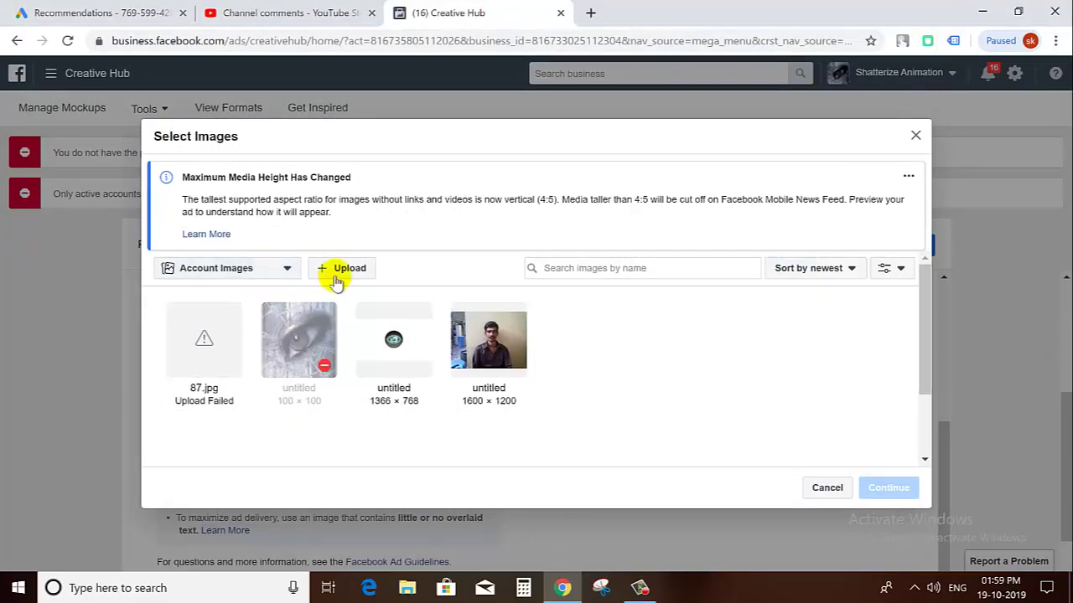
click(282, 273)
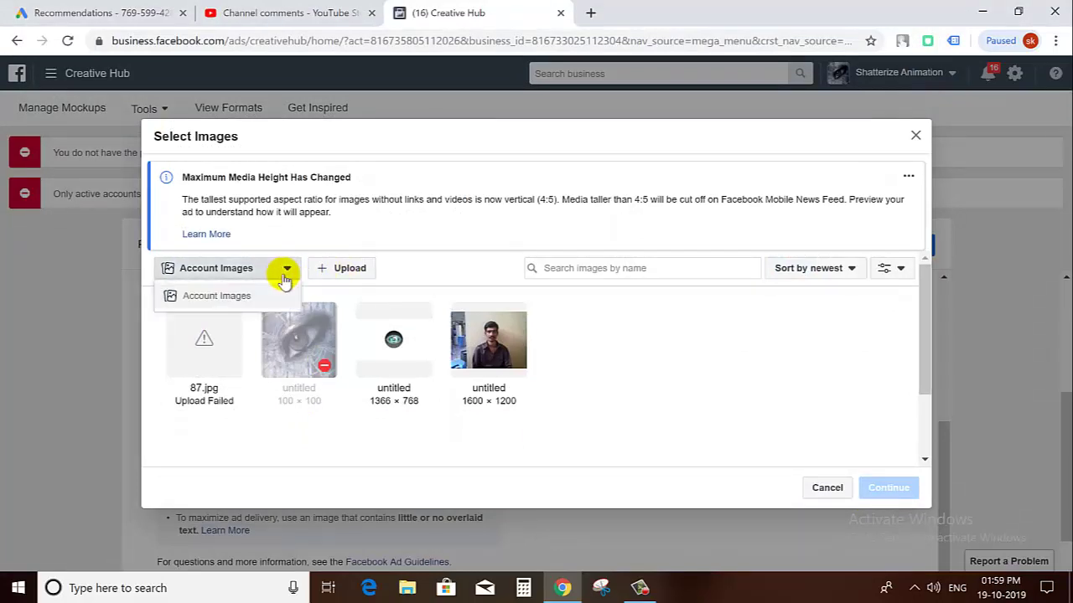
click(339, 272)
scroll(342, 270, down, 4)
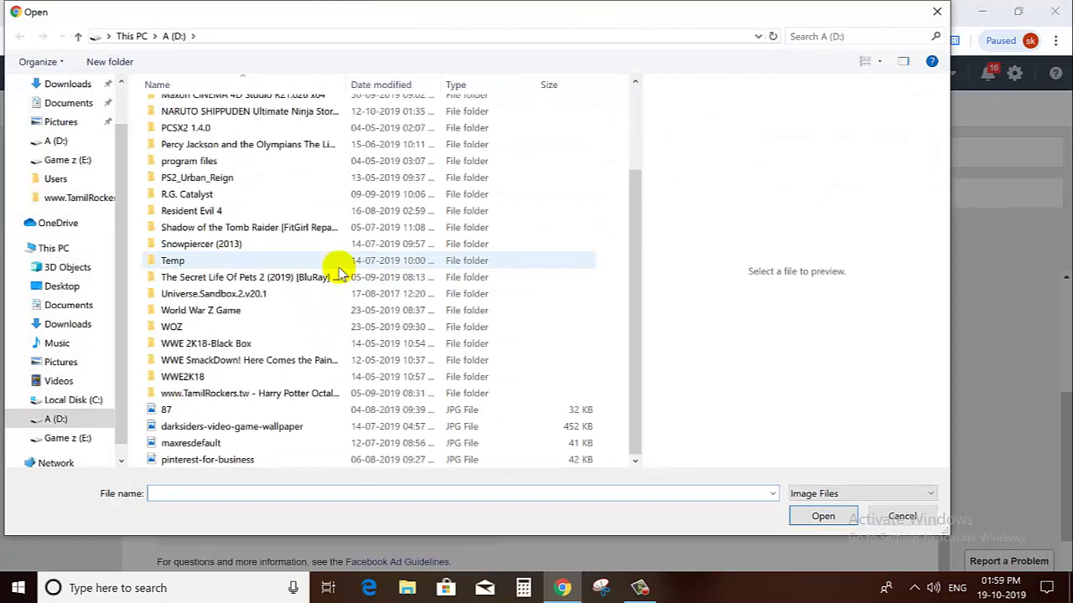
click(260, 427)
click(260, 442)
click(263, 459)
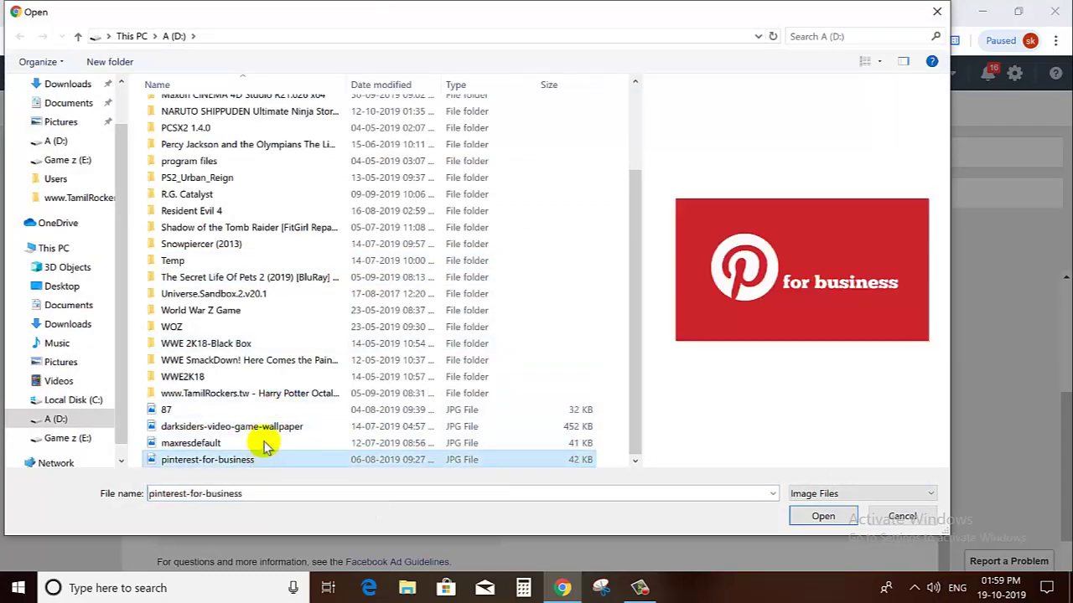
click(264, 443)
click(819, 516)
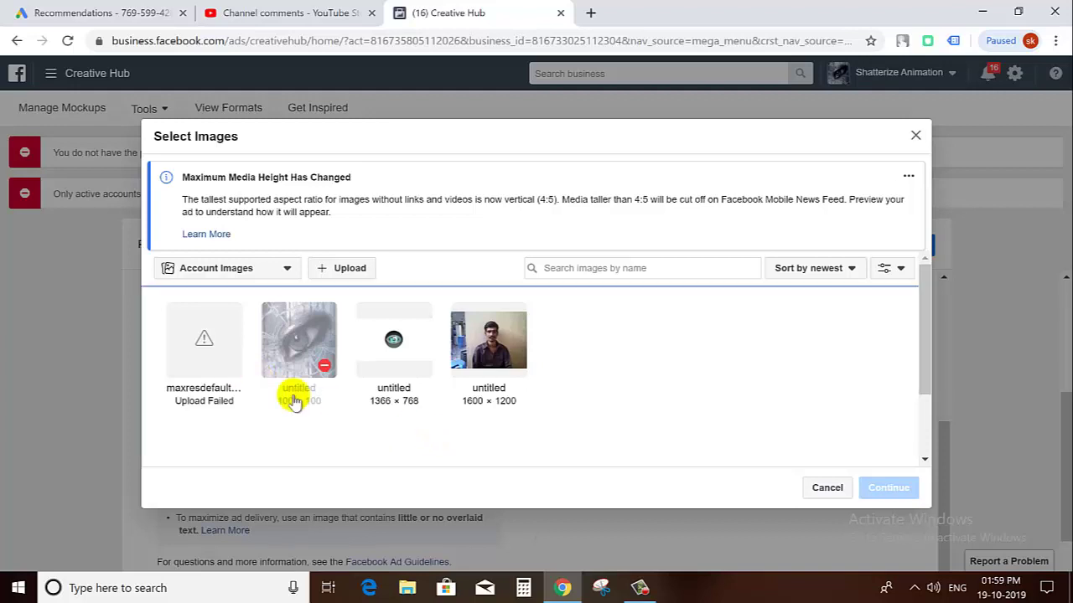
Use the existing 1600 × 1200 account image as the ad image and check the Mobile News Feed preview.
click(503, 344)
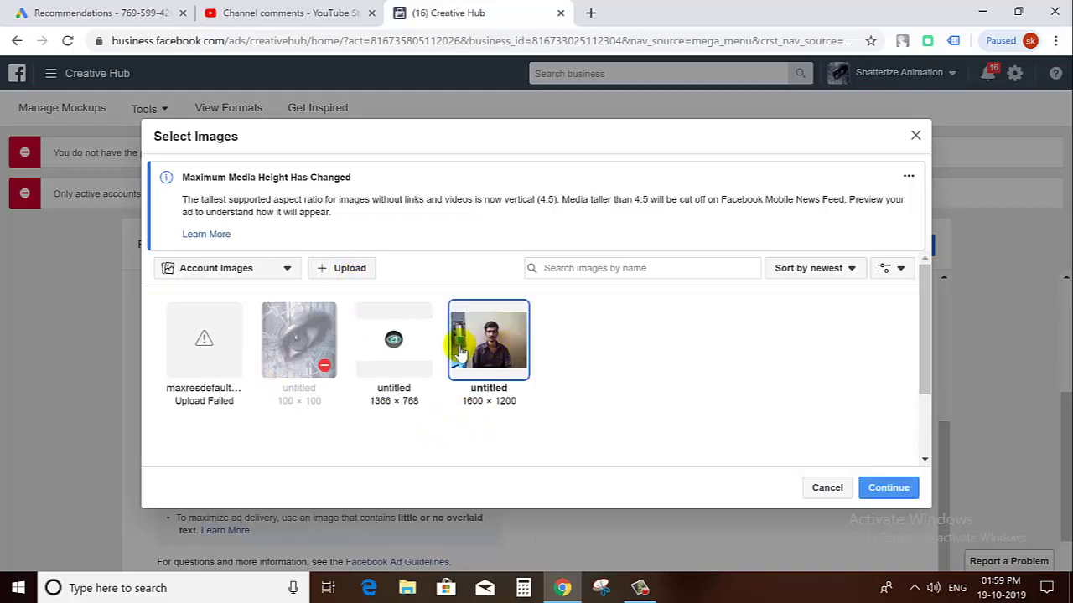
click(887, 488)
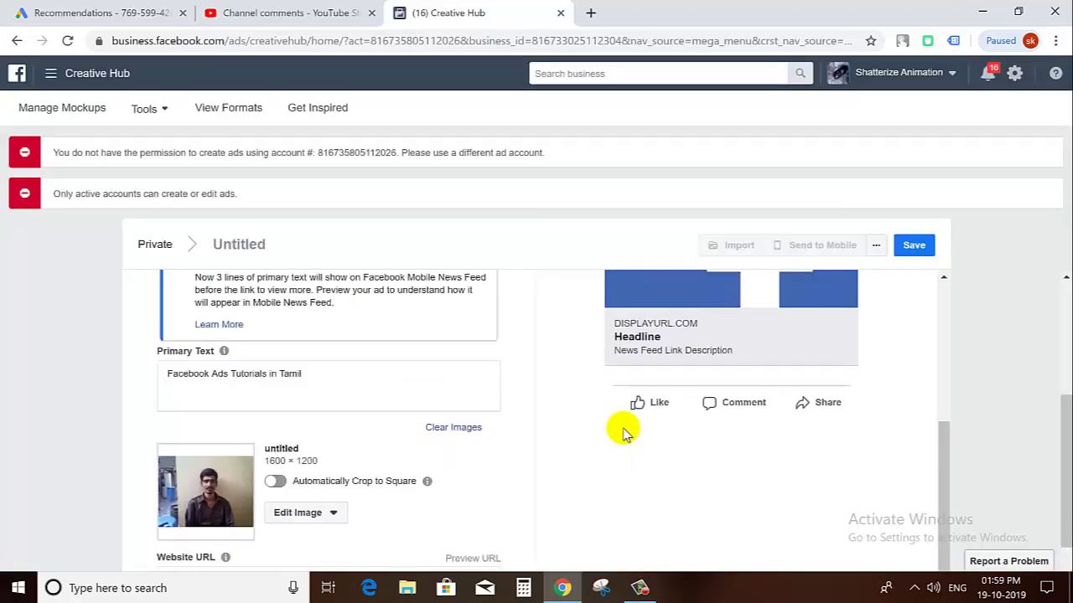
scroll(562, 419, down, 3)
scroll(486, 444, down, 2)
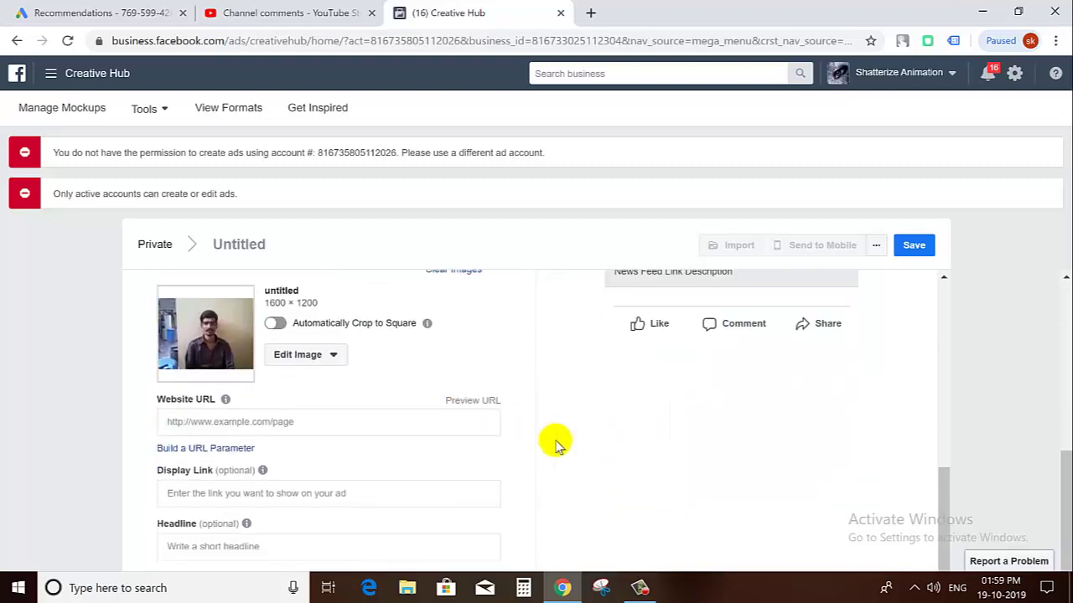
scroll(555, 444, up, 3)
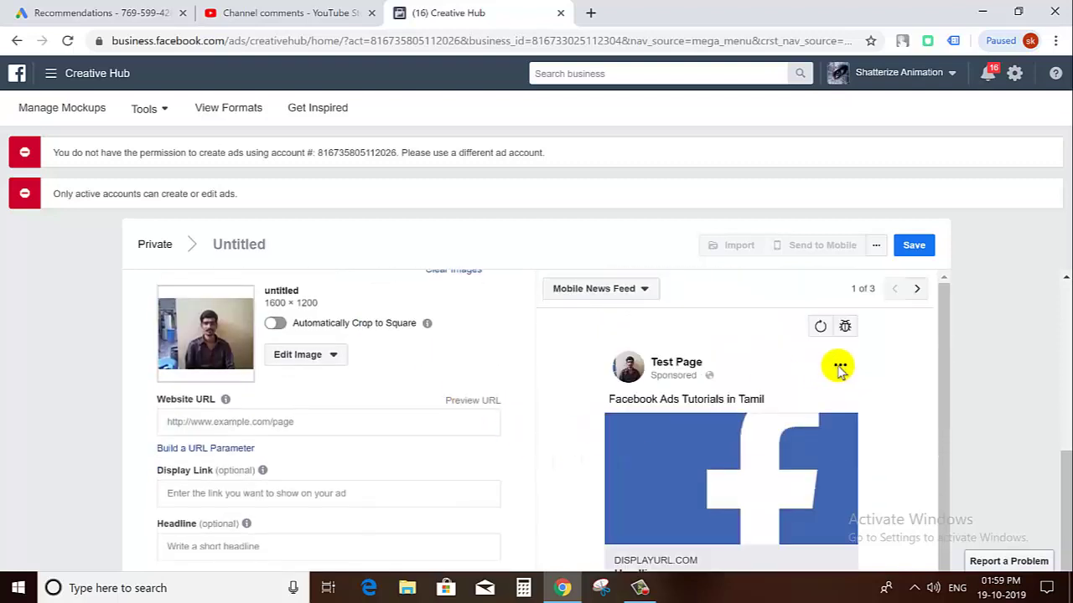
Enter "Facebookadstamil" as the ad's display link.
scroll(439, 450, down, 3)
scroll(671, 462, down, 3)
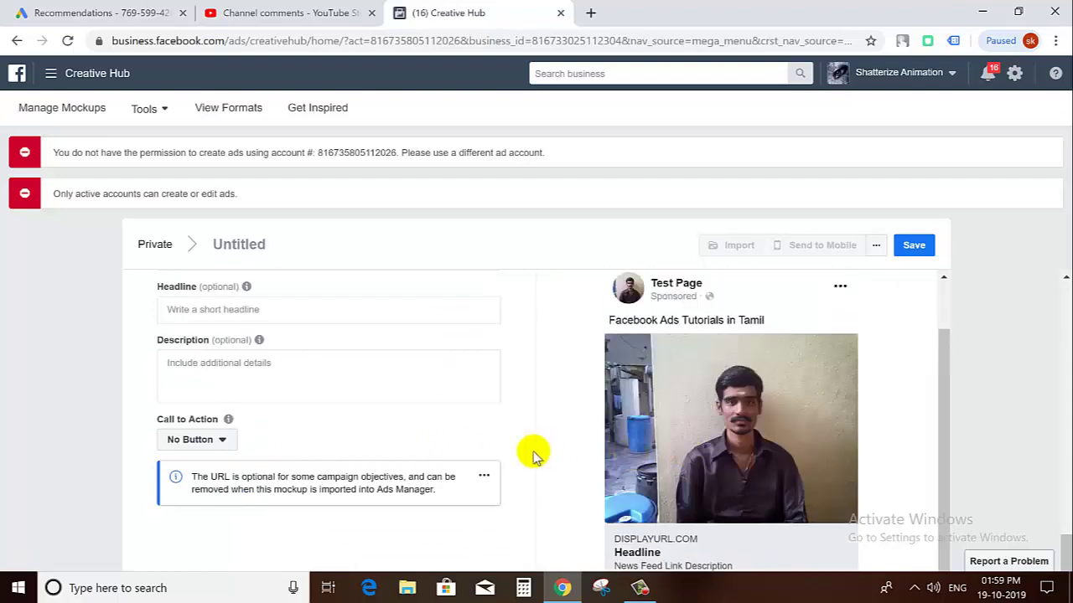
scroll(225, 424, up, 1)
click(311, 385)
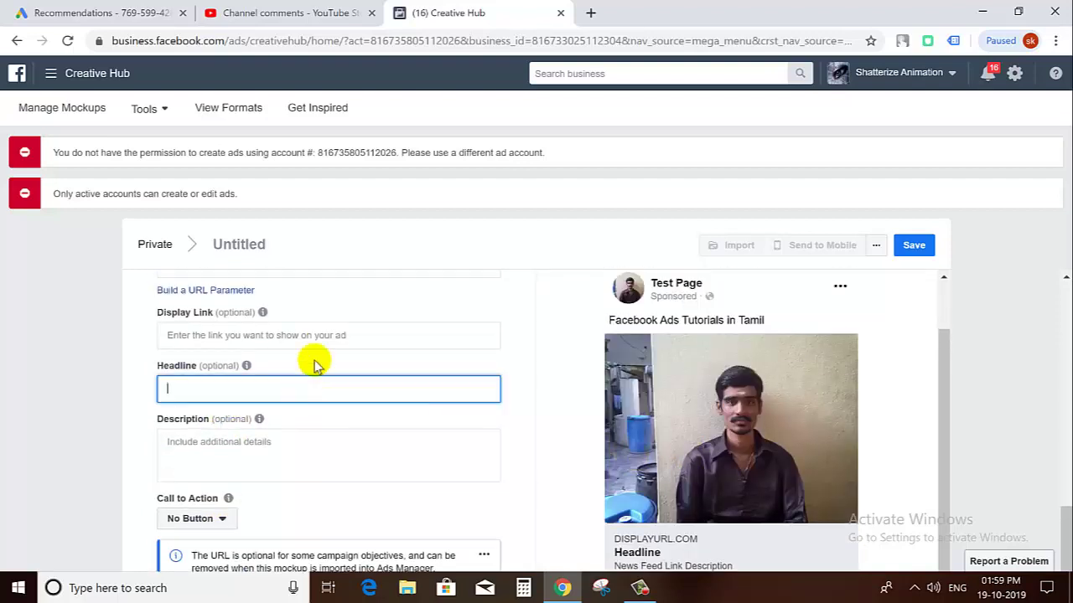
click(324, 334)
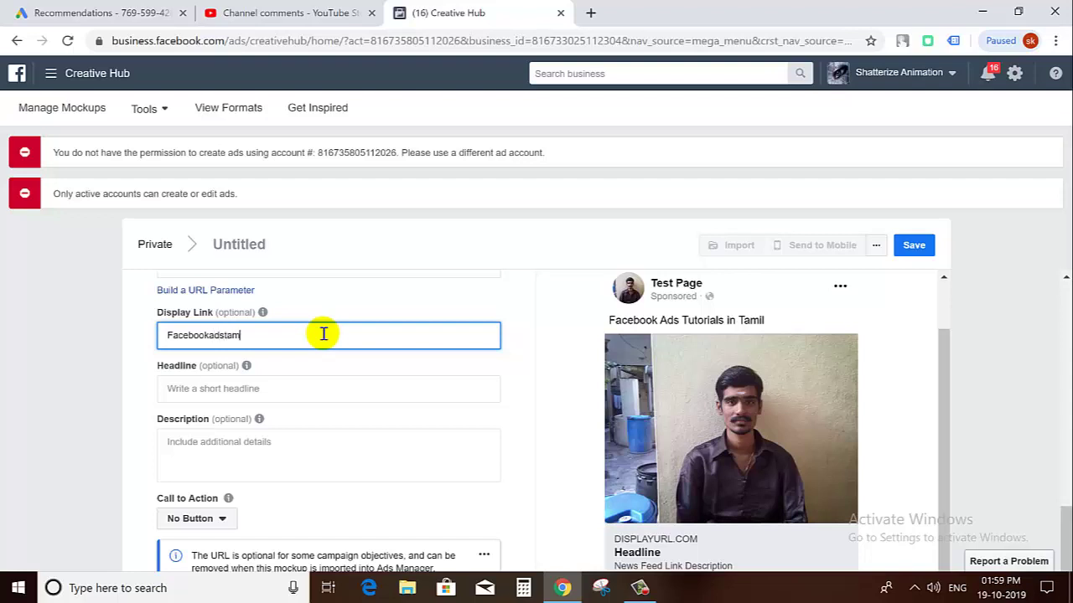
Check the ad preview and extend the display link to "Facebookadstamil.com".
click(297, 392)
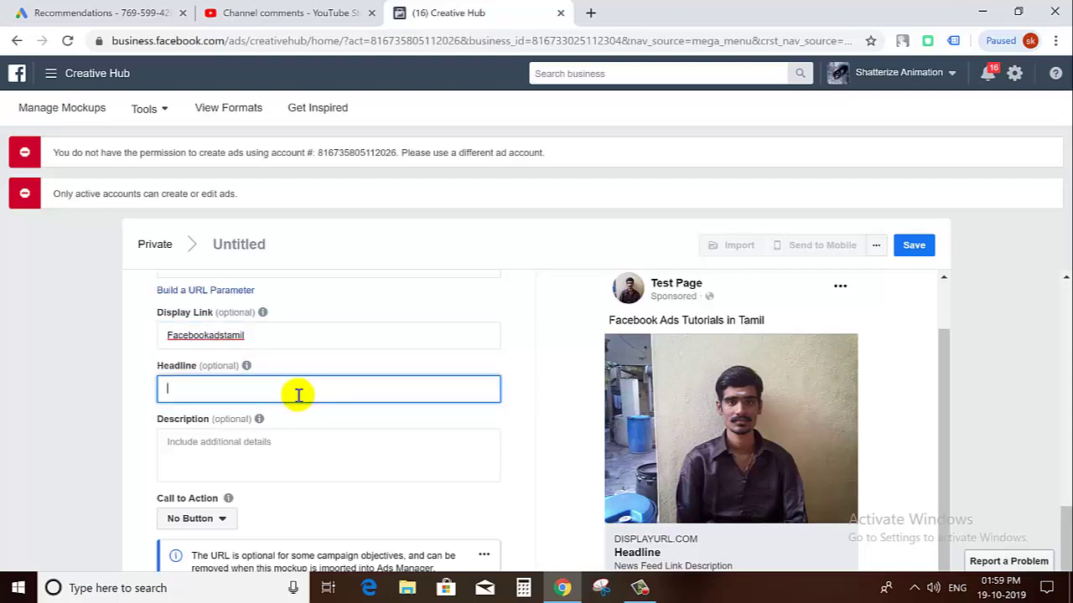
scroll(503, 442, down, 1)
scroll(608, 451, down, 1)
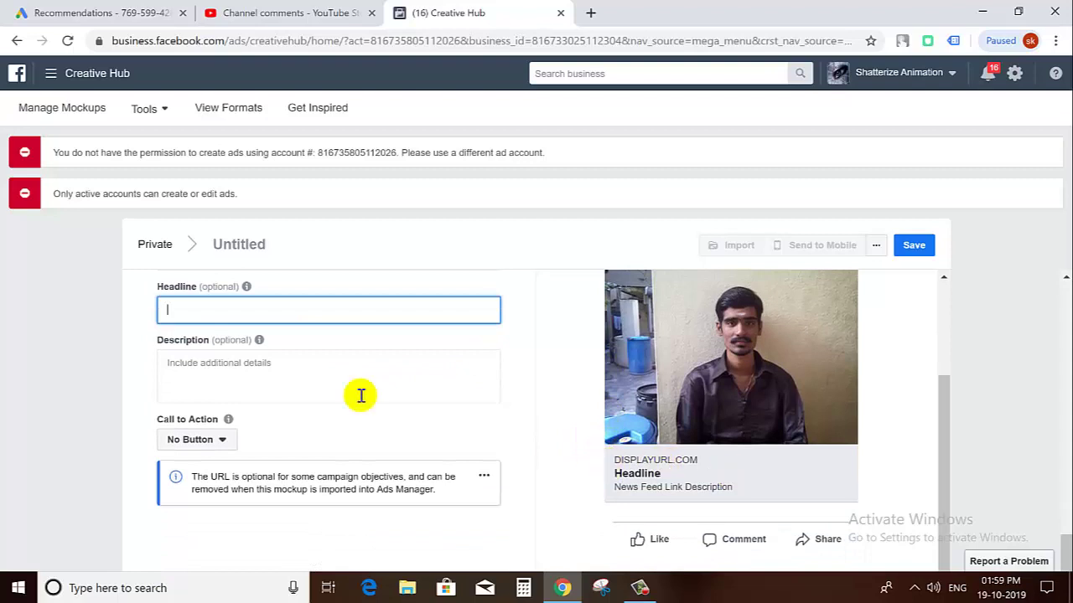
scroll(360, 395, up, 2)
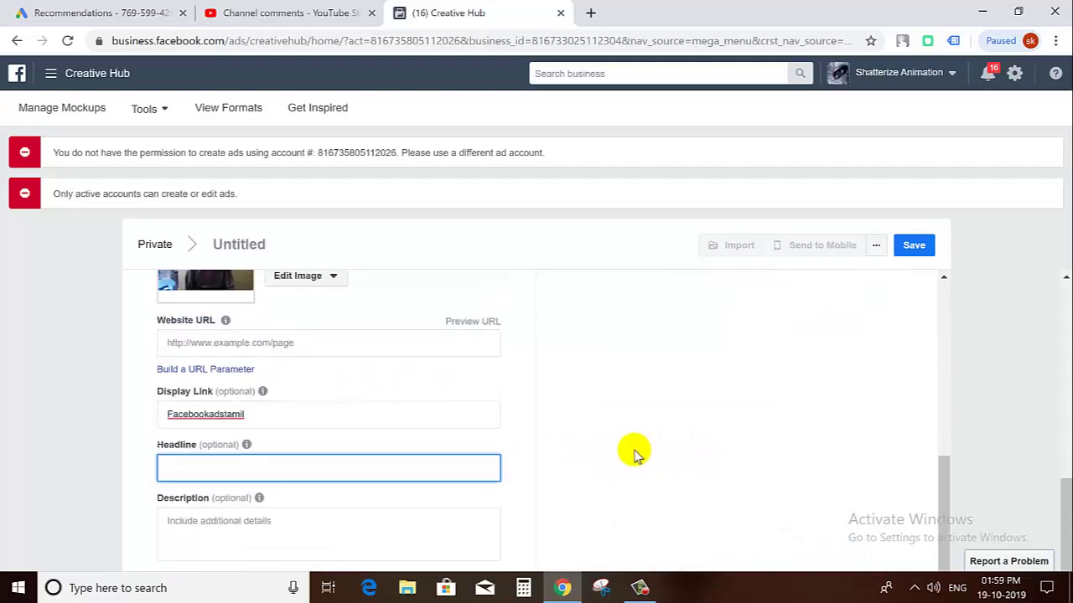
click(278, 417)
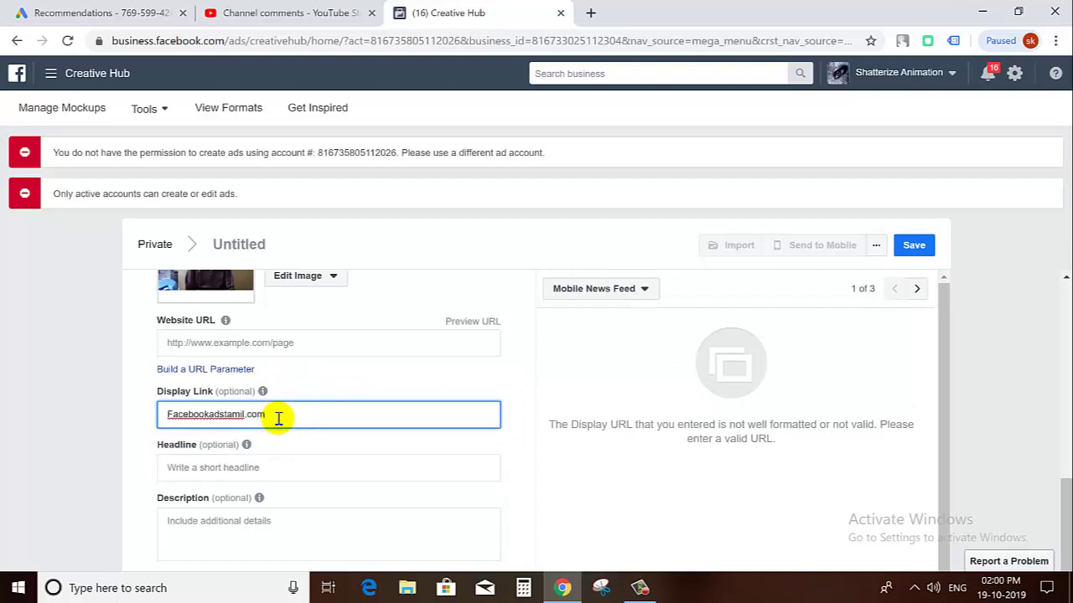
Enter "Welcome to Facebook Ads Tamil" as the ad's headline.
click(283, 463)
scroll(620, 457, down, 2)
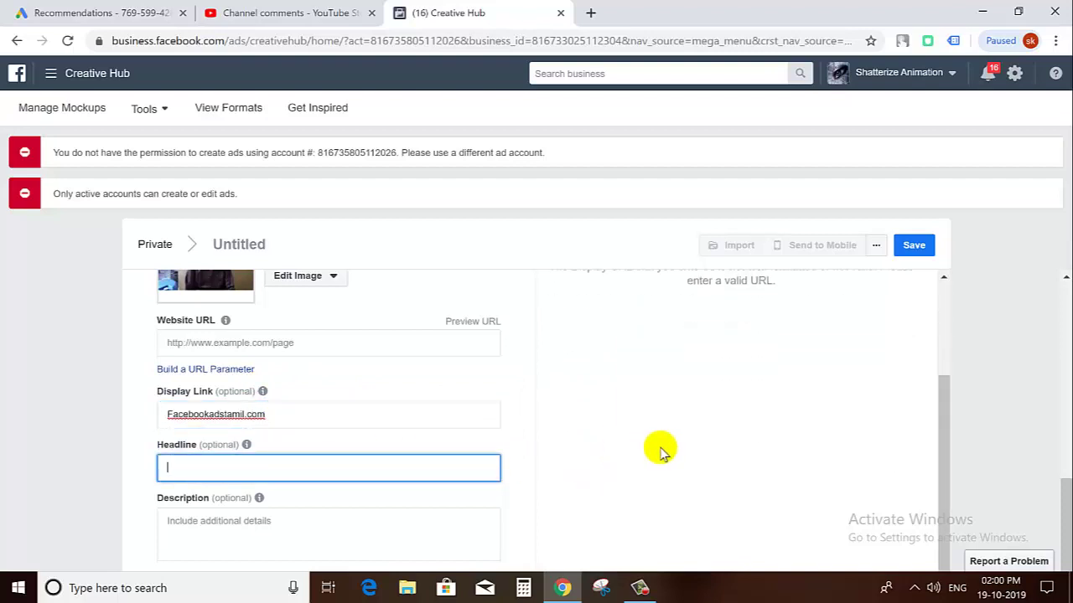
scroll(659, 449, up, 2)
scroll(654, 395, down, 2)
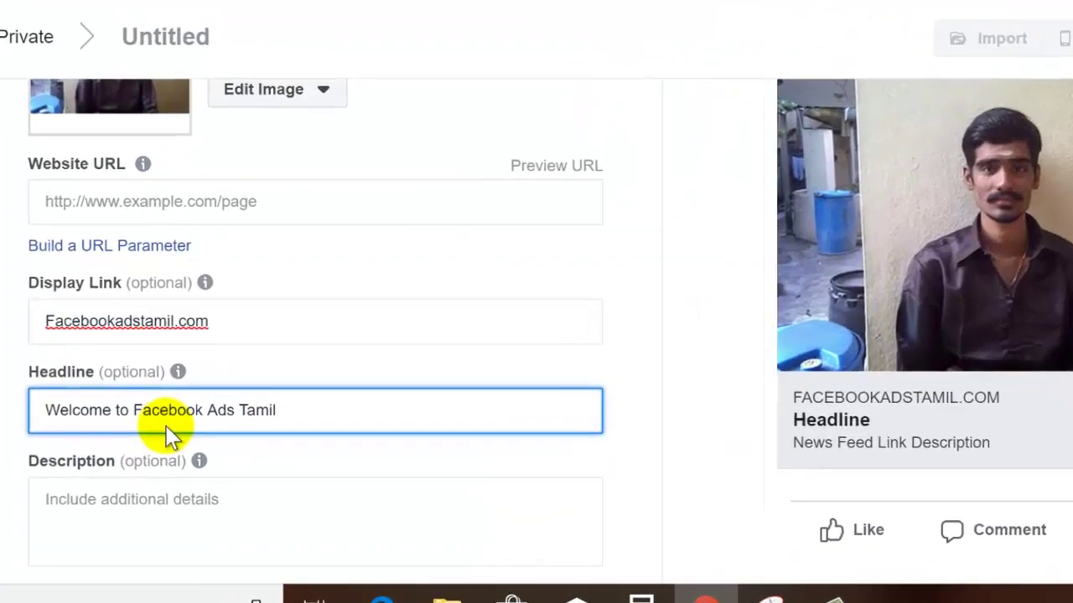
Enter "Bla bla bla me me me bla bla me me me" as the ad's description.
click(248, 541)
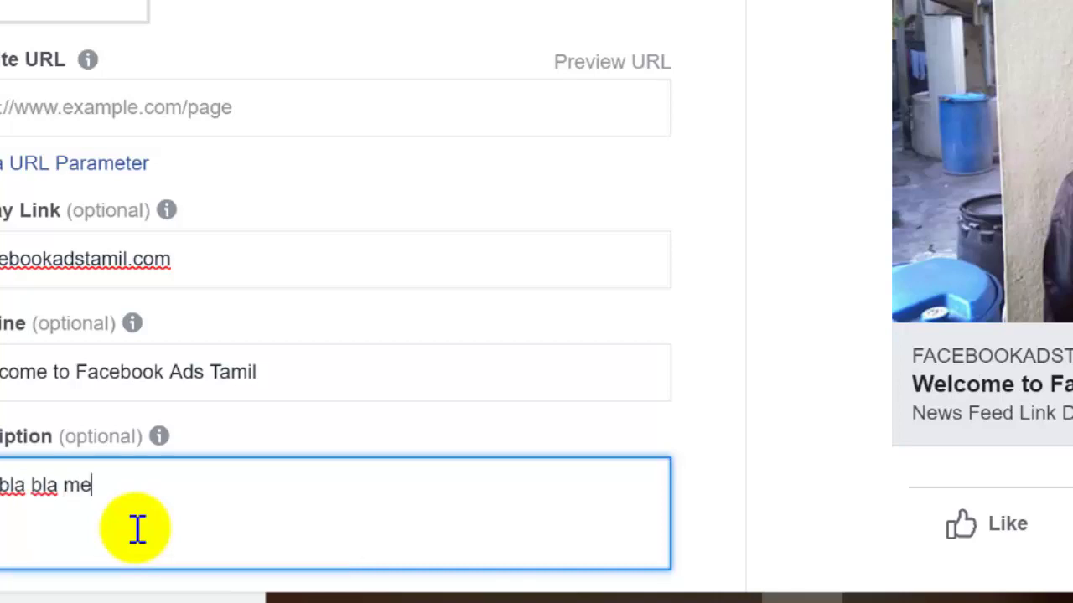
text(me me)
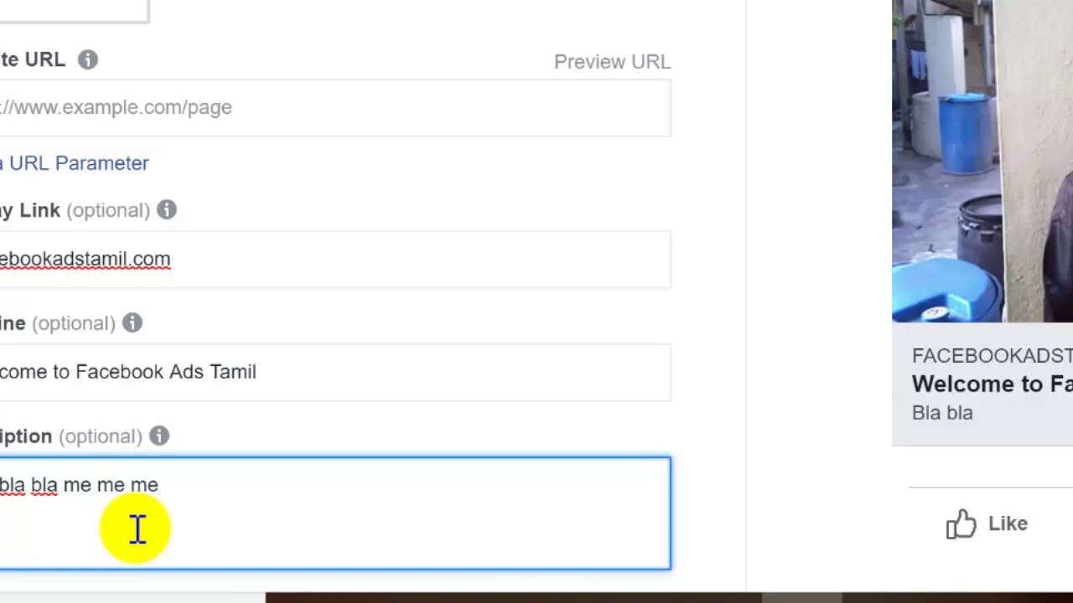
text(bla bla me me me)
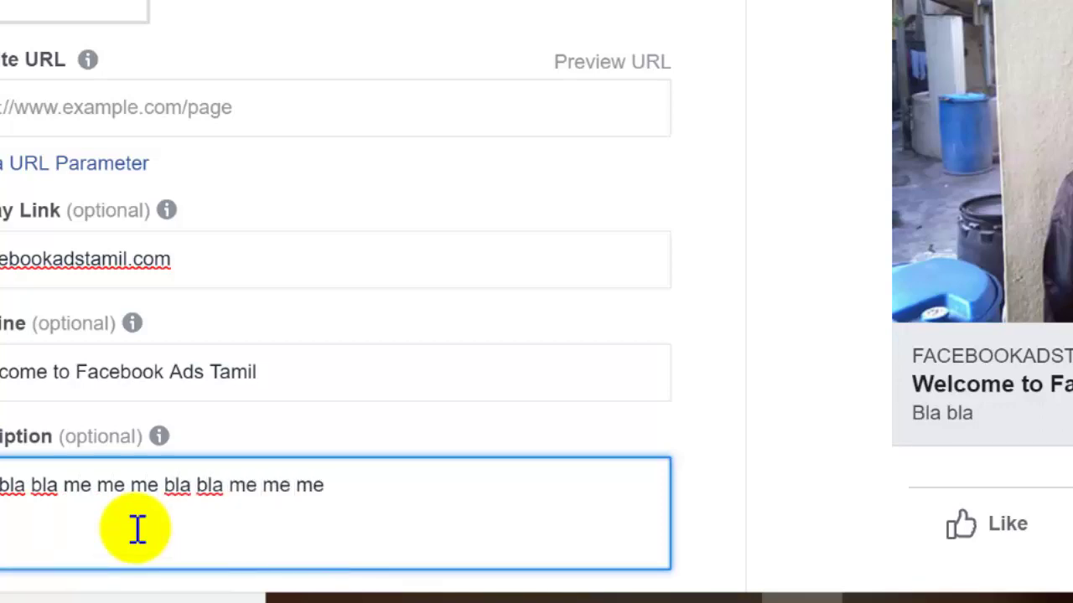
click(813, 341)
scroll(814, 342, down, 4)
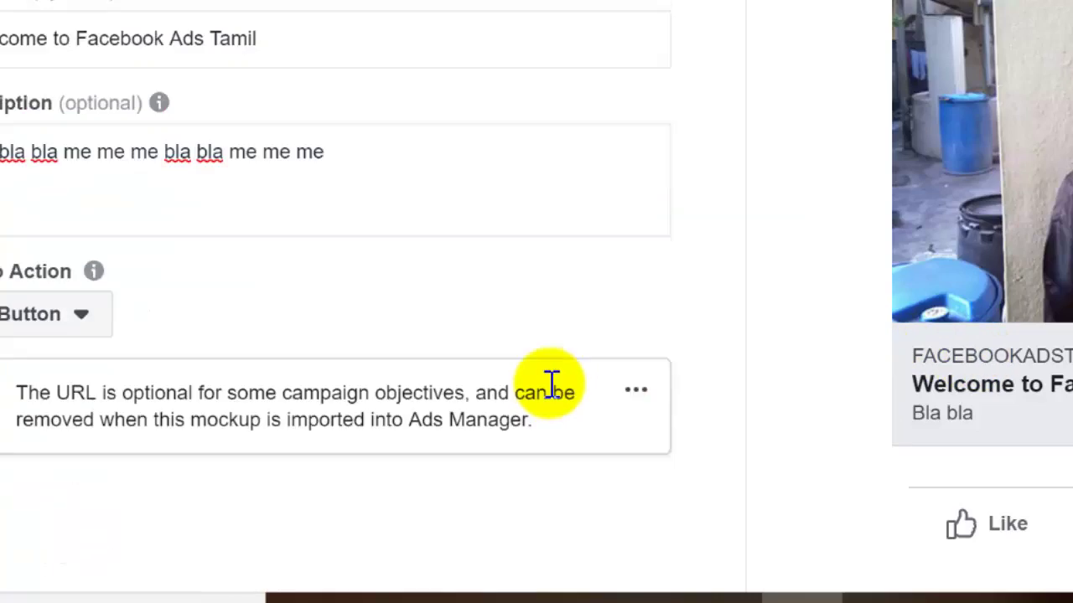
Browse the available call-to-action options for the ad and set the call to action to Listen Now.
click(53, 311)
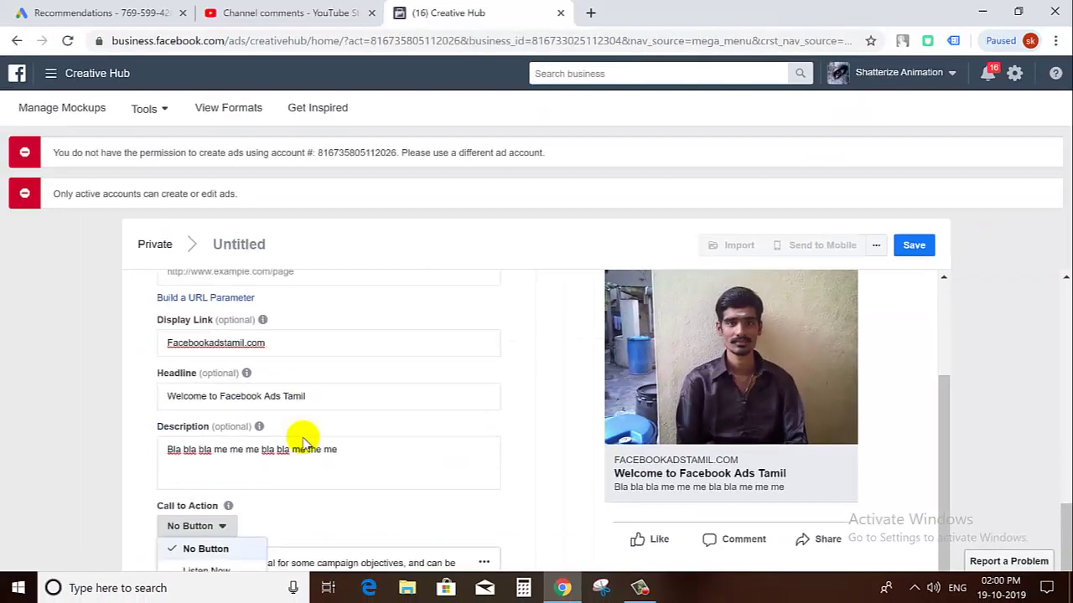
scroll(302, 435, down, 1)
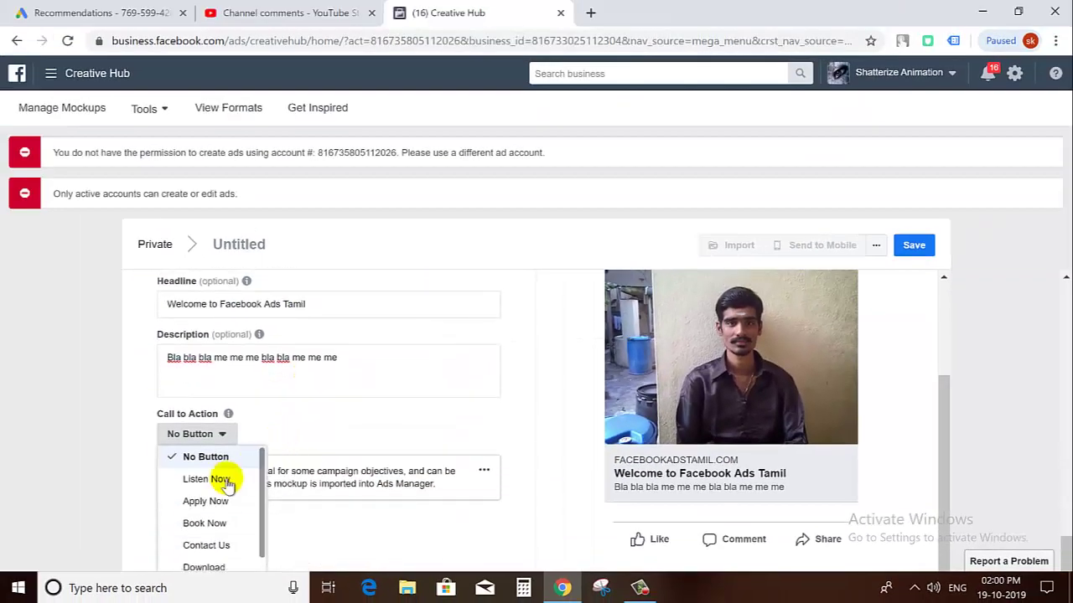
scroll(232, 486, down, 2)
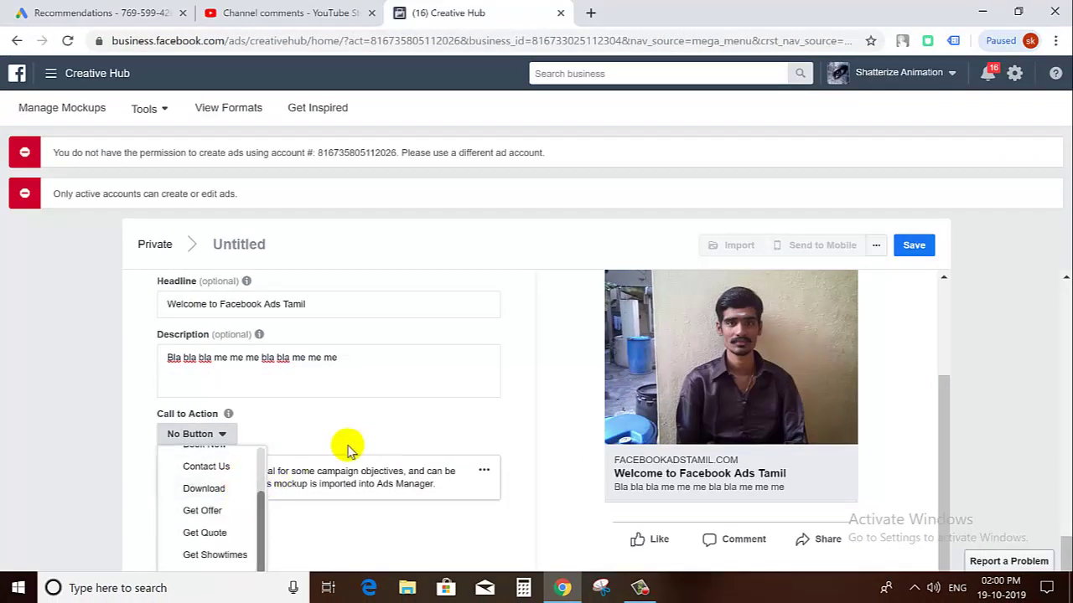
scroll(239, 489, down, 2)
scroll(243, 520, up, 4)
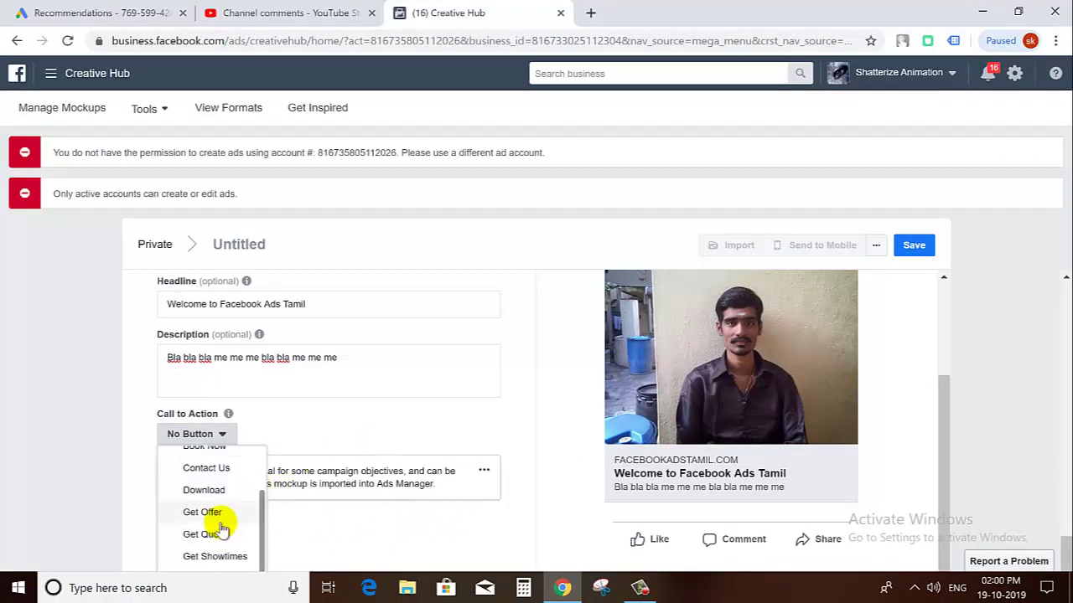
click(228, 479)
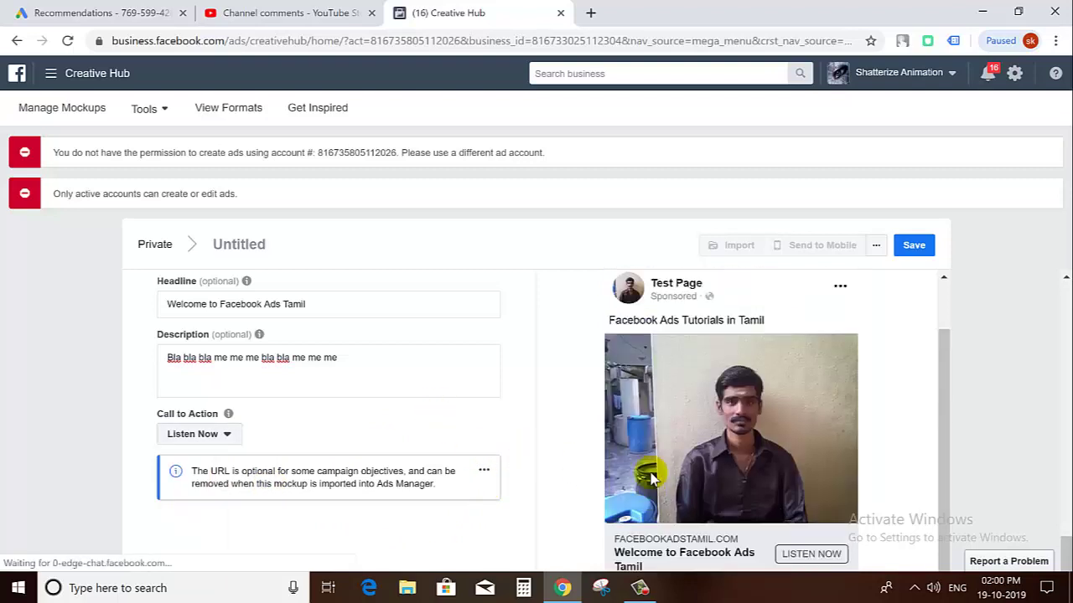
Check the call-to-action button in the Mobile News Feed preview and in the Desktop News Feed preview of the ad.
scroll(594, 440, down, 2)
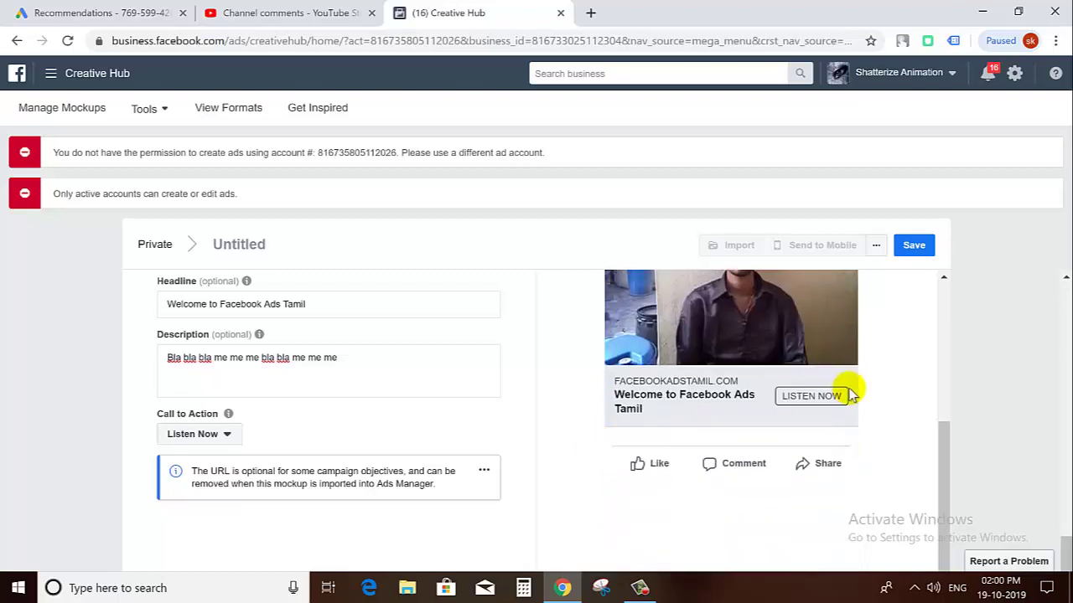
scroll(670, 430, up, 1)
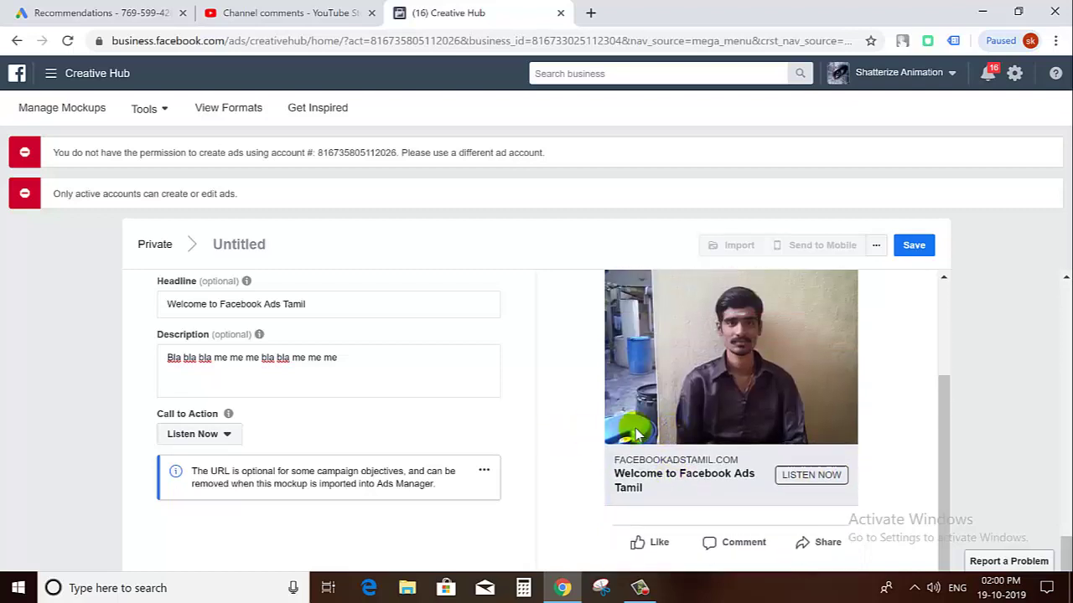
scroll(515, 424, up, 1)
scroll(514, 424, up, 5)
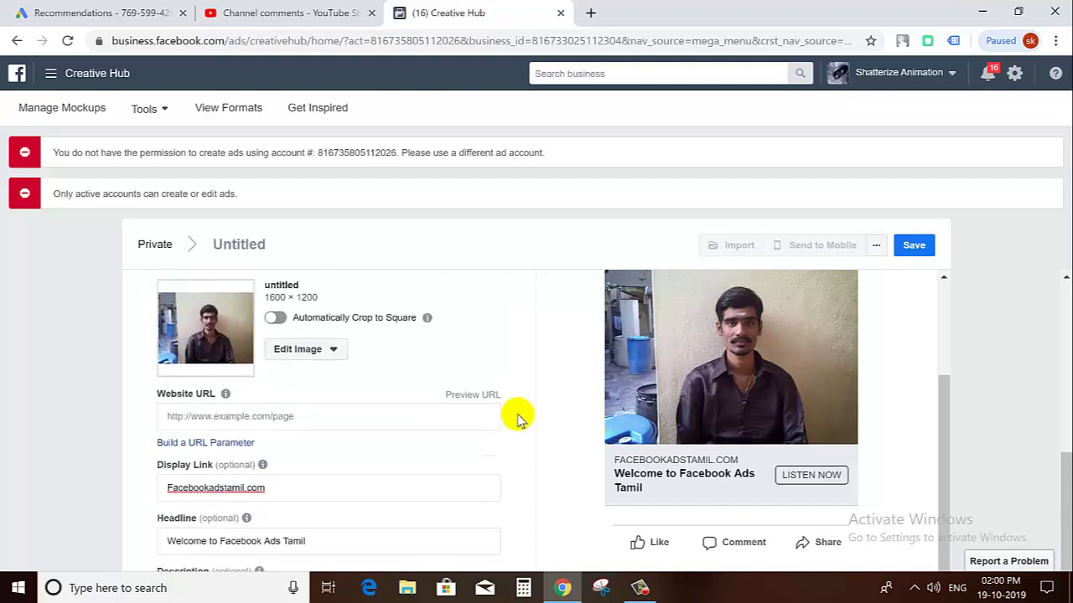
scroll(832, 352, up, 1)
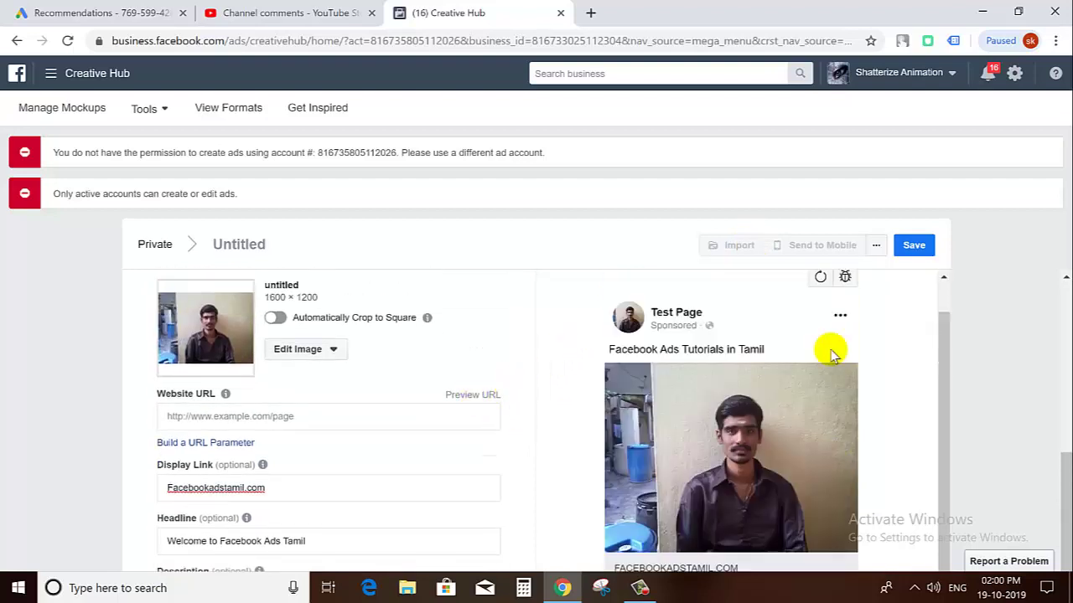
scroll(832, 353, up, 1)
click(641, 290)
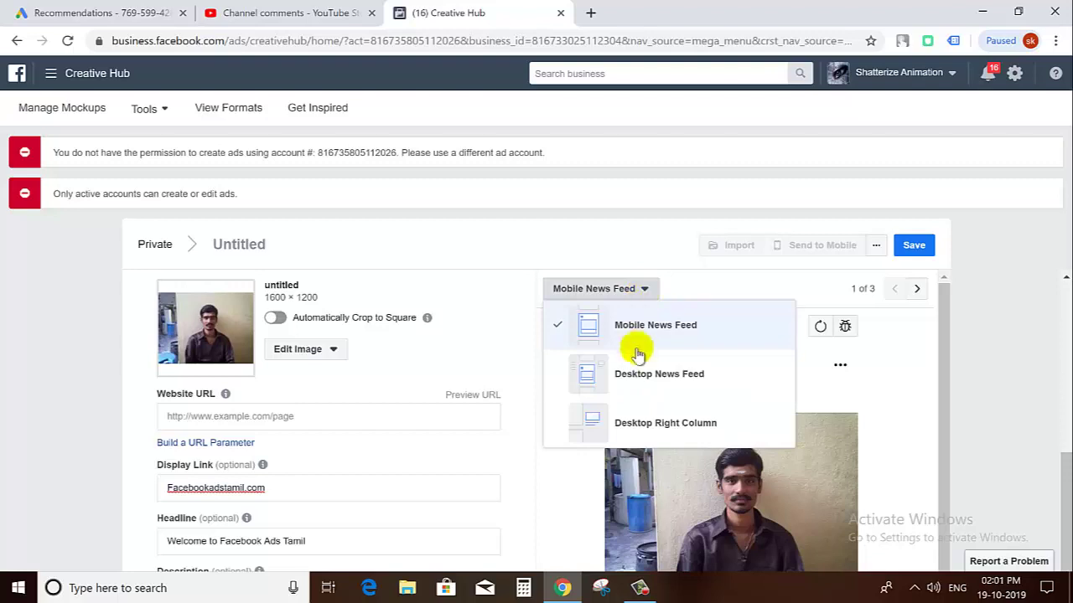
click(640, 362)
scroll(846, 408, down, 3)
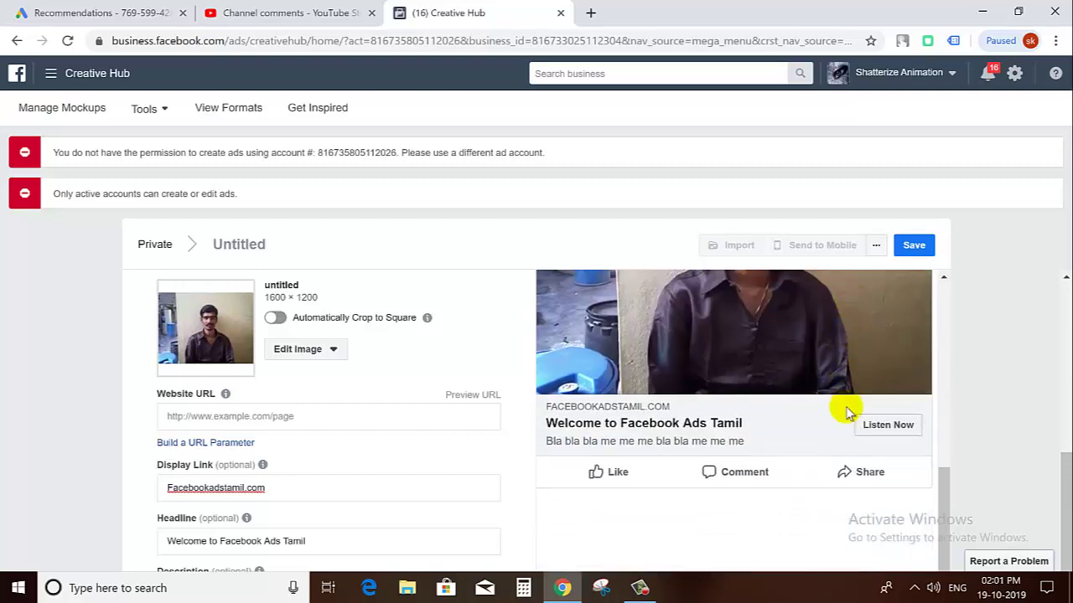
scroll(846, 410, up, 3)
Preview the ad in the Desktop Right Column placement, read the preview content and refresh the preview.
click(642, 298)
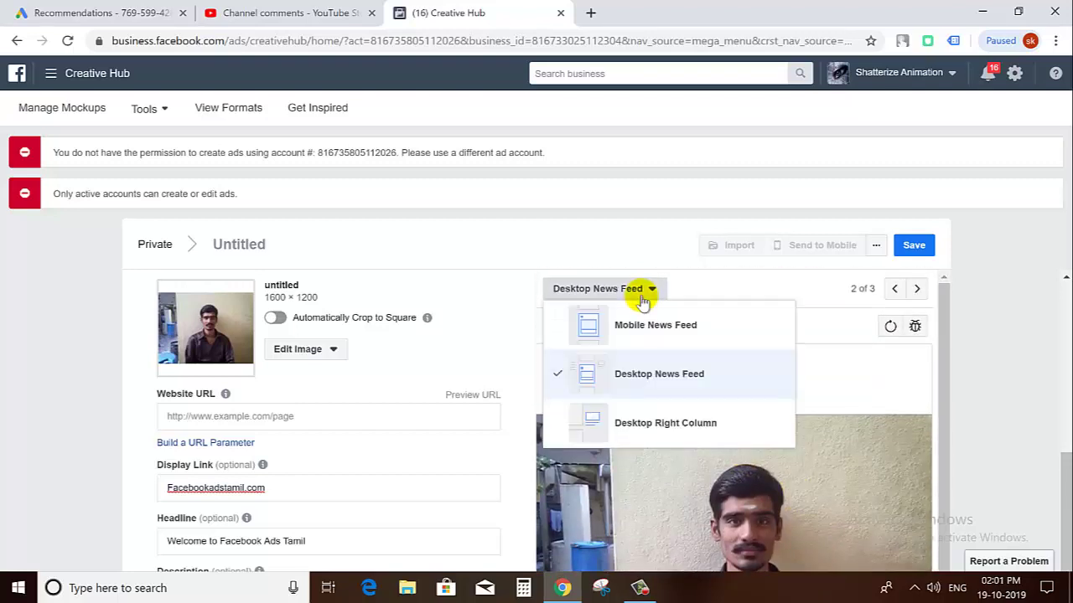
click(642, 420)
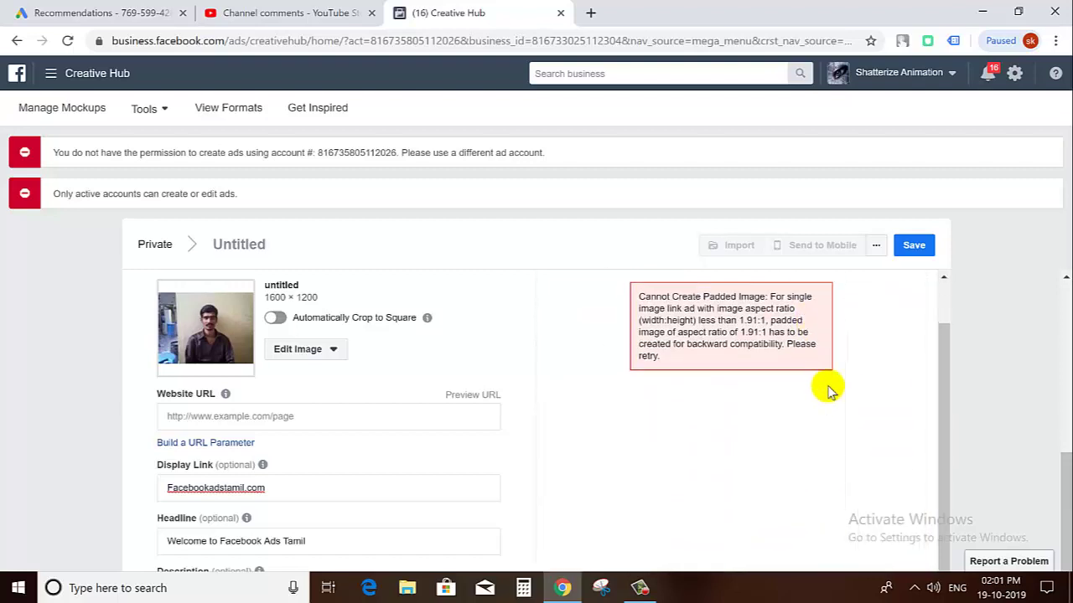
scroll(829, 391, up, 1)
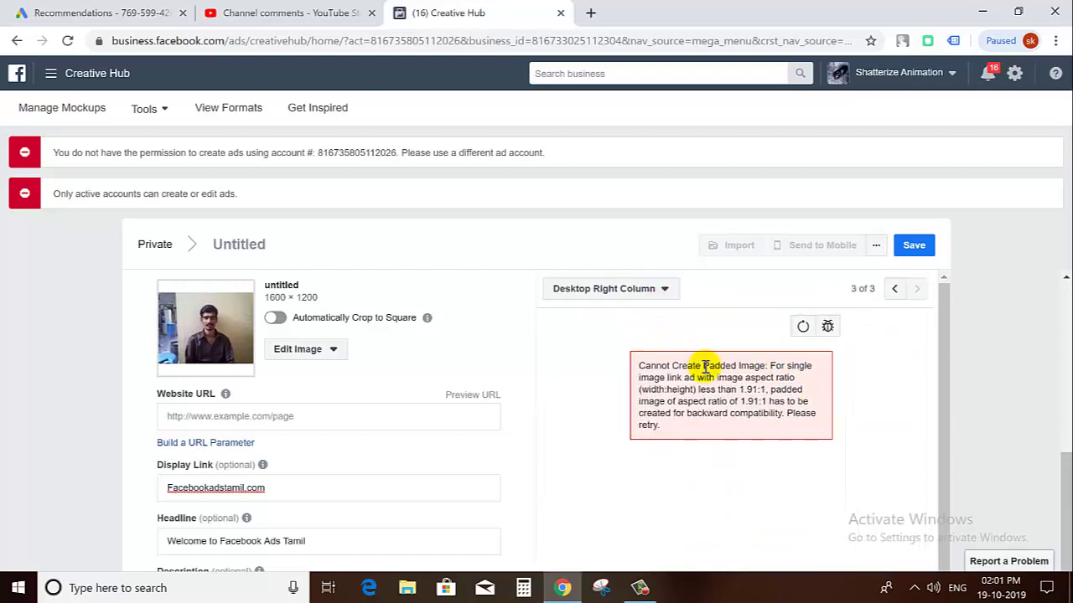
drag(706, 368, 814, 425)
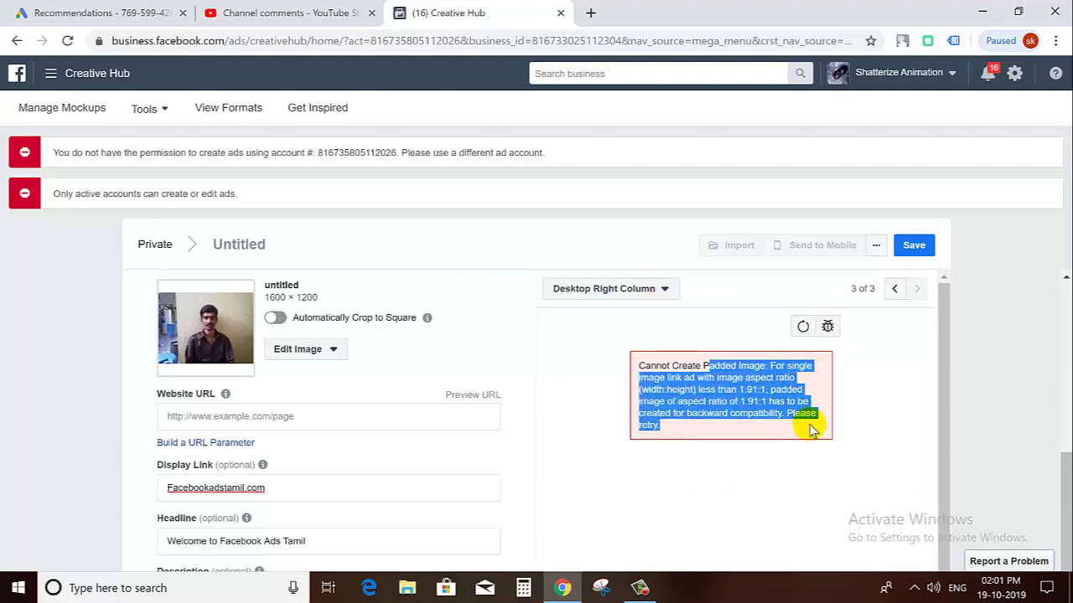
click(809, 401)
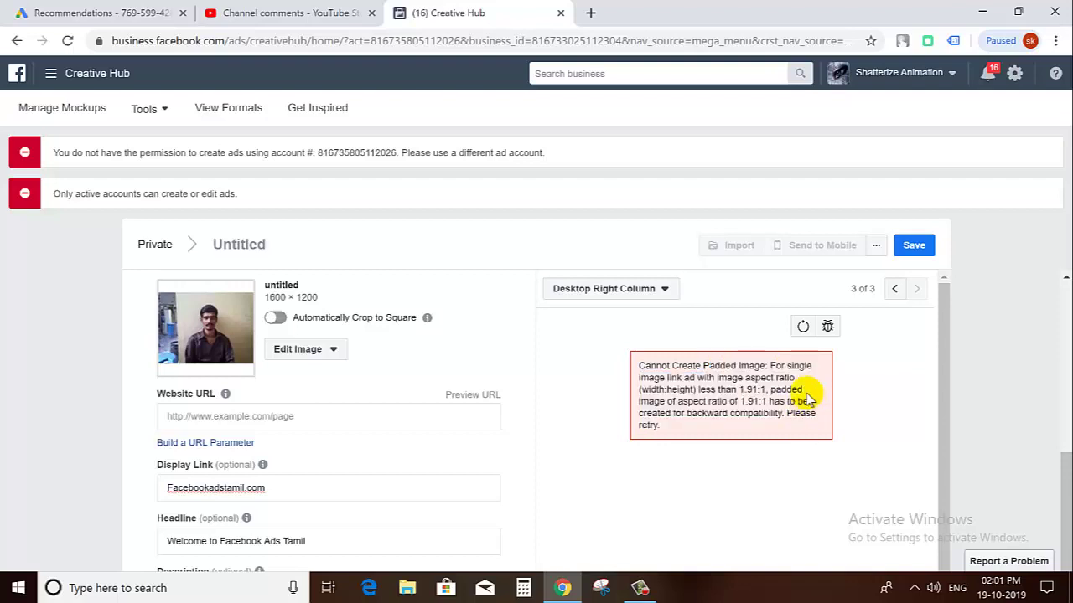
click(802, 327)
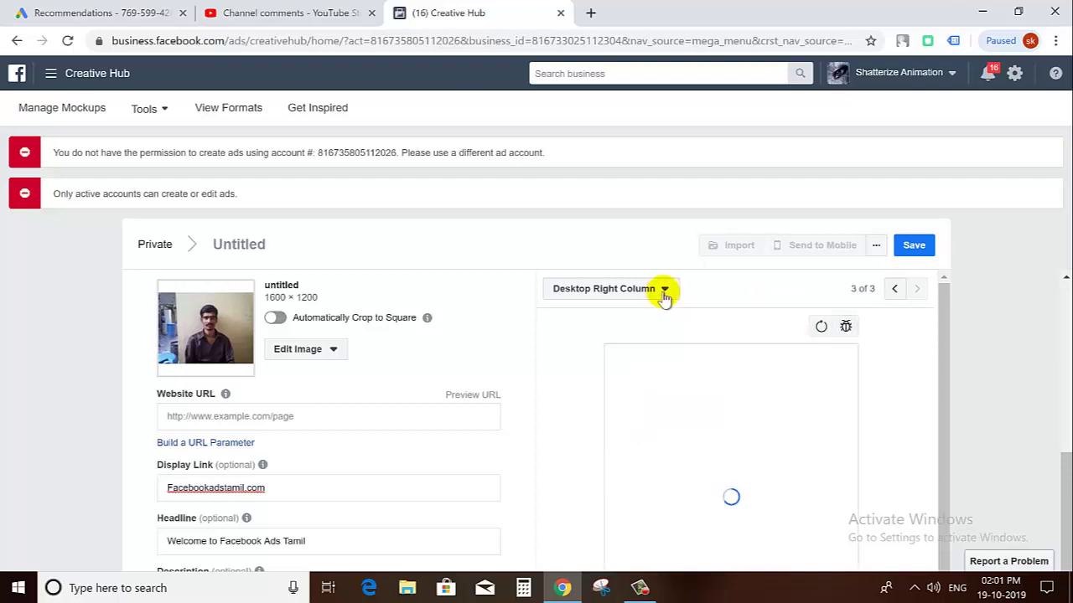
scroll(552, 379, down, 2)
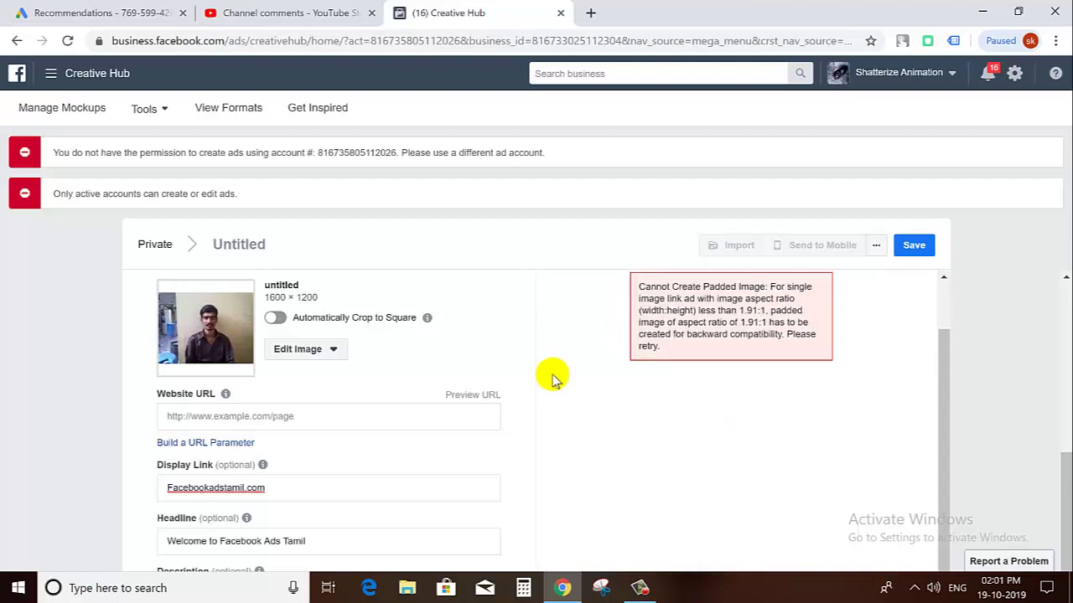
scroll(552, 377, up, 2)
Look over the ad in the Desktop News Feed preview and page through the placement previews to Desktop Right Column.
click(587, 291)
click(608, 373)
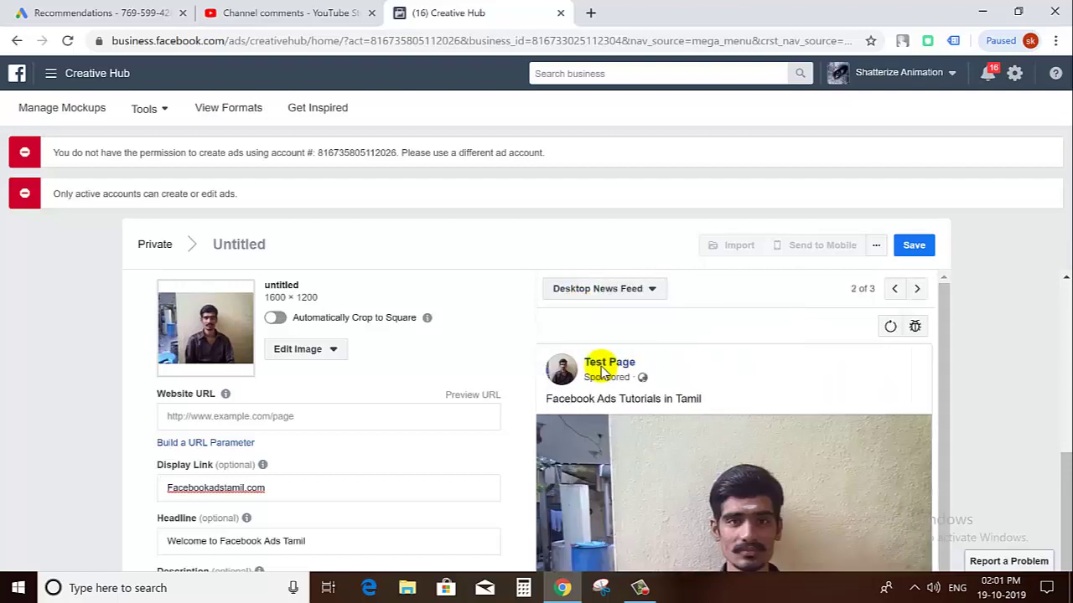
click(894, 288)
click(893, 289)
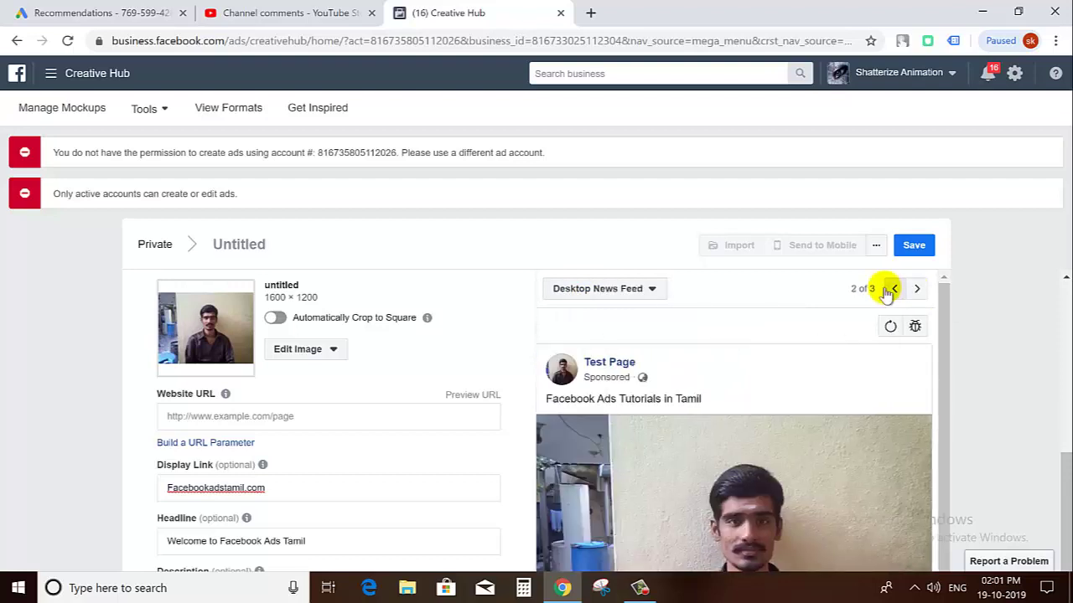
scroll(768, 383, down, 4)
scroll(768, 385, up, 4)
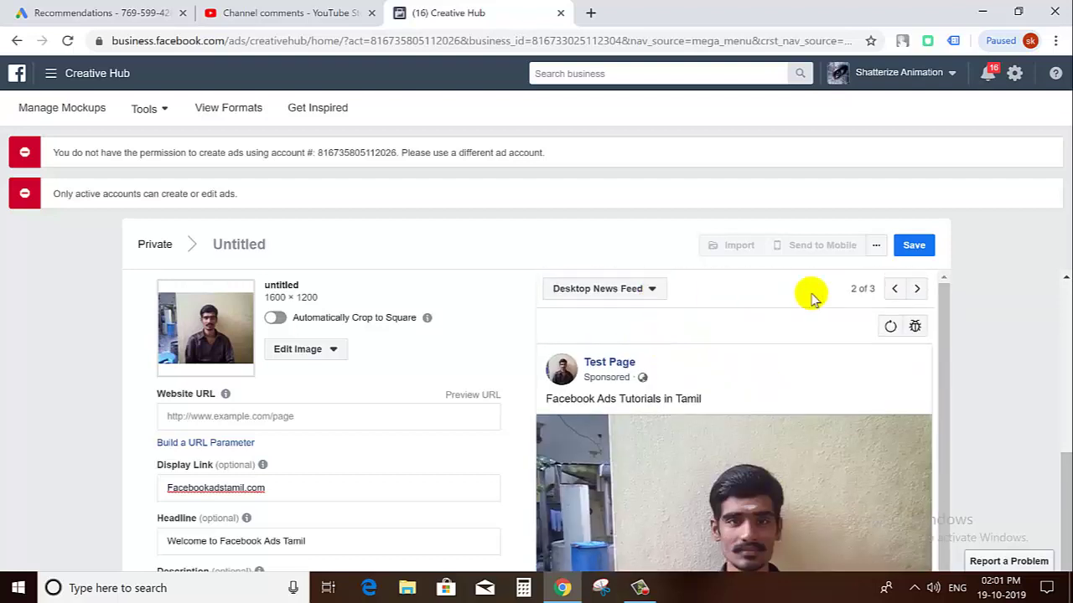
click(894, 290)
click(917, 289)
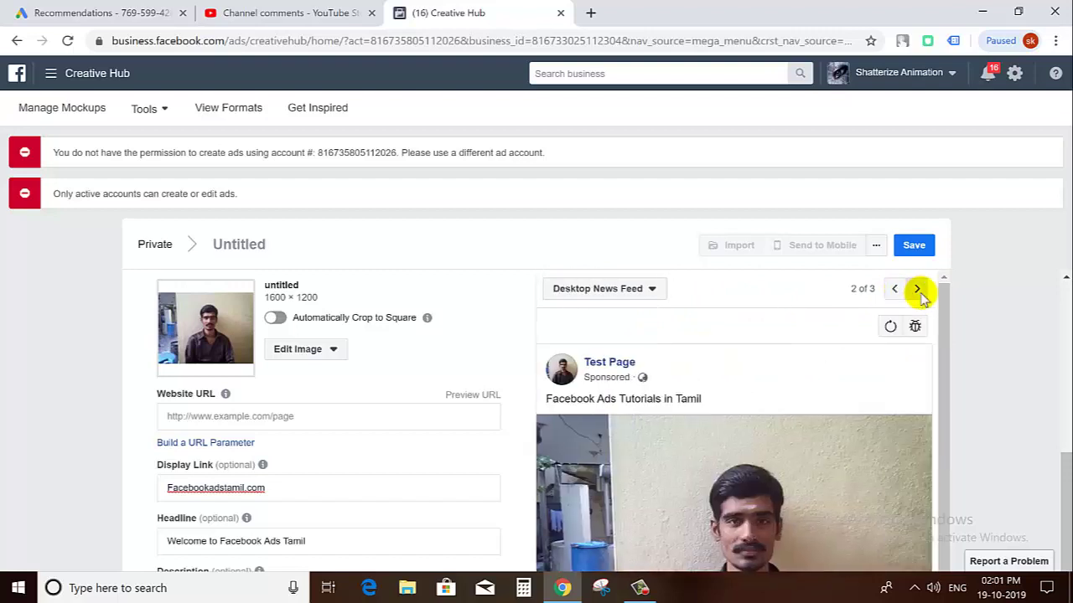
click(917, 289)
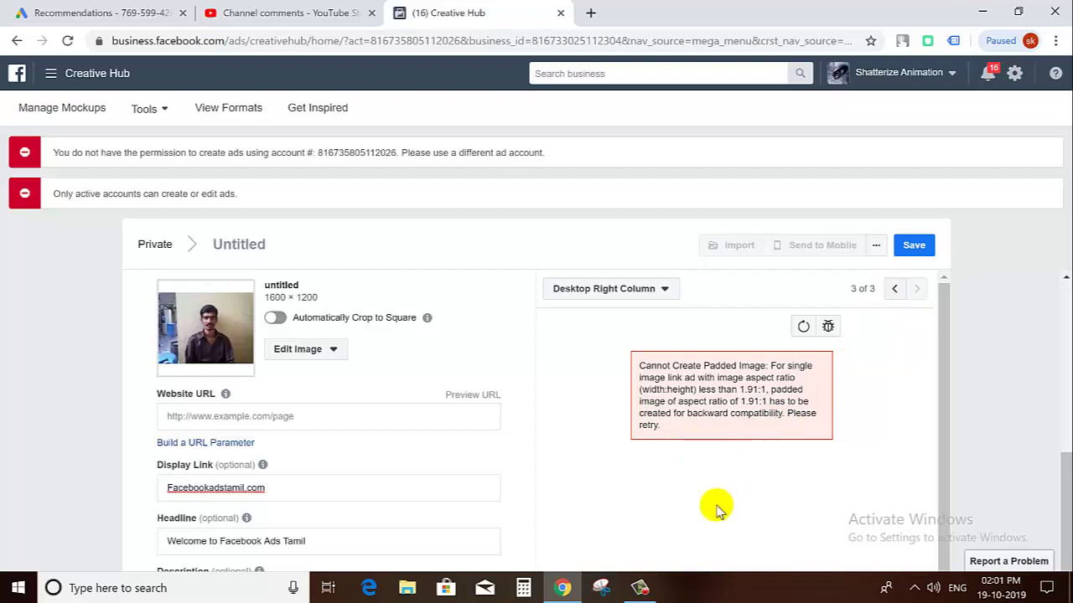
Return the ad preview to Desktop News Feed and view the ad down to its call-to-action button.
click(641, 589)
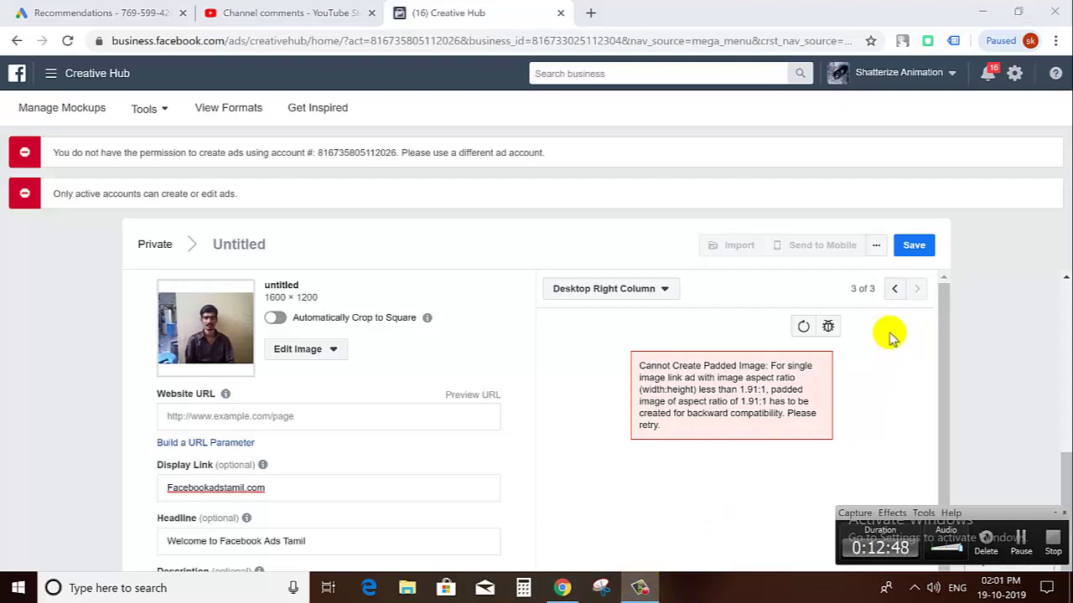
click(894, 290)
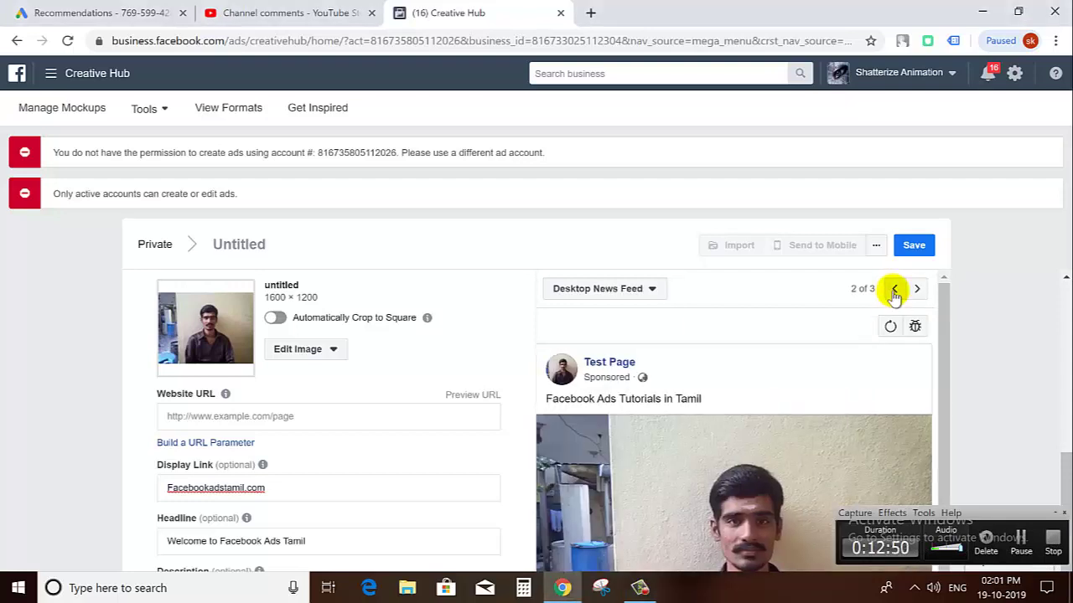
scroll(718, 402, down, 4)
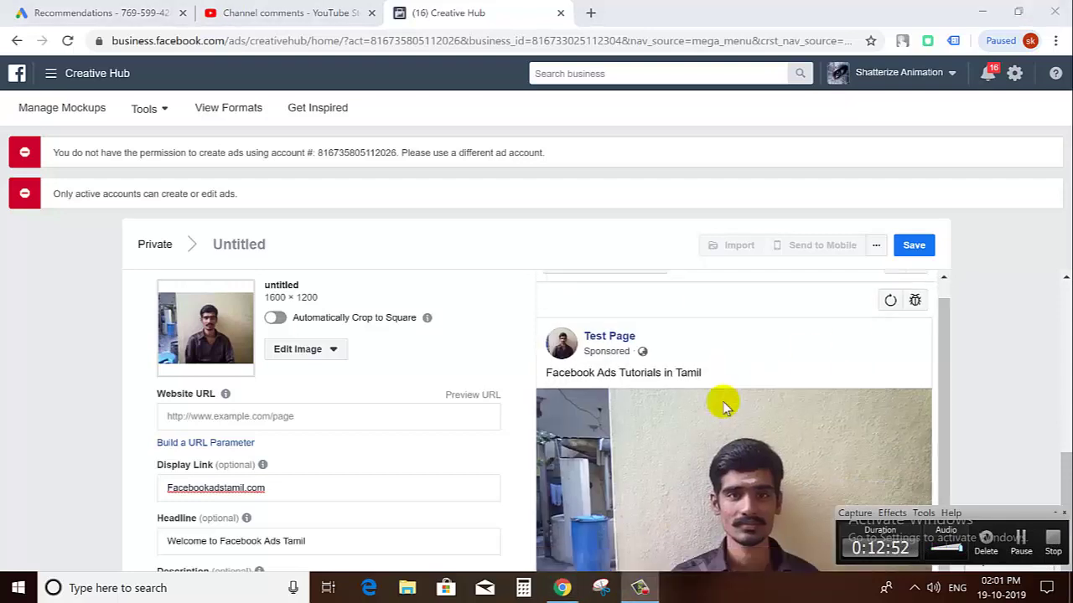
click(1058, 514)
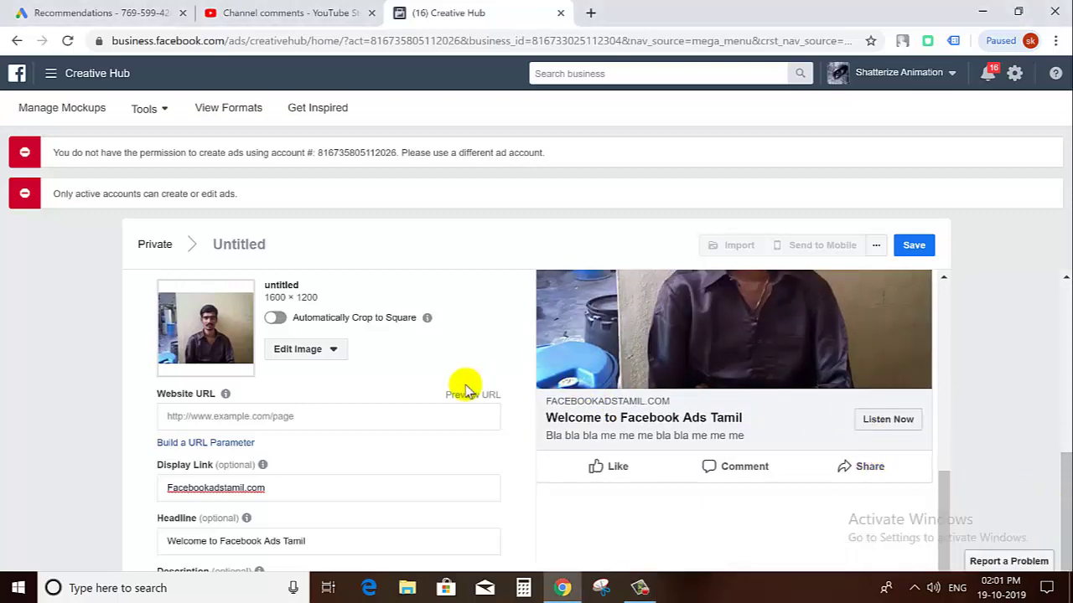
scroll(464, 383, down, 3)
scroll(517, 397, up, 10)
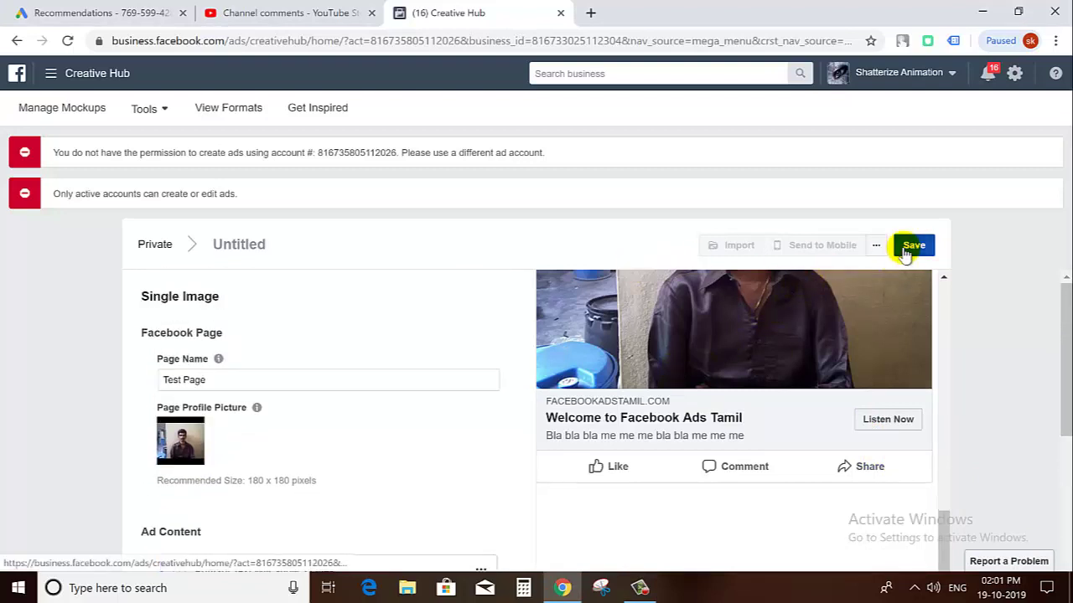
scroll(551, 355, up, 3)
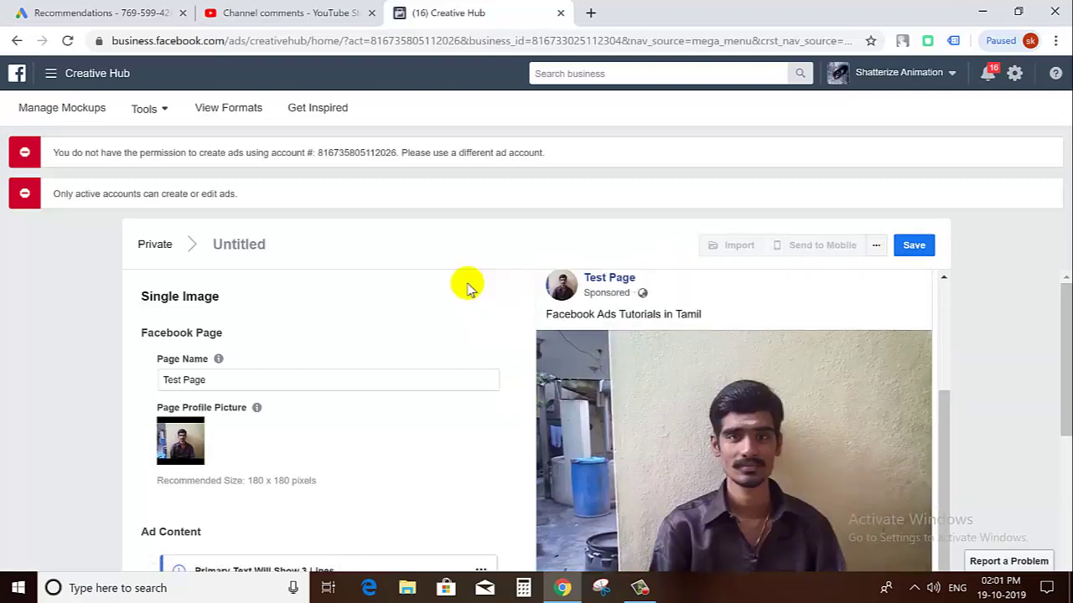
click(159, 109)
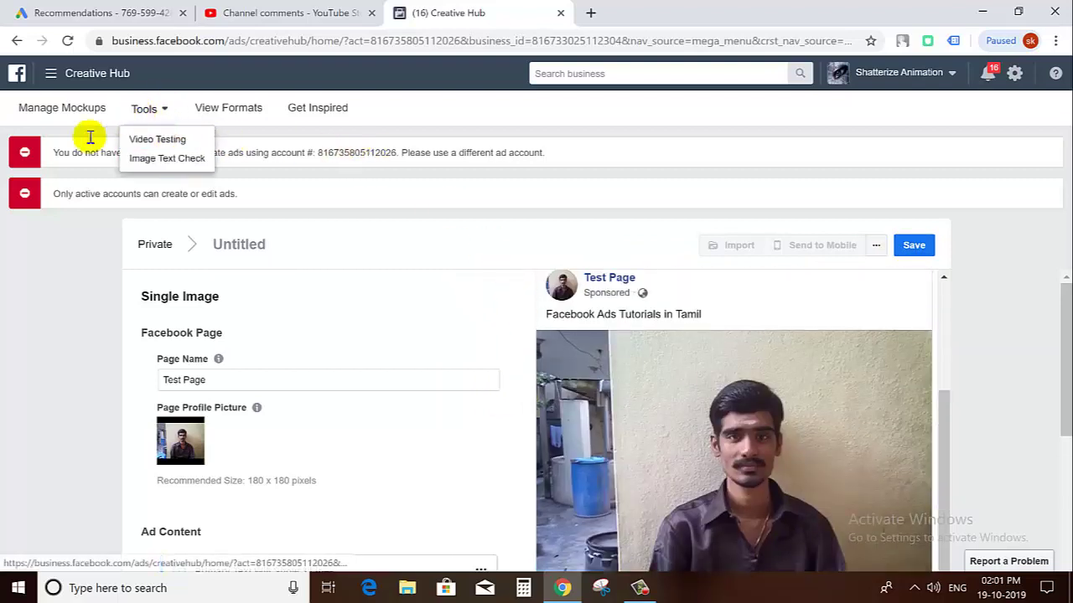
click(36, 273)
Hide the message about the optional URL below the ad's Call to Action setting.
scroll(67, 280, down, 10)
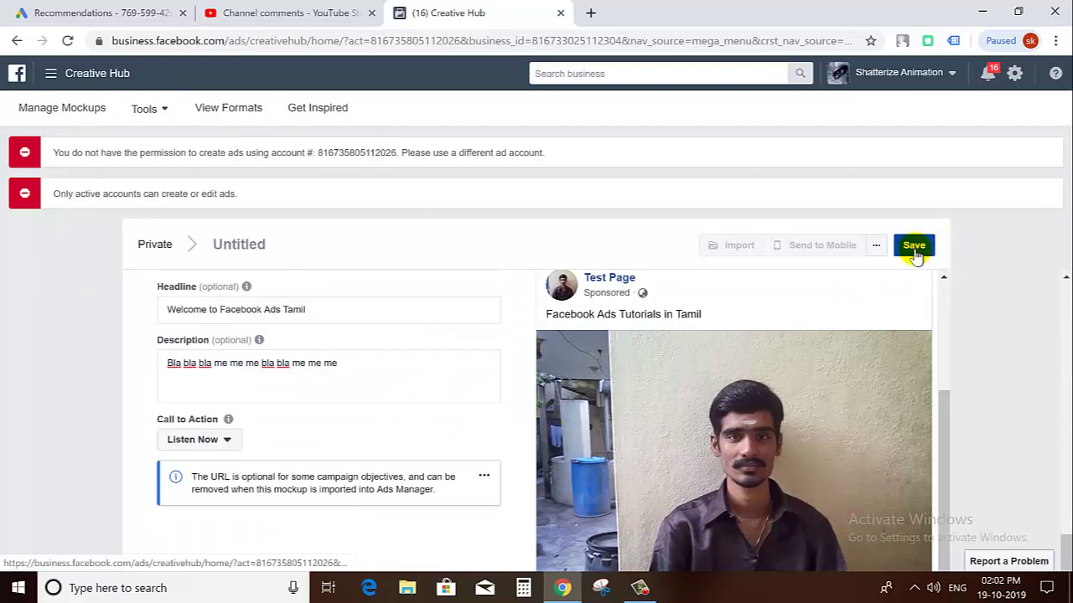
scroll(612, 423, down, 4)
scroll(543, 440, up, 4)
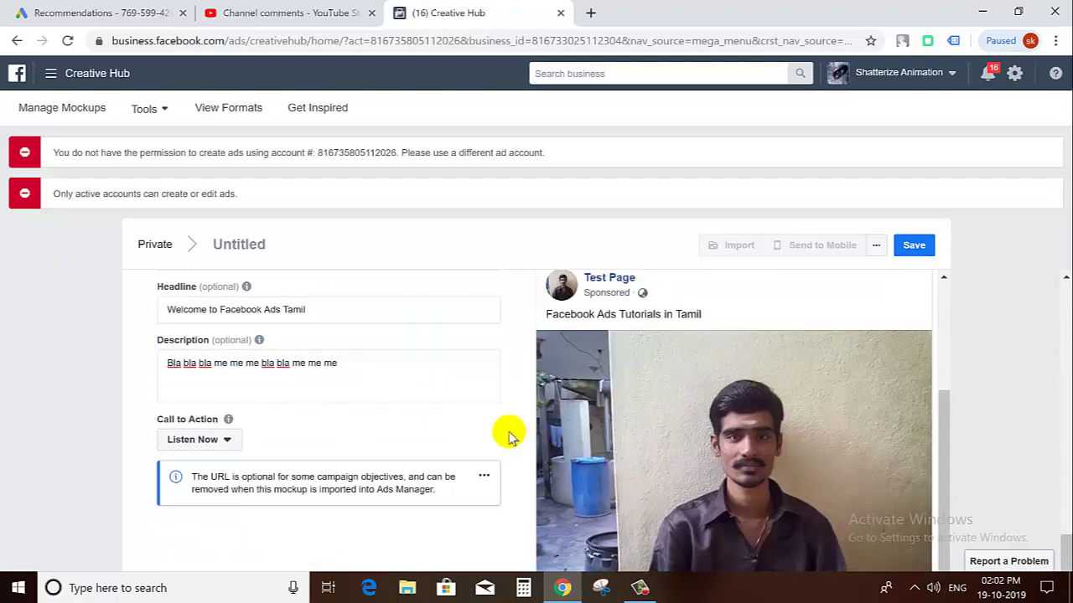
scroll(508, 435, down, 1)
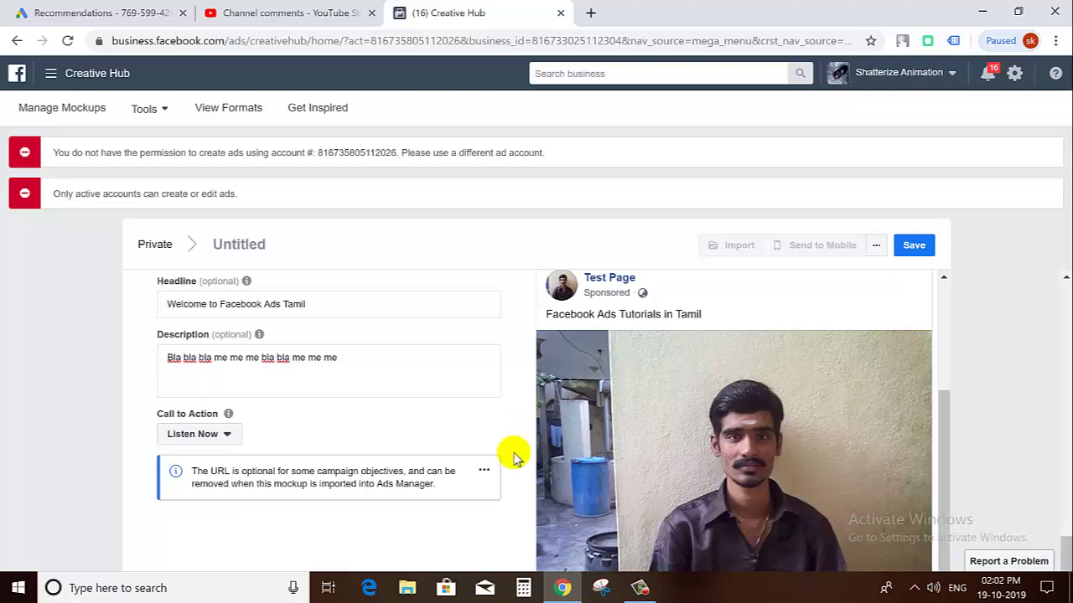
click(485, 474)
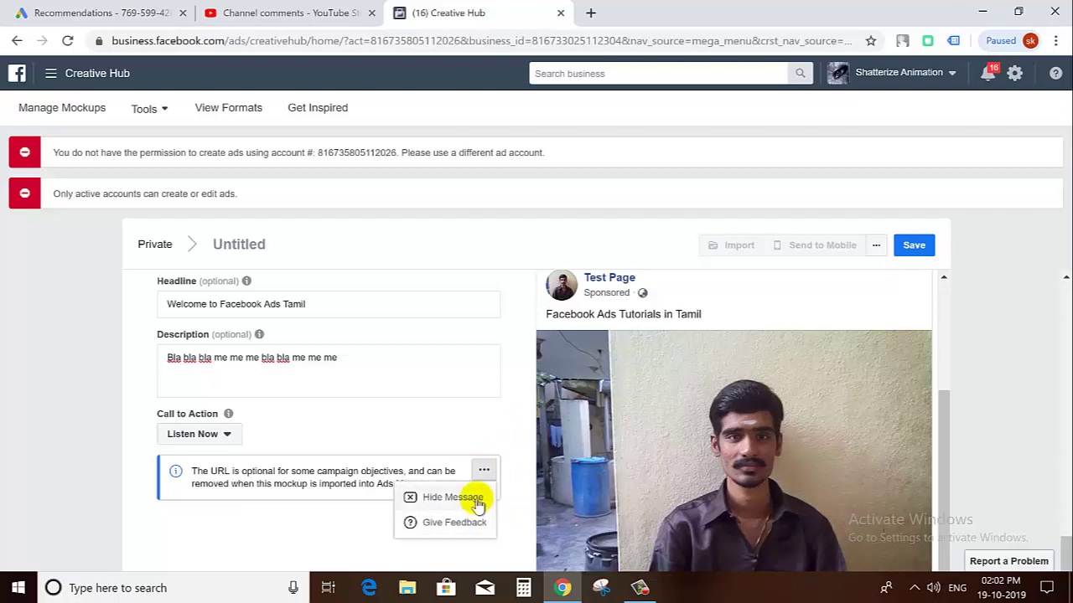
click(480, 501)
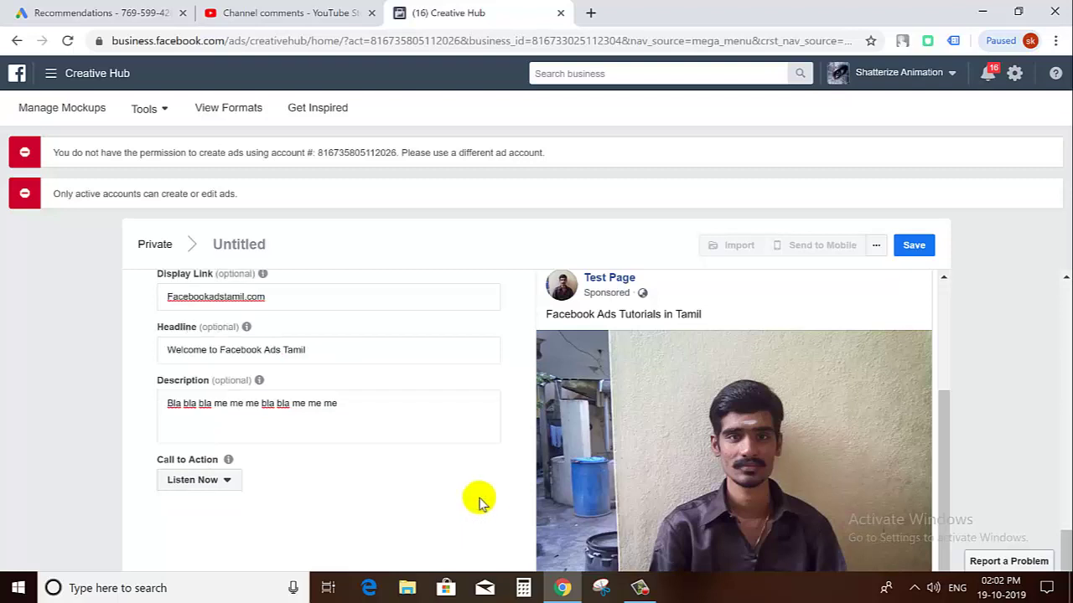
Try to save the untitled Single Image ad mockup.
click(913, 245)
scroll(484, 327, up, 10)
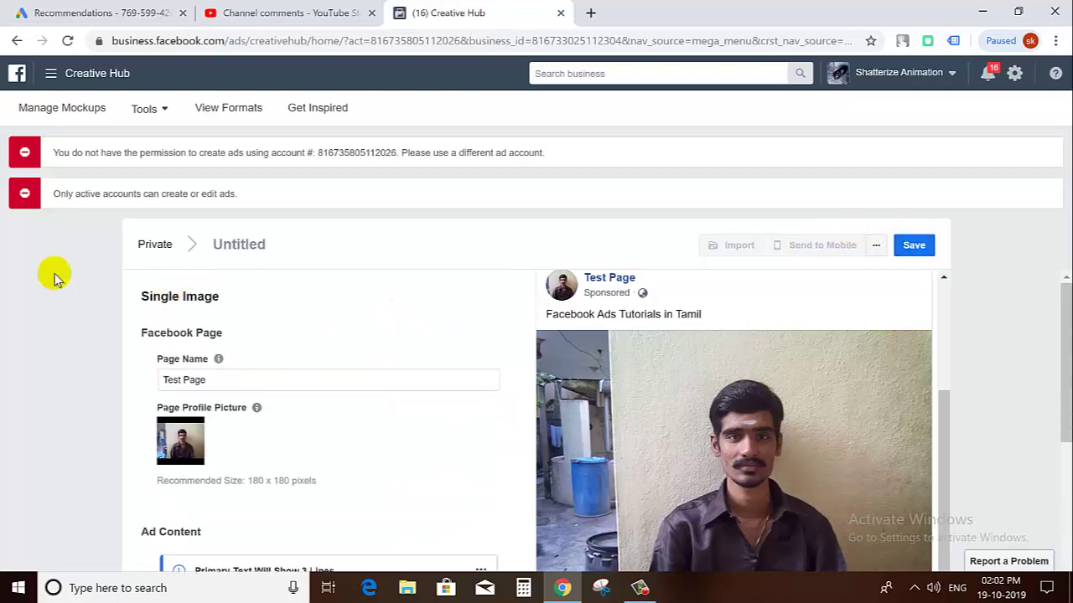
click(147, 108)
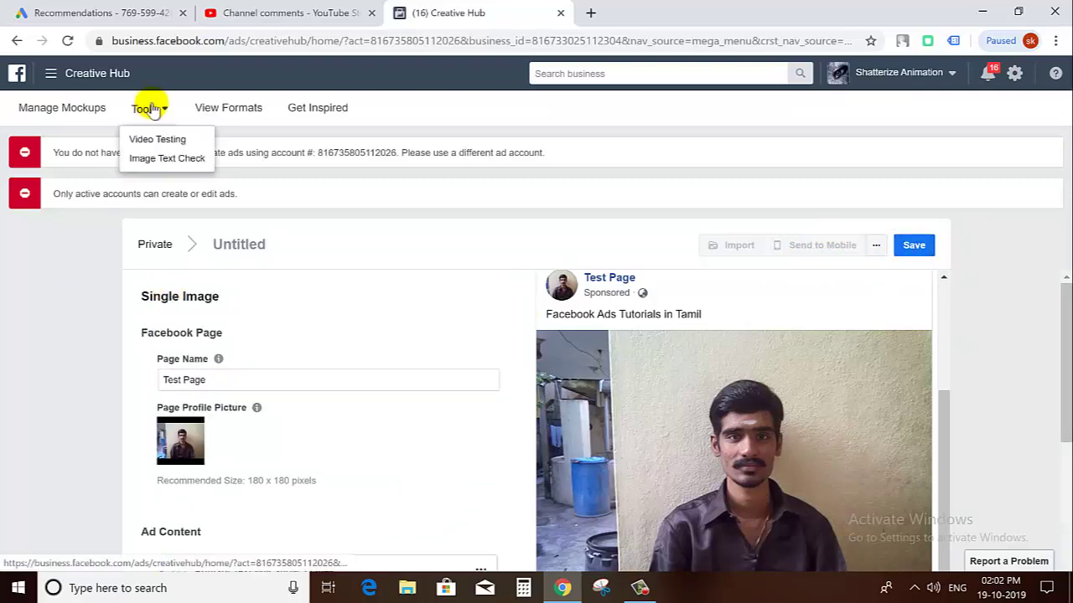
click(167, 158)
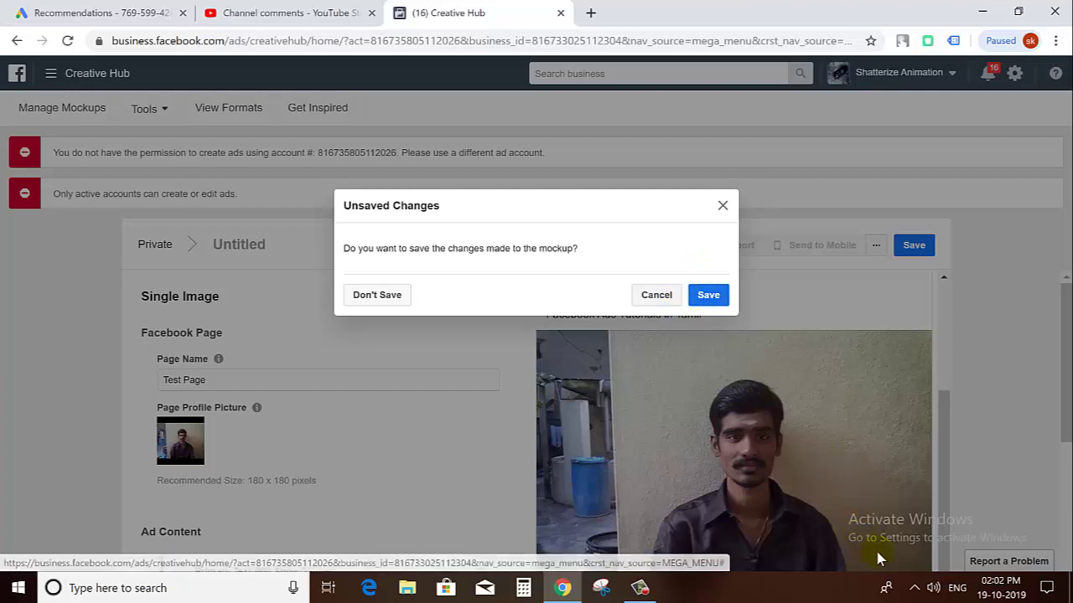
click(914, 589)
click(914, 589)
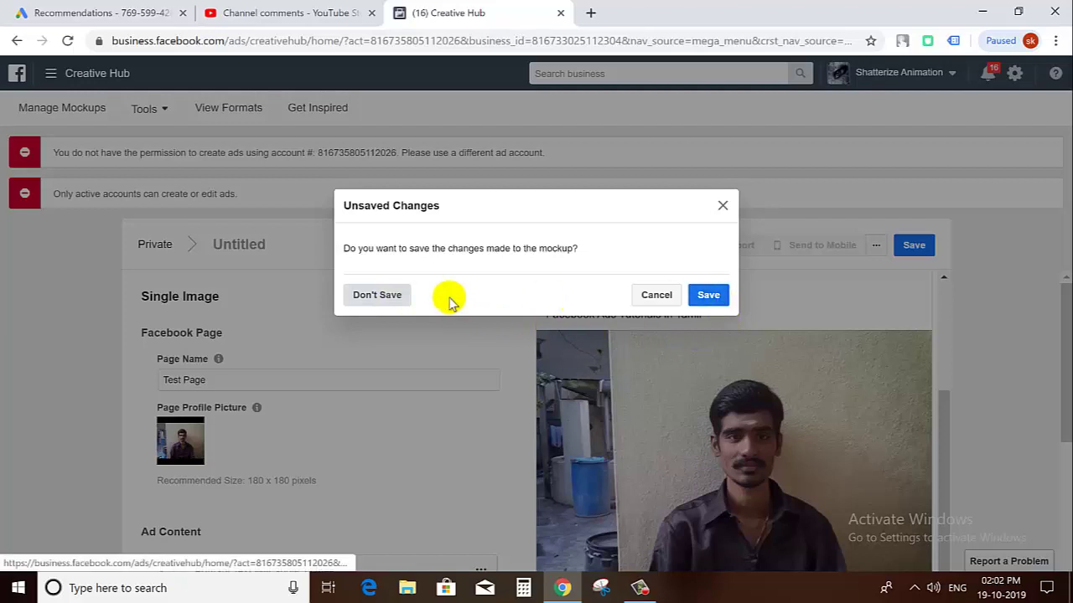
click(645, 298)
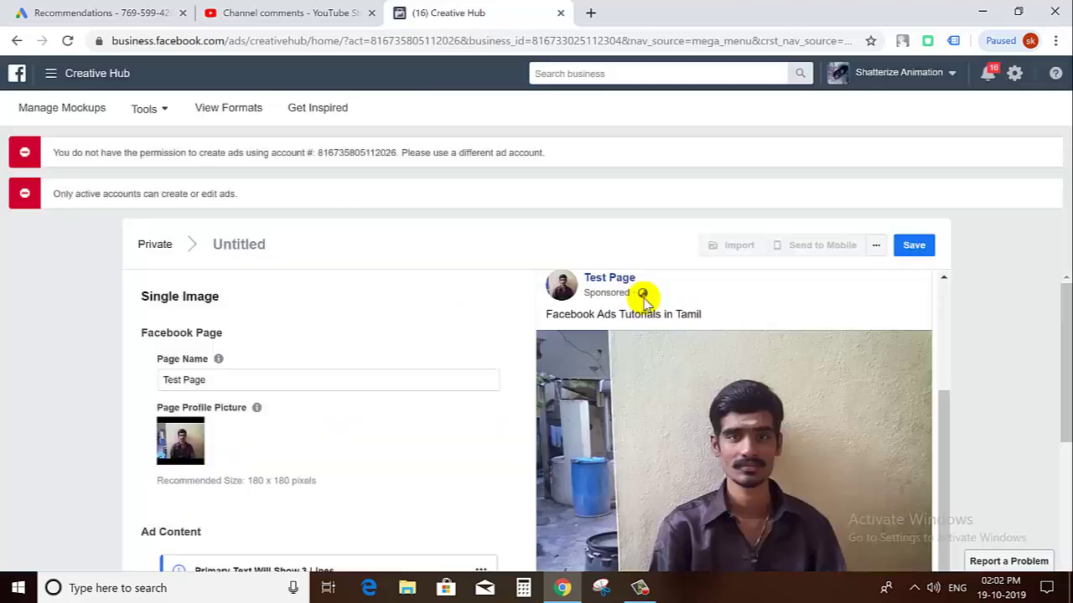
Open the Video Testing tool without saving the mockup and read through its introduction.
click(146, 116)
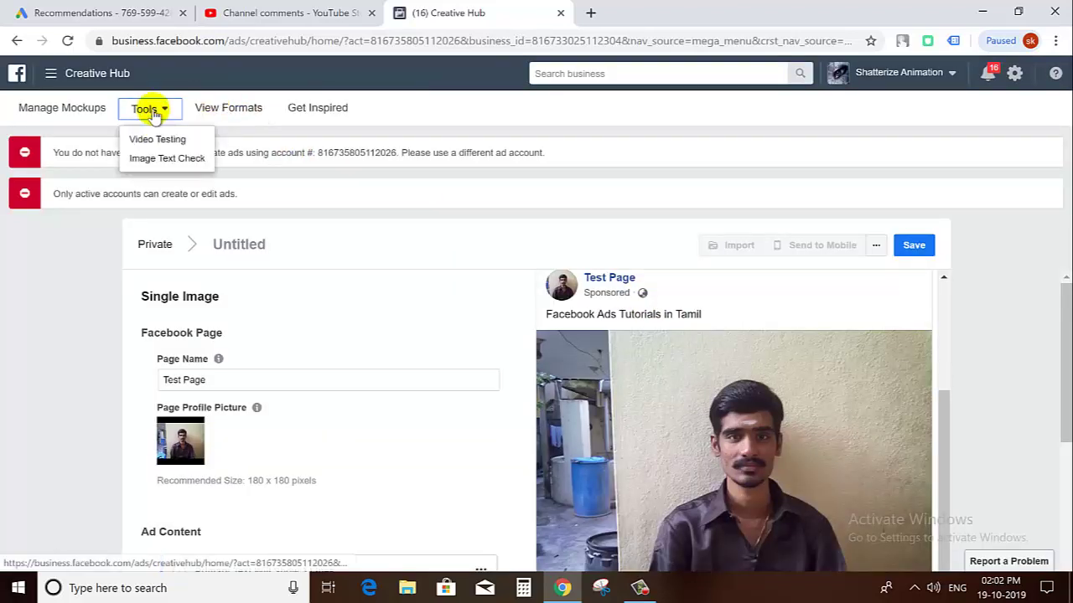
click(148, 109)
click(154, 116)
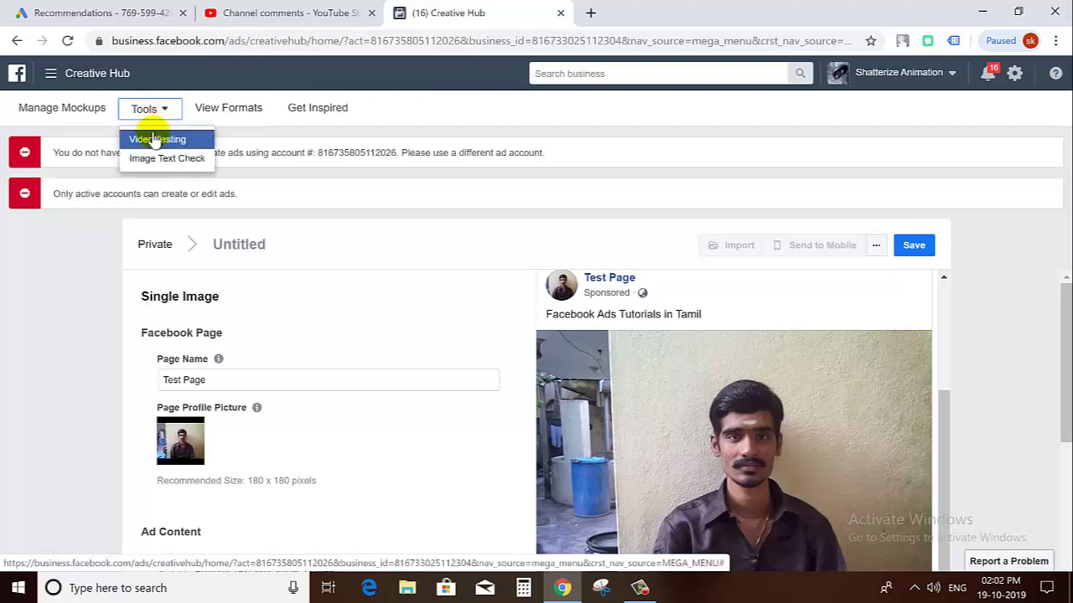
click(151, 139)
click(377, 295)
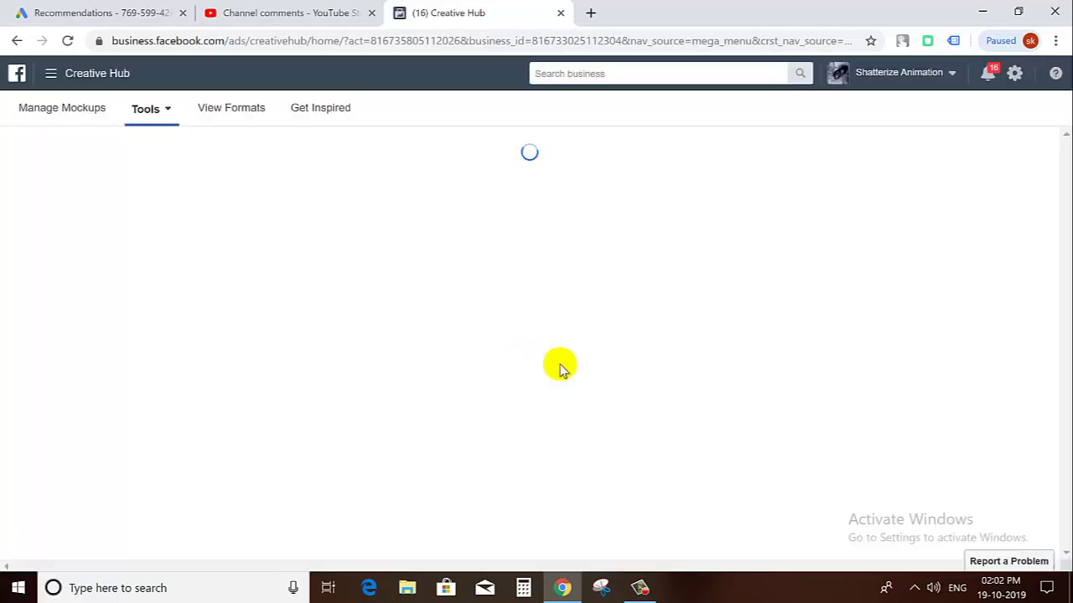
scroll(243, 332, down, 1)
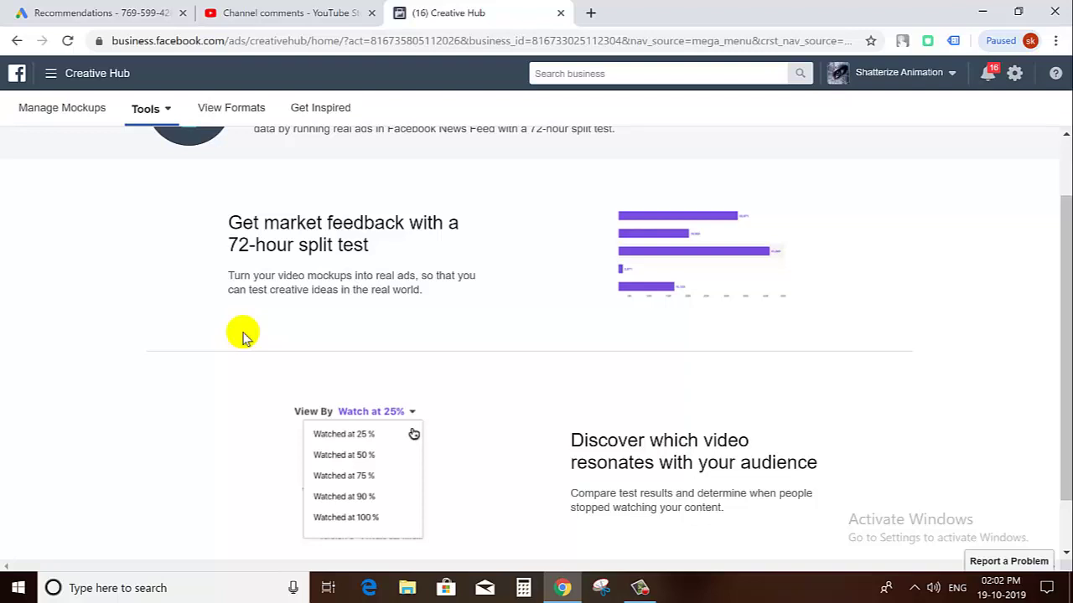
scroll(359, 335, down, 1)
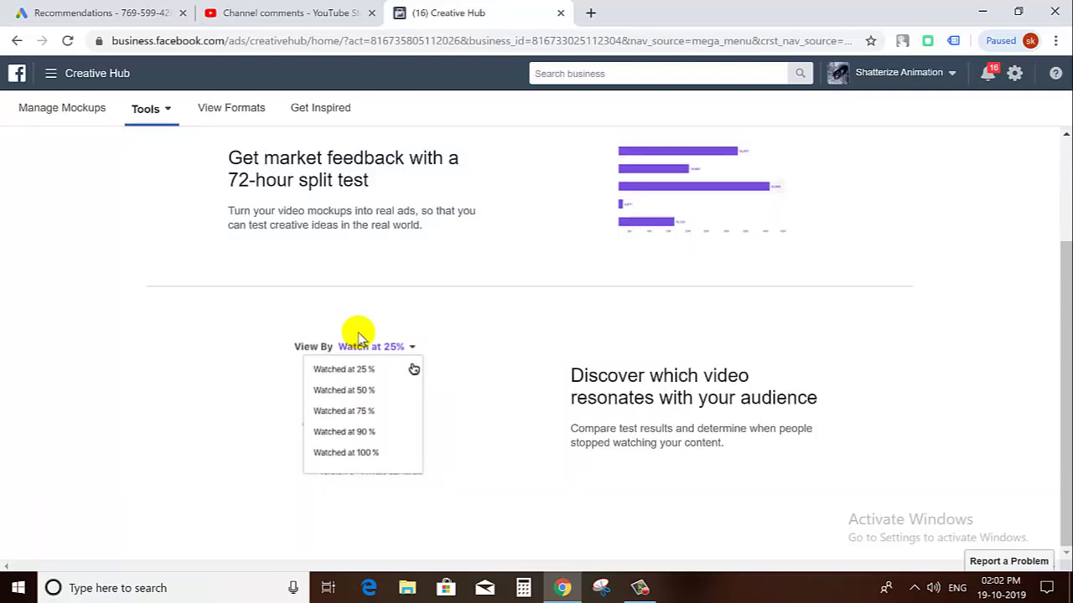
scroll(546, 365, up, 2)
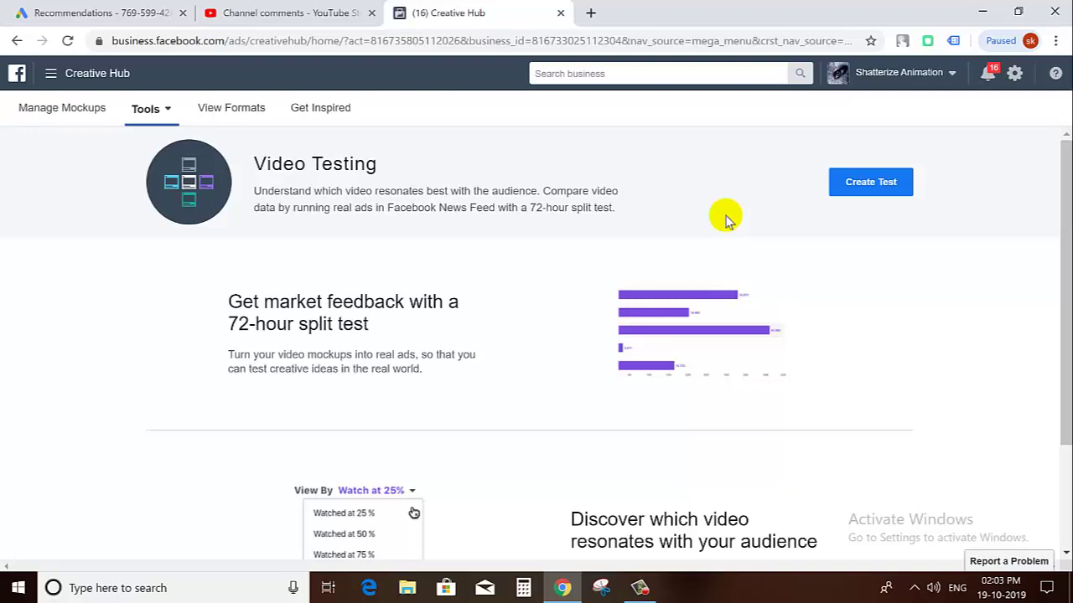
Create a new video test and look over its setup and audience sections.
click(877, 183)
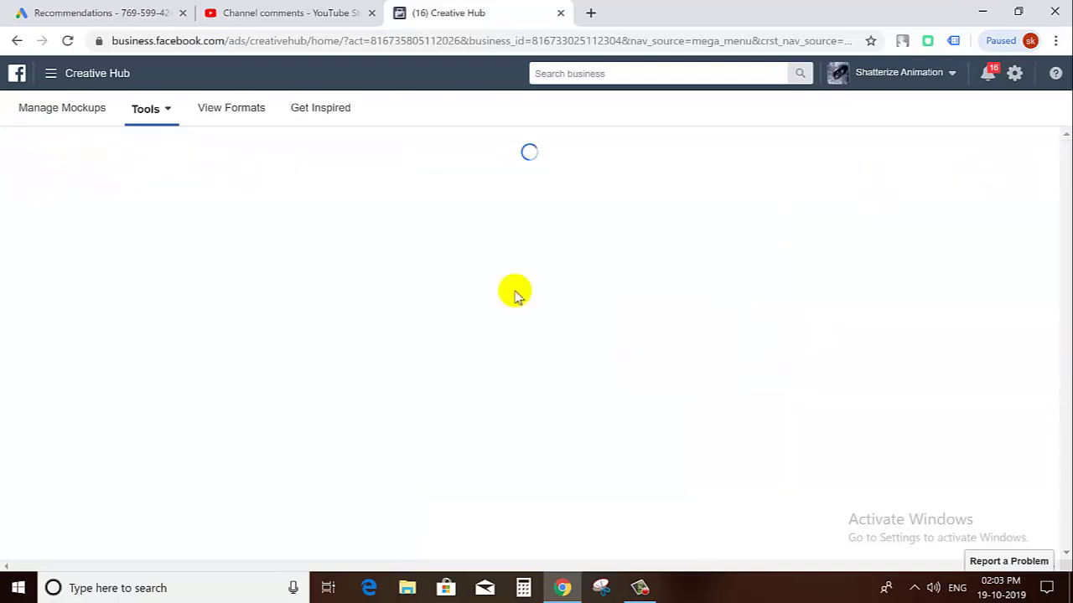
scroll(145, 329, down, 7)
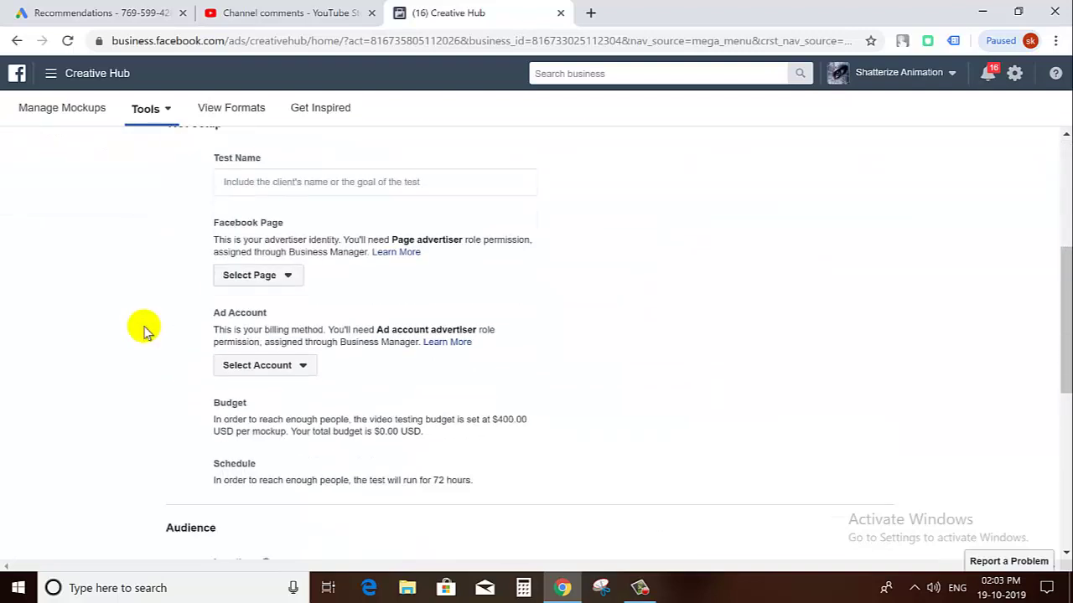
scroll(145, 329, down, 3)
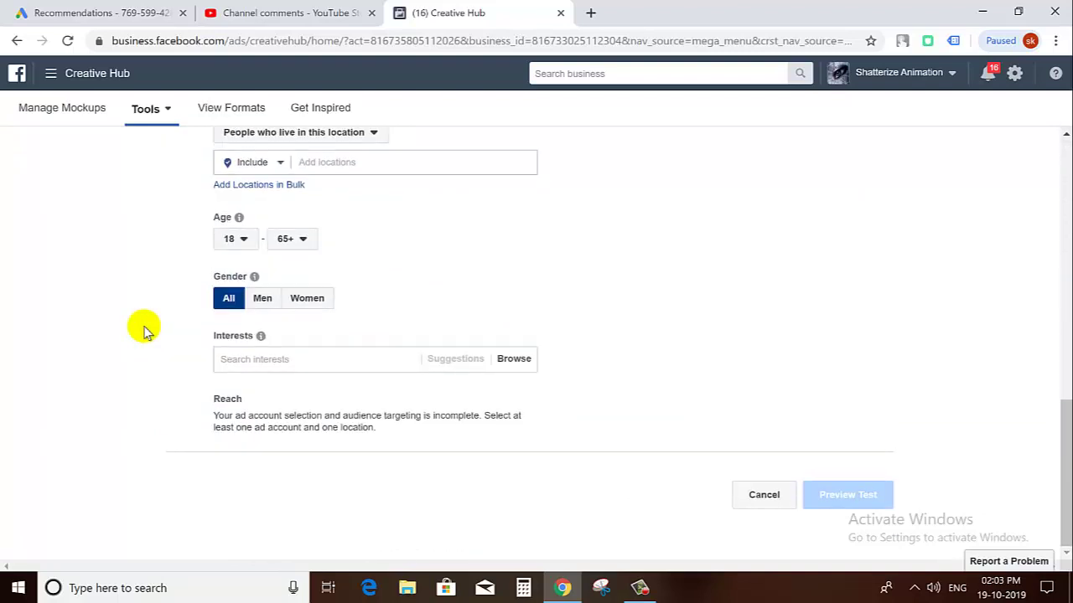
scroll(144, 329, up, 8)
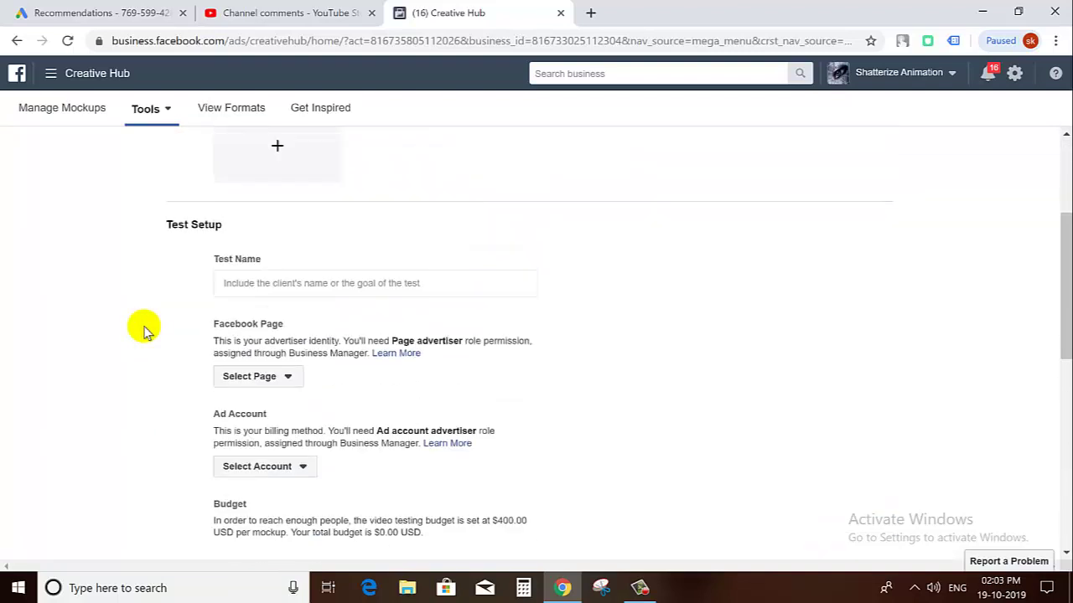
Select Shatterize Animation as the test's Facebook Page and Animation Tutorials as its ad account.
click(270, 381)
click(277, 456)
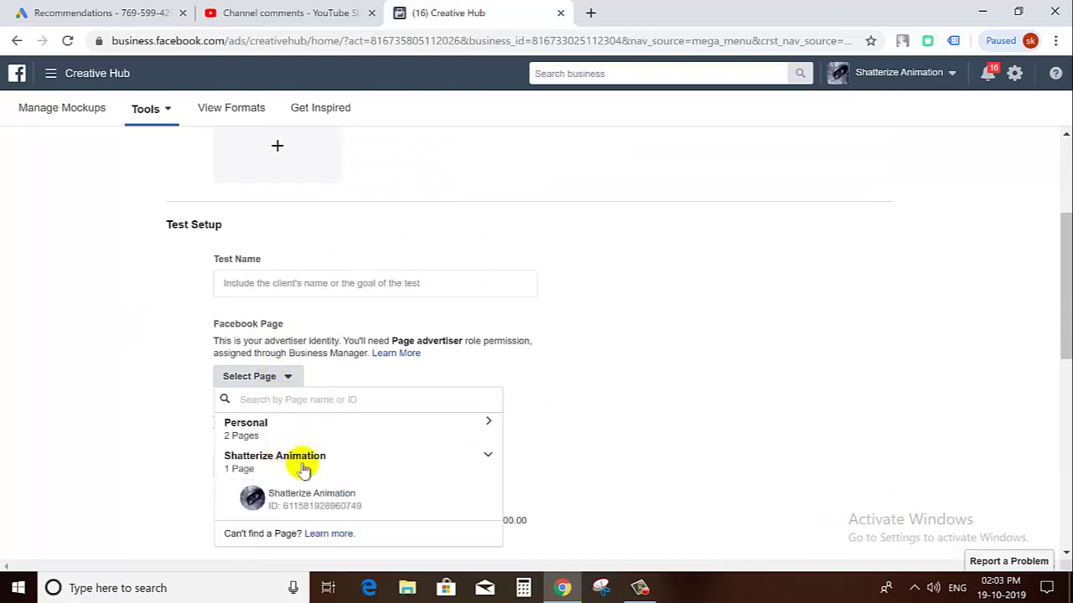
click(307, 493)
click(303, 467)
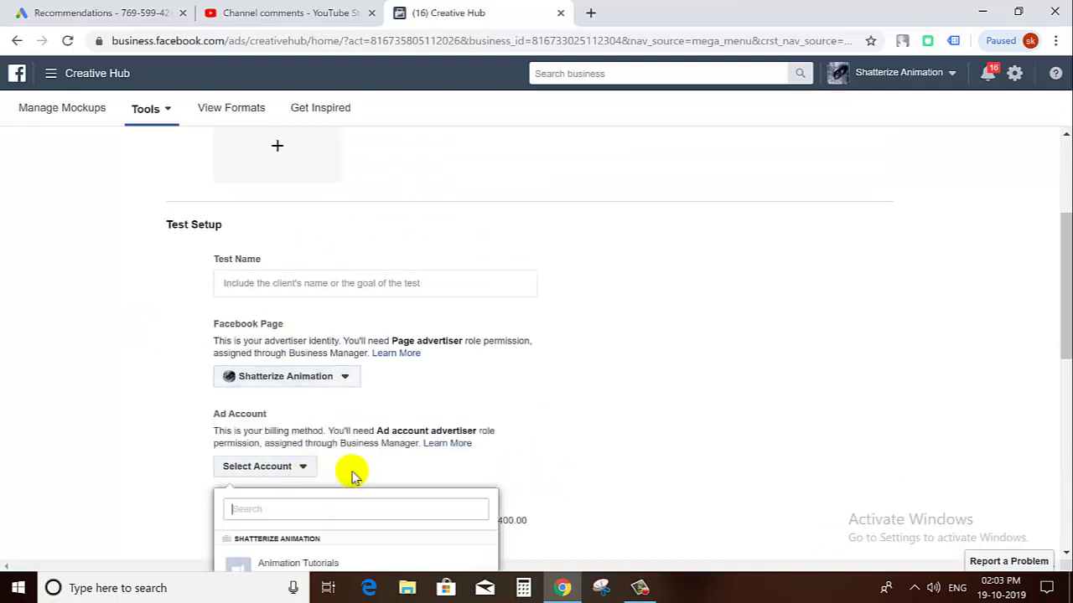
scroll(352, 470, down, 2)
click(343, 411)
Look over the test's audience options for locations, age, gender and interests, down to the end of the form.
scroll(115, 419, down, 3)
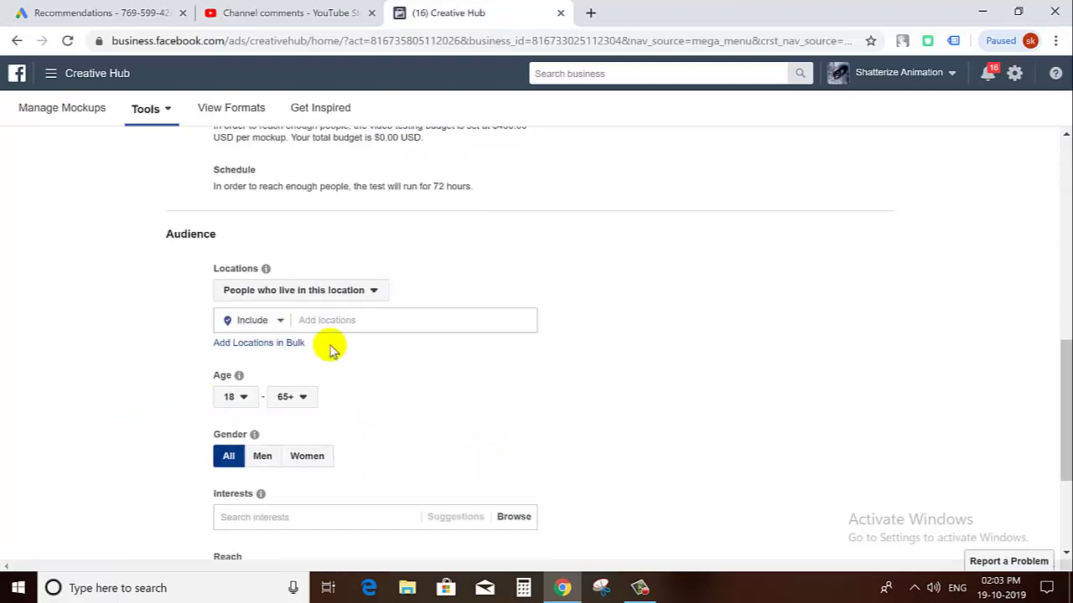
click(360, 322)
scroll(371, 472, down, 2)
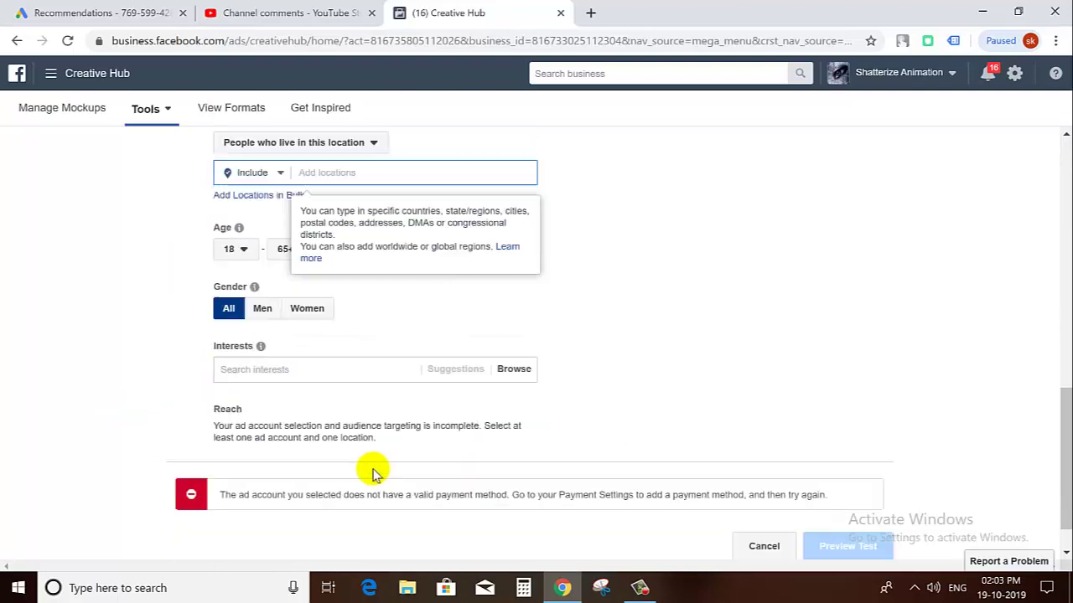
click(321, 360)
click(838, 390)
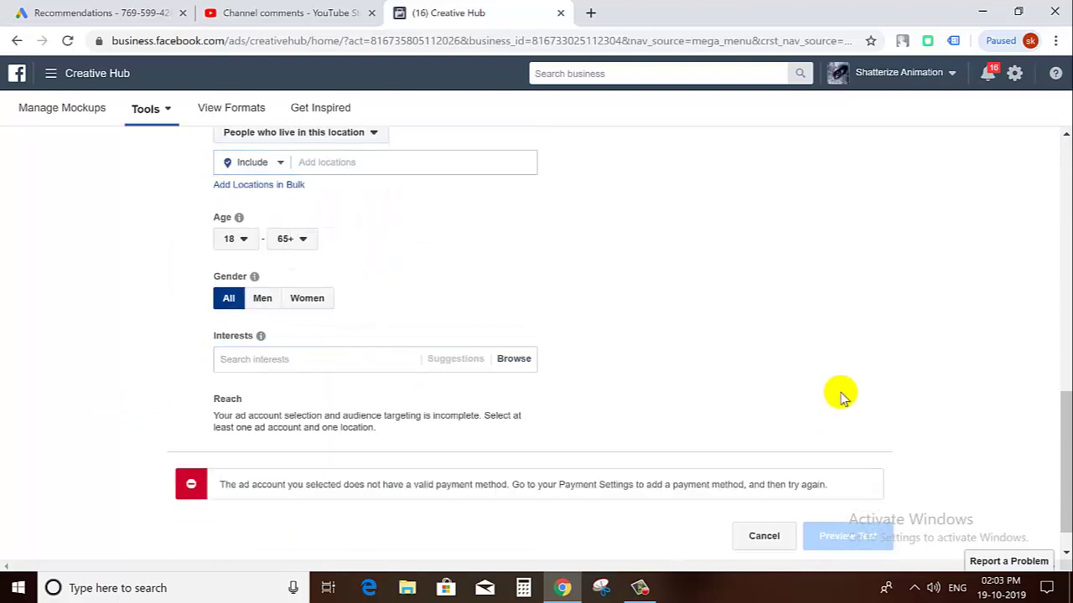
scroll(390, 505, down, 1)
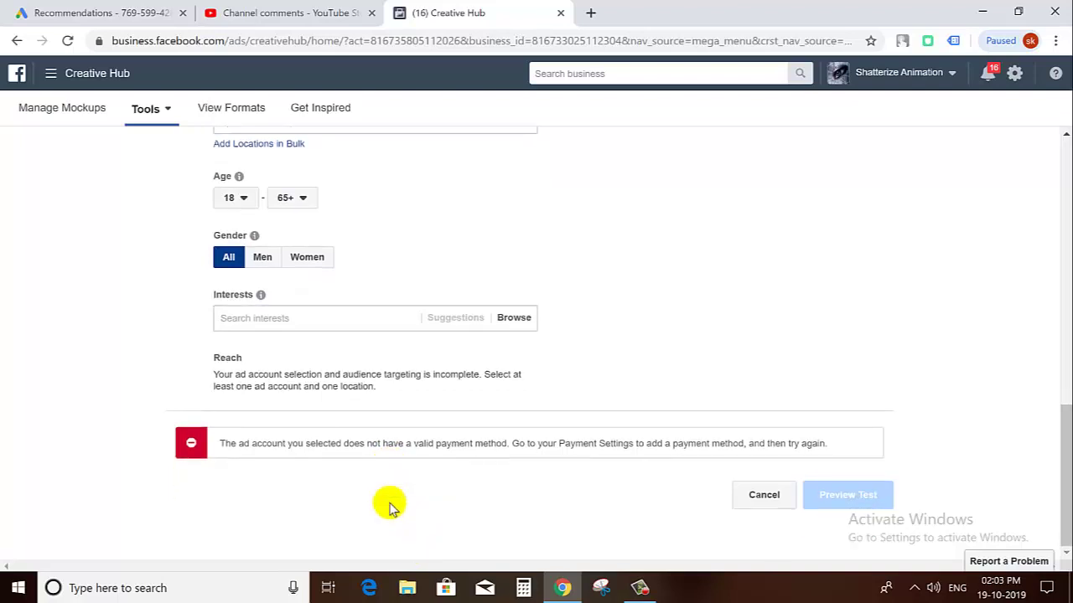
Review the video test form from the mockup selection to its end and highlight the payment method message.
scroll(126, 424, up, 10)
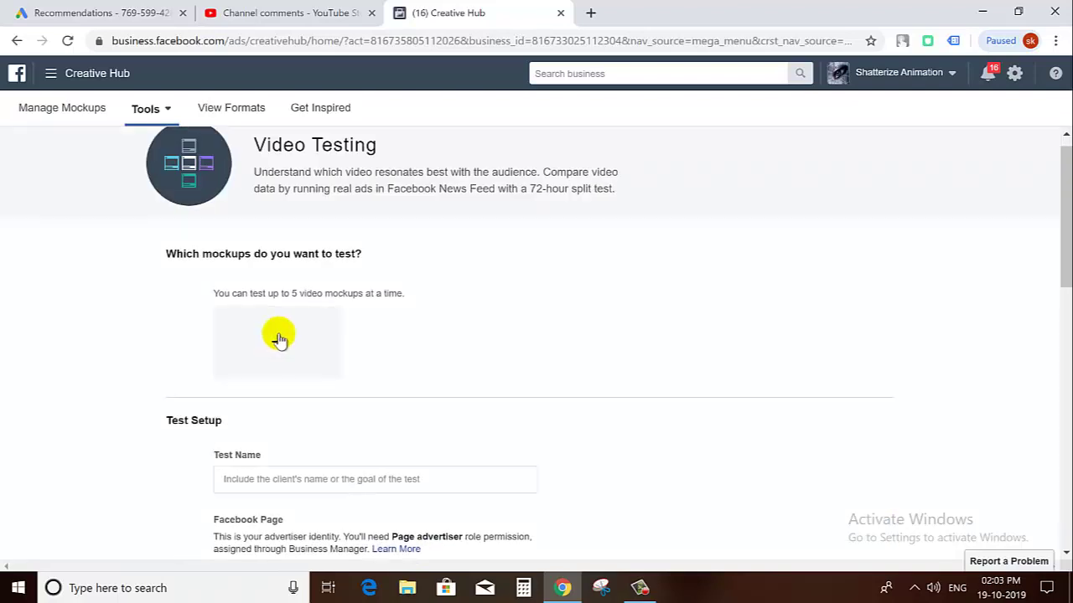
scroll(42, 335, down, 5)
scroll(42, 335, down, 5)
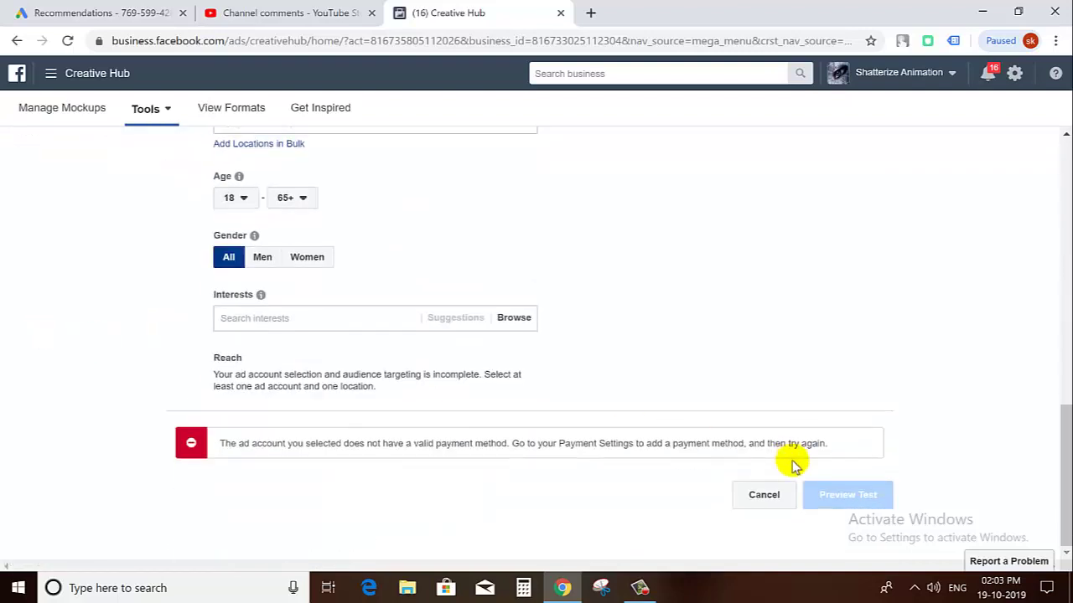
drag(394, 443, 845, 471)
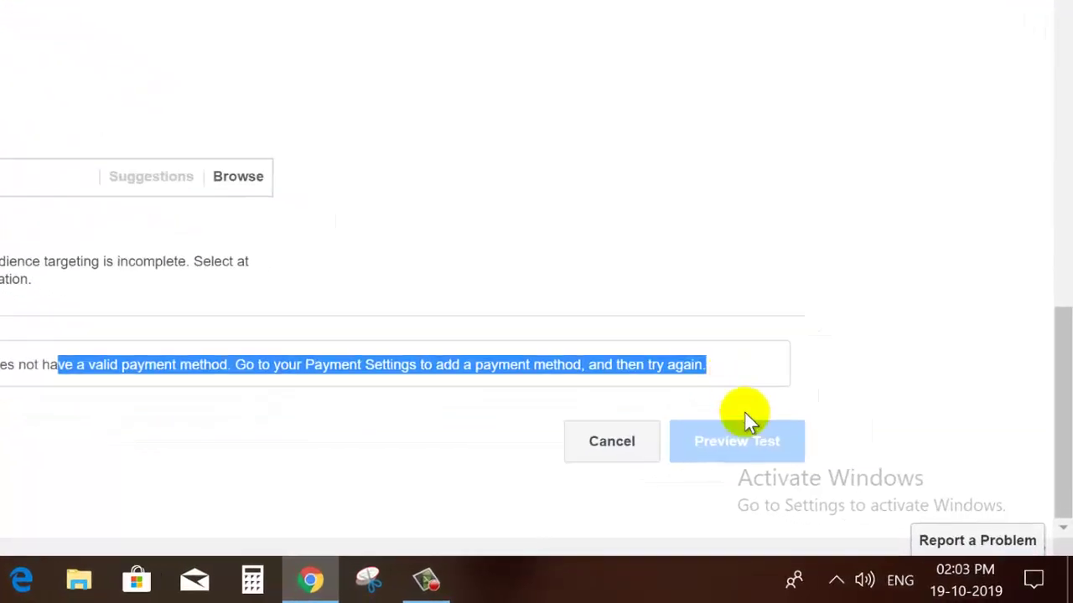
click(429, 584)
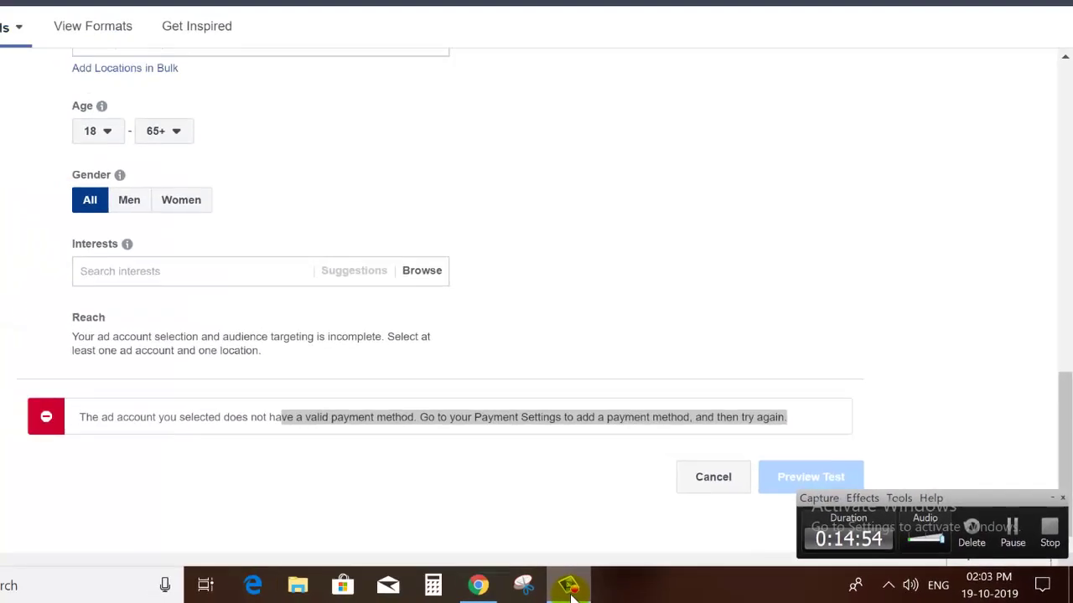
click(427, 579)
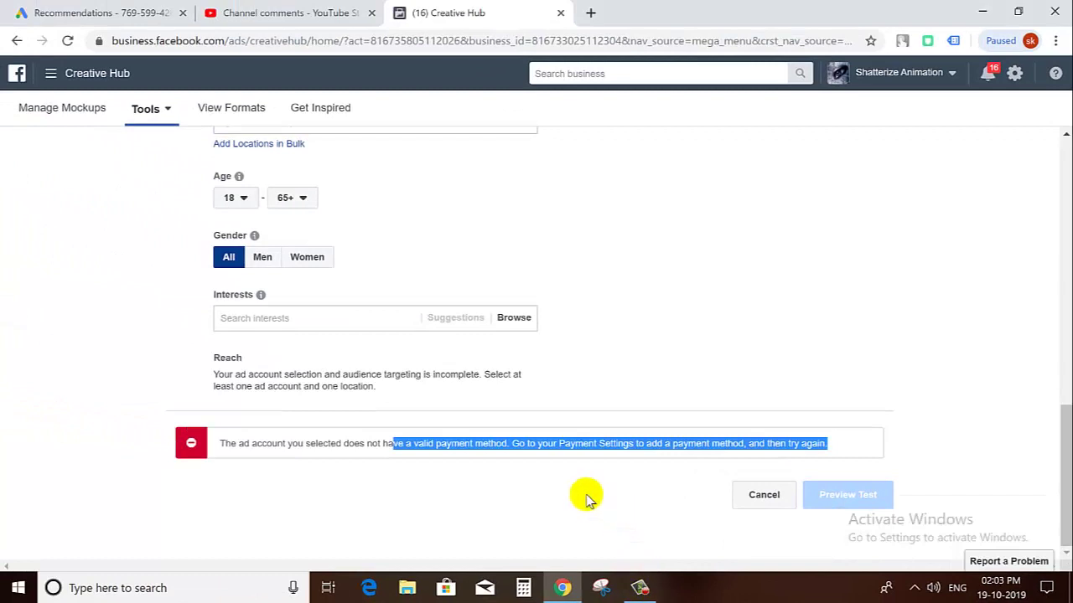
scroll(582, 495, up, 10)
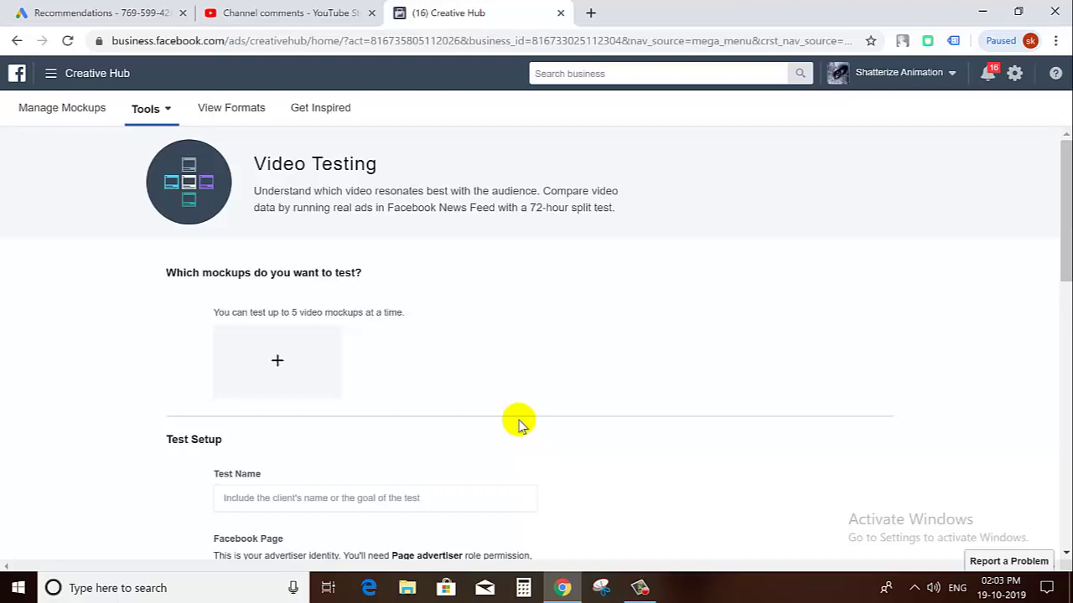
click(638, 589)
click(638, 589)
click(637, 589)
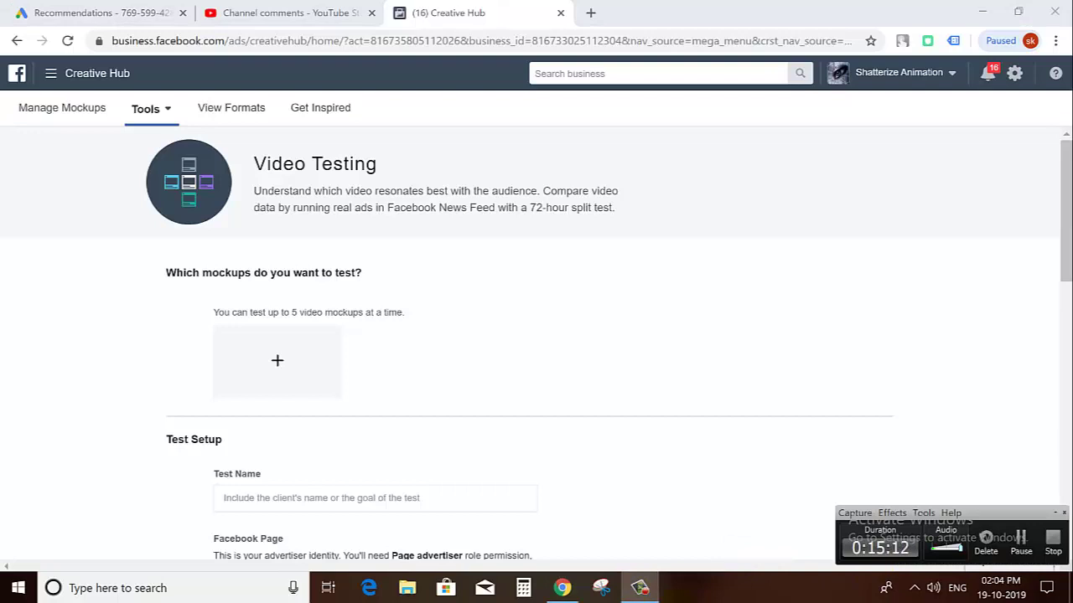
click(638, 589)
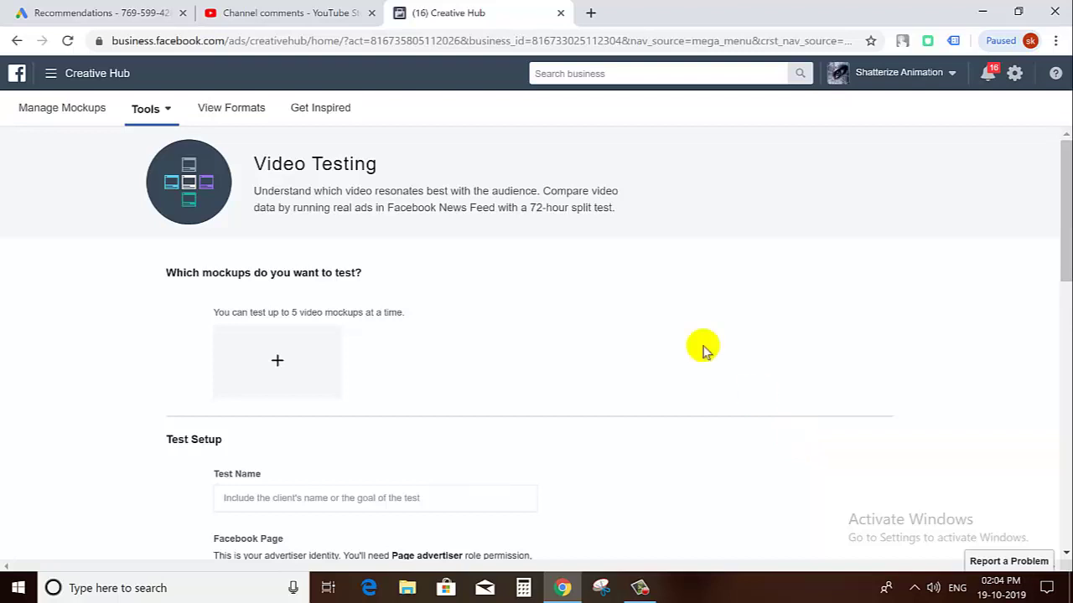
Open the ad formats overview and look over the Single Video format's preview and asset specifications.
click(168, 113)
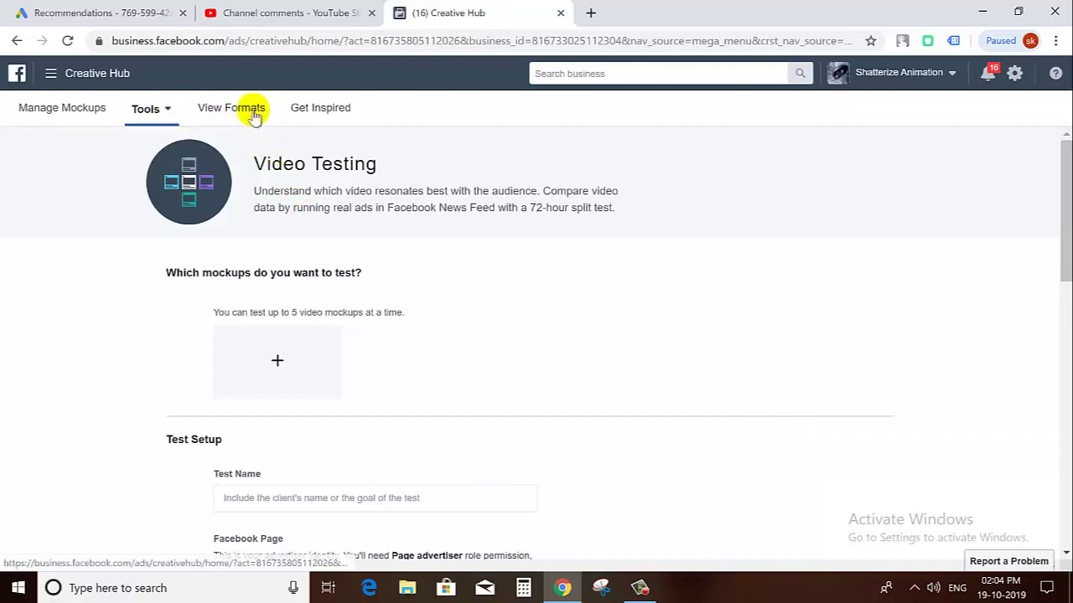
click(232, 112)
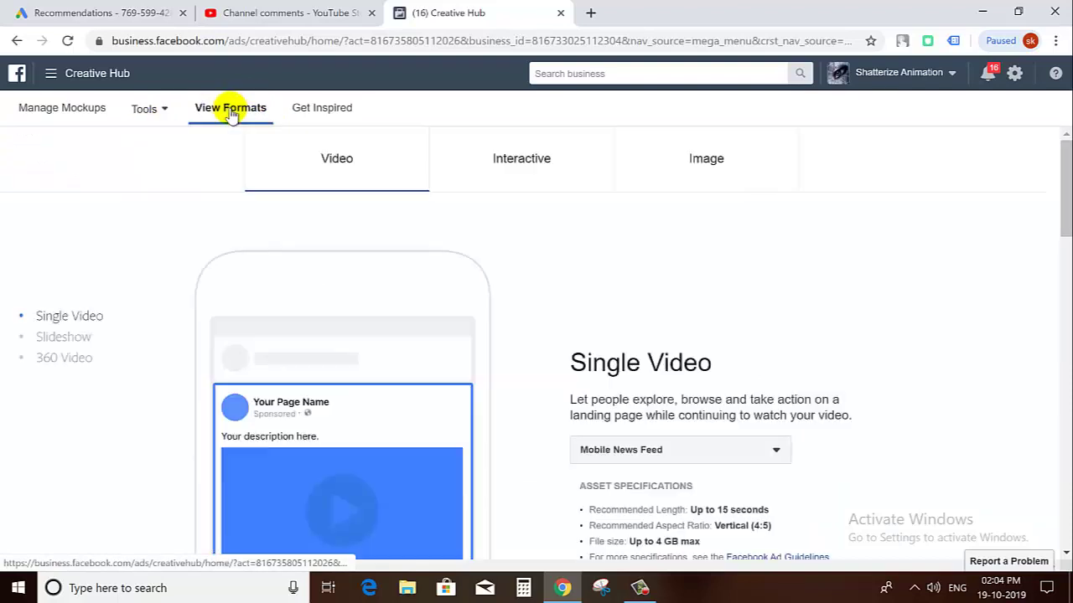
scroll(311, 316, down, 3)
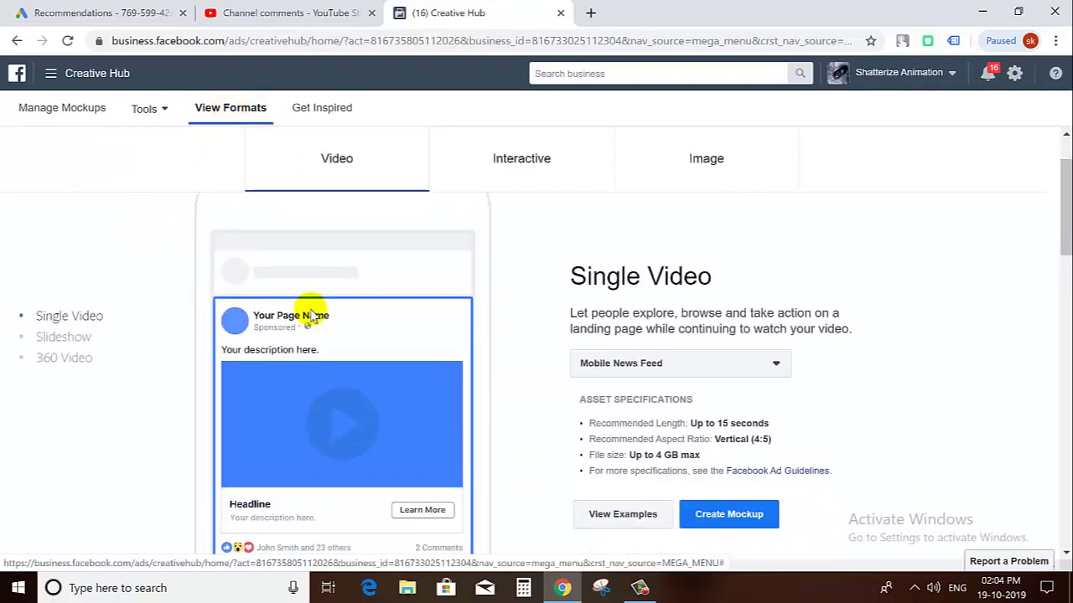
scroll(540, 356, up, 2)
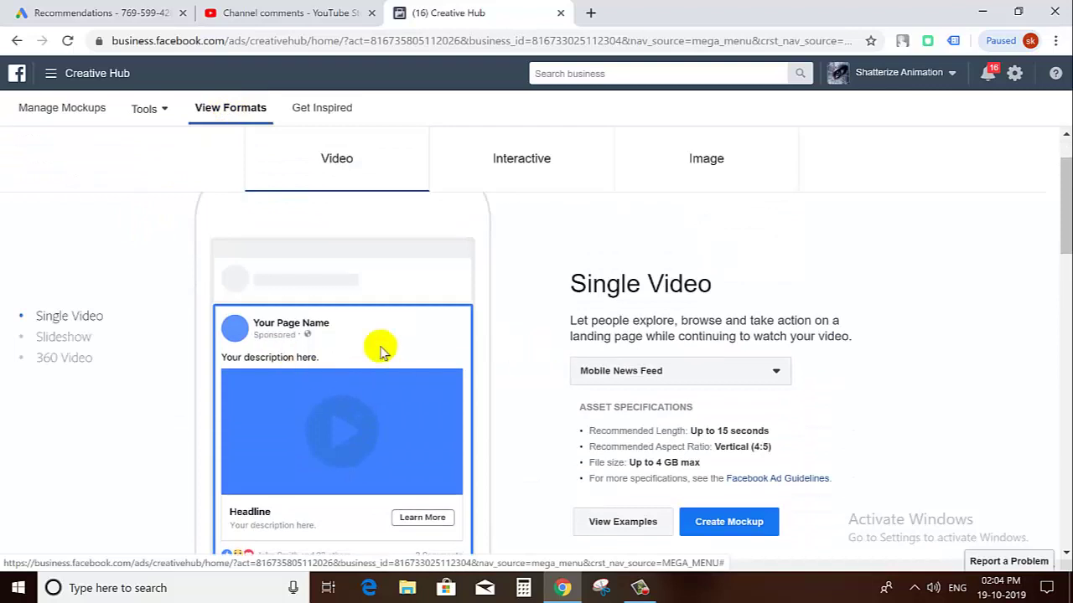
scroll(419, 347, down, 1)
Preview the Single Video format for the Instagram Feed placement, then for Instagram Stories, and examine the Stories preview.
click(718, 286)
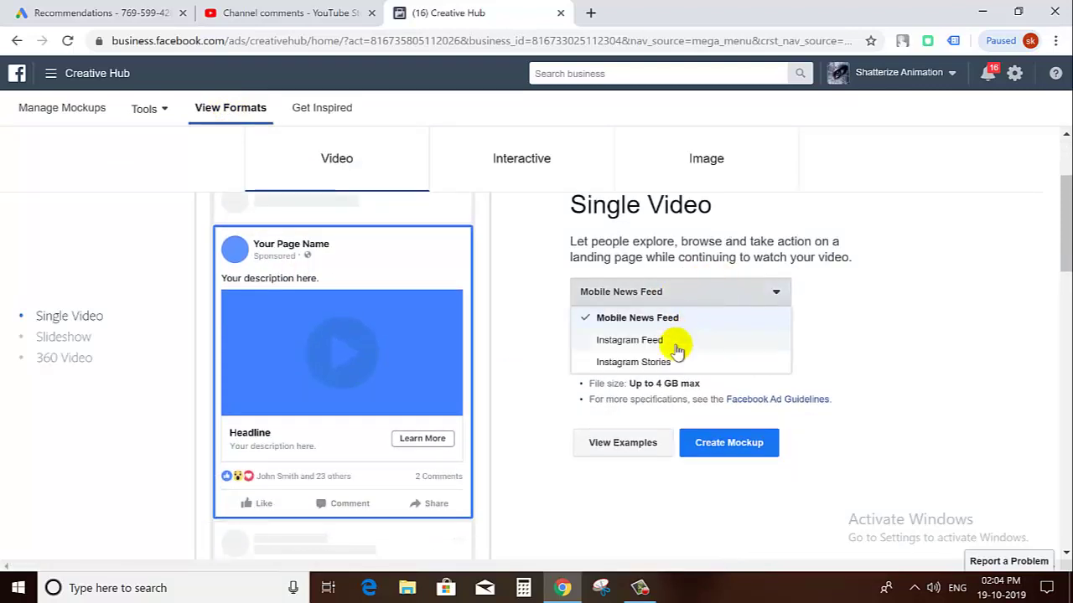
click(673, 341)
click(687, 292)
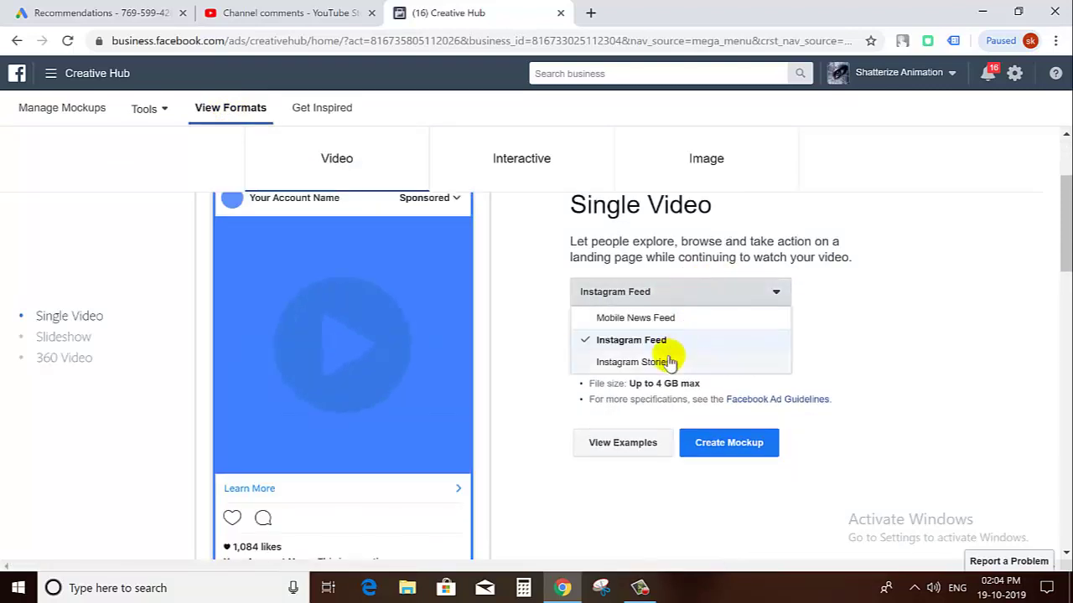
click(634, 362)
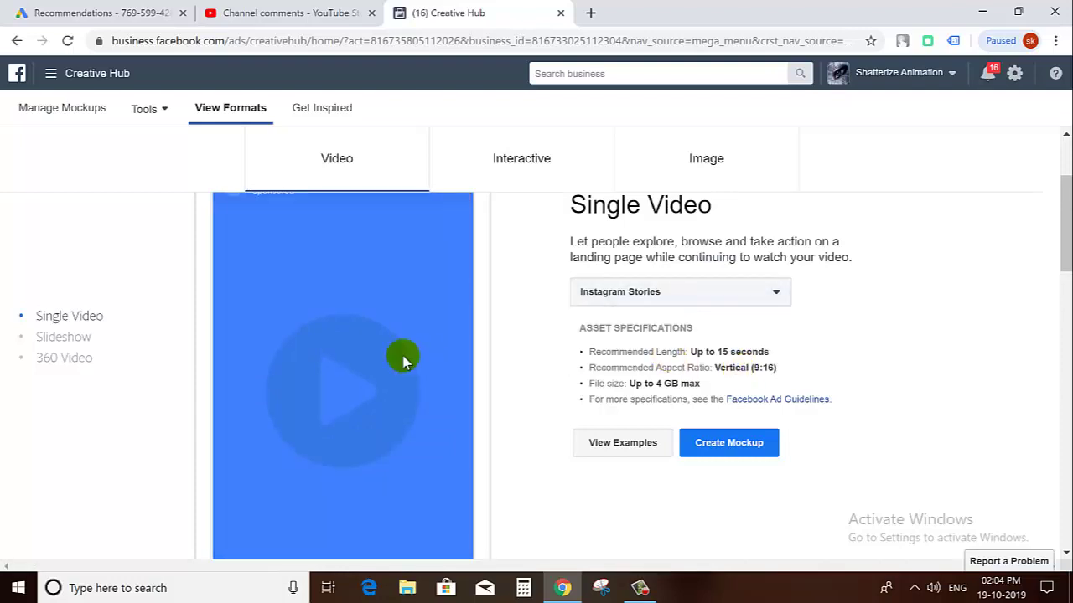
scroll(400, 359, down, 2)
scroll(388, 354, up, 1)
scroll(311, 395, up, 2)
scroll(352, 450, down, 3)
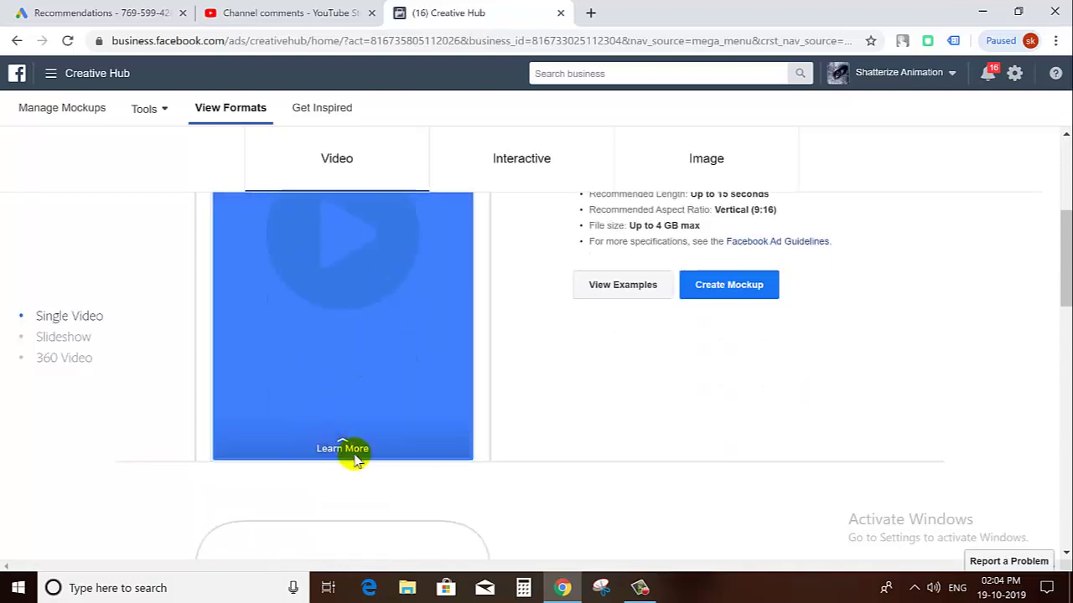
Look through the remaining video formats, Slideshow and 360 Video, and return to the start of the list.
scroll(517, 428, down, 4)
scroll(518, 428, down, 5)
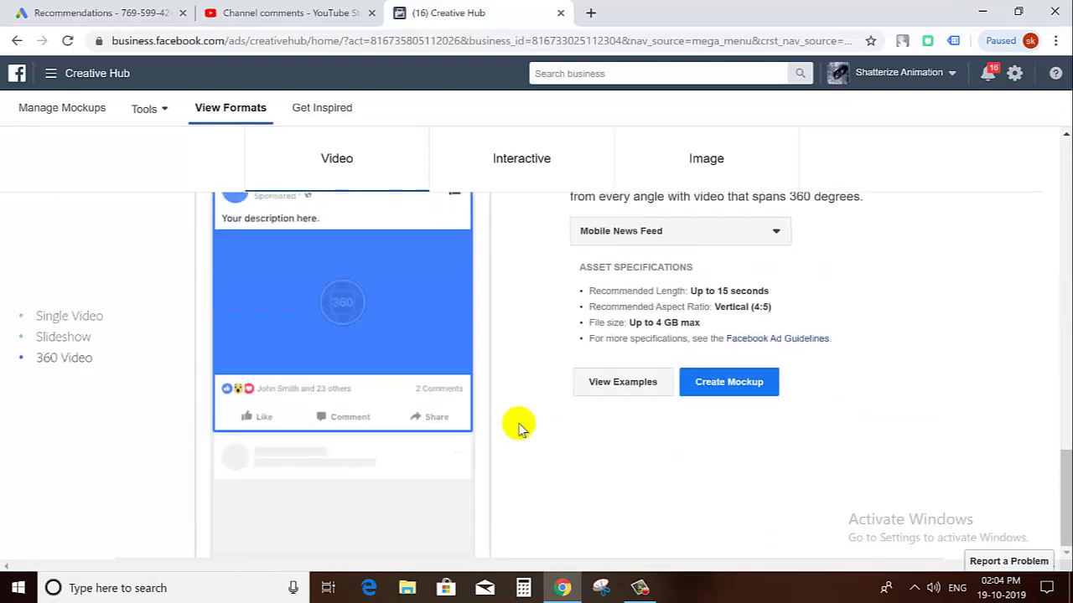
scroll(170, 397, up, 10)
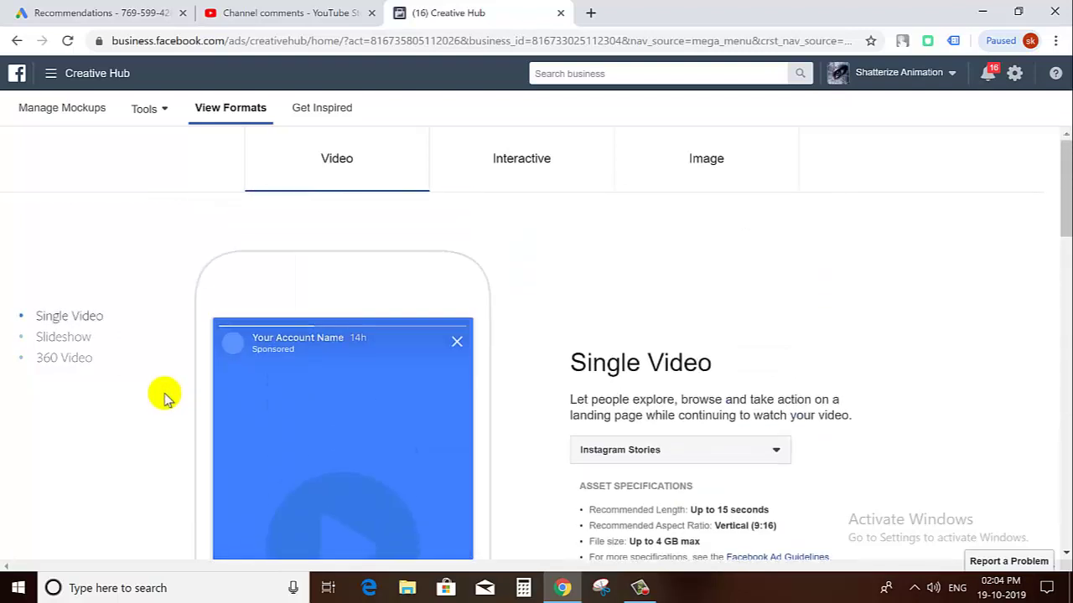
Look over the Interactive formats' Instant Experience specifications and browse its example ads in the gallery.
click(503, 171)
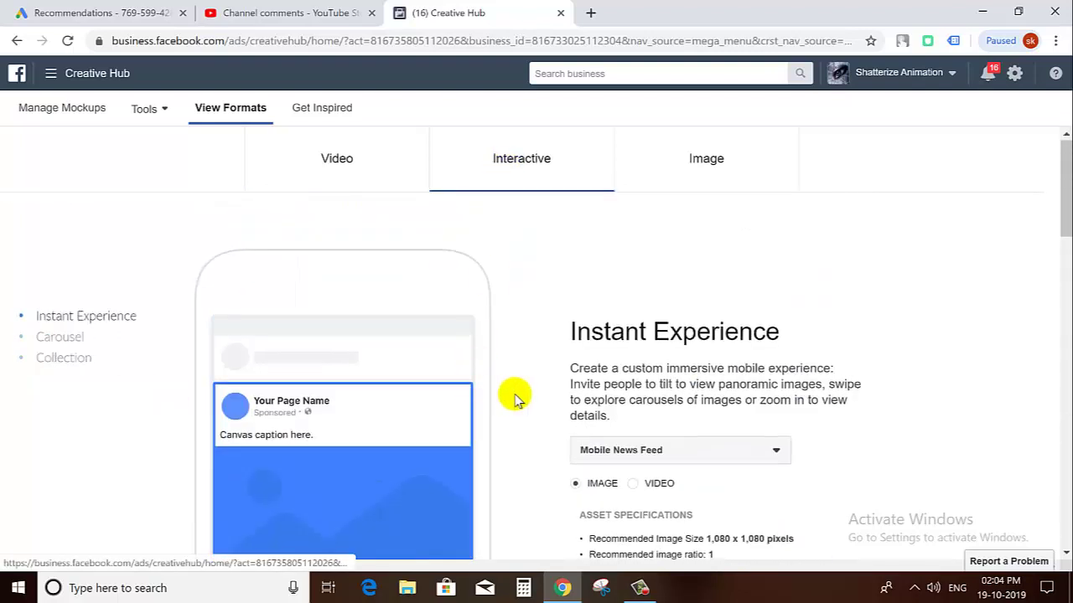
scroll(528, 400, down, 2)
scroll(541, 406, down, 2)
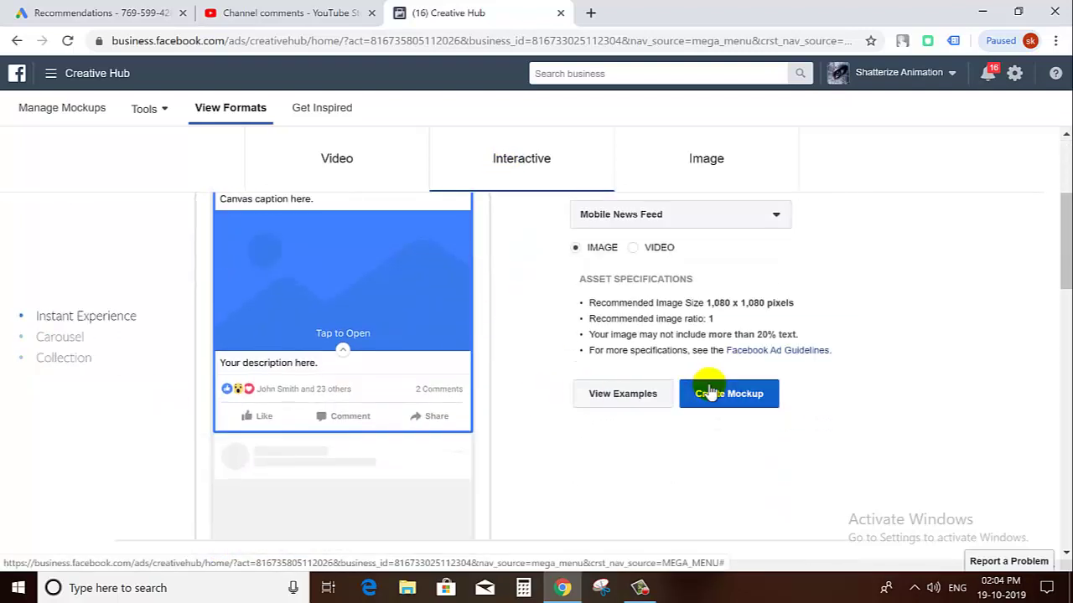
click(629, 401)
scroll(341, 271, down, 2)
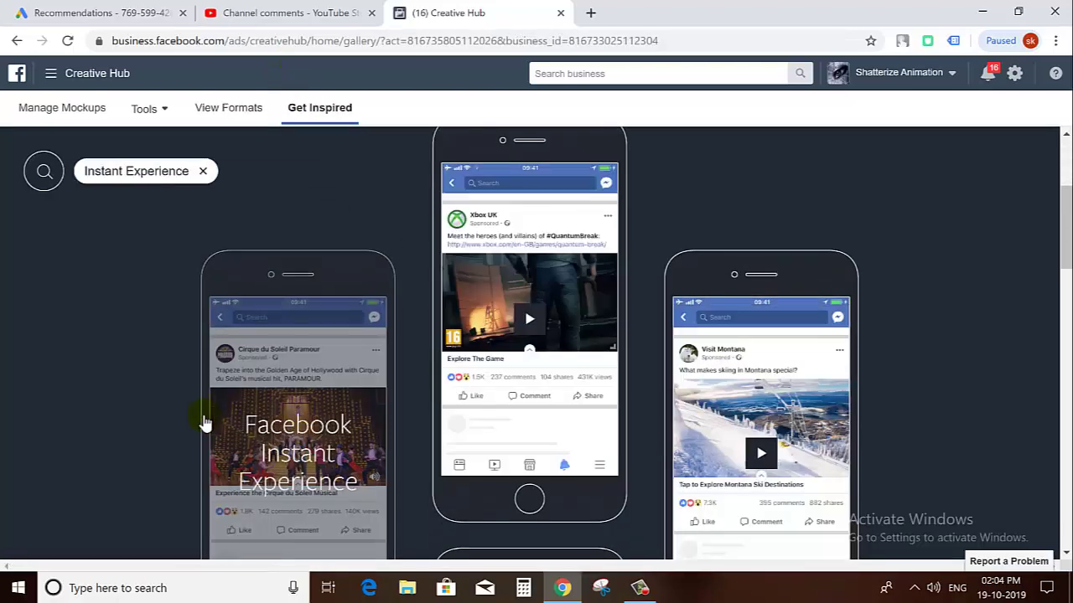
scroll(175, 401, down, 5)
scroll(175, 401, up, 6)
Go back to the ad formats overview, review the Single Image format's preview and specifications, and view its examples.
click(164, 109)
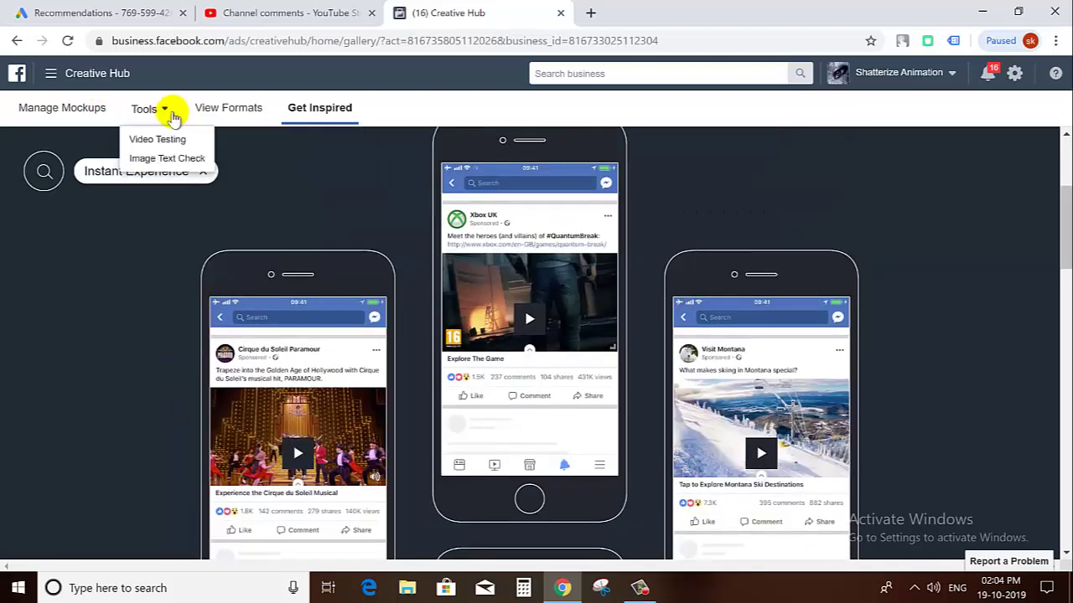
click(239, 108)
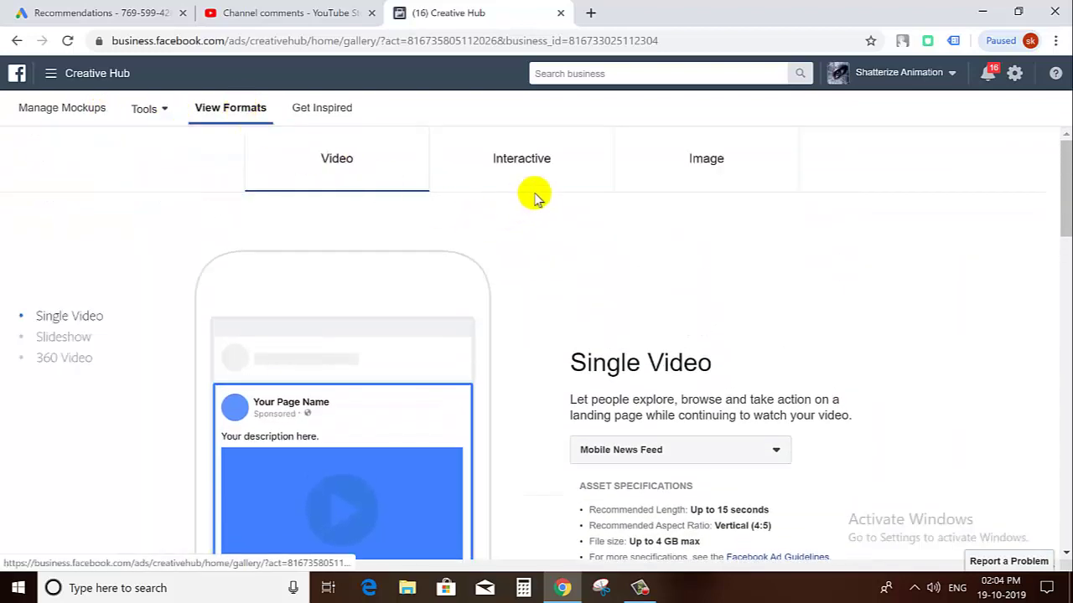
click(702, 166)
scroll(578, 291, down, 3)
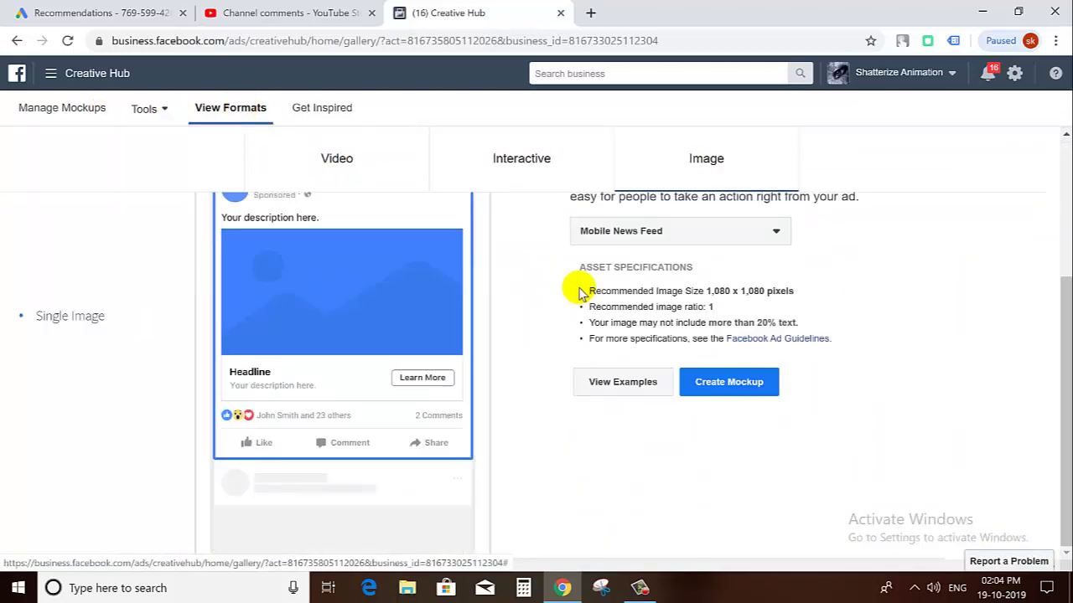
scroll(106, 350, up, 3)
scroll(531, 349, down, 3)
click(618, 377)
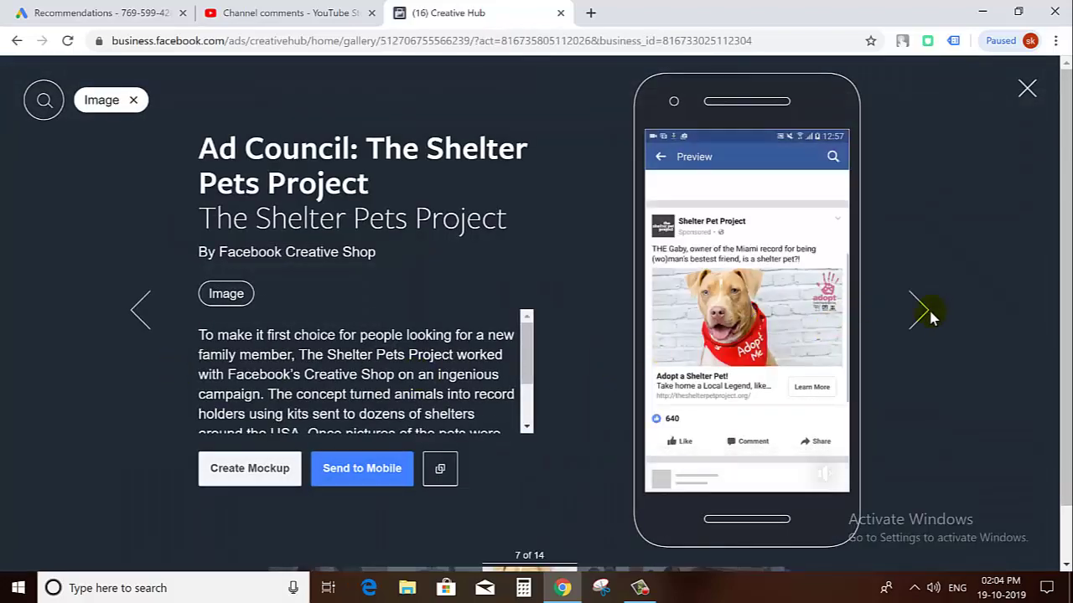
Browse forward and back through the image ad examples from the Shelter Pets Project to M.J. Bale.
click(921, 308)
click(917, 308)
click(917, 307)
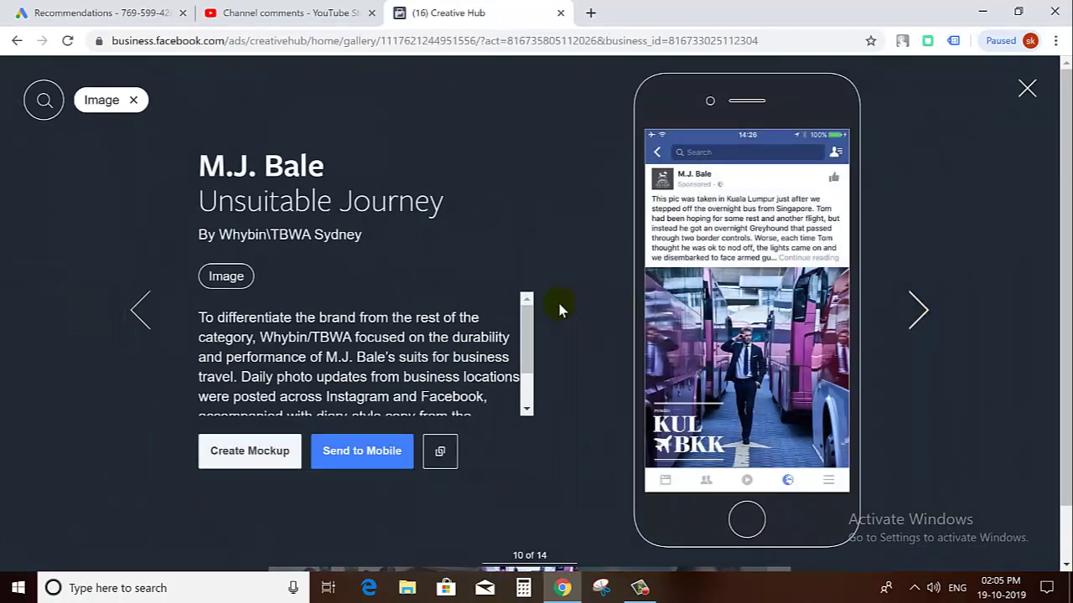
click(138, 310)
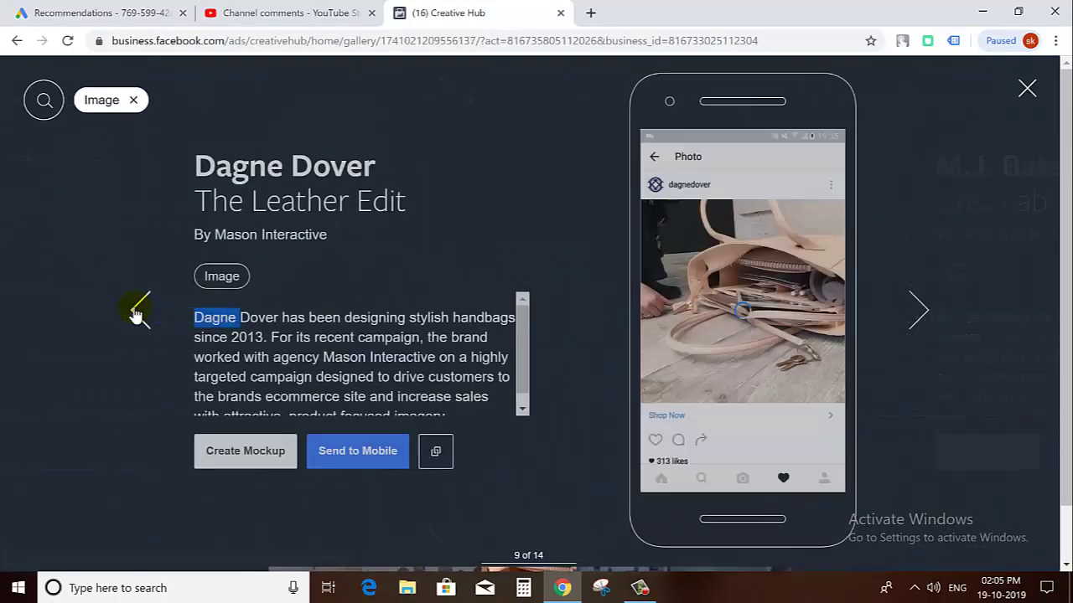
click(138, 310)
click(138, 310)
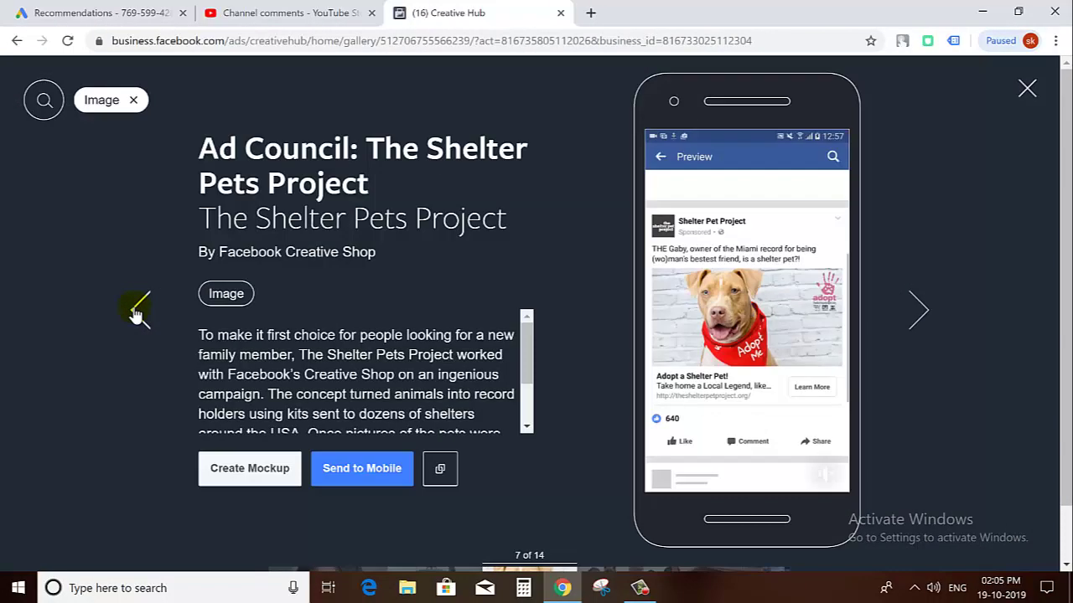
click(922, 310)
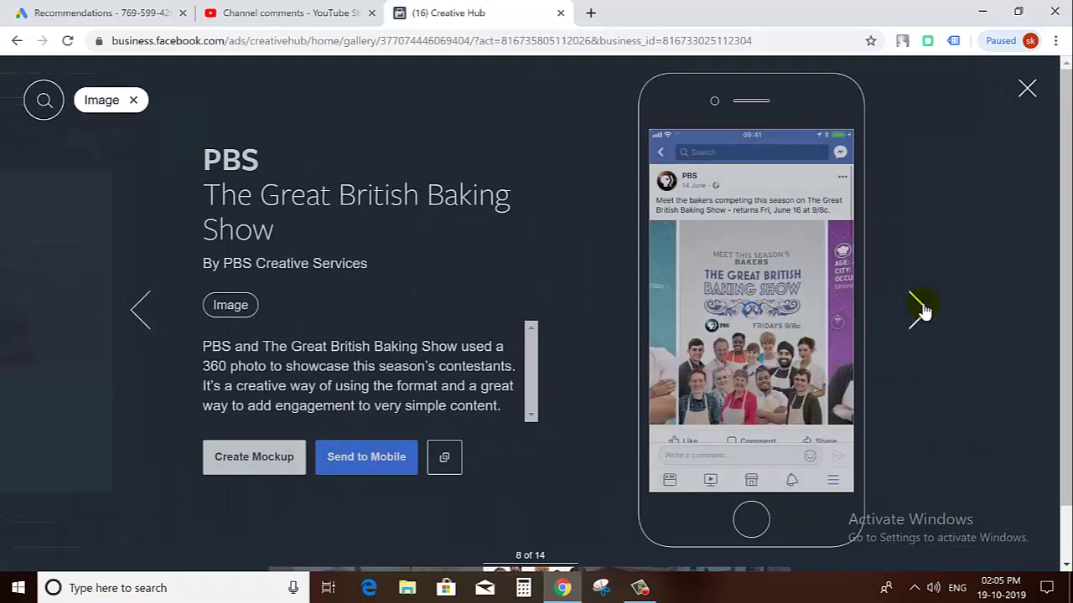
Clear the Image filter from the example gallery and go to the mockup management page.
click(134, 100)
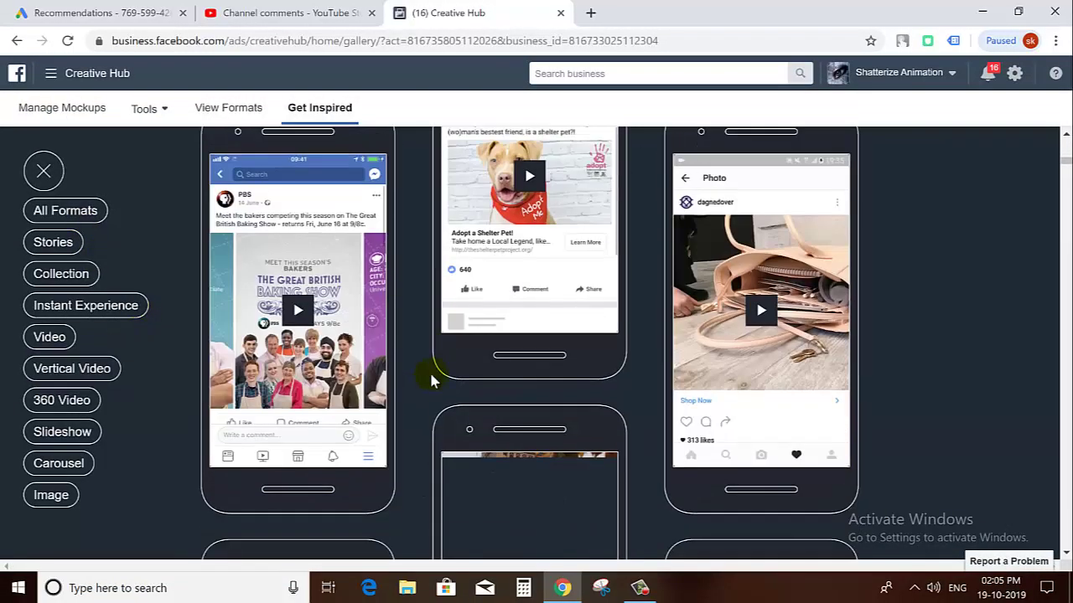
click(235, 111)
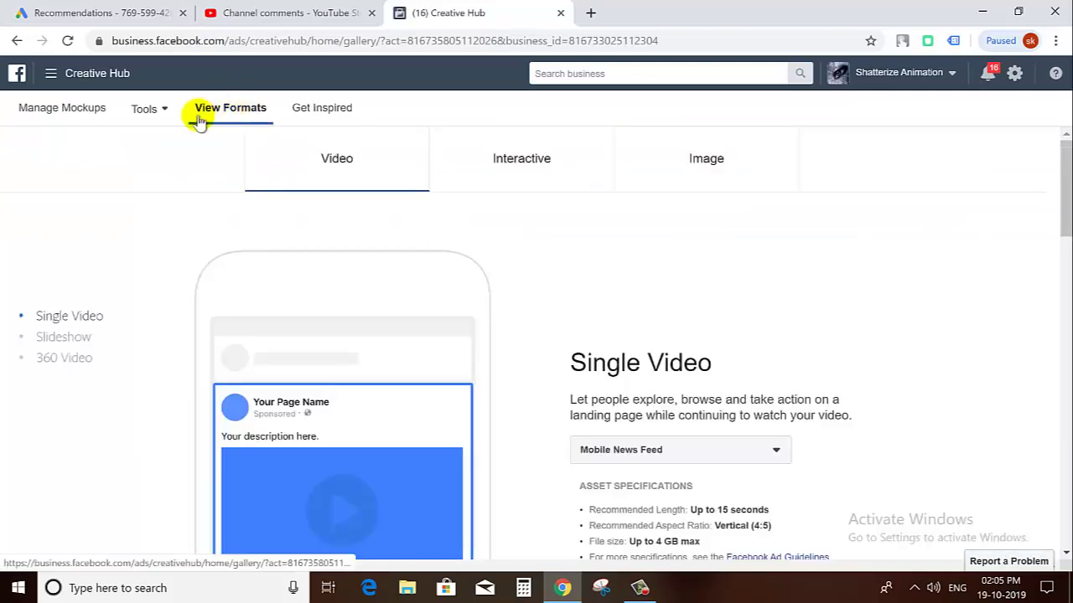
click(43, 108)
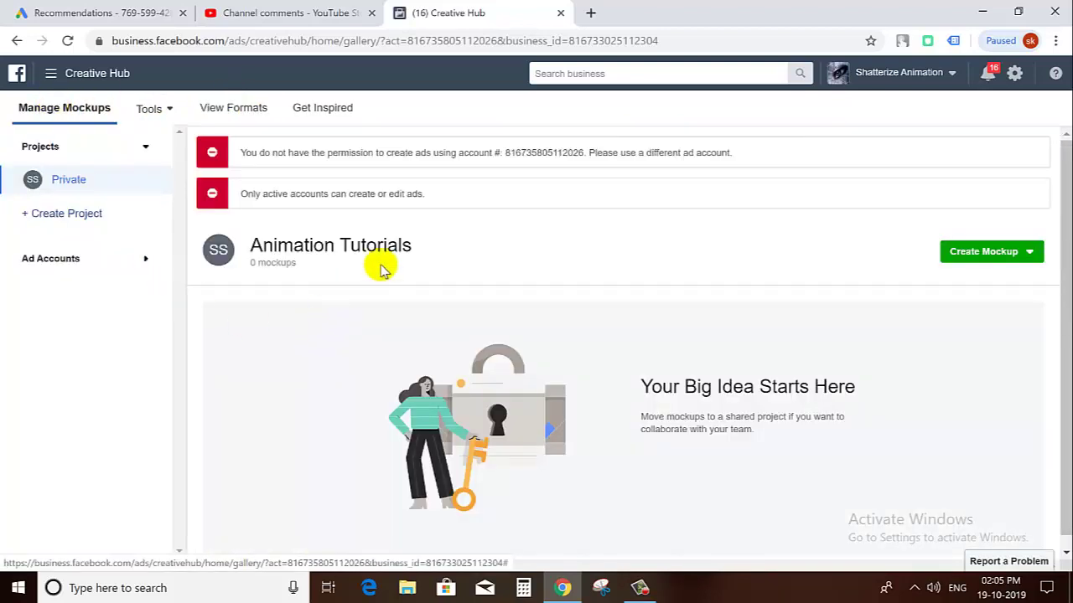
Open the Business Manager home page and look over its ad accounts and pages.
click(51, 76)
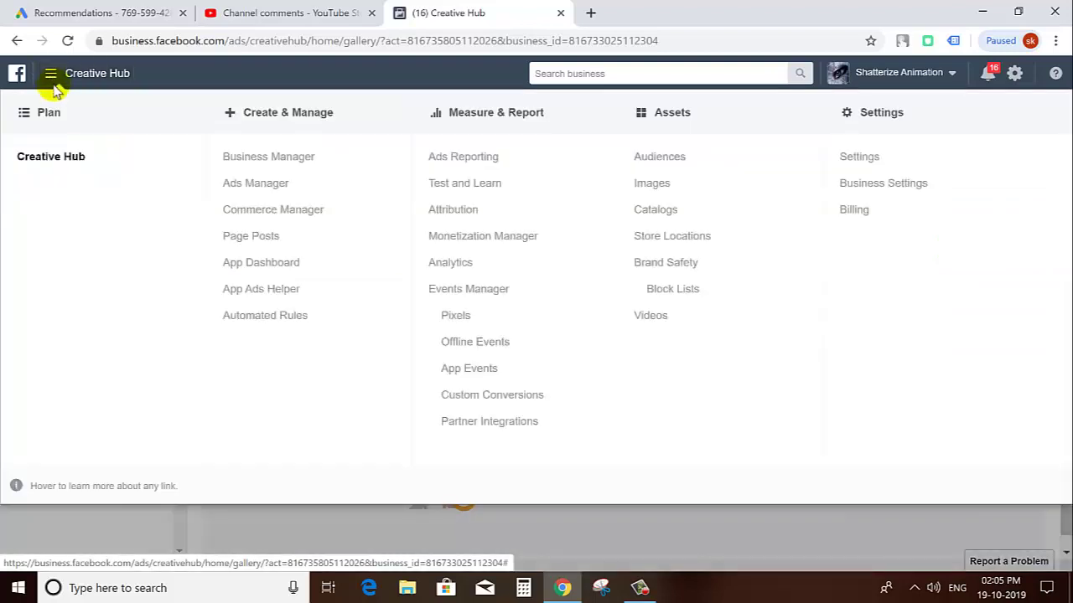
click(256, 161)
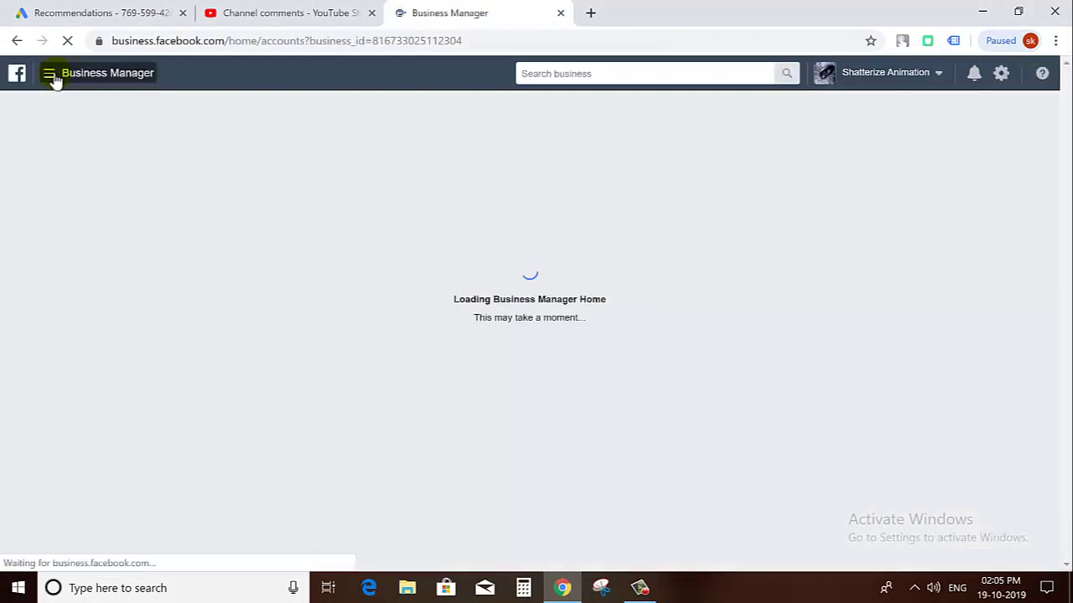
click(49, 76)
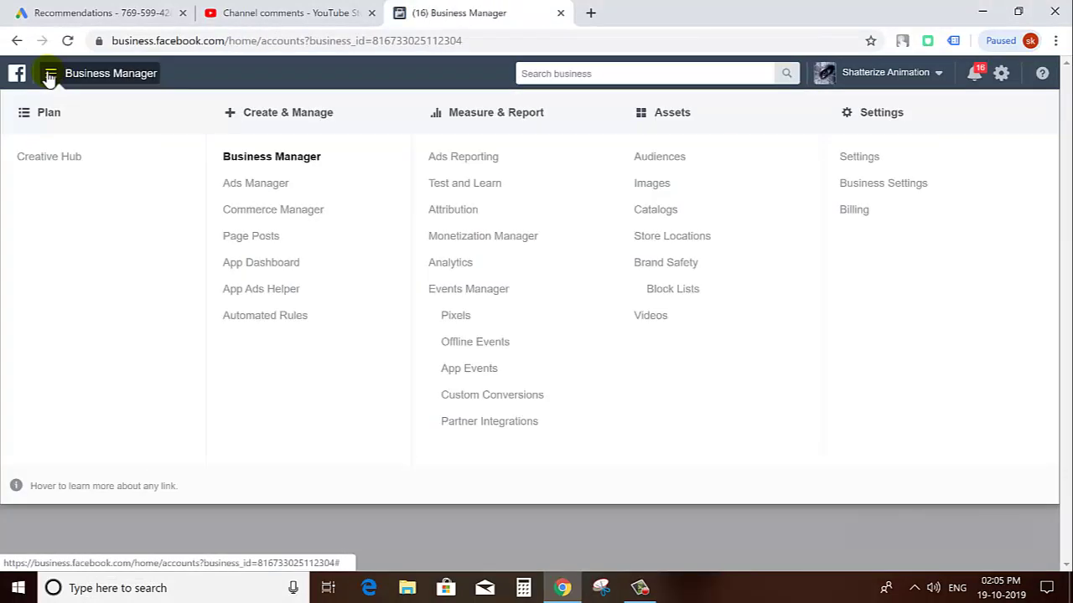
click(407, 515)
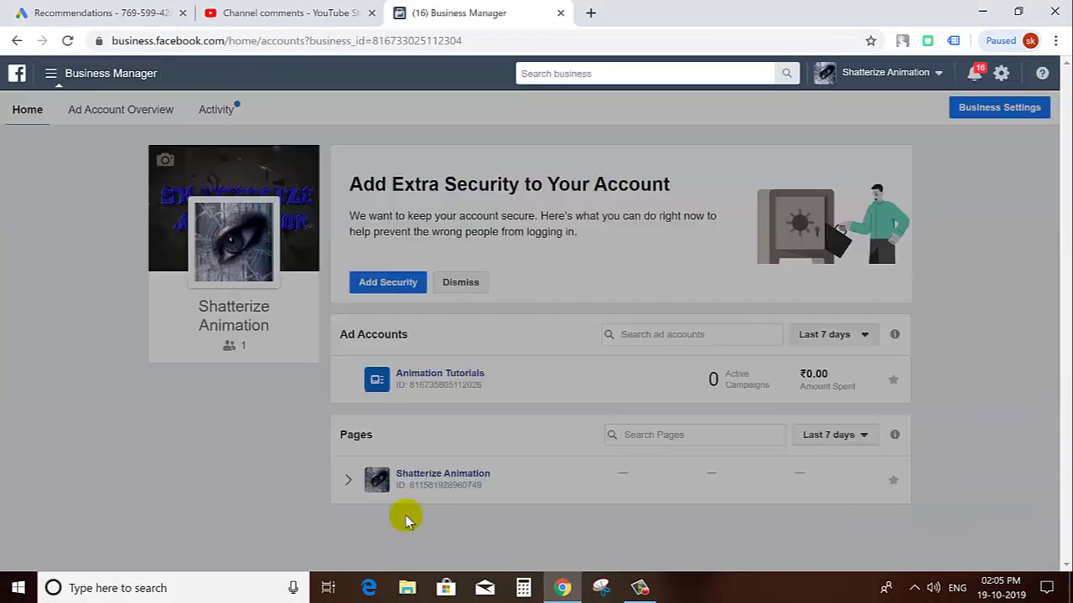
click(661, 336)
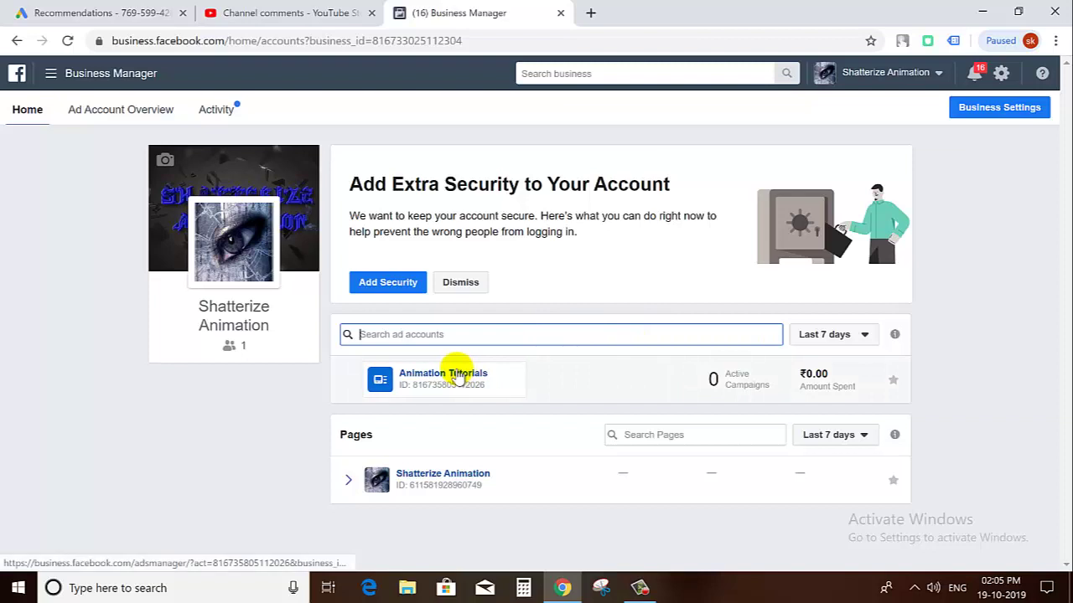
Open Ads Manager and dismiss the notices about political focus, account inactivity and outdated metrics above the campaign list.
click(50, 73)
click(243, 183)
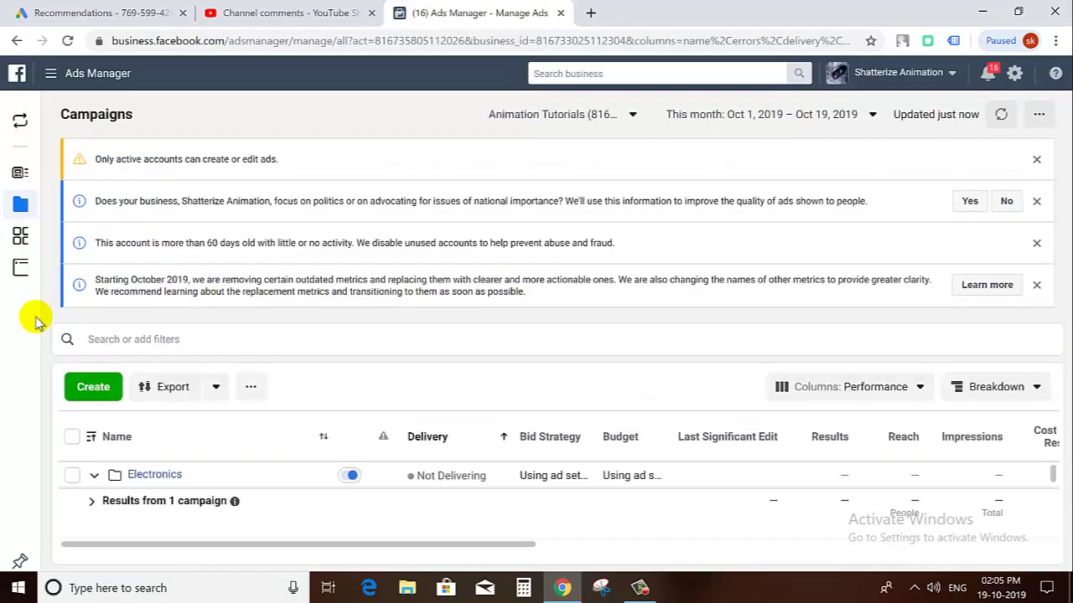
click(1037, 243)
click(1036, 243)
click(1037, 201)
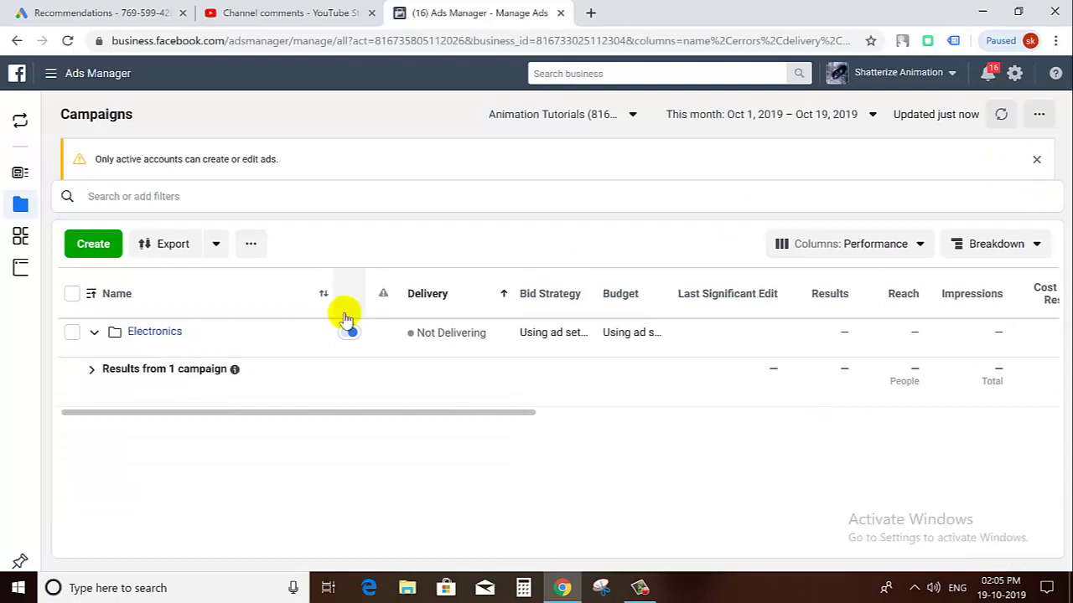
mouse_move(192, 337)
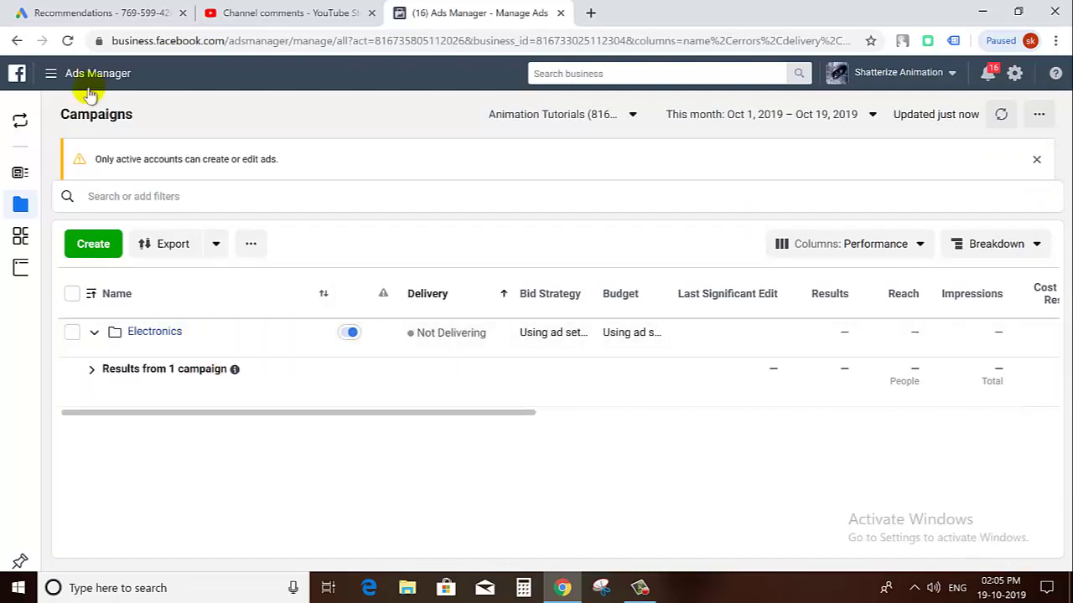
Open Commerce Manager, try to start selling, highlight the regional availability message and return to the landing page.
click(53, 73)
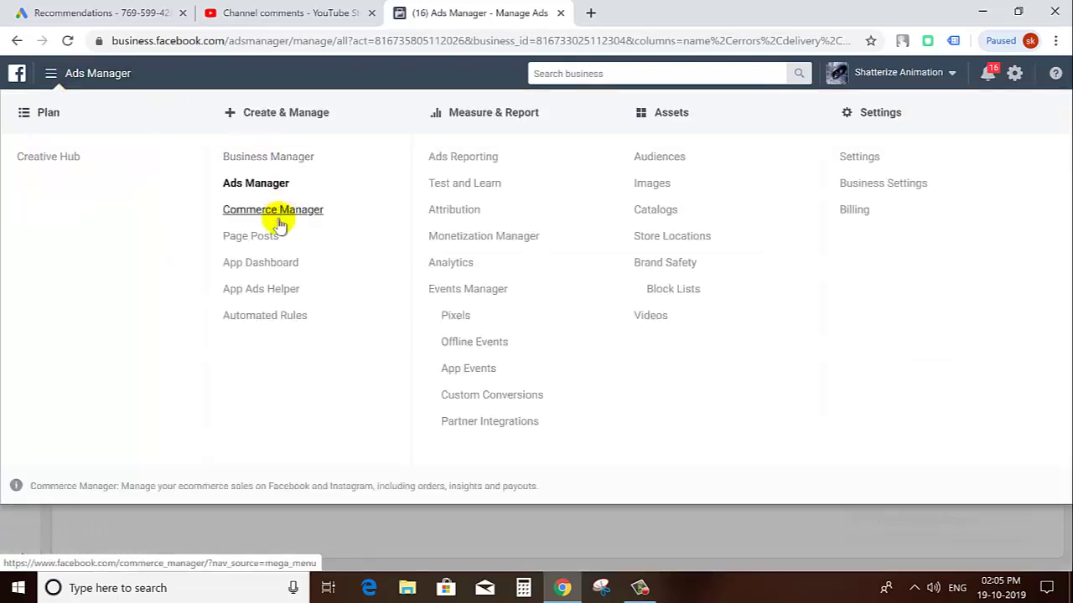
click(112, 113)
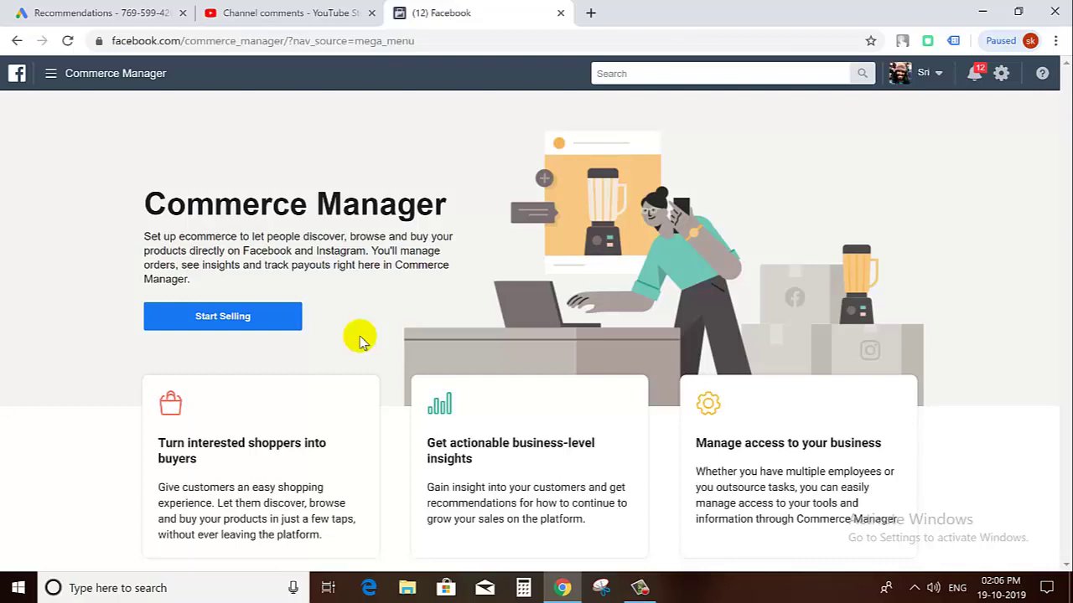
click(263, 322)
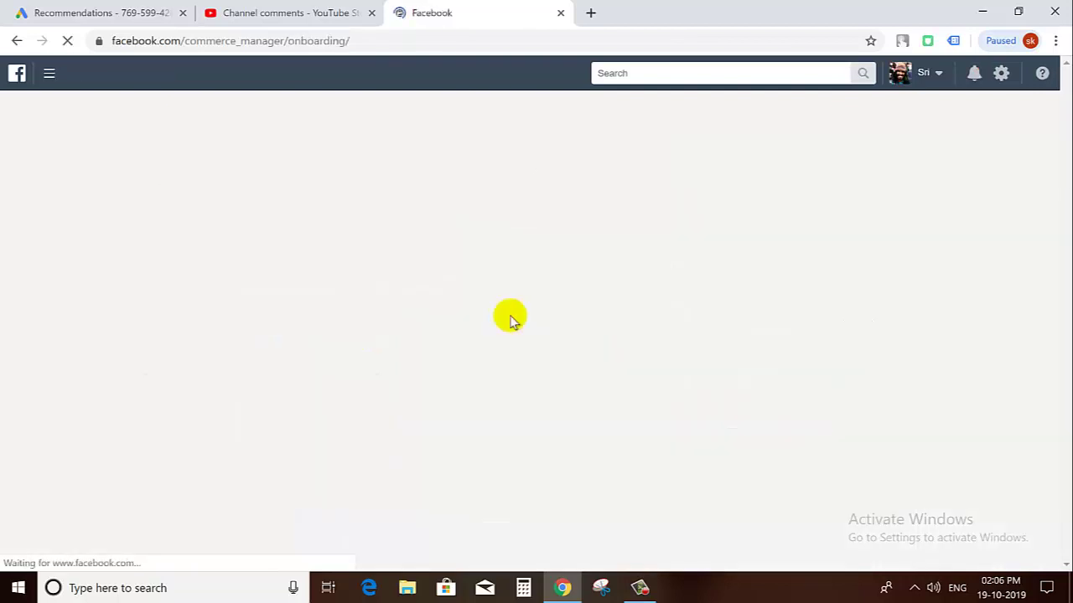
drag(505, 381, 680, 382)
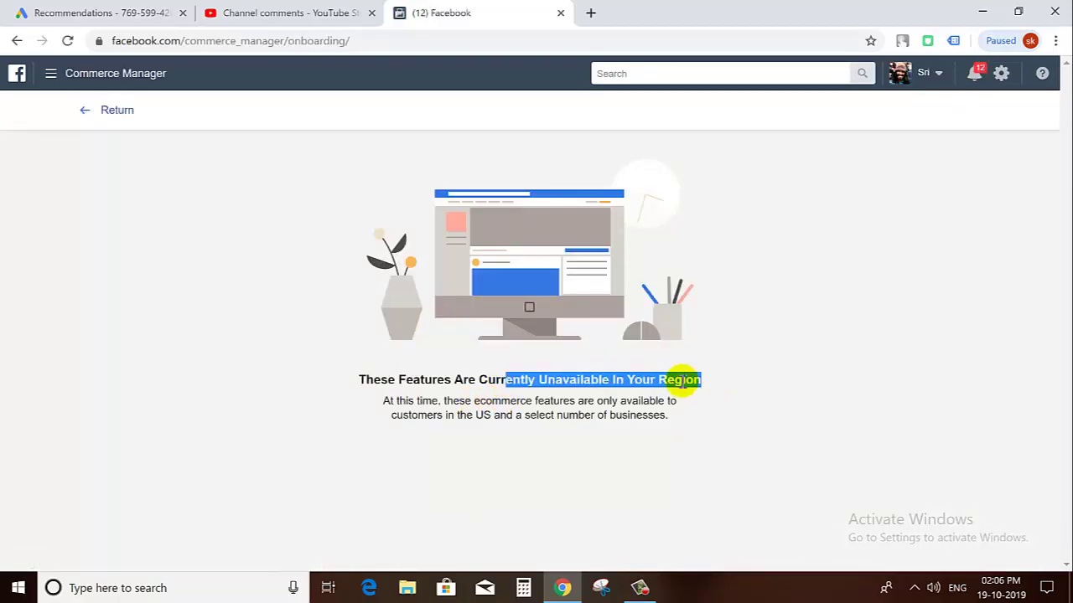
click(88, 112)
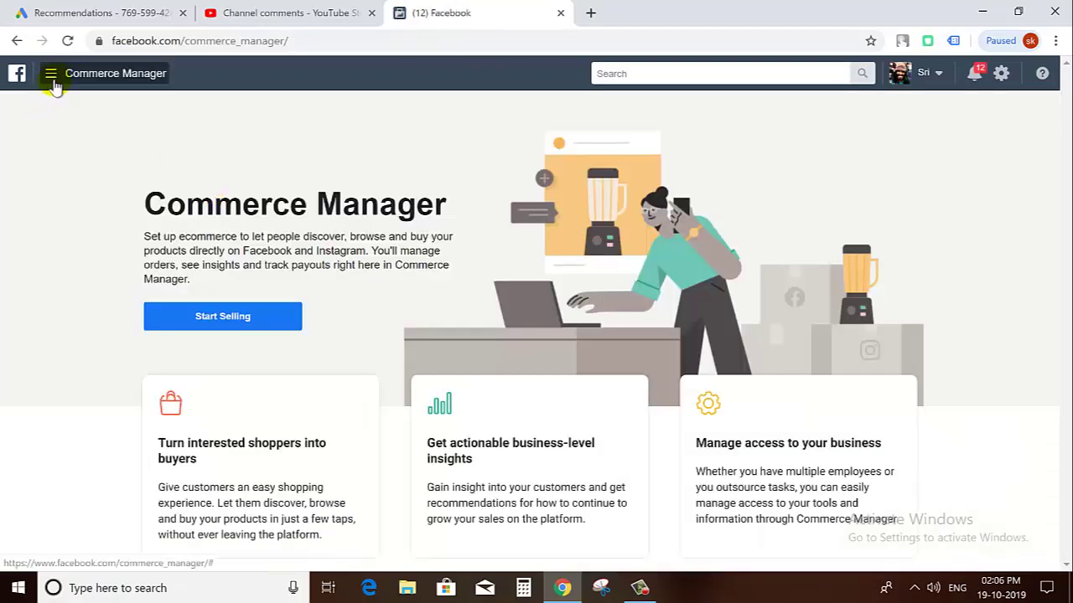
Open the Page Posts tool to view the Shatterize Animation page's ads posts.
click(52, 84)
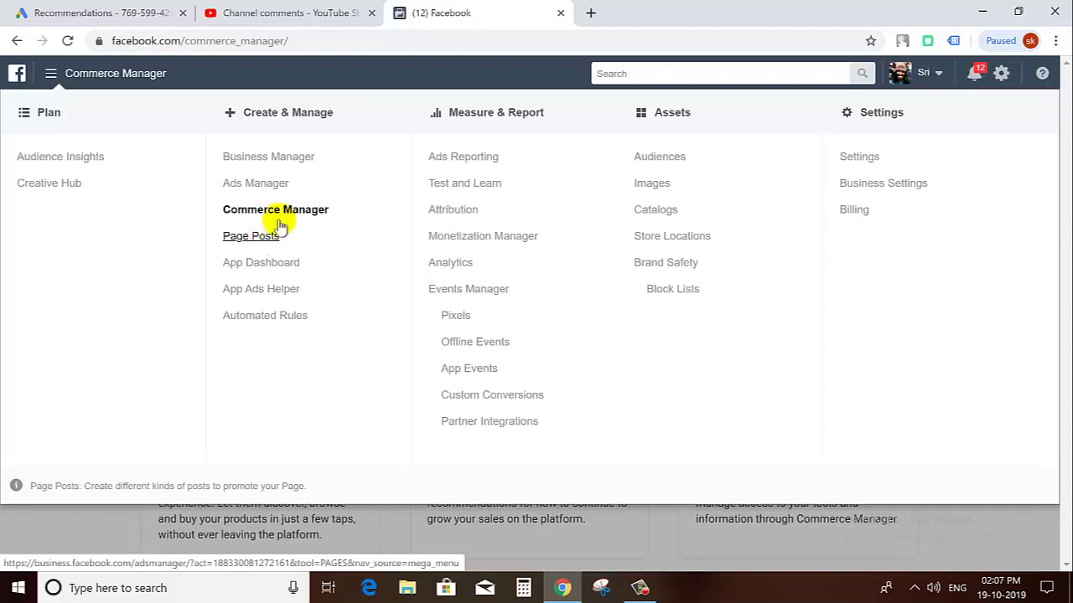
click(251, 237)
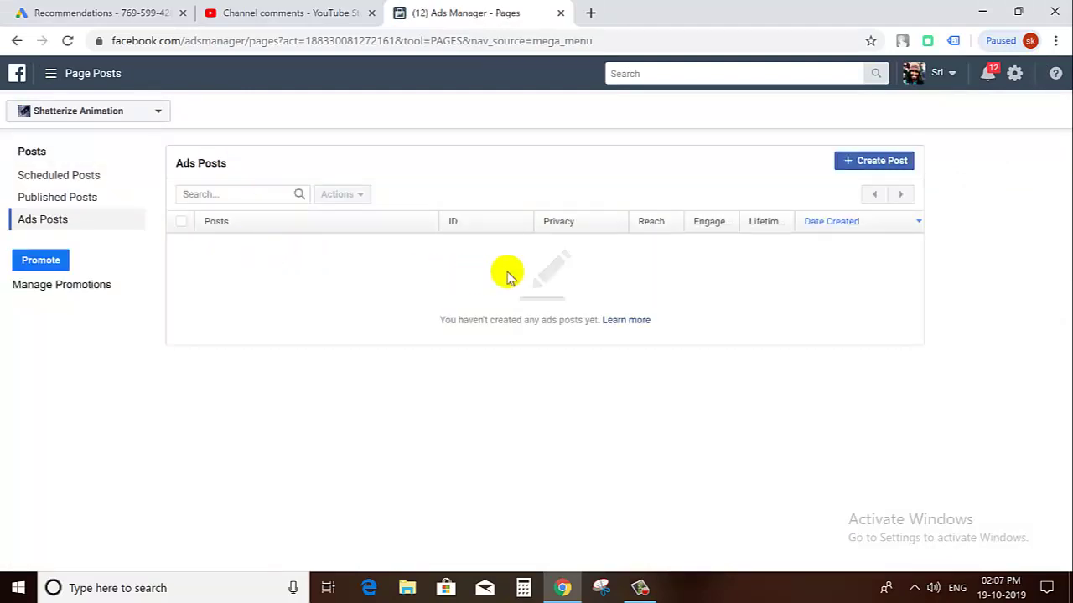
Start a new unpublished page post, look through its Photo, Video and Status formats, and close it without creating anything.
click(874, 159)
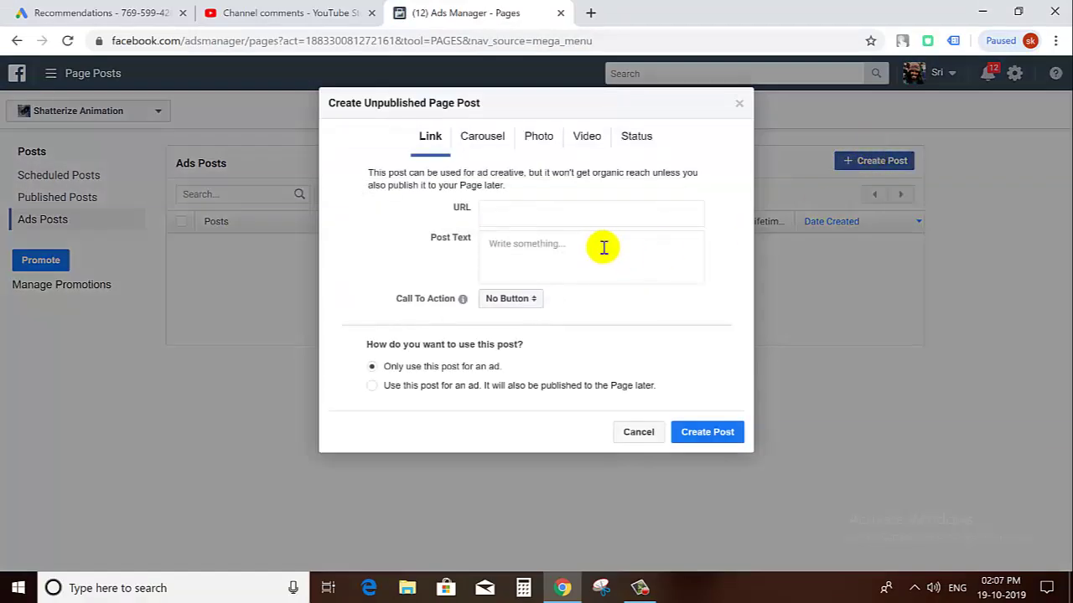
click(543, 141)
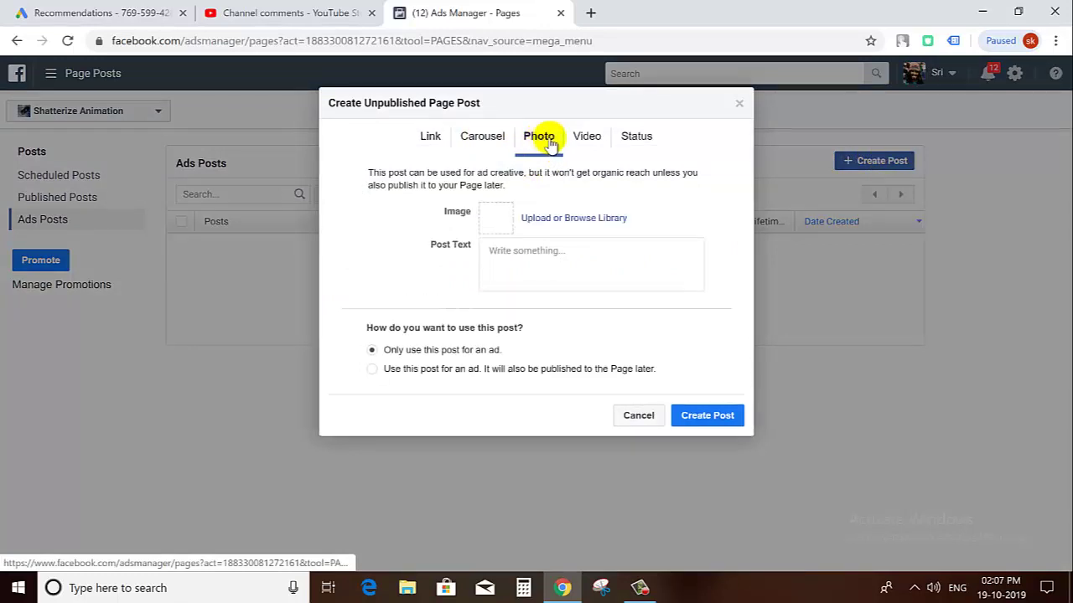
click(591, 139)
click(636, 138)
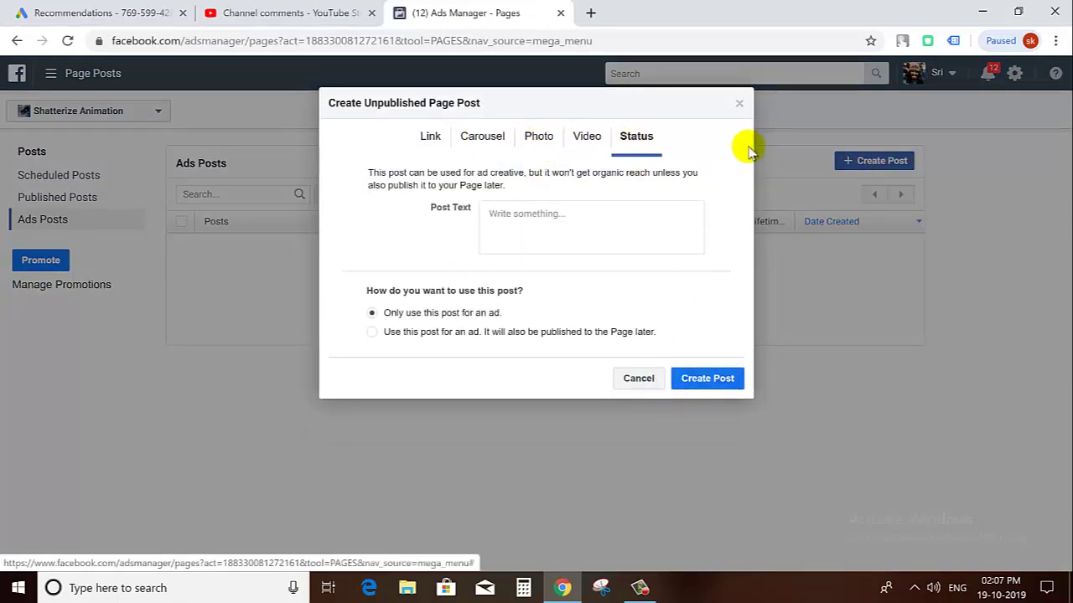
click(739, 103)
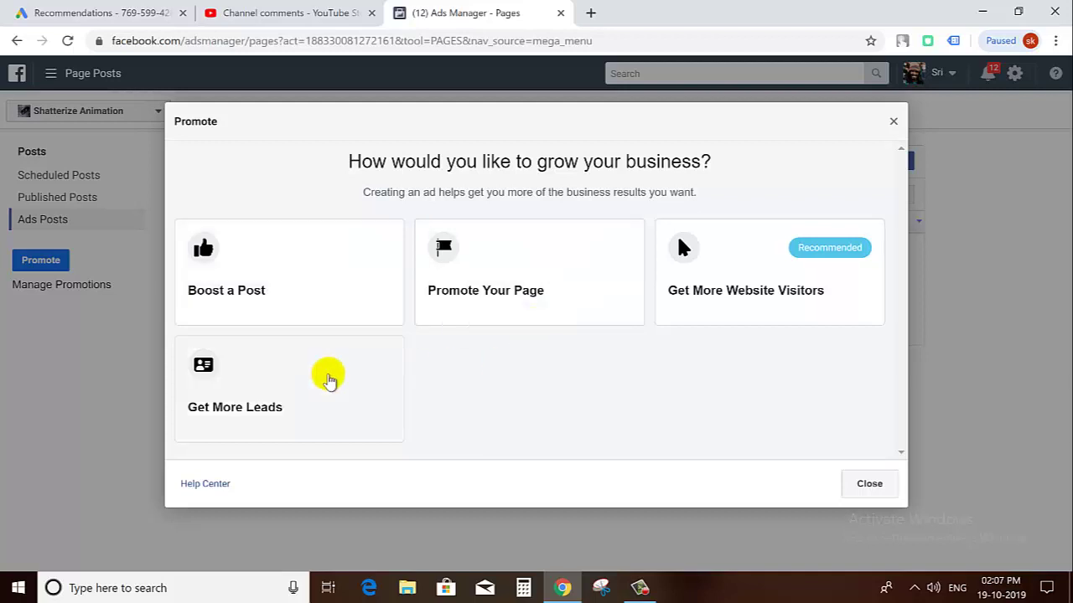
Start a Get More Leads promotion and add the phone number to the customer info its form requests.
click(378, 388)
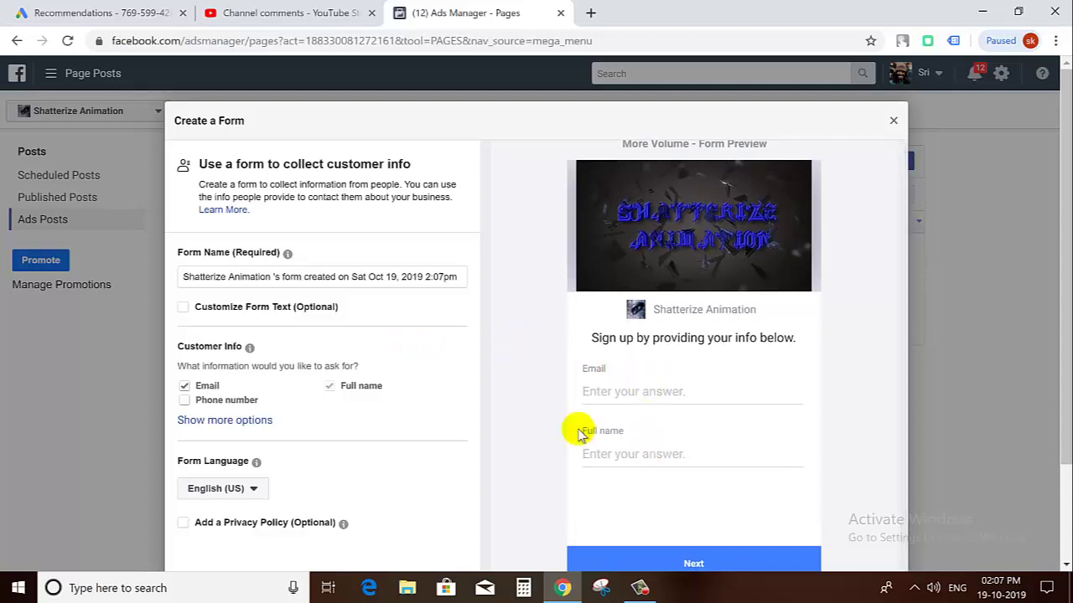
click(183, 400)
scroll(602, 391, down, 3)
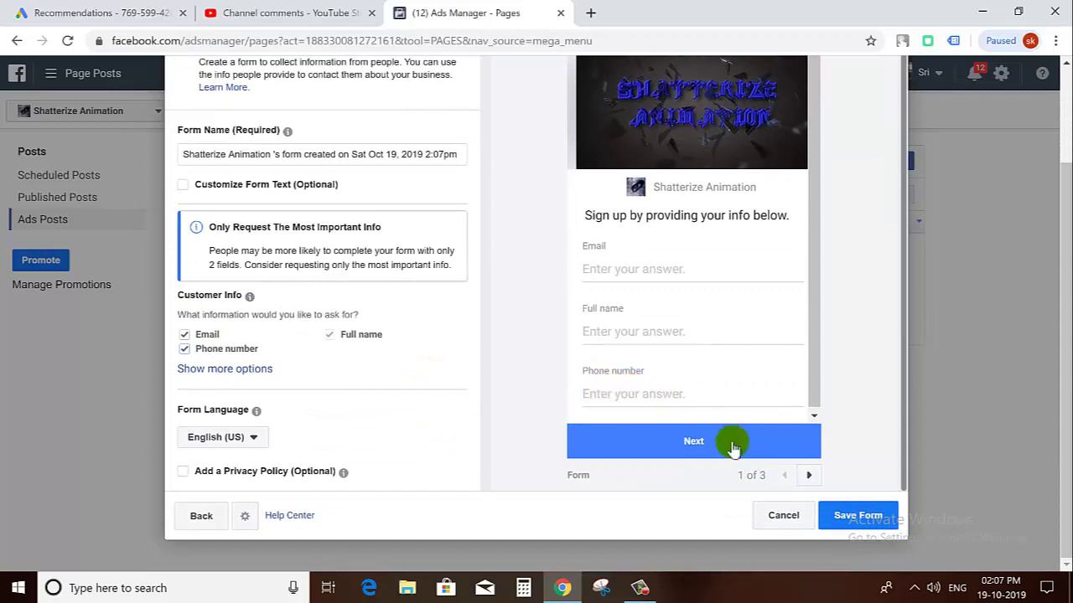
Page through the lead form's preview up to the thank-you screen and back, and cancel the ad.
click(806, 475)
click(806, 475)
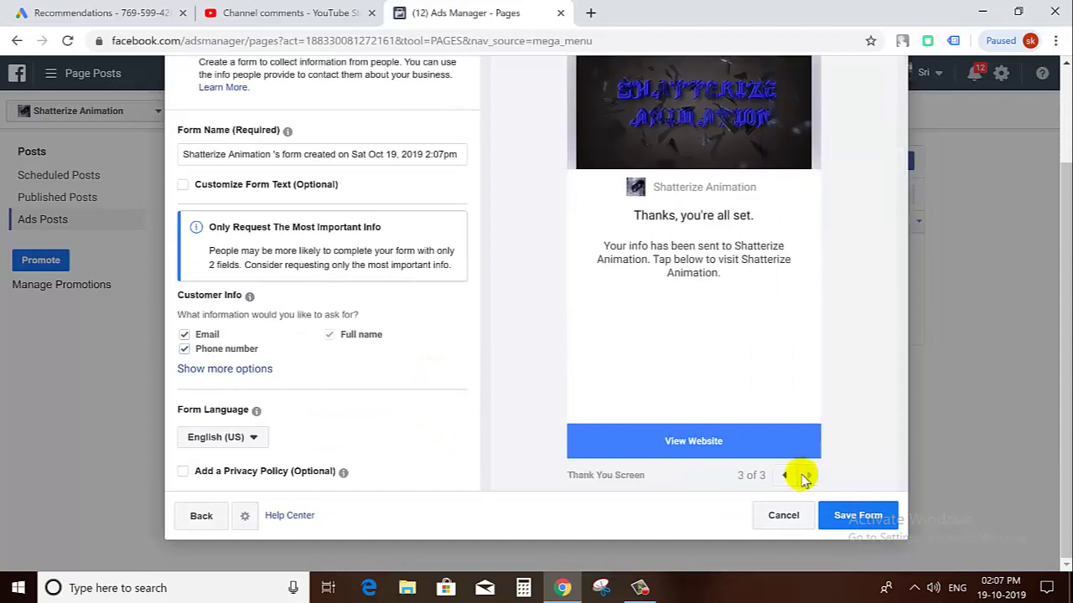
click(785, 475)
click(783, 475)
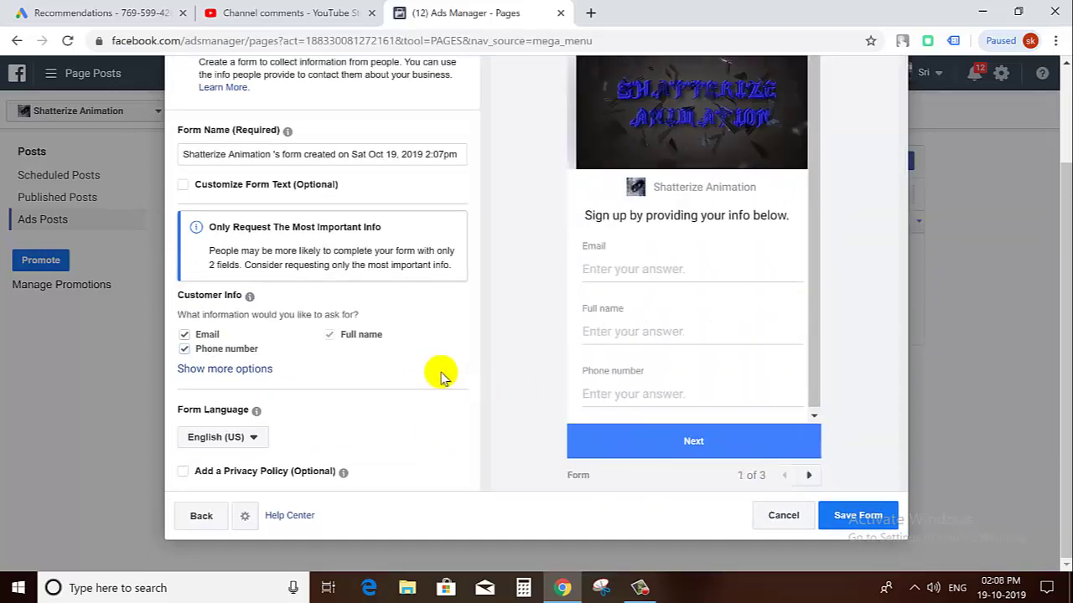
click(784, 515)
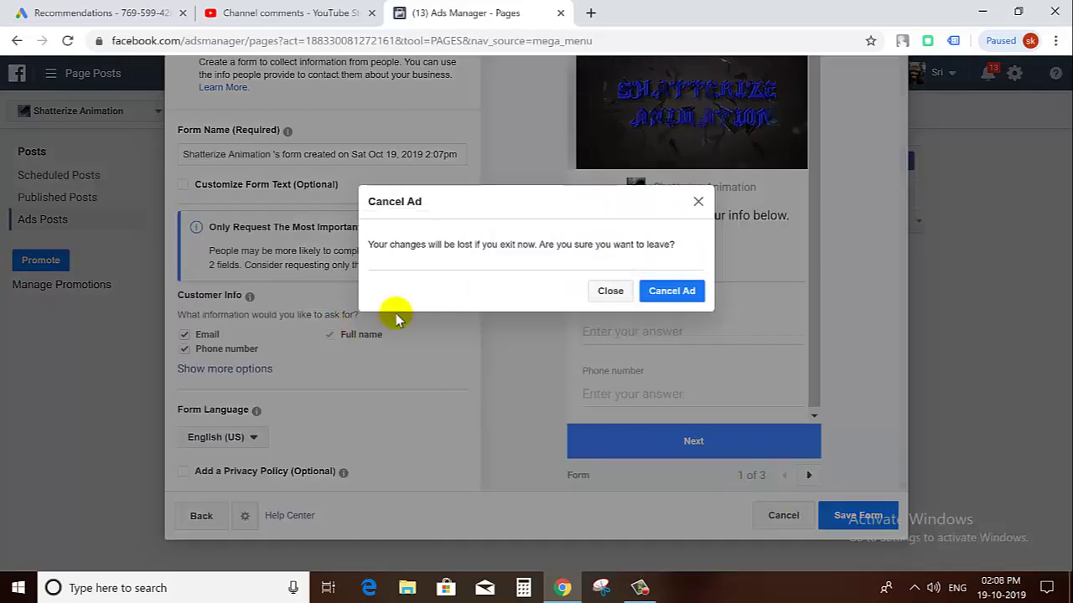
click(647, 293)
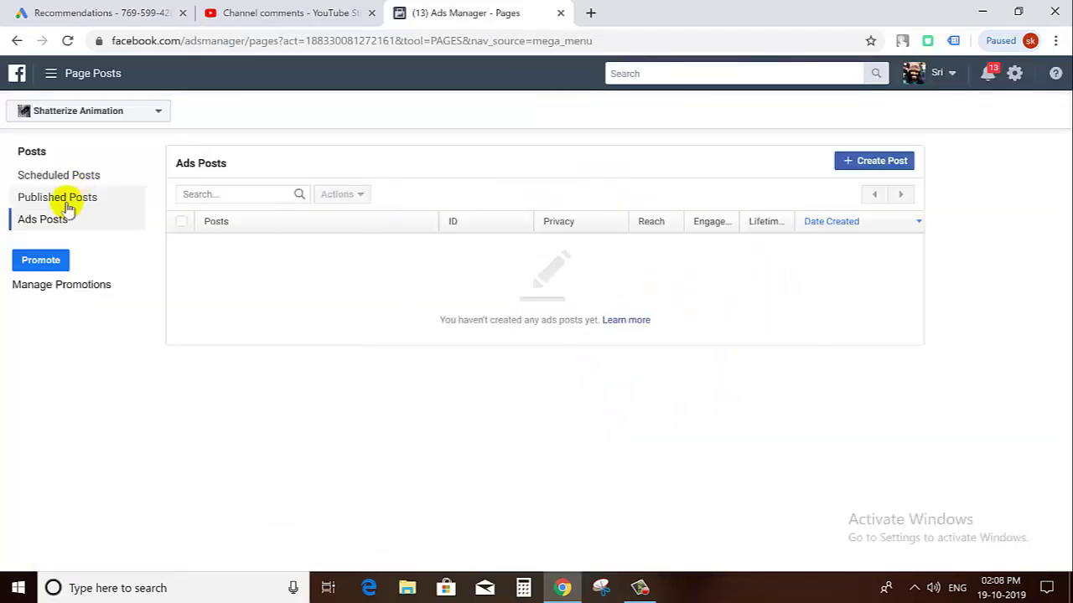
Open the Get More Website Visitors promotion, review its ad creative, URL, duration and budget settings, and cancel the ad without saving a draft.
click(38, 260)
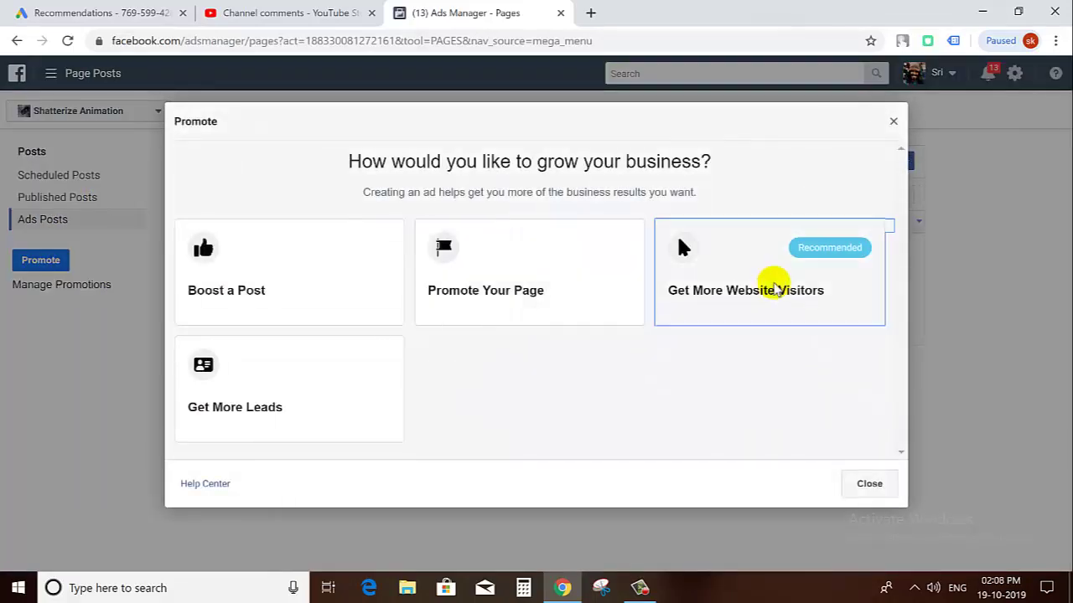
click(775, 289)
scroll(427, 440, down, 2)
scroll(428, 440, down, 8)
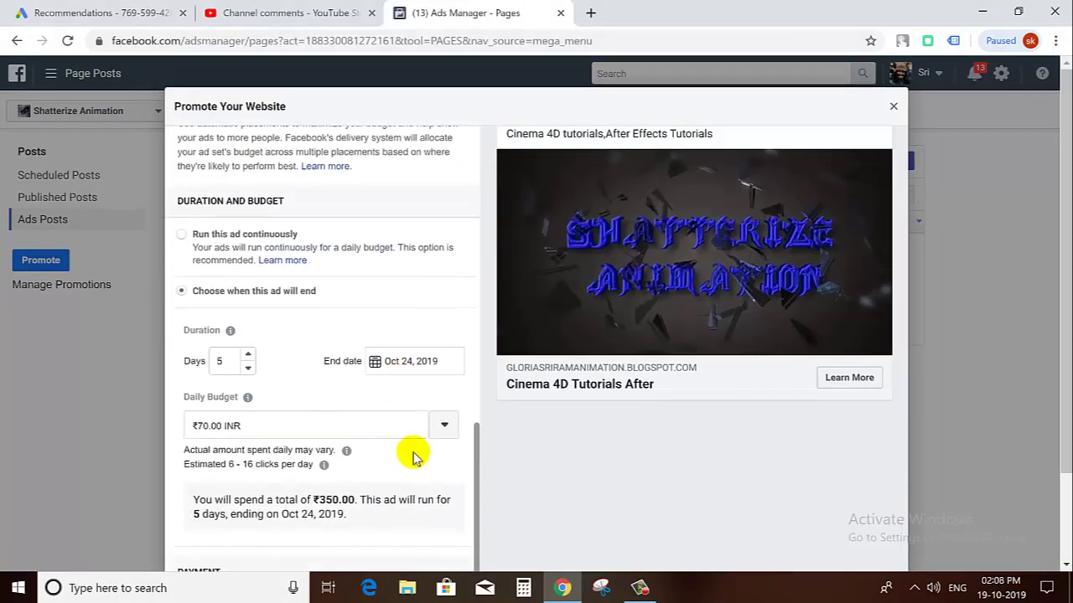
scroll(446, 525, up, 8)
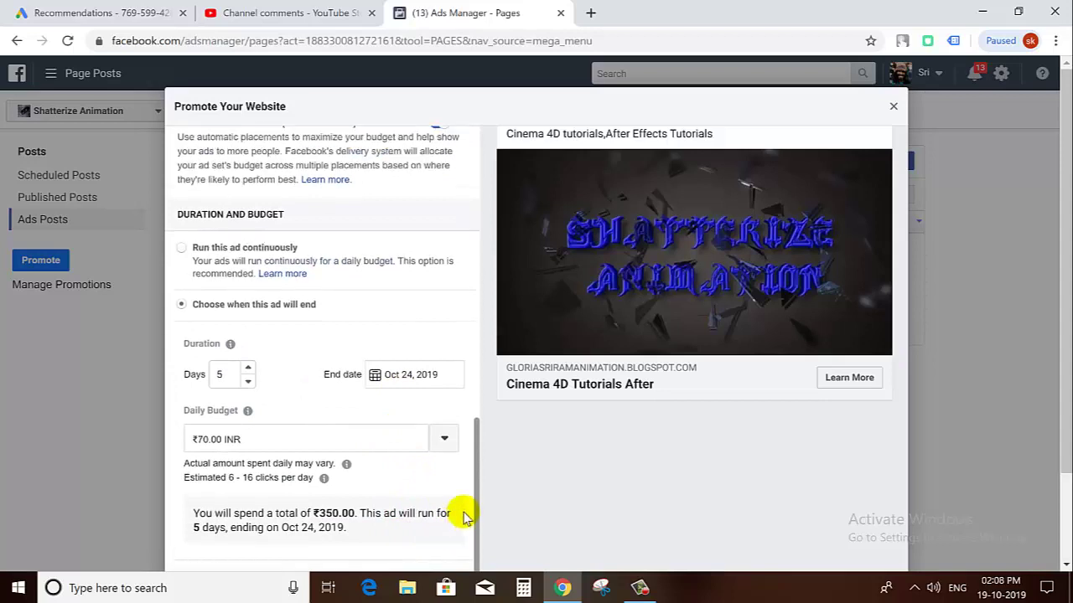
scroll(402, 477, up, 2)
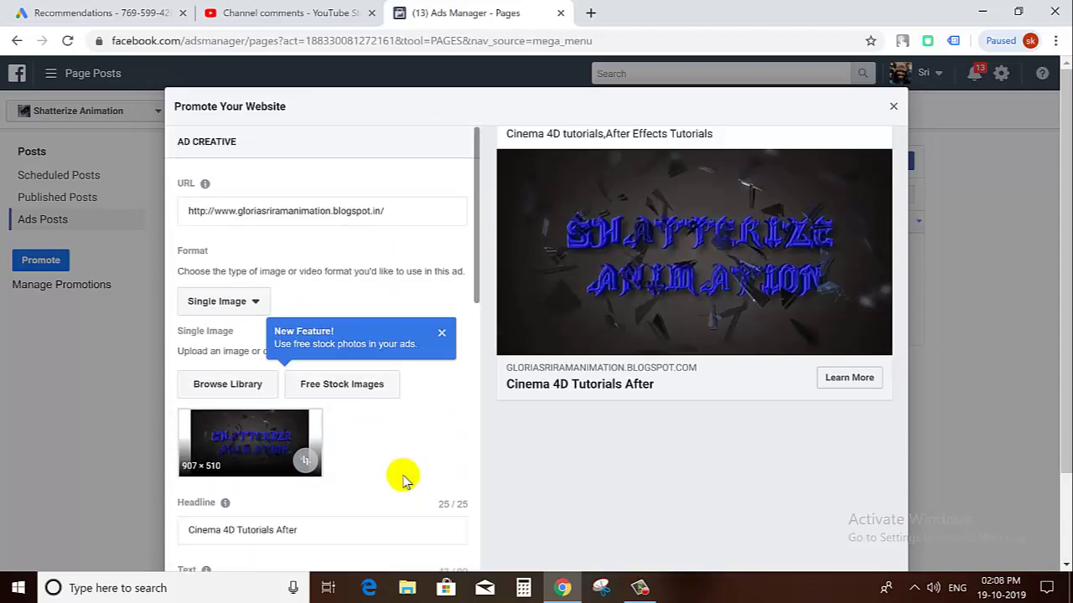
scroll(402, 477, down, 1)
scroll(403, 477, up, 1)
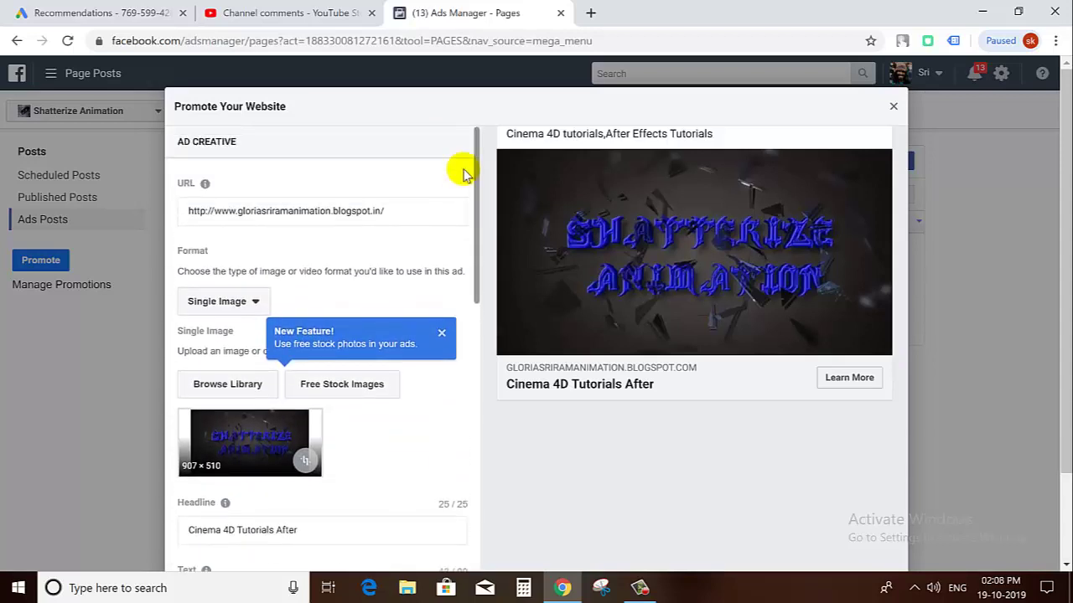
triple_click(412, 206)
key(Right)
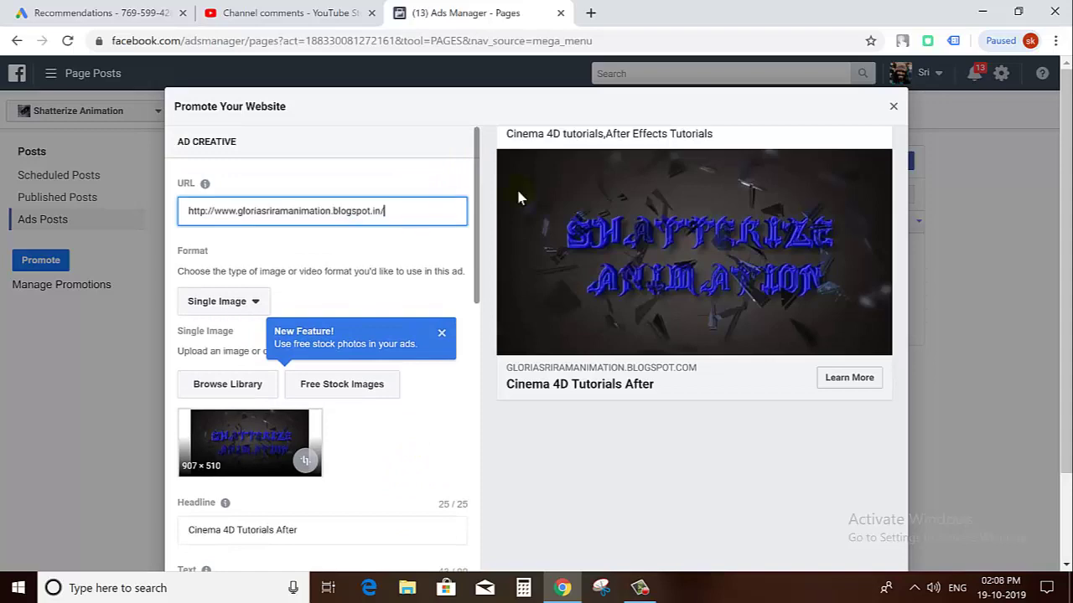
click(892, 105)
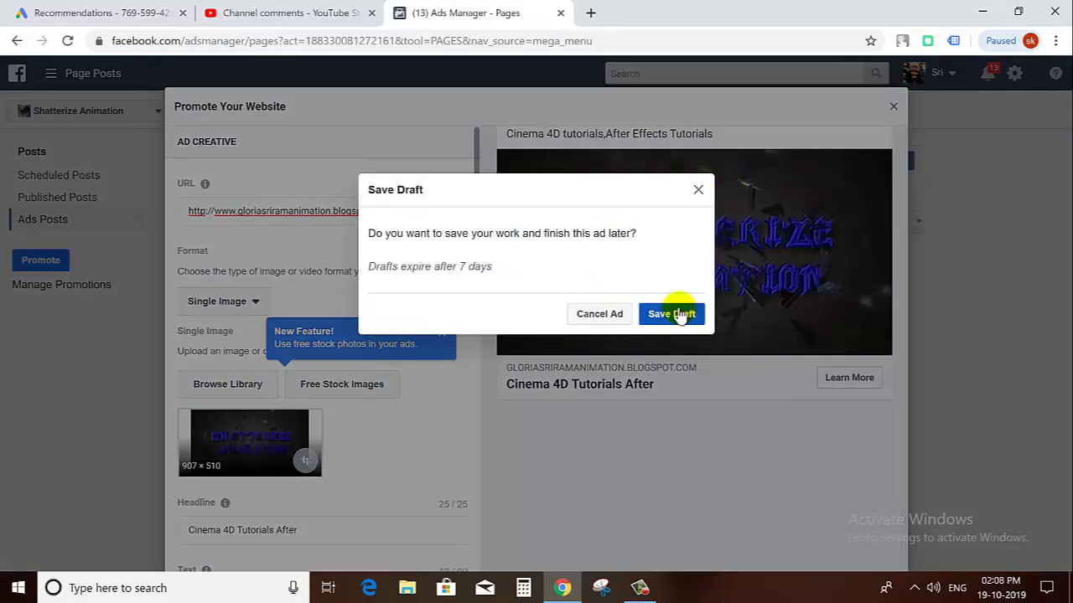
click(619, 314)
Look over the promotion goals offered for the Shatterize Animation page, closing and reopening the list.
click(57, 266)
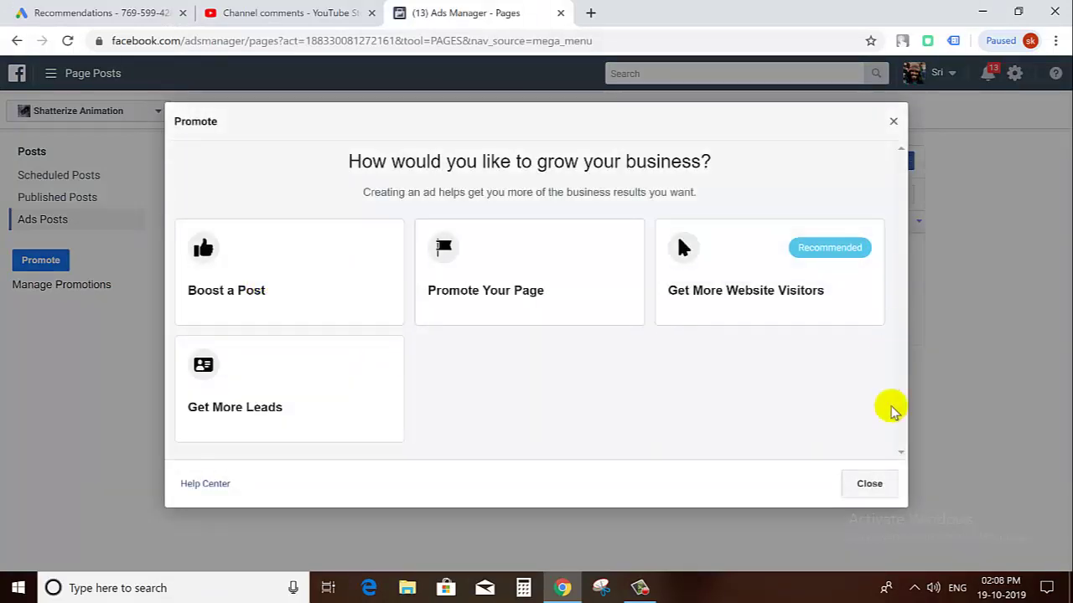
click(874, 486)
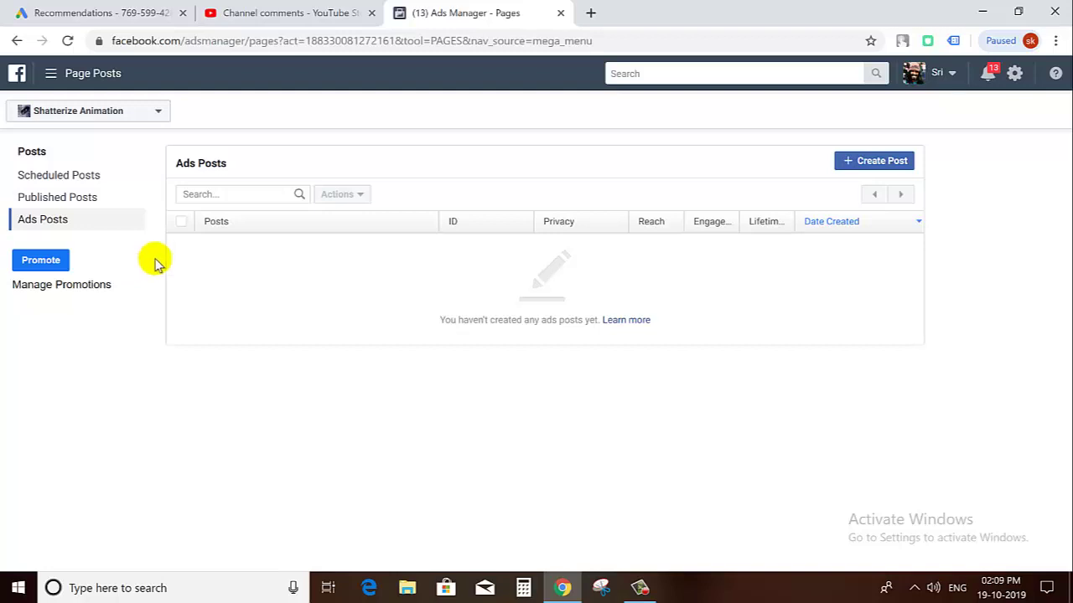
click(40, 259)
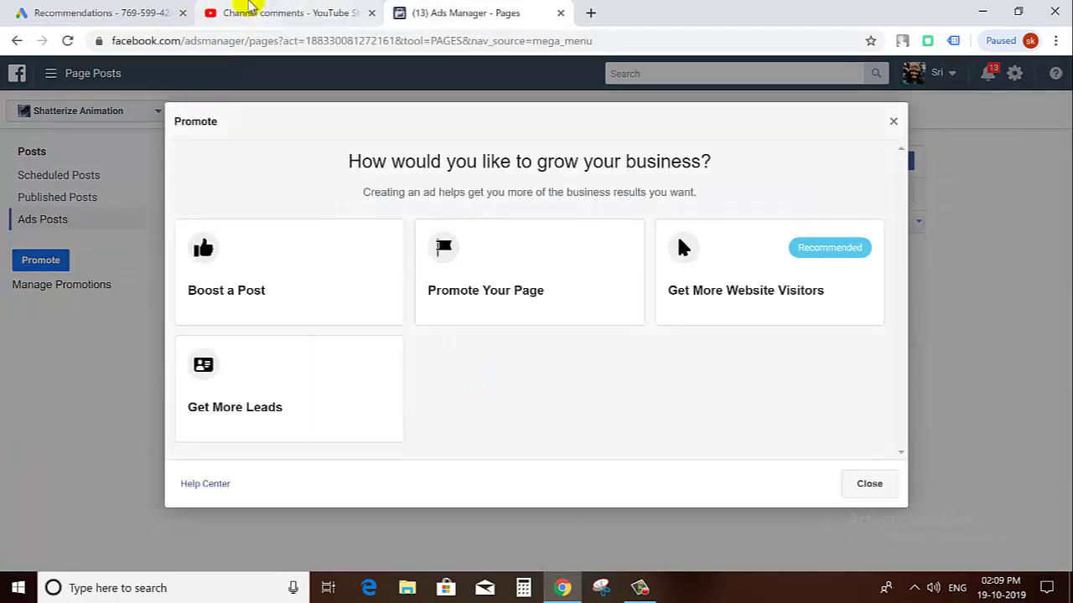
Switch to YouTube Studio and read through the unanswered channel comments, including the requests for Facebook ads videos.
click(293, 12)
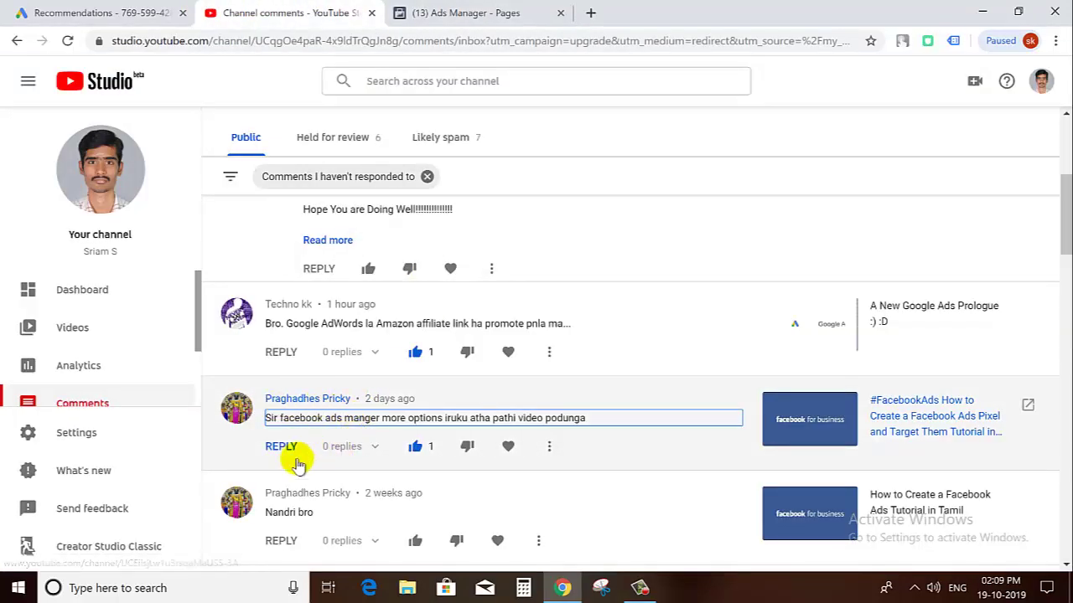
scroll(330, 472, down, 2)
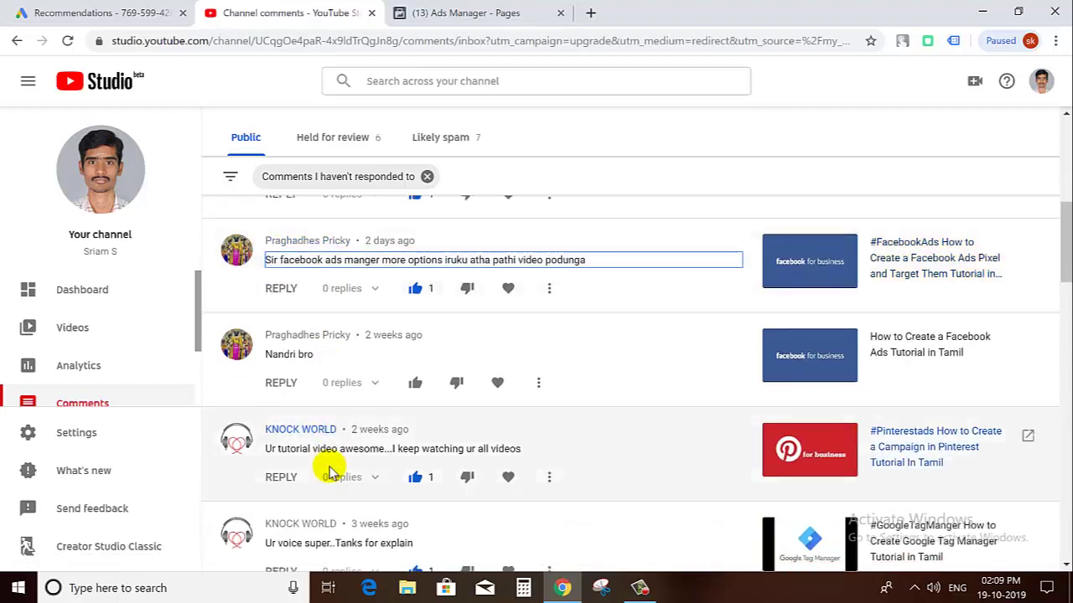
scroll(329, 472, down, 2)
scroll(329, 472, up, 8)
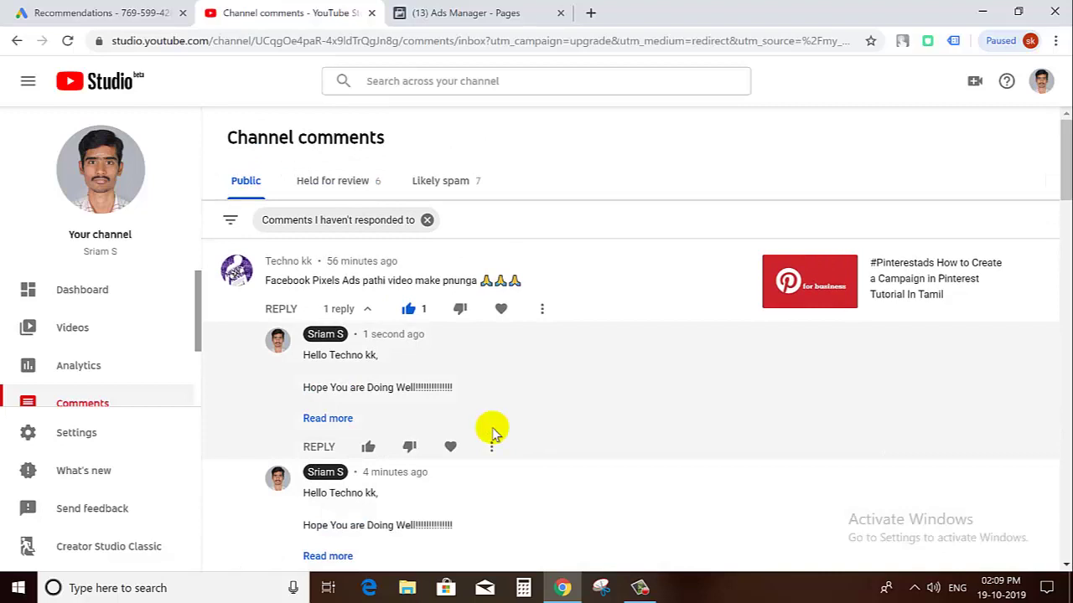
scroll(493, 431, down, 2)
scroll(492, 431, down, 1)
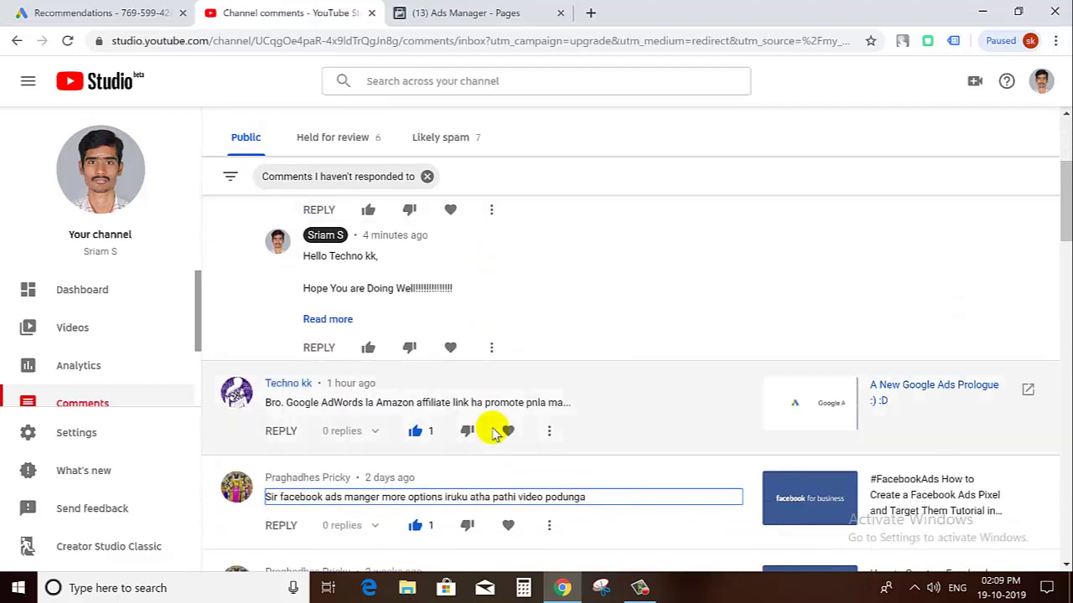
scroll(493, 432, down, 2)
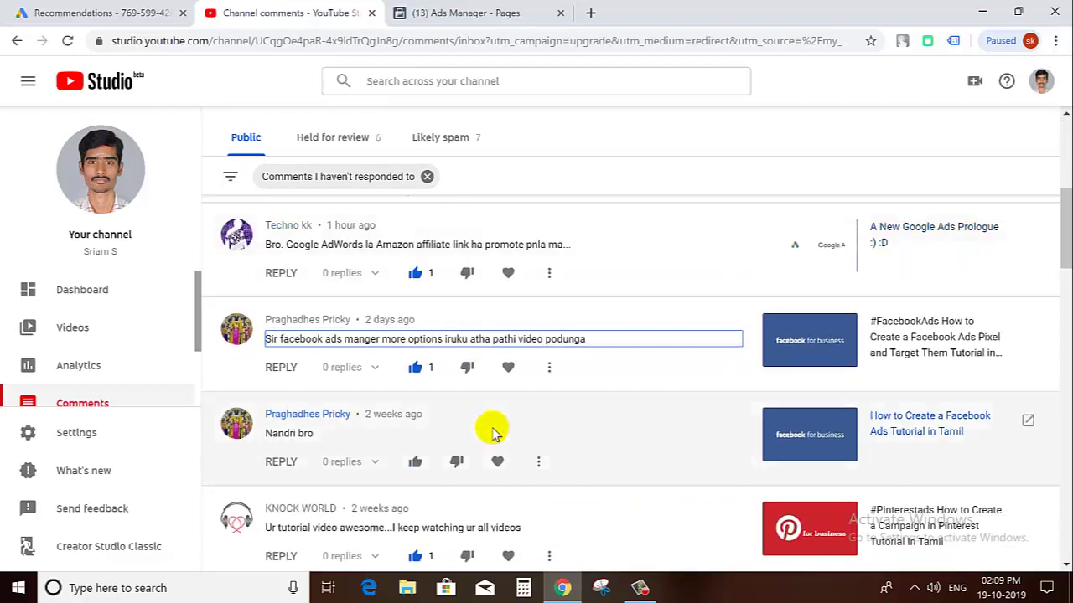
scroll(493, 431, down, 7)
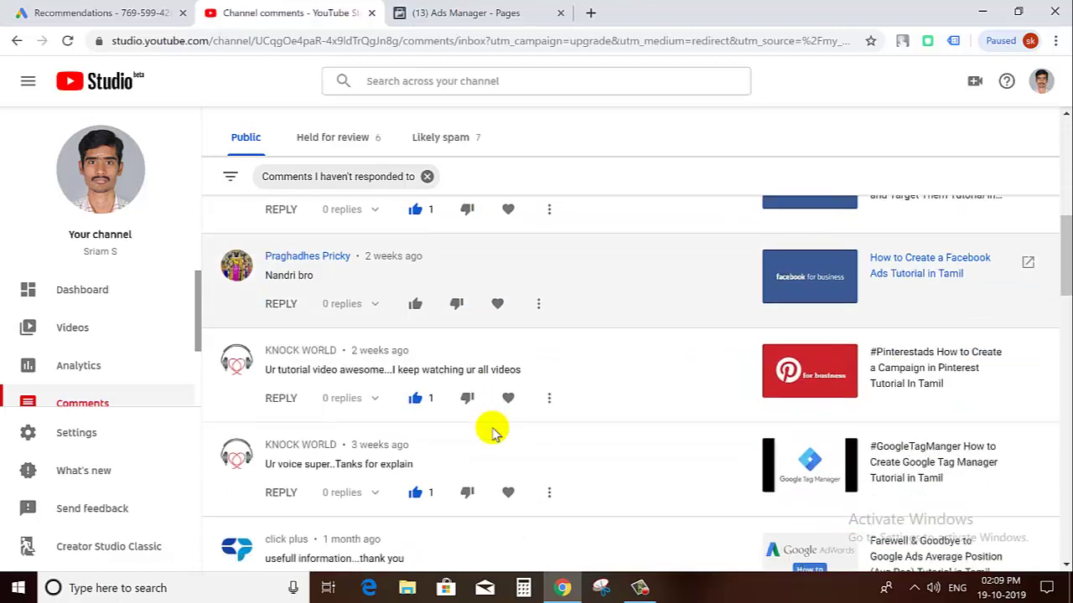
scroll(493, 432, up, 6)
scroll(493, 432, up, 5)
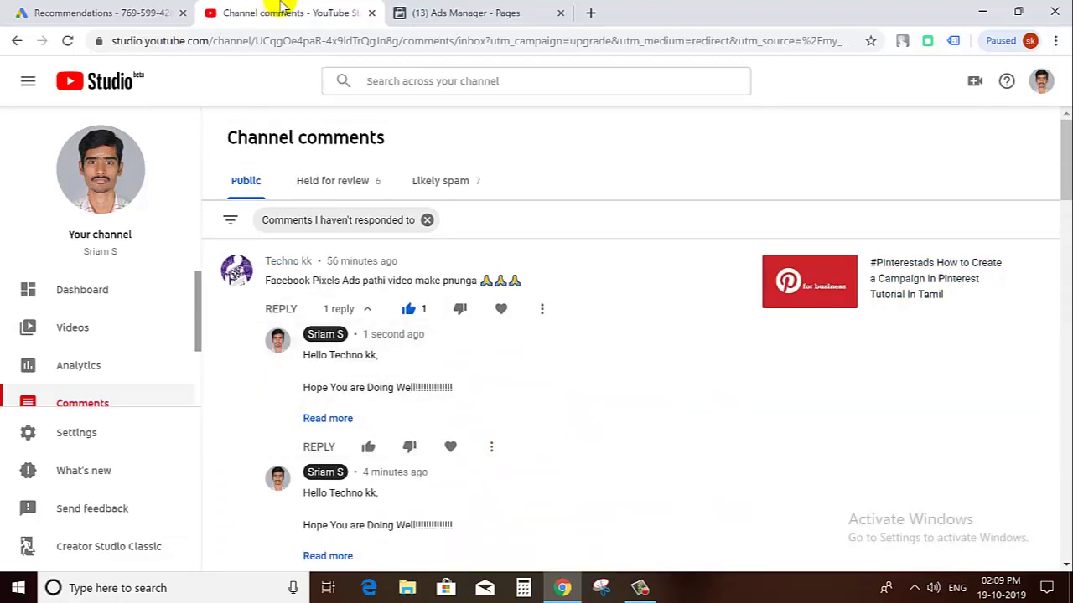
Return to Page Posts, review the Promote Your Page ad's creative, audience, duration and budget settings, and cancel the ad without saving a draft.
click(452, 14)
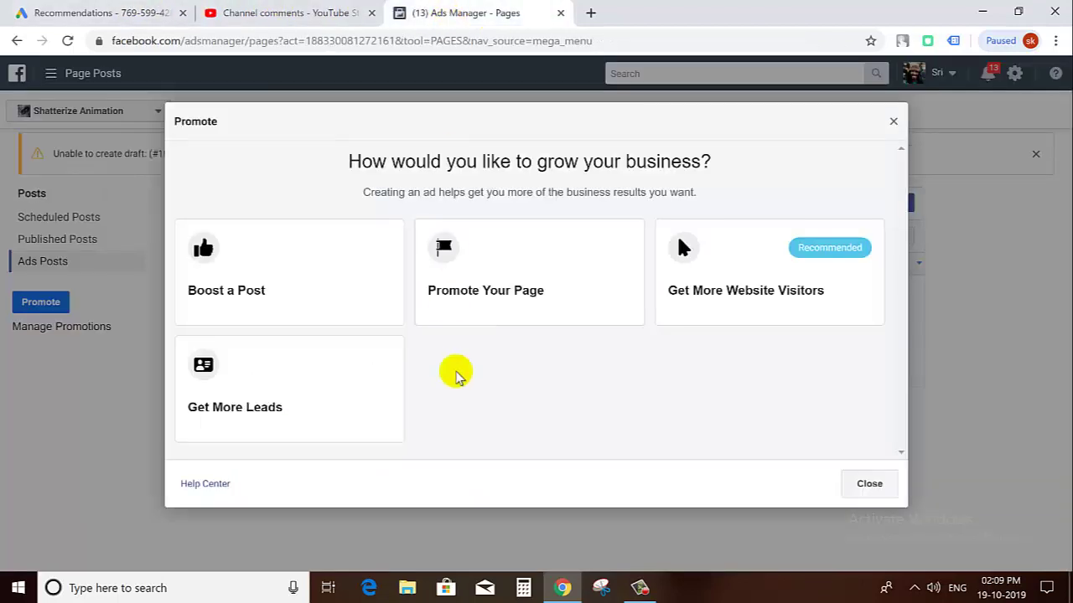
click(449, 297)
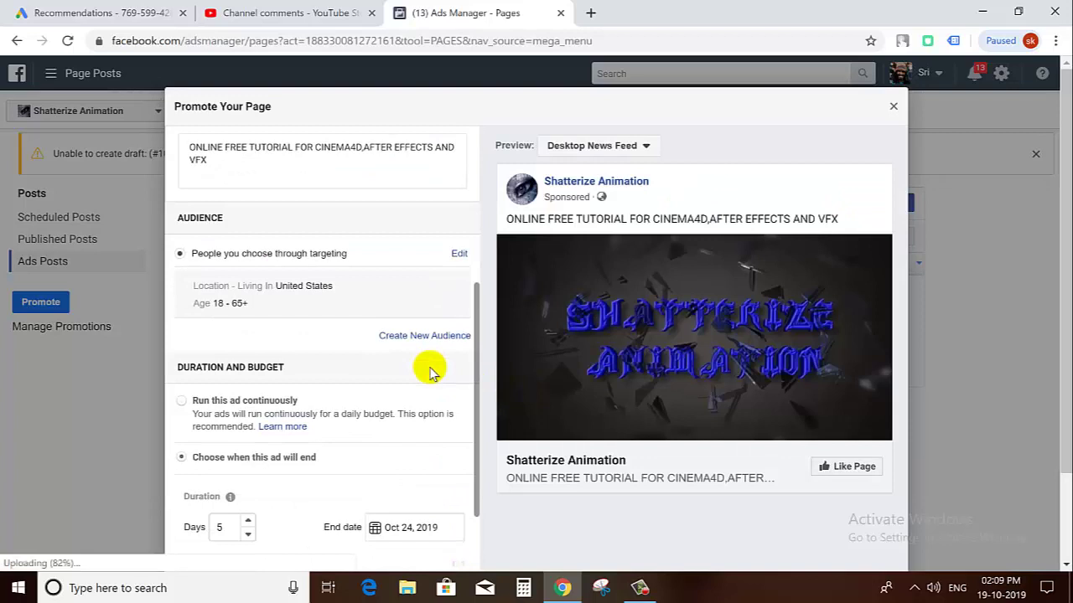
scroll(429, 371, down, 2)
scroll(722, 444, down, 1)
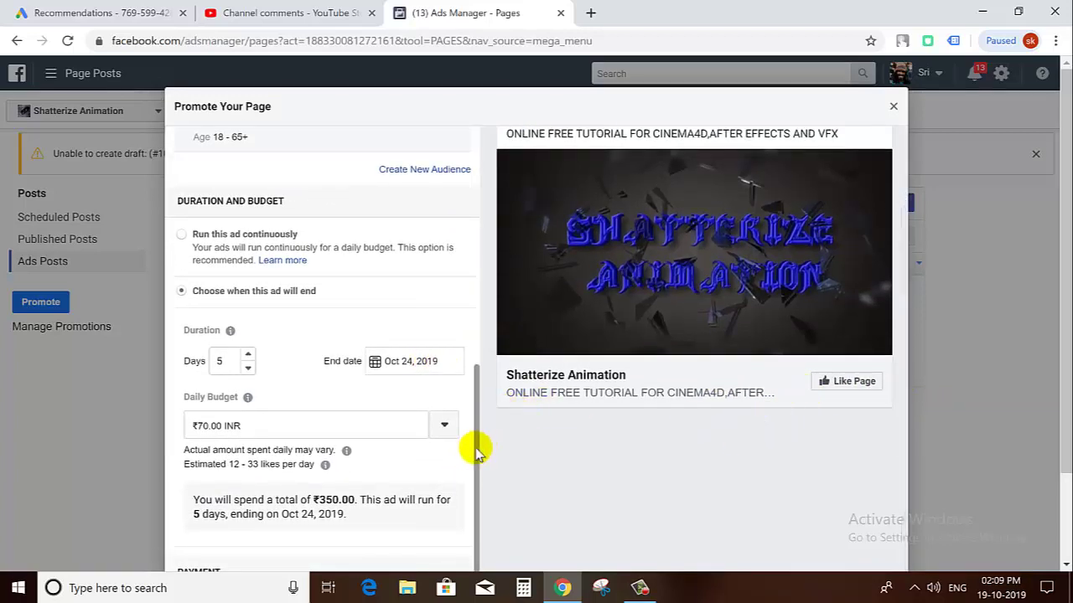
drag(479, 427, 481, 183)
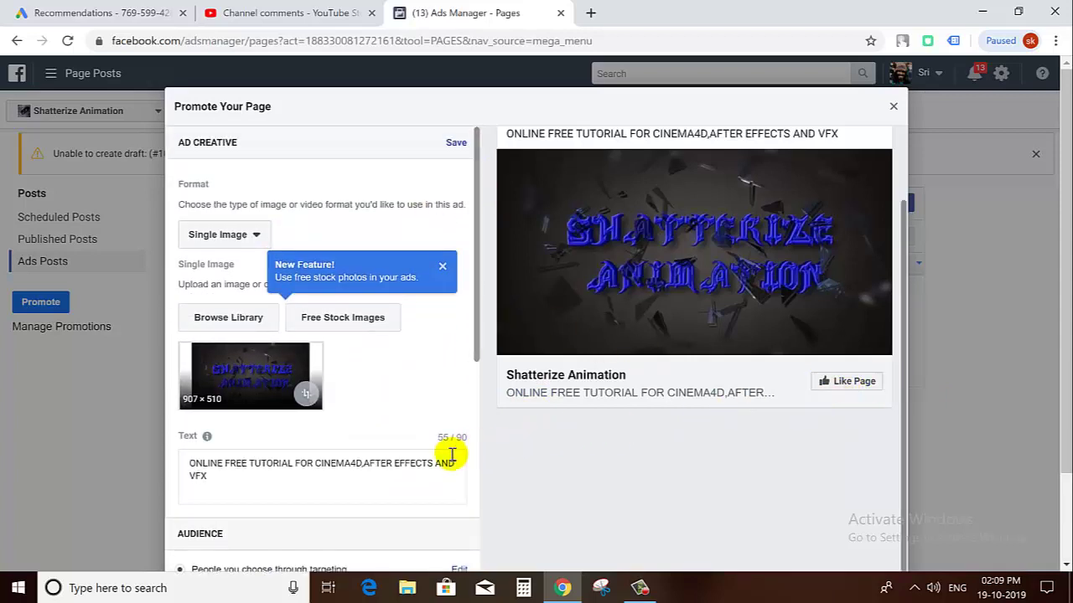
scroll(446, 454, down, 6)
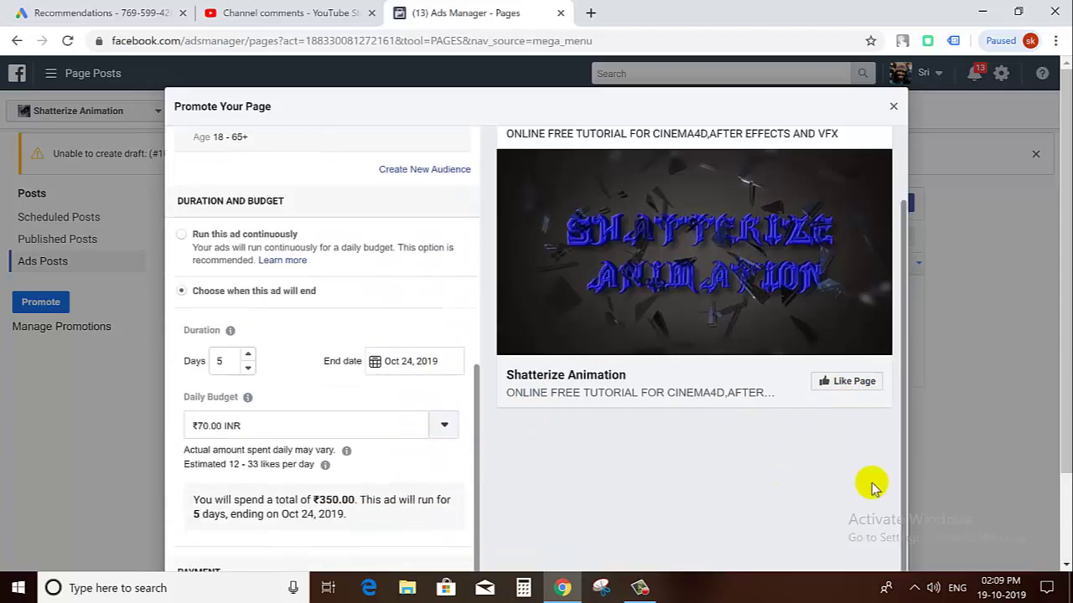
click(893, 106)
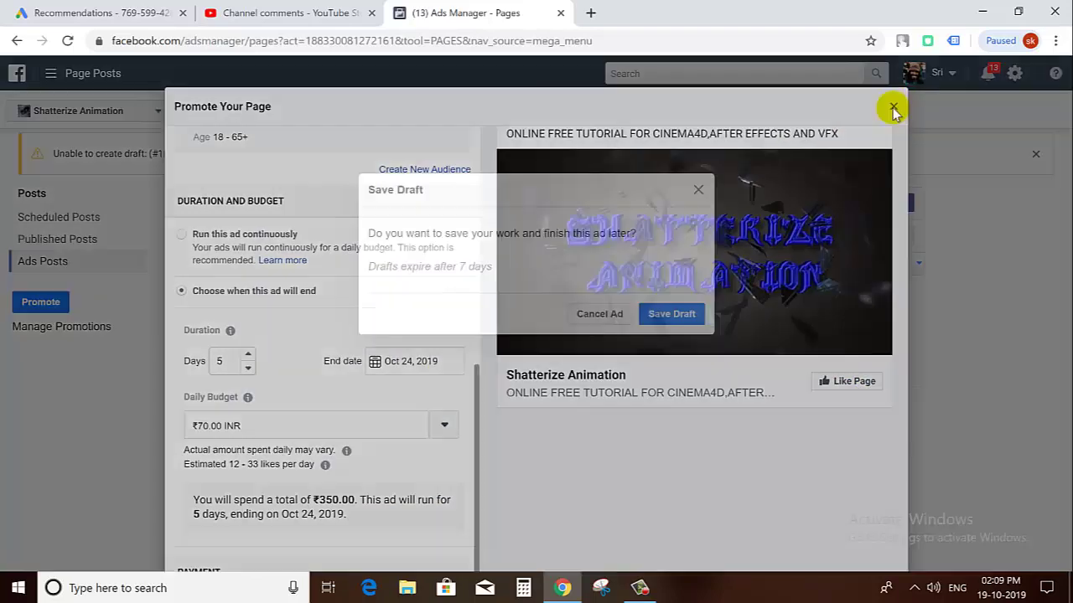
click(614, 322)
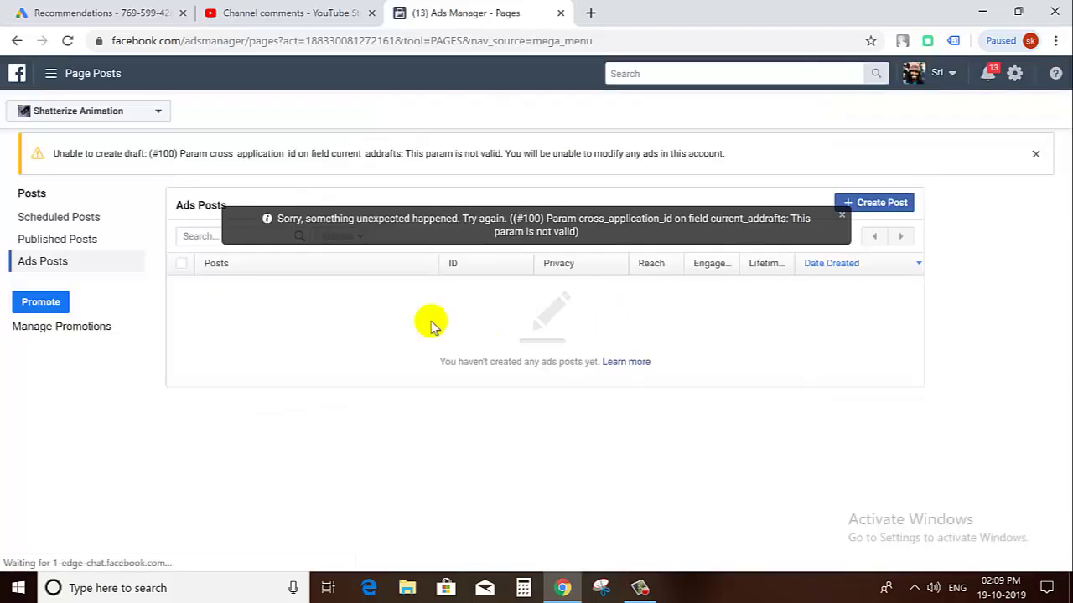
Start a Boost a Post promotion, look through the page's posts, and choose the back-light HDRI map post from Dec 13, 2014.
click(41, 306)
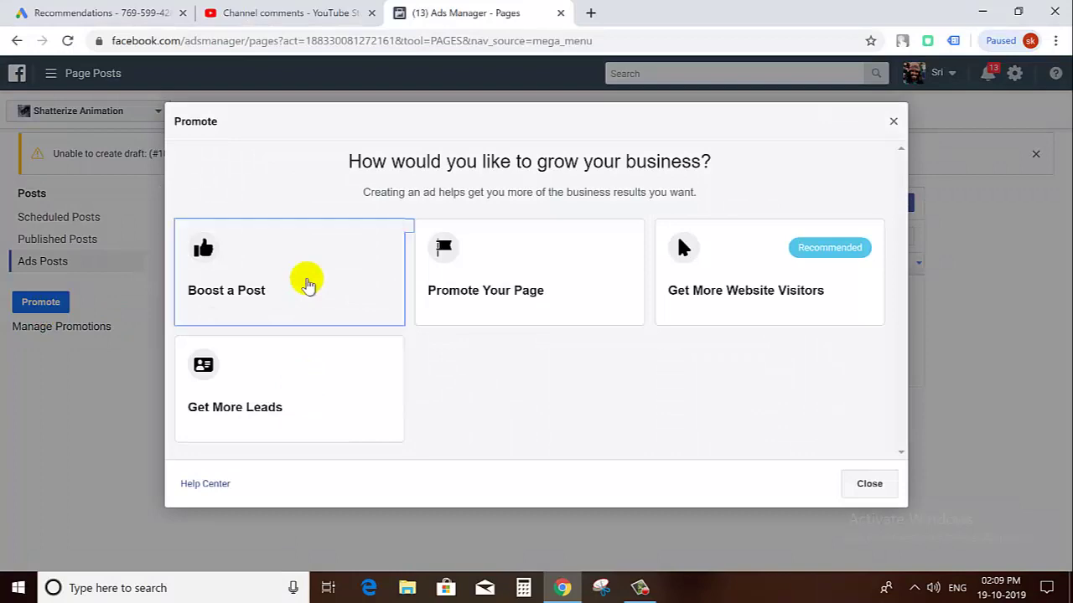
click(308, 284)
scroll(438, 331, down, 1)
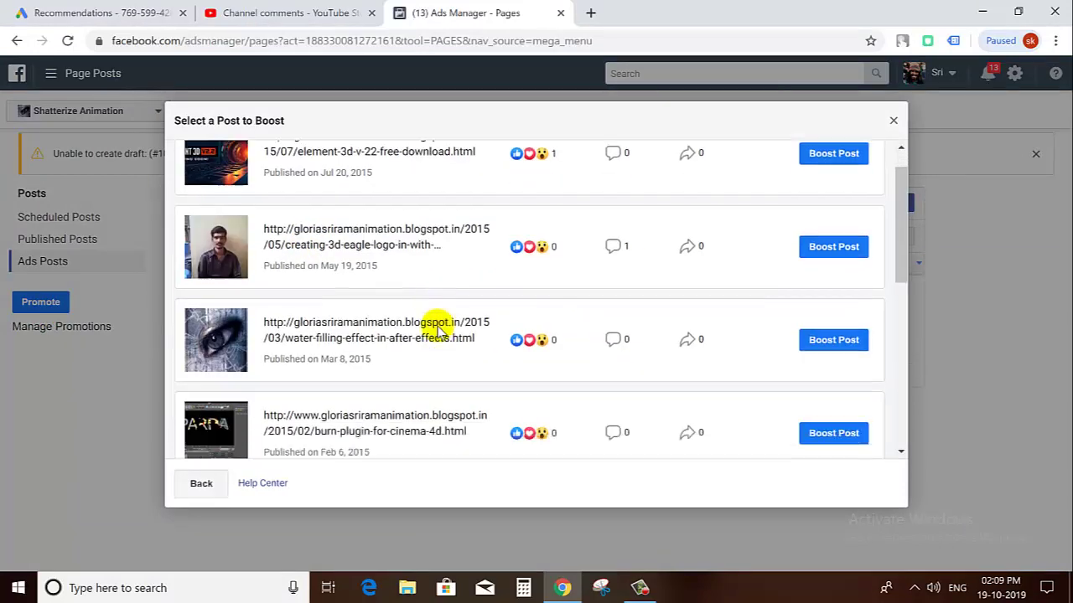
scroll(437, 331, down, 5)
scroll(438, 327, up, 5)
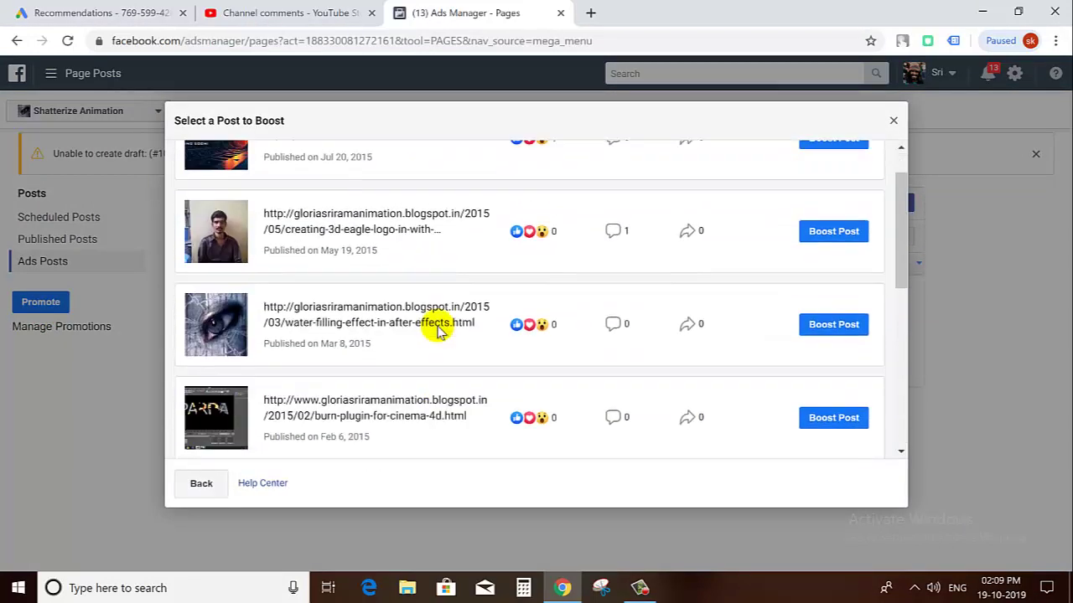
scroll(437, 328, down, 5)
click(532, 431)
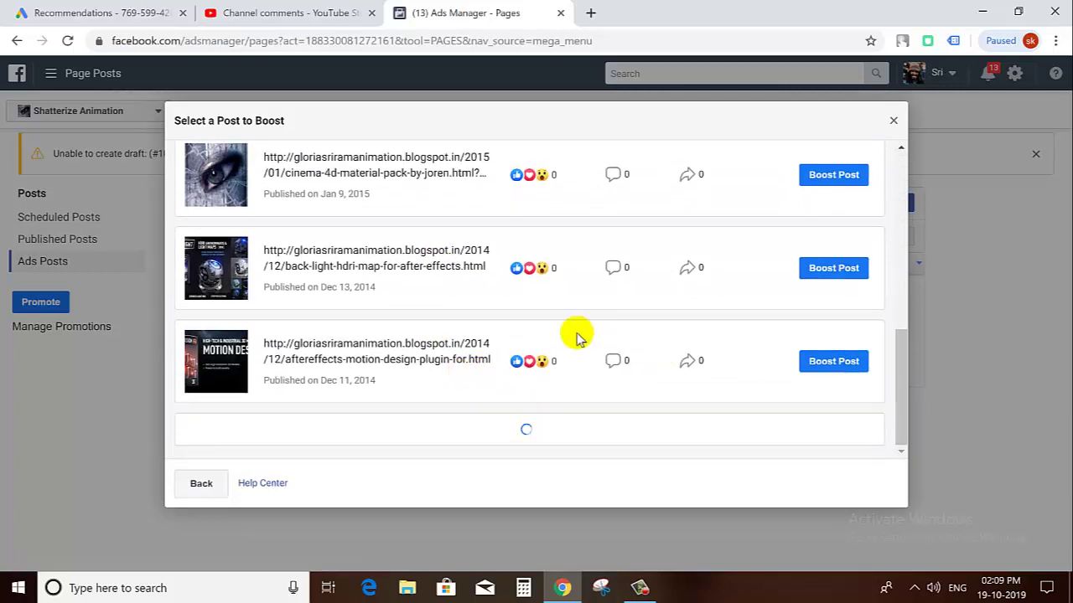
click(833, 267)
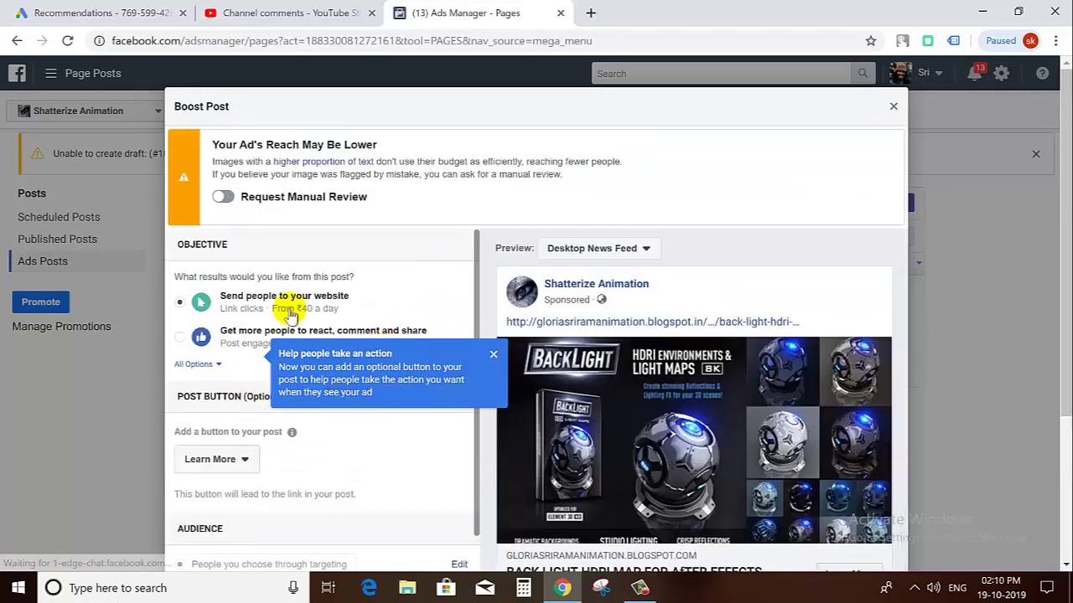
Set the boost objective to Get more people to react, comment and share, and the post button to Shop Now.
click(493, 356)
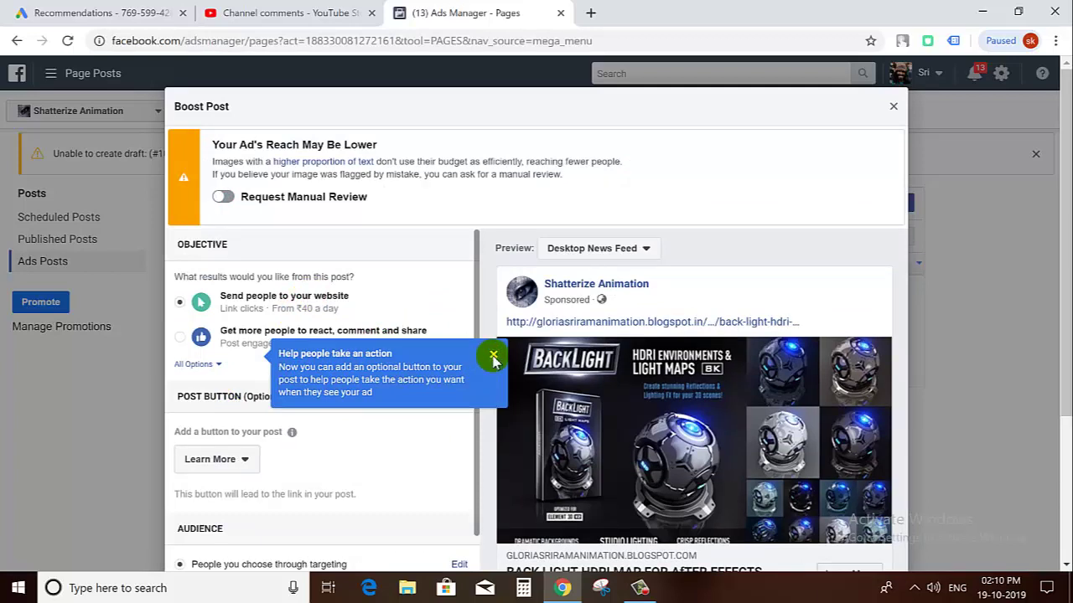
click(383, 331)
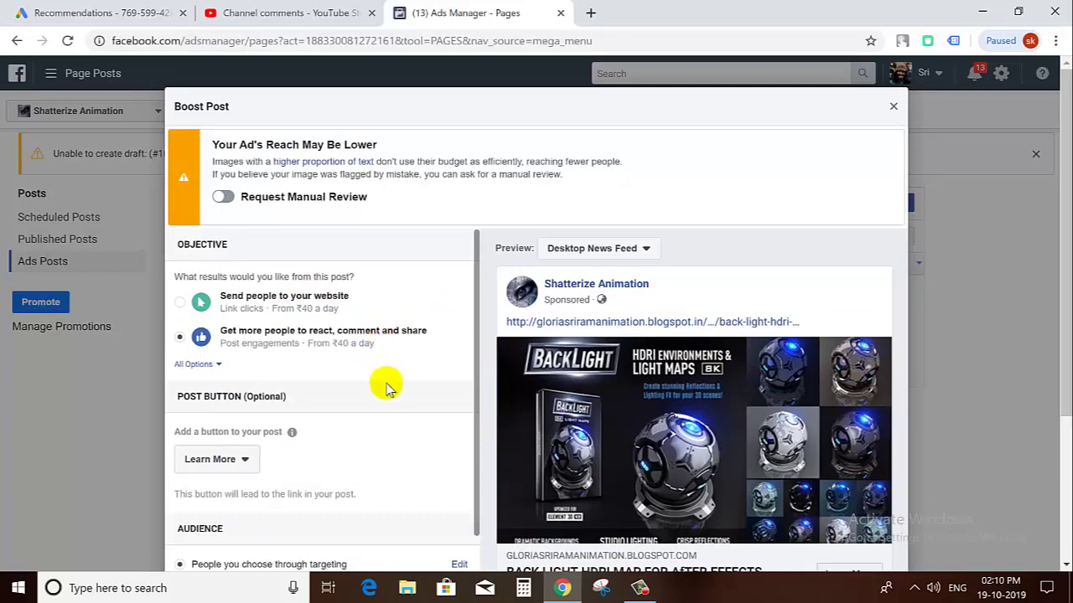
scroll(369, 383, down, 1)
click(205, 379)
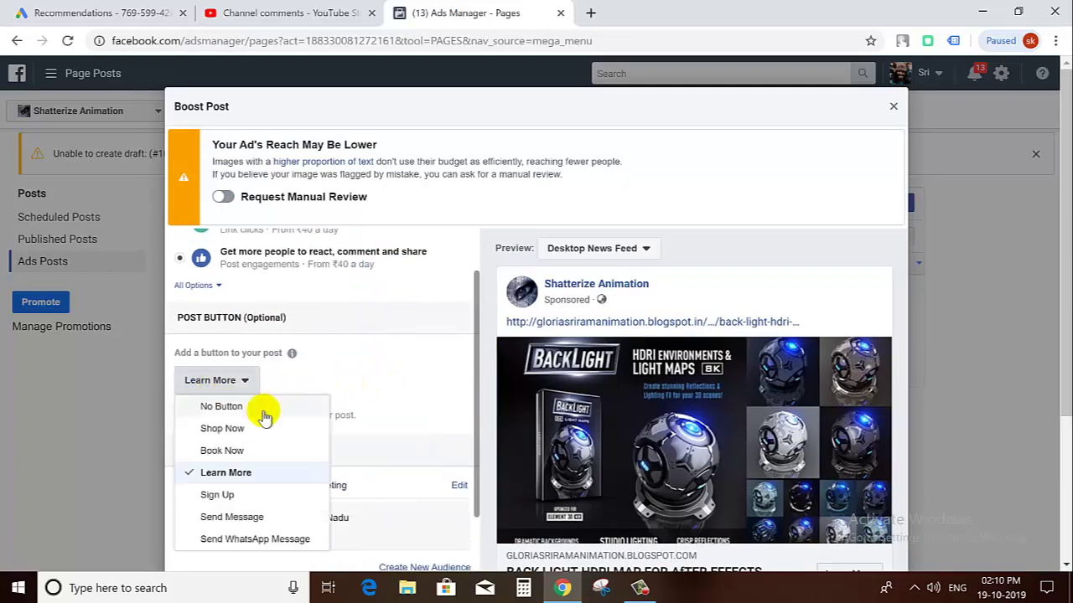
click(306, 427)
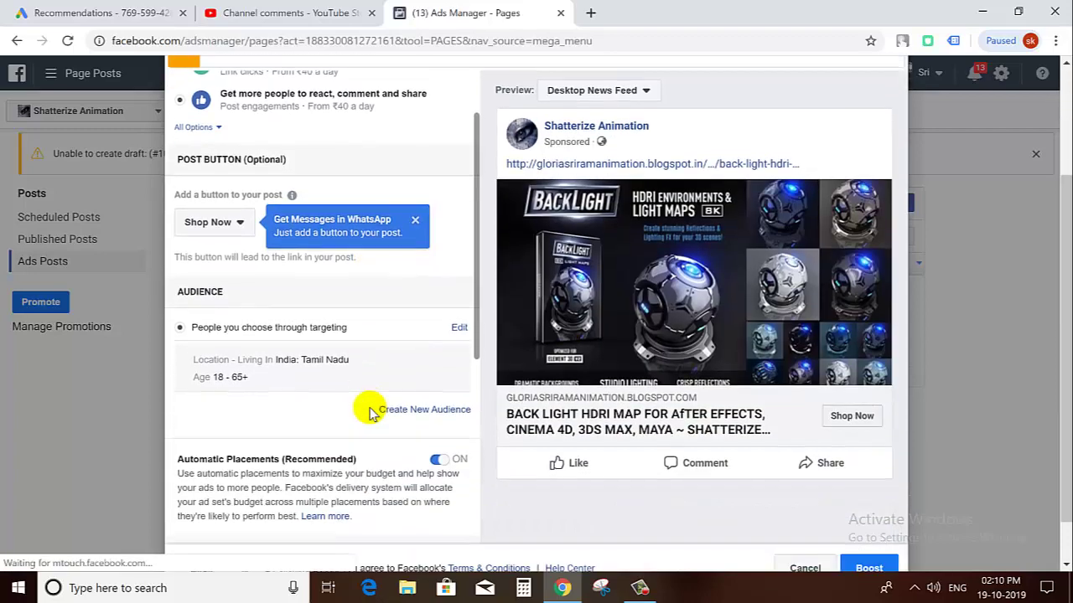
Review the boost's placements, duration, budget and audience targeting options, and cancel the ad without saving a draft.
scroll(333, 389, down, 5)
scroll(327, 396, down, 1)
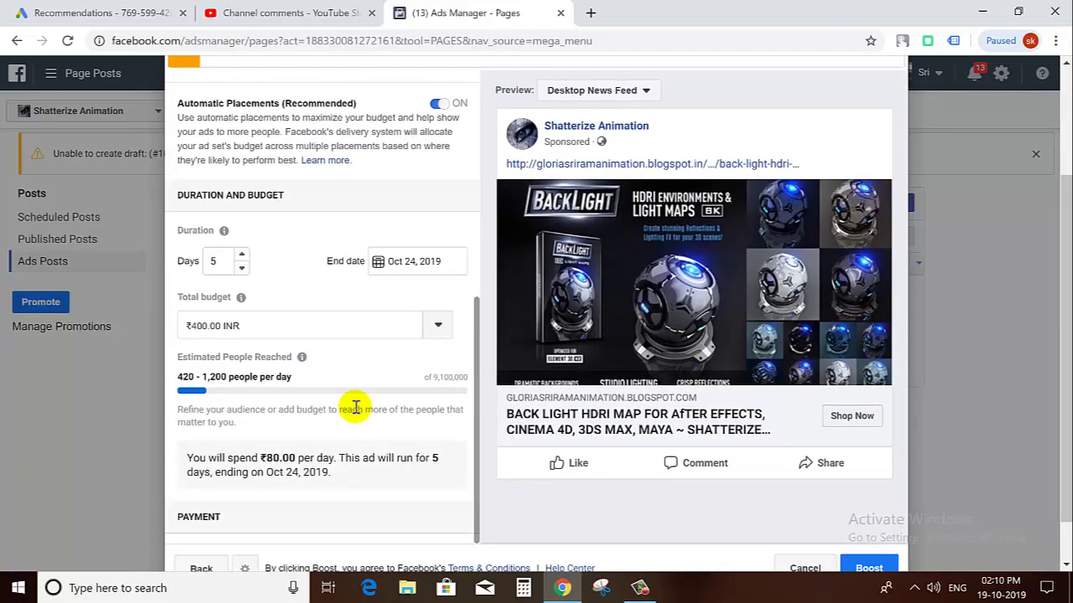
scroll(384, 474, up, 3)
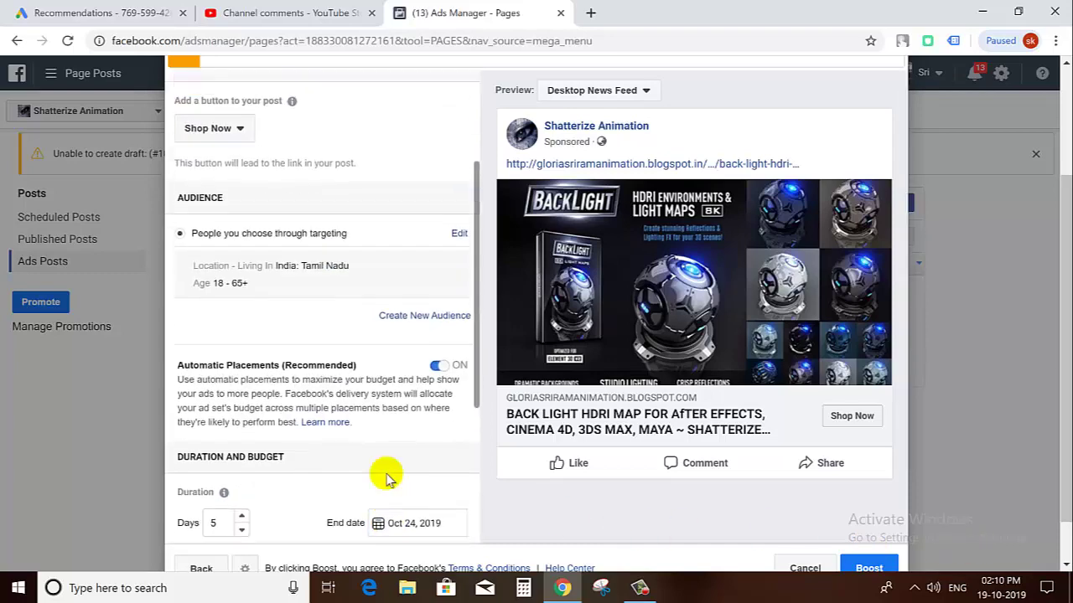
scroll(387, 479, up, 2)
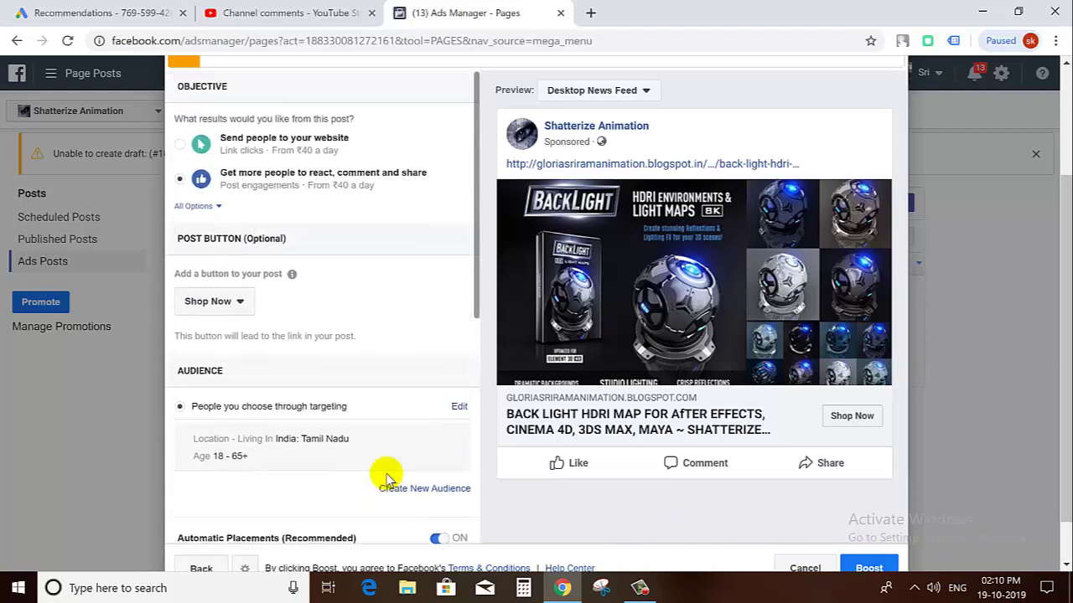
click(458, 412)
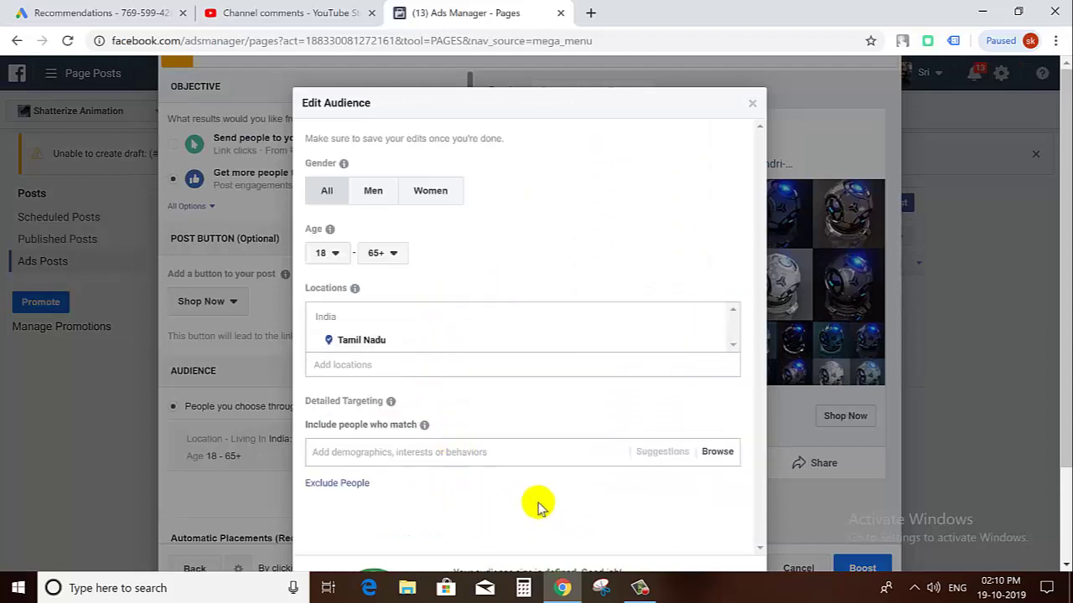
scroll(544, 495, down, 2)
click(697, 523)
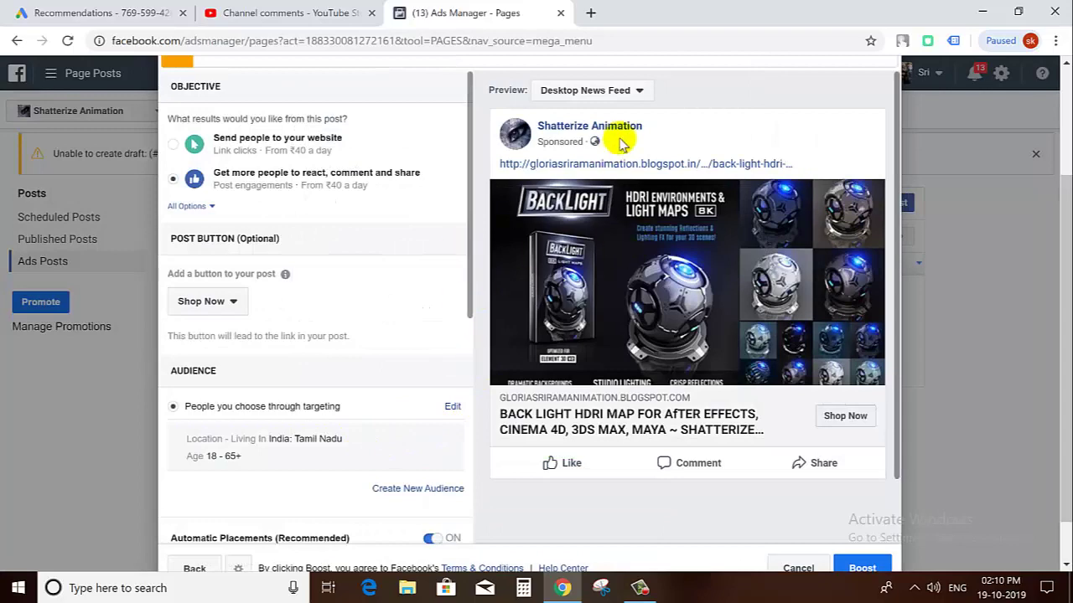
click(798, 567)
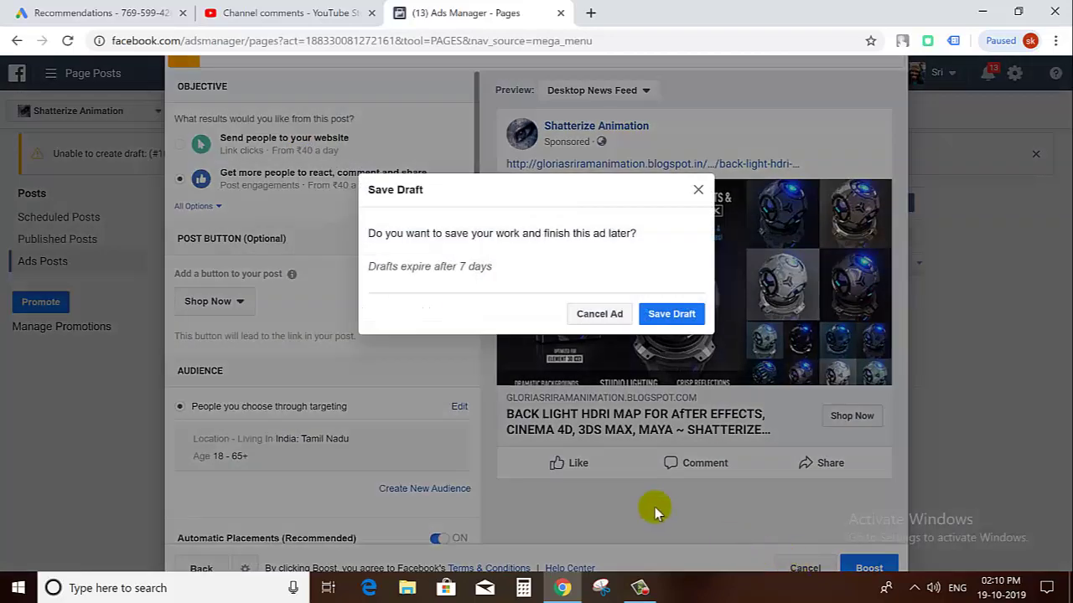
click(621, 324)
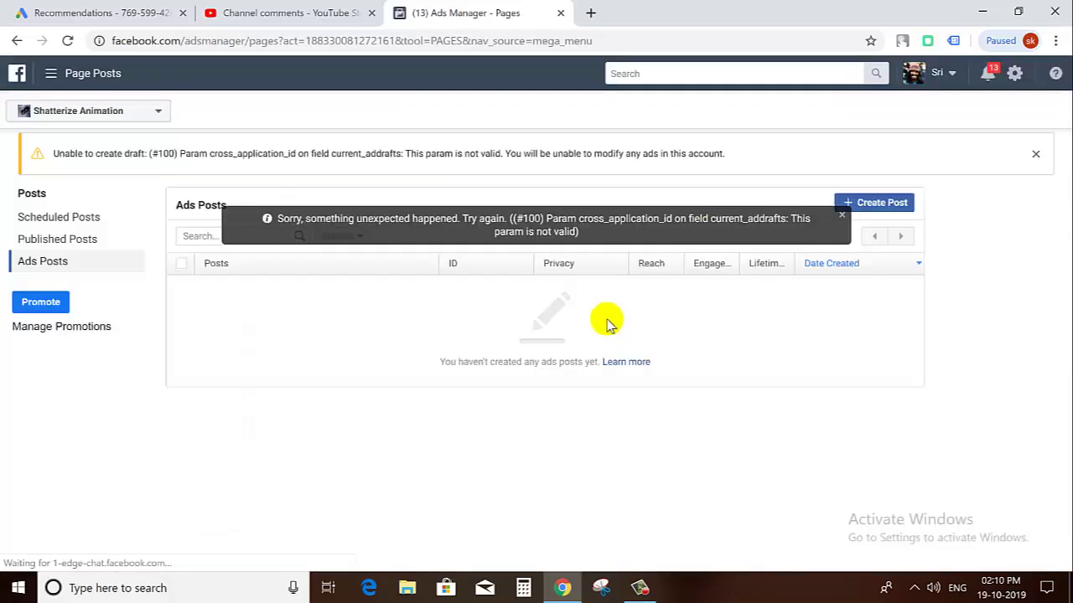
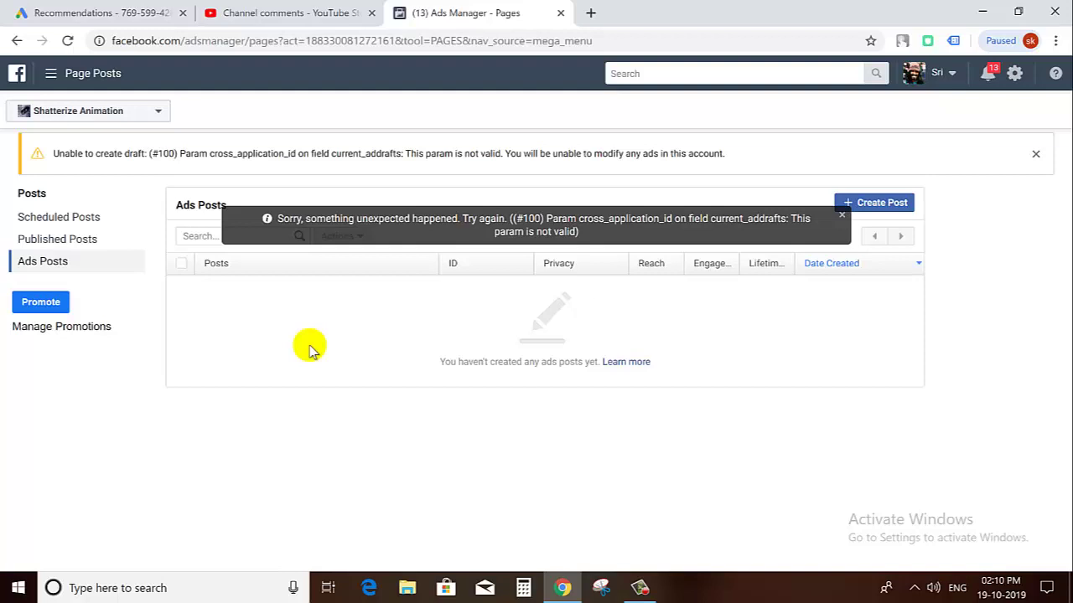
Start an unpublished page post of the Photo type with the purple stage image and the post text "Hi all".
click(880, 205)
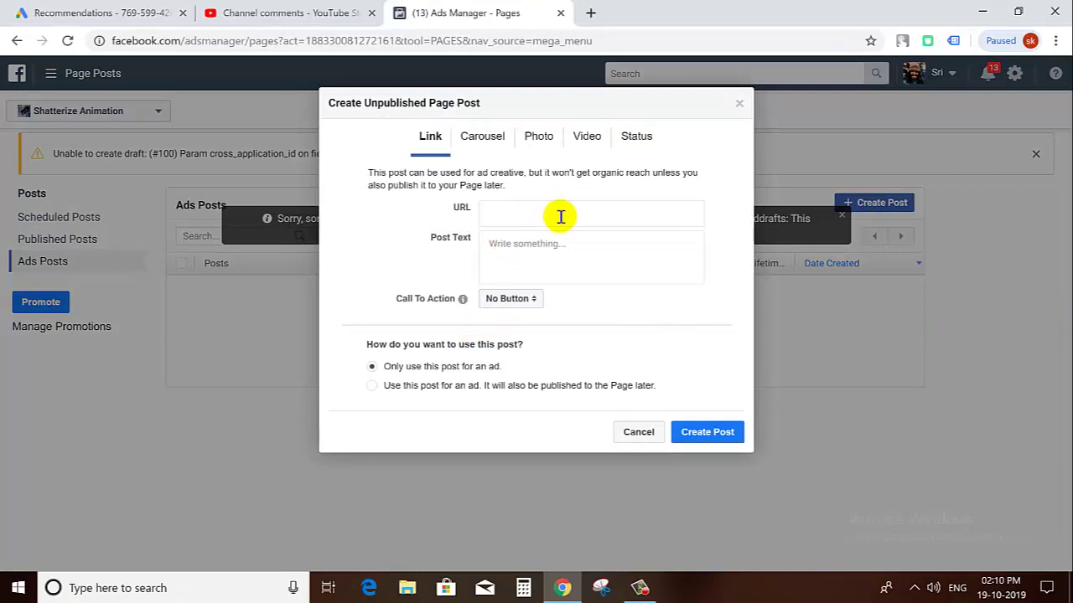
click(486, 137)
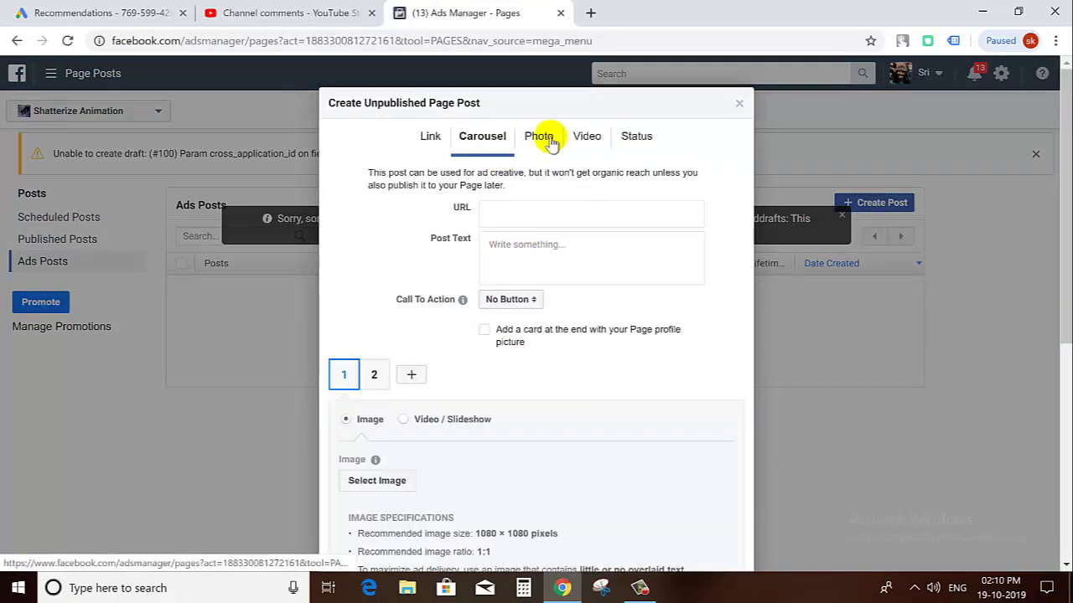
click(544, 137)
click(543, 218)
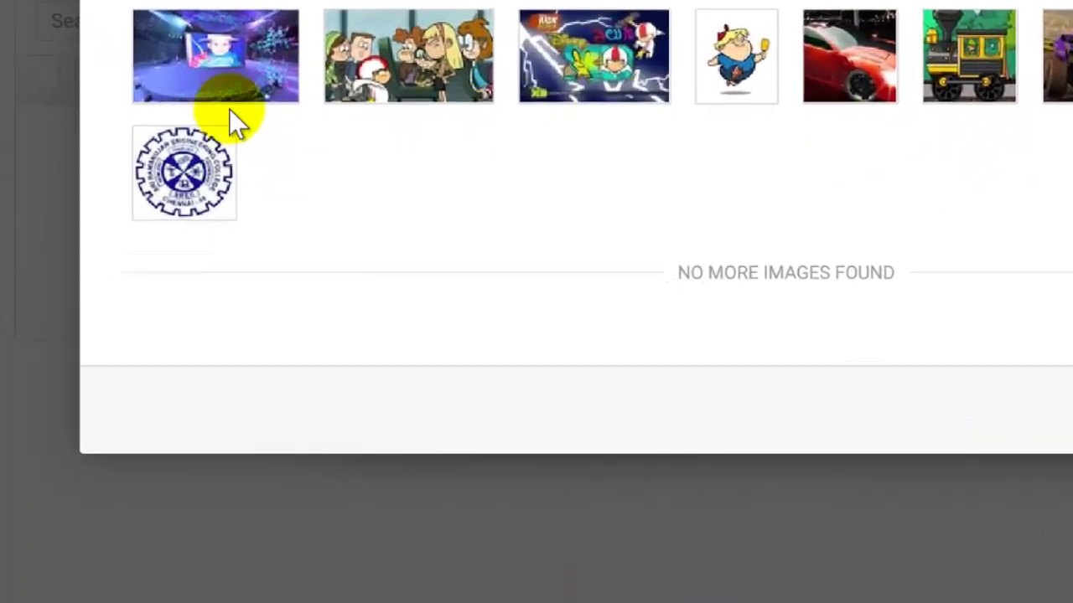
click(251, 67)
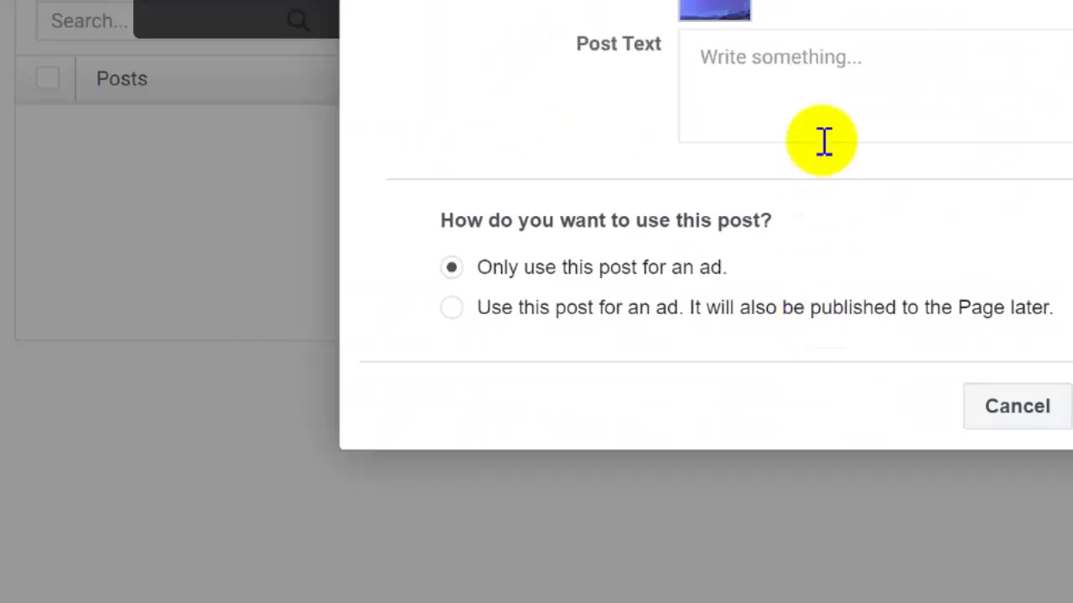
click(839, 81)
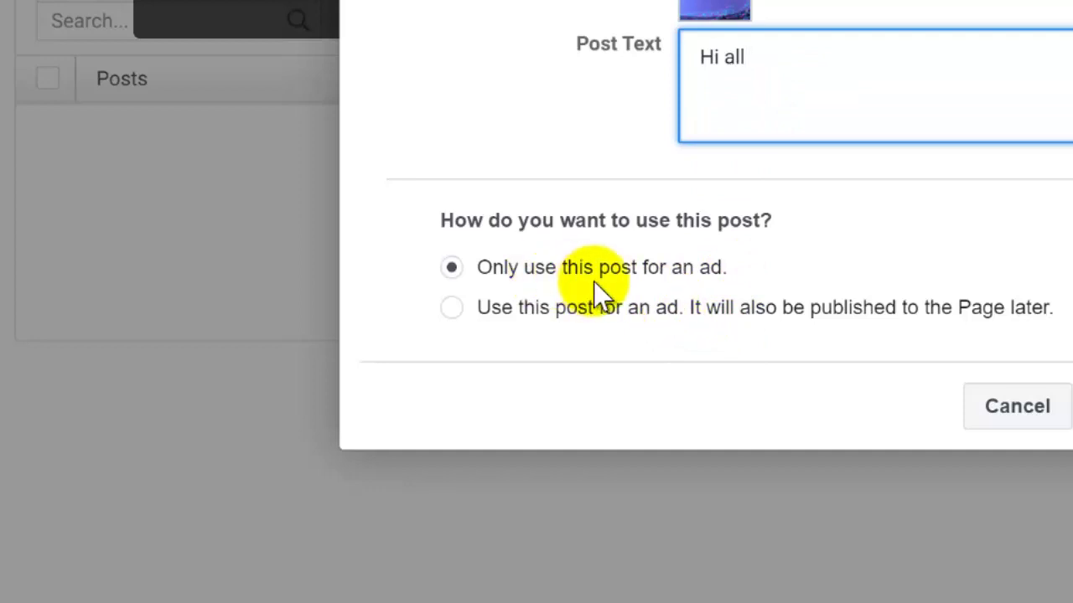
Set the post for ad use and publication to the Page, add Chennai as its targeted location, and create the post.
click(714, 327)
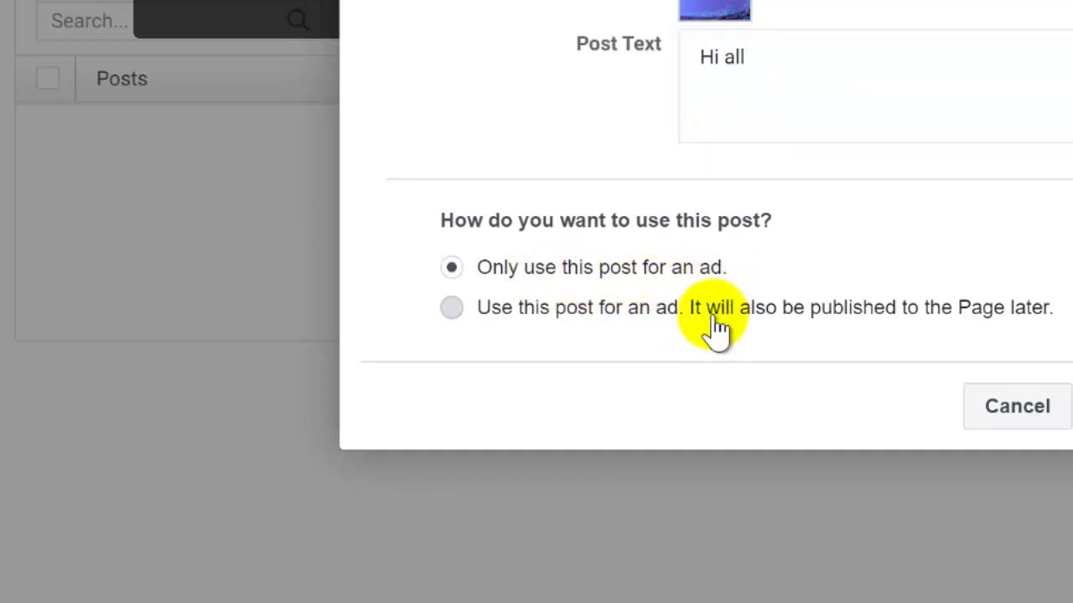
click(754, 466)
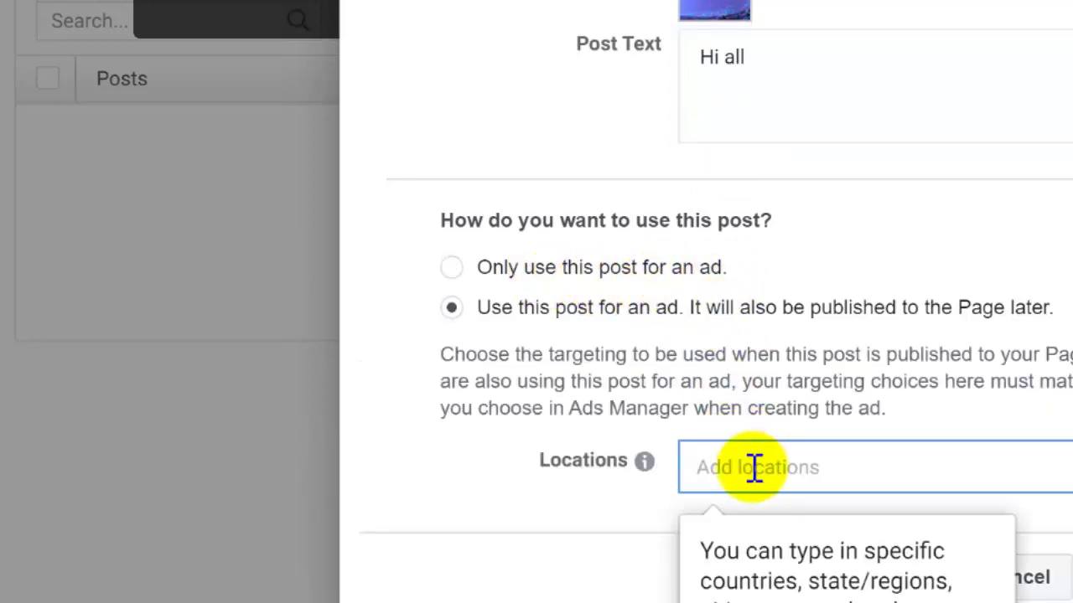
text(chennai)
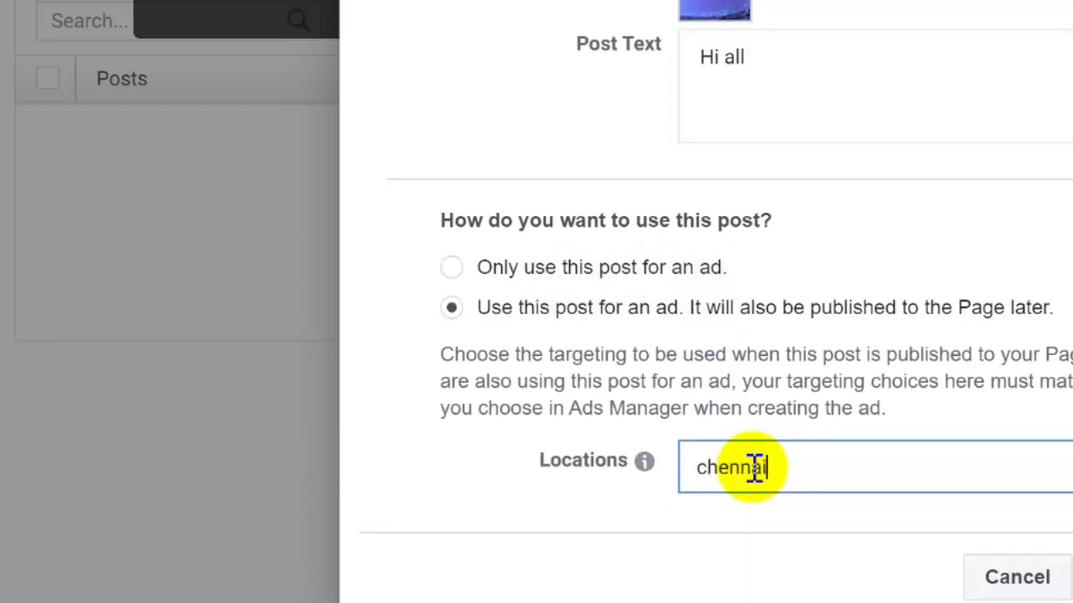
click(723, 517)
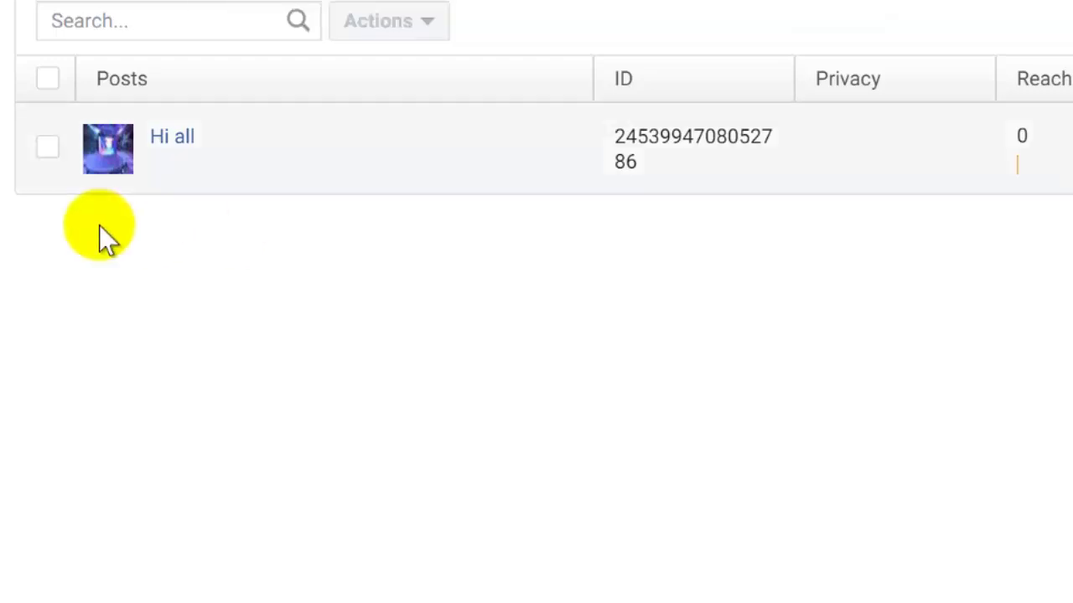
Select the "Hi all" ads post and look over the actions available for it, leaving the post selected.
click(48, 147)
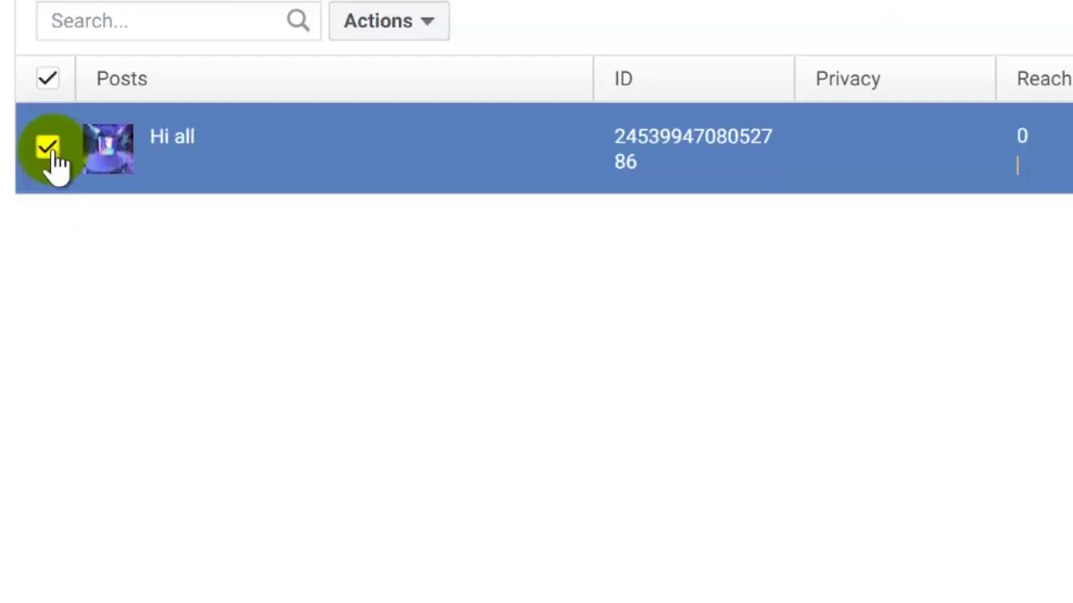
click(411, 25)
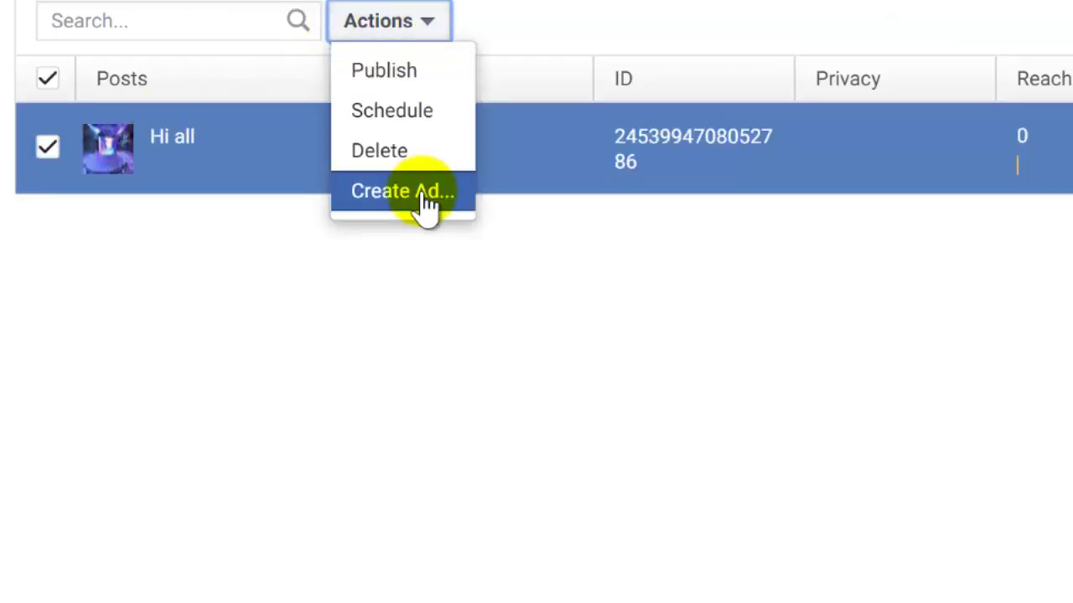
click(48, 146)
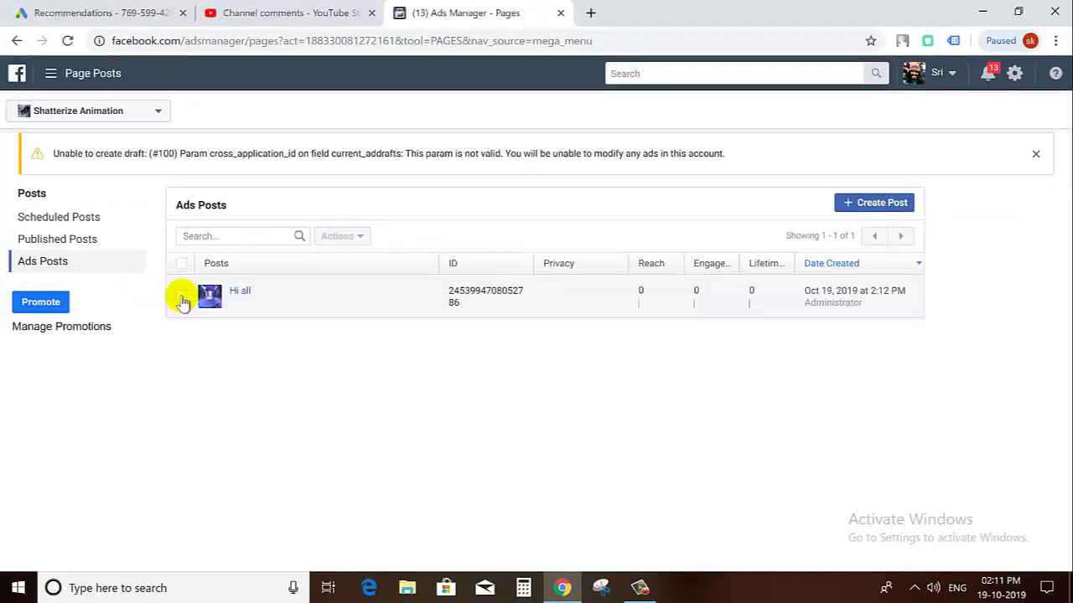
click(182, 298)
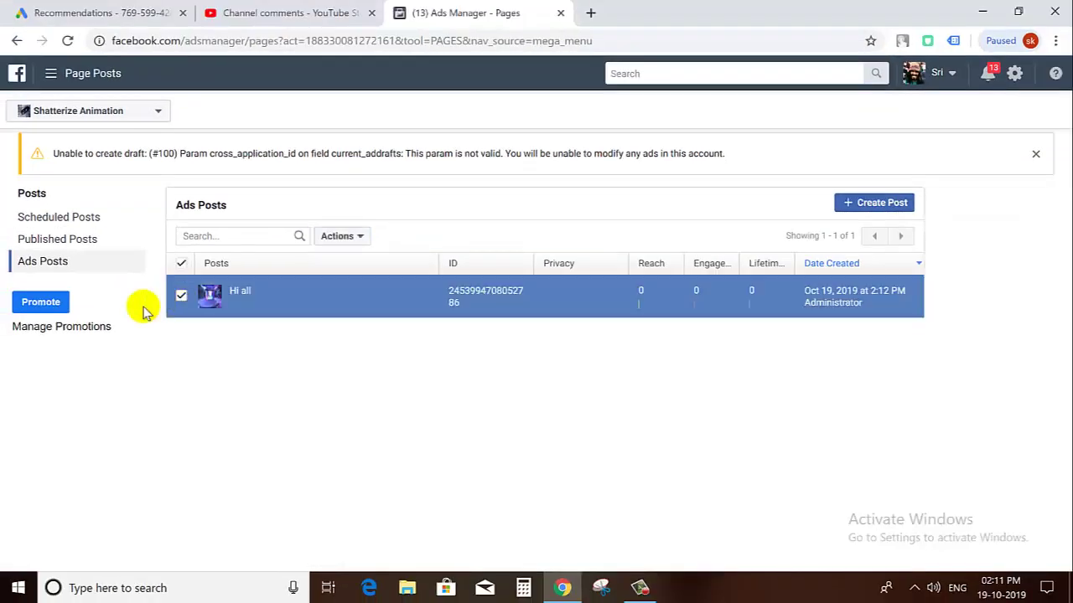
Look through the posts available under Boost a Post and return to the list of promotion goals.
click(41, 302)
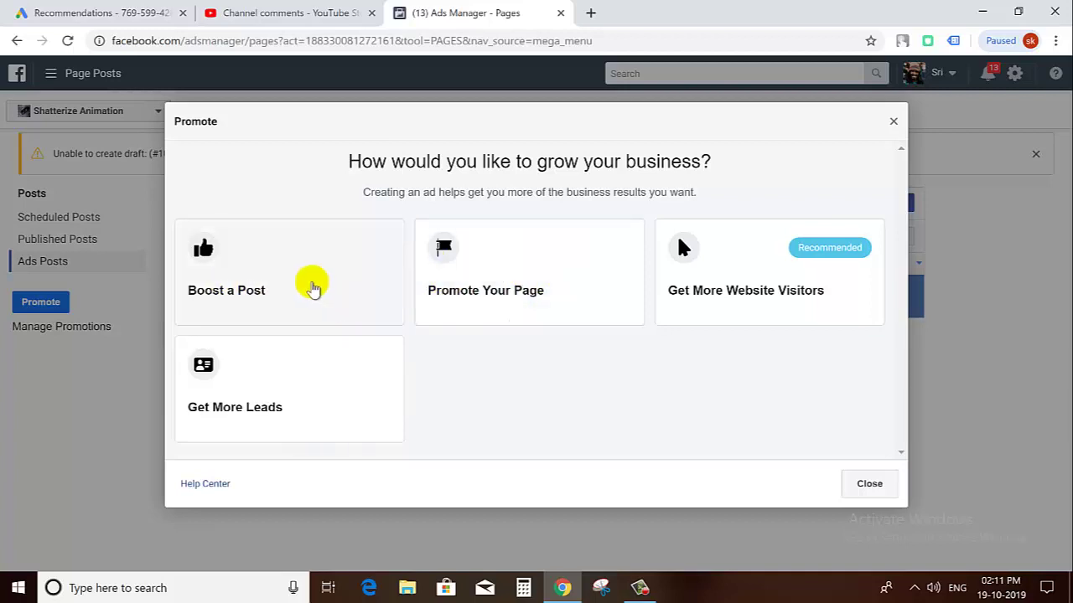
click(311, 287)
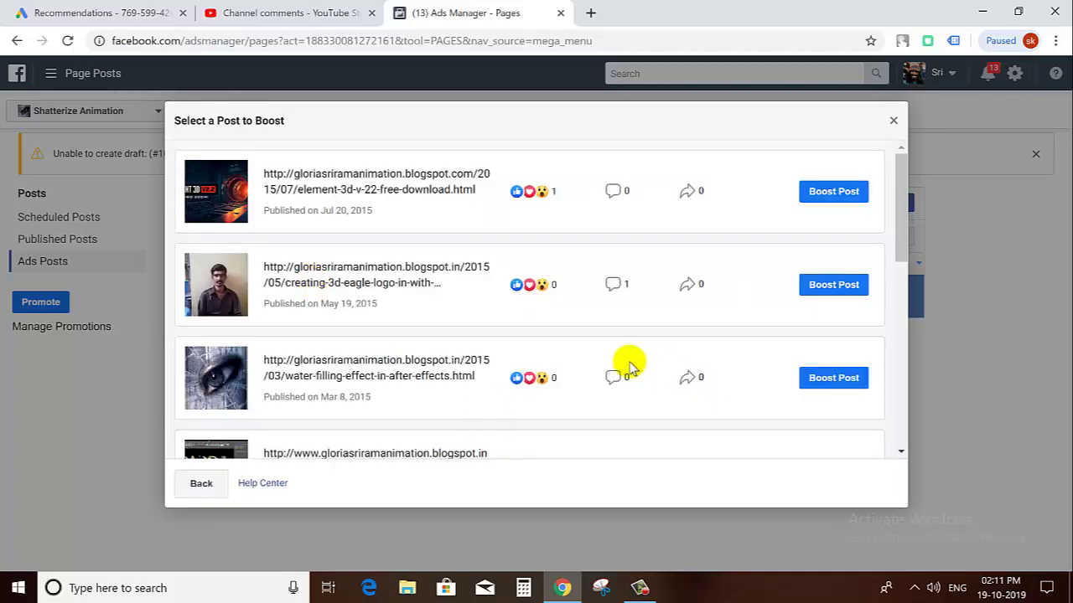
scroll(628, 365, down, 5)
scroll(629, 365, down, 4)
scroll(629, 365, up, 8)
scroll(628, 365, down, 5)
click(198, 486)
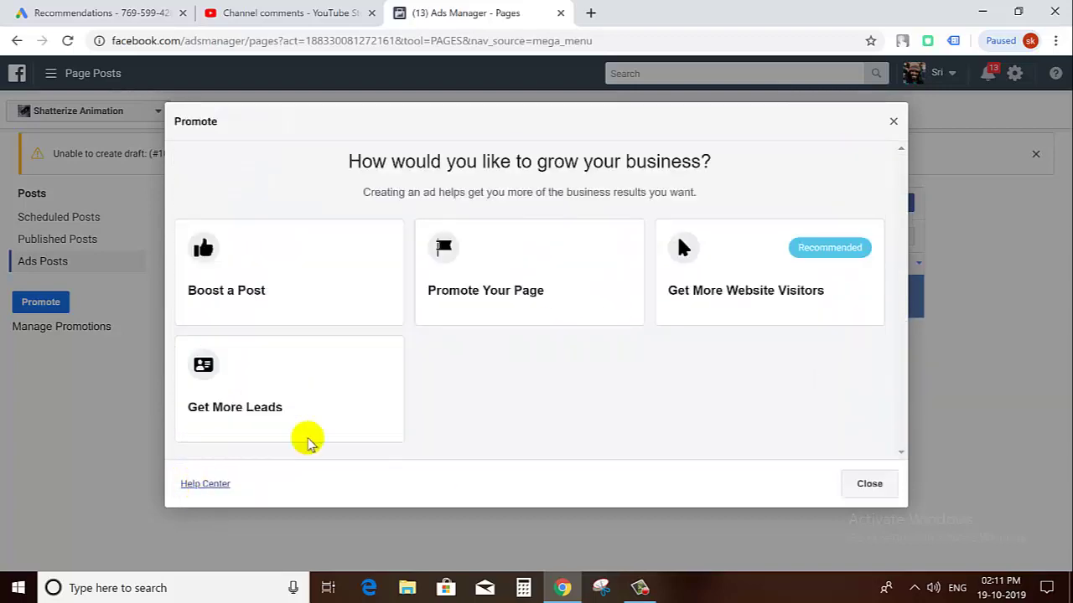
Open the Promote Your Page form, review its creative, audience and budget sections, and inspect the ad image's crop without changing it.
click(493, 310)
scroll(429, 381, down, 8)
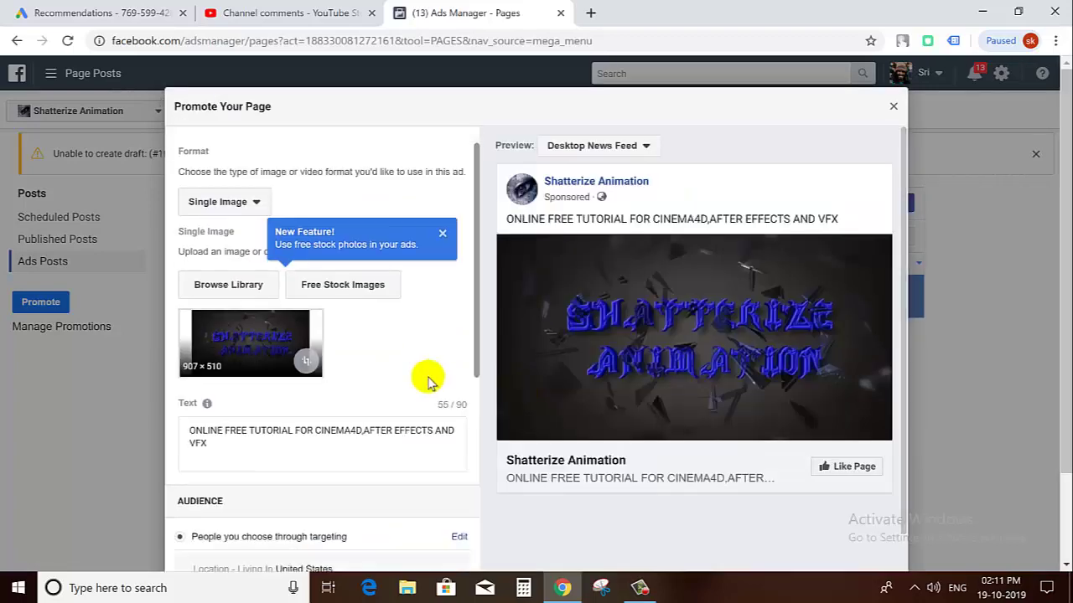
scroll(712, 478, down, 2)
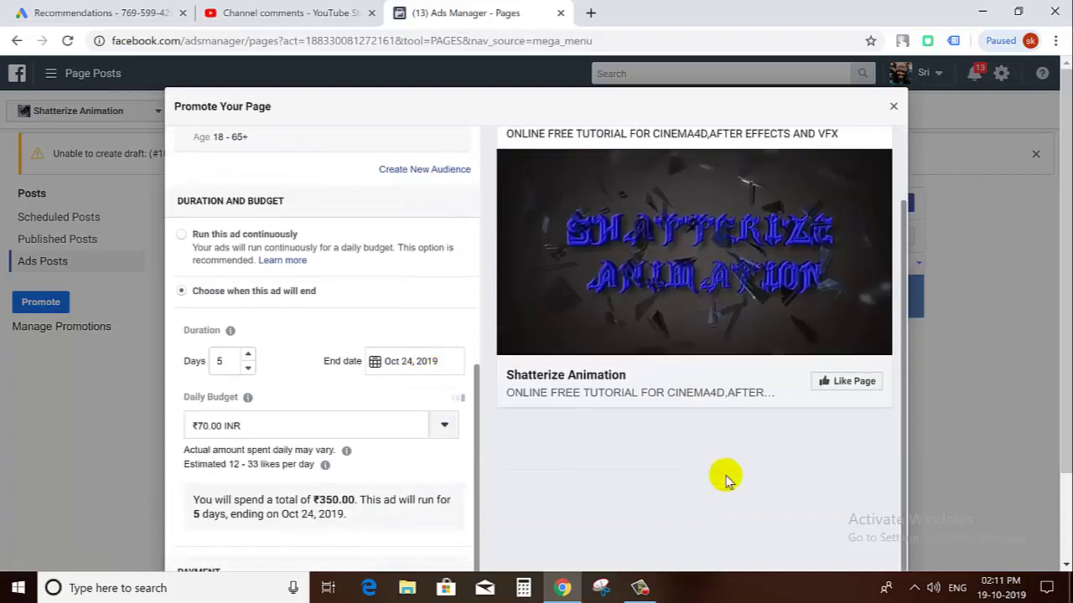
scroll(402, 442, up, 4)
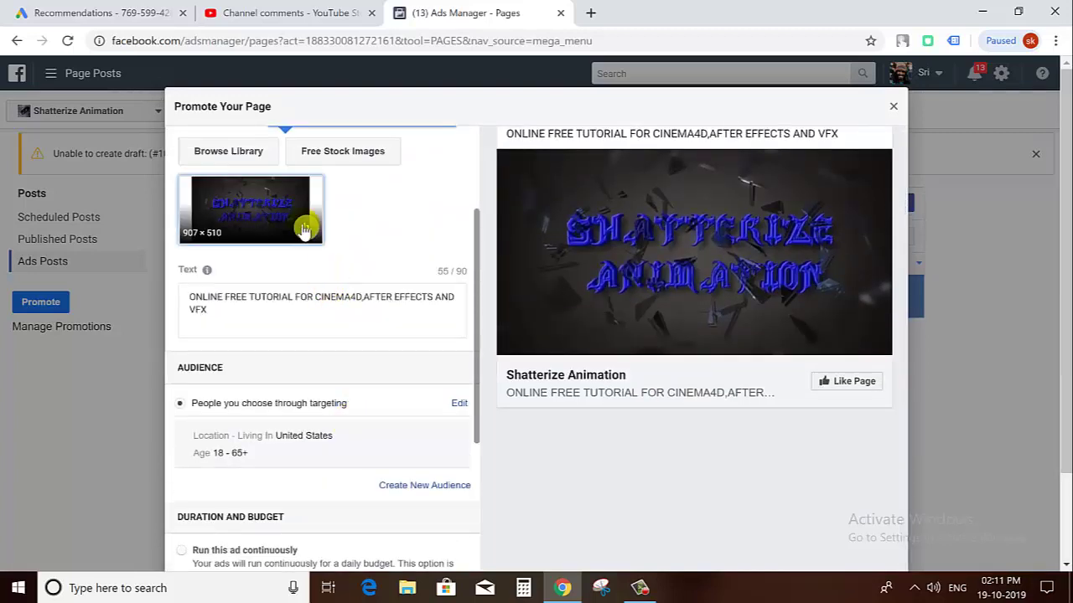
click(306, 227)
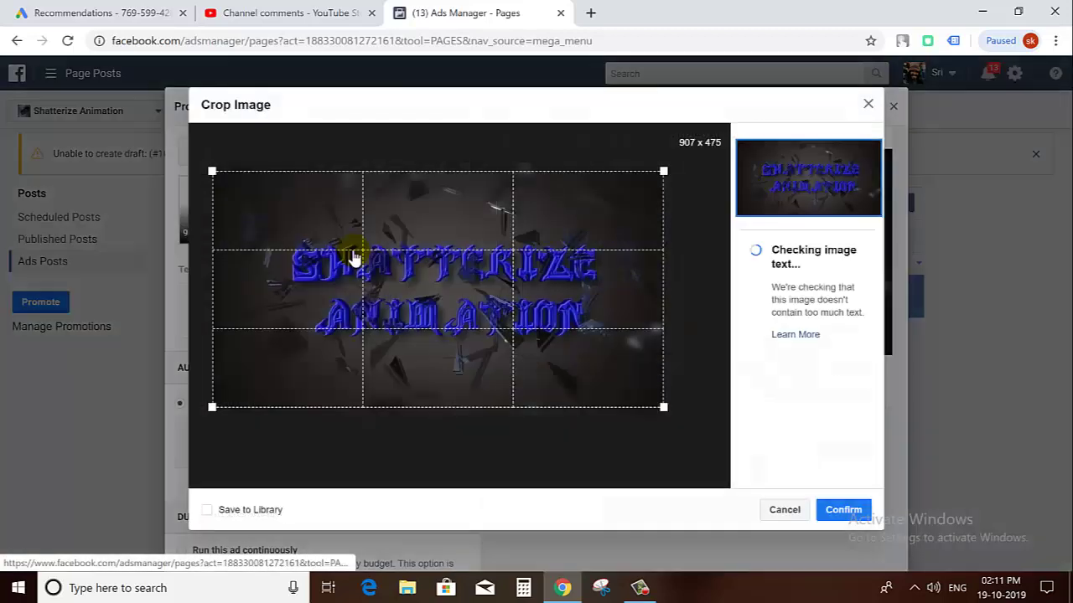
click(784, 509)
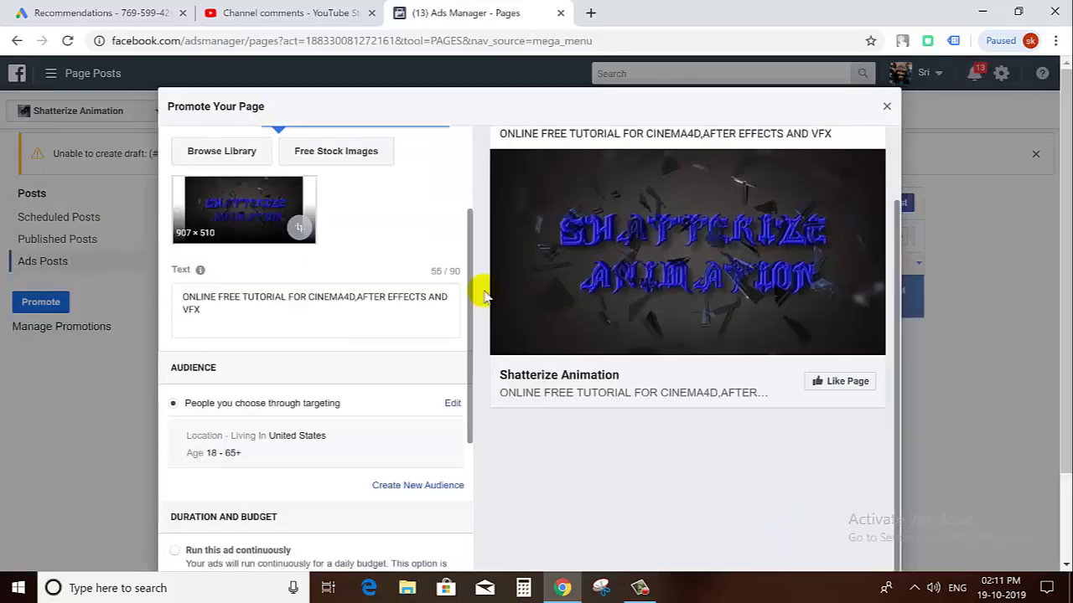
scroll(478, 287, up, 3)
click(433, 268)
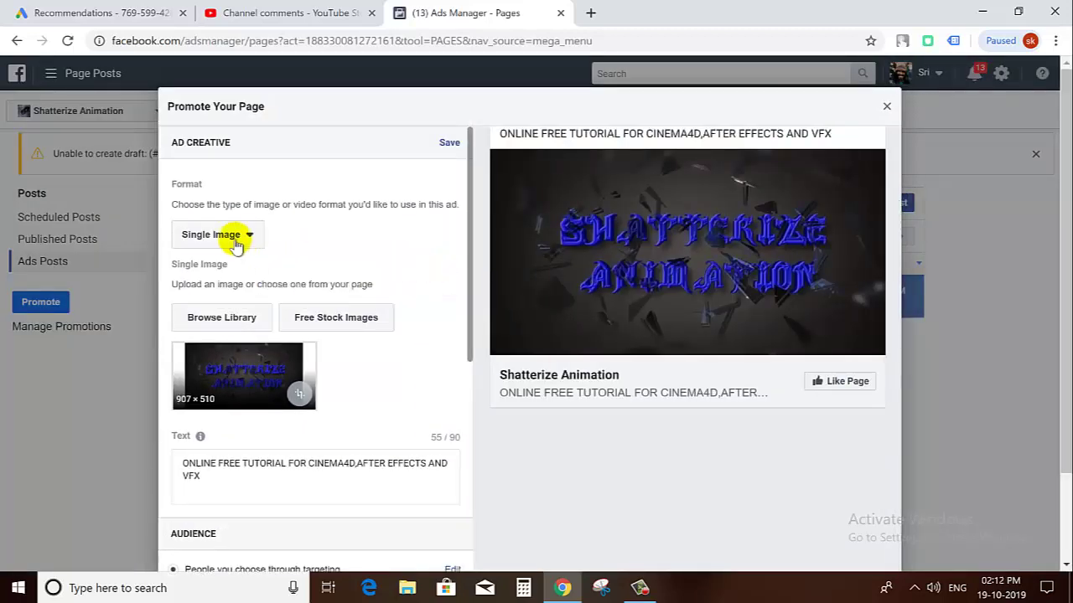
Replace the page ad's image with the "untitled" 1366 × 768 stage image from the account's image library.
click(239, 319)
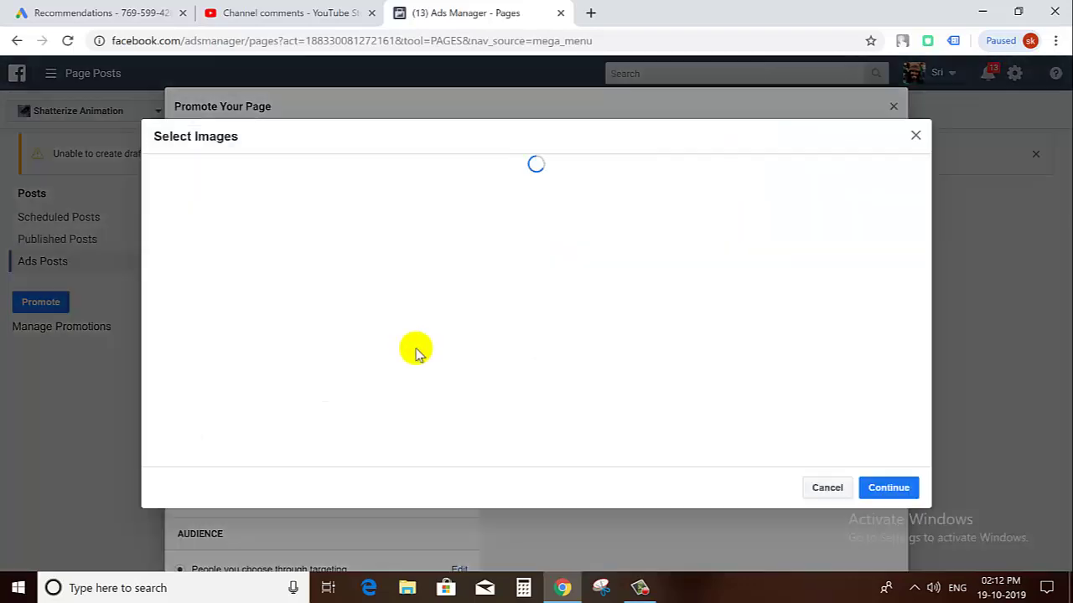
scroll(287, 391, down, 1)
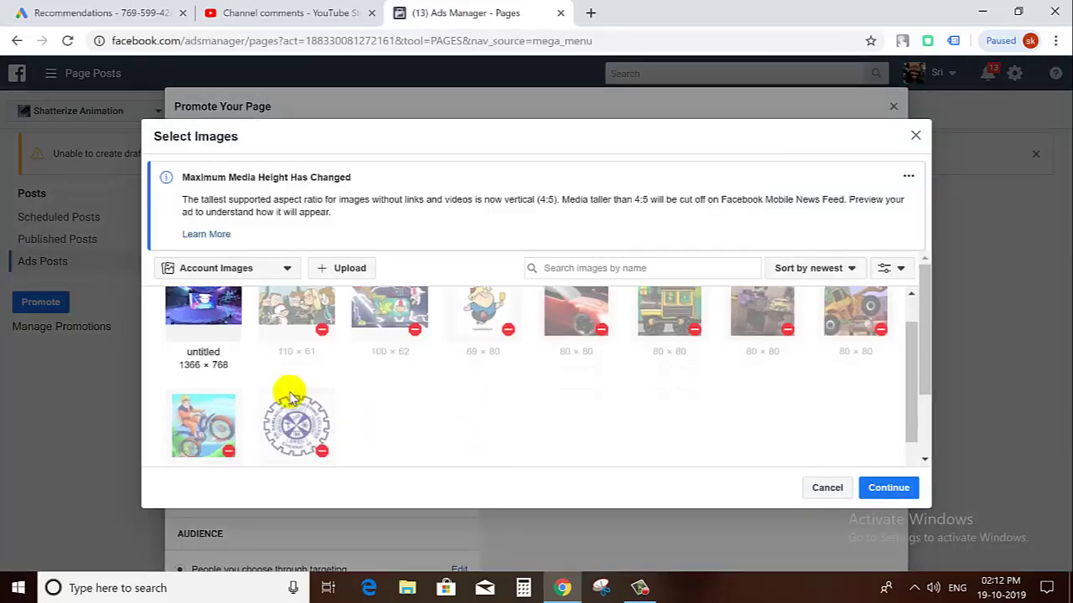
click(880, 487)
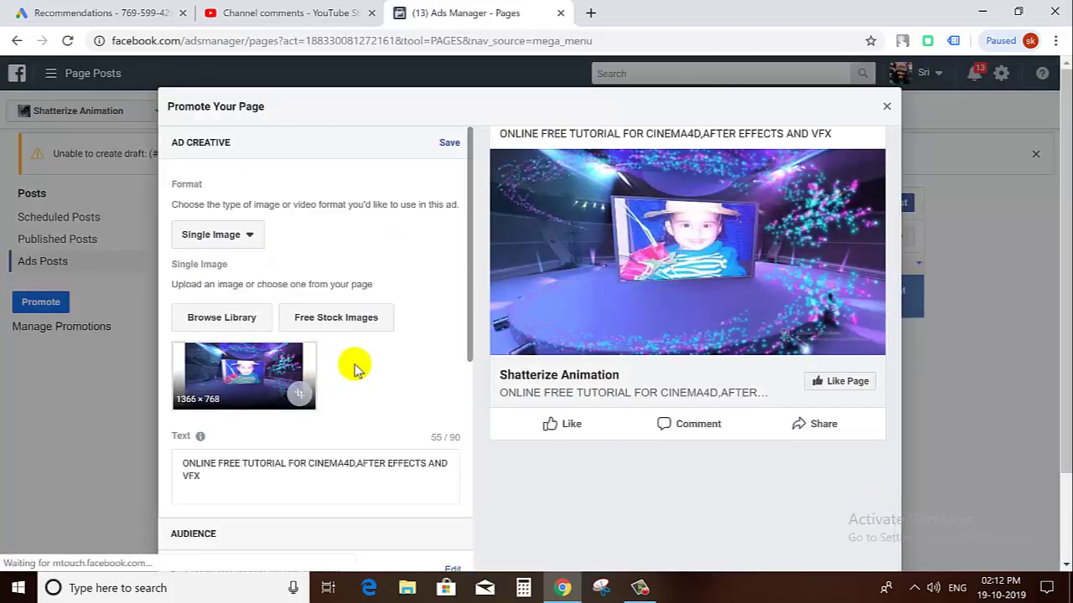
Set the page promotion's daily budget to ₹10 and check the spending and end-date summary below it.
scroll(377, 364, down, 4)
scroll(383, 472, down, 2)
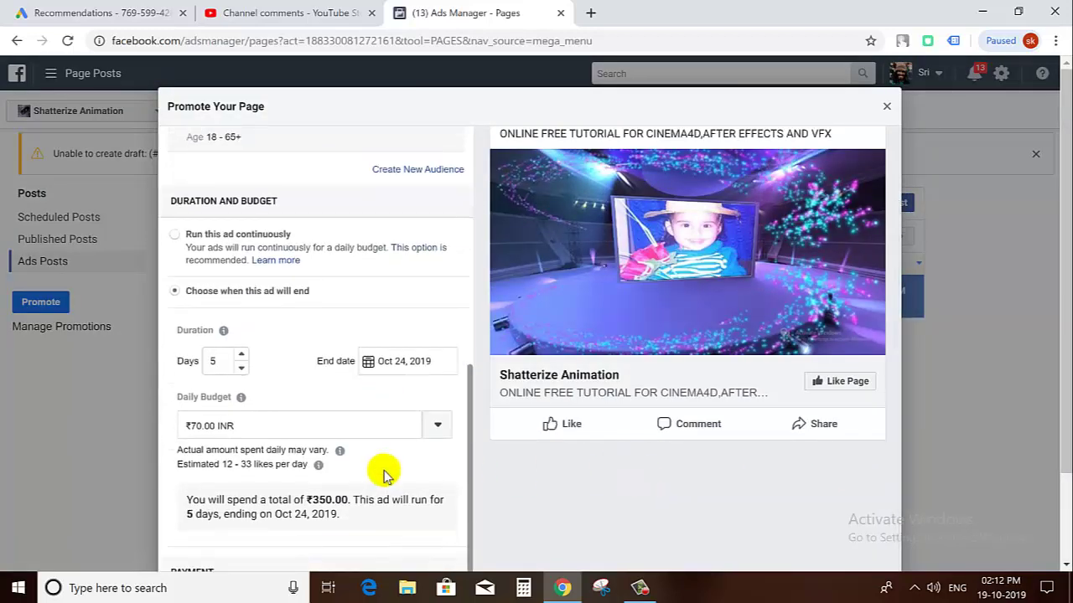
scroll(637, 479, down, 3)
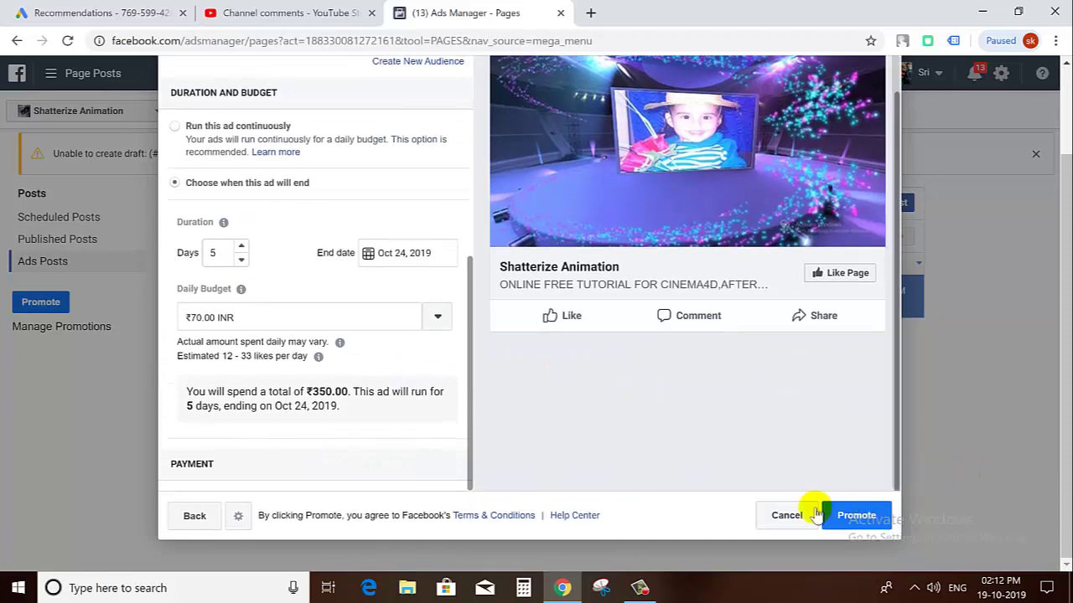
click(340, 324)
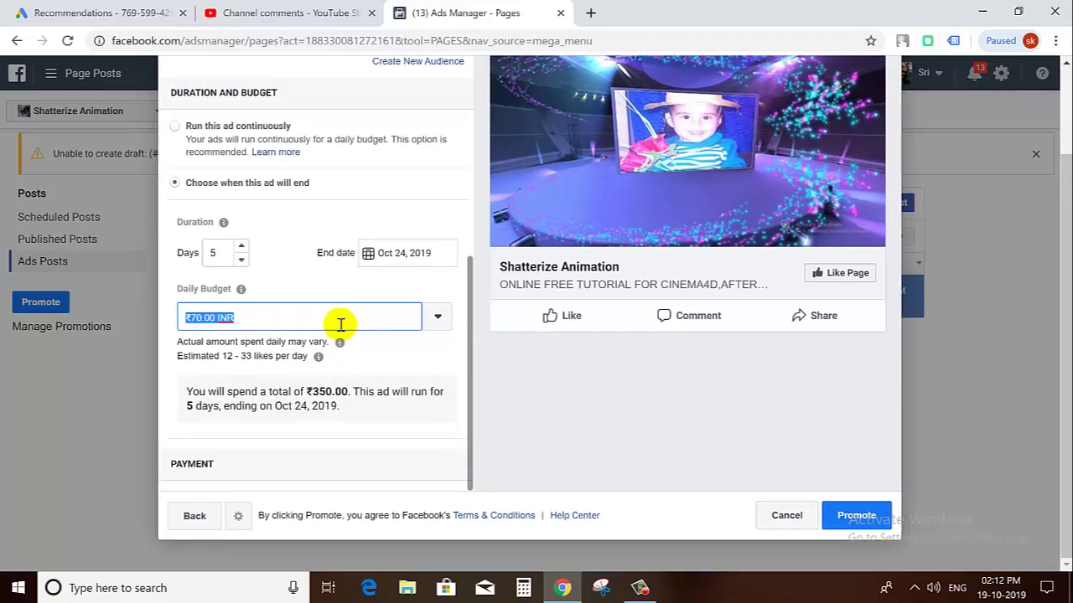
text(10)
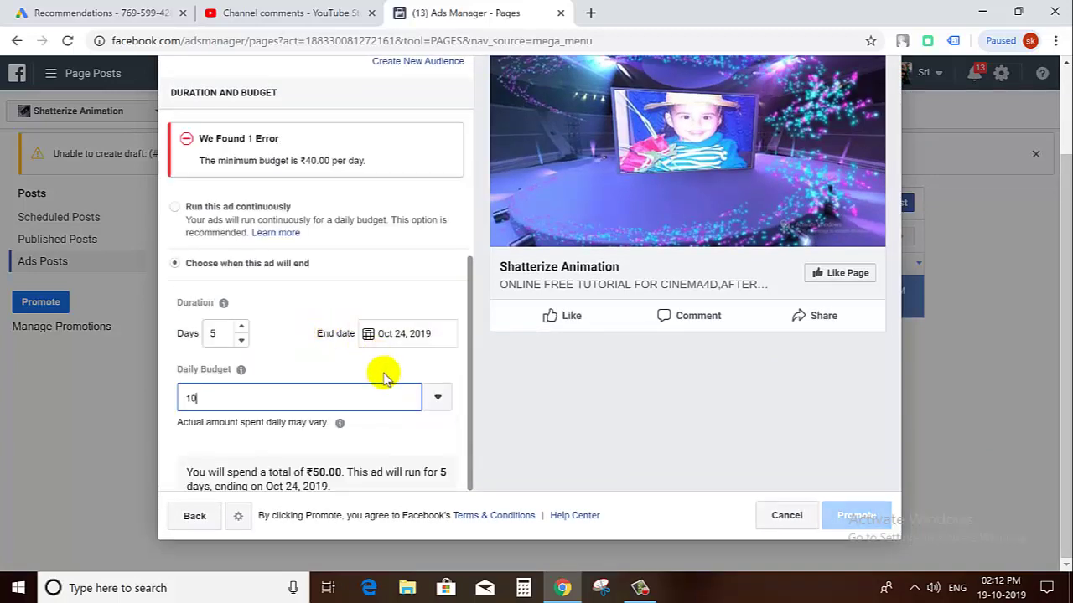
click(378, 372)
scroll(425, 455, down, 1)
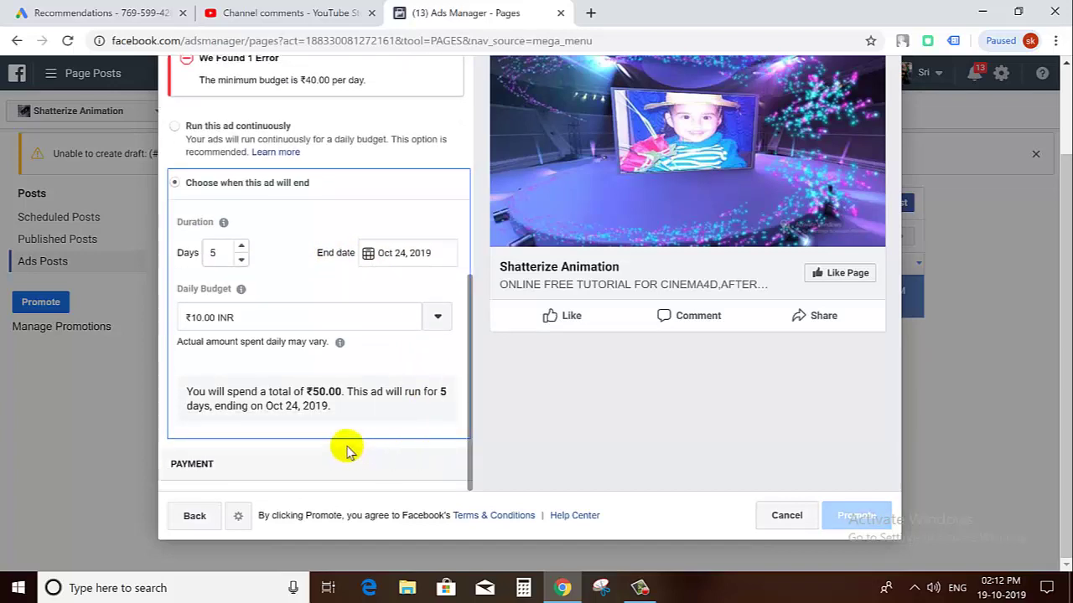
drag(351, 392, 439, 391)
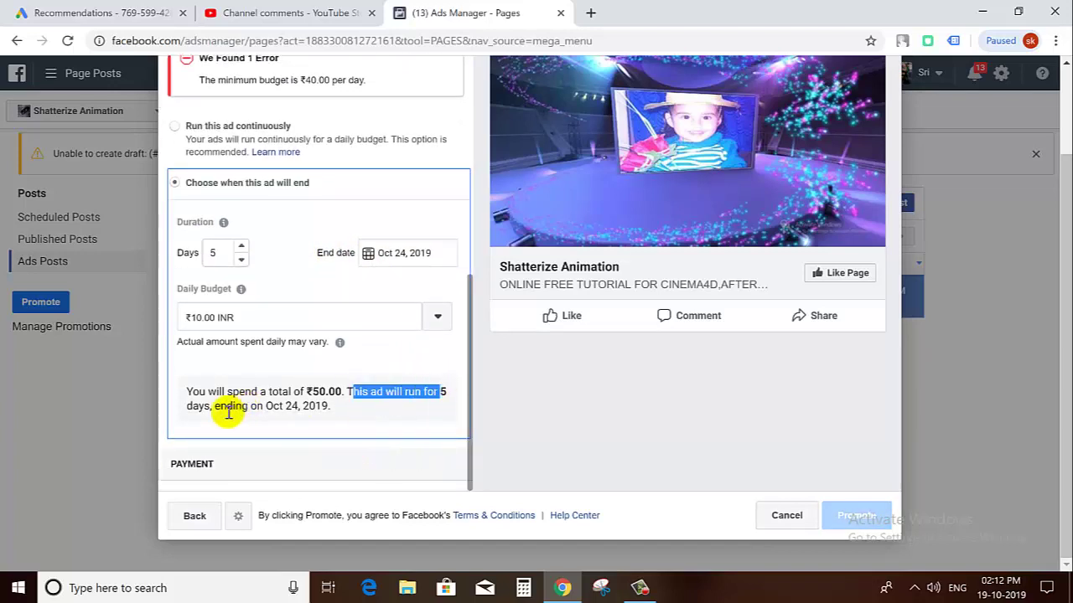
drag(248, 406, 328, 407)
click(385, 425)
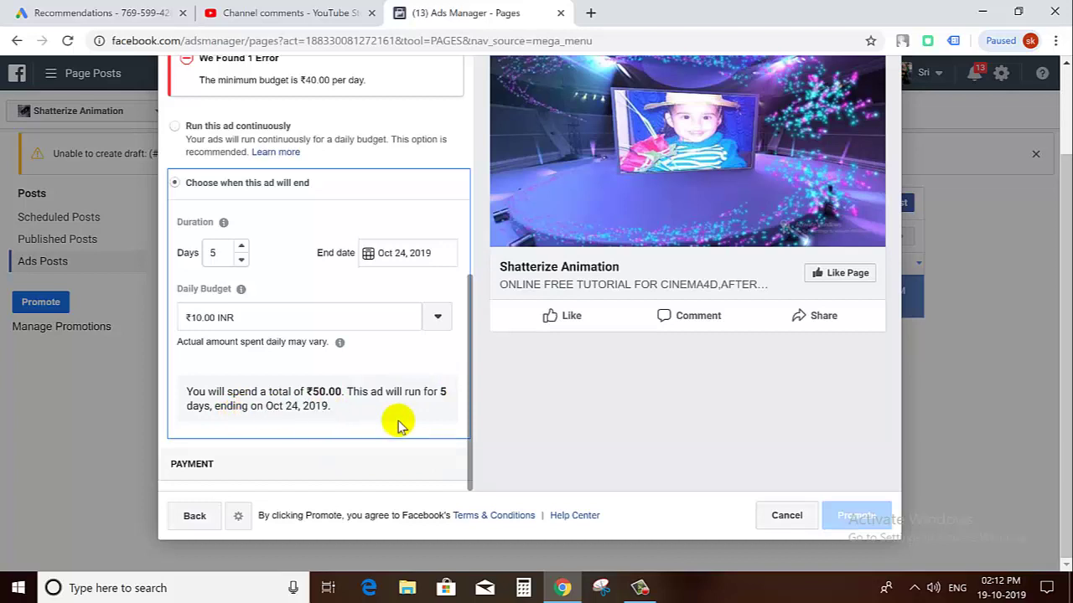
Extend the page promotion's duration to 19 days and check the updated spending summary.
scroll(398, 425, up, 3)
scroll(400, 419, down, 1)
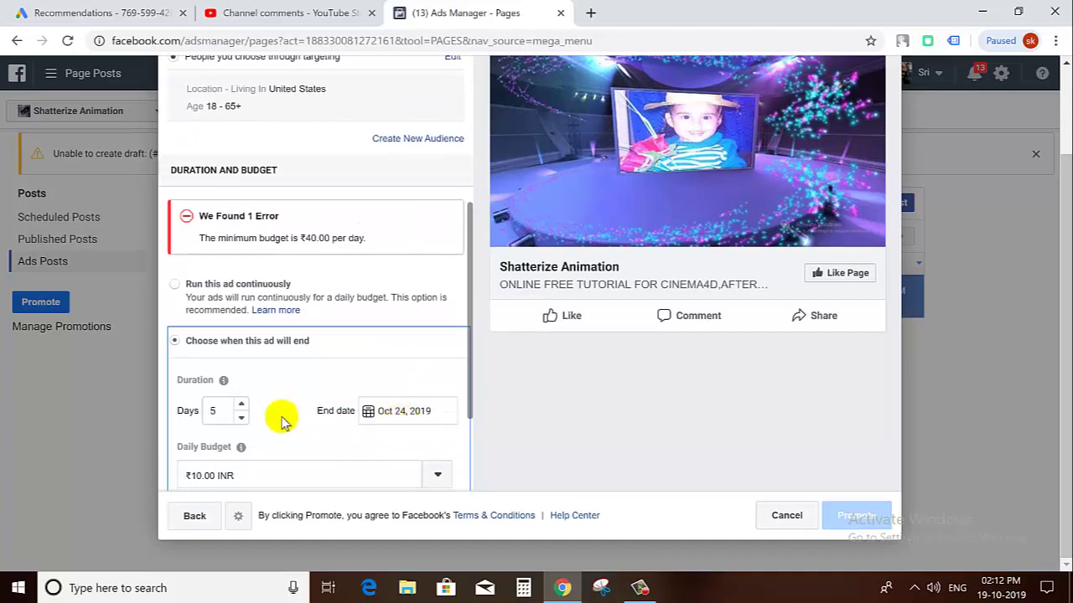
click(242, 408)
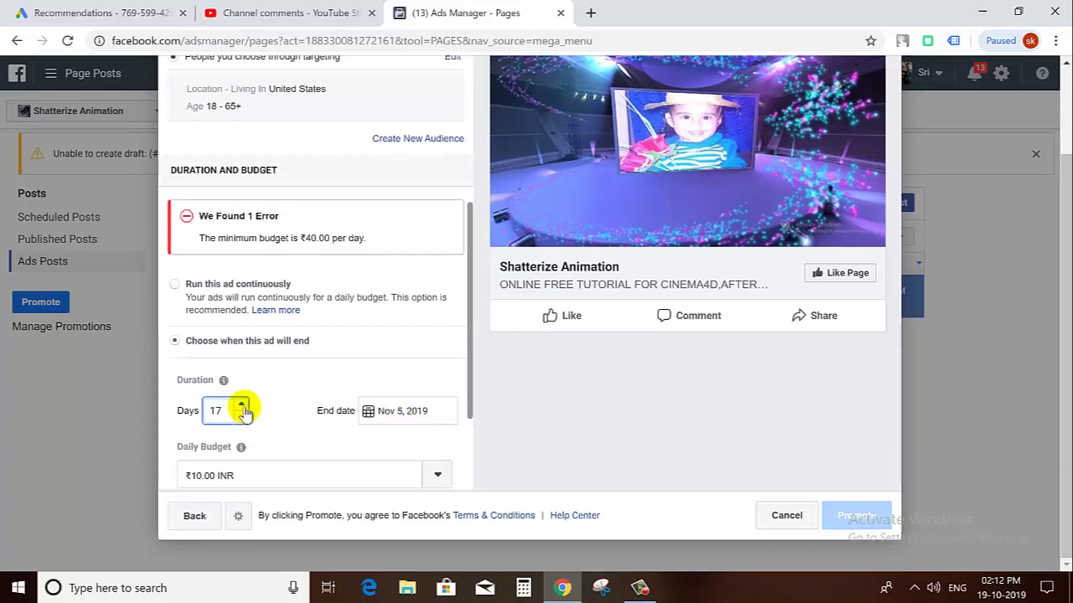
click(241, 406)
click(241, 406)
scroll(287, 419, down, 2)
click(369, 432)
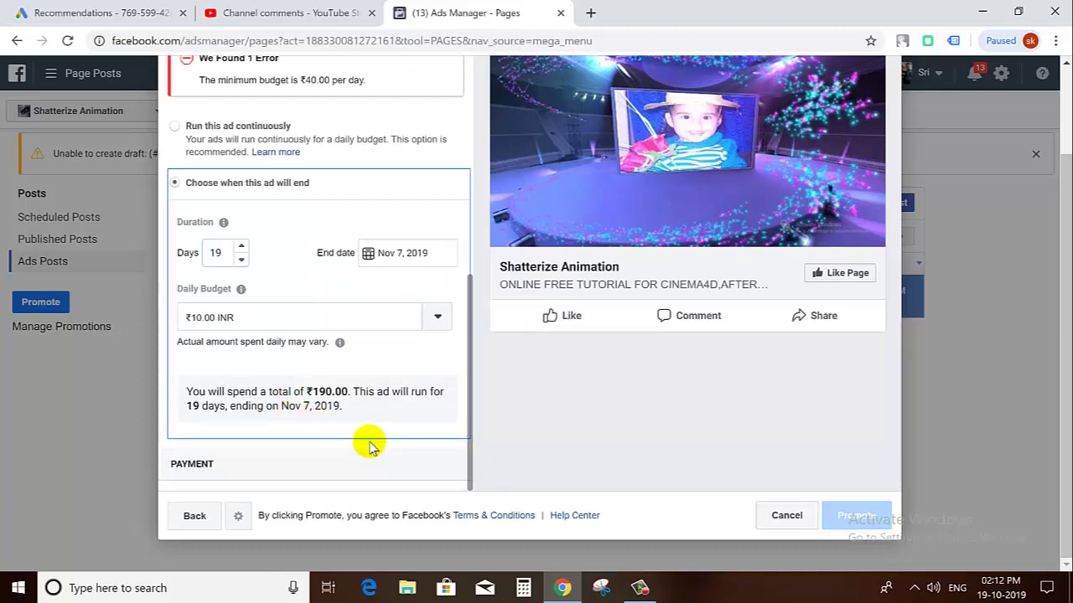
Switch the page promotion to run continuously, and examine the minimum budget notice and ad preview.
scroll(366, 441, up, 3)
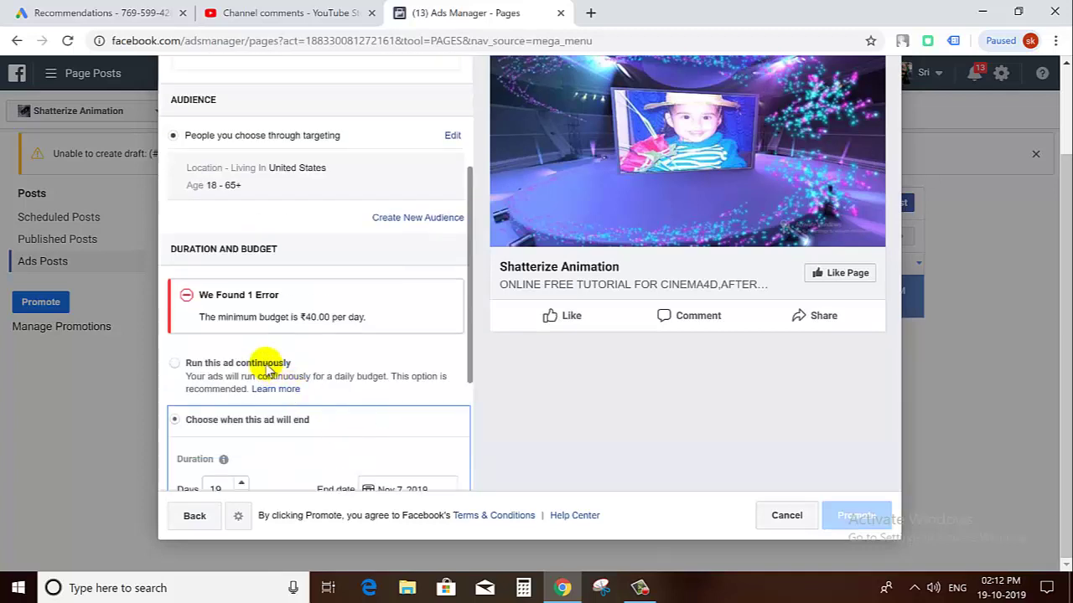
click(265, 365)
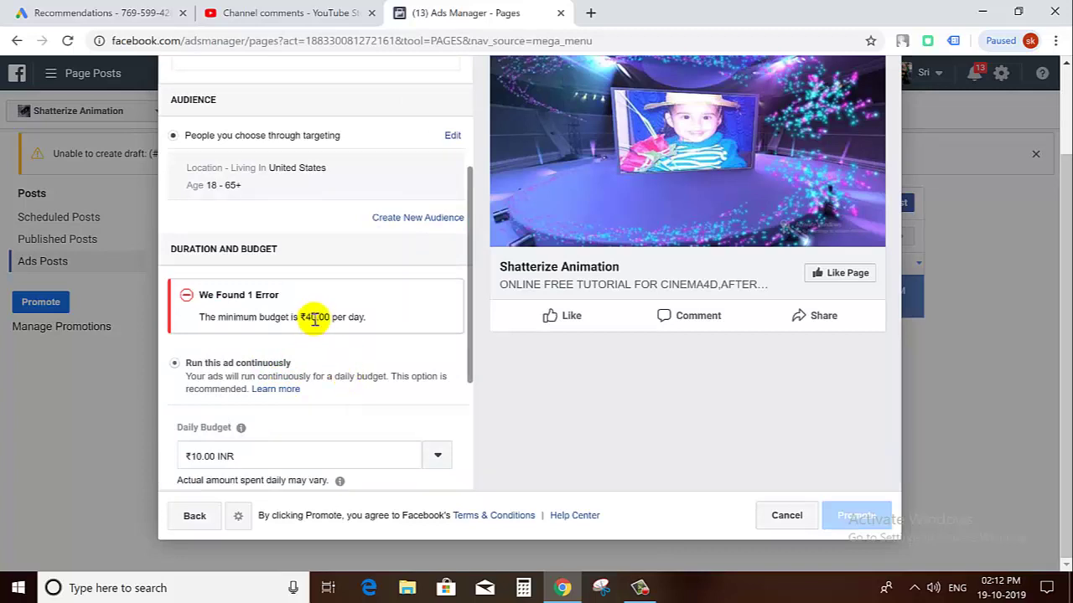
drag(305, 317, 378, 335)
scroll(476, 329, up, 3)
scroll(476, 329, up, 2)
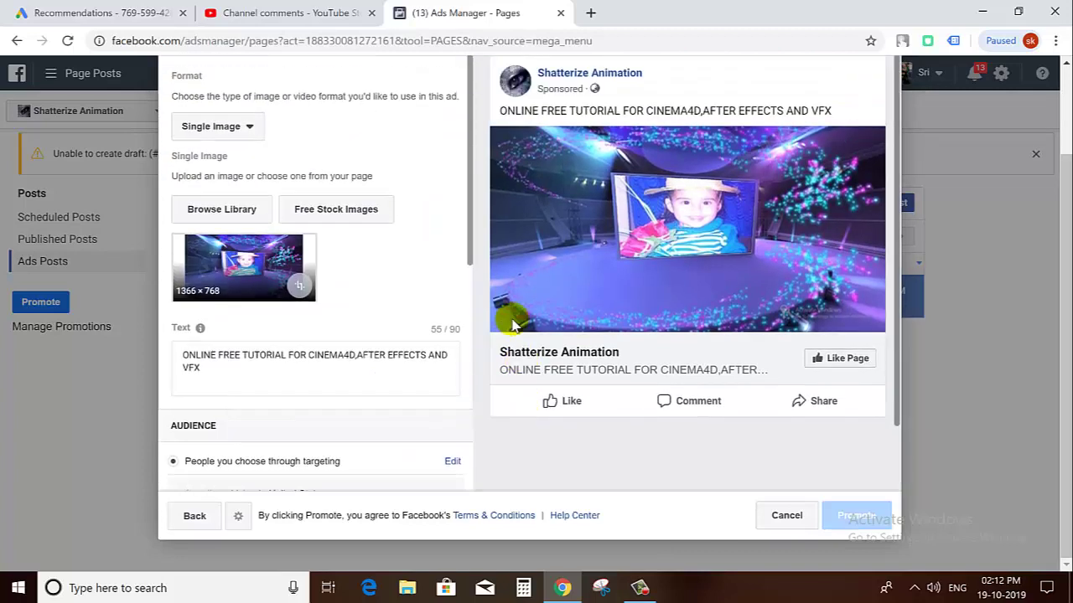
Set the continuous page promotion's daily budget to the suggested ₹70.00 INR option.
scroll(476, 310, down, 5)
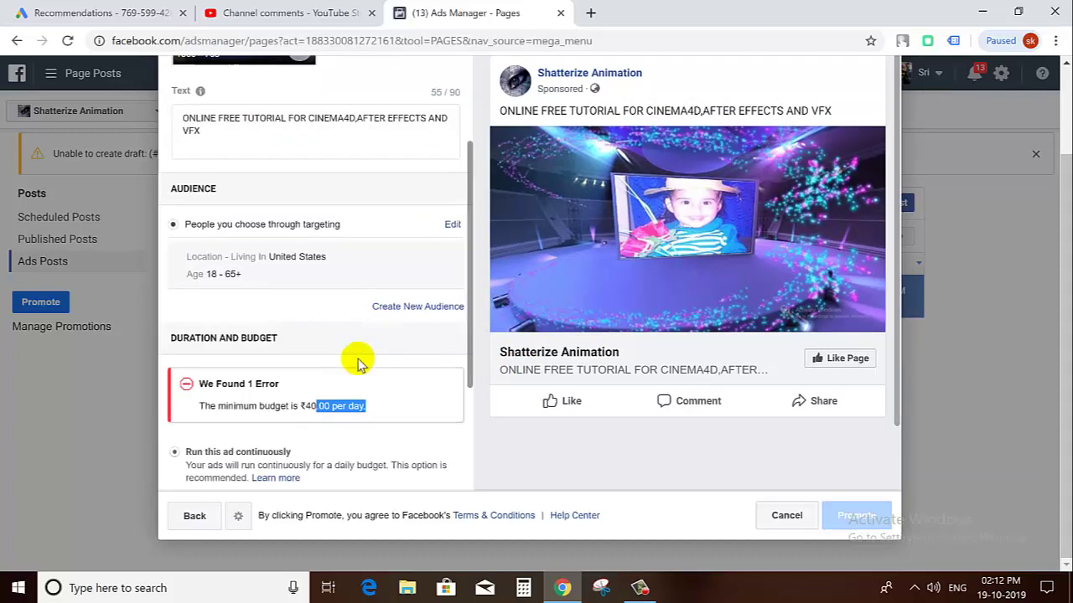
double_click(270, 343)
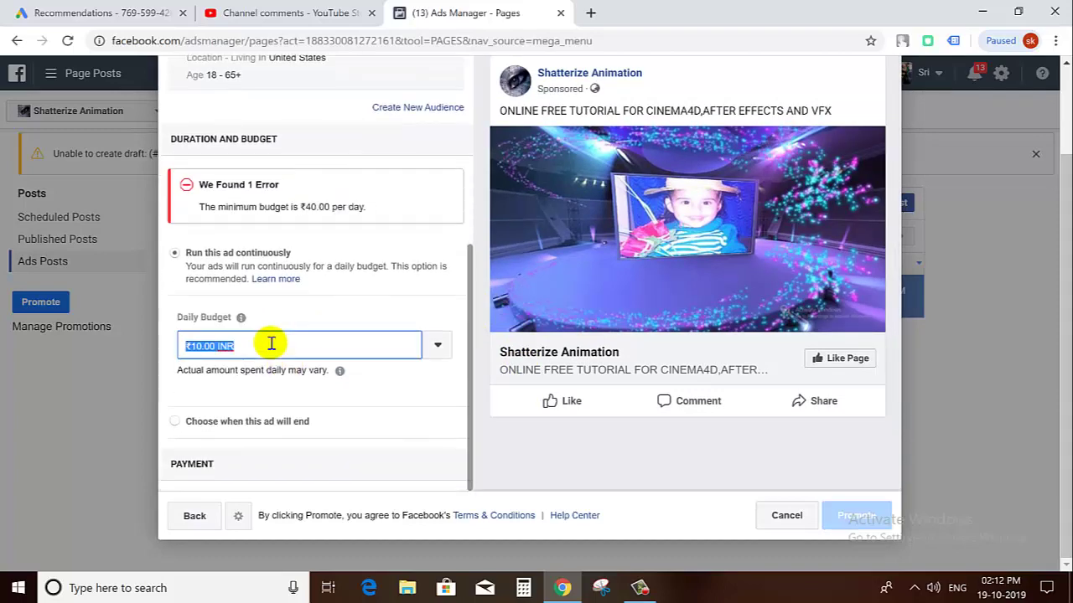
click(437, 346)
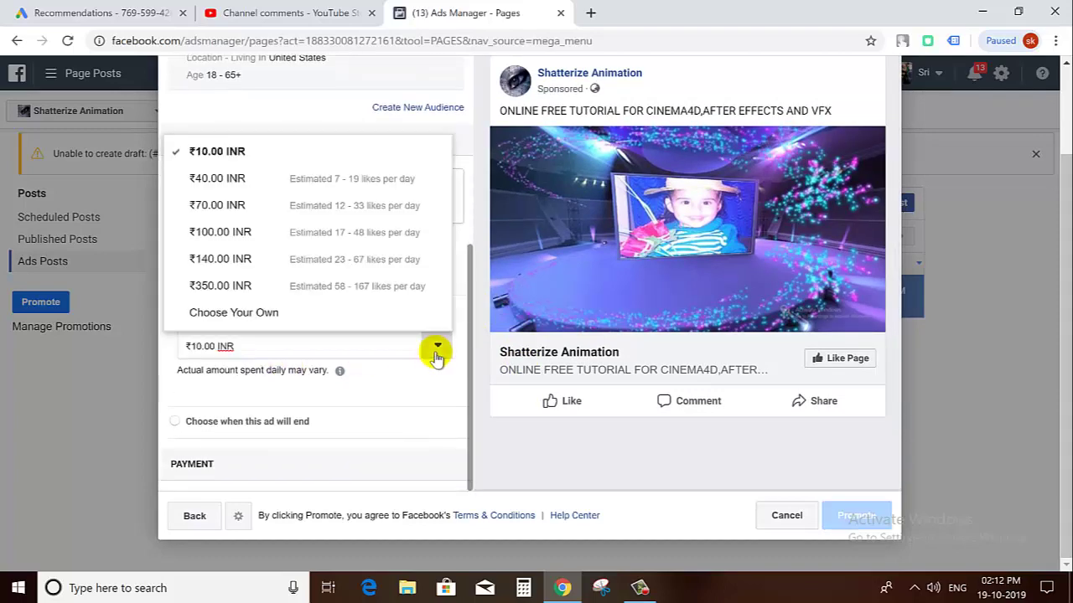
click(254, 222)
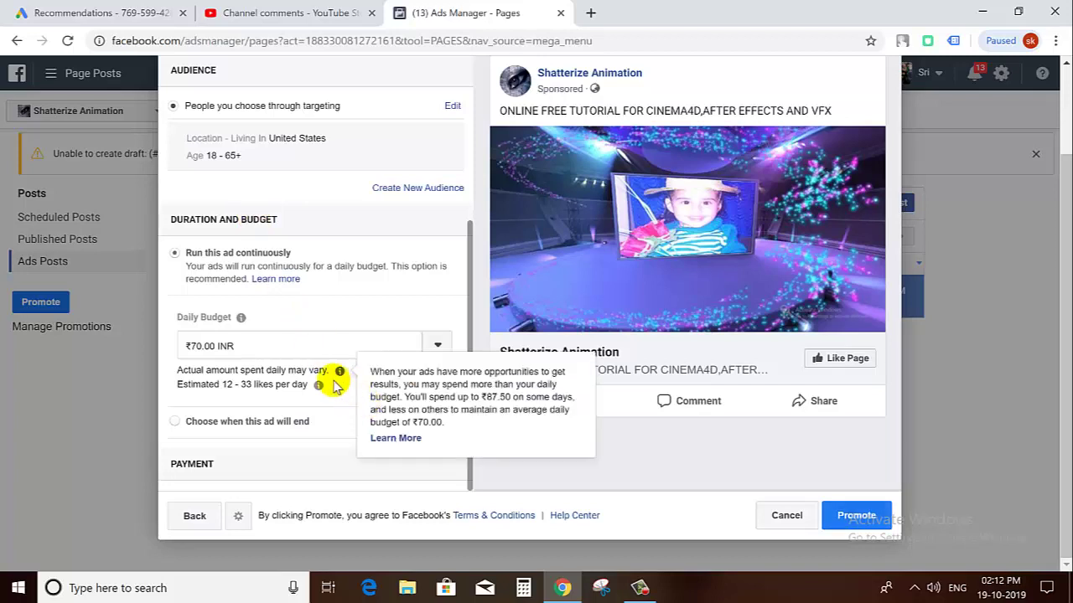
Review the ad setup and preview, cancel the page promotion without saving a draft, and dismiss the error notice.
scroll(333, 377, up, 4)
scroll(334, 380, up, 1)
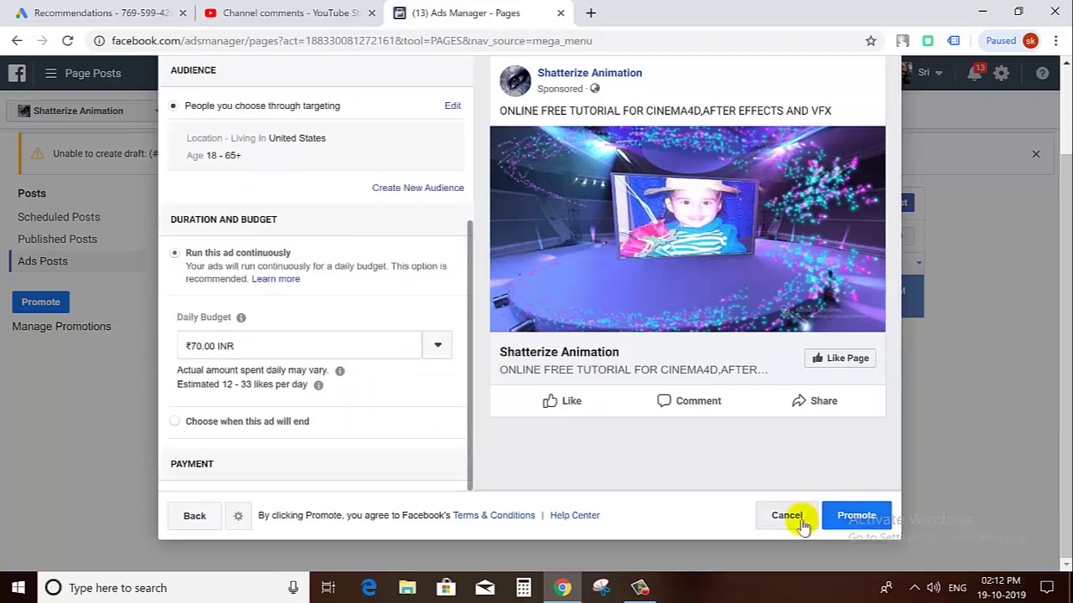
scroll(745, 397, up, 2)
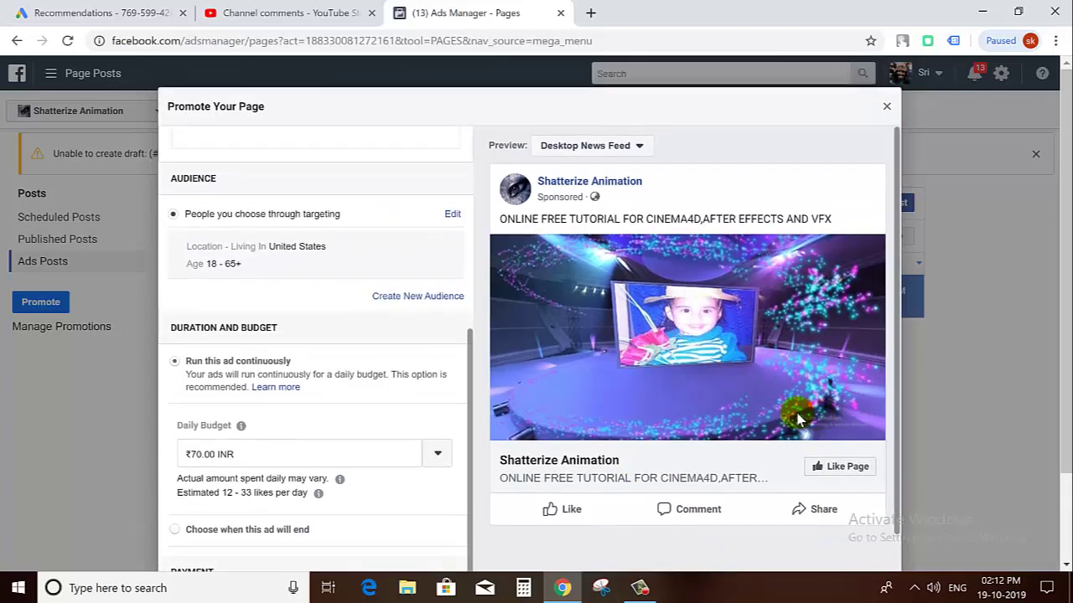
scroll(798, 419, down, 3)
scroll(925, 495, down, 2)
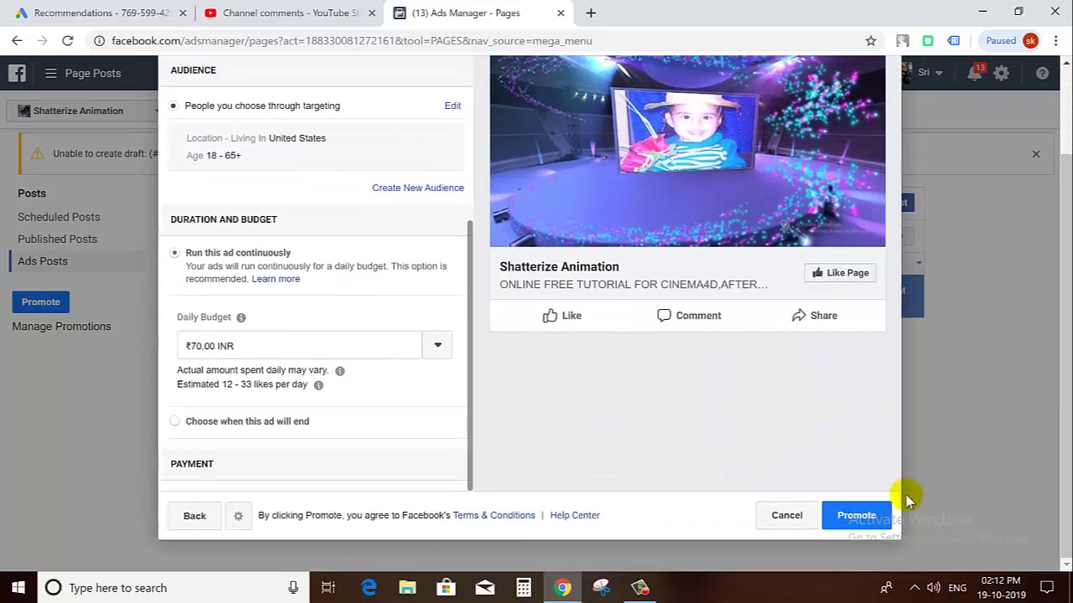
click(784, 519)
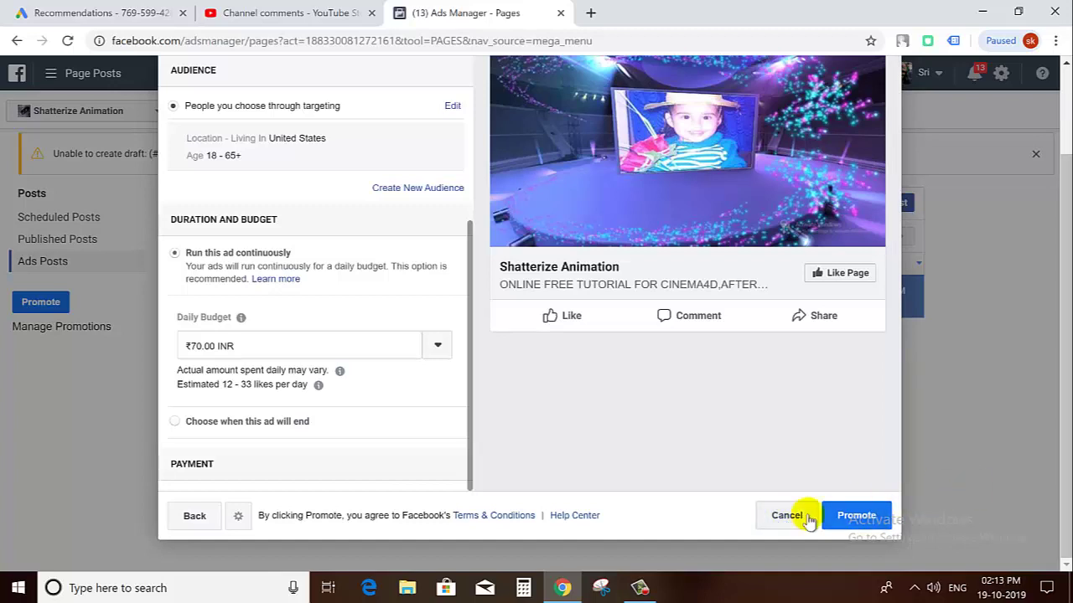
click(783, 518)
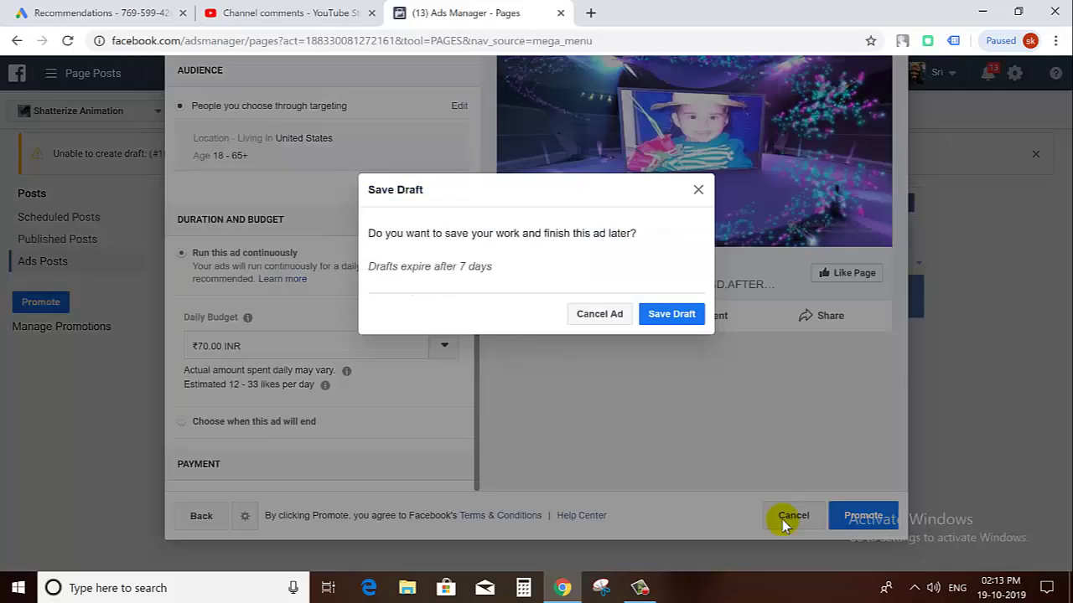
click(612, 314)
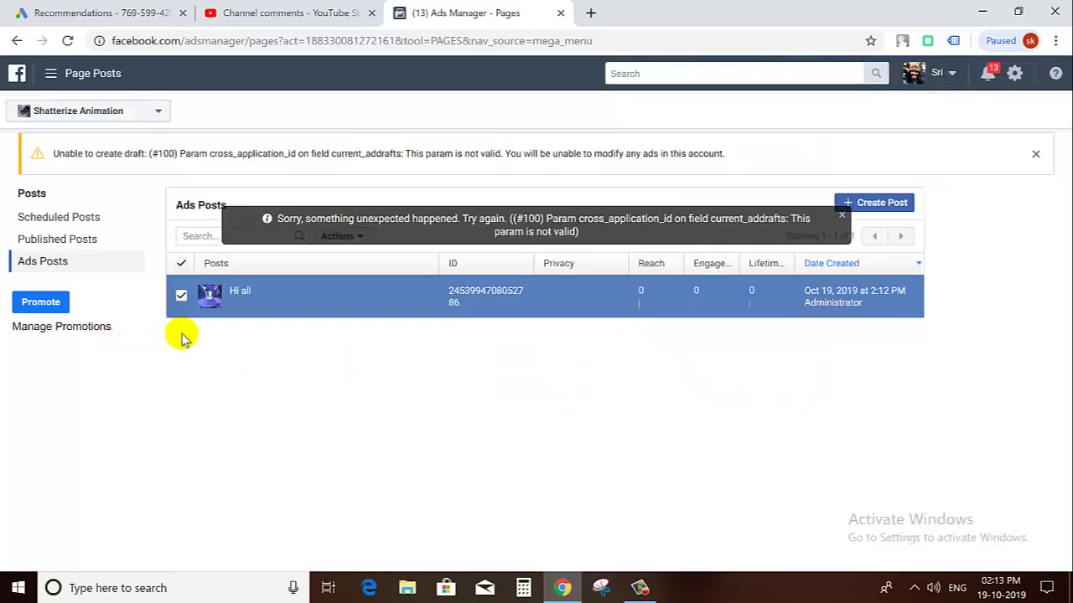
click(840, 219)
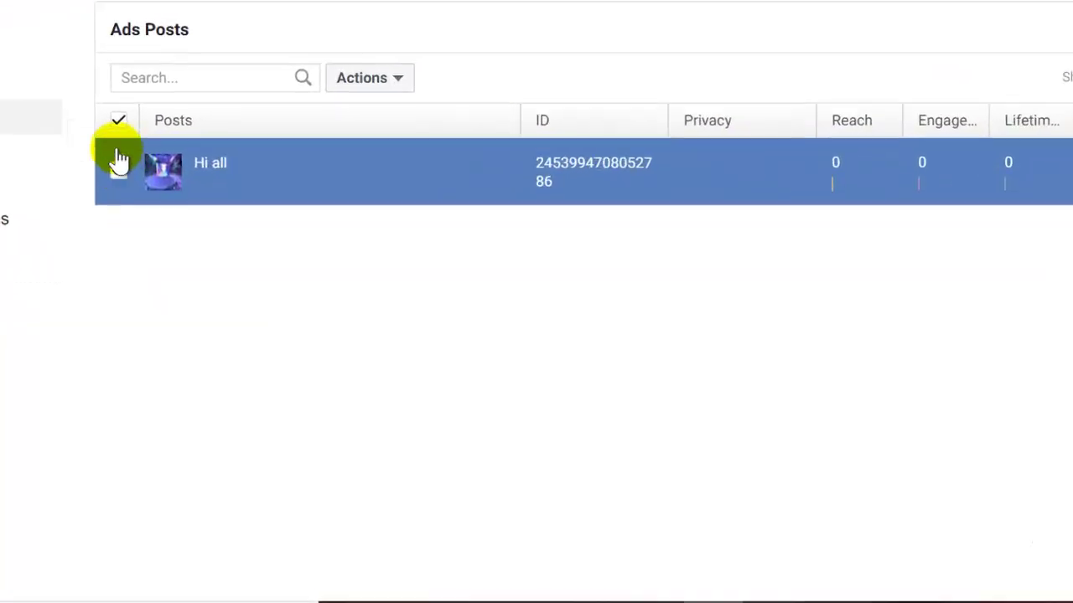
Try to create an ad from the "Hi all" ads post, and reload the Page Posts page.
click(181, 295)
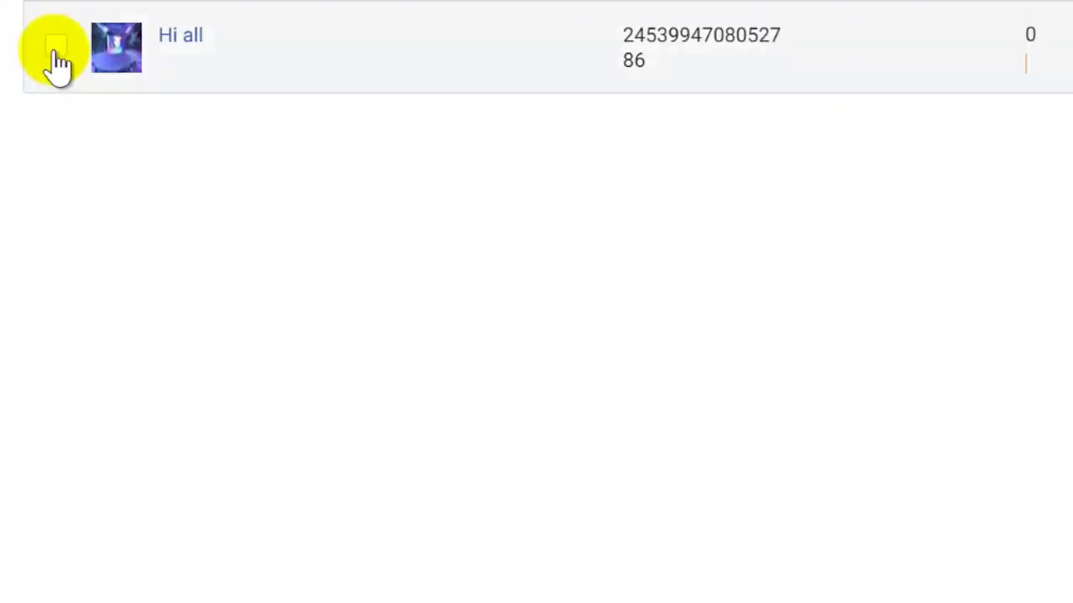
click(52, 48)
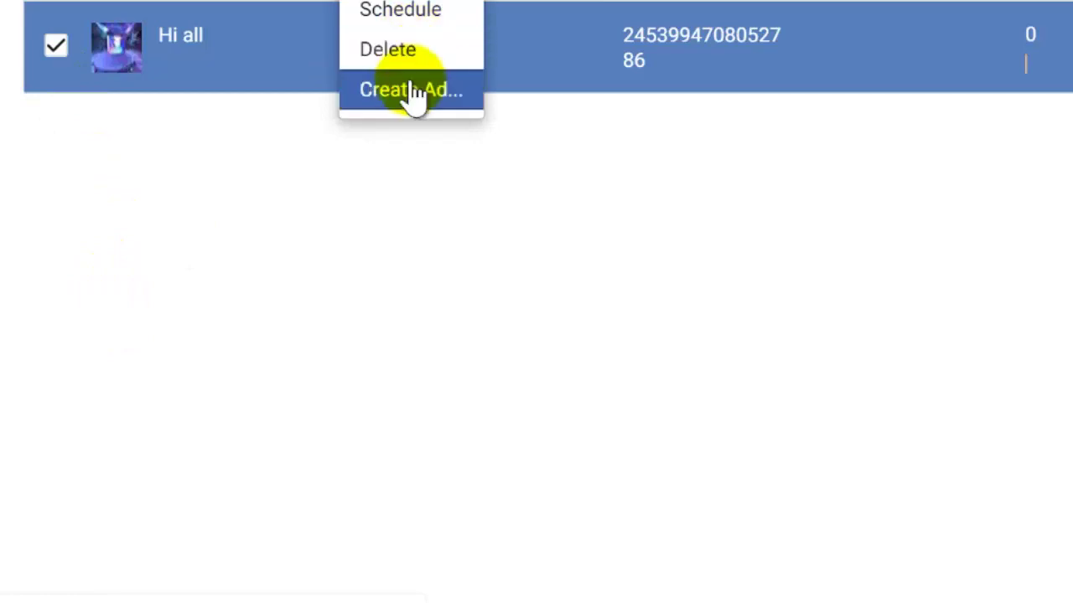
click(407, 89)
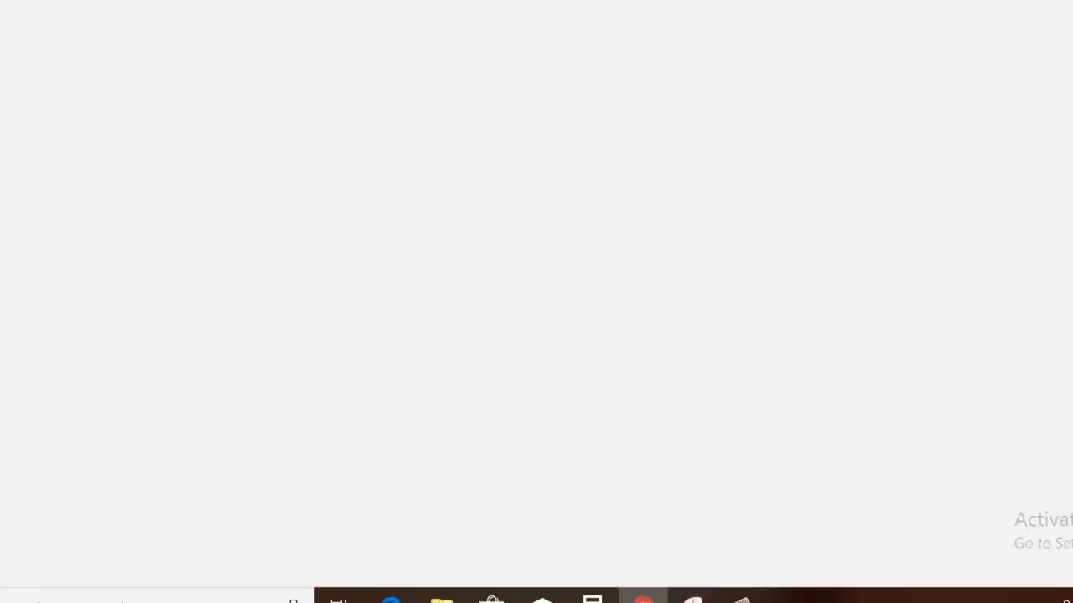
click(615, 40)
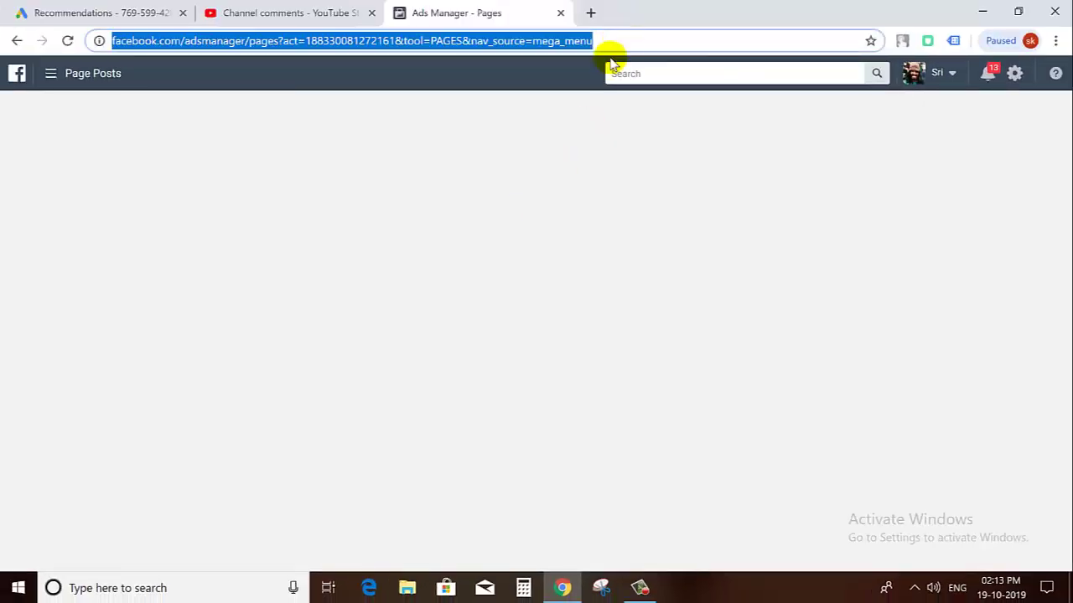
key(Return)
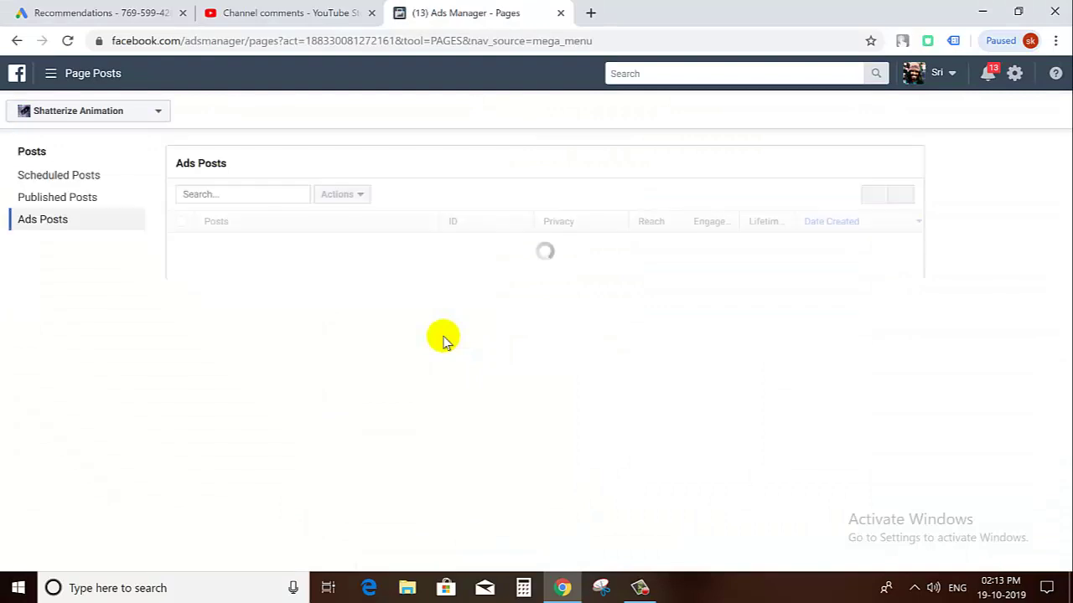
Start creating an ad from the "Hi all" ads post, and review the ad set options, keeping Create New Ad Set.
click(181, 253)
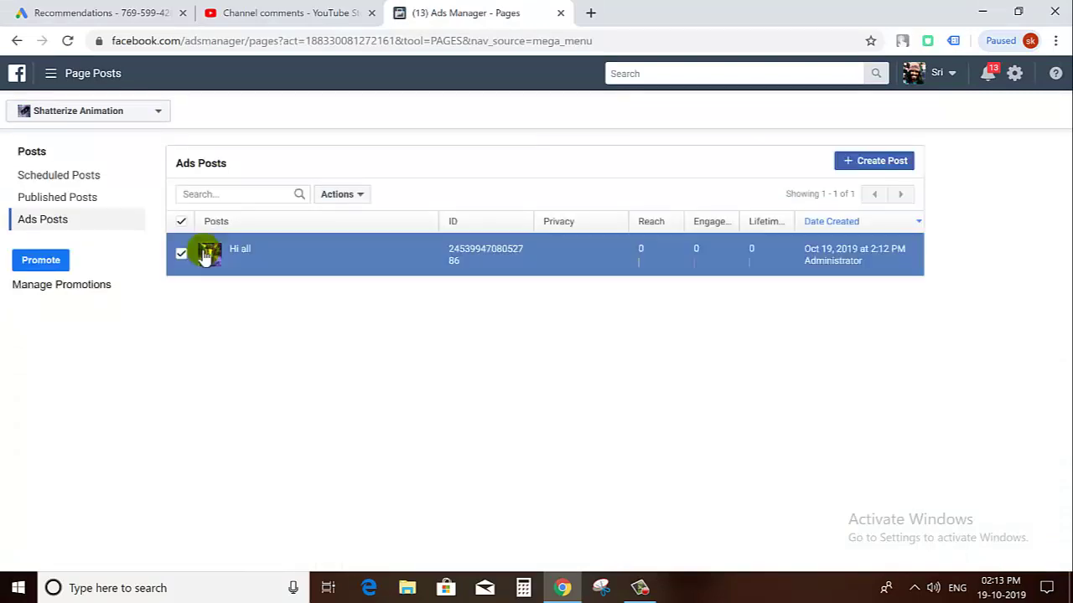
click(360, 194)
click(360, 274)
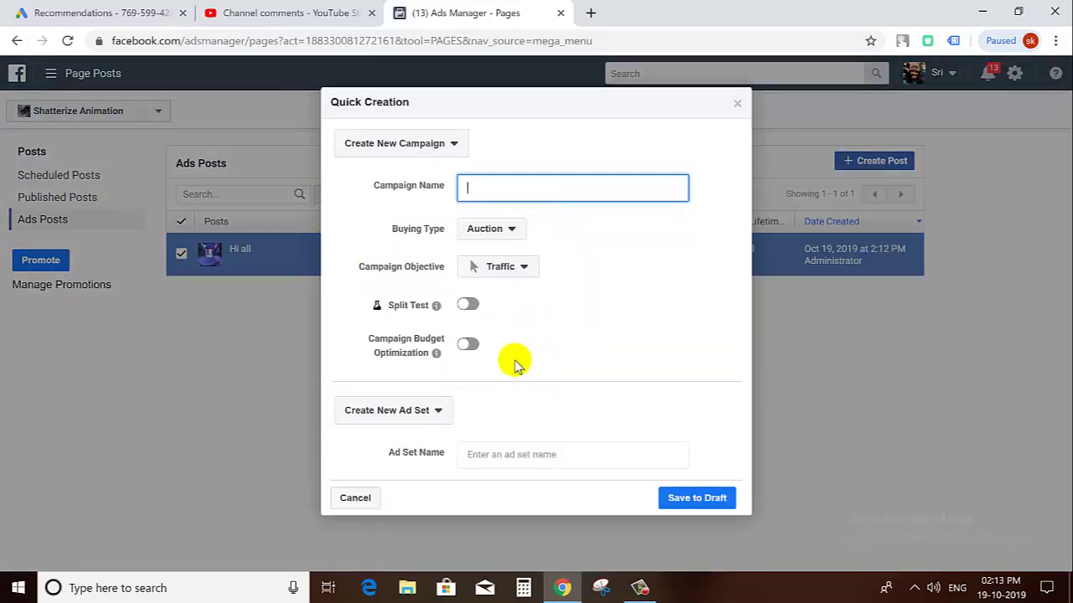
click(433, 410)
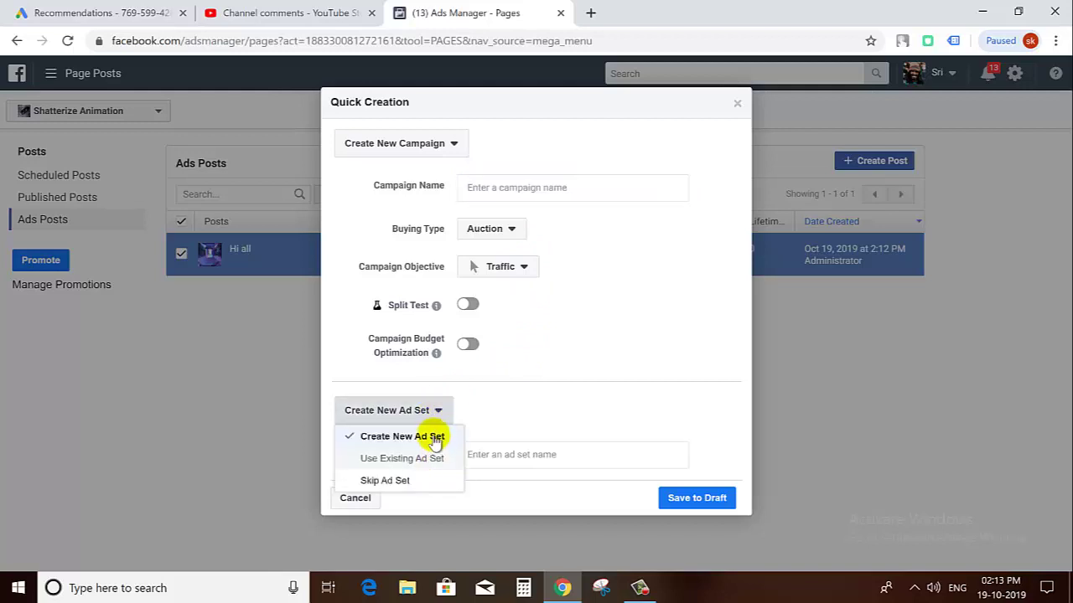
click(437, 436)
click(514, 452)
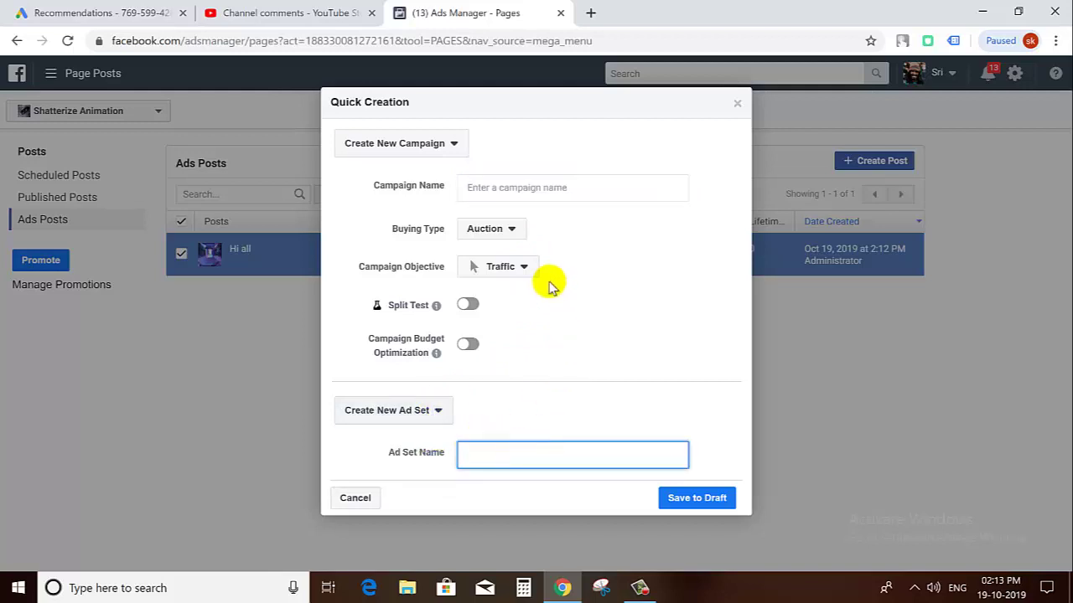
Keep the Auction buying type for the new campaign and set its objective to Post engagement.
click(550, 186)
click(494, 239)
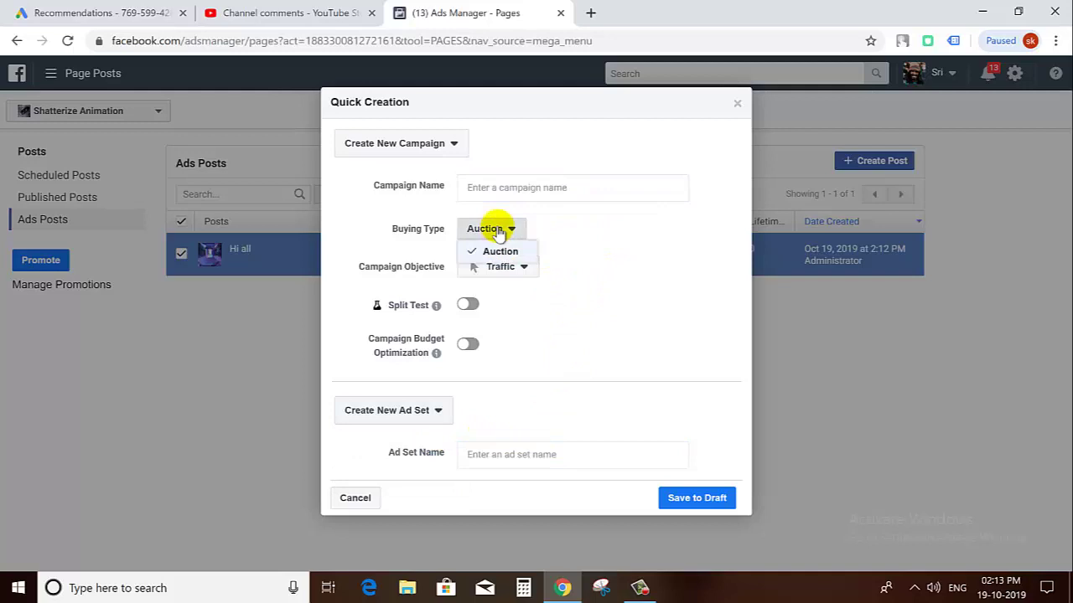
click(501, 249)
click(519, 266)
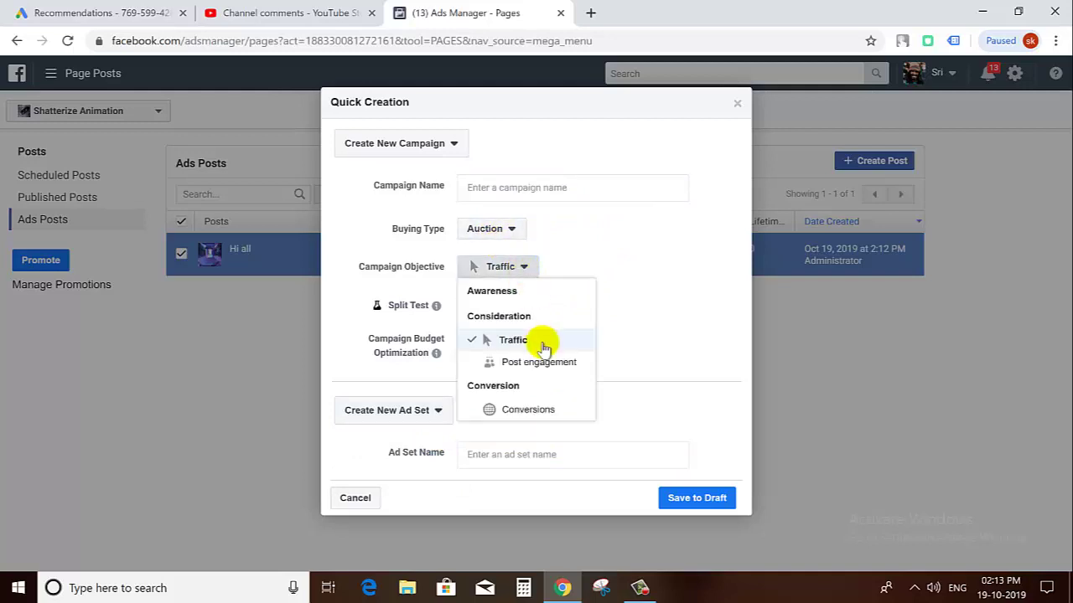
click(545, 361)
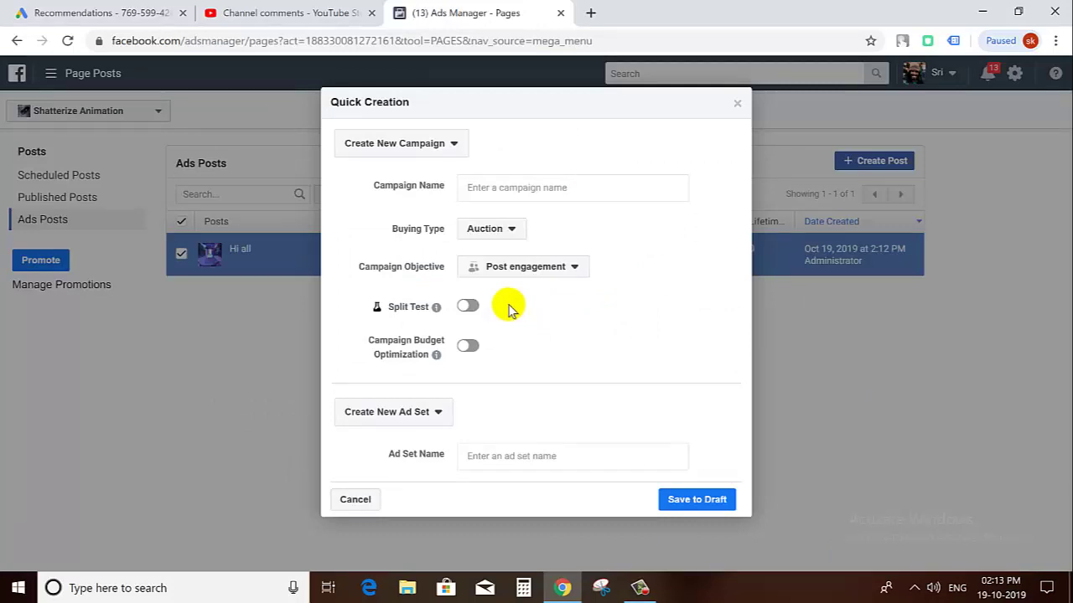
Close the Quick Creation form without saving a draft and leave the "Hi all" post deselected.
click(737, 103)
click(181, 254)
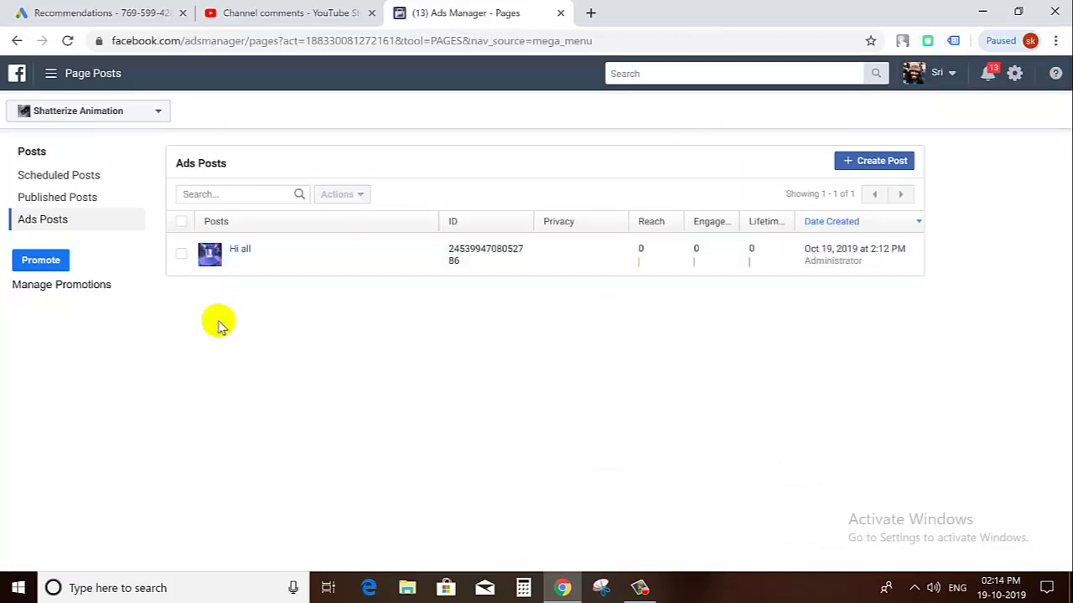
click(181, 253)
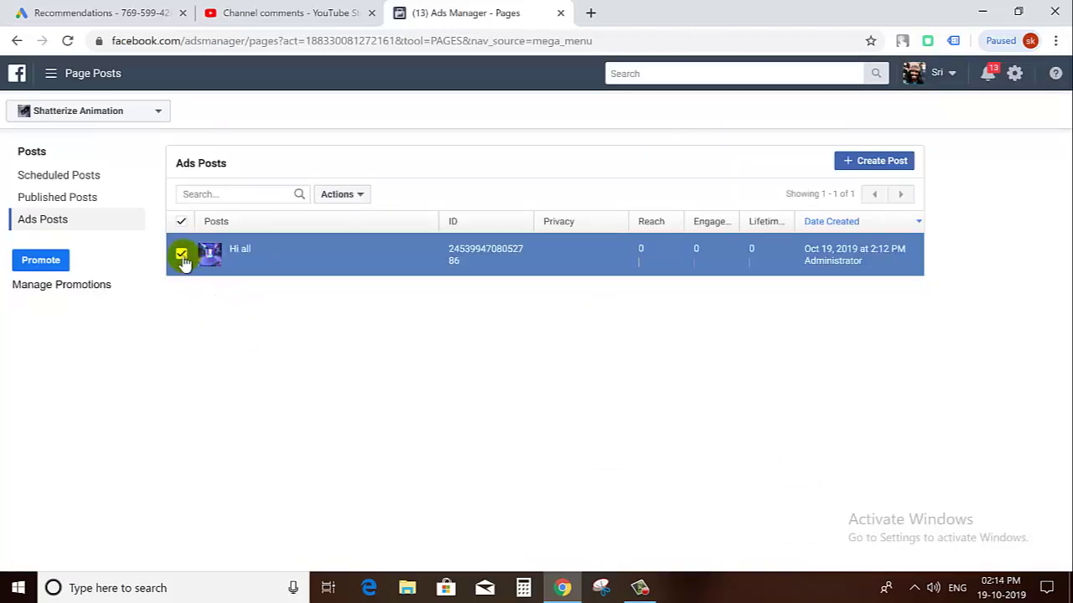
click(180, 253)
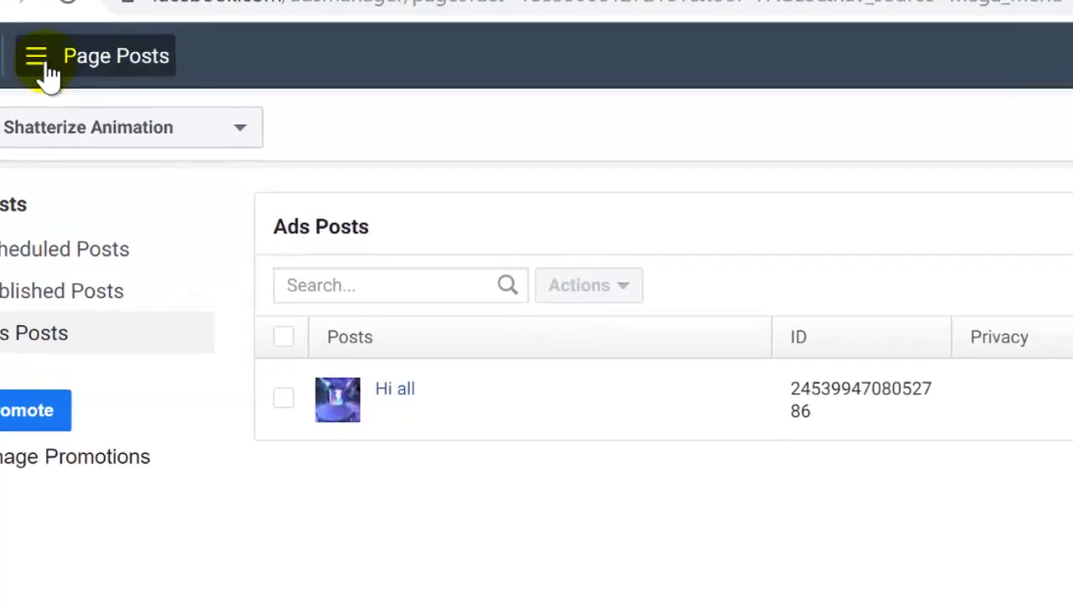
Open the overview of all business tools from Page Posts.
click(51, 74)
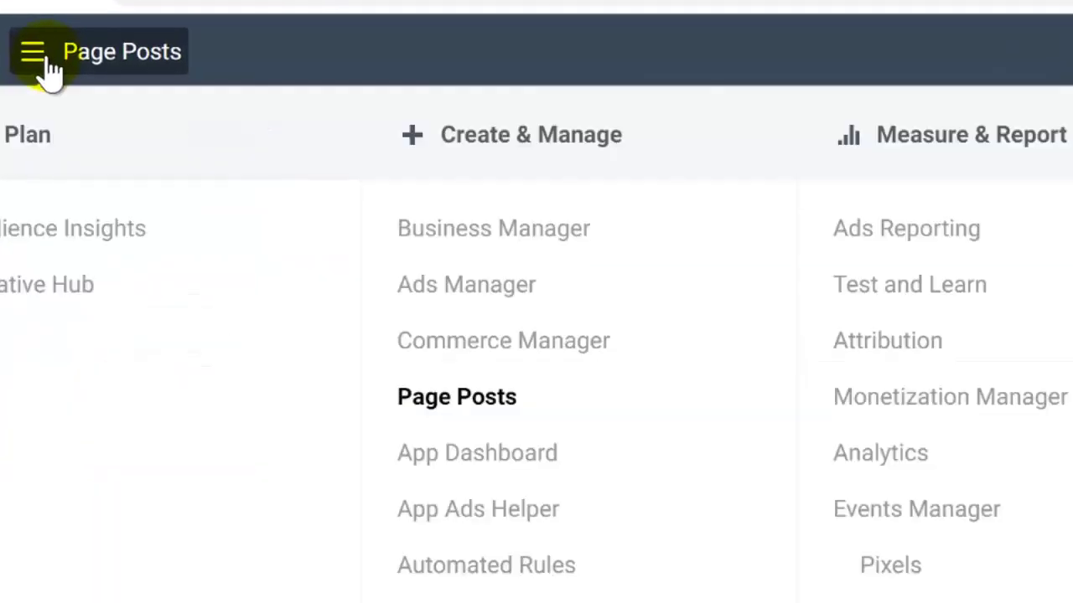
View the App Dashboard with its existing app, and return to the Page Posts page.
click(530, 471)
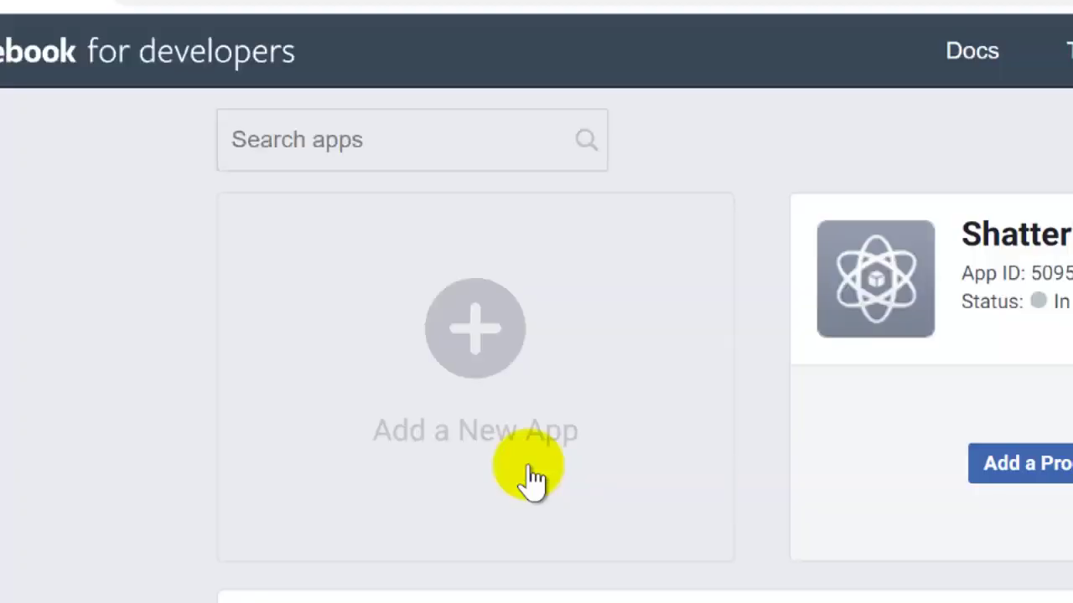
drag(41, 64, 668, 429)
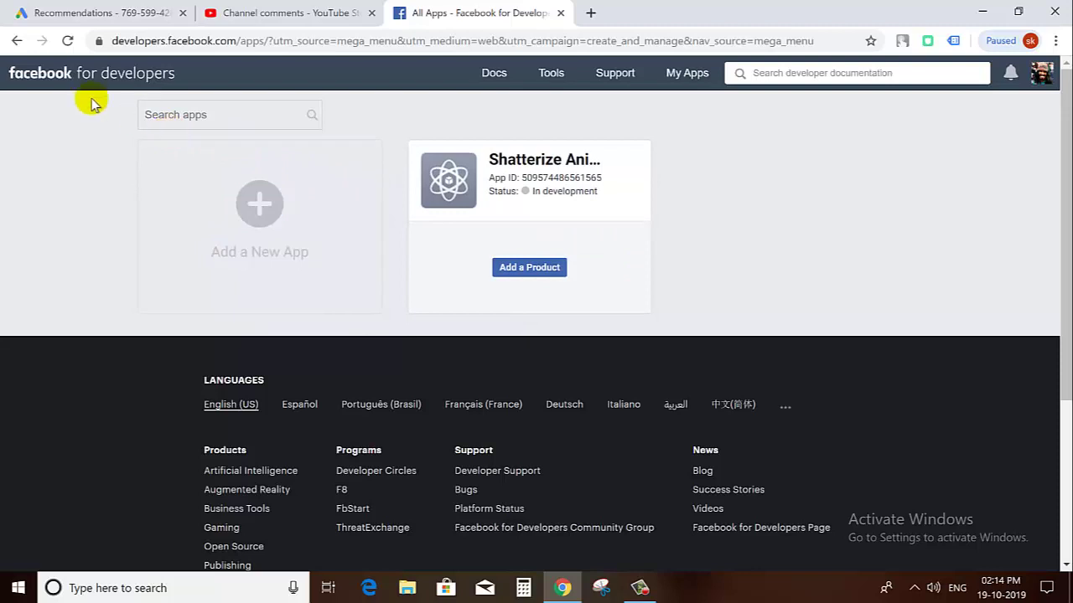
click(15, 40)
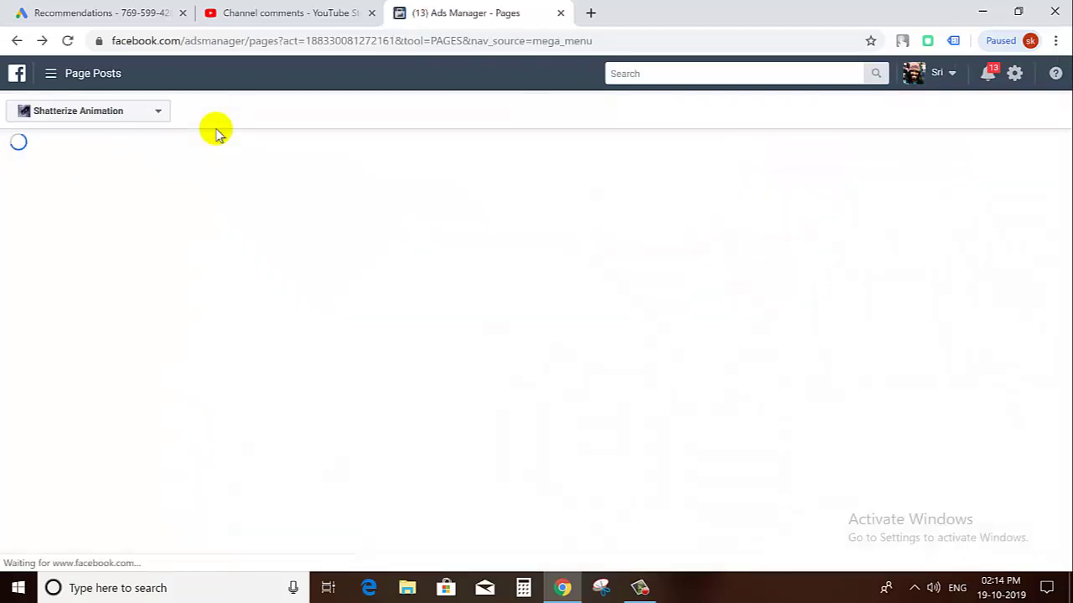
Open App Ads Helper and submit the Shatterize Animation app to check its platform settings.
click(50, 73)
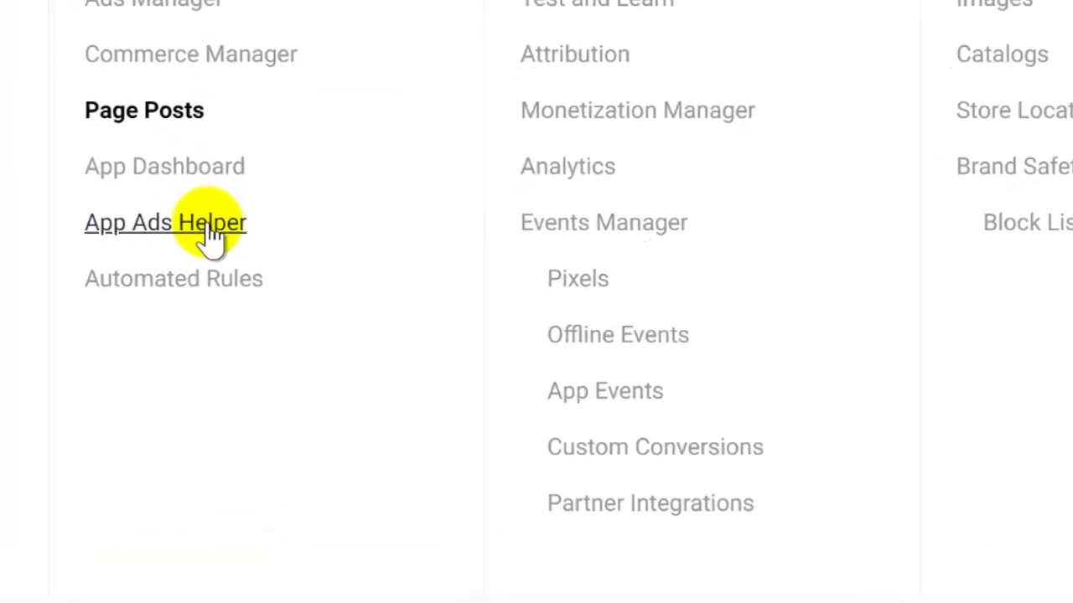
click(281, 292)
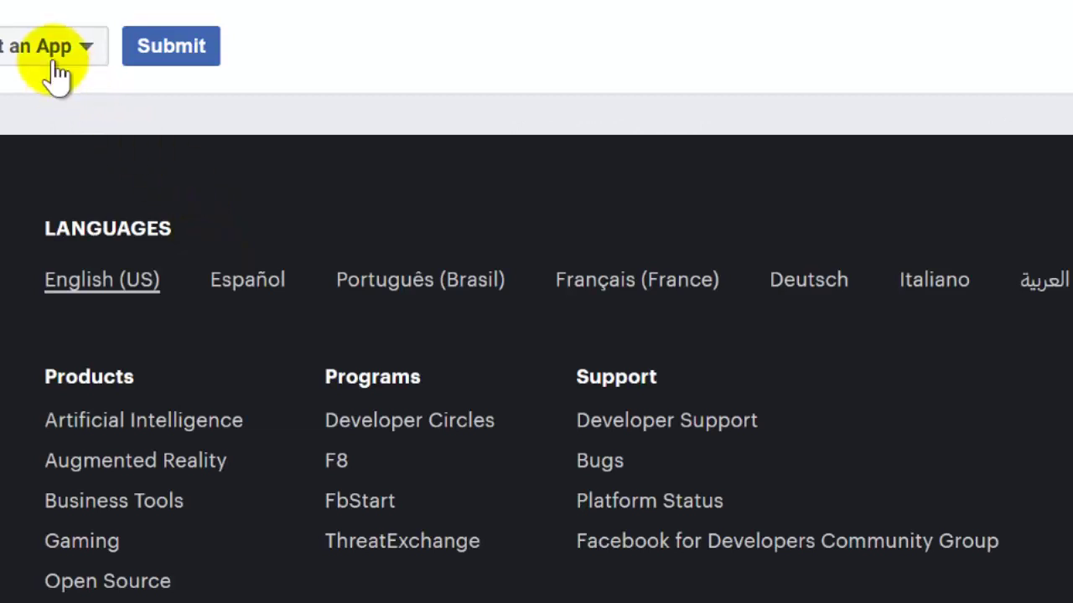
click(51, 60)
click(74, 139)
click(350, 52)
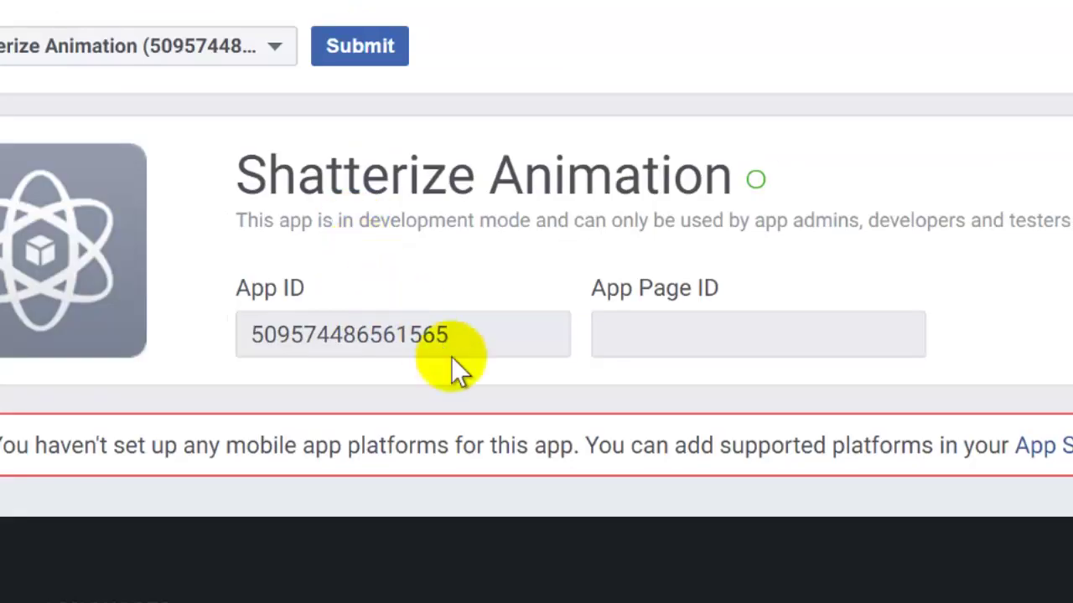
drag(308, 434, 1065, 452)
click(771, 338)
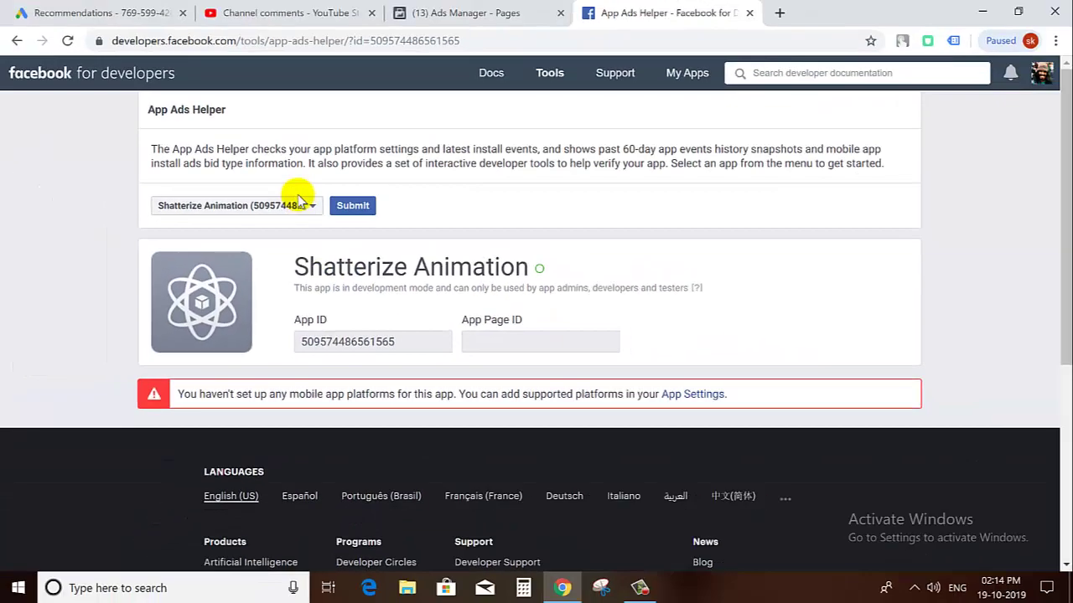
click(353, 205)
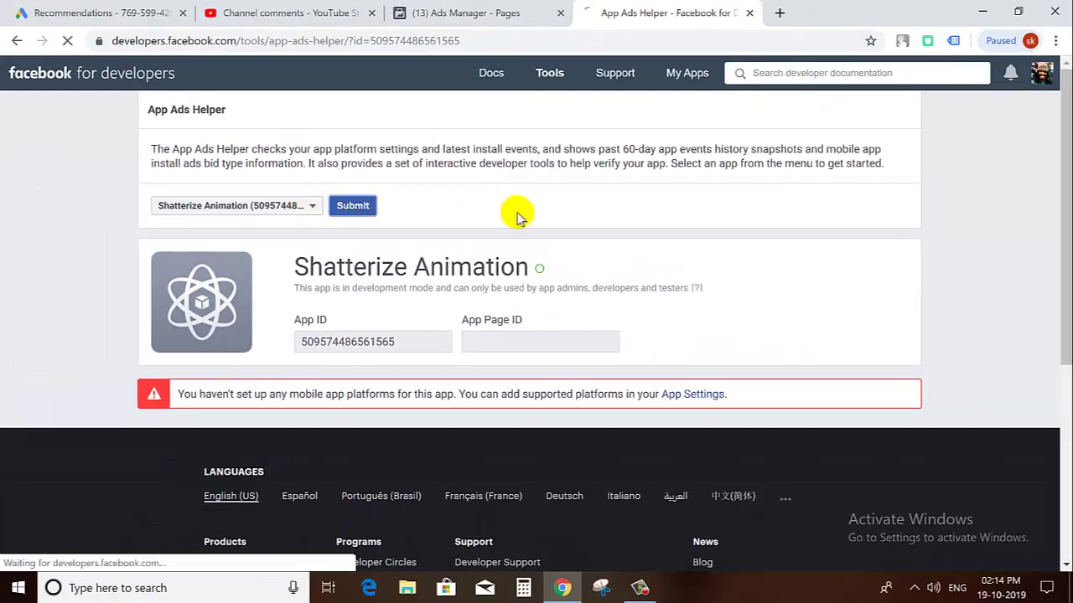
Leave App Ads Helper by closing its browser tab and return to the Ads Manager Page Posts page.
click(17, 42)
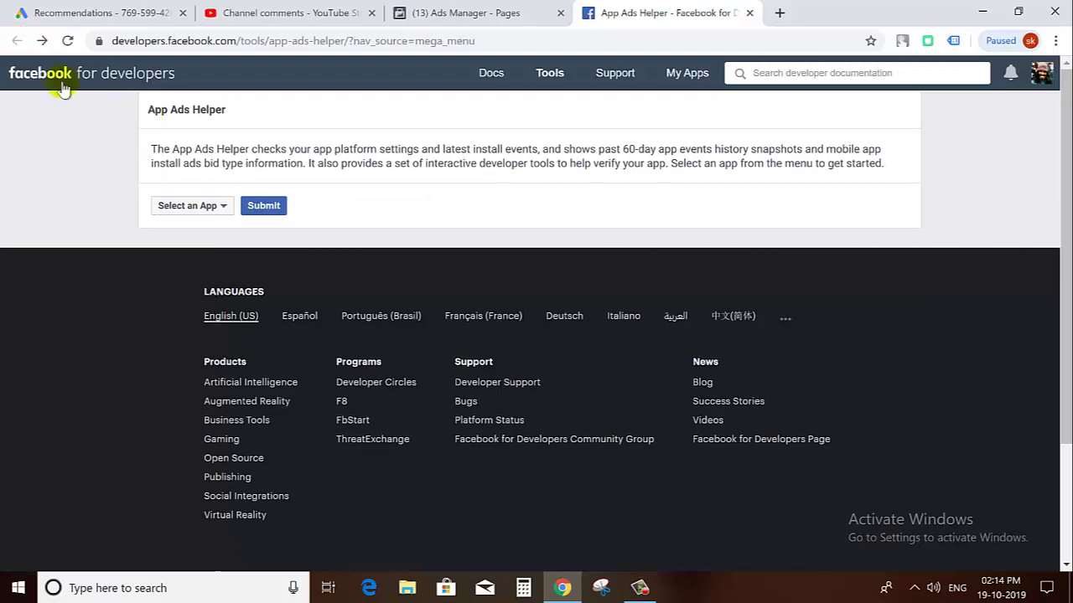
click(152, 46)
click(63, 74)
click(17, 42)
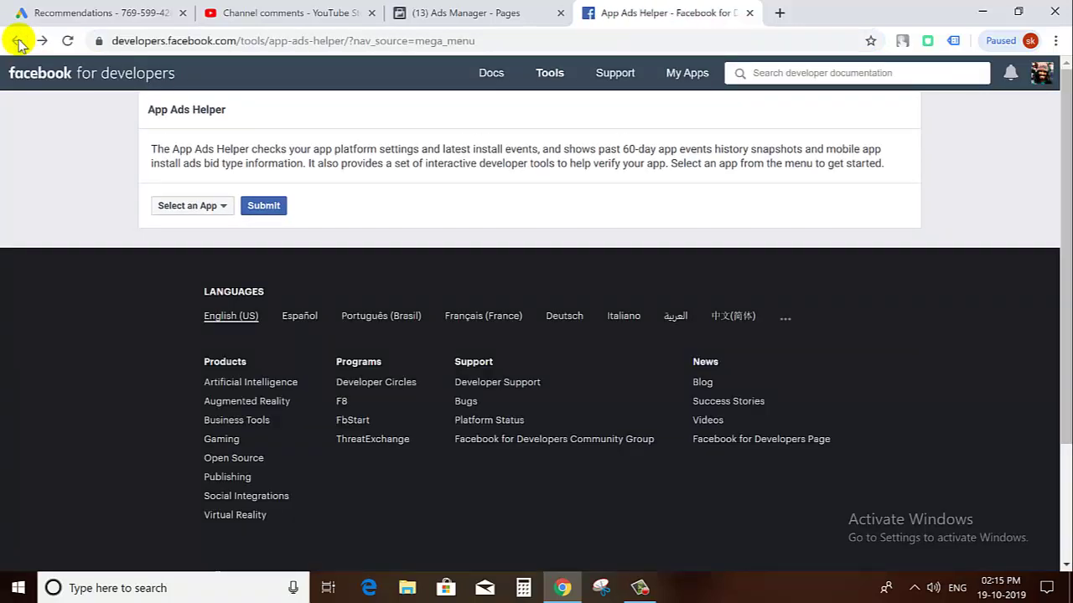
click(371, 41)
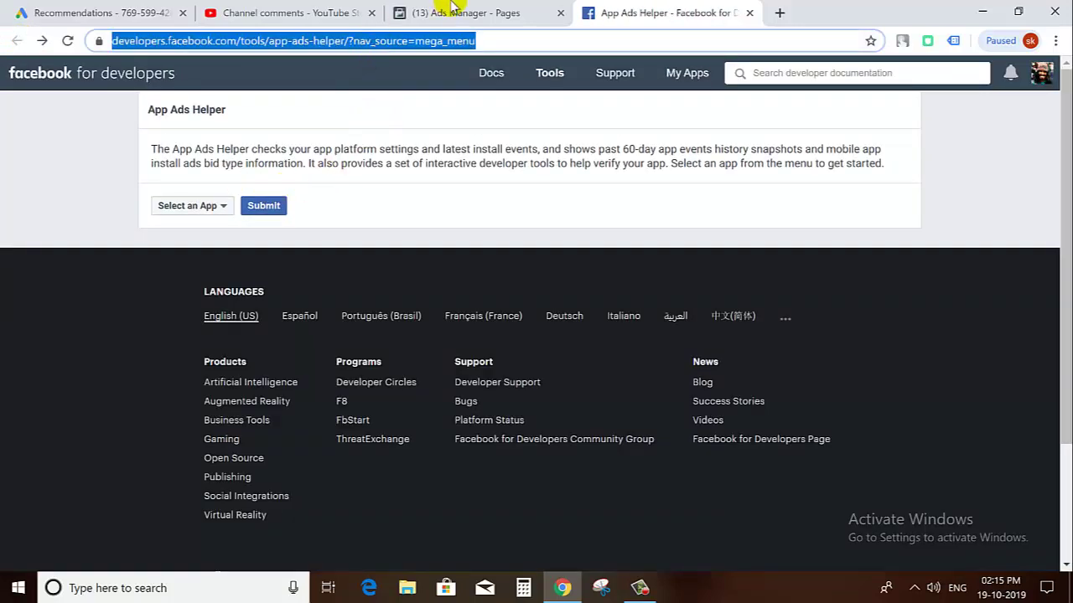
click(452, 8)
click(749, 12)
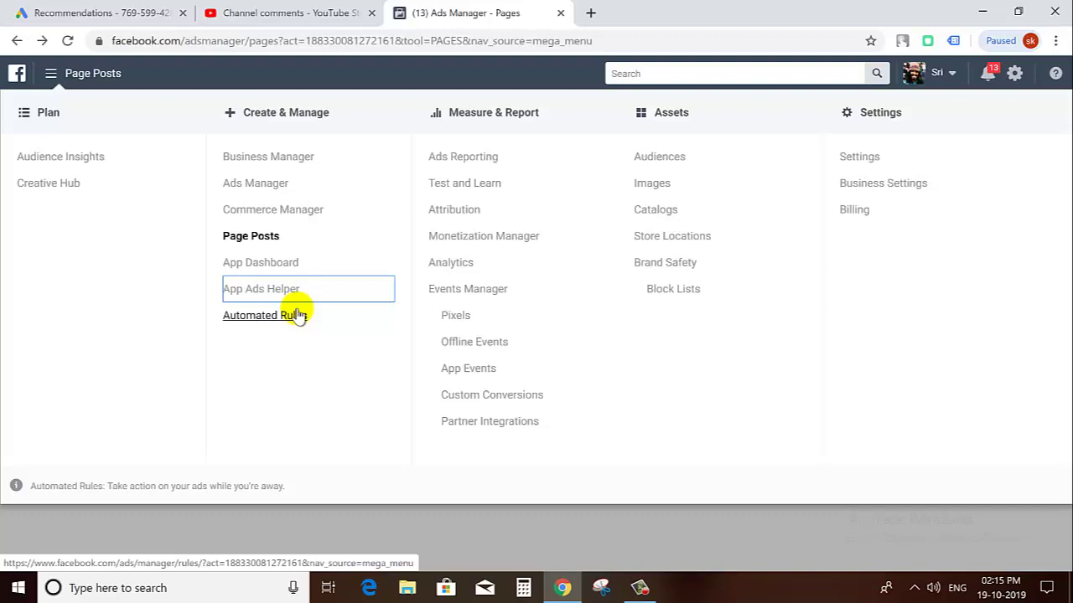
Open the Automated Rules page of the ad account.
click(295, 315)
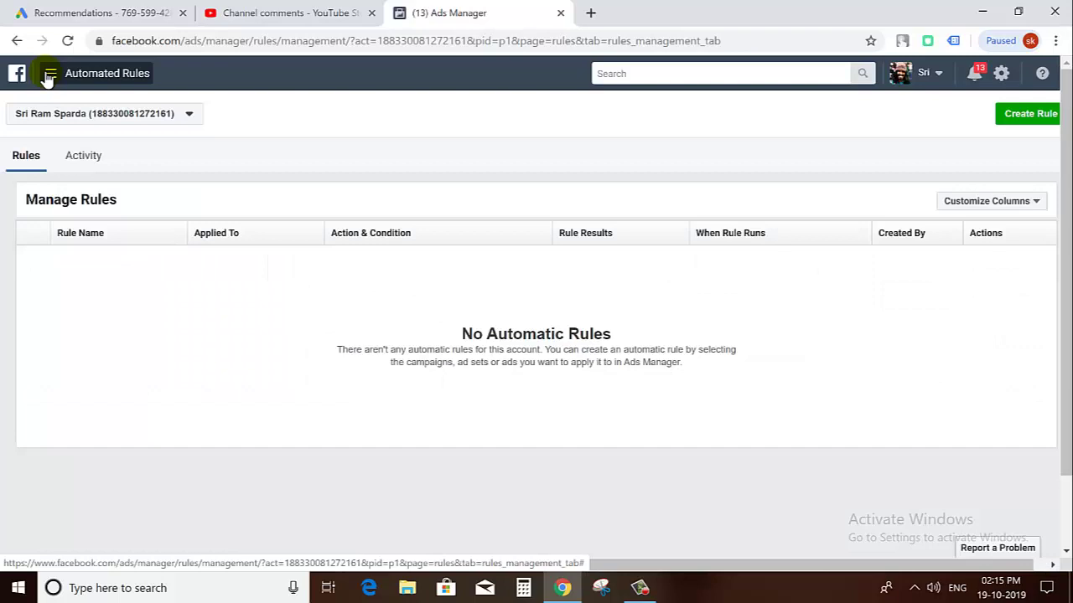
click(50, 73)
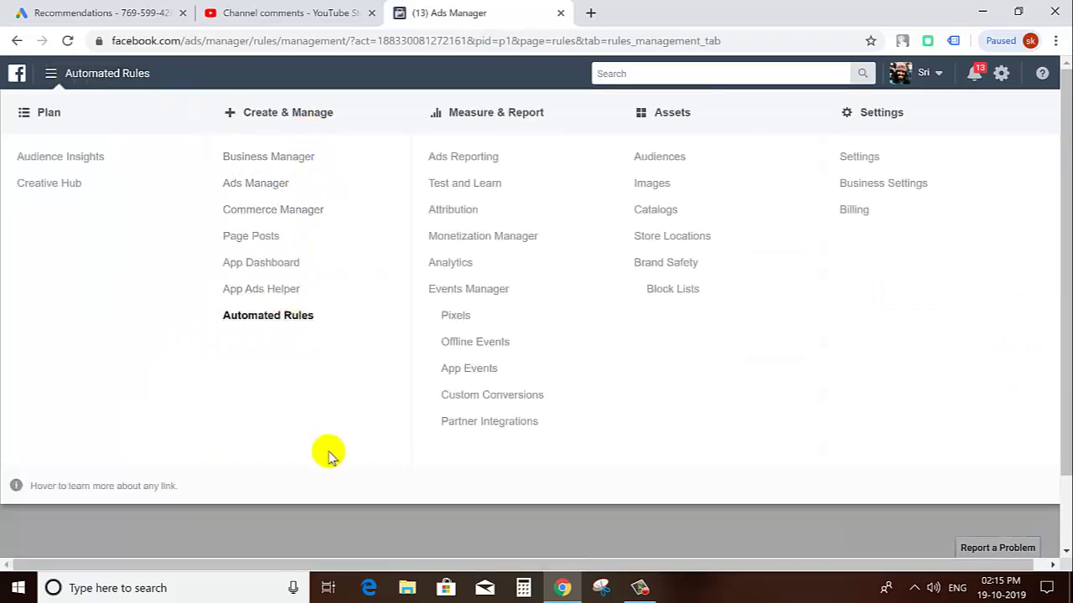
click(347, 536)
Start a new automated rule and apply it to all active campaigns.
click(1008, 117)
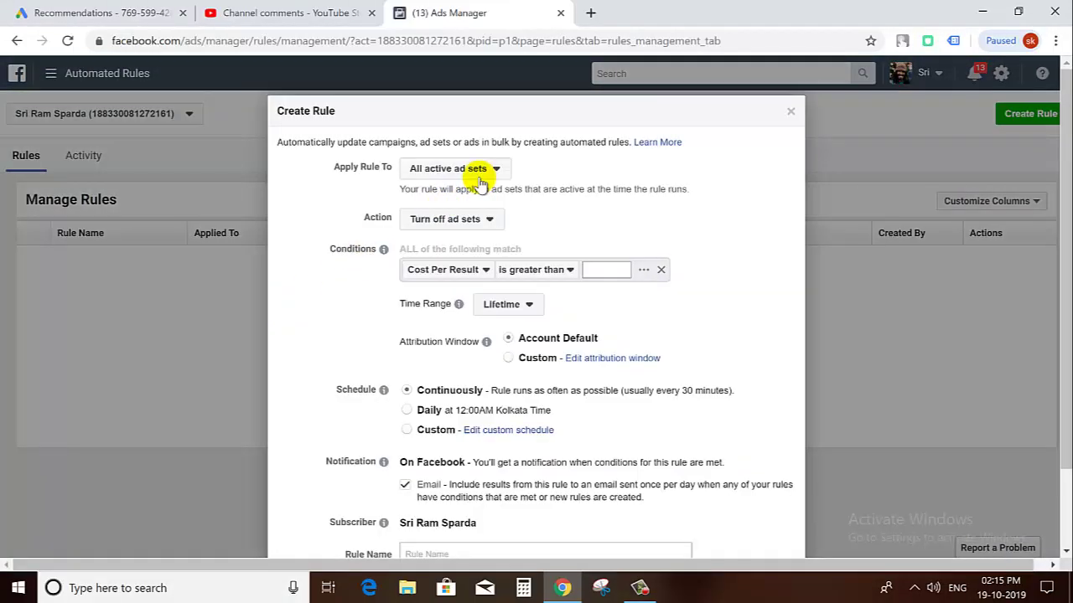
click(481, 183)
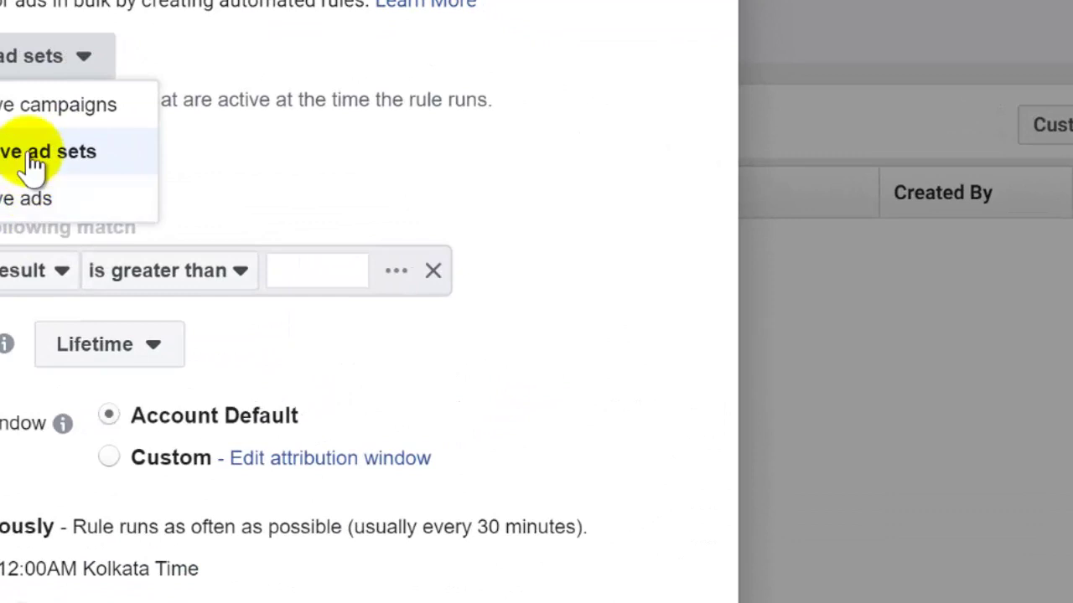
click(25, 107)
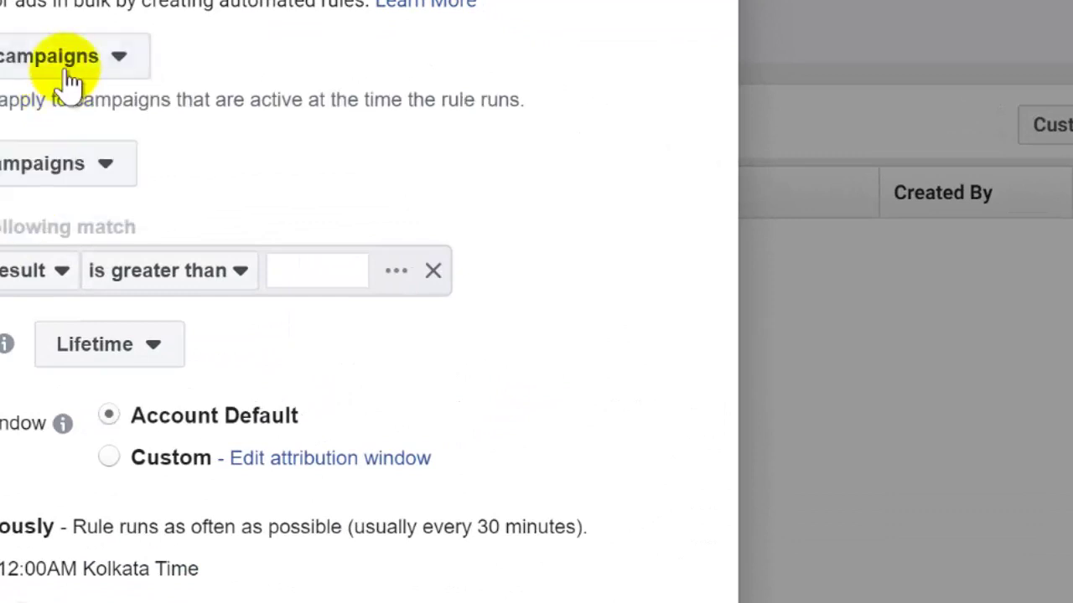
click(71, 71)
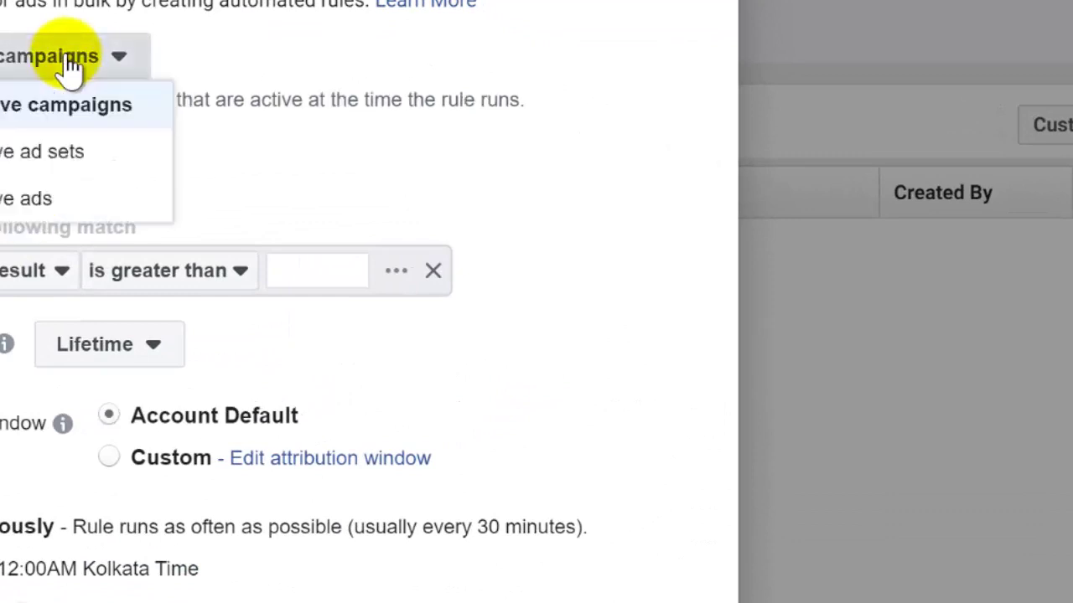
click(325, 150)
Examine the new rule's available actions, including the budget adjustments, and its condition metrics and comparison operators.
click(111, 165)
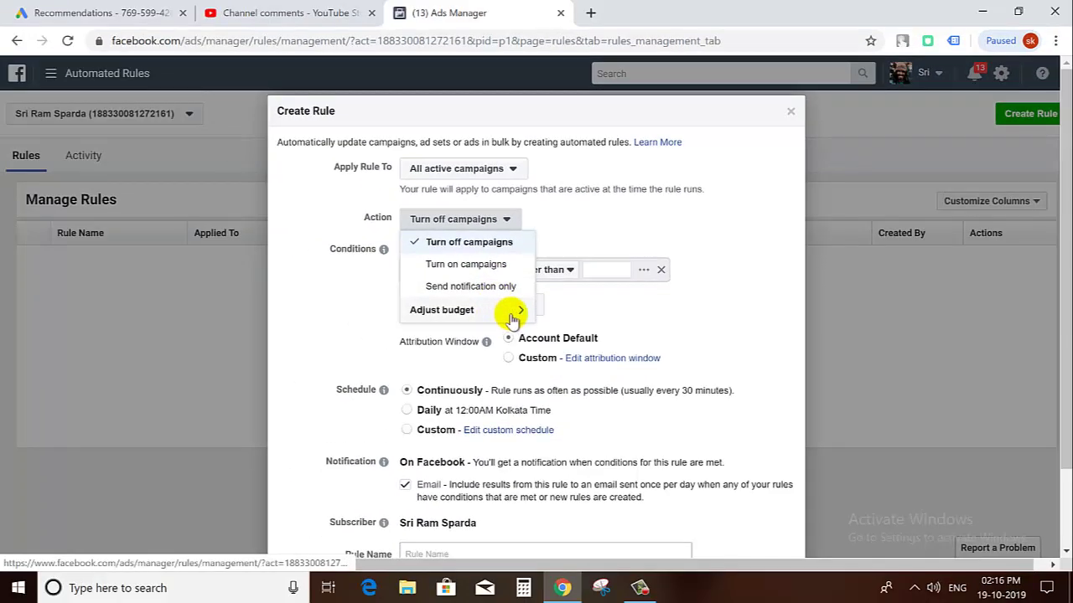
click(432, 321)
scroll(495, 334, down, 1)
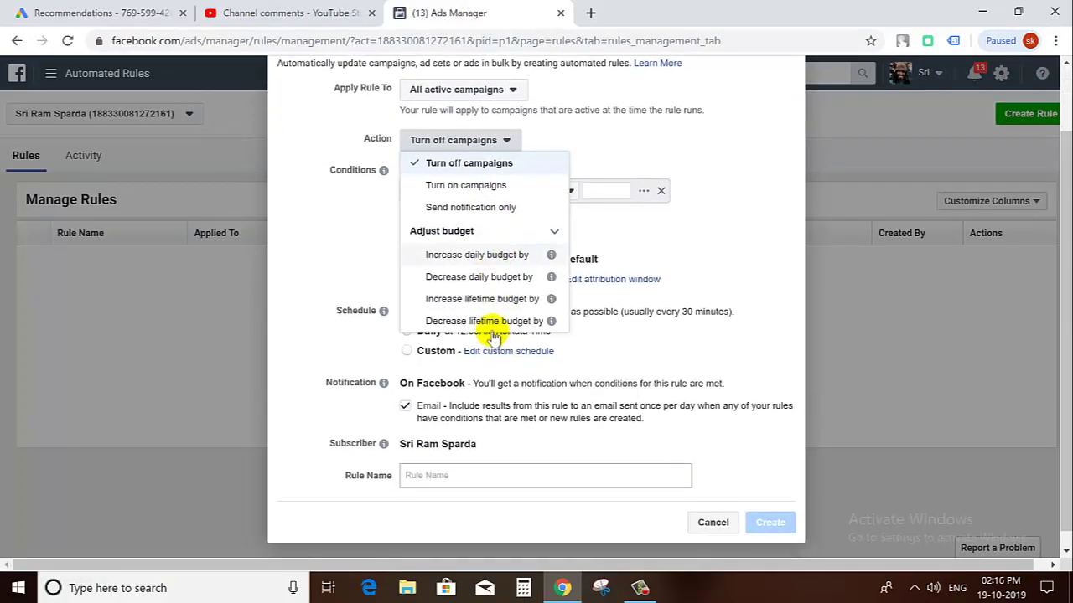
click(703, 241)
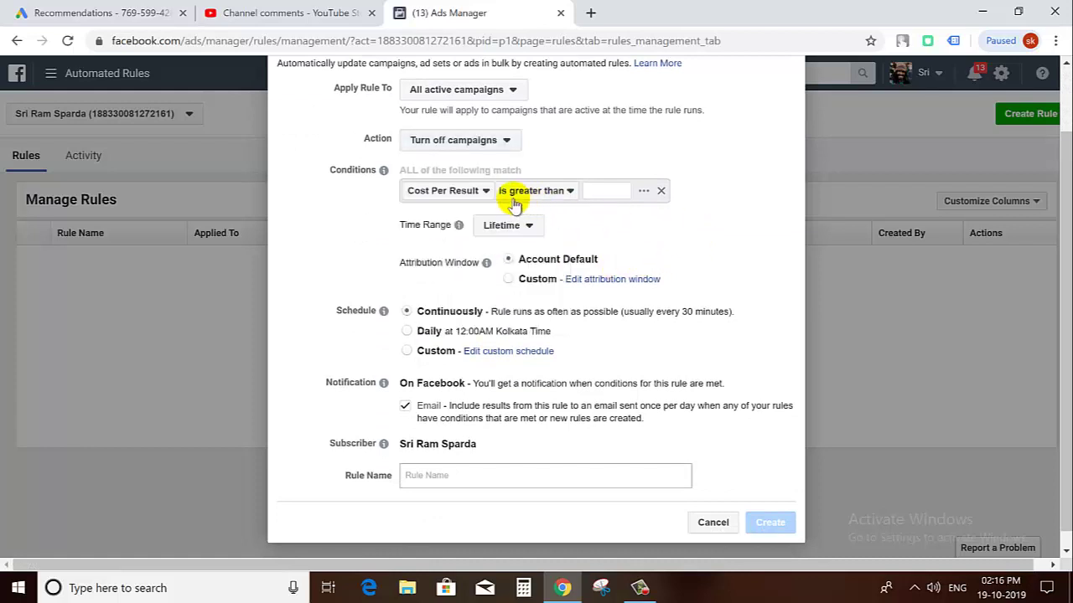
click(470, 191)
scroll(469, 306, down, 5)
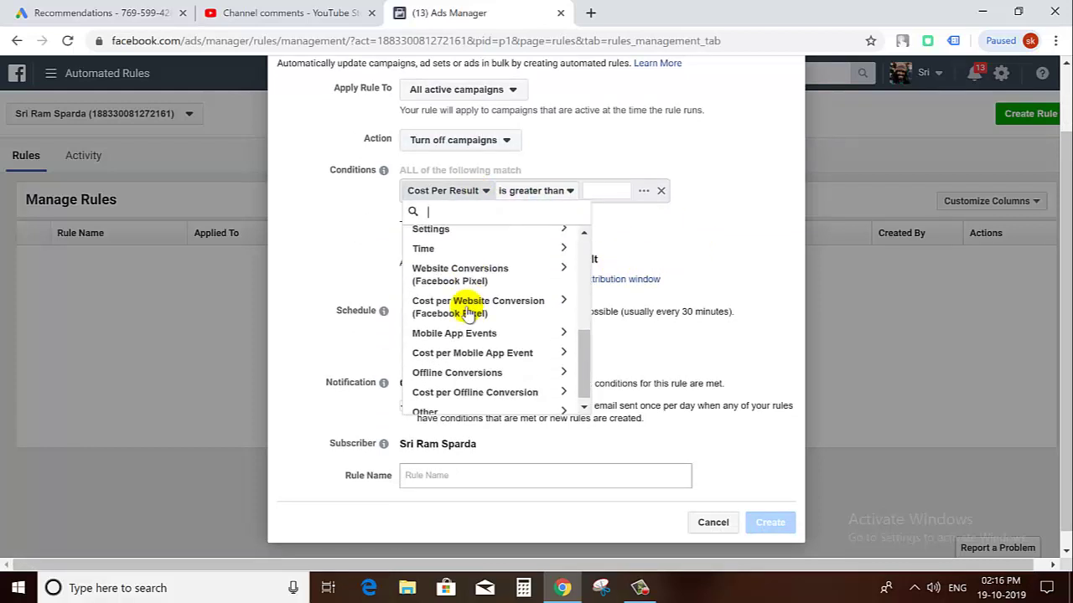
scroll(469, 306, up, 5)
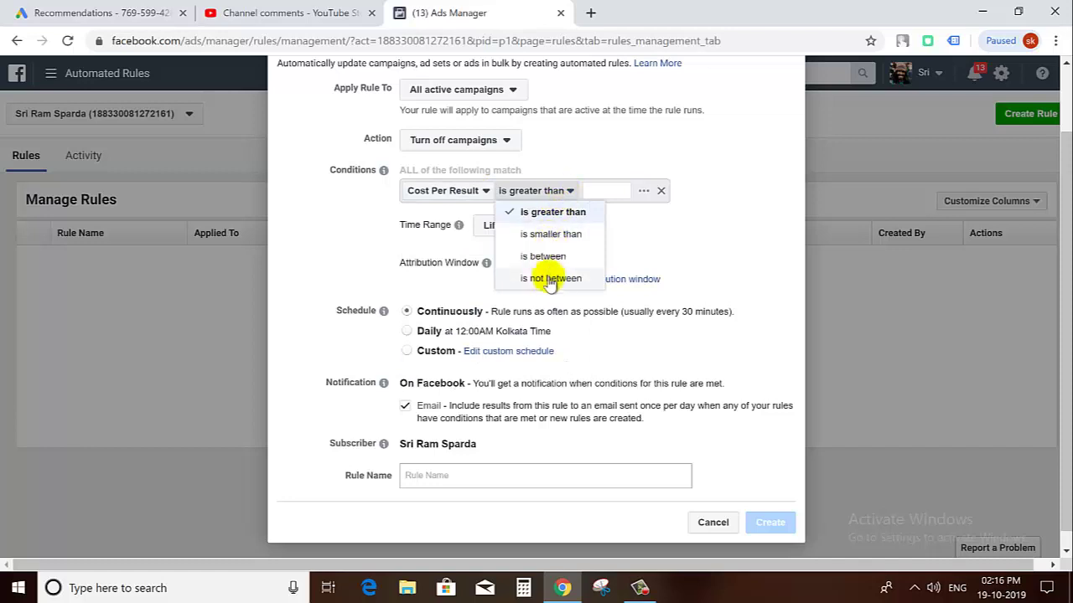
click(676, 239)
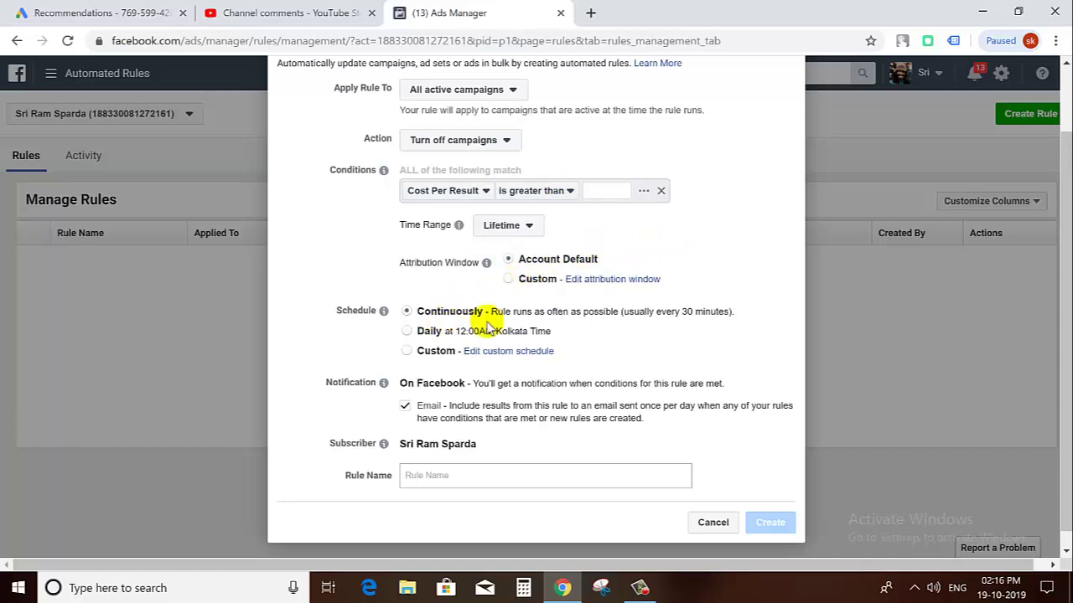
Schedule the rule to run daily at 12:00AM Kolkata Time and review the custom schedule's day and time options.
drag(521, 312, 740, 323)
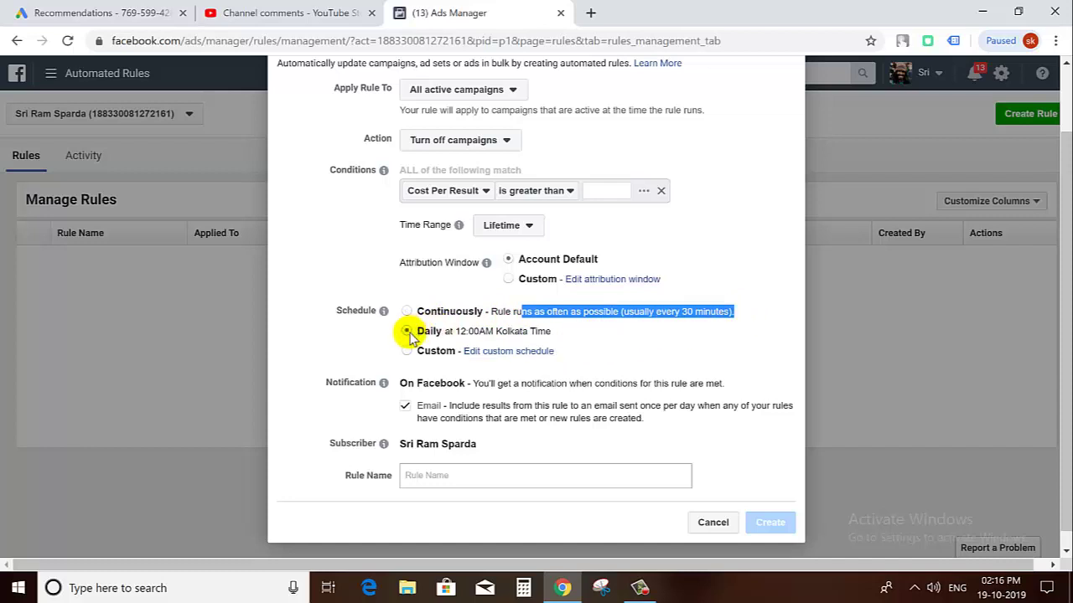
click(408, 351)
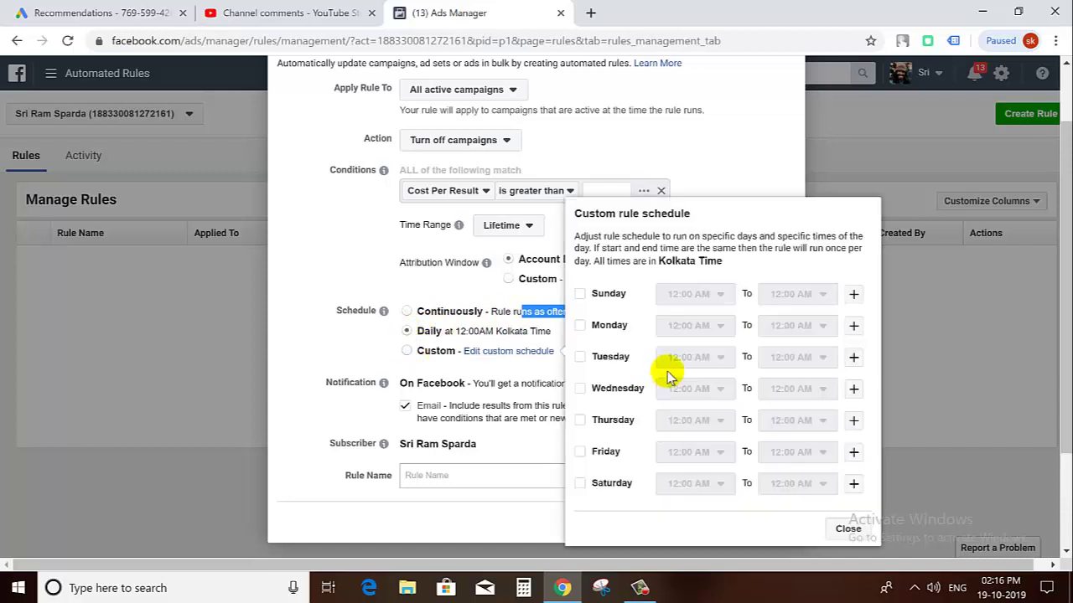
scroll(691, 366, down, 1)
scroll(691, 366, up, 2)
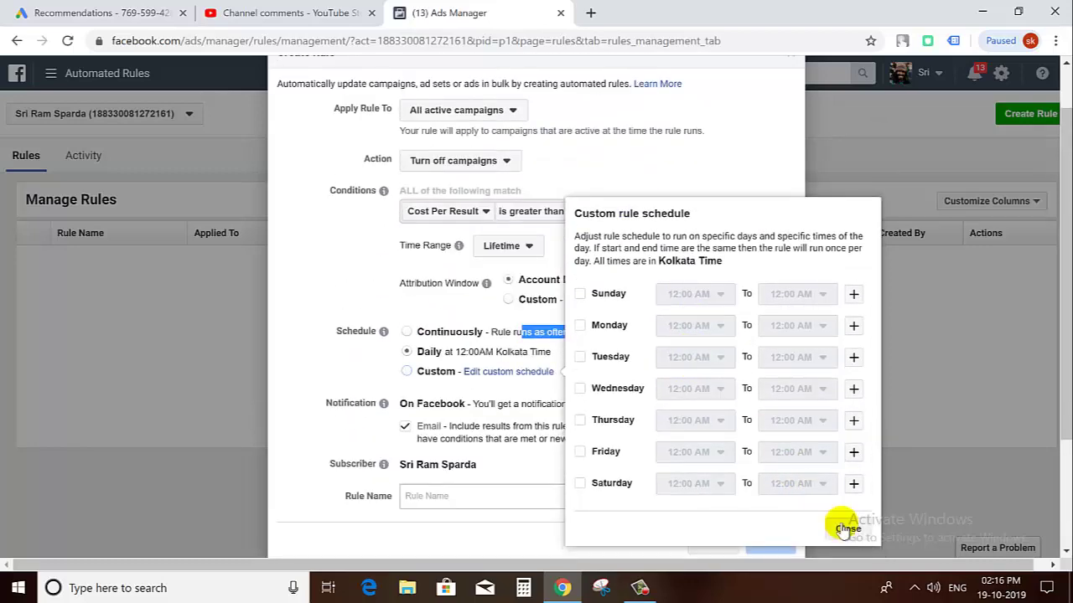
click(845, 528)
Review the rule's notification and name fields, and discard the new rule.
scroll(305, 354, down, 1)
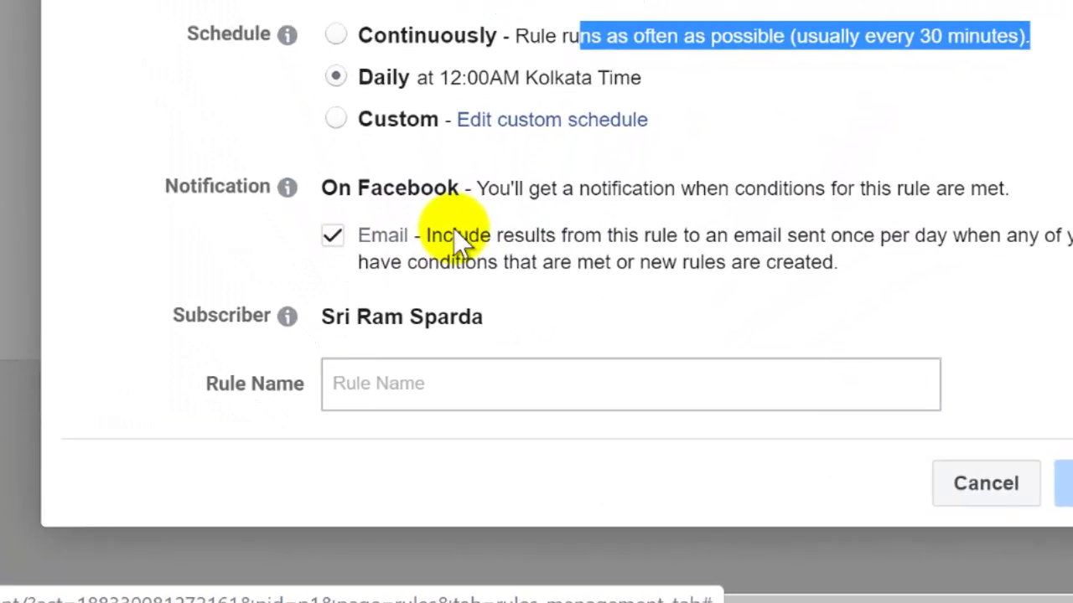
click(677, 379)
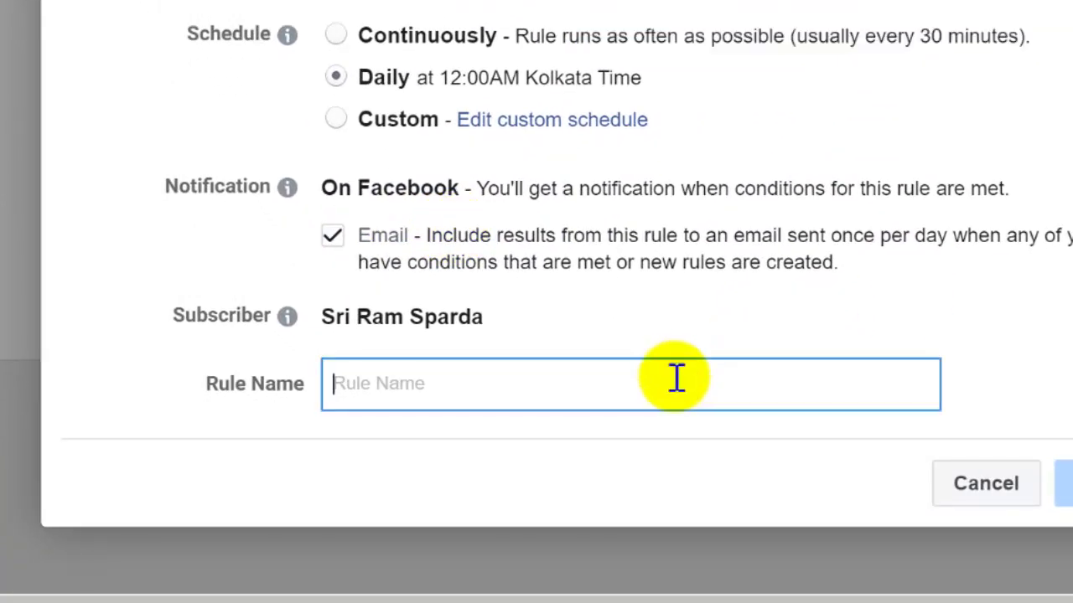
click(1018, 488)
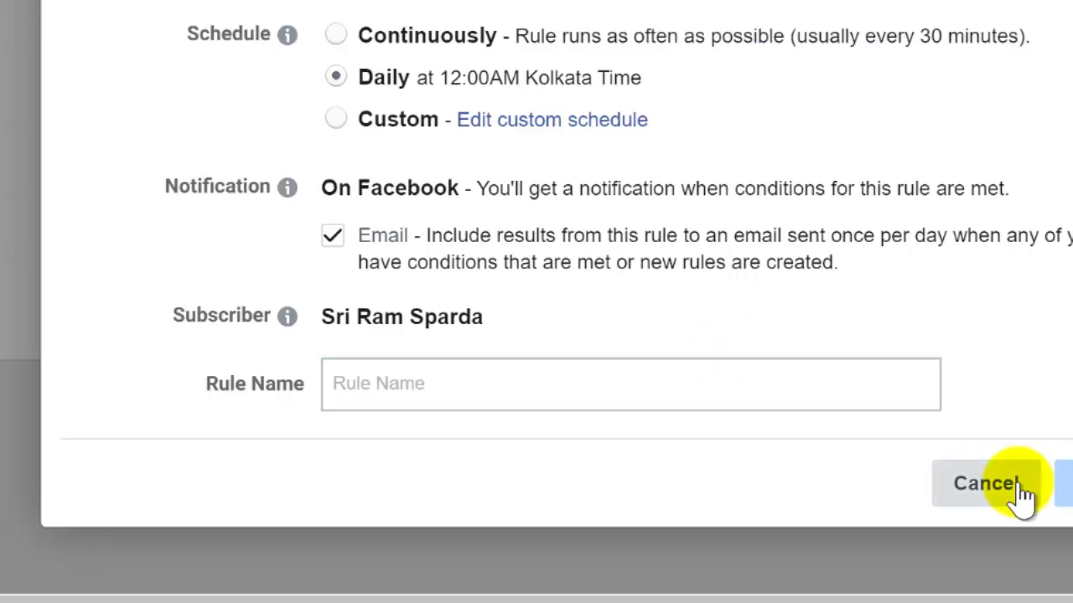
click(1019, 487)
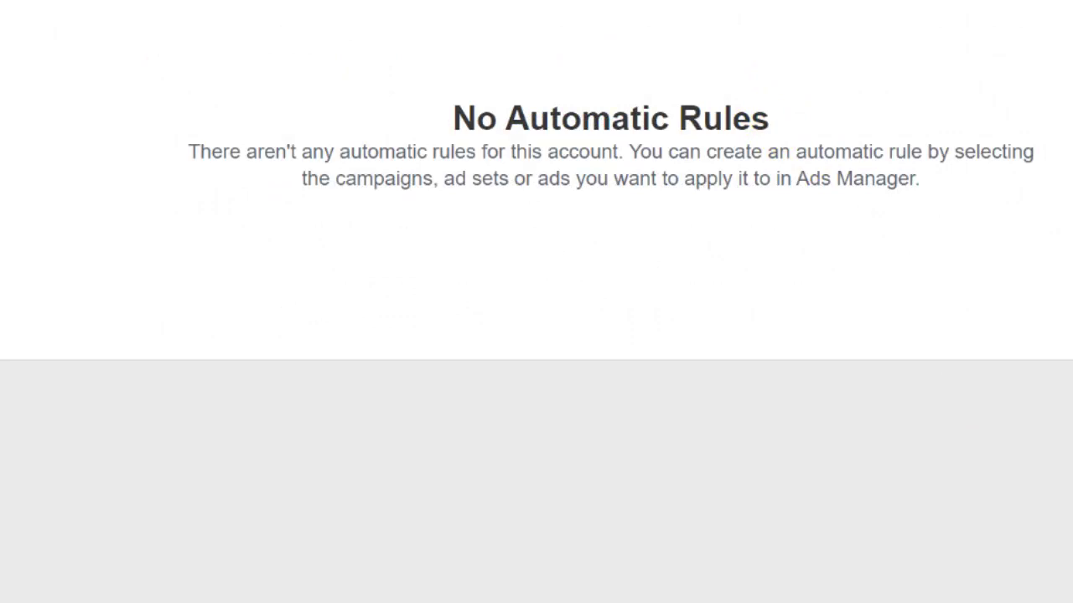
Open Ads Reporting from the Measure & Report tools and browse the metrics available for the untitled report.
click(51, 74)
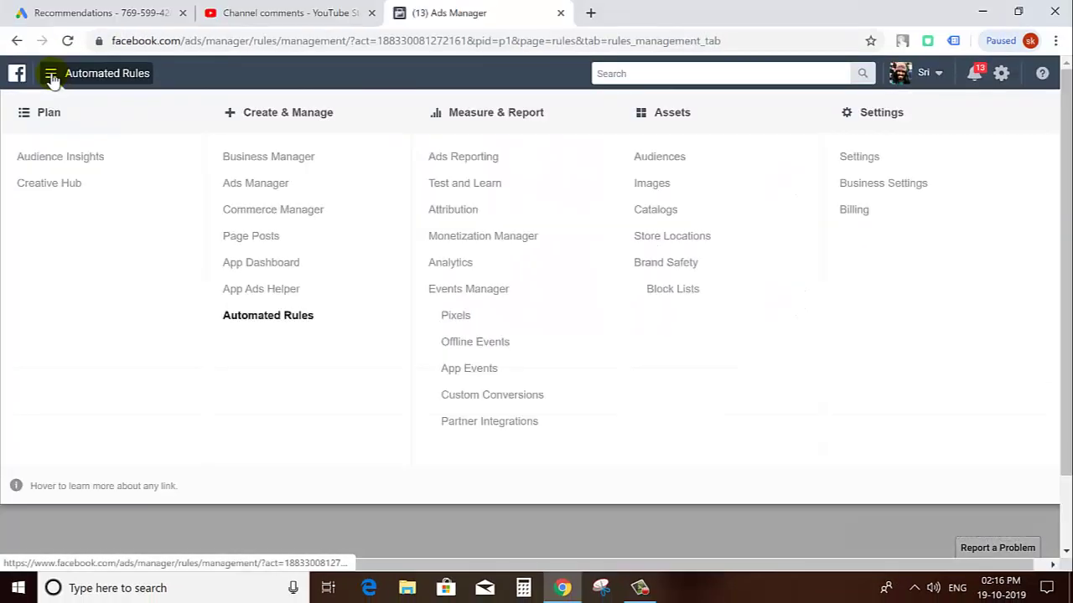
triple_click(499, 118)
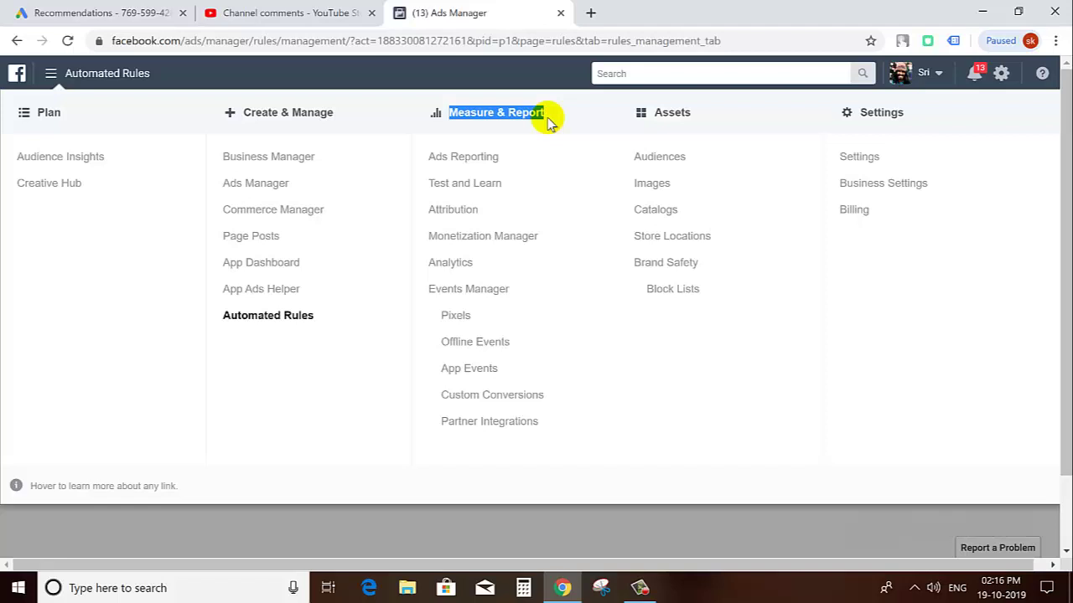
click(457, 159)
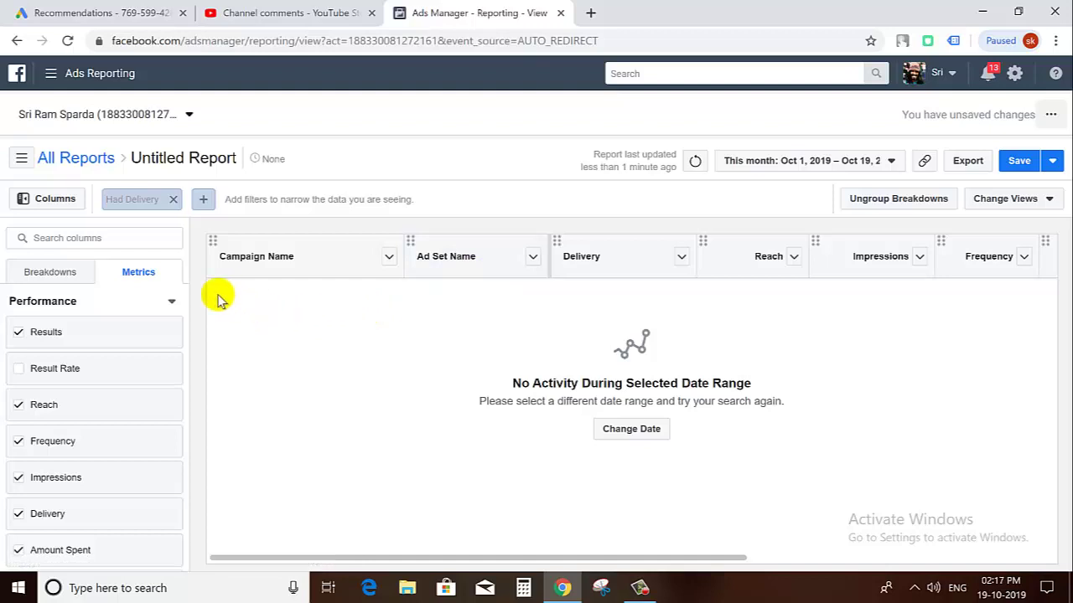
scroll(108, 333, down, 18)
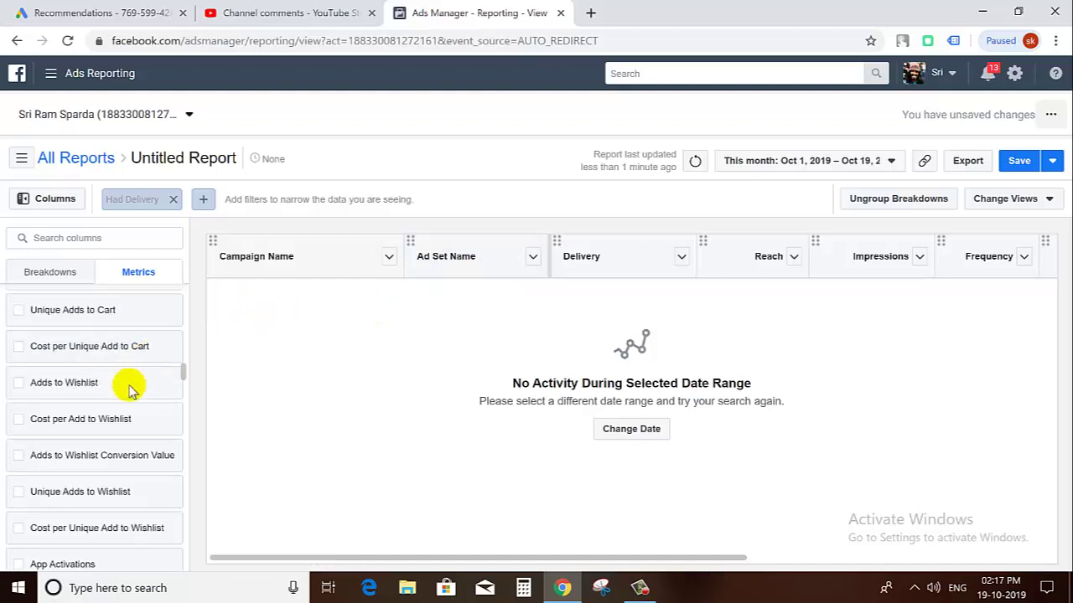
Look further through the untitled report's conversion metrics, including the app retention and offline conversion ones.
scroll(130, 387, down, 5)
scroll(53, 425, down, 6)
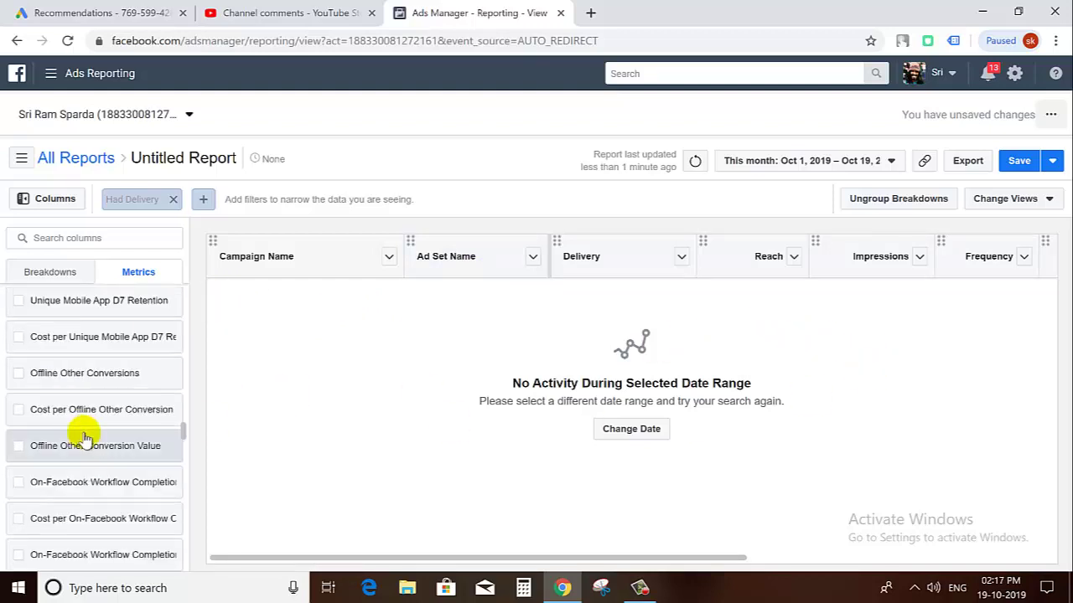
scroll(84, 438, up, 5)
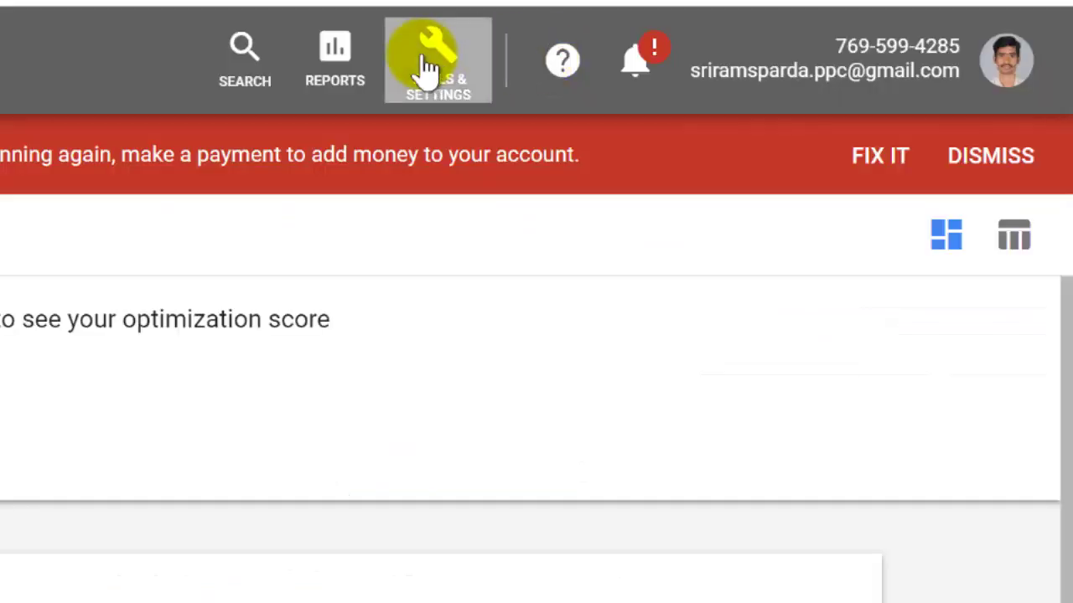
Switch to Google Ads, view the predefined report categories, and start a custom table report to compare its report options.
click(431, 72)
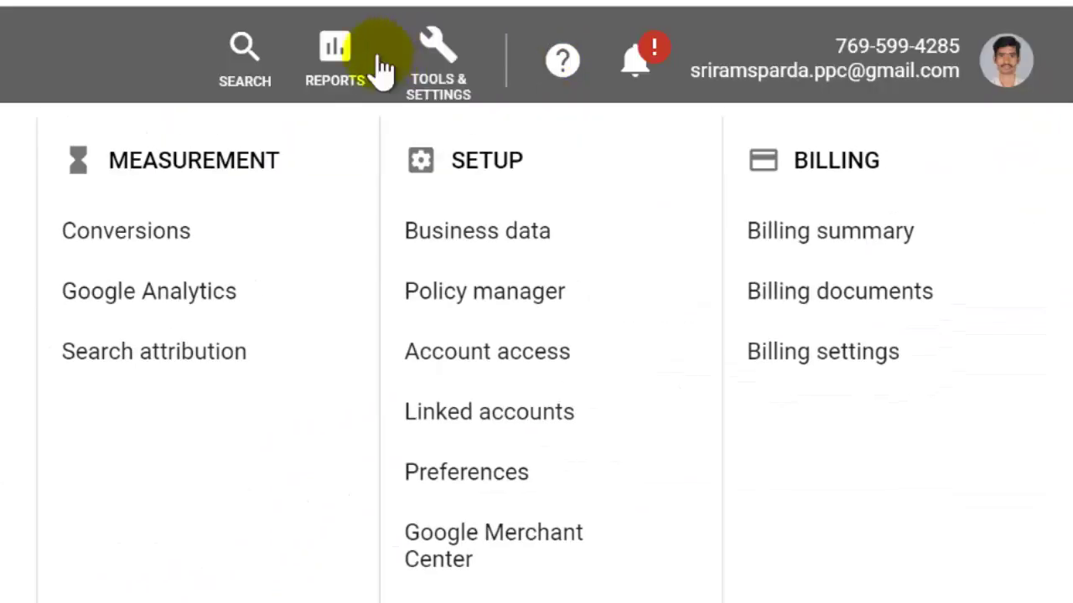
click(347, 64)
mouse_move(360, 137)
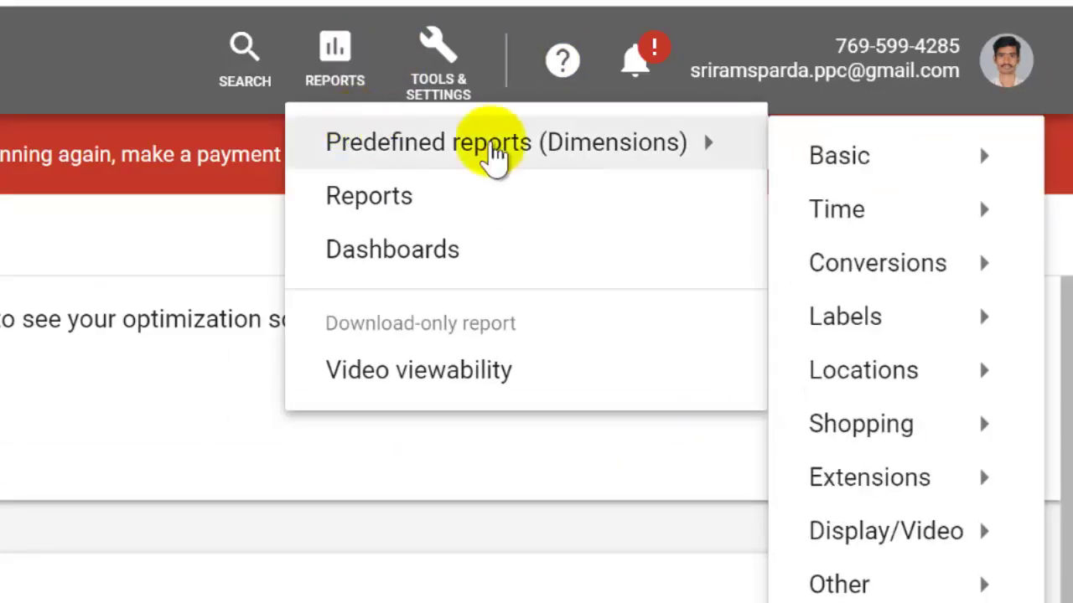
click(371, 211)
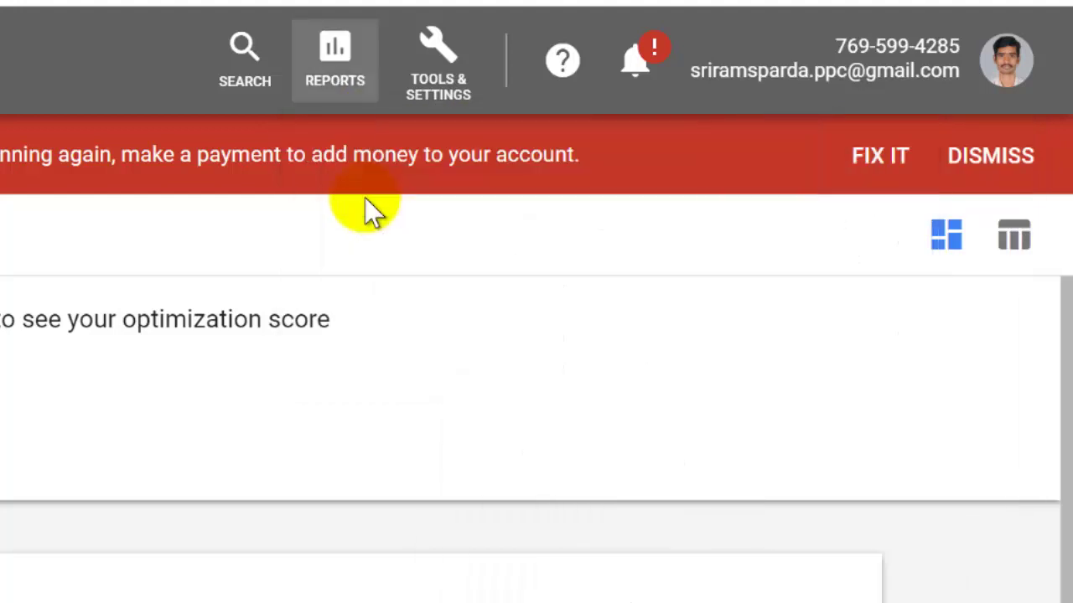
click(338, 94)
click(347, 196)
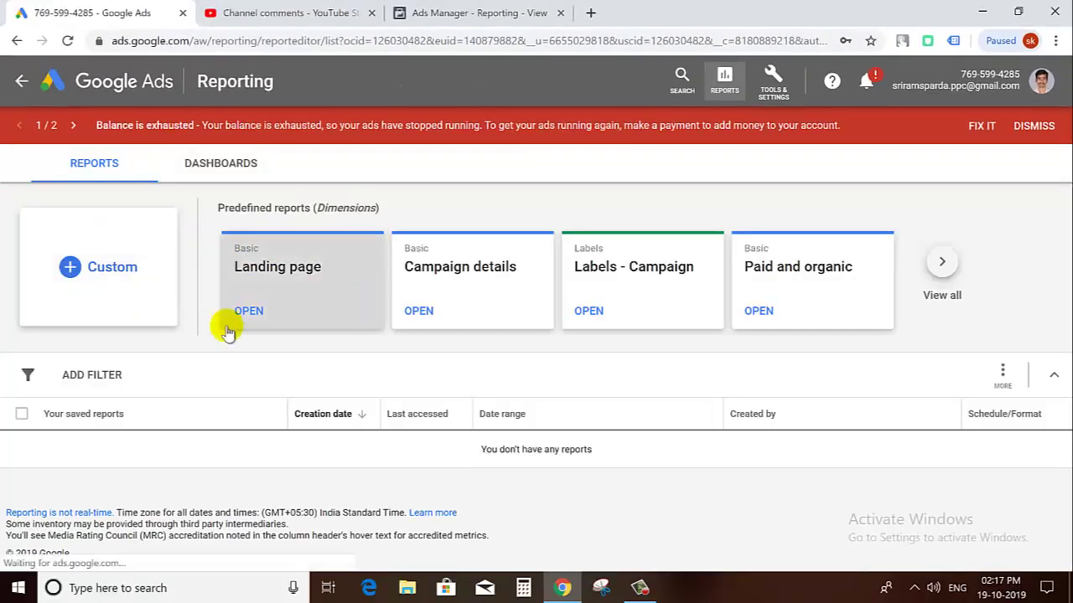
click(84, 274)
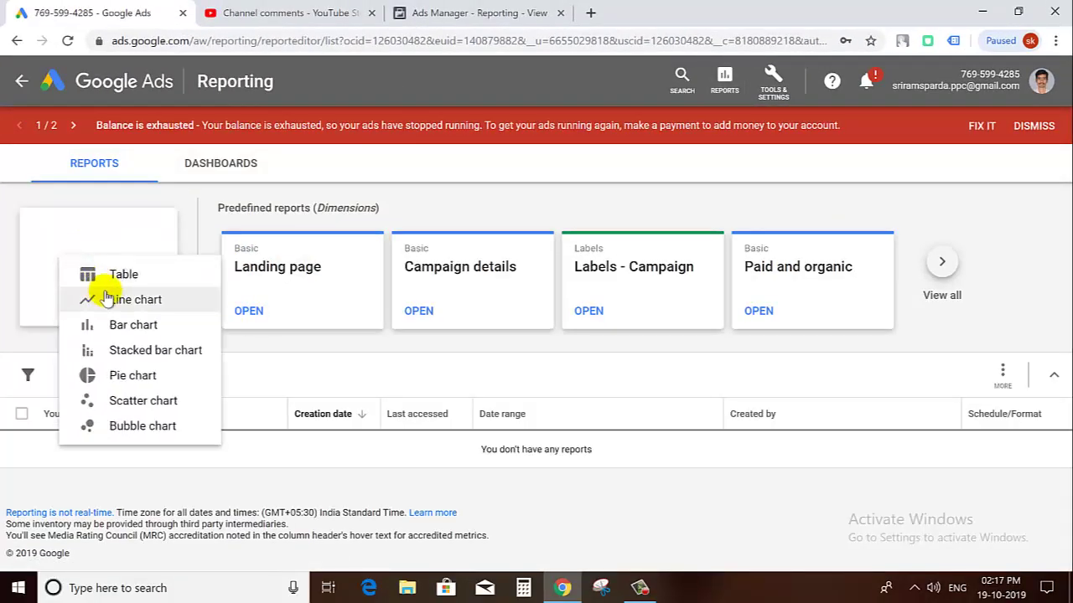
click(117, 276)
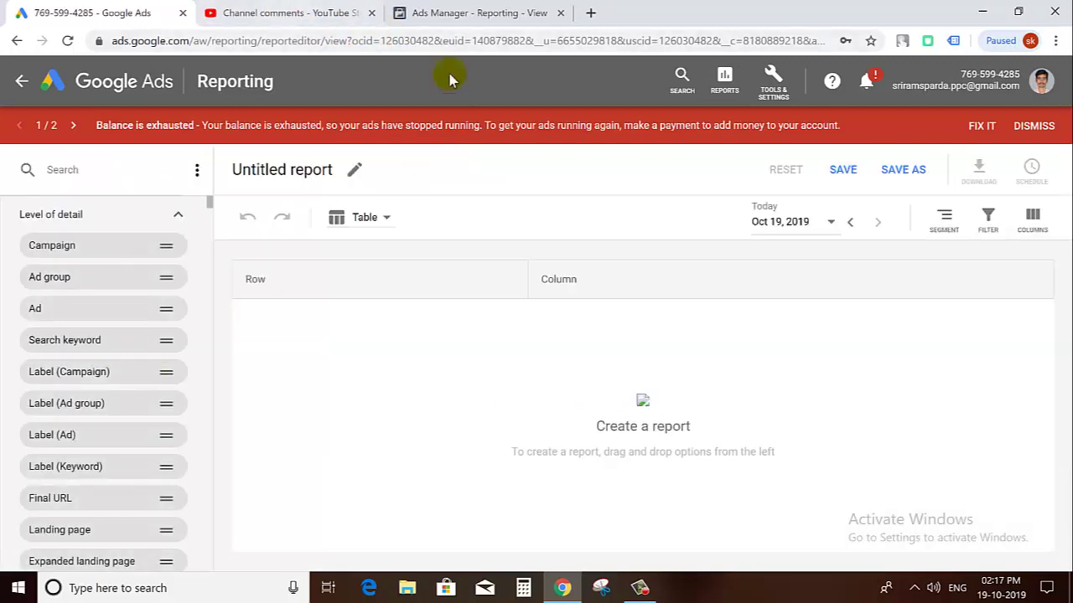
Switch back to Facebook Ads Reporting and look through the remaining metrics down to the Settings group.
click(457, 13)
scroll(82, 362, down, 3)
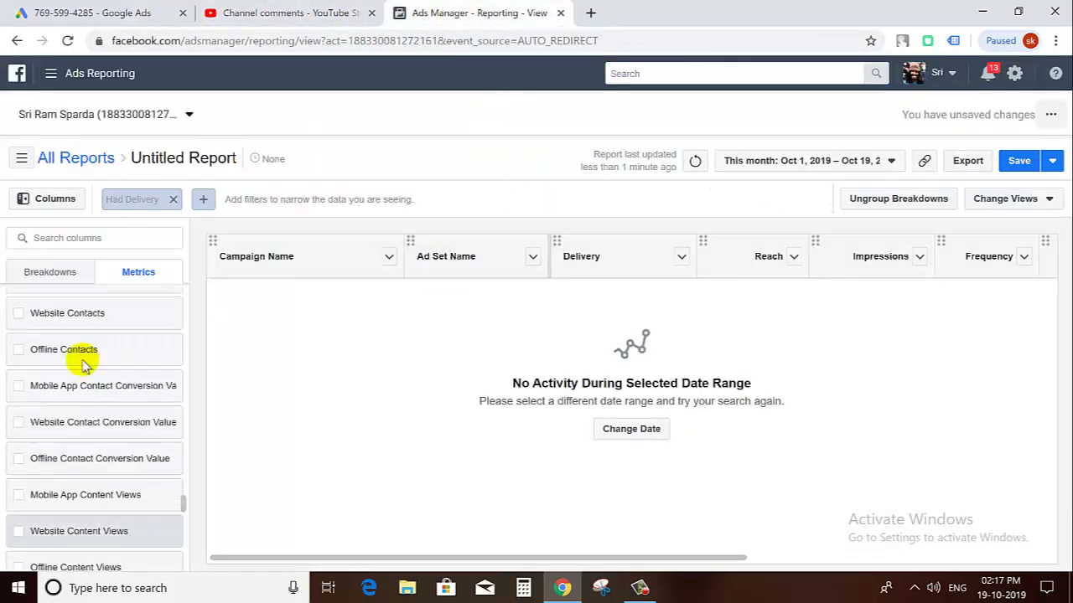
scroll(82, 362, down, 15)
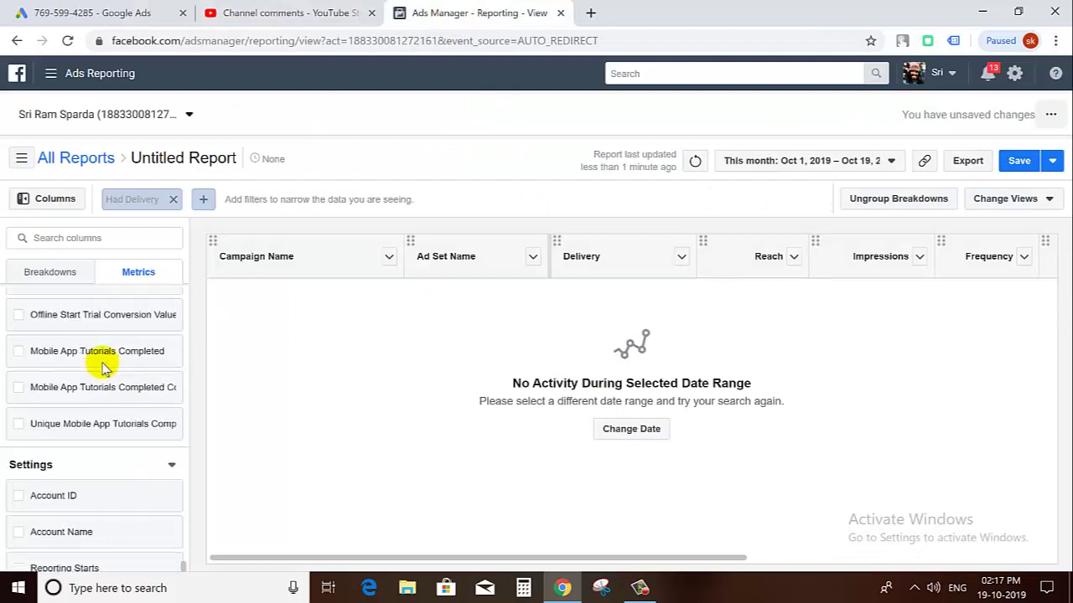
scroll(103, 367, down, 3)
Open Test and Learn from Facebook's Measure & Report tools, and return Google Ads to its all-campaigns overview.
click(51, 74)
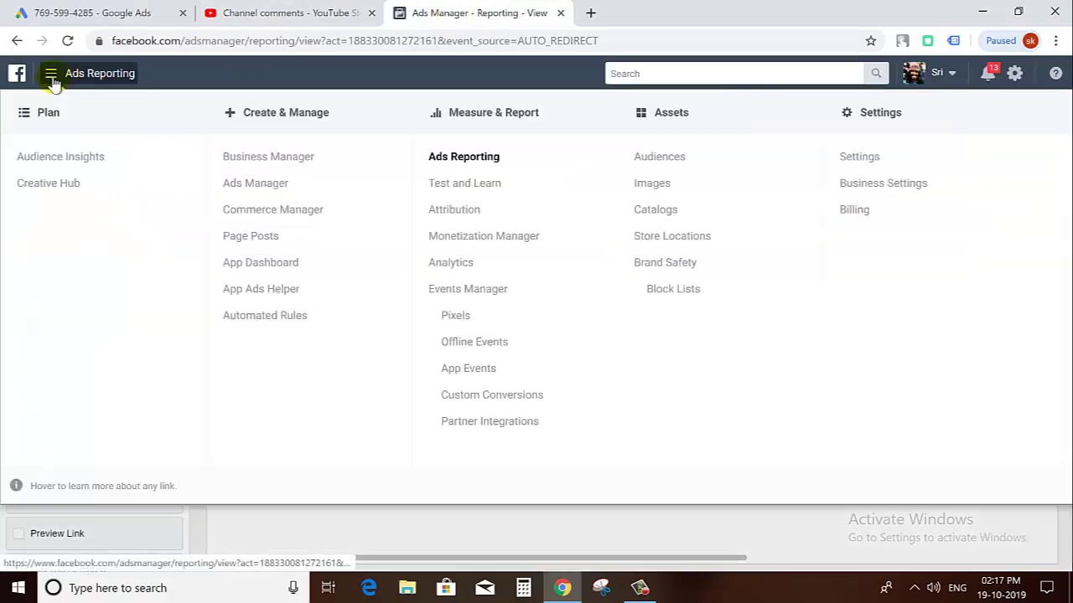
click(472, 186)
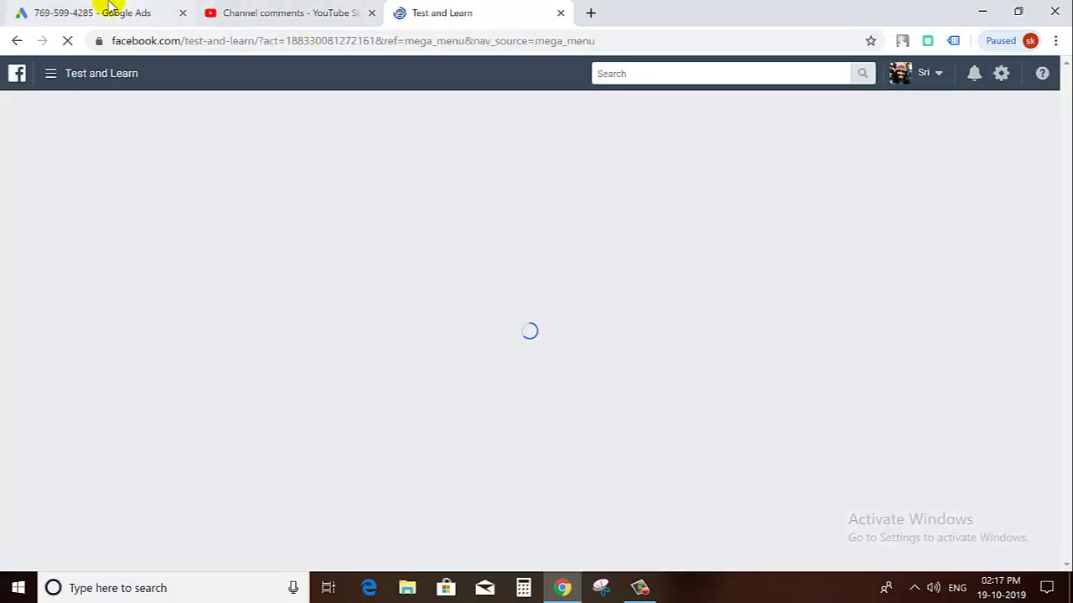
click(109, 10)
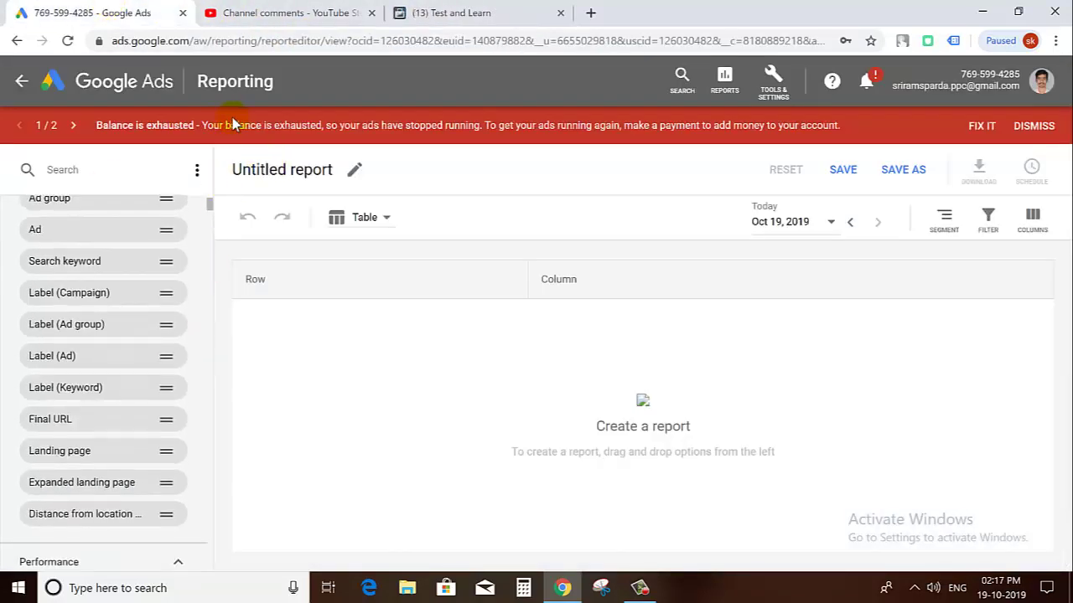
click(139, 81)
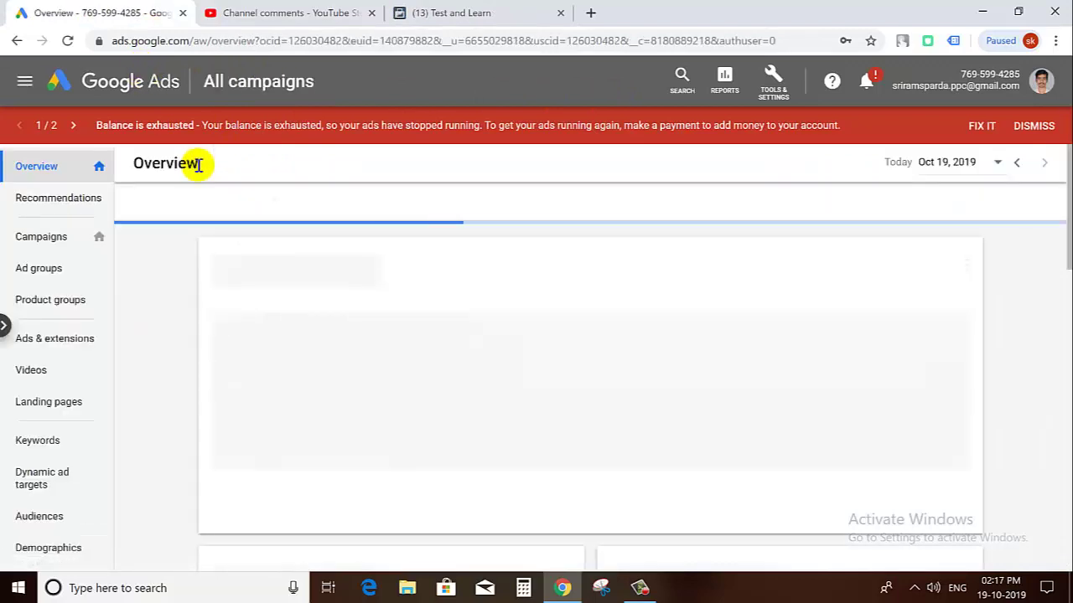
Switch back to Facebook's Test and Learn and start the holdout test on how much impact Facebook ads have on the business.
click(402, 10)
scroll(271, 319, down, 1)
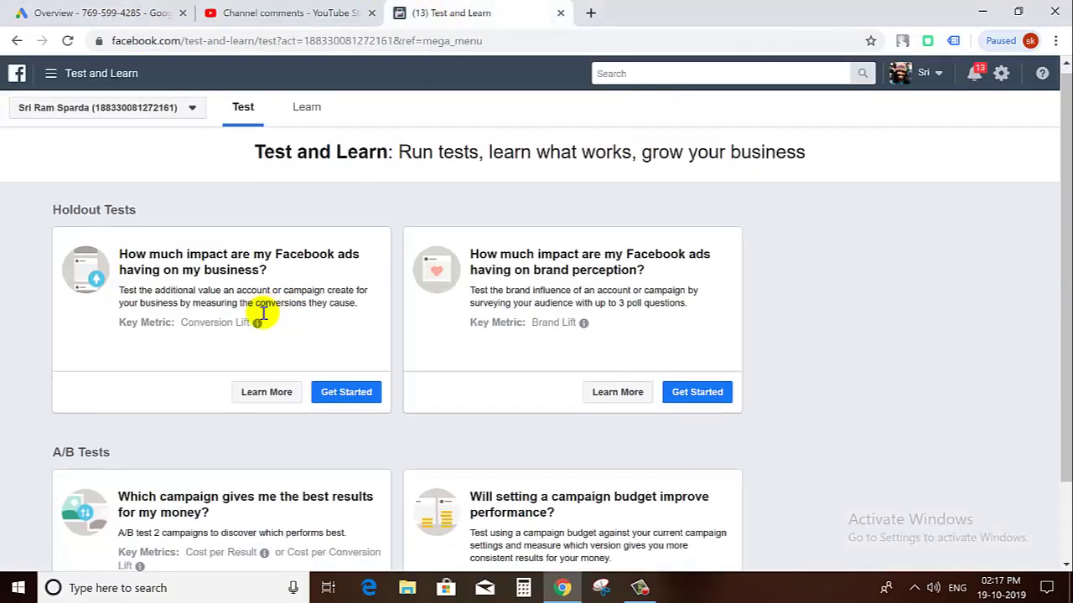
drag(185, 180, 352, 203)
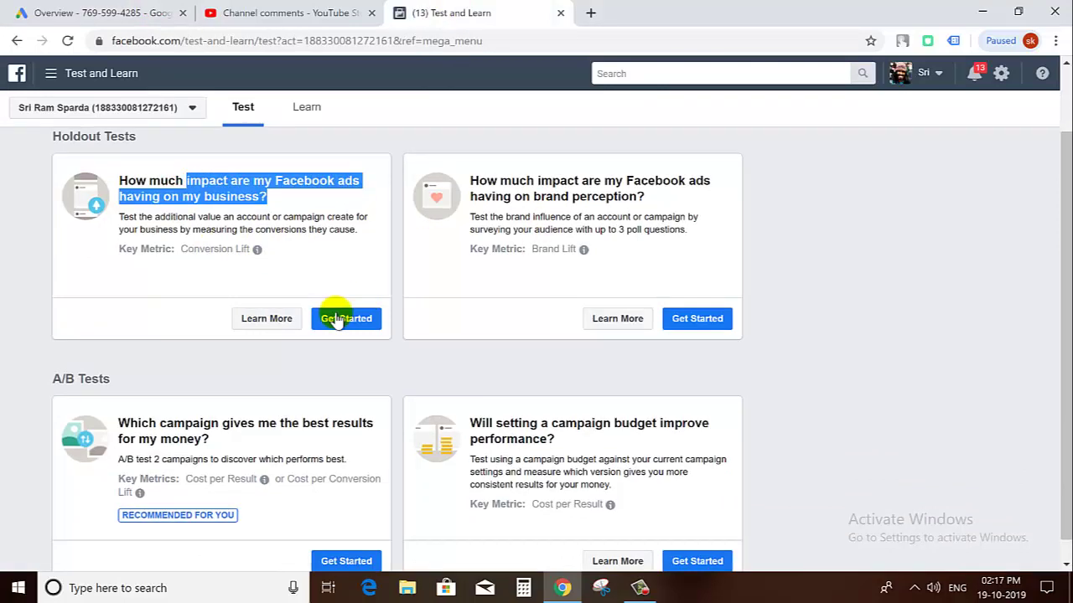
click(336, 321)
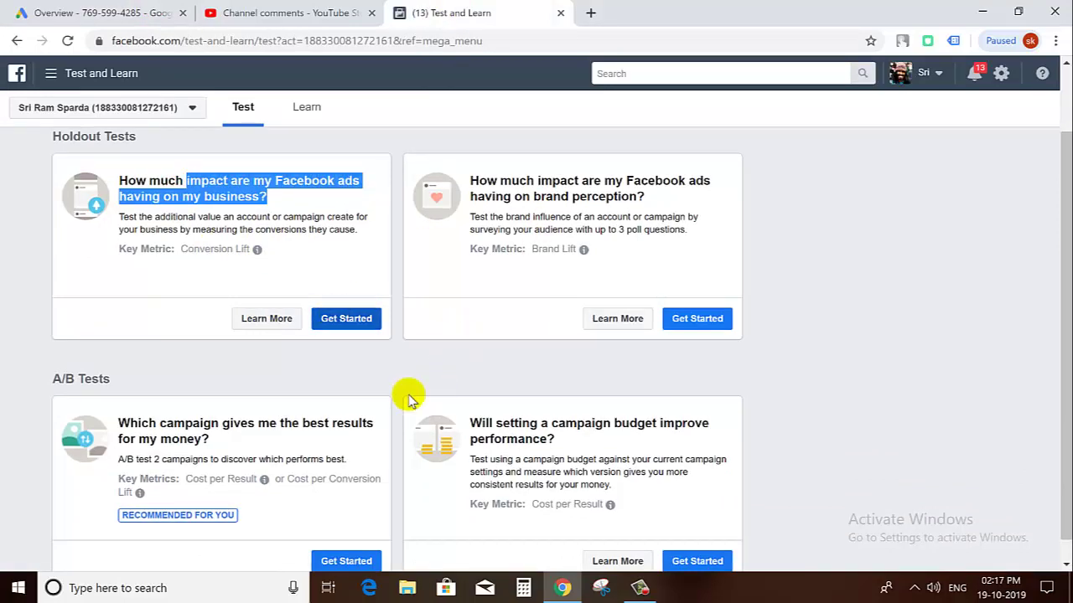
scroll(386, 398, down, 1)
scroll(373, 369, up, 1)
click(352, 374)
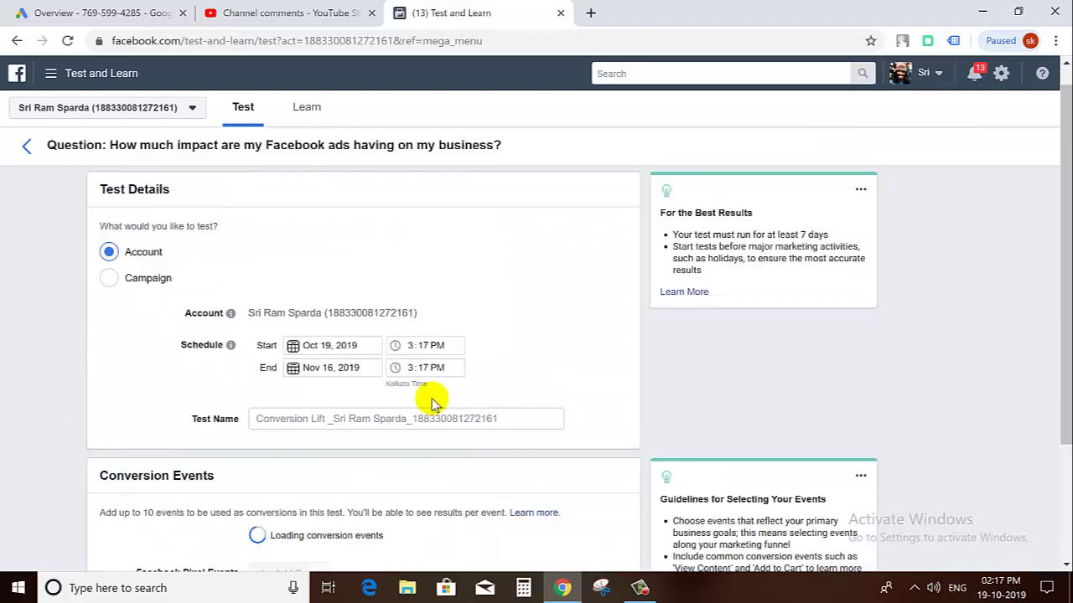
Set the holdout test to cover a campaign, examine its conversion events section, and try to review the test details.
scroll(127, 210, down, 1)
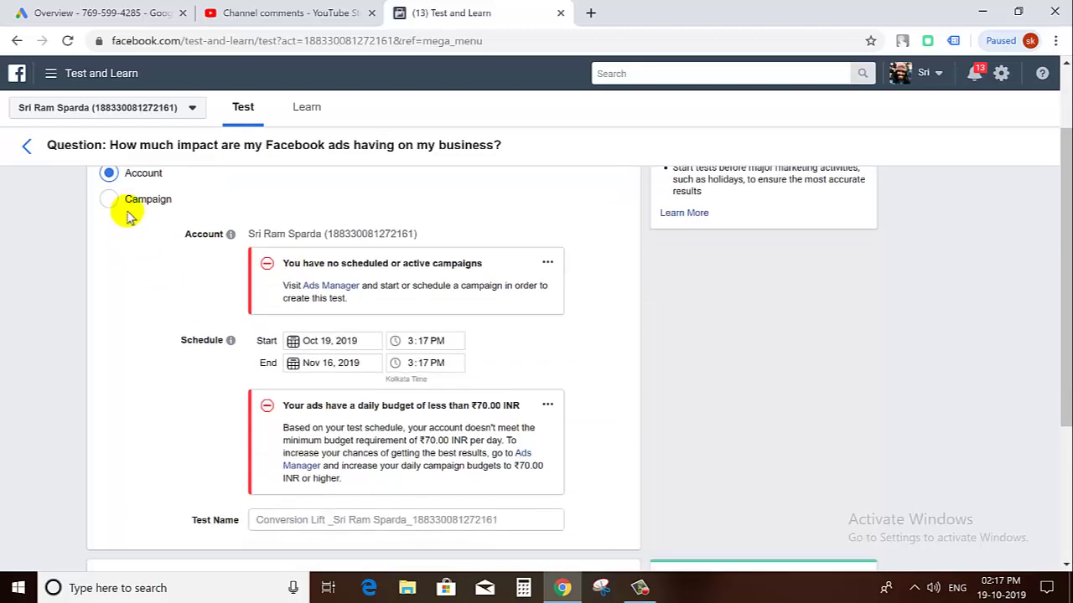
click(117, 199)
scroll(317, 378, down, 1)
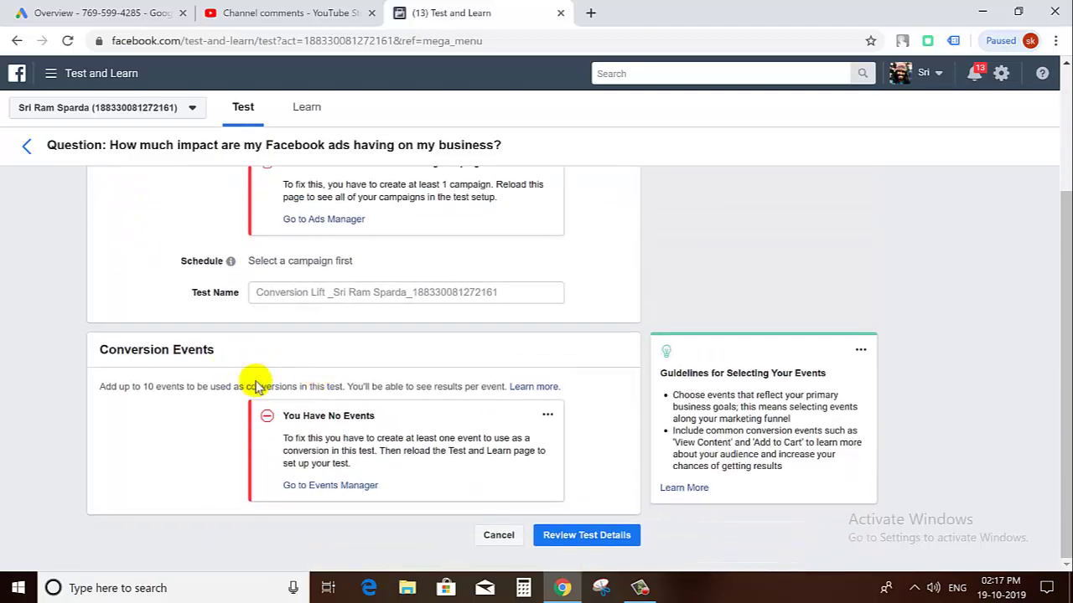
click(578, 534)
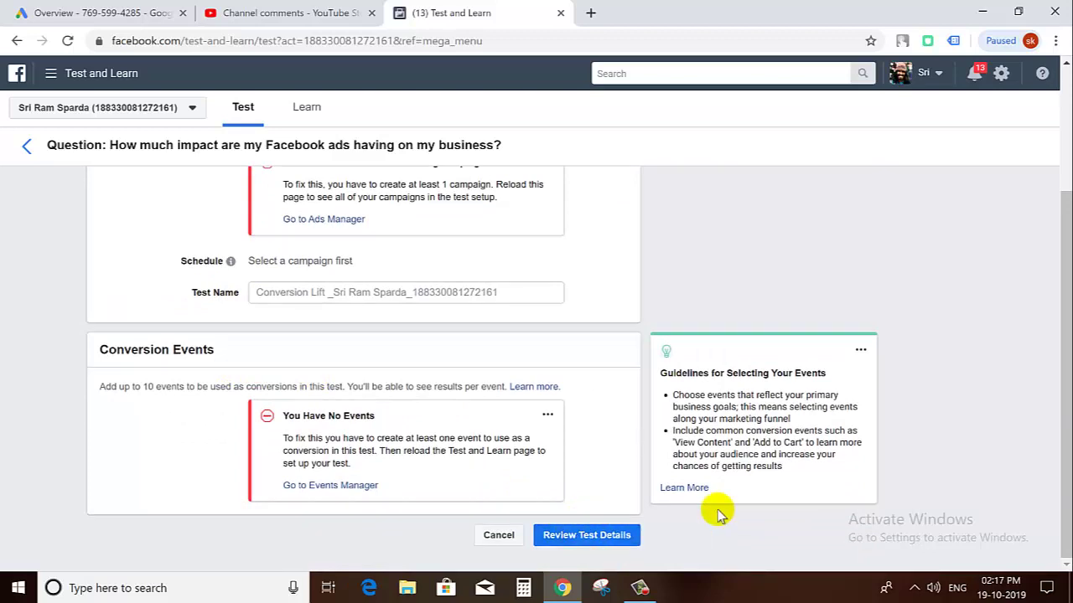
scroll(438, 402, up, 2)
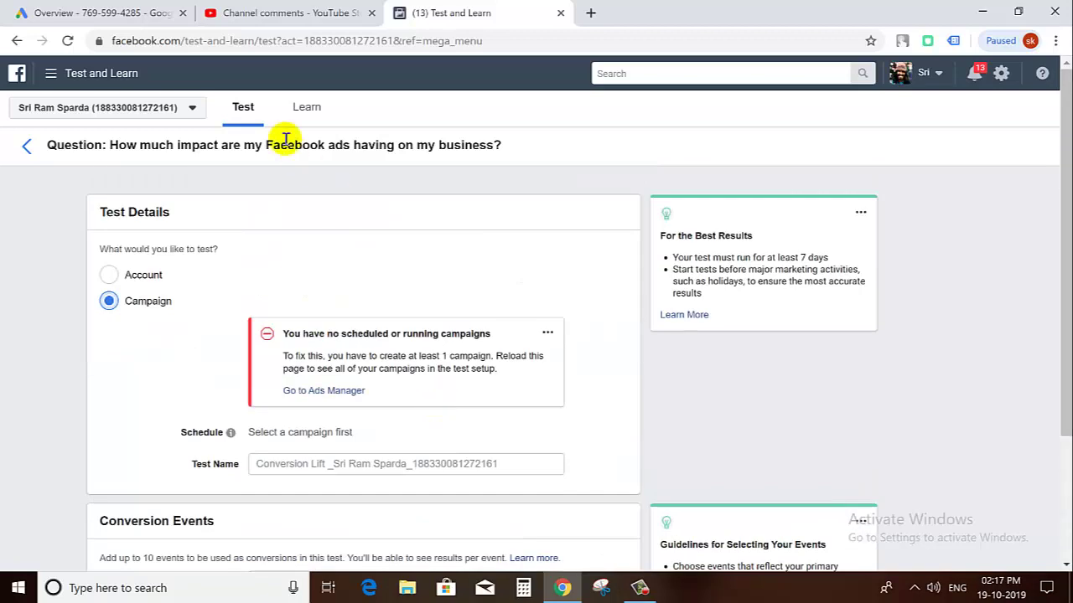
From the Learn section, create a new A/B test on which campaign gives the best results and examine its details and winner options.
click(305, 117)
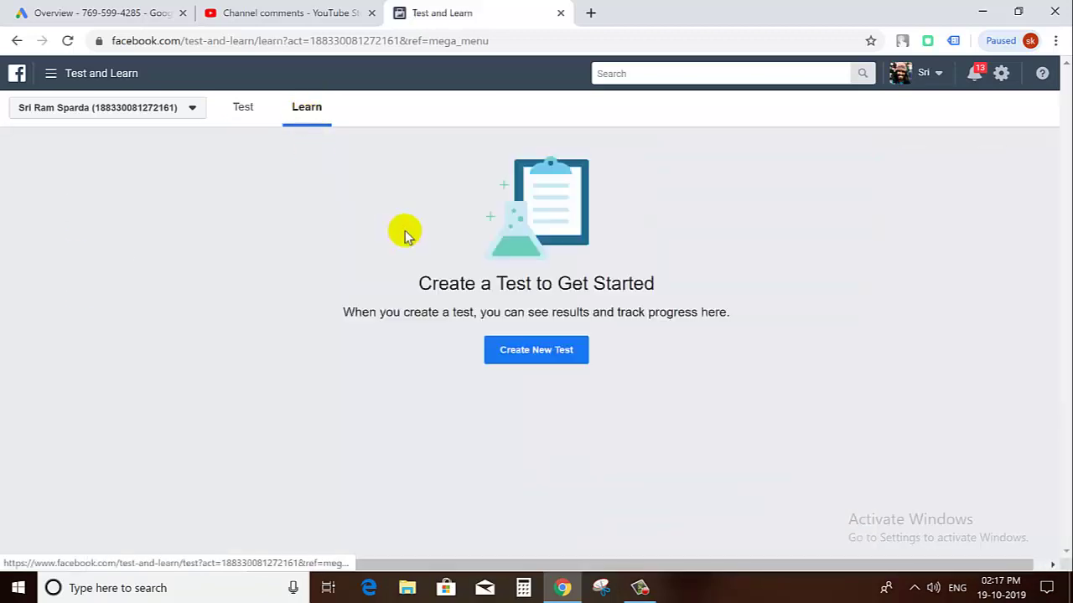
click(555, 362)
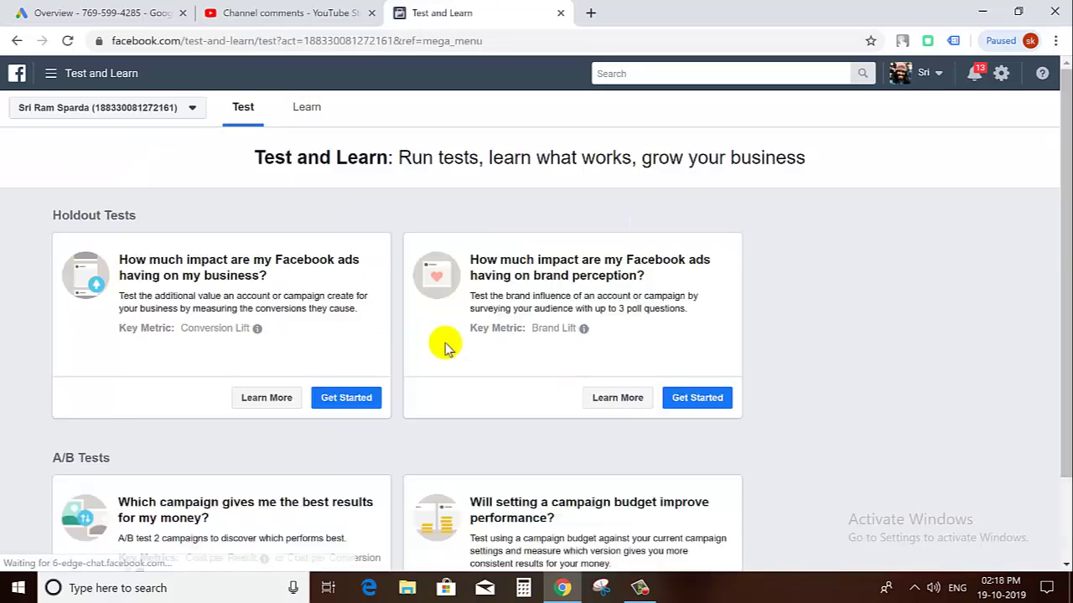
scroll(351, 331, down, 1)
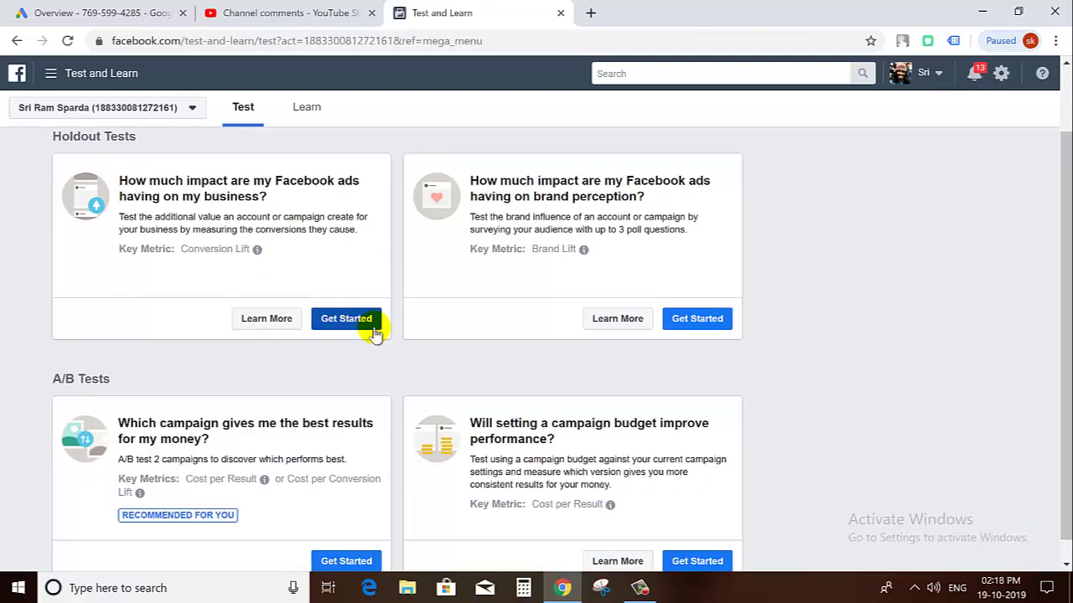
scroll(385, 402, down, 1)
click(351, 536)
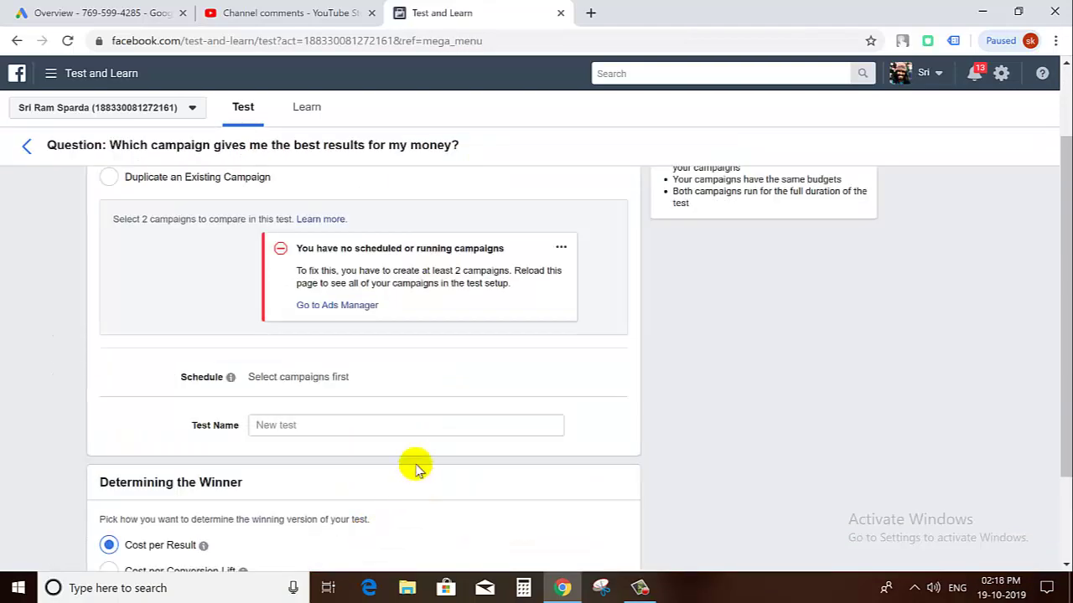
scroll(412, 413, down, 2)
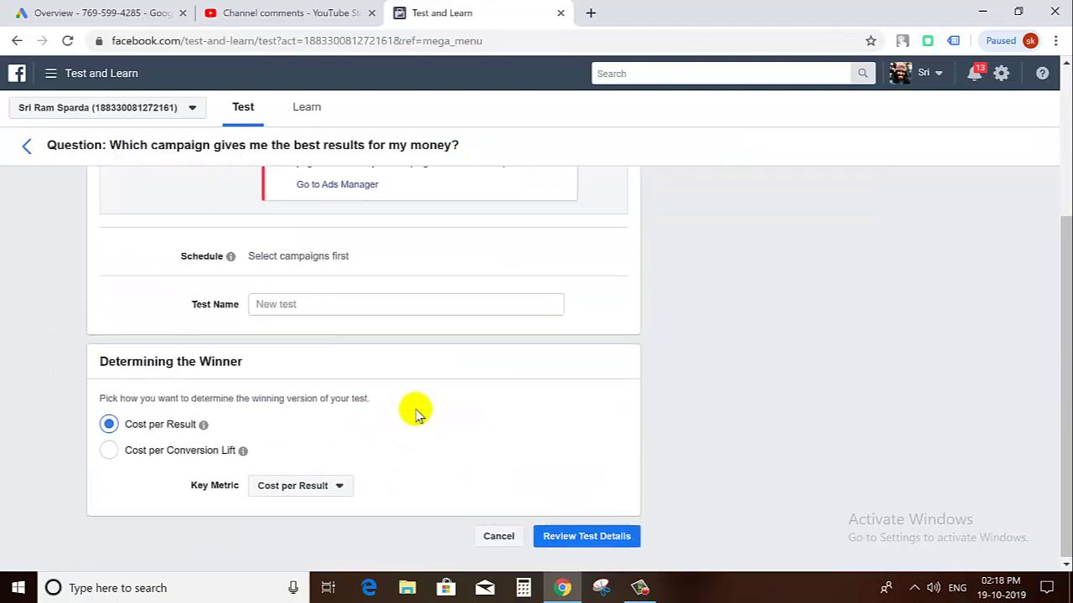
scroll(416, 412, up, 3)
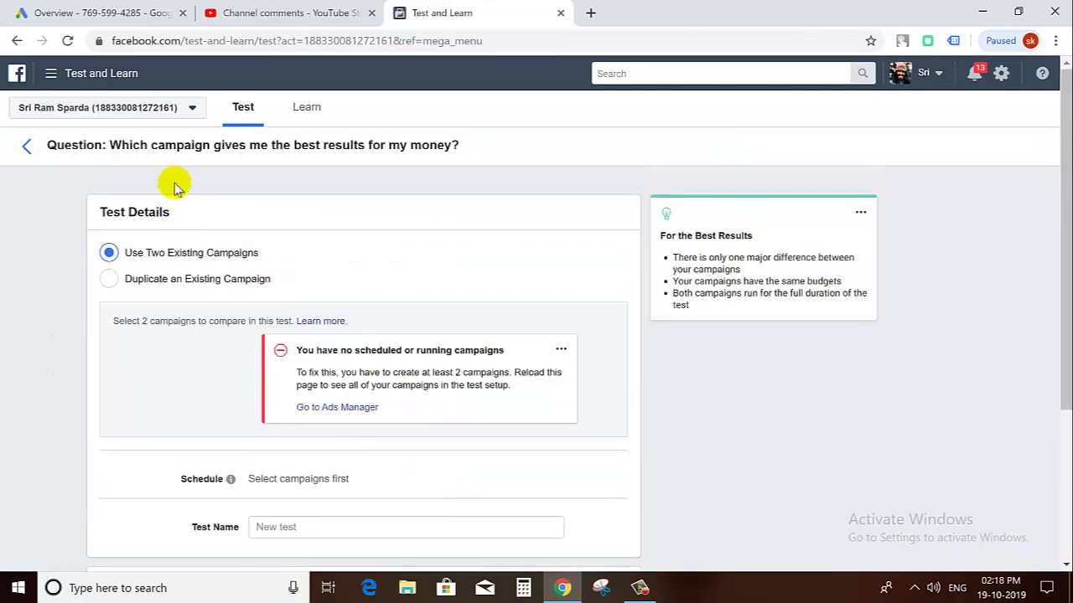
Open Attribution from the Measure & Report tools and start its line of business setup.
click(53, 77)
click(469, 216)
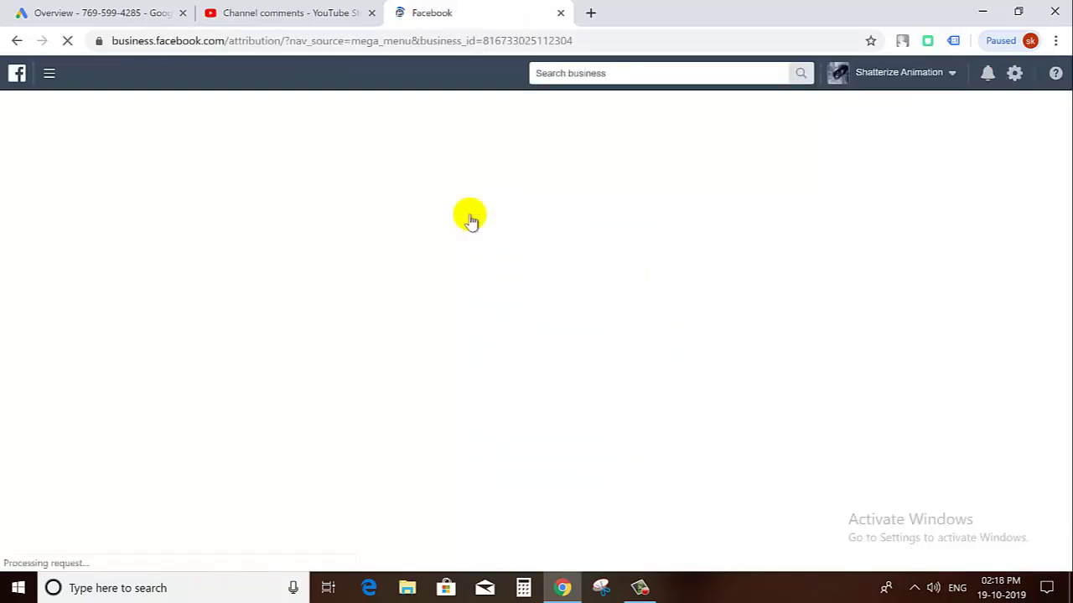
scroll(210, 262, down, 2)
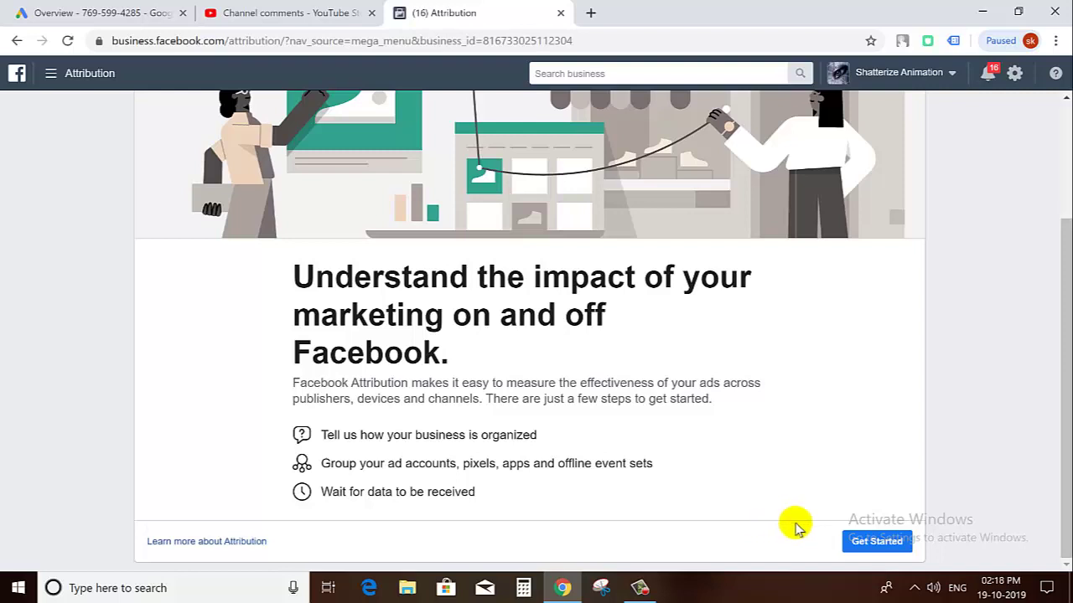
click(850, 541)
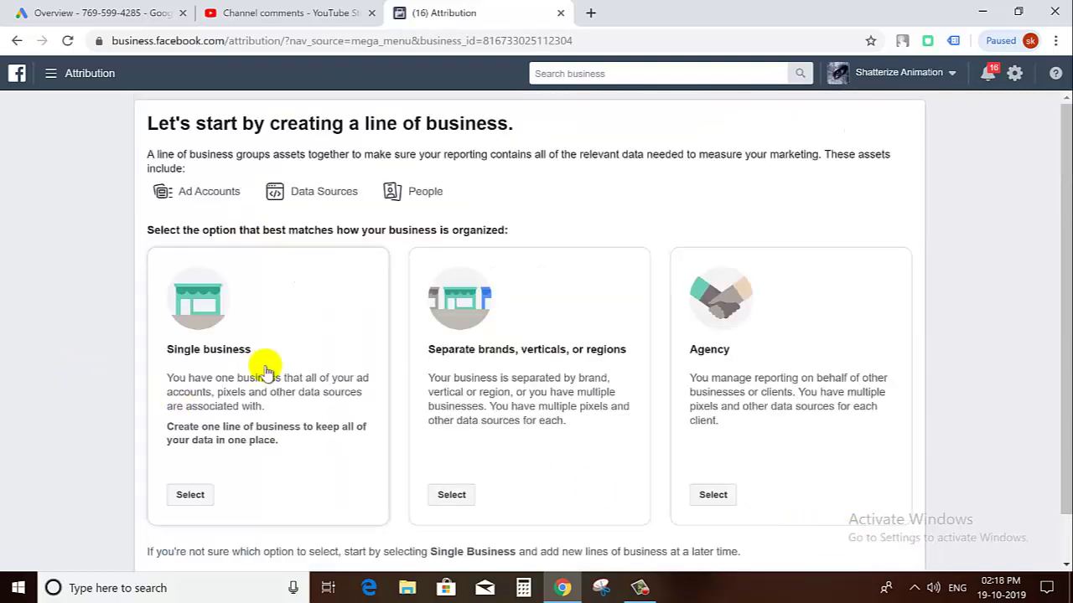
Choose Single business for the line of business, select the Animation Tutorials ad account, and proceed to the data sources.
scroll(264, 369, down, 1)
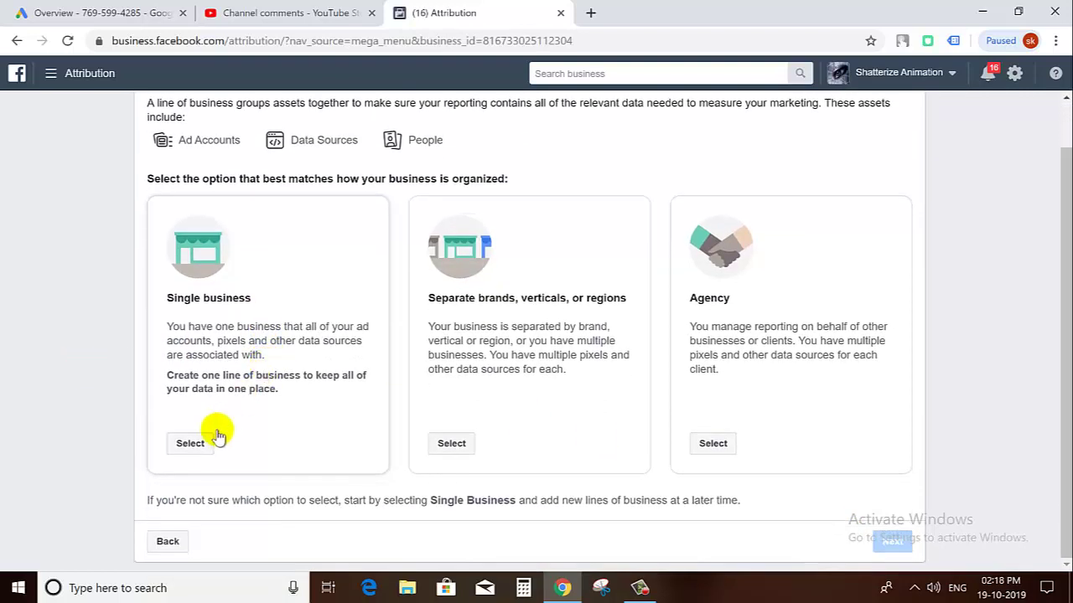
click(203, 444)
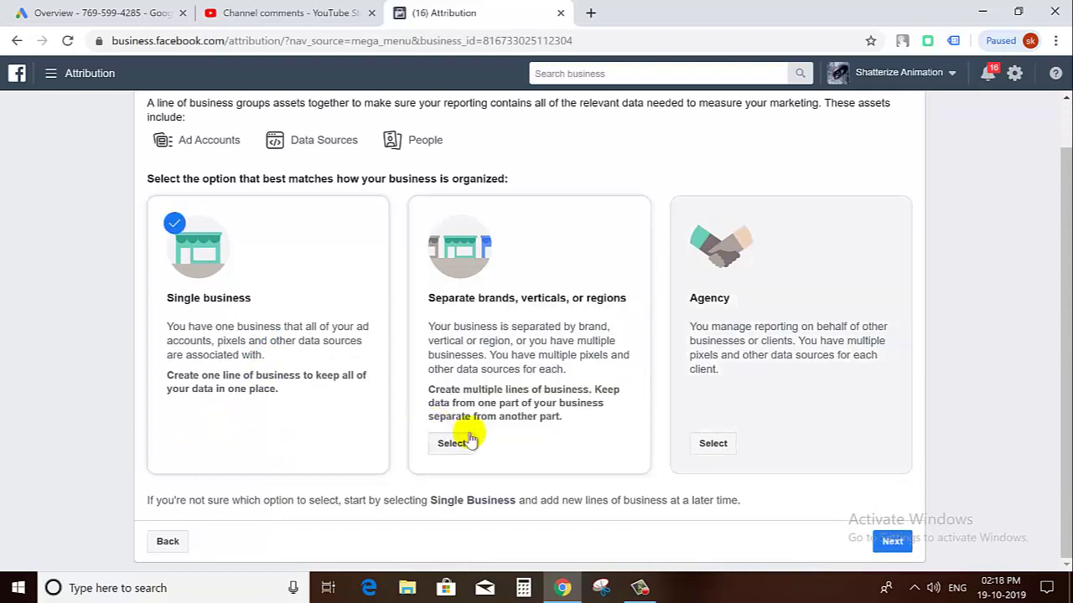
click(892, 541)
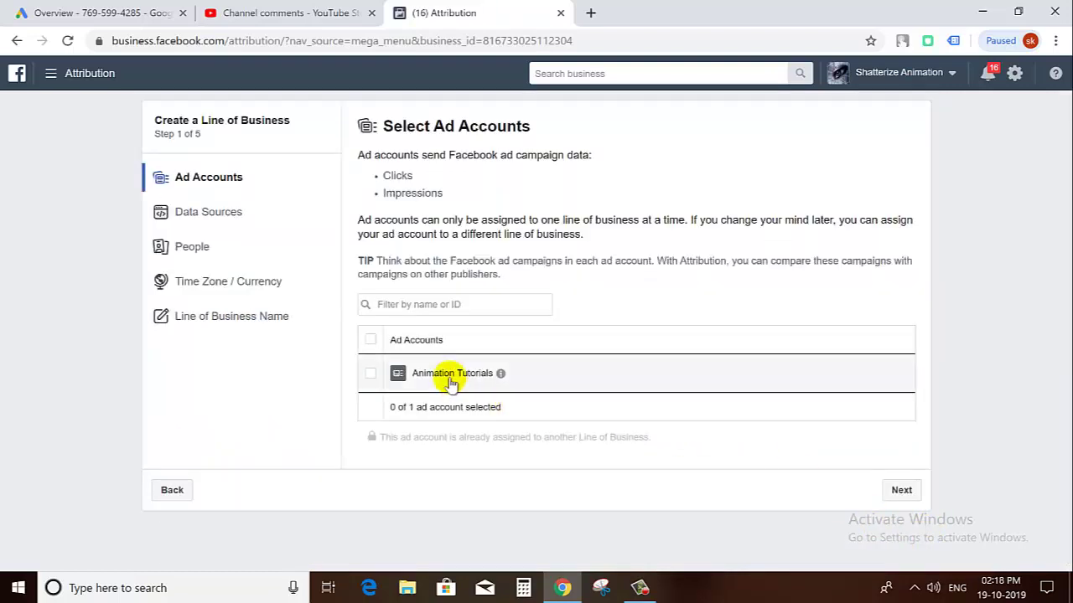
click(900, 490)
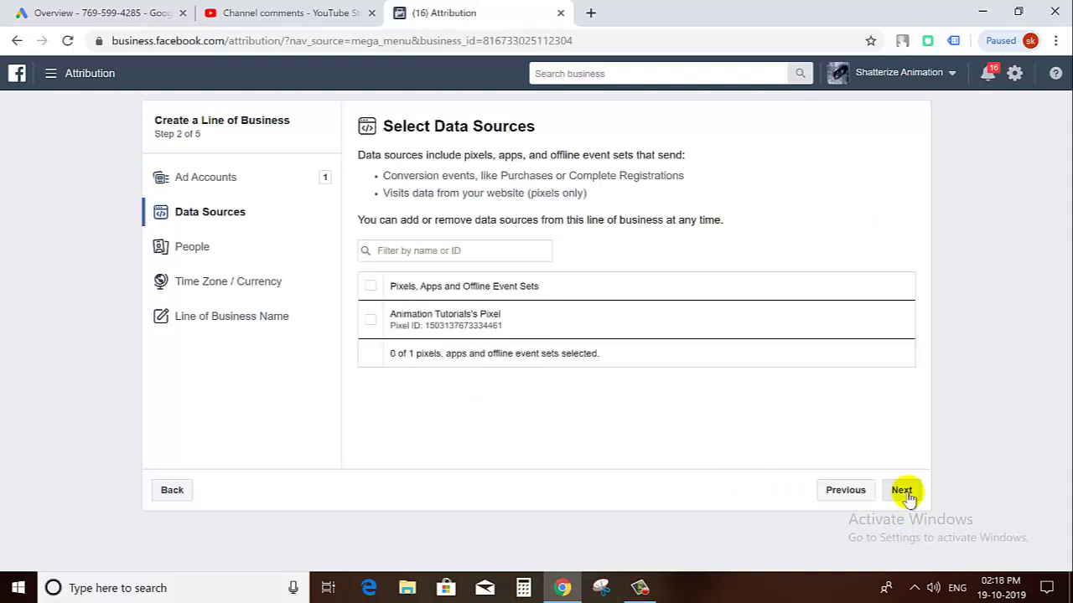
click(670, 319)
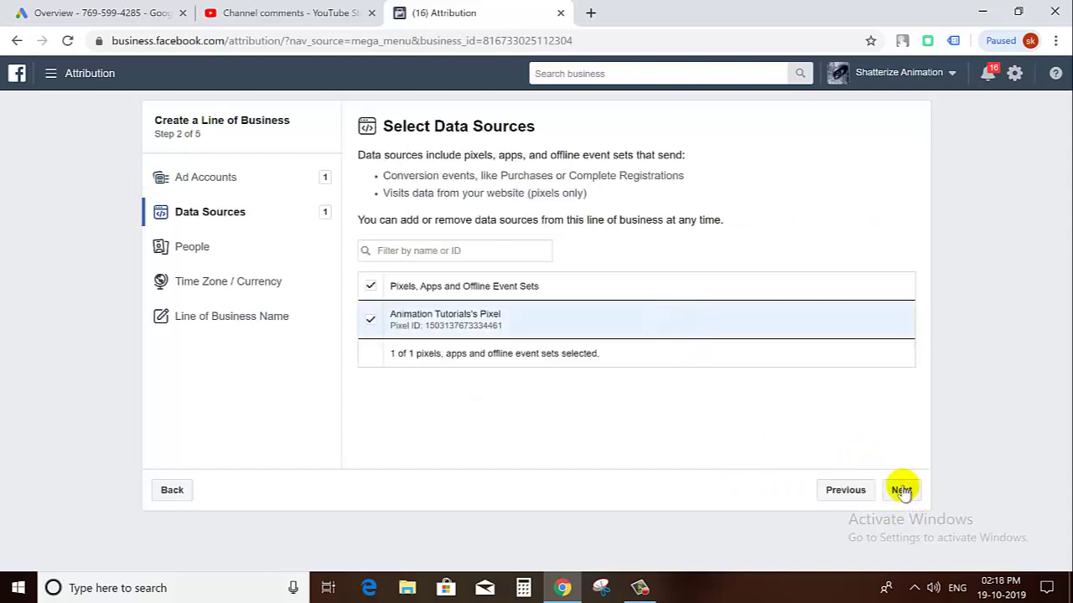
click(900, 490)
click(616, 314)
click(902, 490)
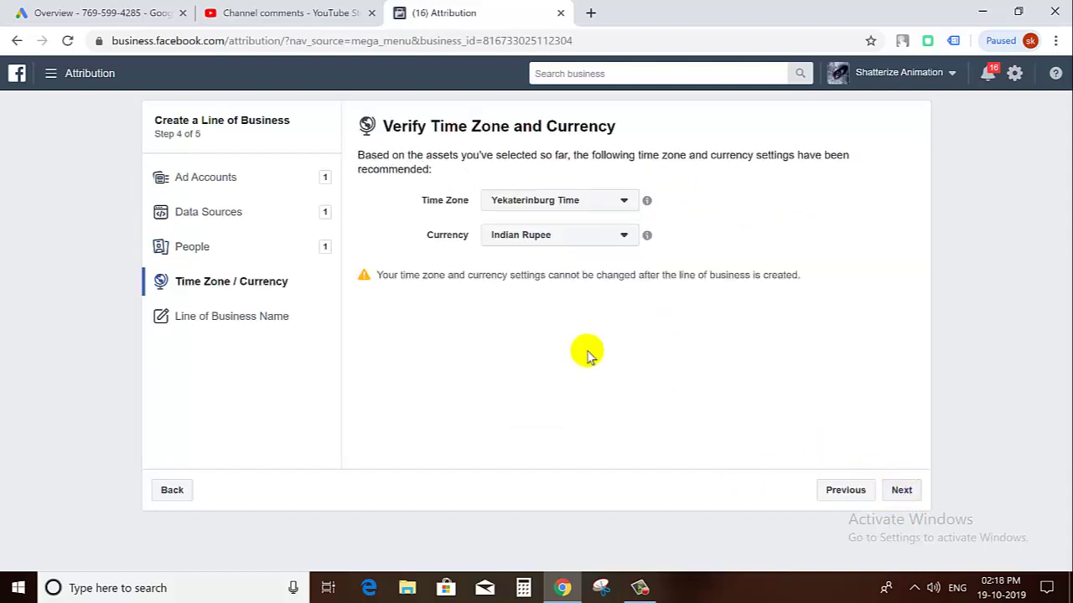
Create the Shatterize Animation line of business with Yekaterinburg Time and Indian Rupee, and examine its diagnostics.
click(898, 492)
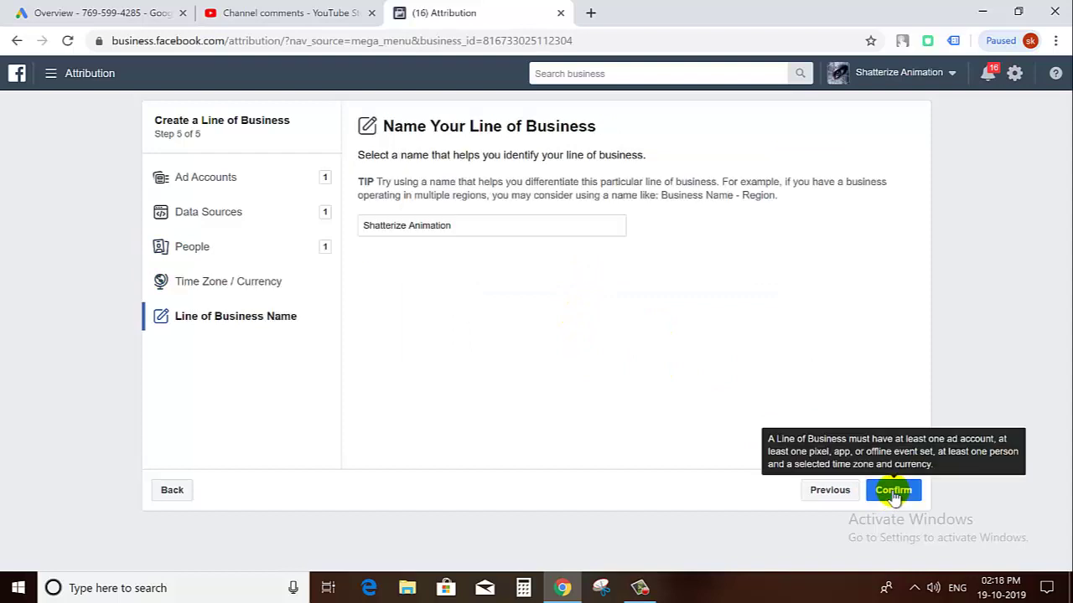
click(893, 493)
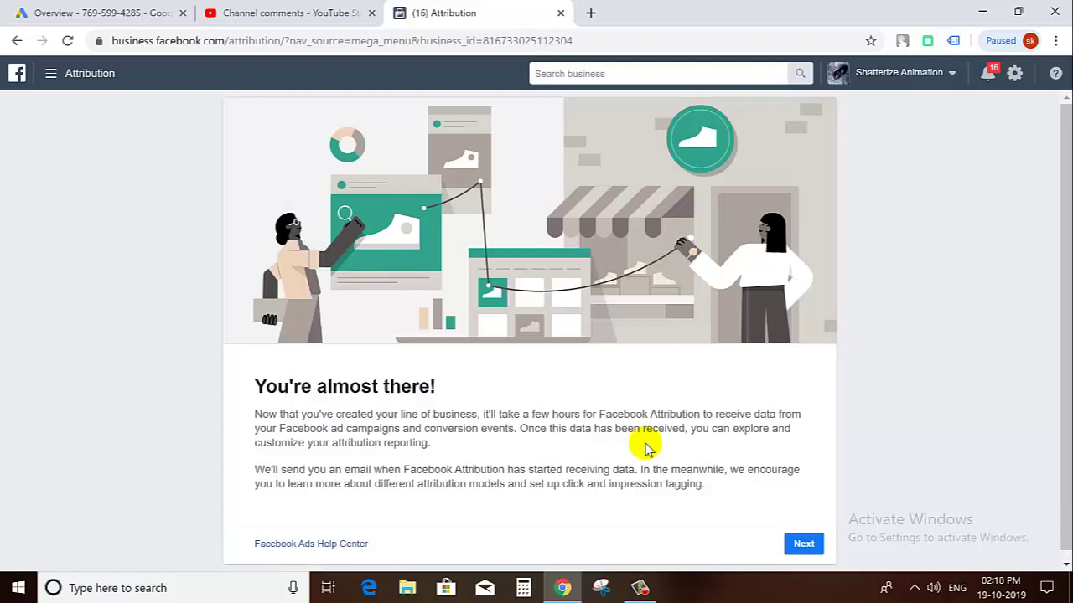
click(798, 534)
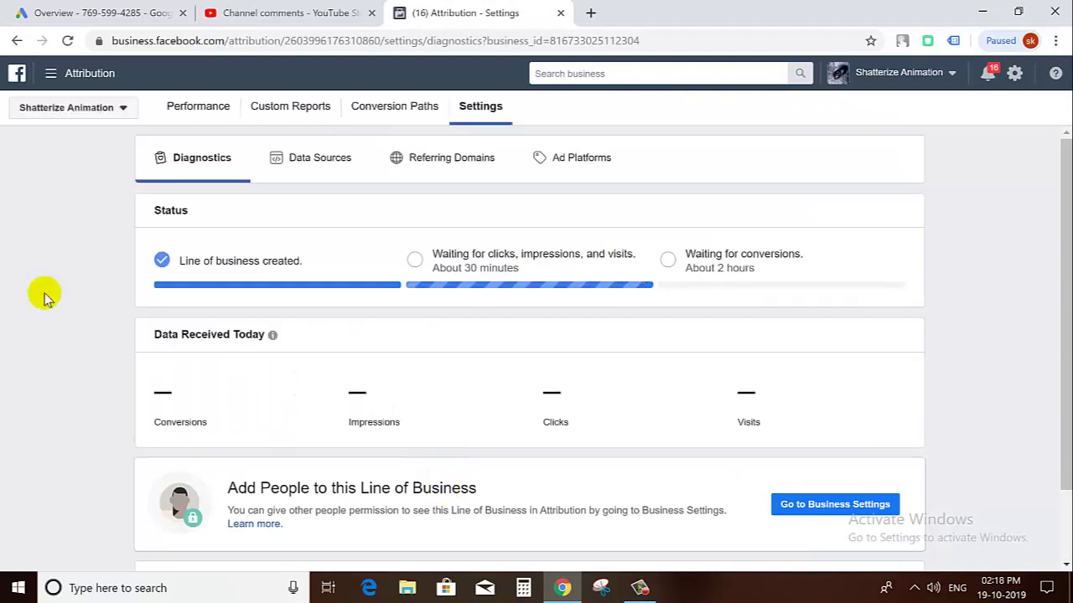
scroll(44, 297, down, 1)
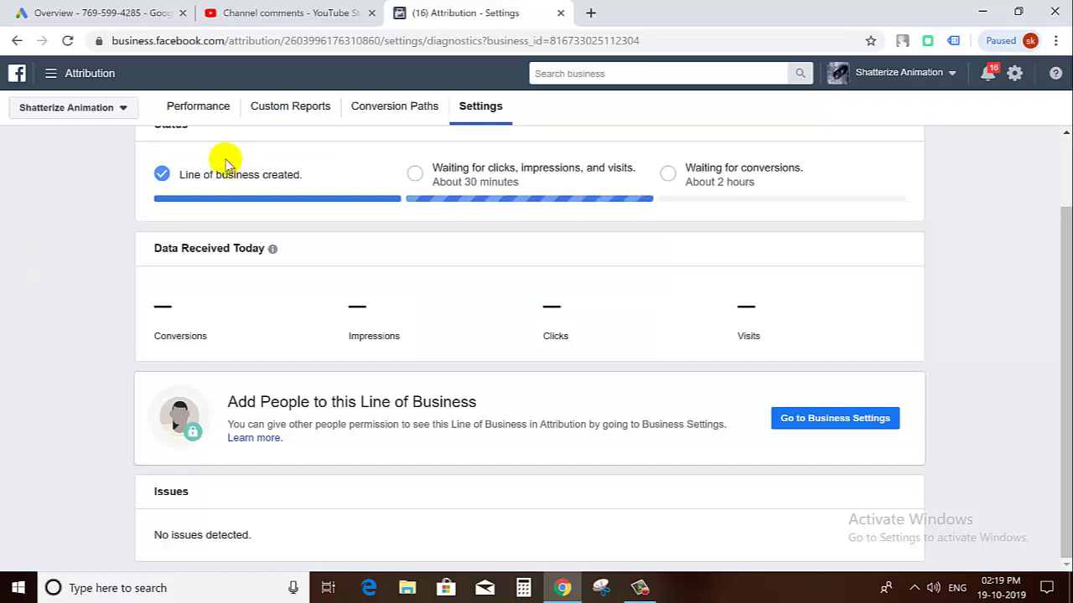
scroll(193, 168, up, 1)
Open Monetization Manager from the Measure & Report tools.
click(50, 73)
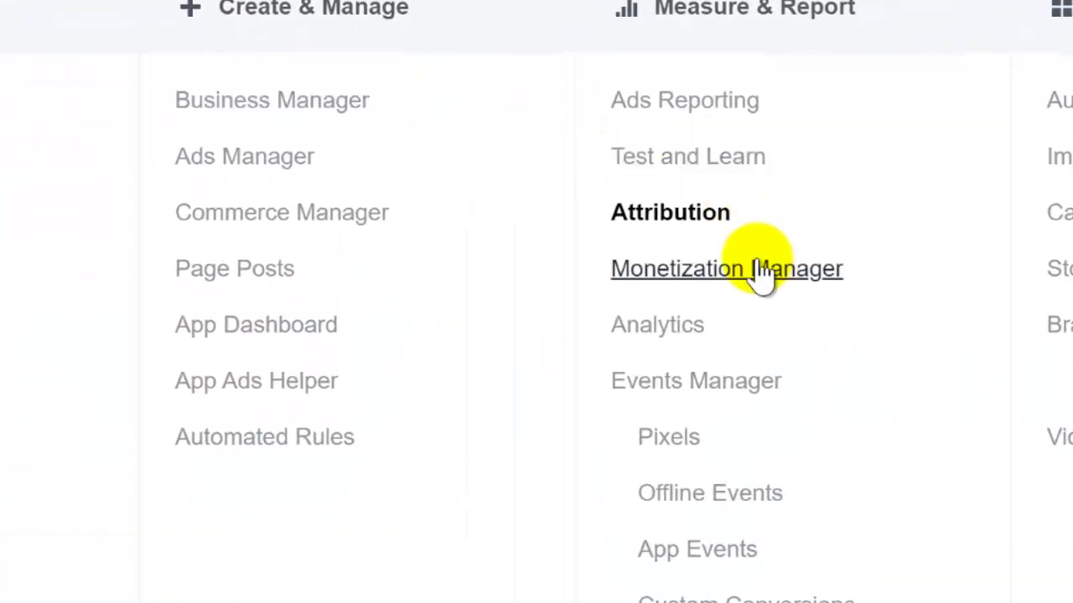
click(763, 270)
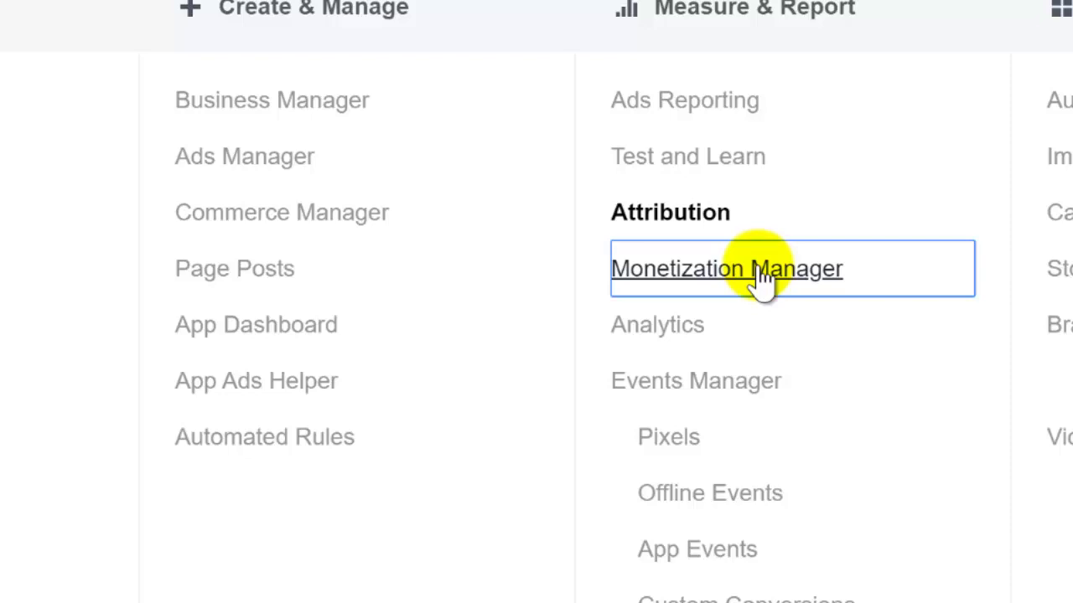
drag(758, 273, 745, 297)
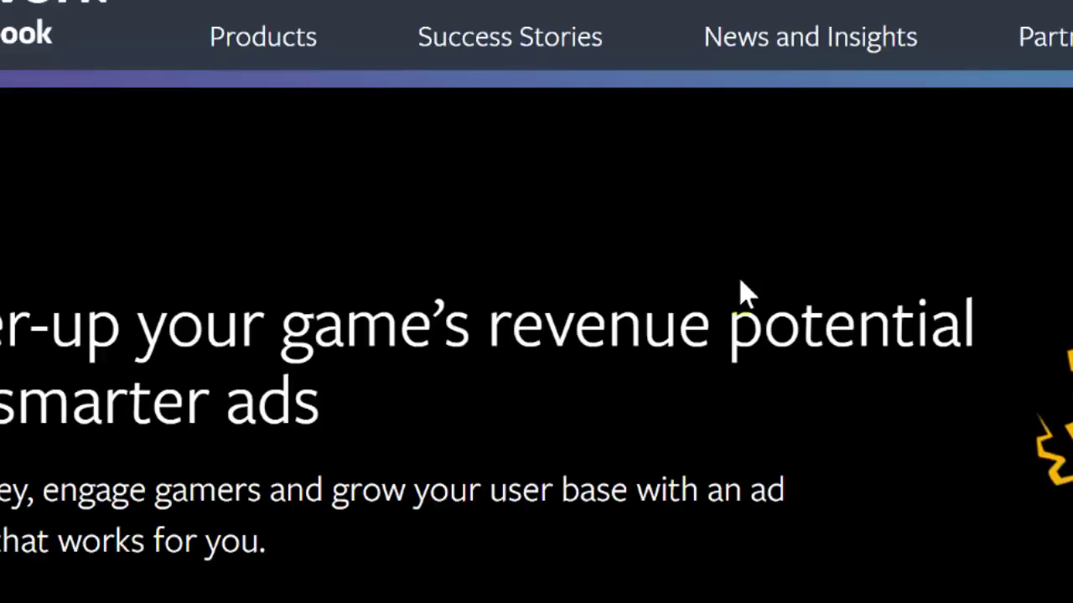
click(743, 290)
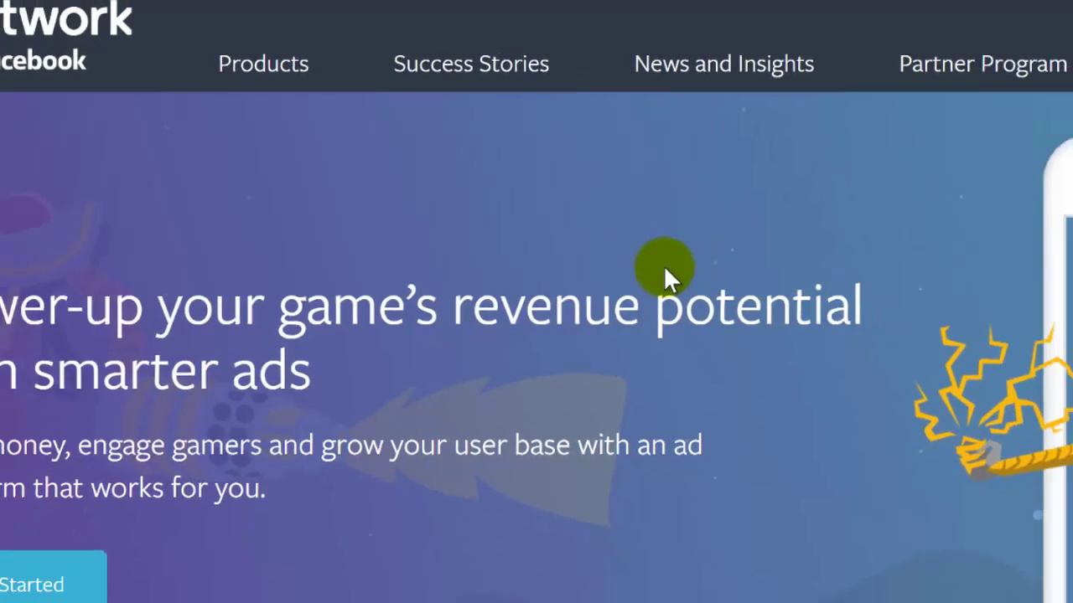
Examine the Audience Network page for game developers, including its partners and ad formats, and return to the Attribution settings.
scroll(552, 284, down, 5)
scroll(398, 239, down, 4)
scroll(361, 244, up, 3)
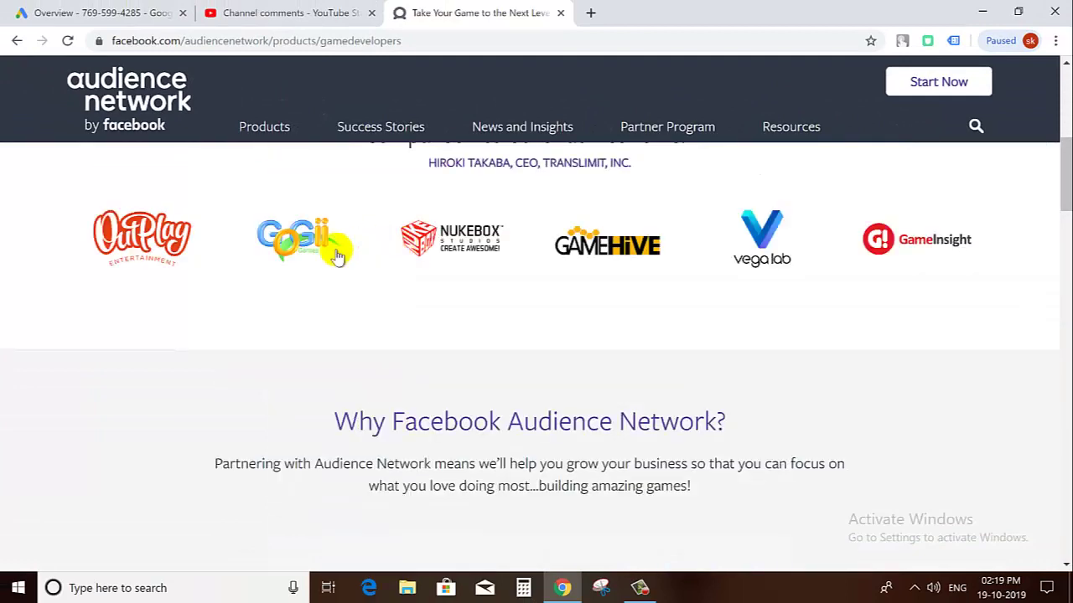
scroll(866, 287, down, 8)
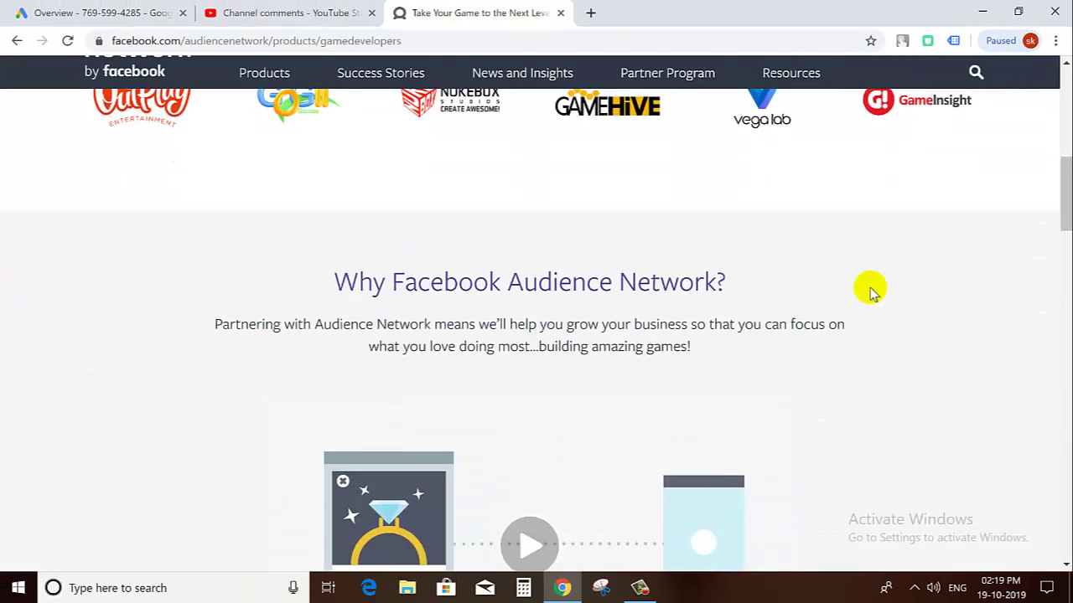
scroll(868, 291, down, 10)
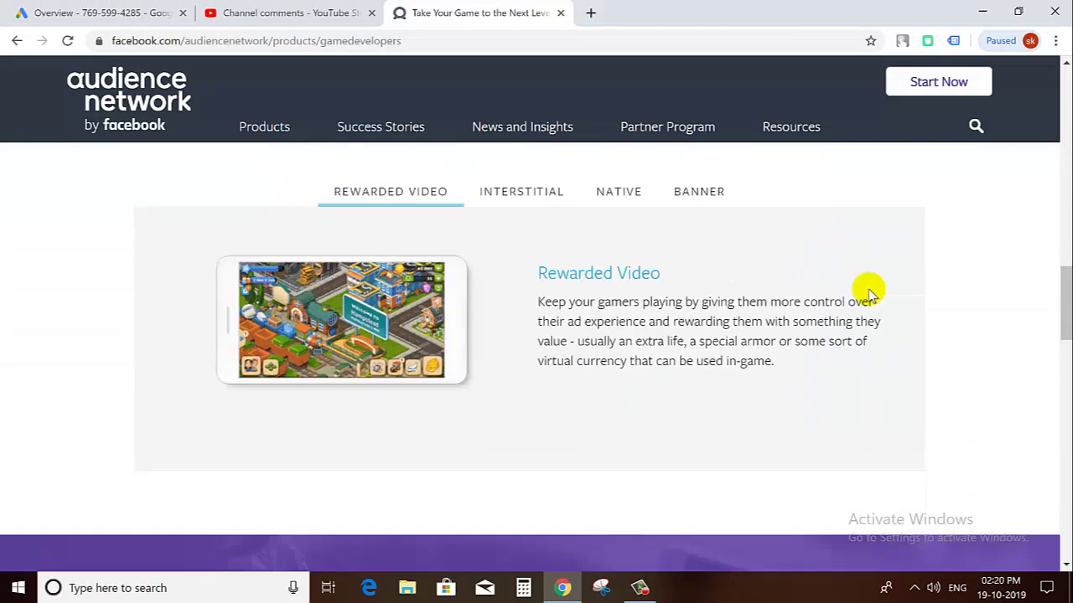
scroll(869, 292, down, 10)
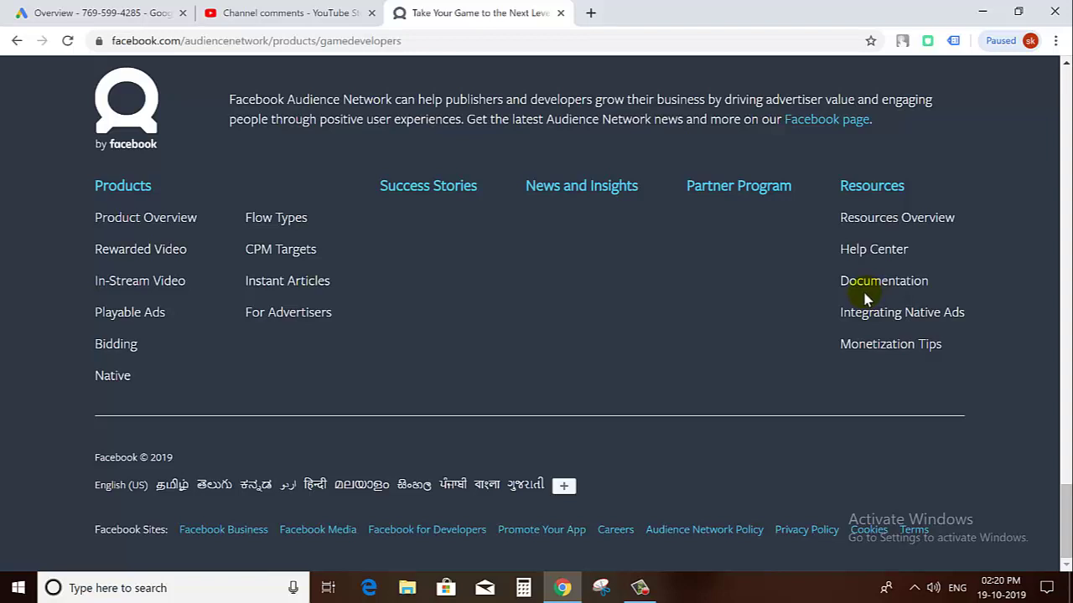
scroll(583, 386, up, 15)
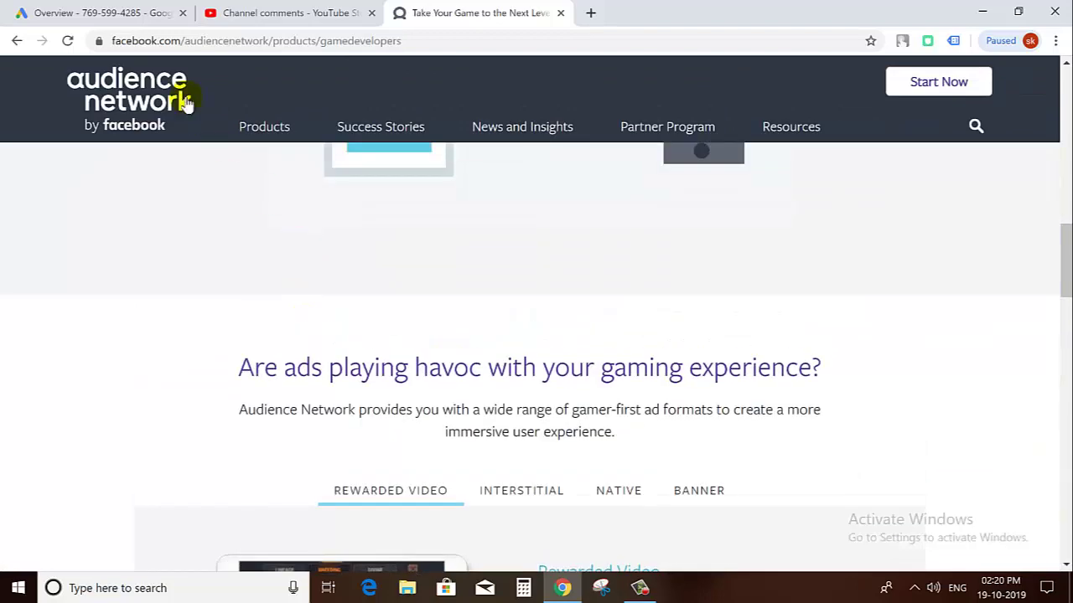
scroll(168, 105, up, 4)
click(17, 41)
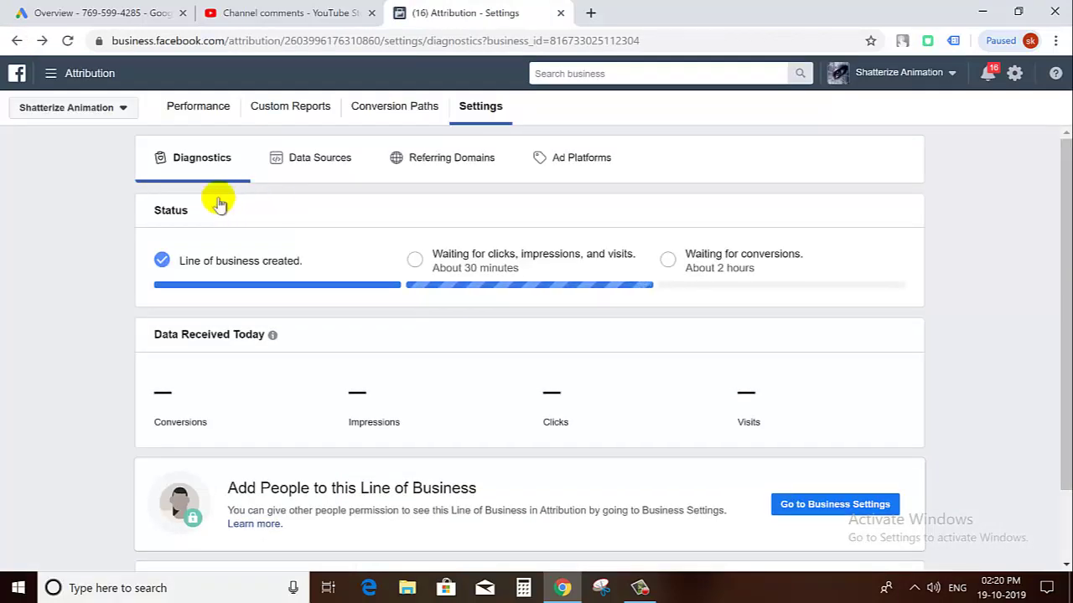
click(49, 76)
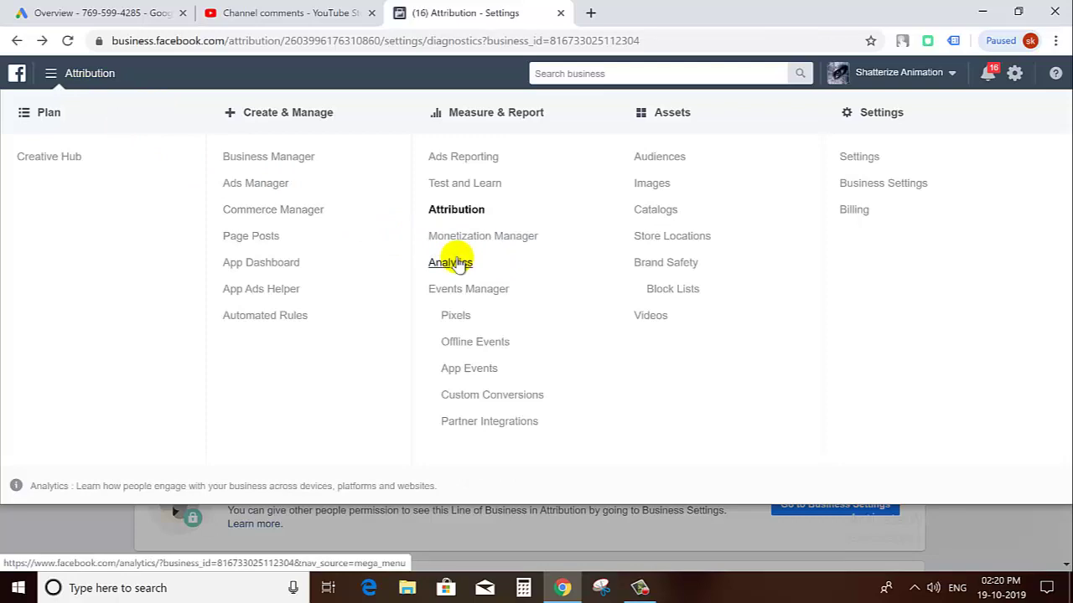
click(453, 263)
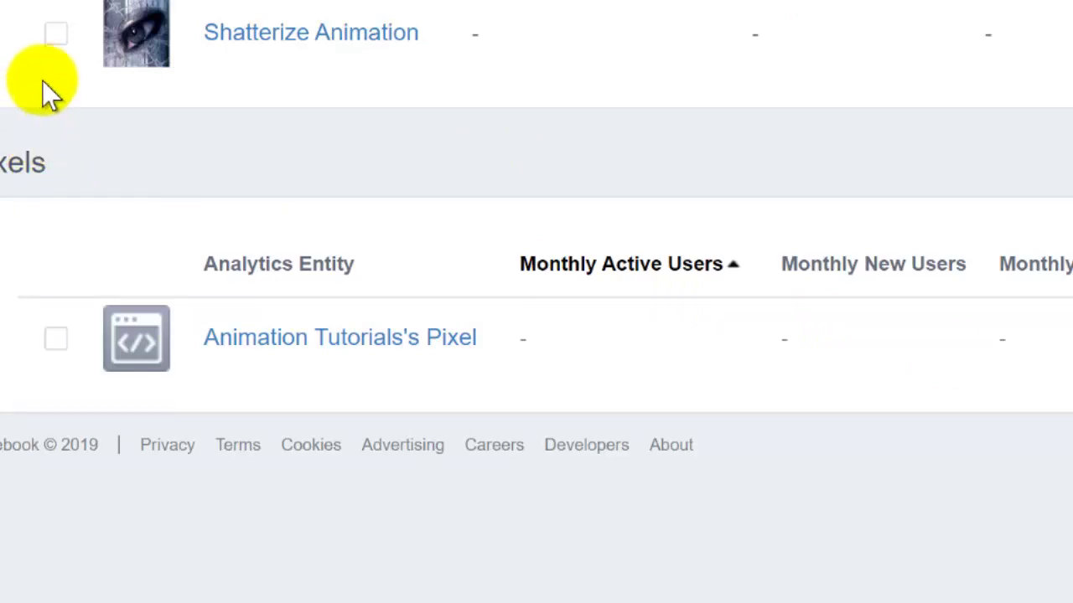
click(55, 344)
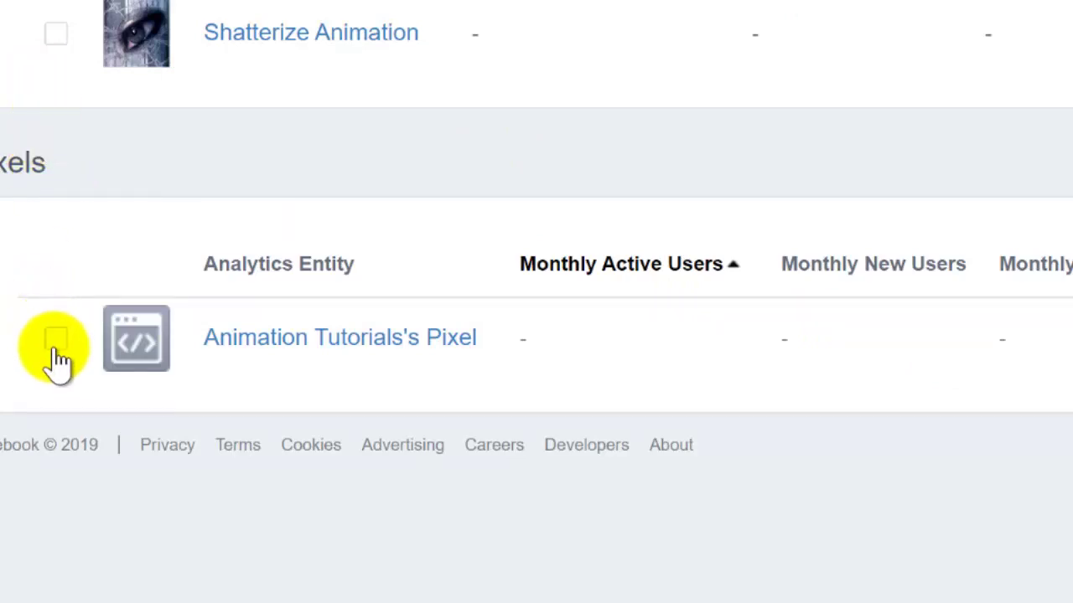
click(62, 44)
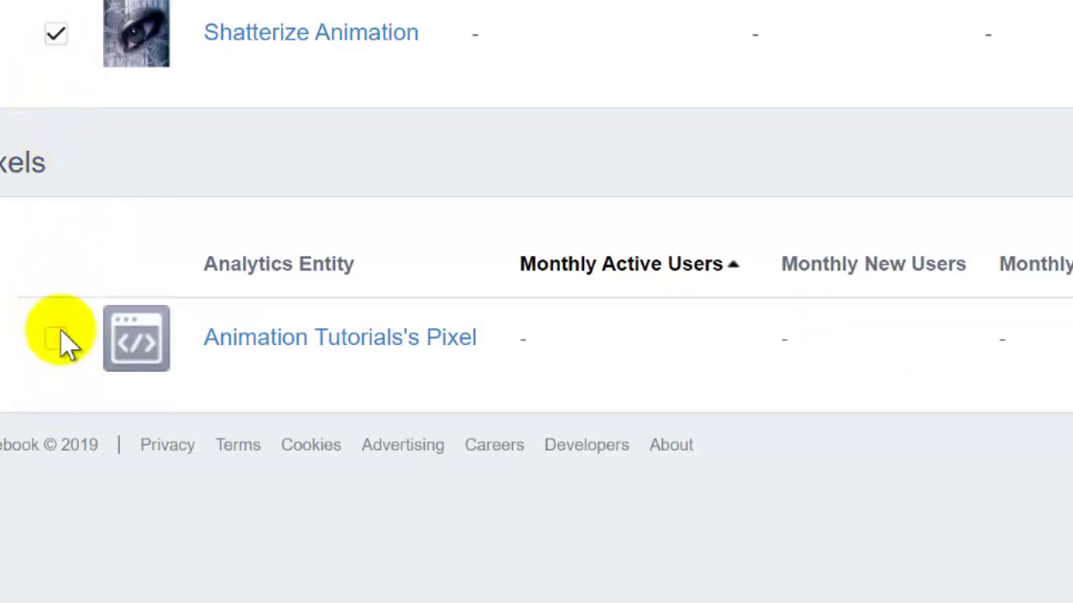
click(60, 328)
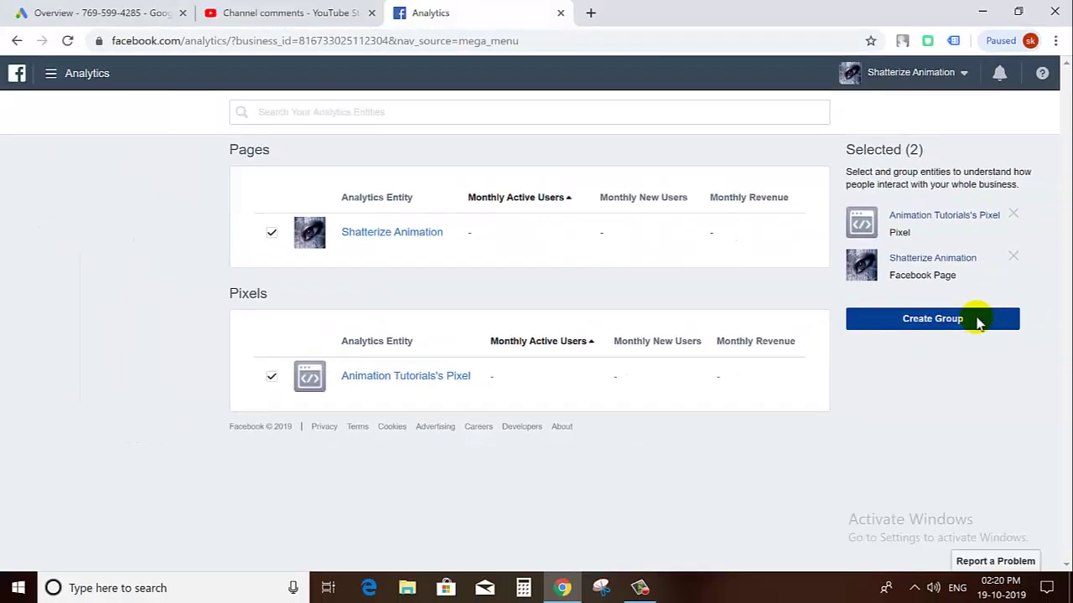
click(975, 318)
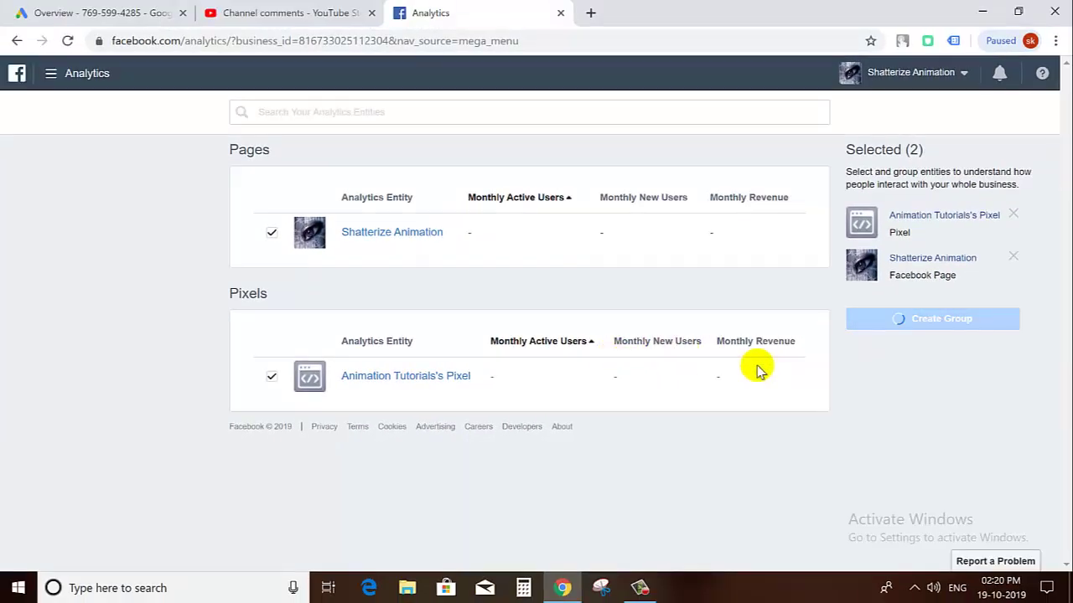
Open Events Manager and go to its Partner Integrations section.
click(57, 84)
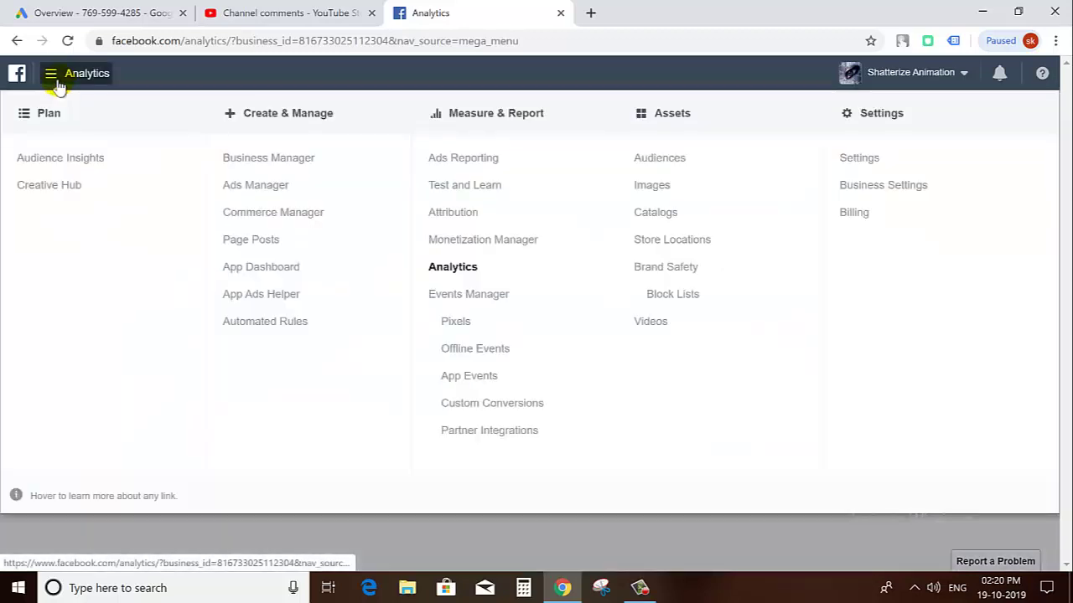
click(485, 301)
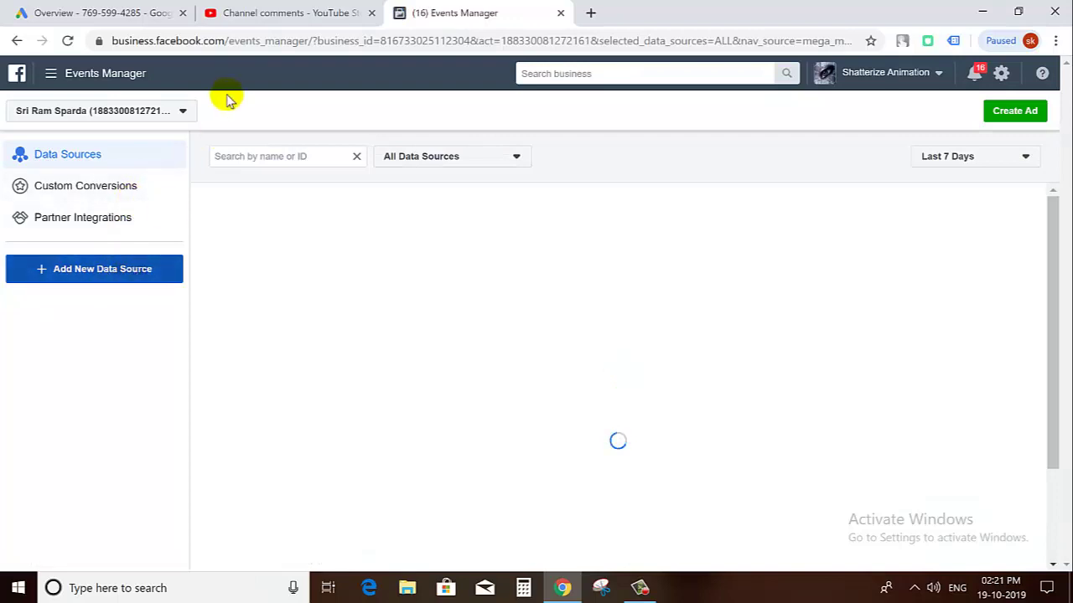
click(49, 75)
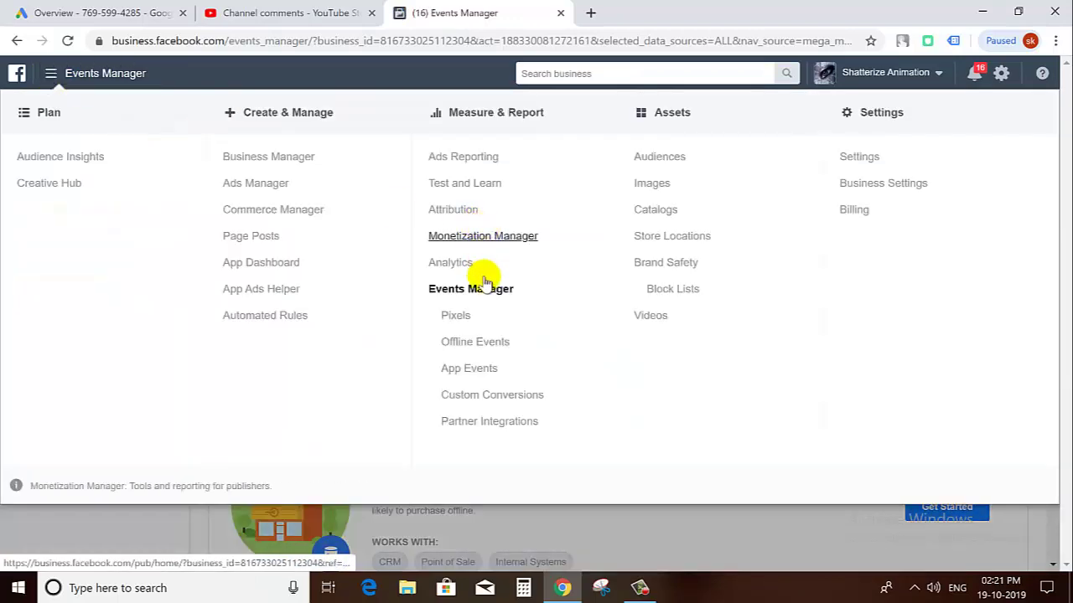
click(553, 424)
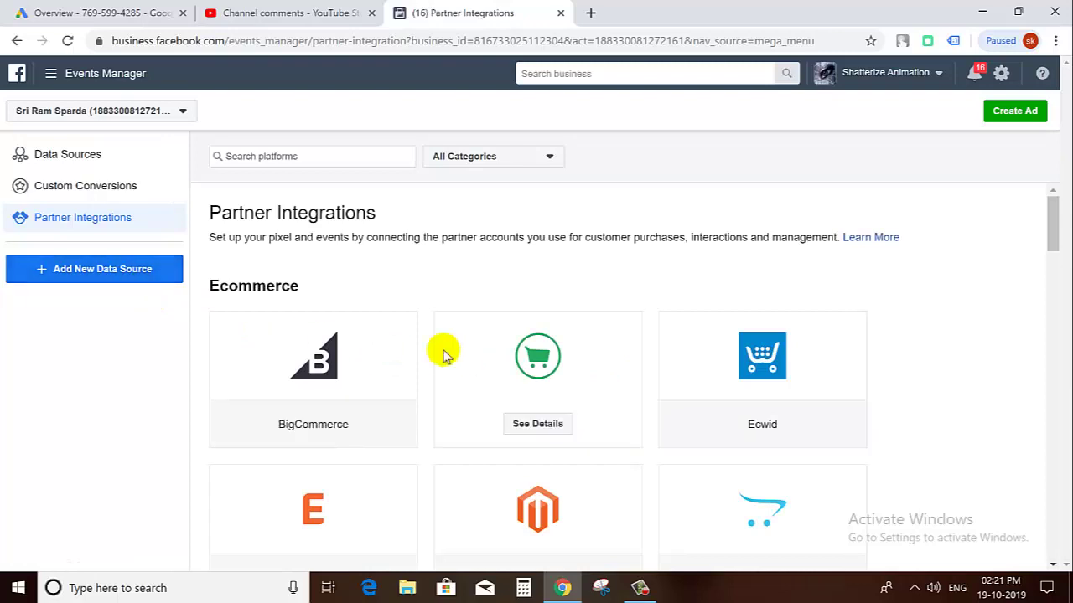
Look through the partner integrations for ecommerce, website and mobile platforms.
scroll(720, 368, down, 3)
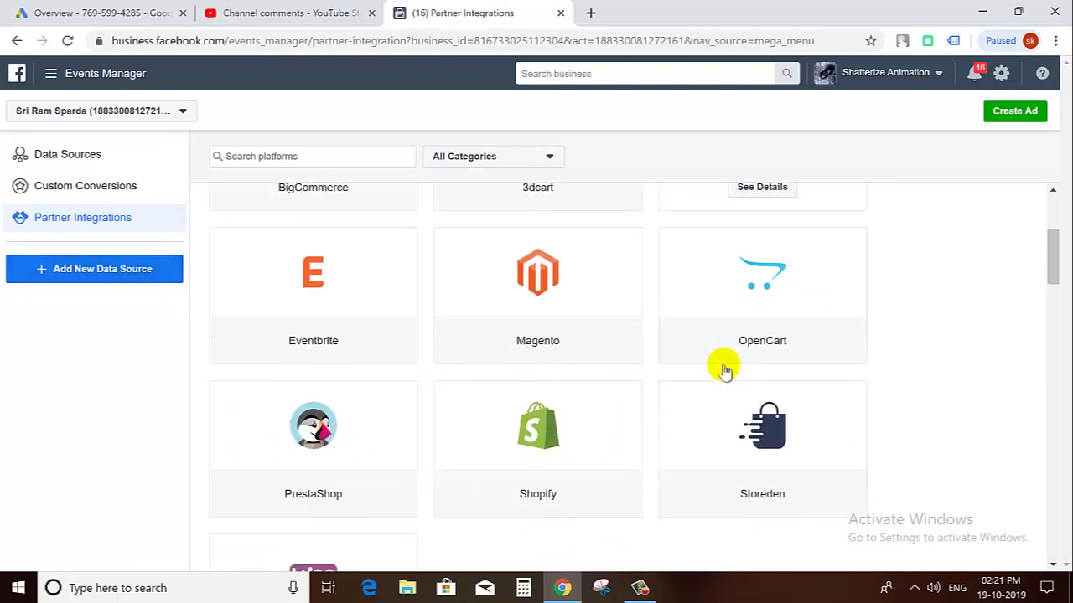
scroll(719, 424, down, 8)
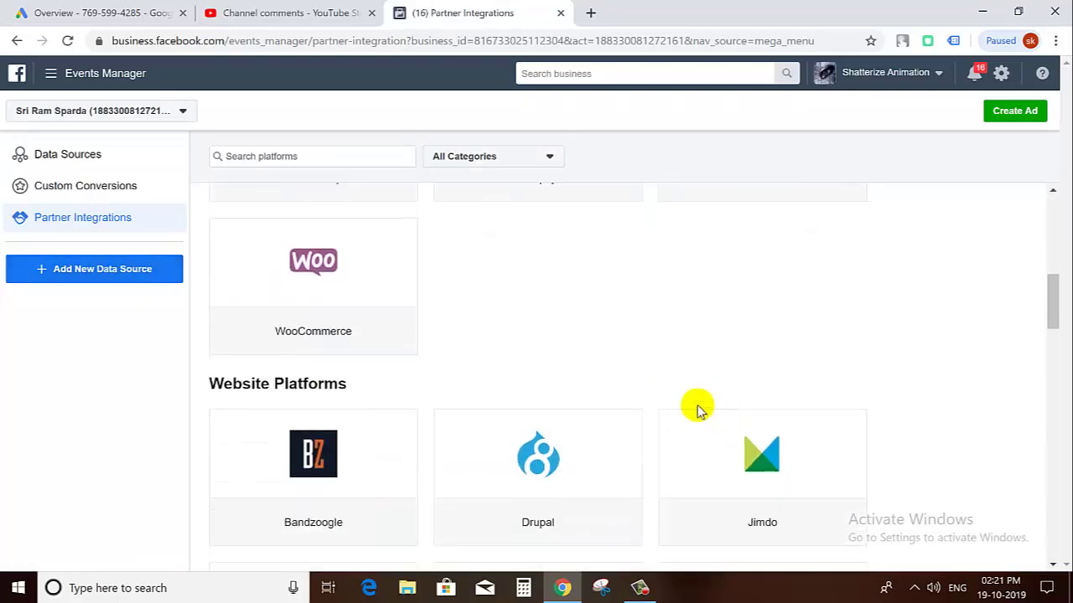
scroll(687, 409, down, 15)
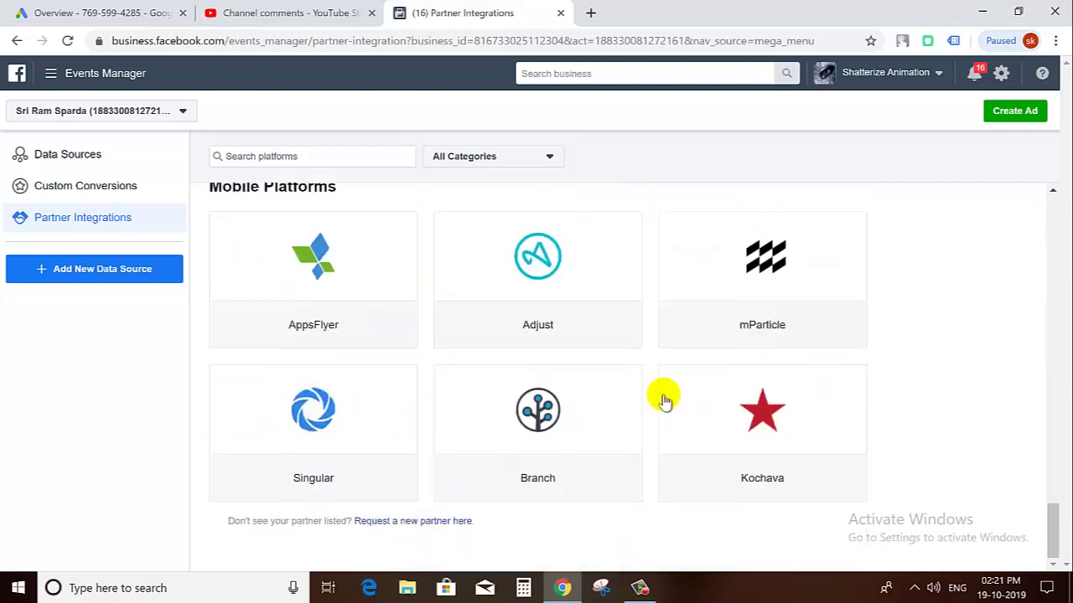
scroll(663, 398, up, 6)
scroll(663, 399, up, 20)
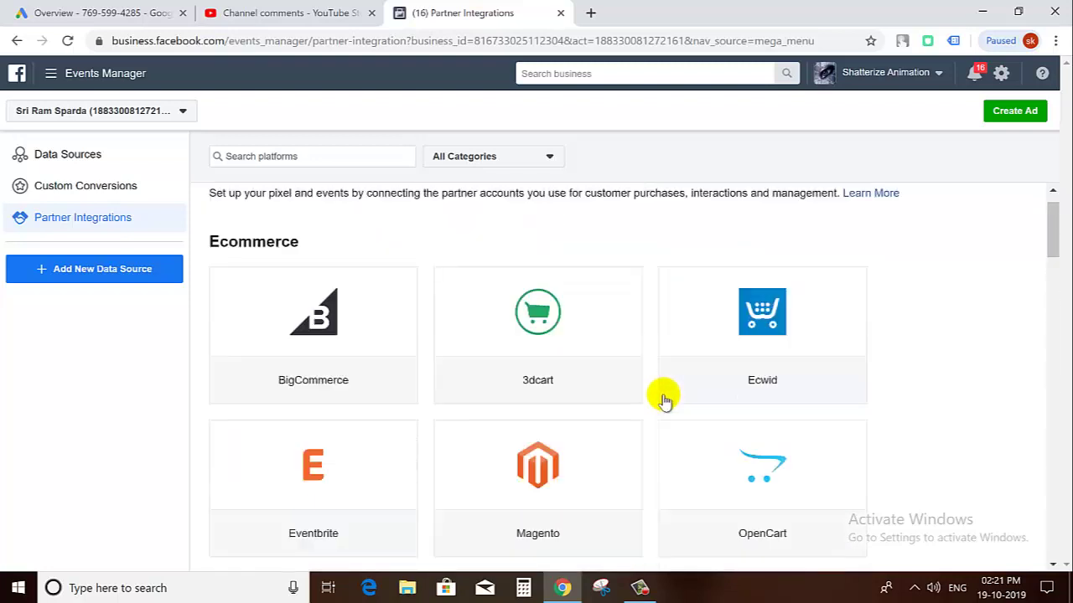
mouse_move(663, 399)
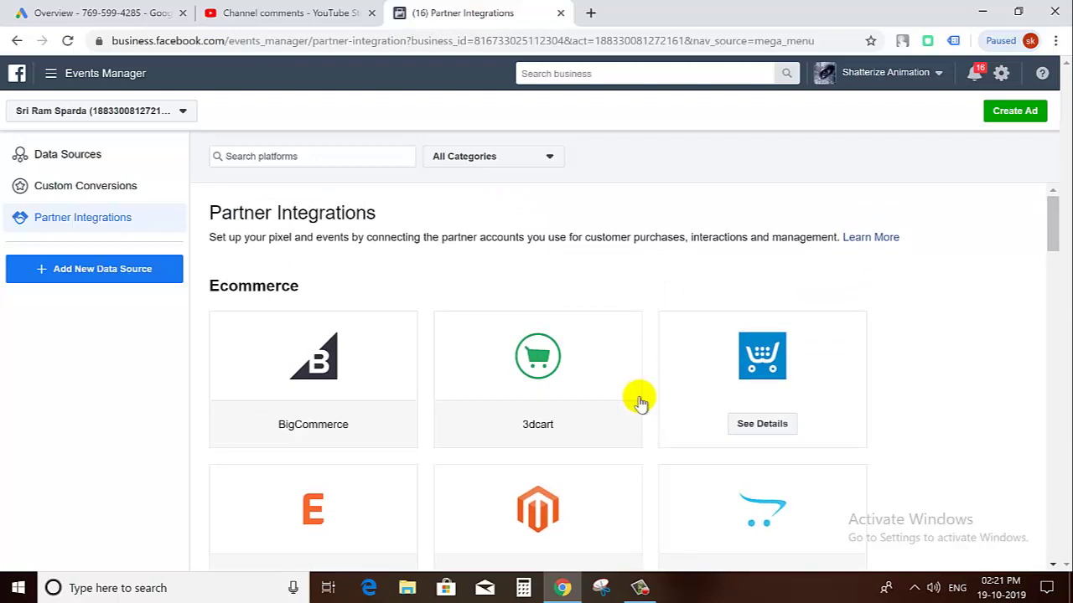
Open the Shopify integration details and examine its benefits, the Facebook Pixel connection and the success stories.
scroll(639, 402, down, 4)
click(537, 415)
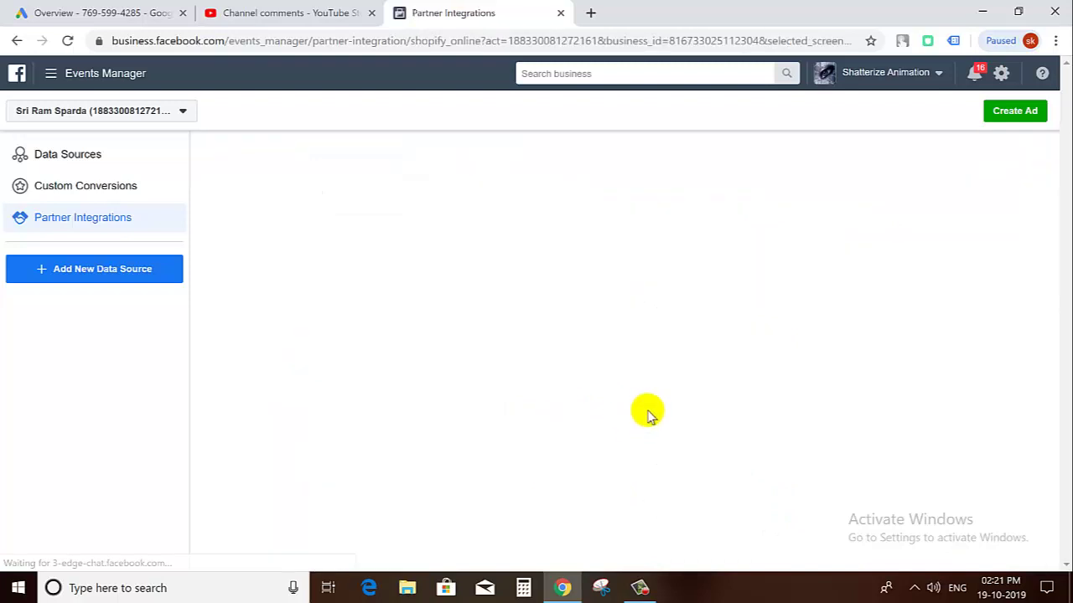
scroll(510, 455, down, 3)
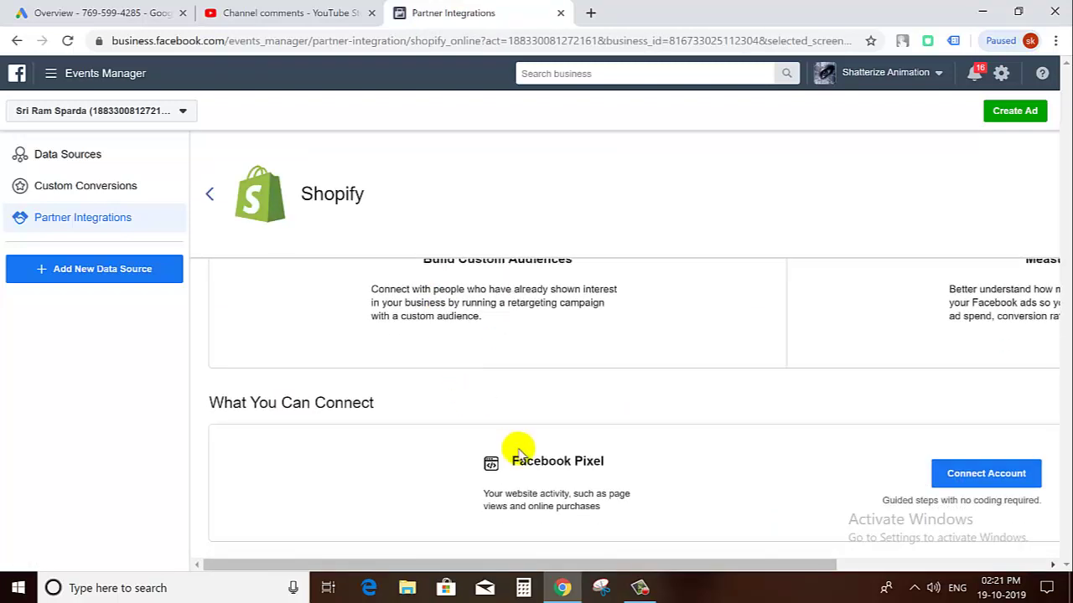
scroll(514, 427, up, 2)
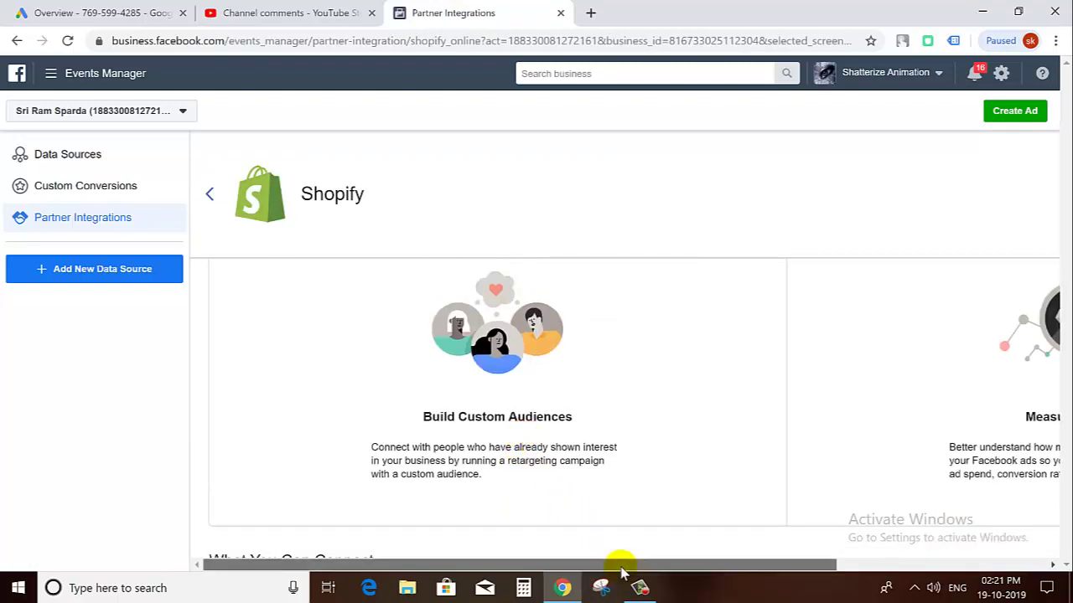
drag(618, 565, 838, 576)
scroll(773, 475, down, 5)
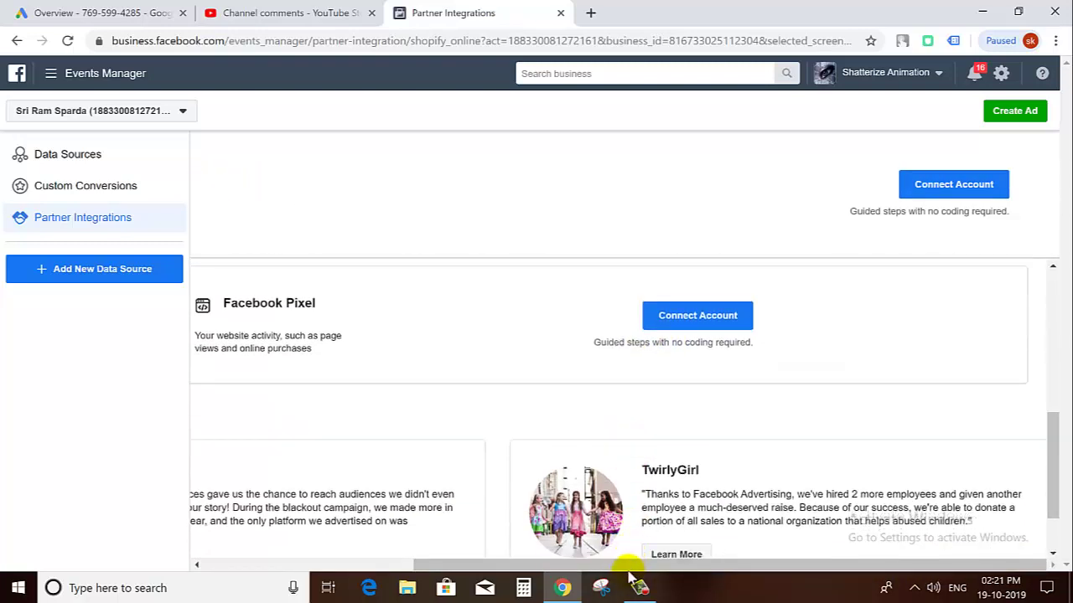
Review the Shopify integration's customer testimonials, Facebook Pixel section and list of what it enables.
drag(628, 565, 373, 545)
scroll(607, 374, down, 1)
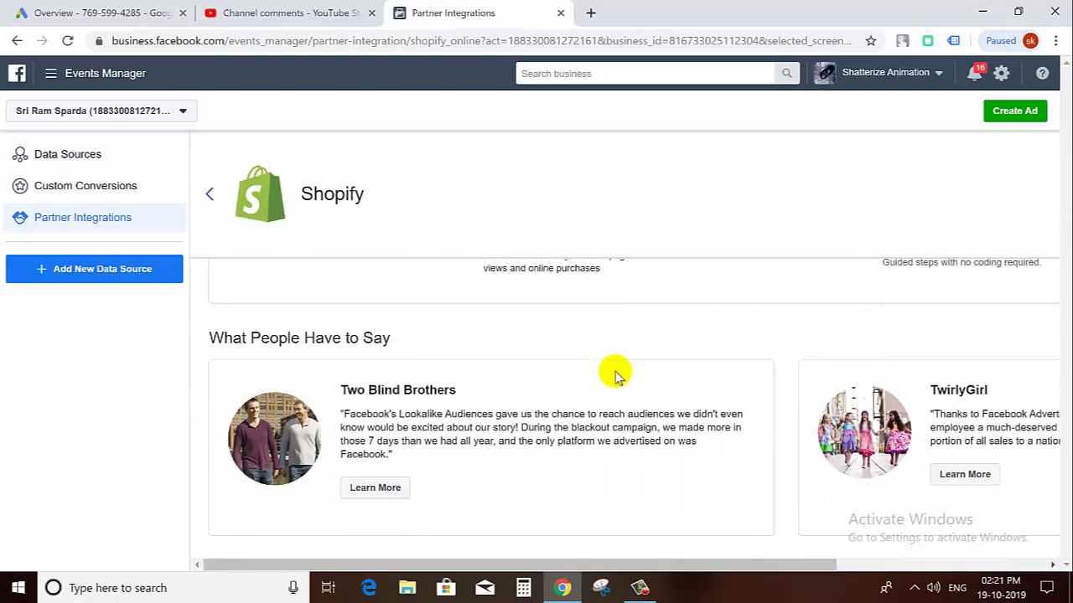
scroll(687, 435, up, 4)
scroll(725, 527, down, 3)
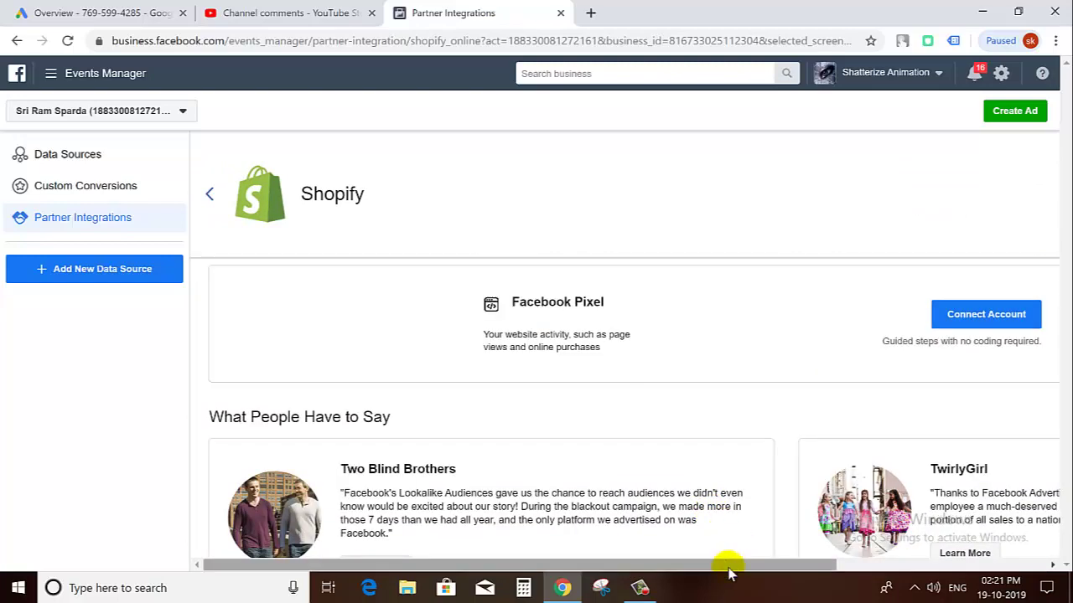
scroll(727, 564, right, 3)
scroll(733, 558, left, 3)
scroll(432, 272, up, 4)
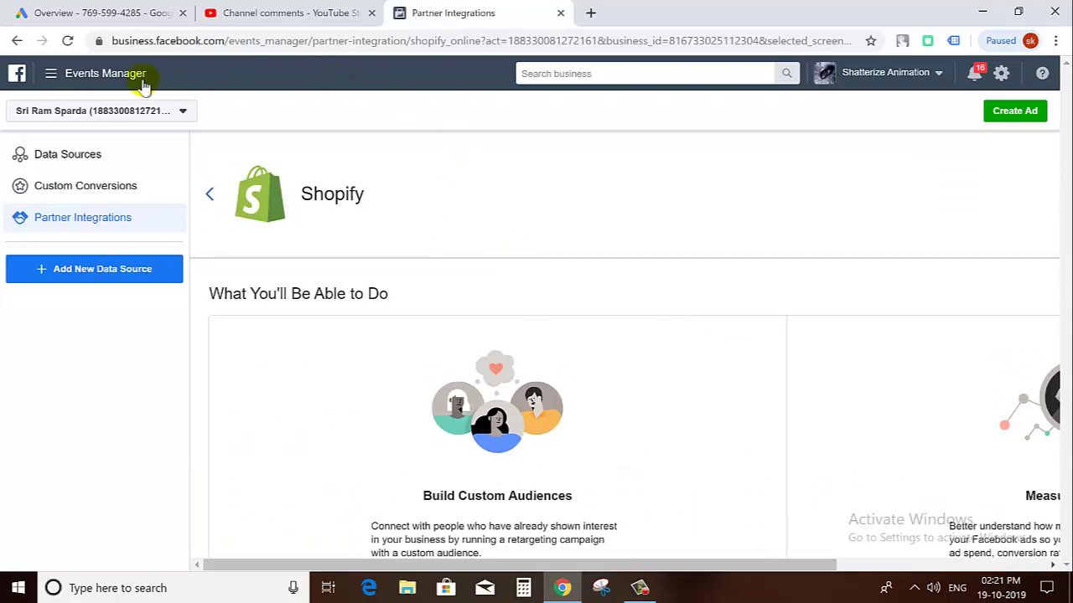
Visit the Audiences page, and go on to the Store Locations tool.
click(46, 75)
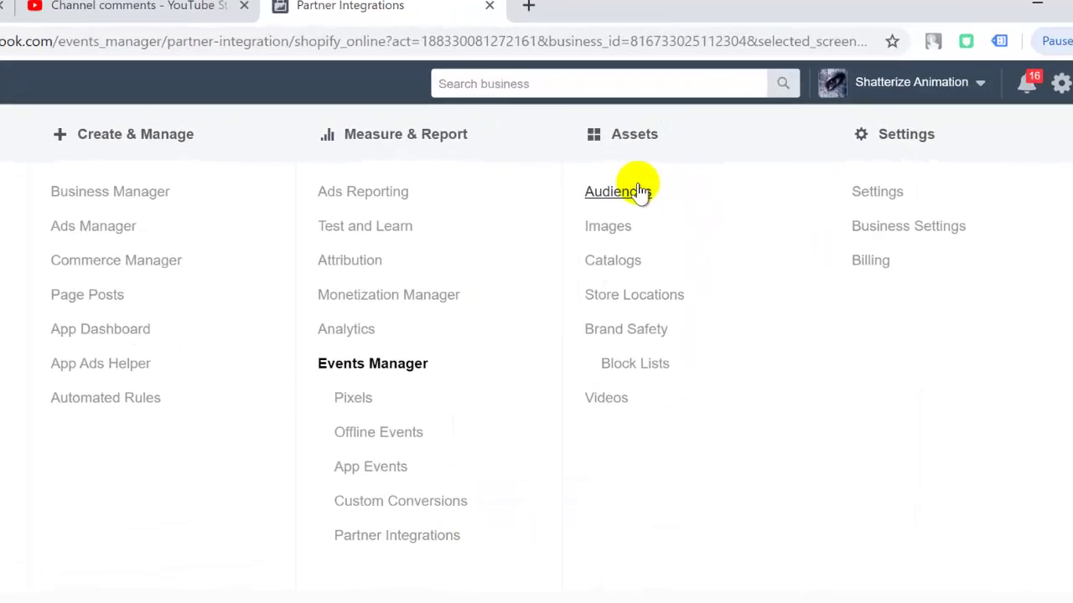
click(570, 280)
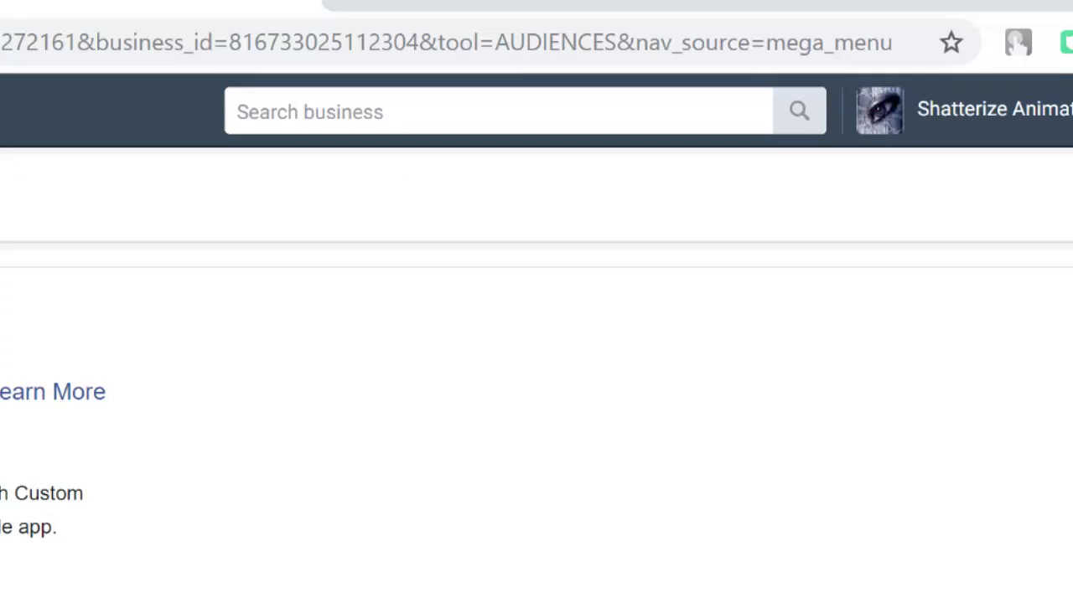
click(45, 59)
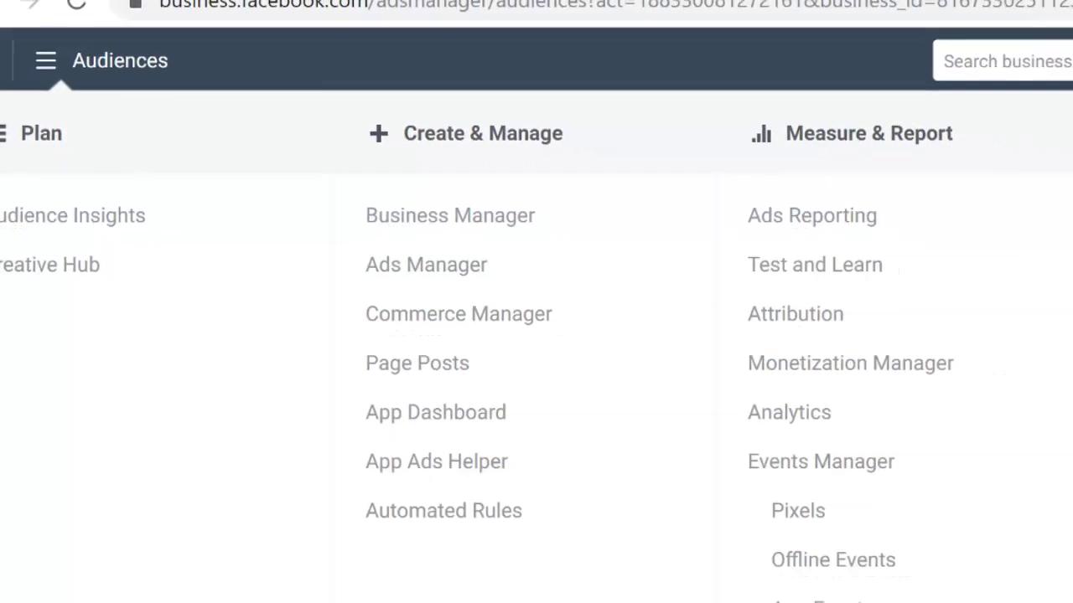
click(669, 239)
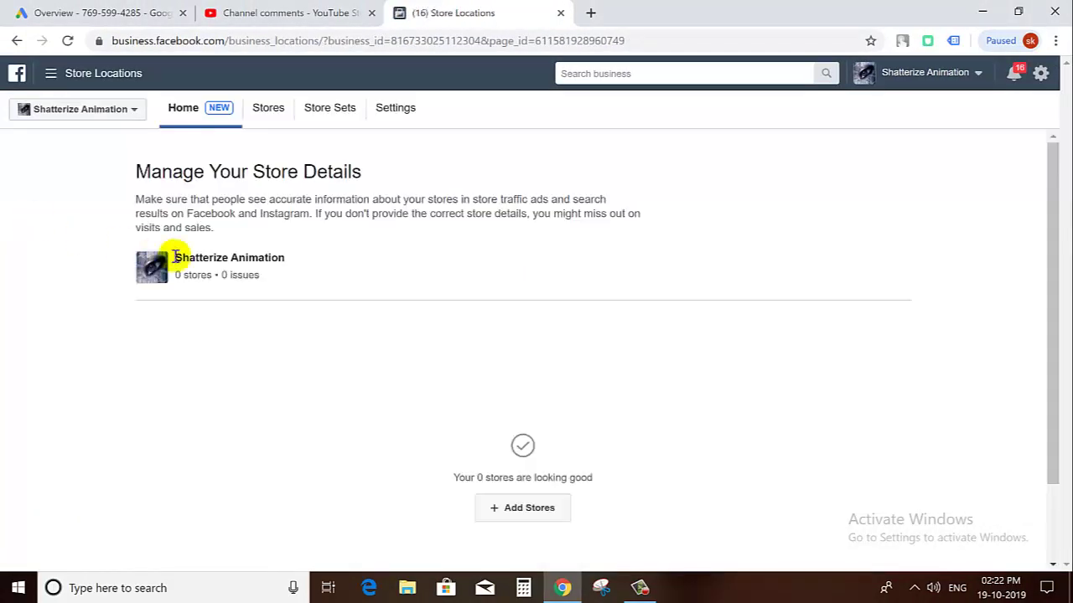
Read the store details introduction and look through the form for adding a single store, leaving it without saving.
scroll(366, 304, down, 1)
scroll(221, 266, up, 1)
drag(287, 203, 463, 204)
click(405, 235)
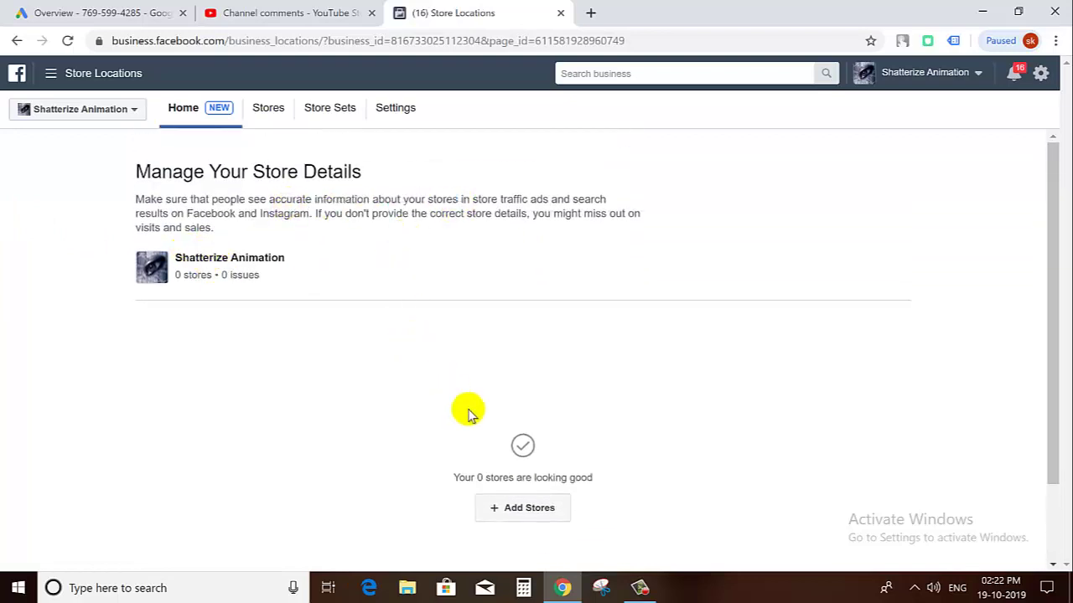
click(528, 508)
click(236, 272)
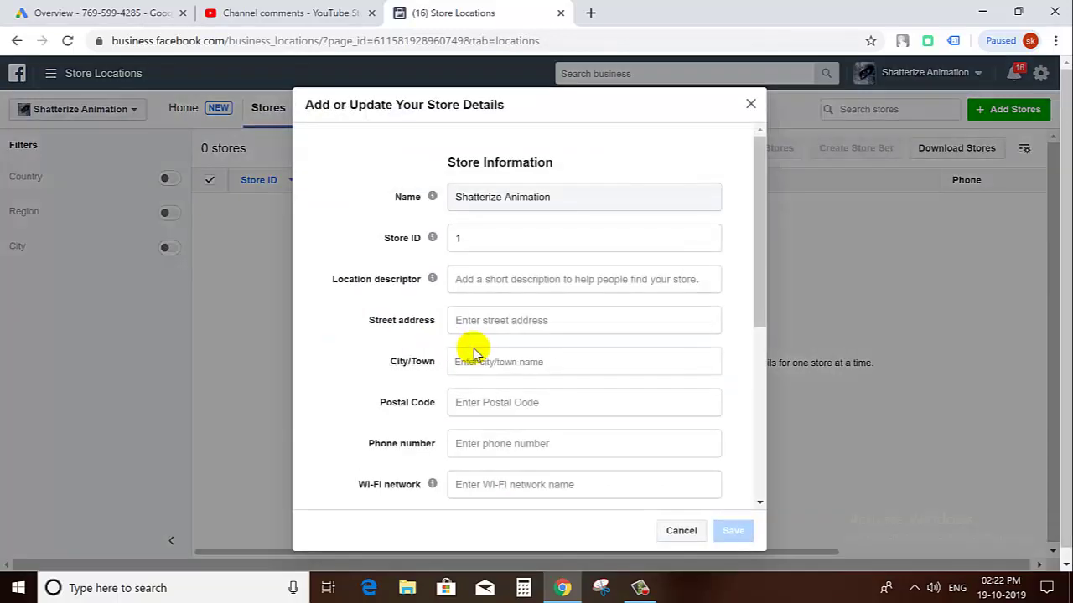
scroll(474, 352, down, 5)
click(666, 532)
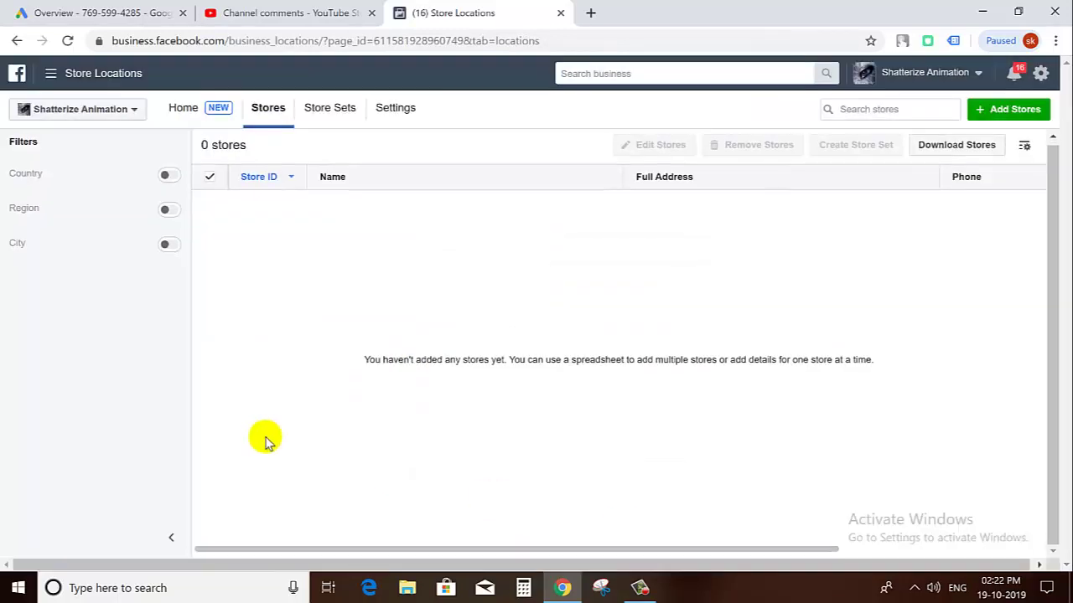
Look at the Store Sets section with its store set creation dialog and the store page settings, and return to Home.
click(325, 111)
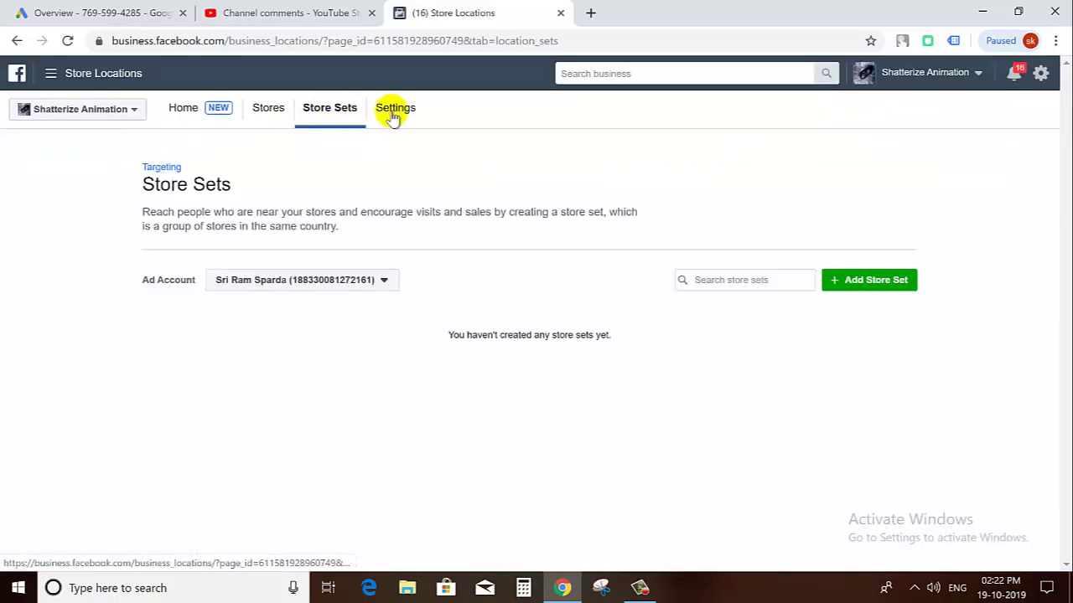
click(394, 115)
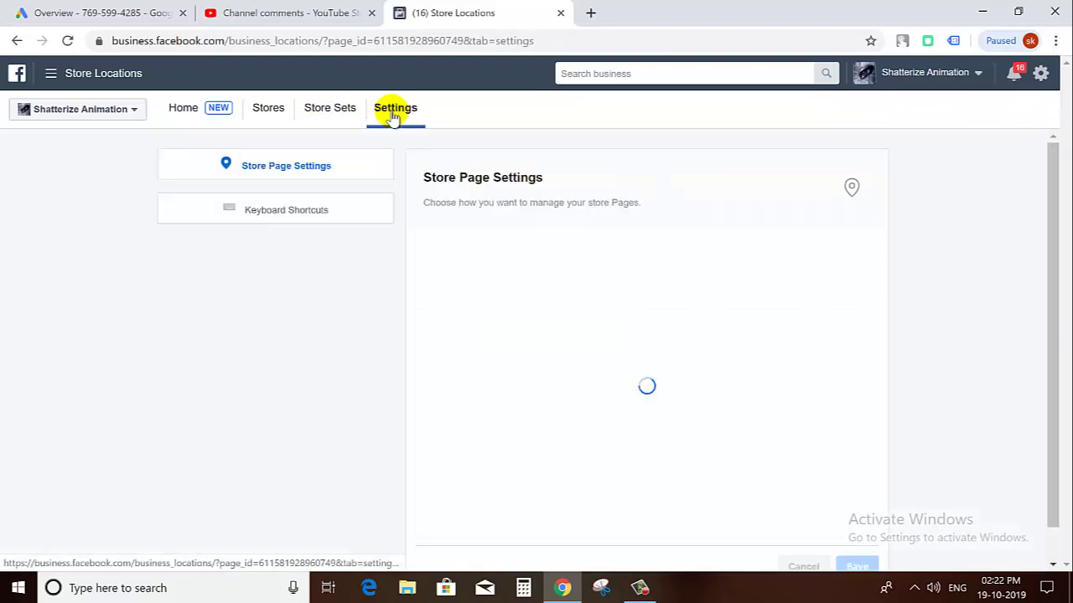
click(342, 113)
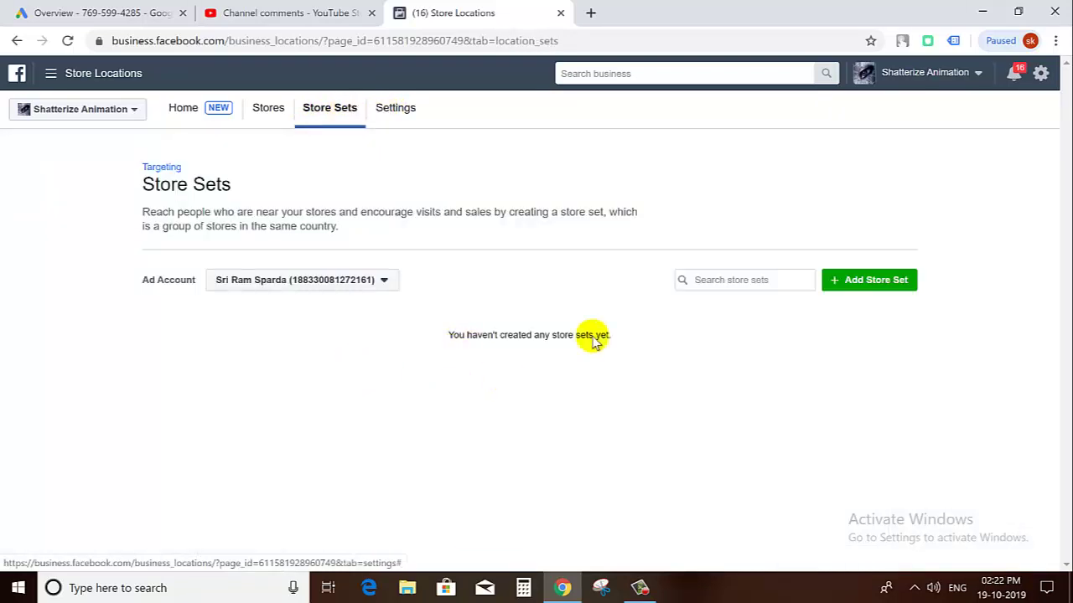
click(890, 281)
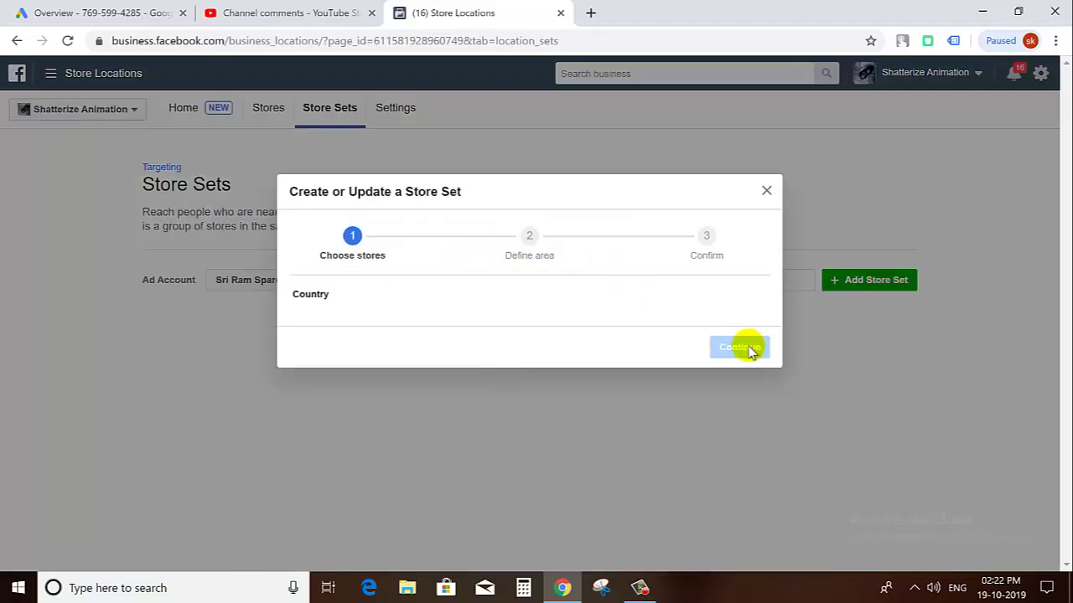
click(766, 192)
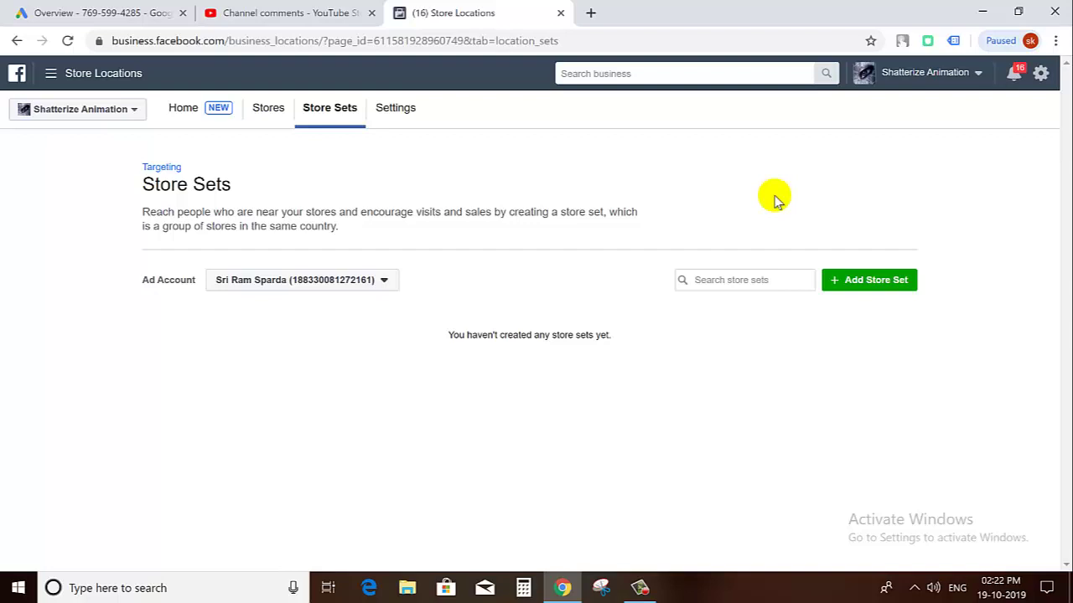
click(405, 120)
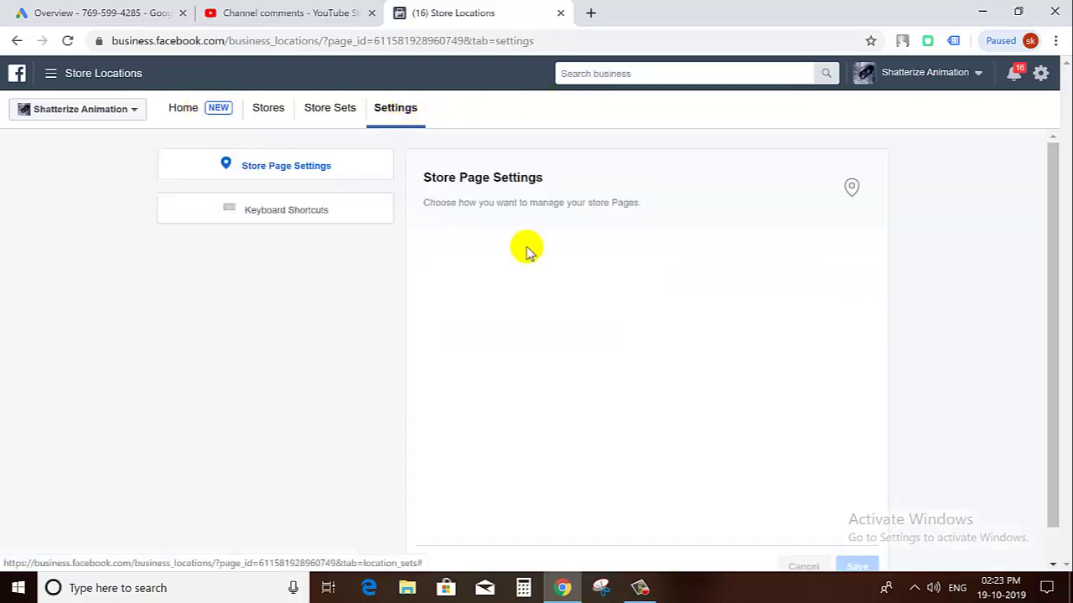
click(198, 120)
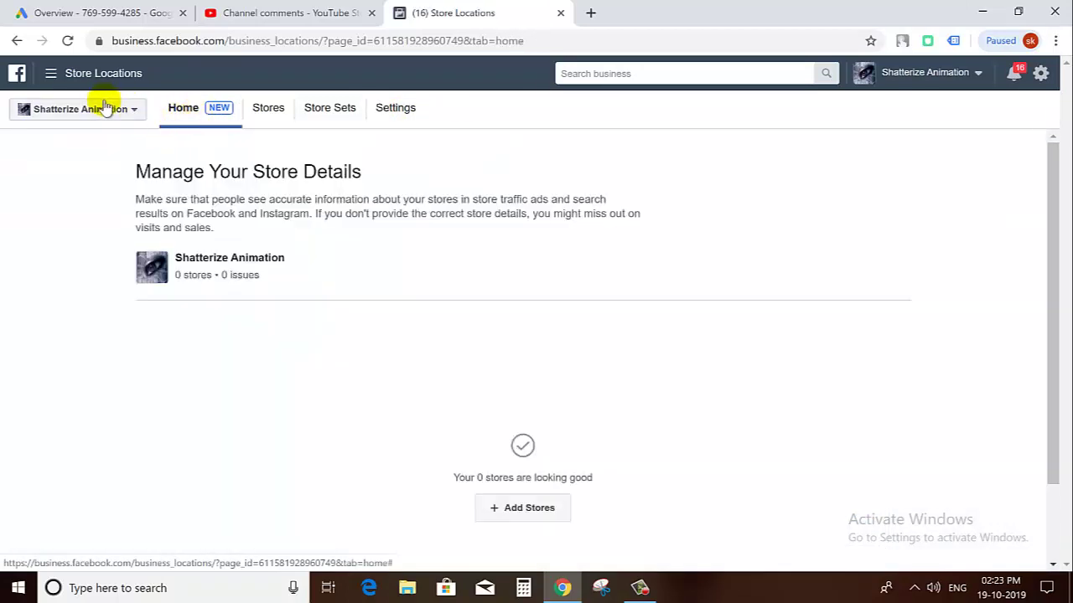
Open Brand Safety's block lists and view the block list creation form, cancelling without uploading a file.
click(55, 75)
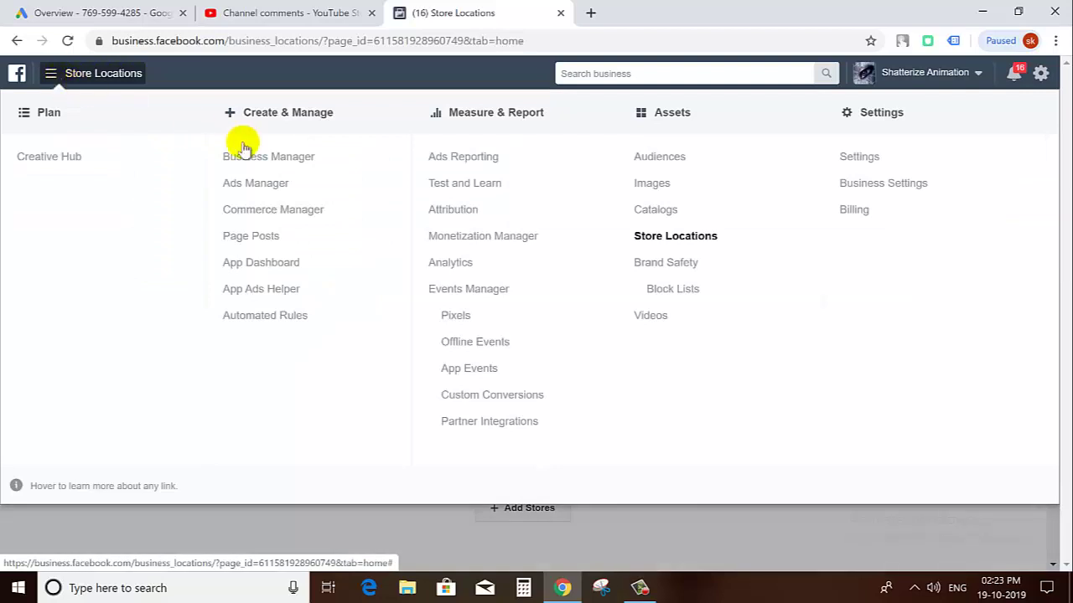
click(638, 589)
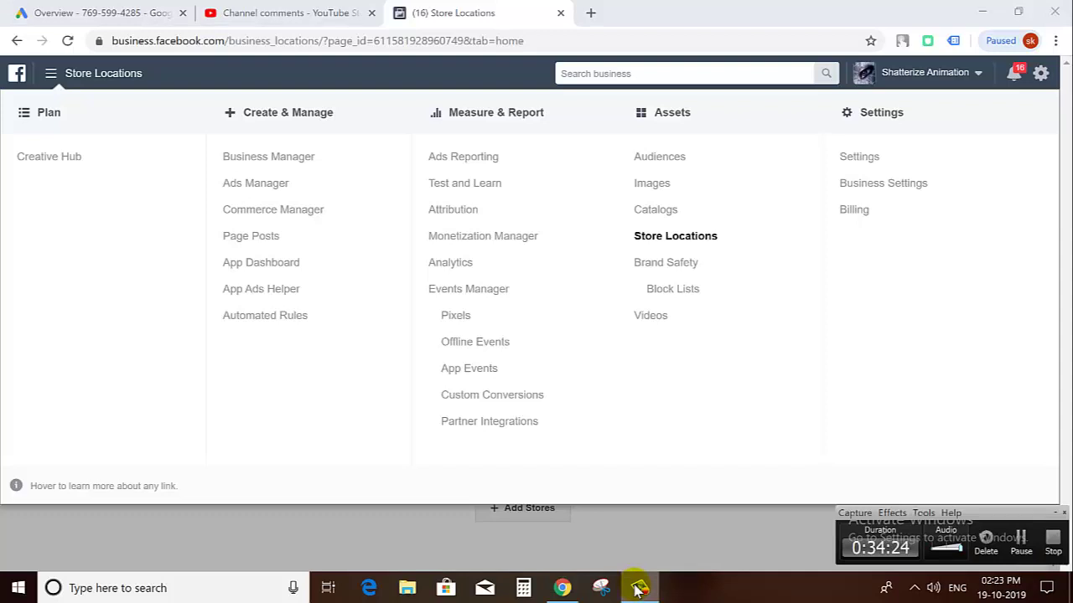
click(639, 589)
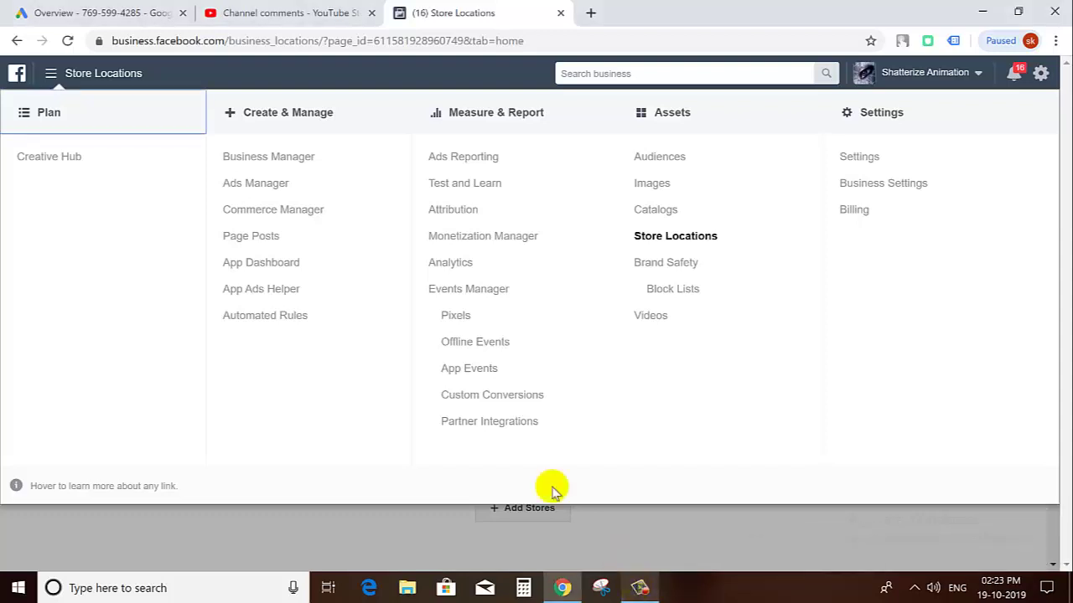
click(670, 263)
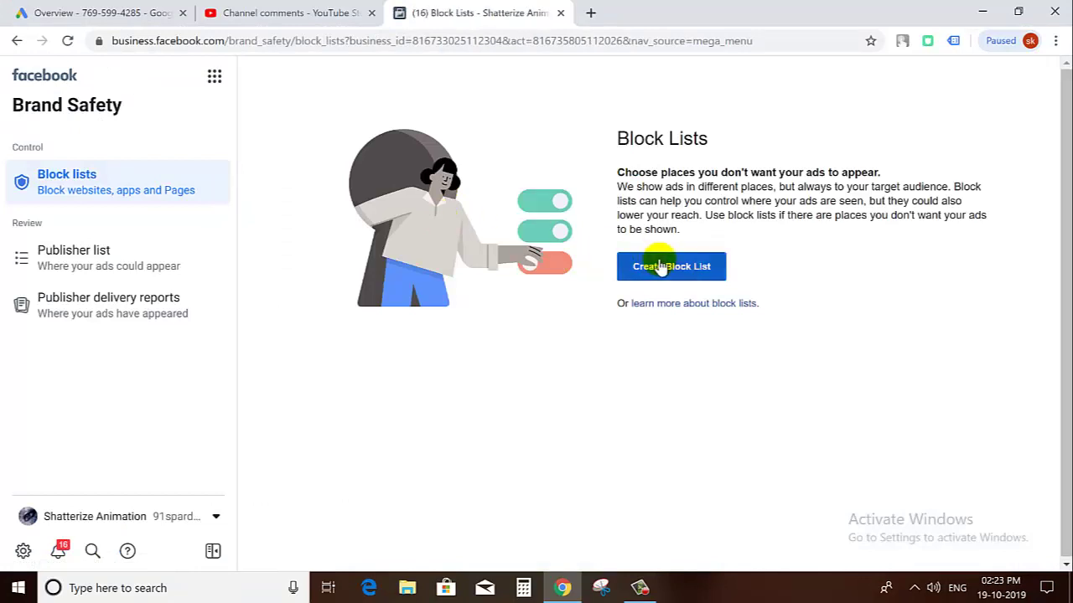
click(674, 266)
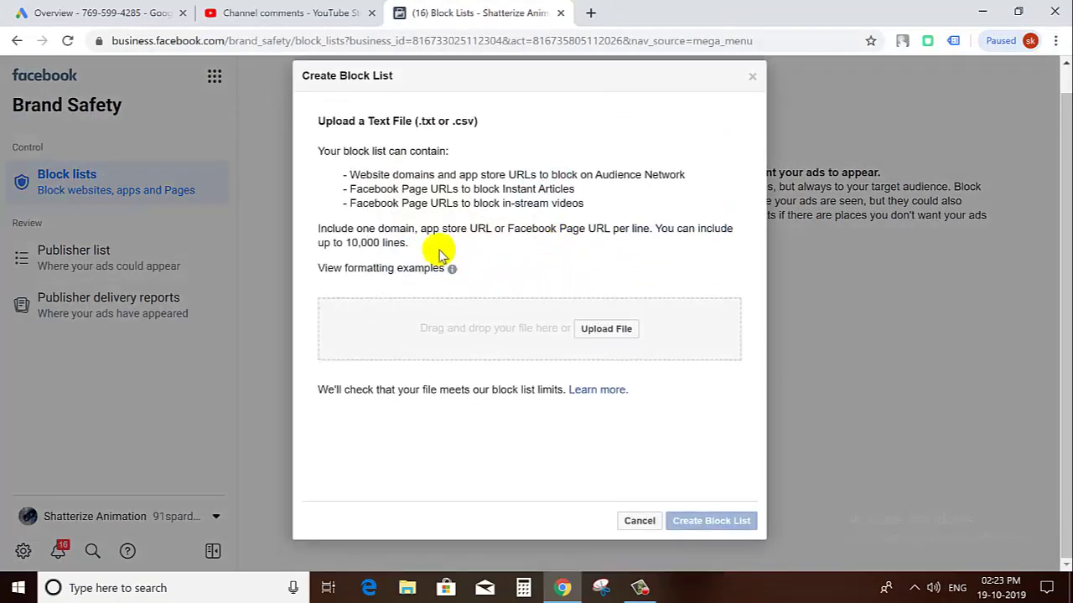
click(638, 521)
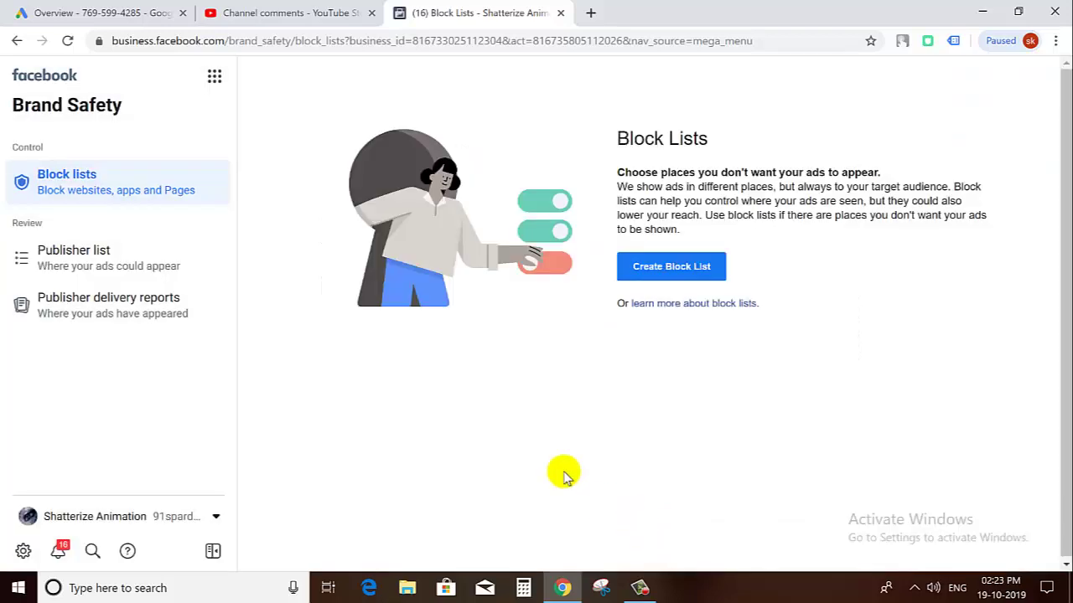
Leave Brand Safety for Catalogs and look over the list of all catalogs.
click(16, 41)
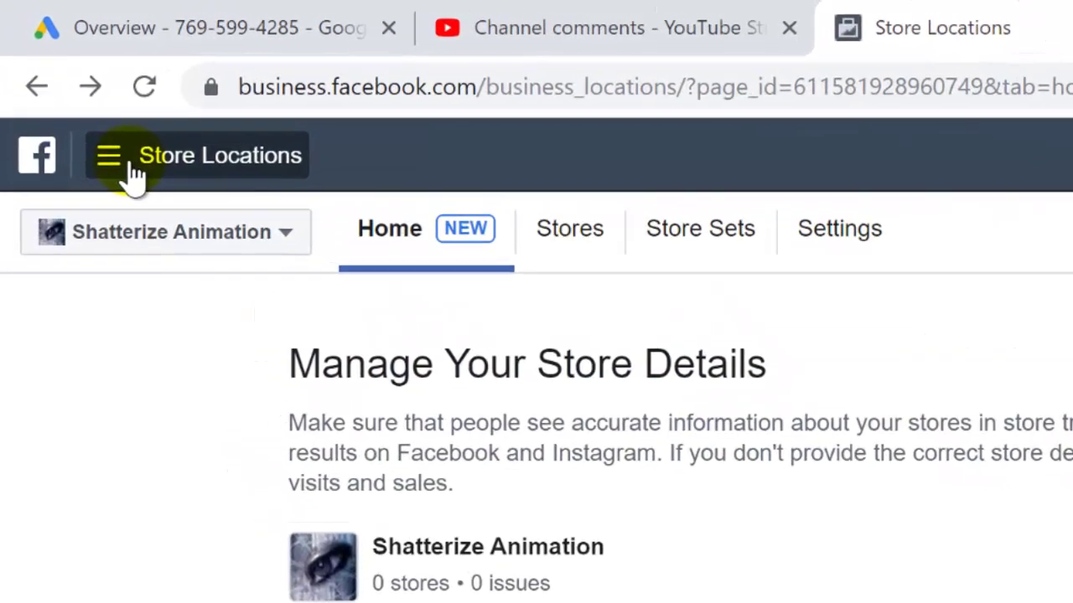
click(51, 73)
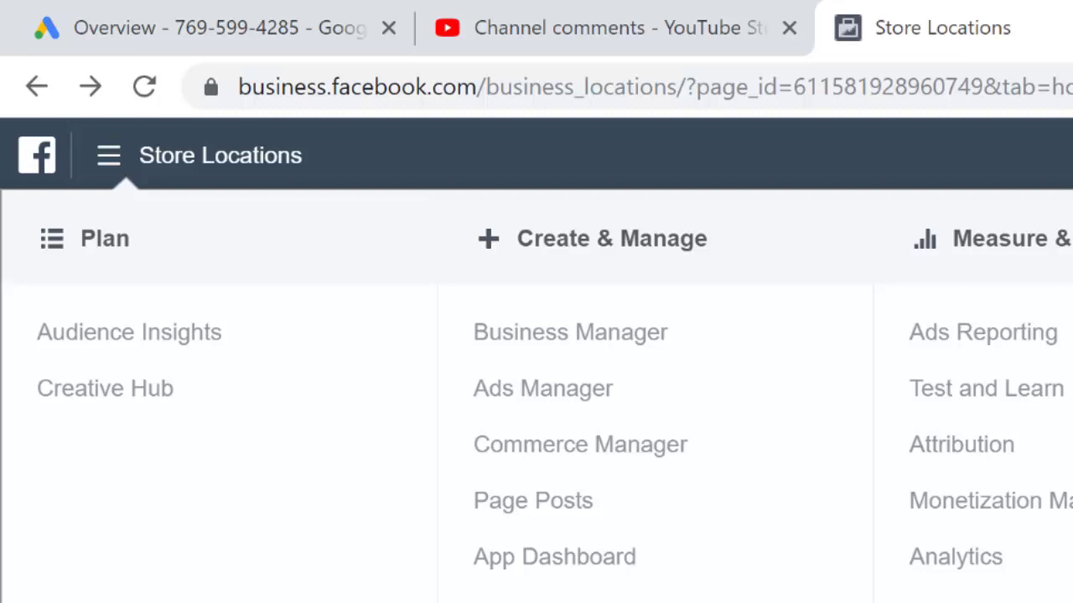
click(180, 342)
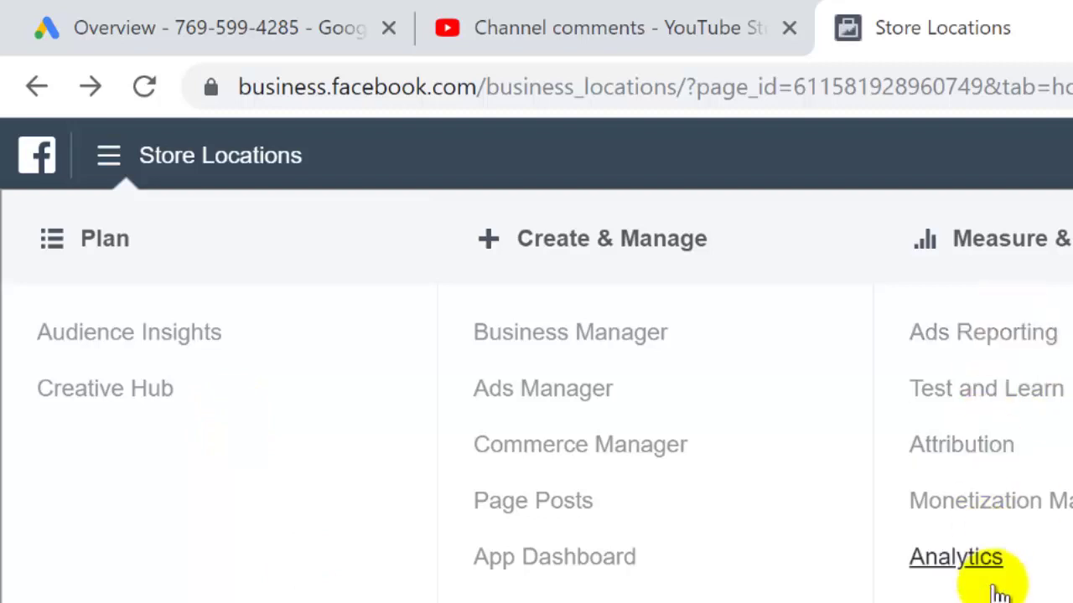
click(614, 423)
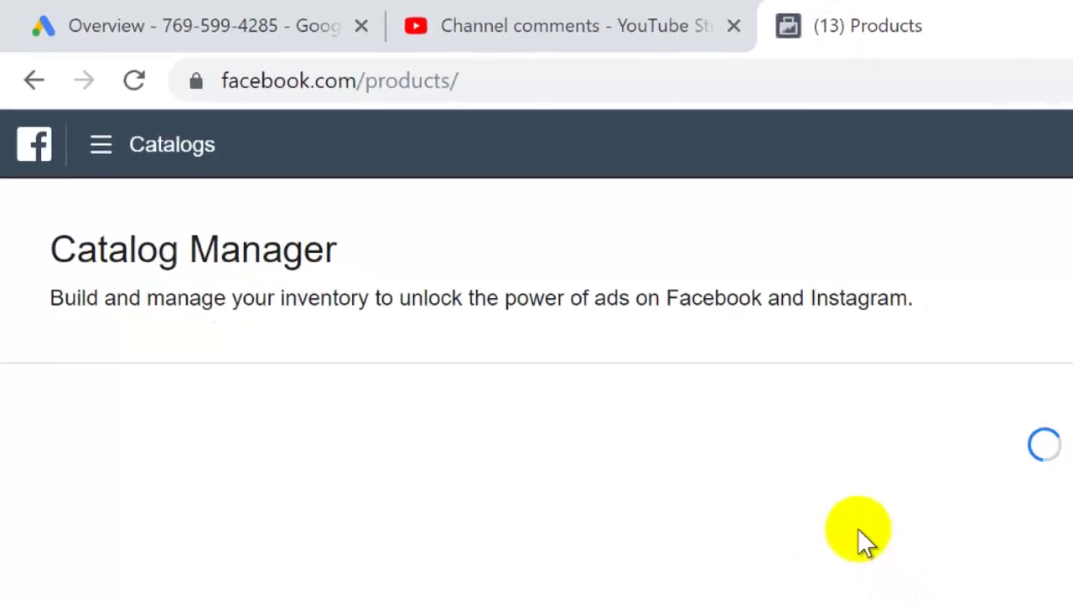
scroll(276, 302, down, 1)
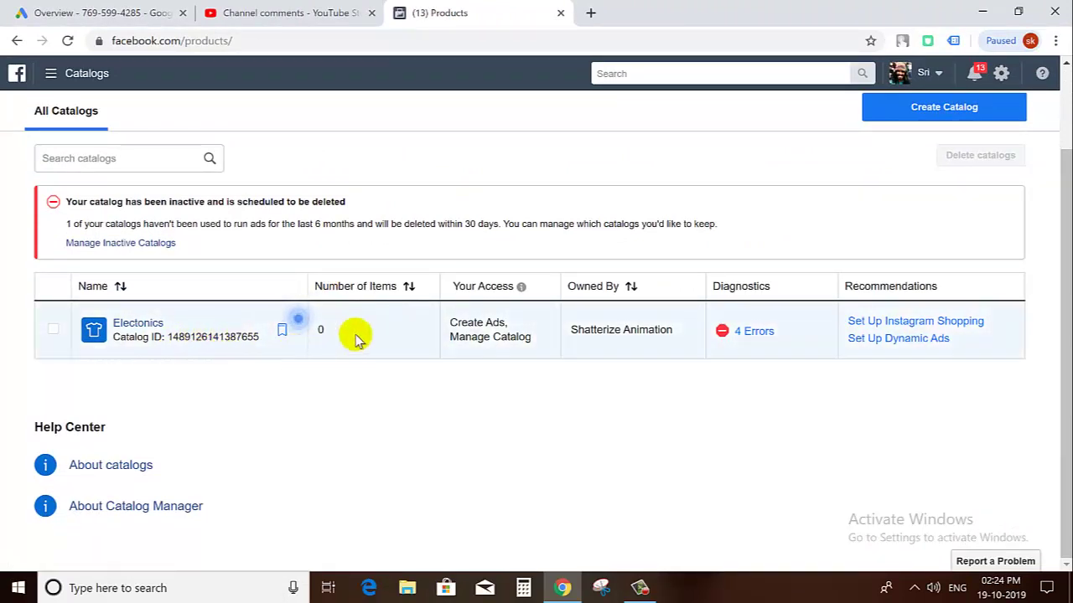
scroll(794, 354, up, 1)
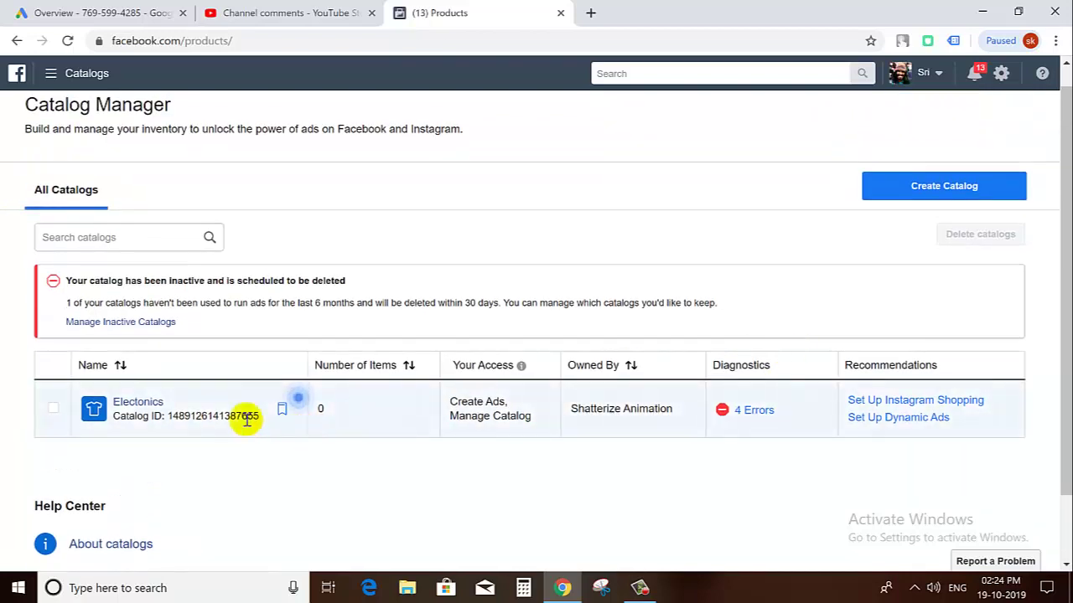
Open the Electonics catalog and look through its use cases, from Dynamic Ads to Ads to Drive Traffic.
click(144, 402)
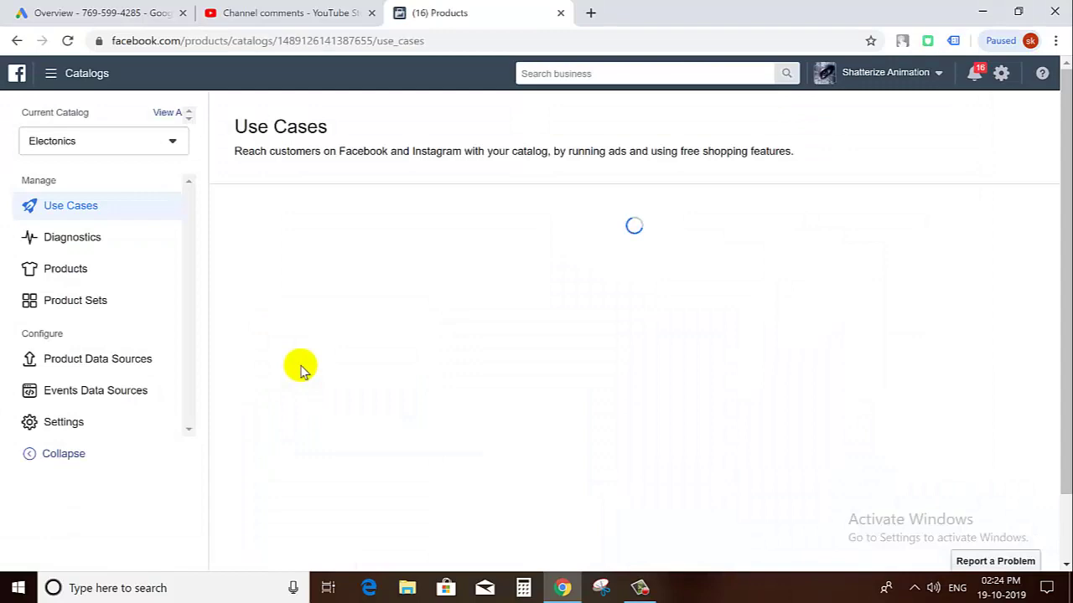
scroll(302, 368, down, 4)
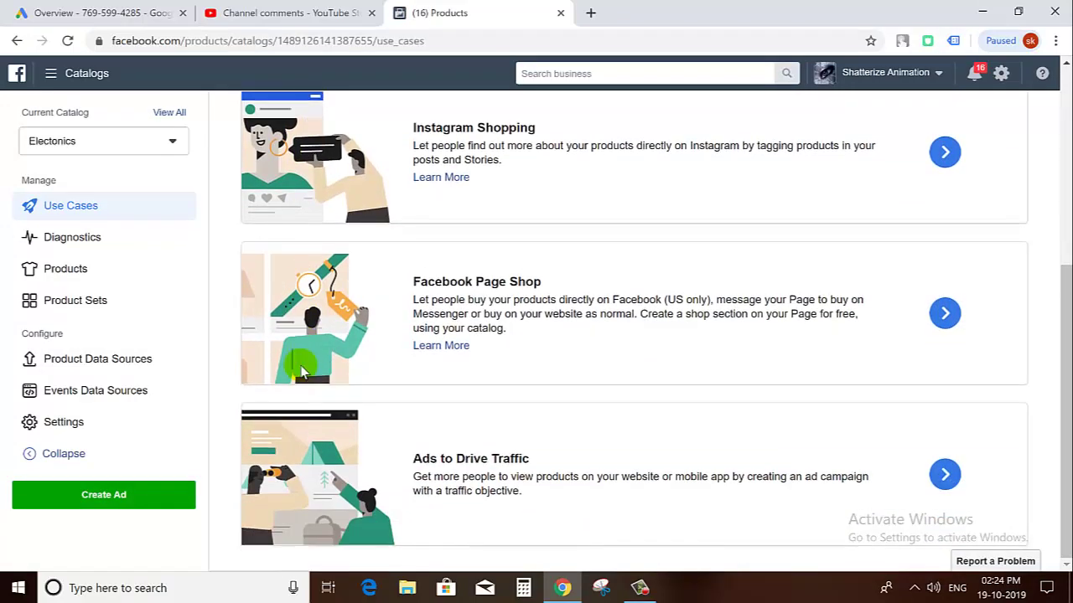
scroll(304, 371, up, 4)
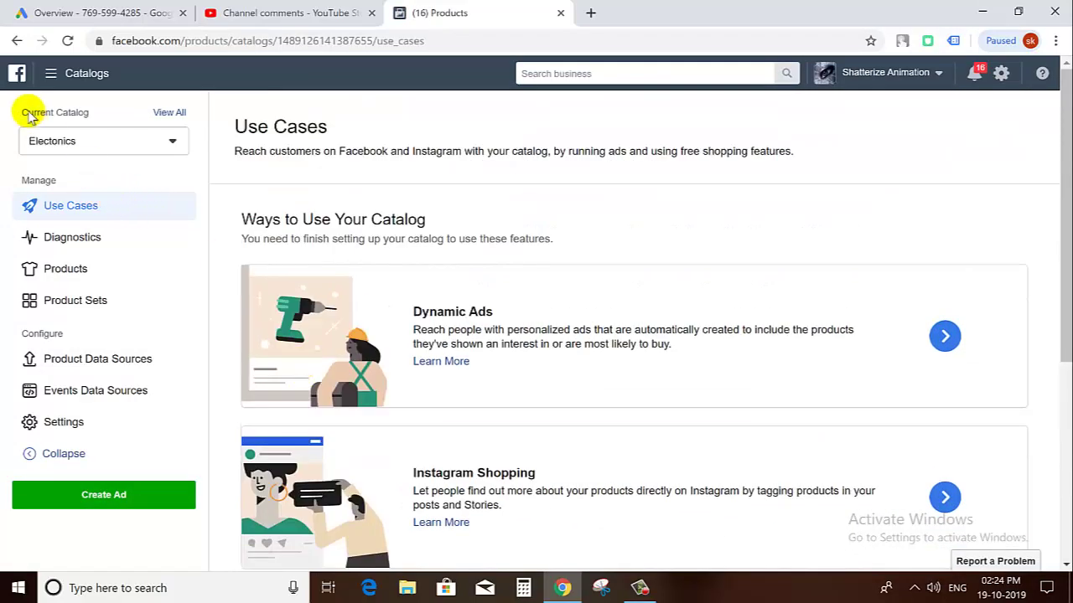
Open the Videos section of the Asset Library.
click(50, 73)
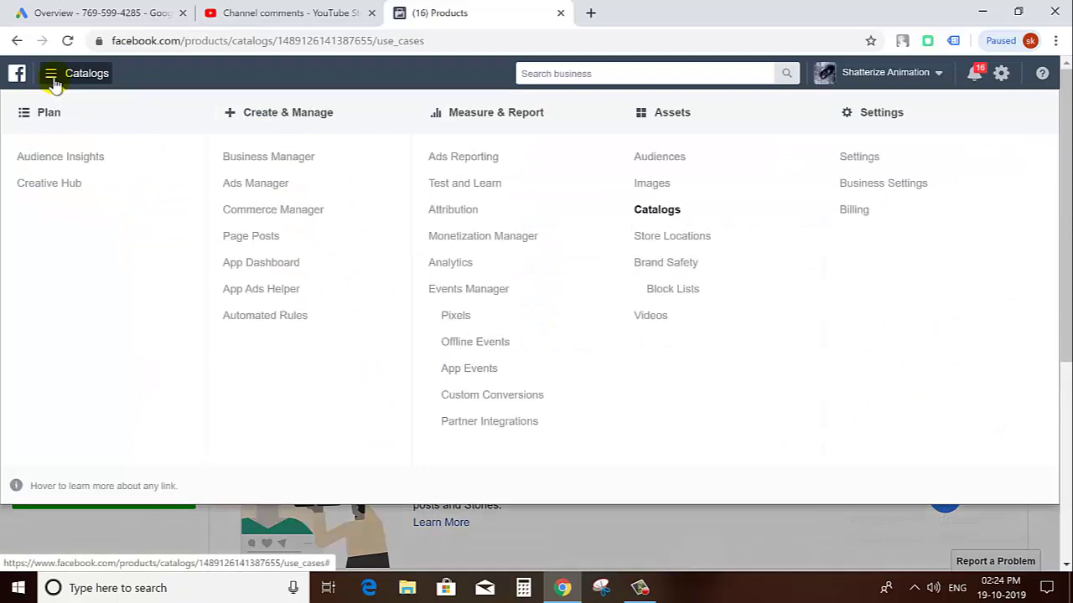
click(652, 318)
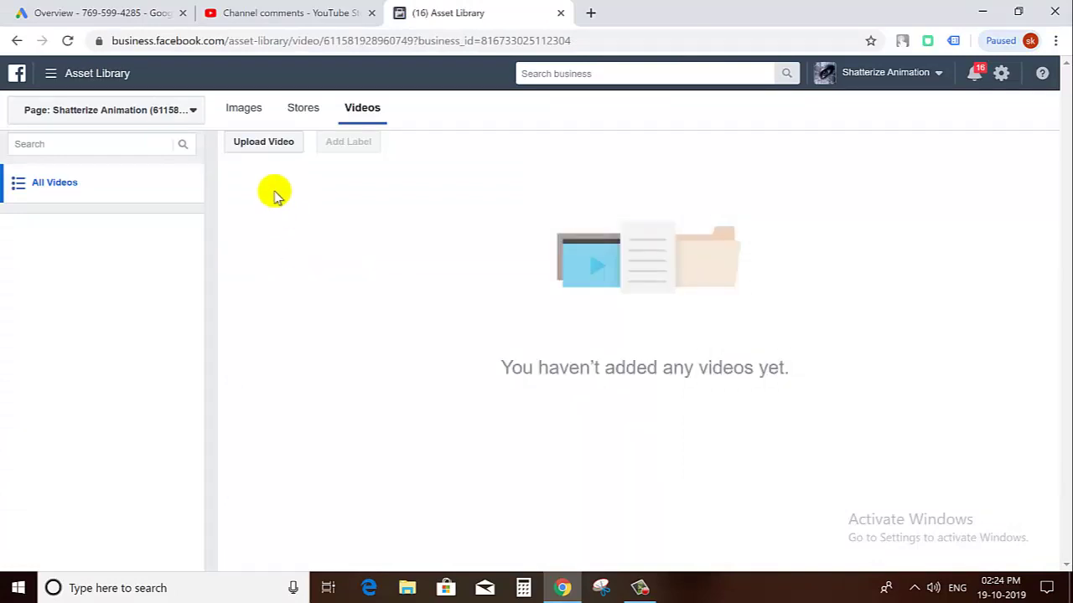
Open the ad account Settings and look over the account setup, attribution and ad account roles.
click(51, 73)
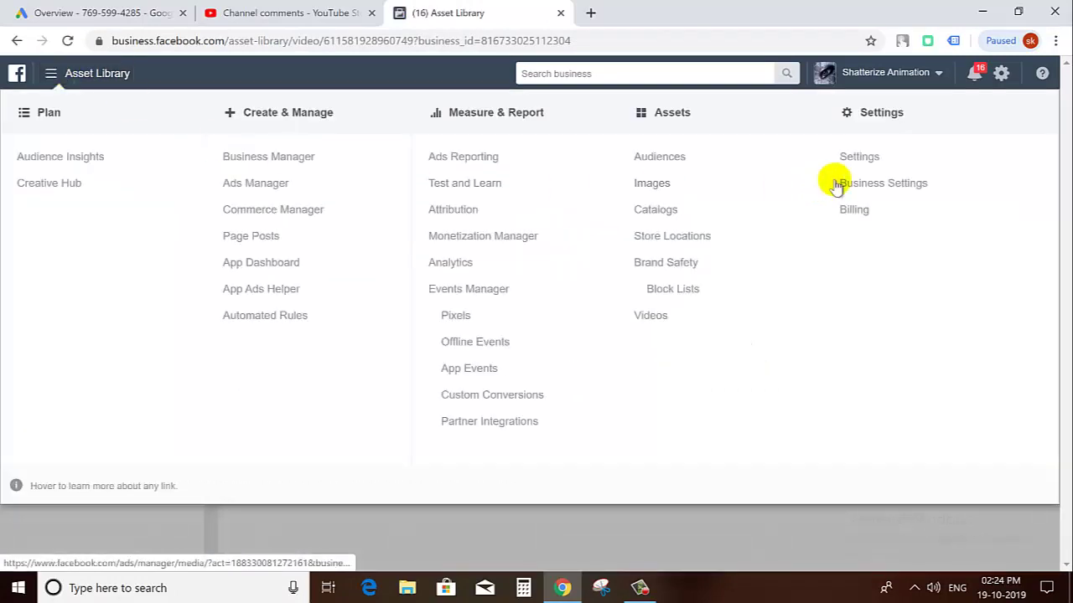
click(858, 159)
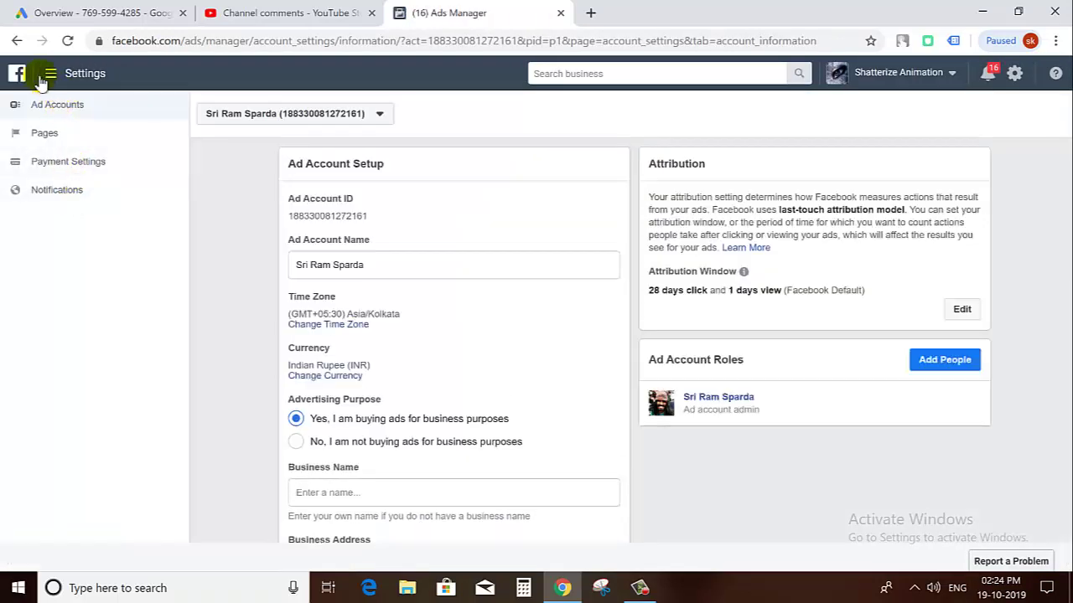
click(45, 79)
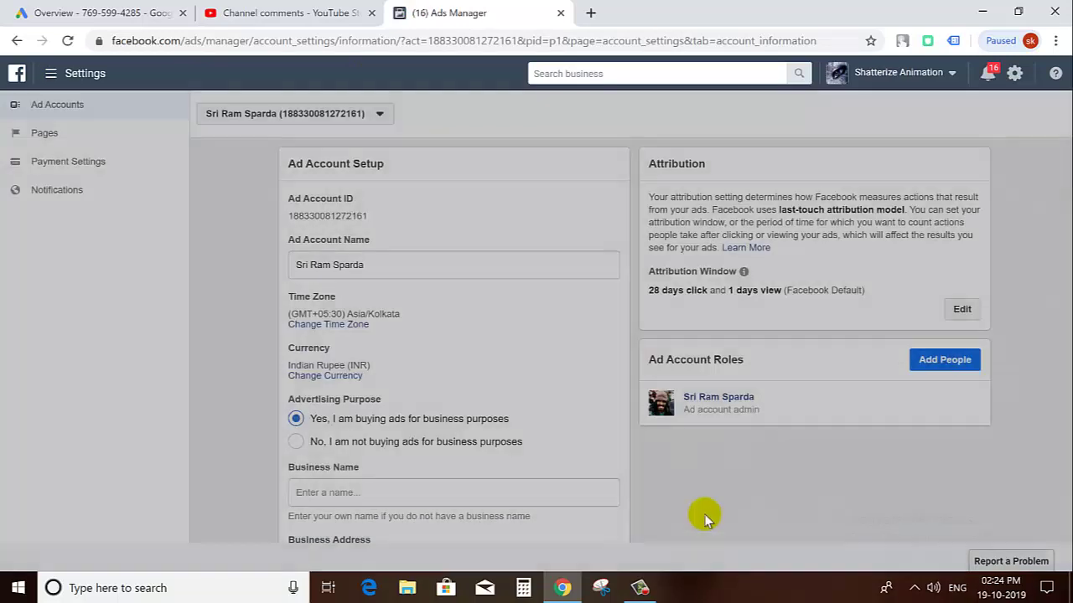
scroll(471, 362, down, 2)
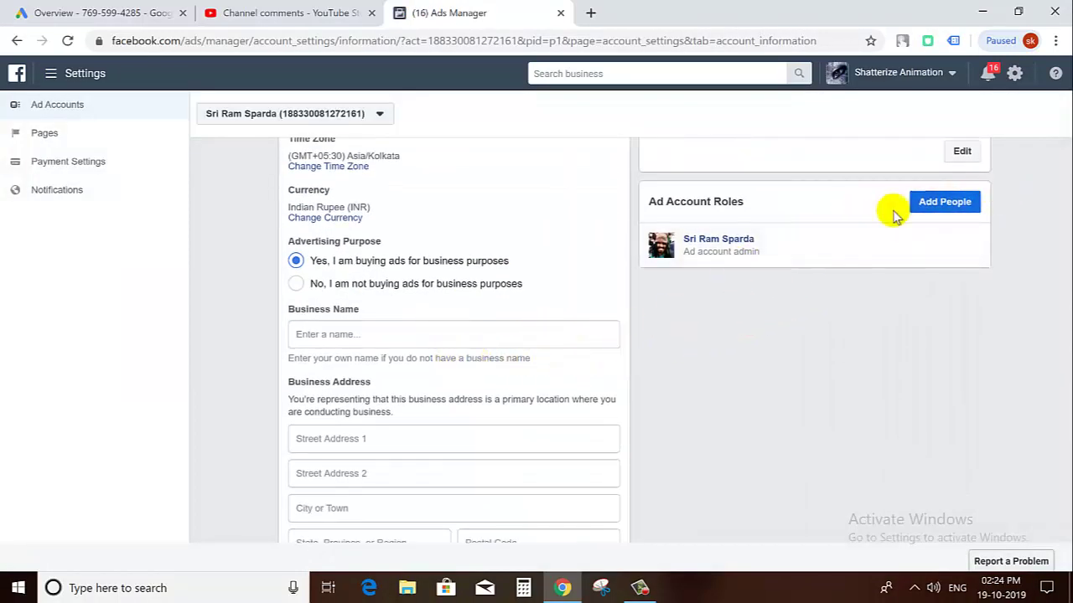
scroll(254, 225, up, 2)
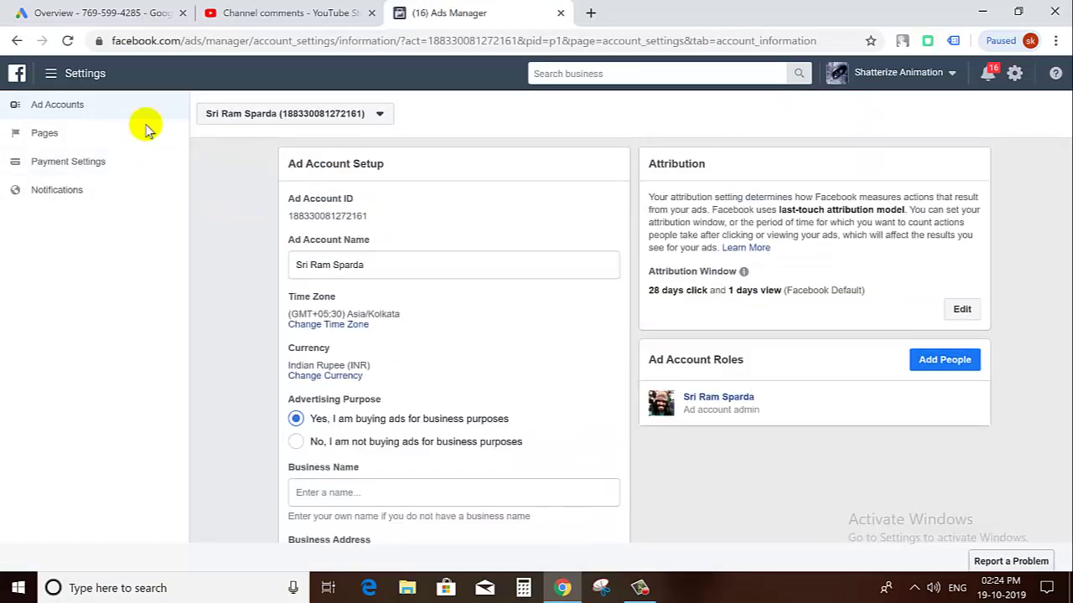
Open Business Settings, view its Ad Accounts section and look through the remaining settings categories.
click(60, 76)
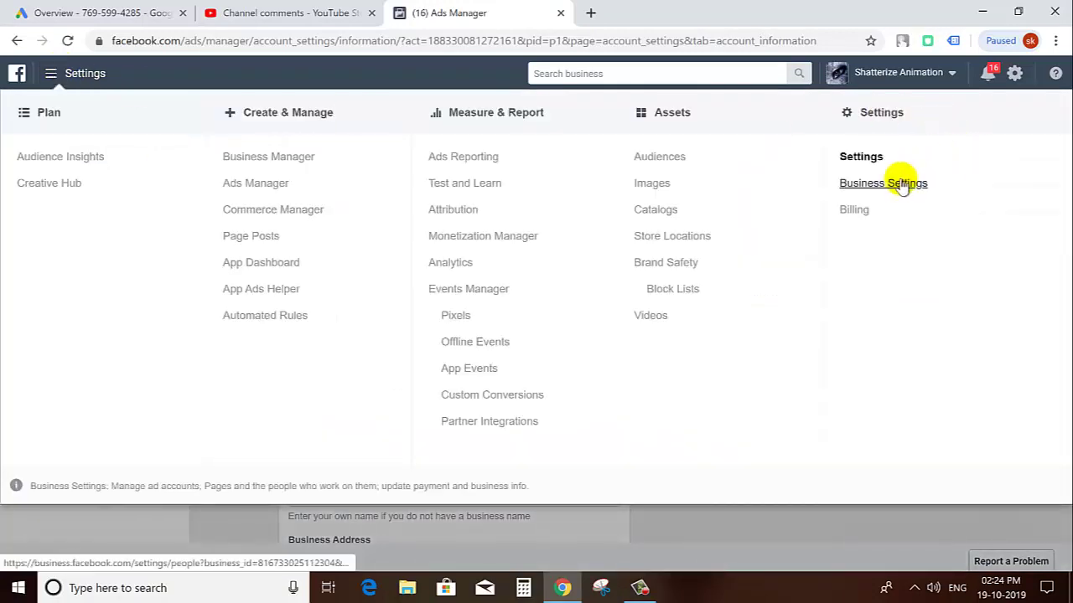
click(902, 186)
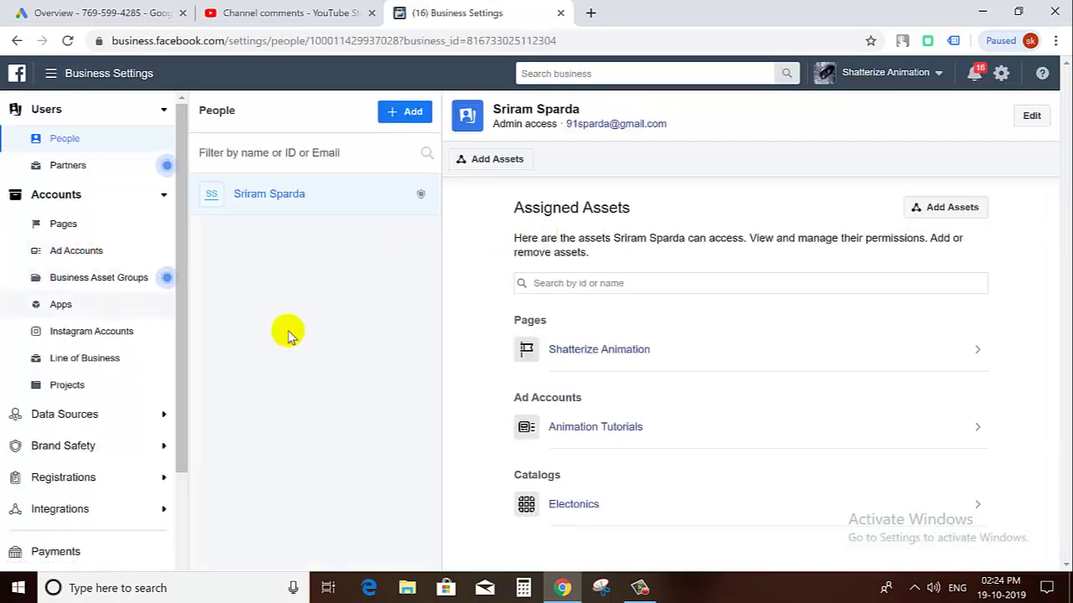
click(76, 251)
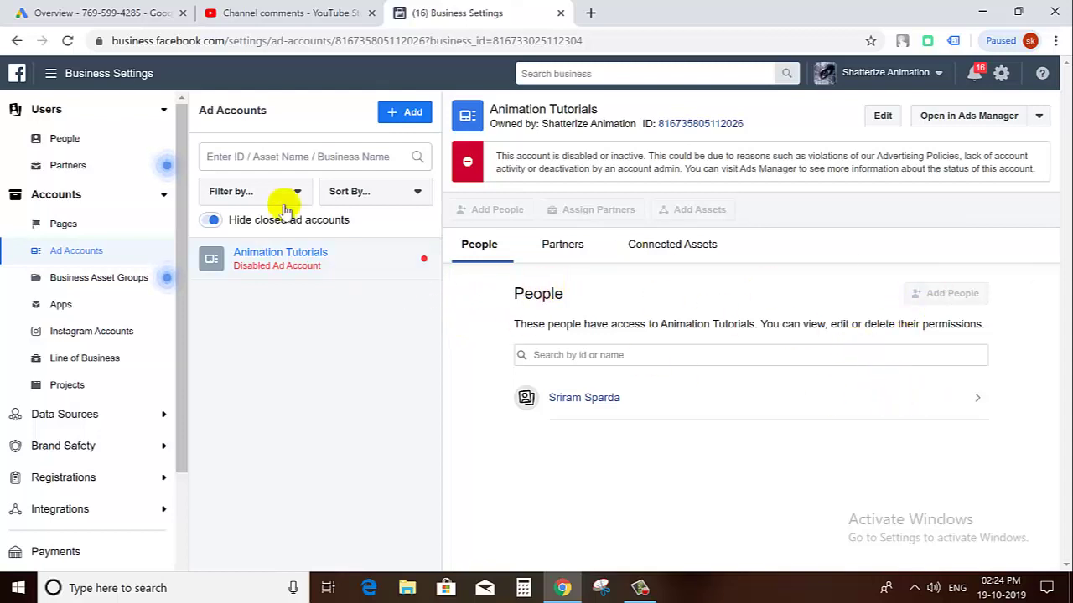
scroll(106, 419, down, 3)
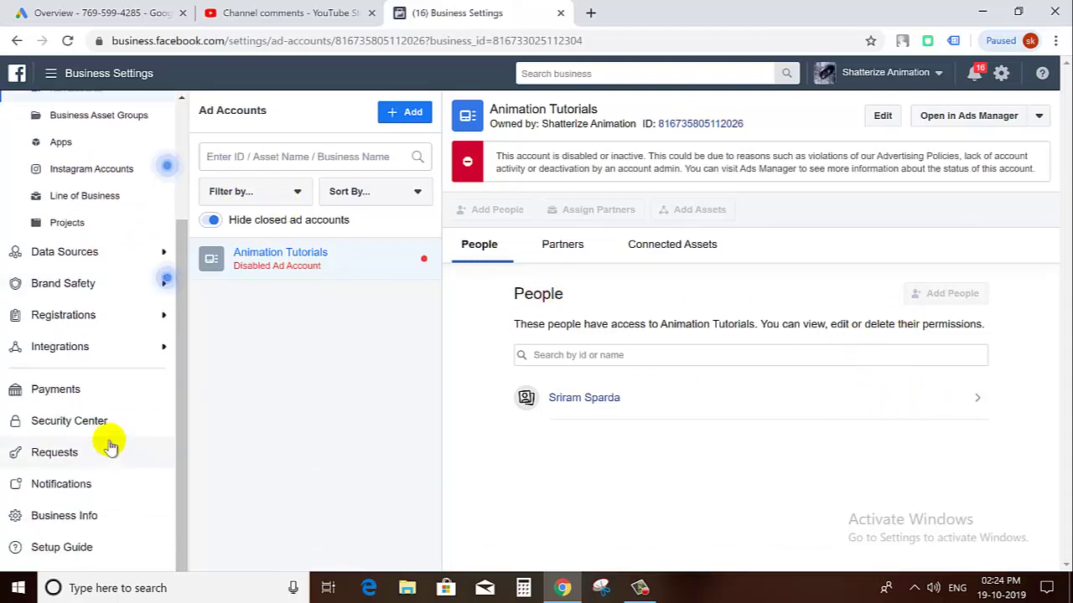
scroll(74, 206, up, 3)
scroll(75, 205, down, 3)
scroll(84, 192, up, 3)
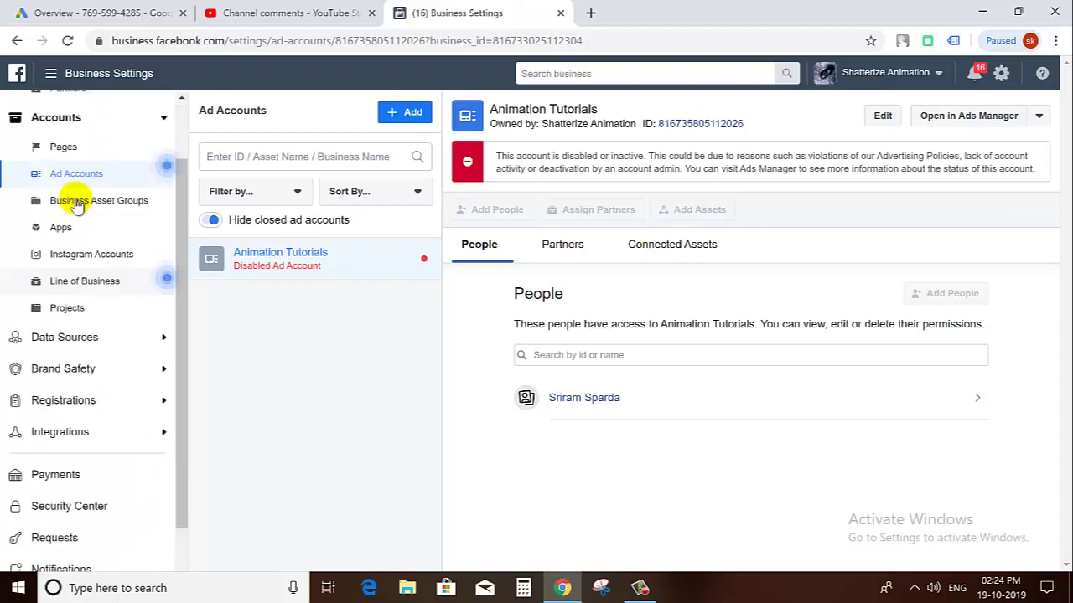
Open Billing for the Animation Tutorials account, dismiss the Payment Settings tip and view the account's payment settings.
click(56, 81)
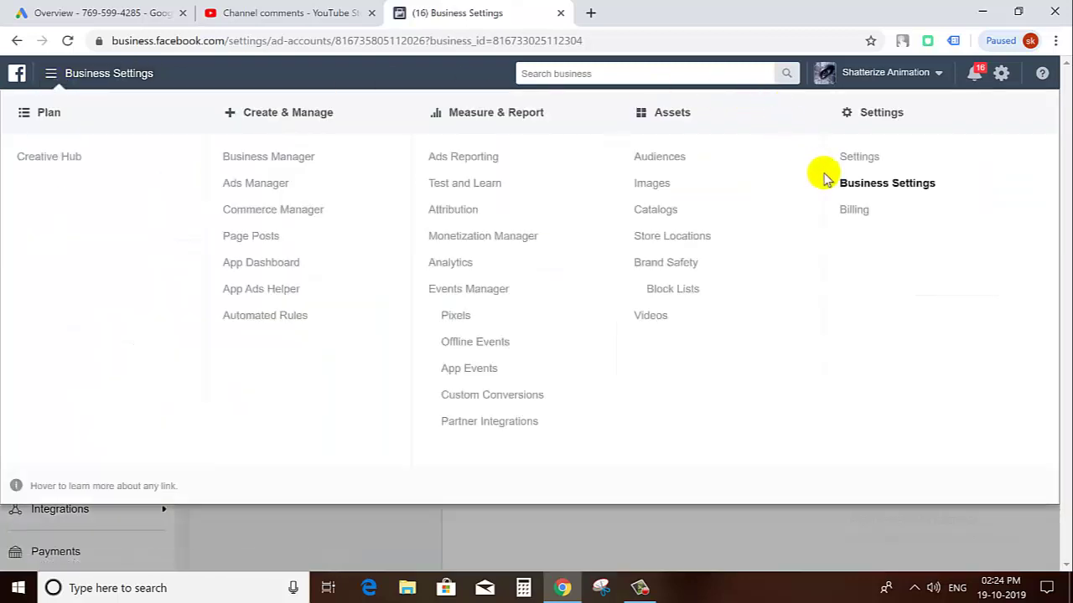
click(850, 214)
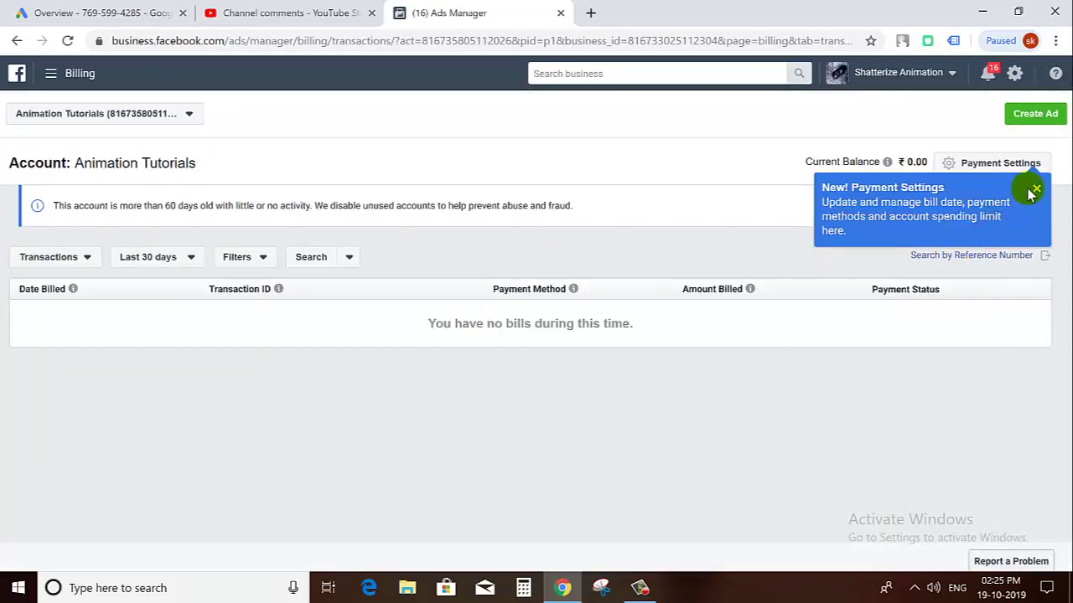
click(1034, 191)
click(997, 163)
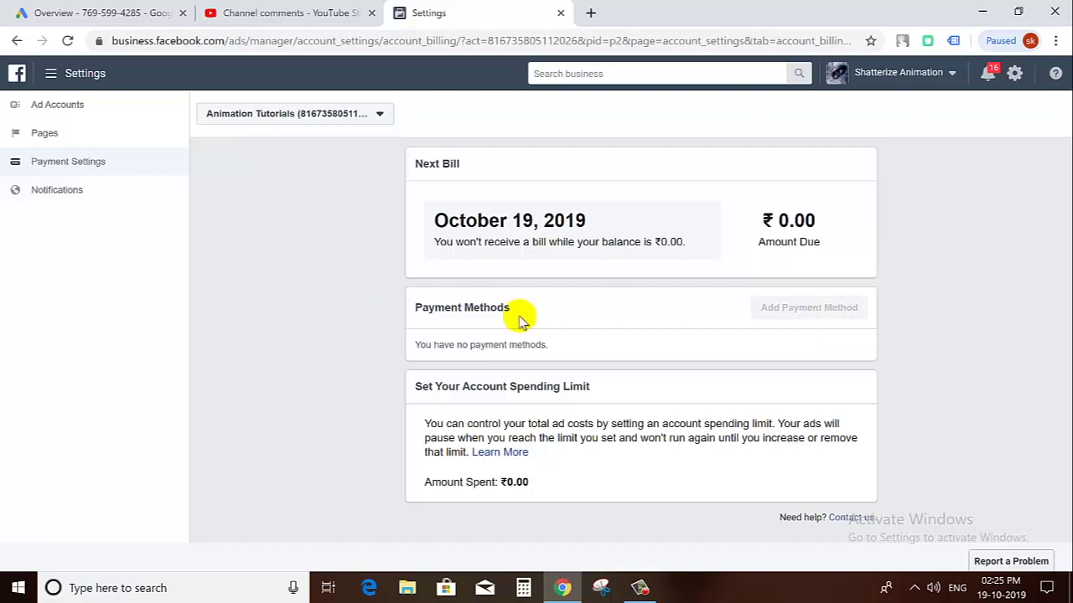
Switch from the Animation Tutorials account to the personal ad account and look through its Ad Account Setup form.
click(377, 113)
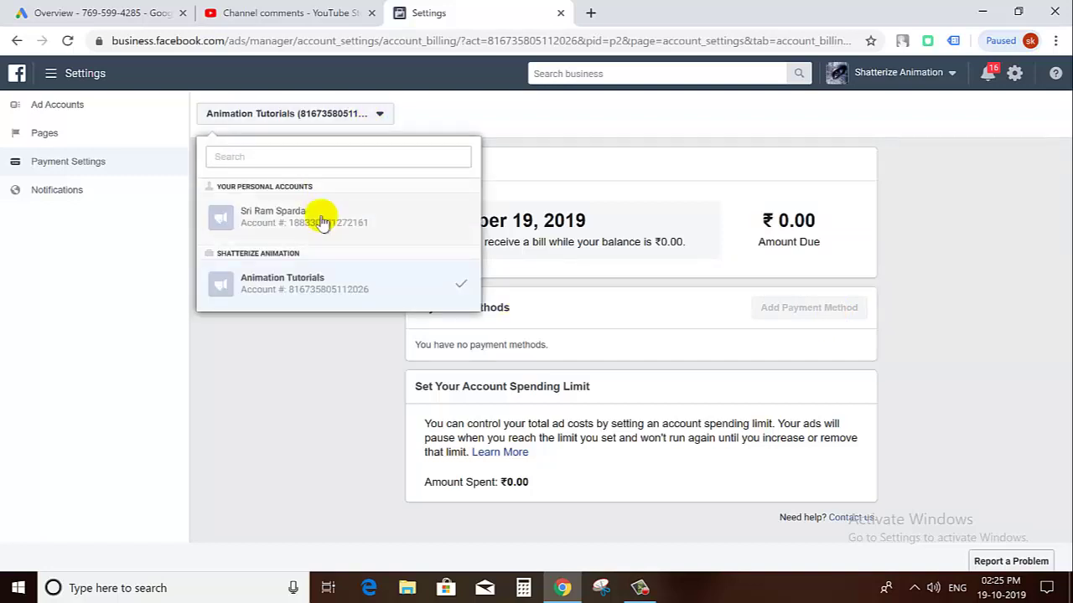
click(319, 221)
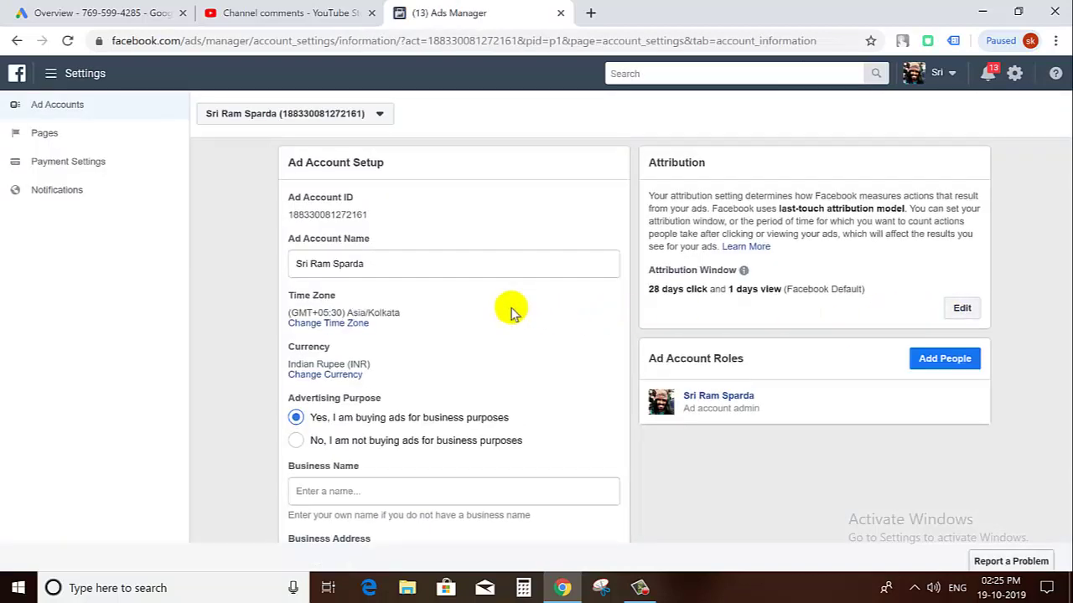
scroll(512, 312, down, 5)
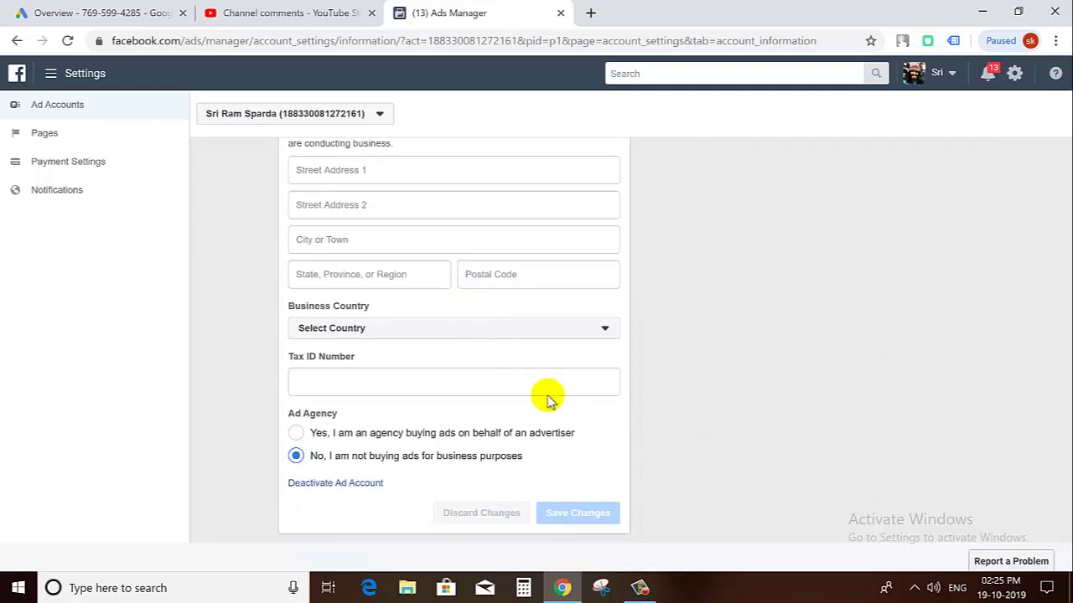
scroll(524, 392, up, 5)
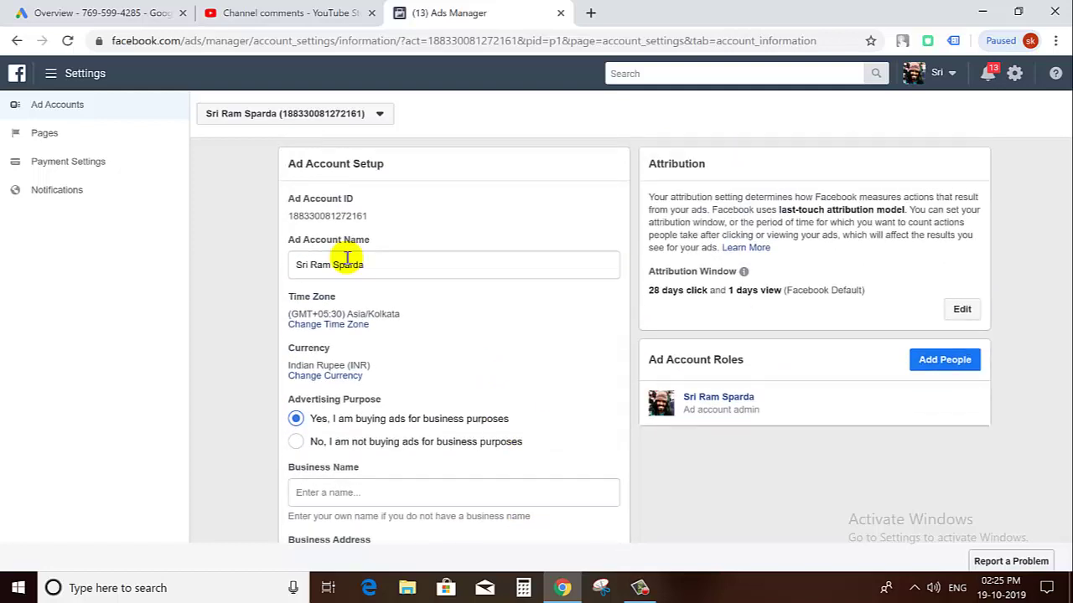
In Payment Settings, view the card and Facebook Ad Coupon options for adding a payment method, cancelling without adding one.
click(87, 160)
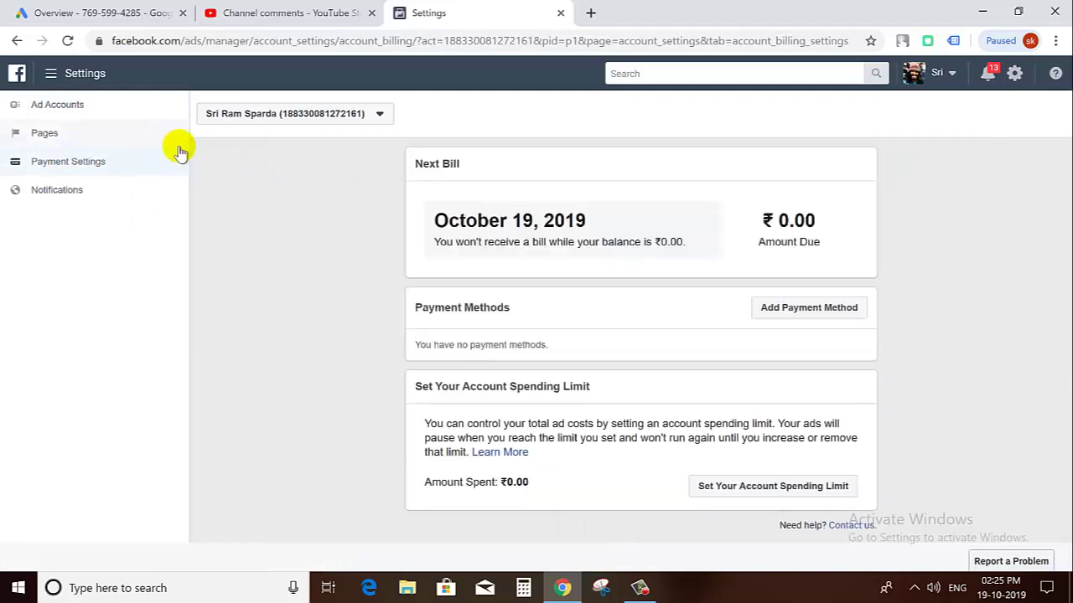
click(769, 310)
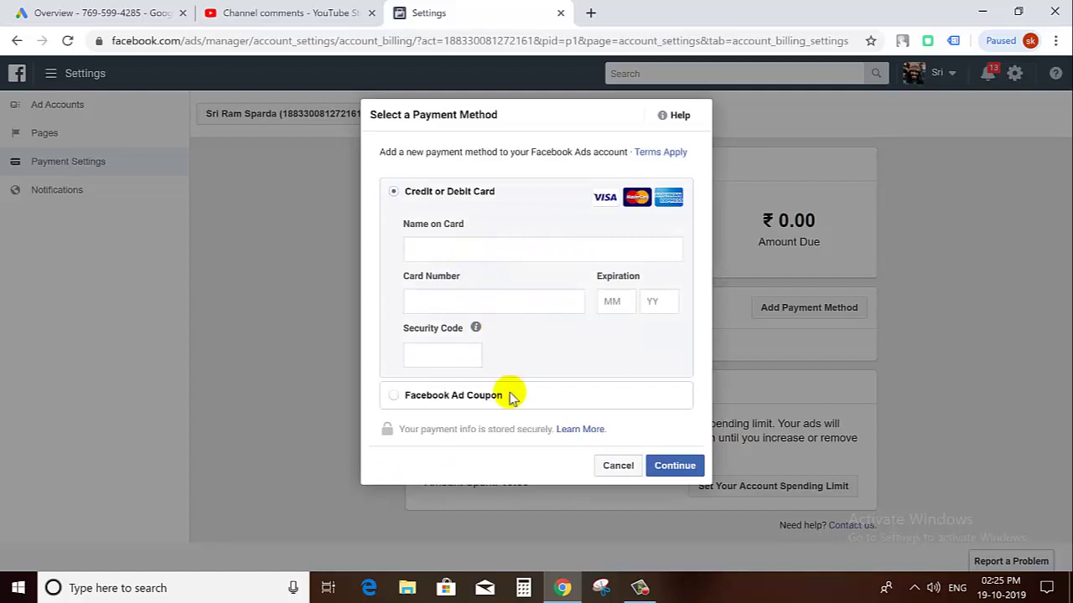
click(503, 396)
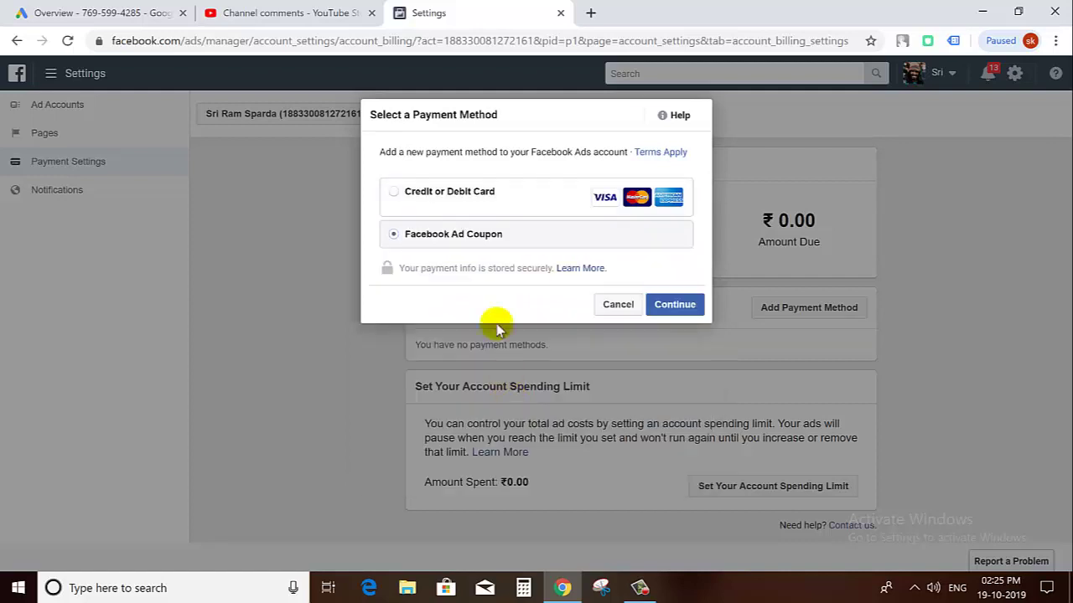
click(491, 196)
click(487, 299)
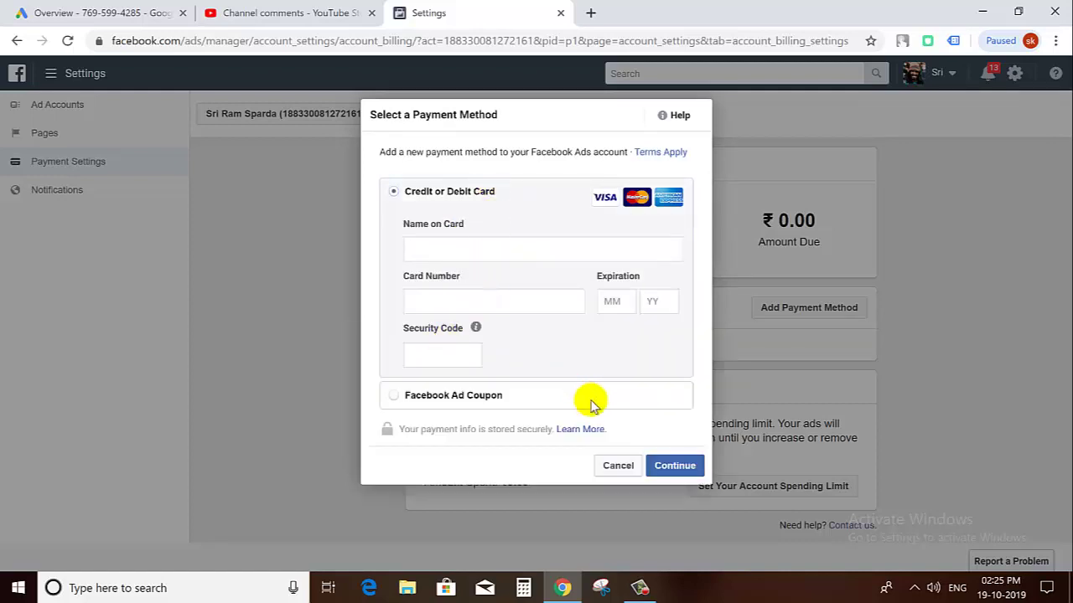
click(619, 467)
Open Audience Insights, start with everyone on Facebook as the audience and dismiss the location tip.
click(46, 76)
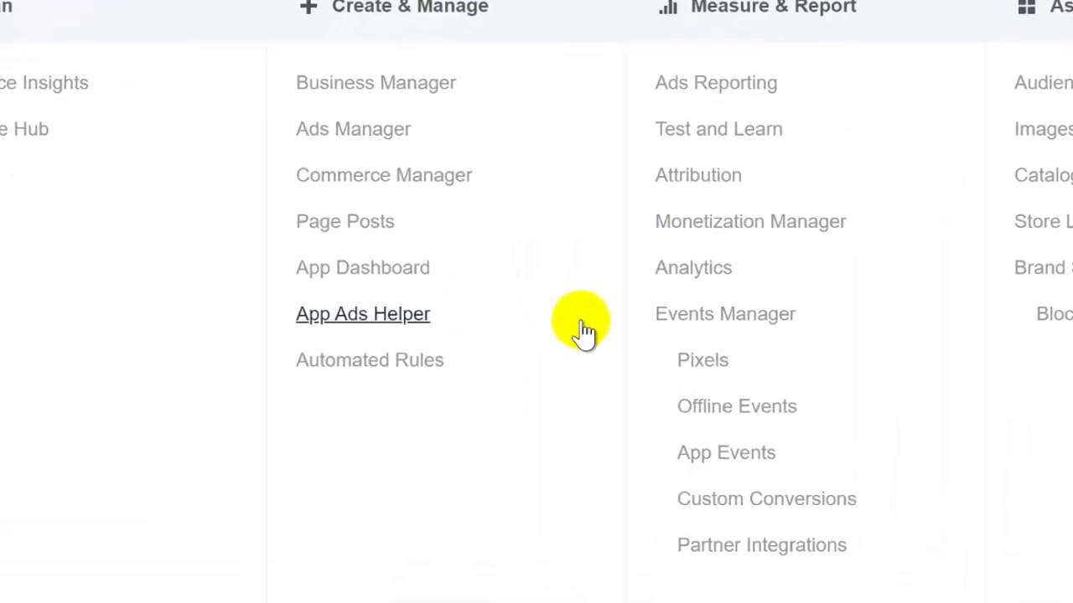
click(54, 83)
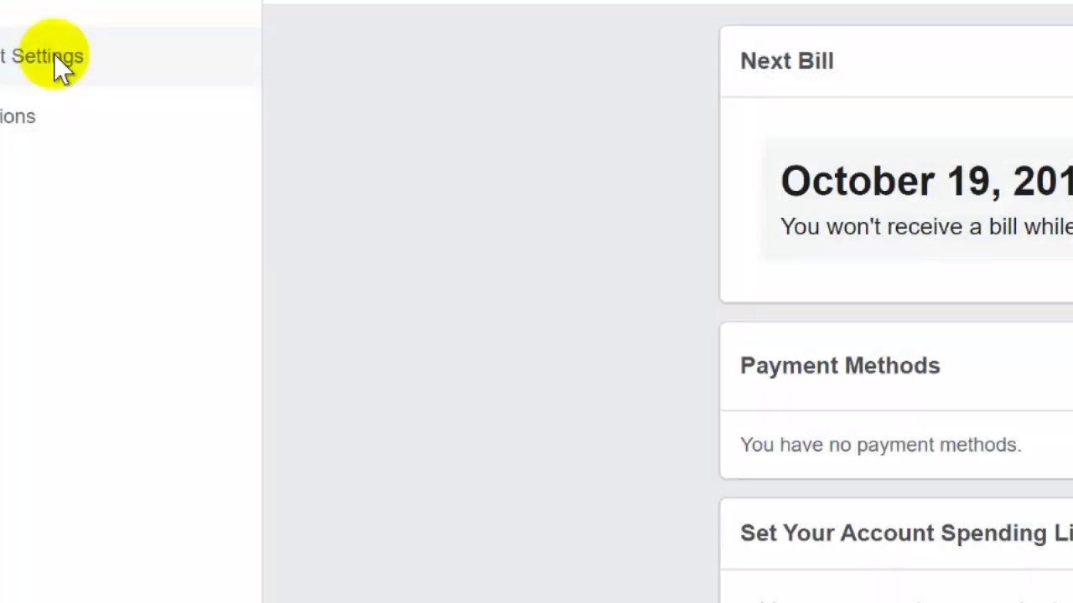
click(53, 56)
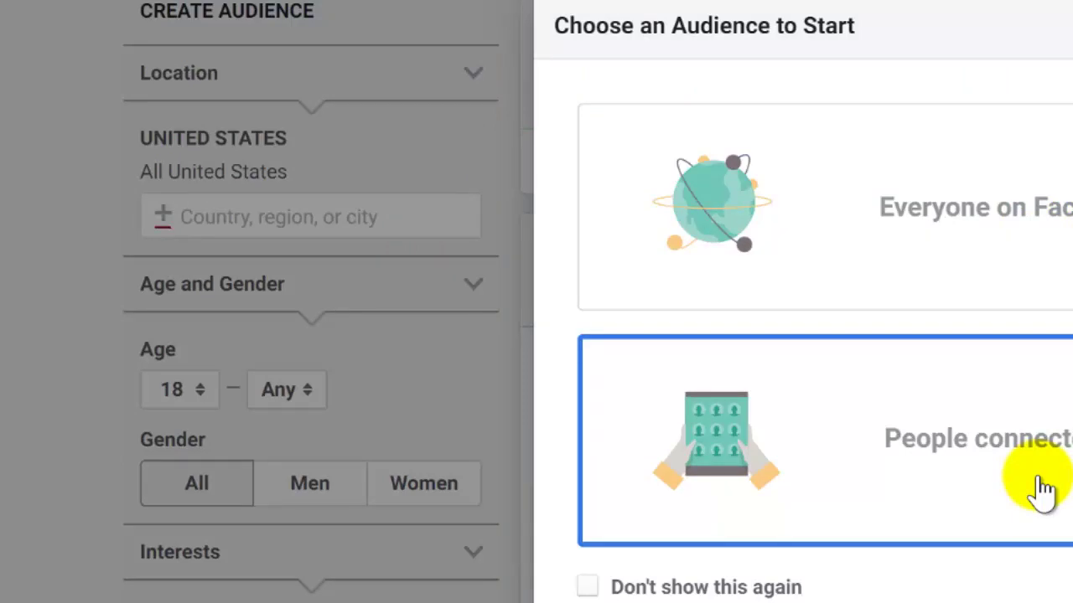
click(987, 262)
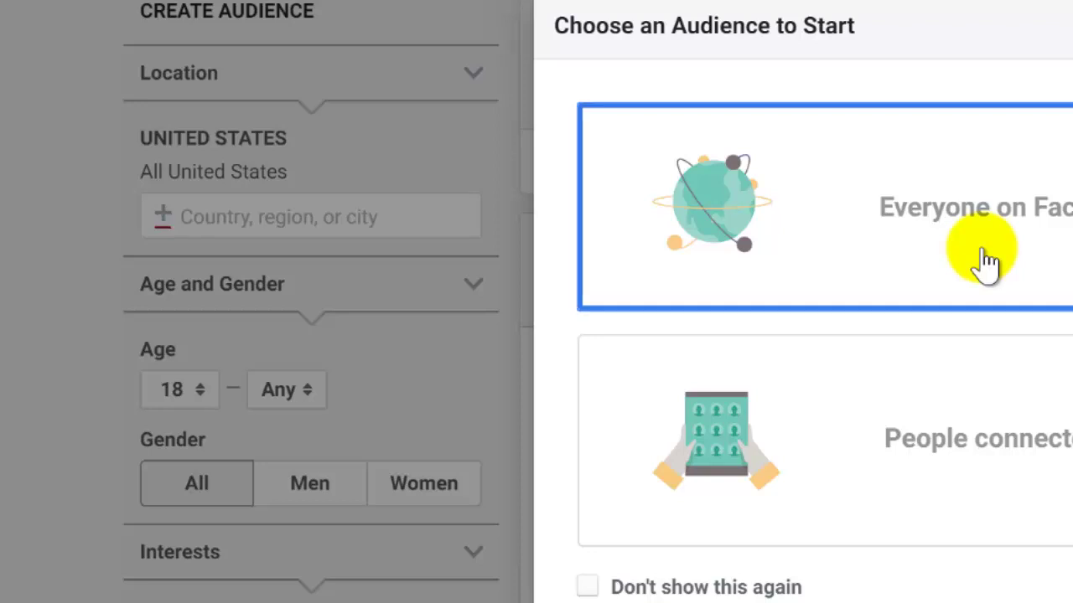
click(984, 259)
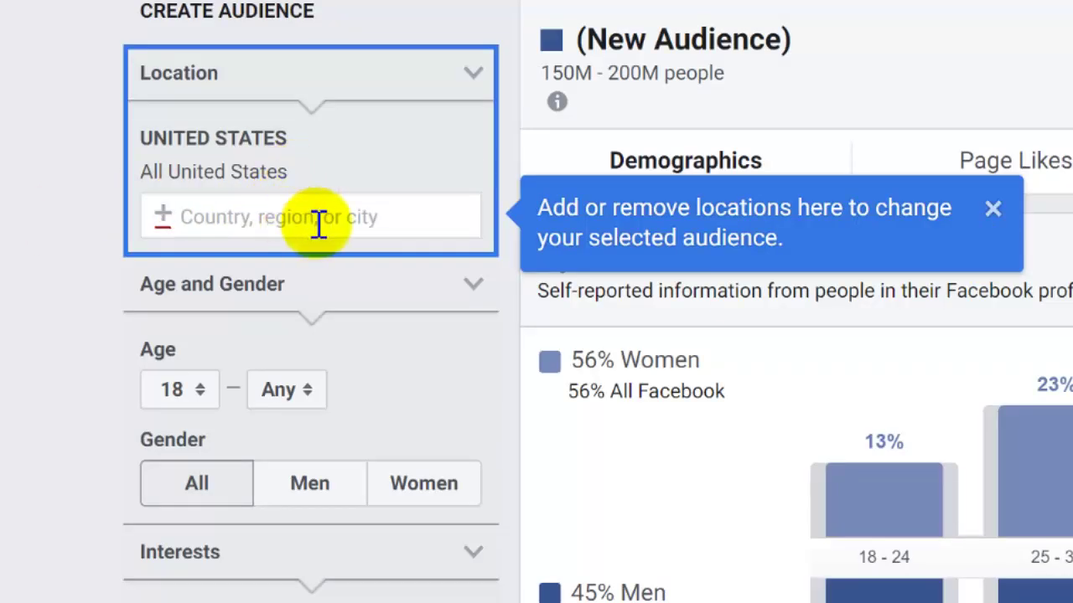
click(992, 208)
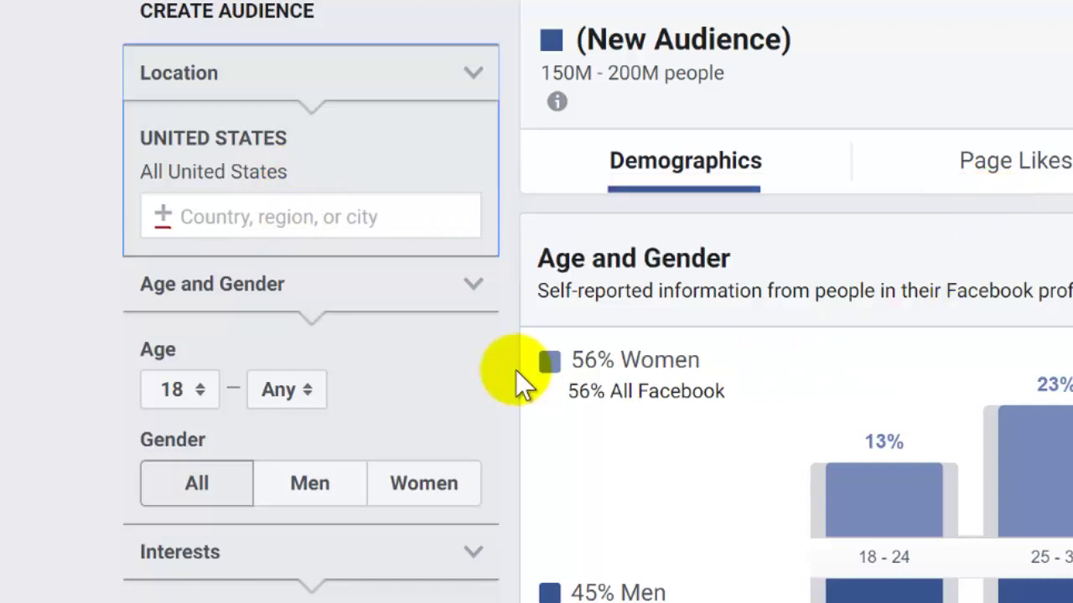
Examine the audience's demographics: age and gender split, relationship status, education level and job titles.
scroll(515, 370, down, 2)
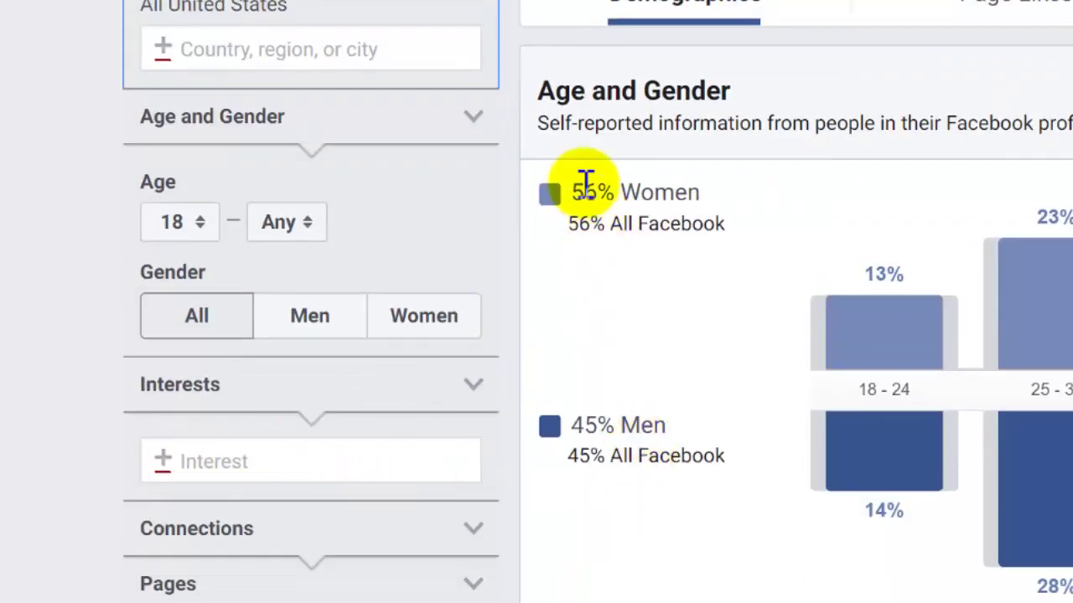
drag(581, 191, 754, 192)
click(651, 230)
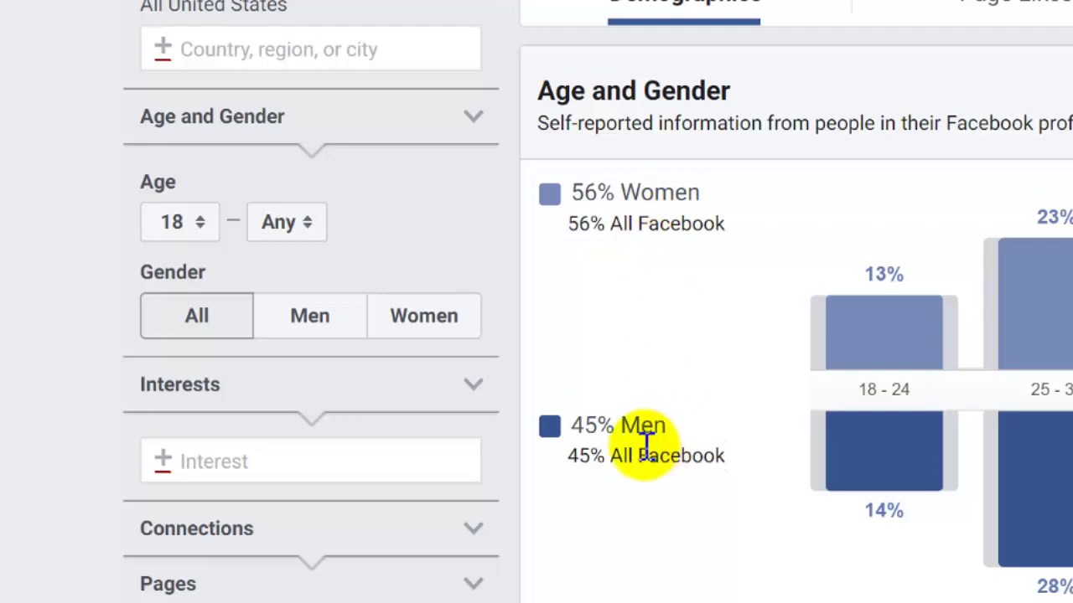
drag(606, 455, 711, 455)
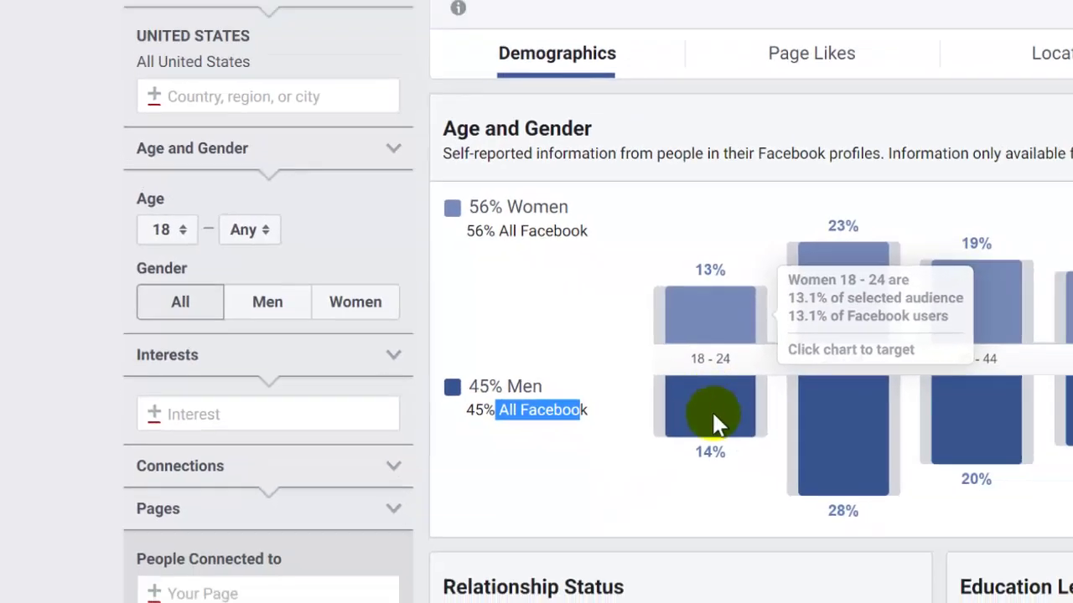
scroll(470, 323, down, 1)
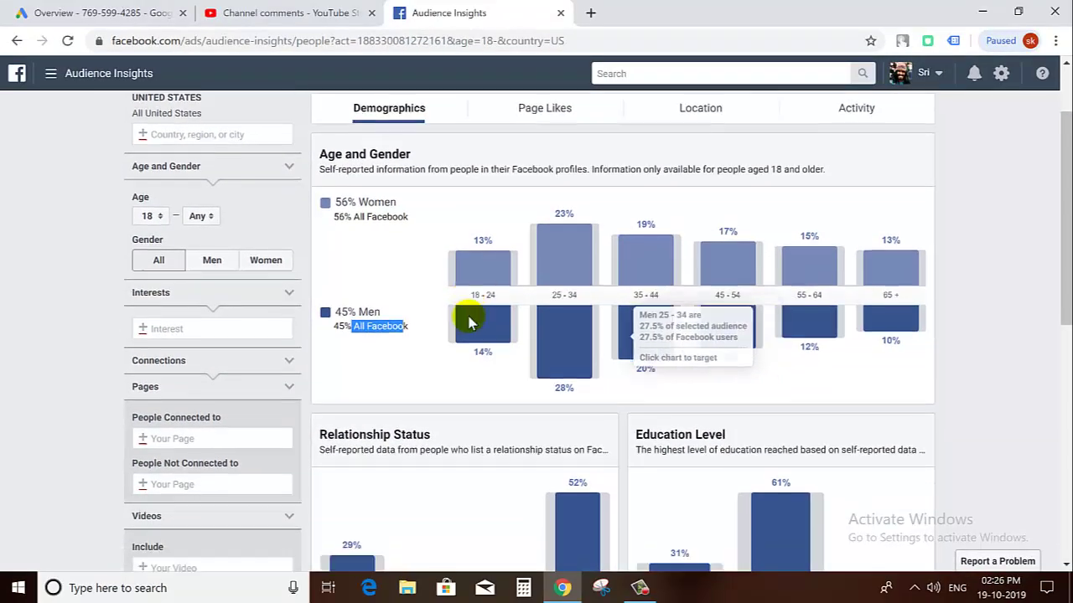
scroll(470, 323, down, 3)
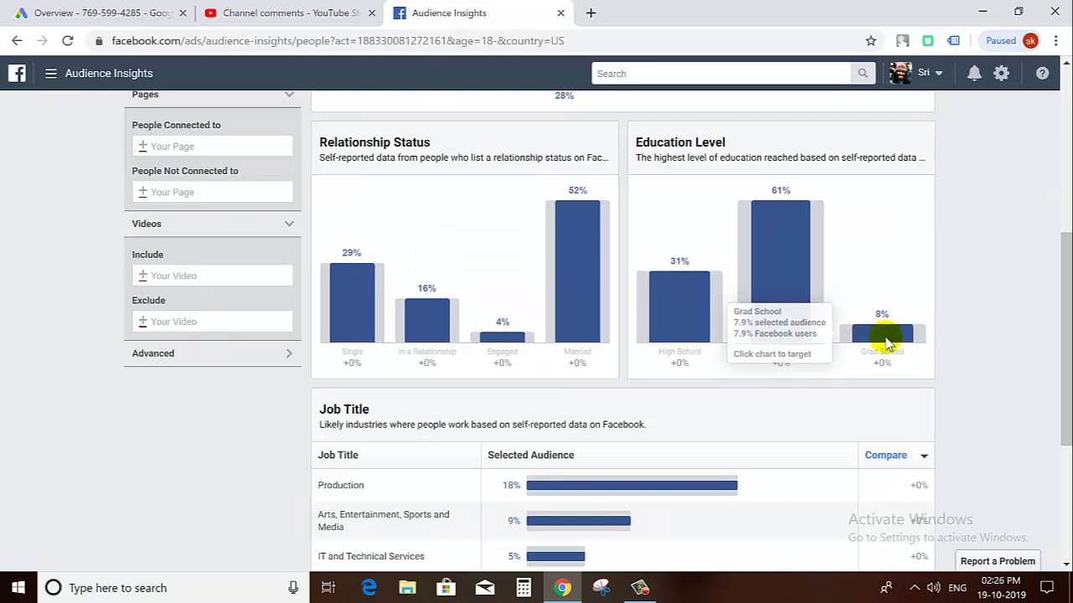
scroll(914, 311, down, 3)
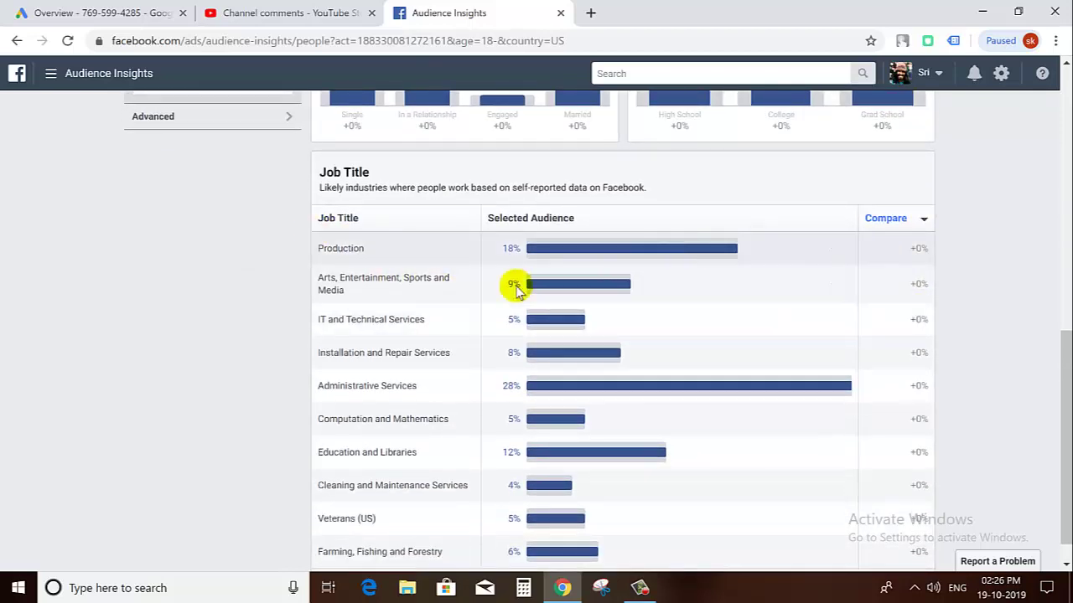
scroll(570, 285, down, 1)
scroll(510, 444, up, 10)
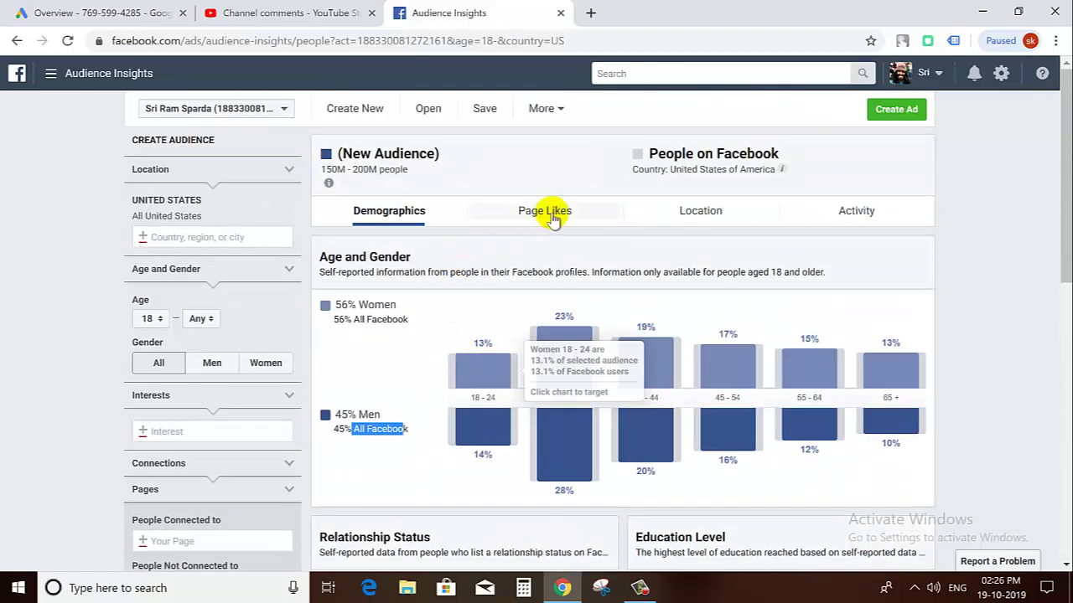
Examine the United States audience's Page Likes insights: the top categories and the relevance and affinity of liked pages.
click(546, 212)
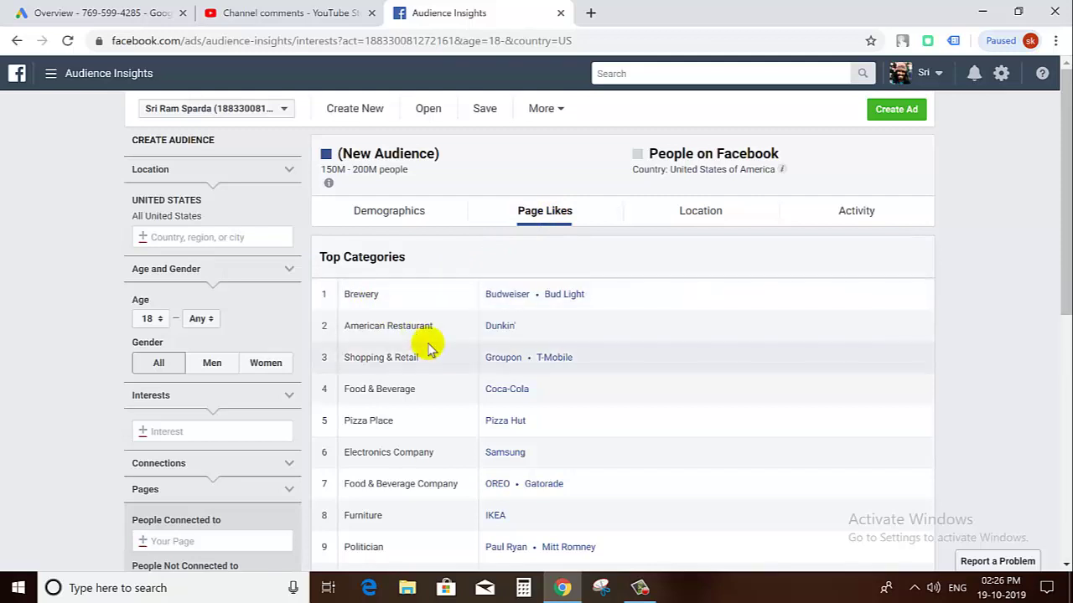
scroll(429, 348, down, 1)
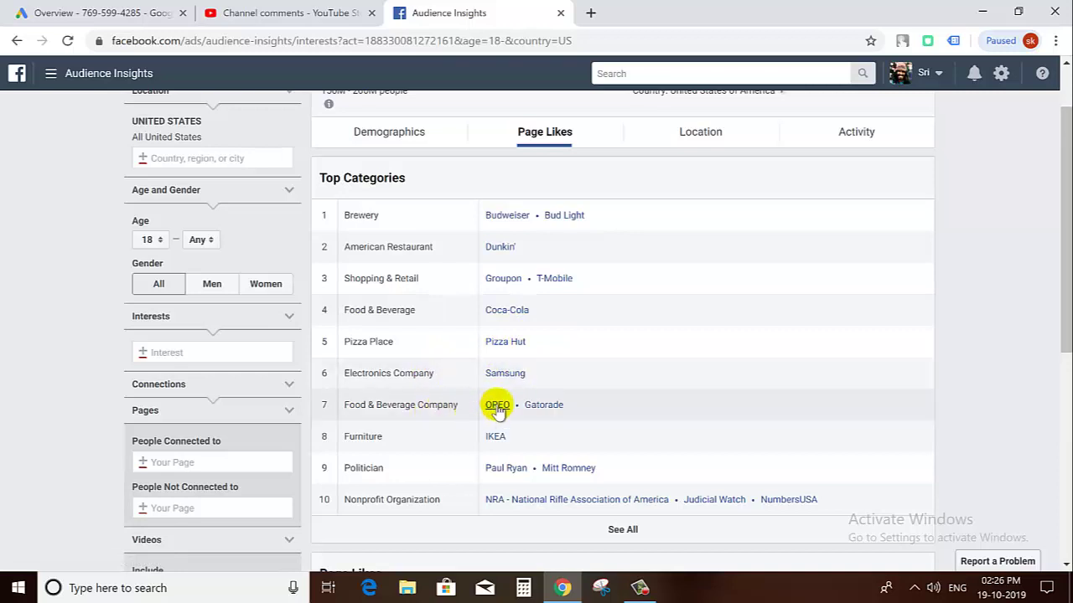
scroll(548, 408, down, 1)
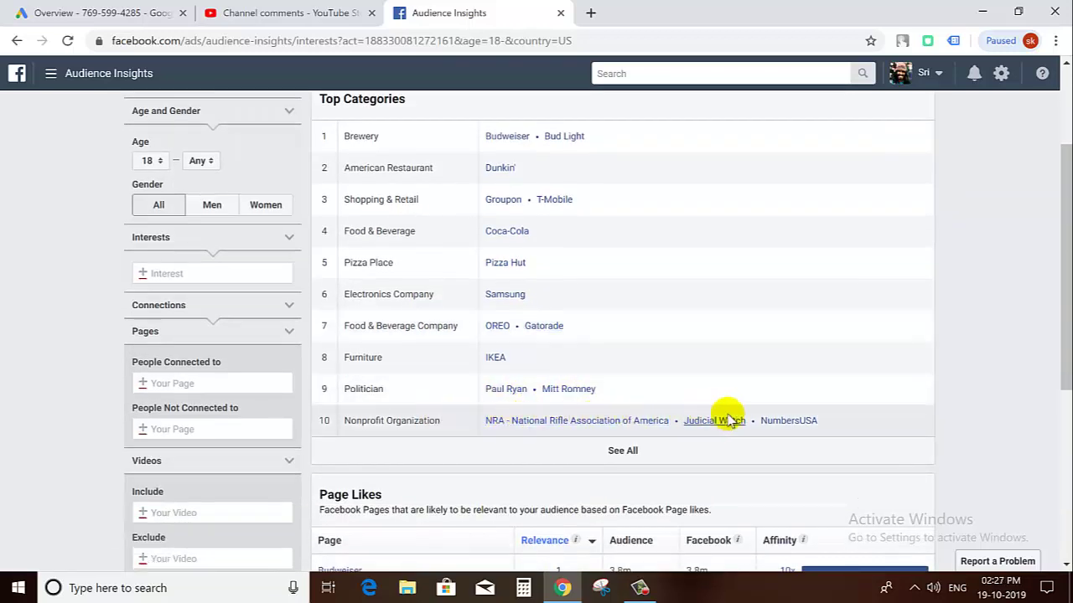
scroll(822, 429, down, 2)
scroll(393, 338, down, 1)
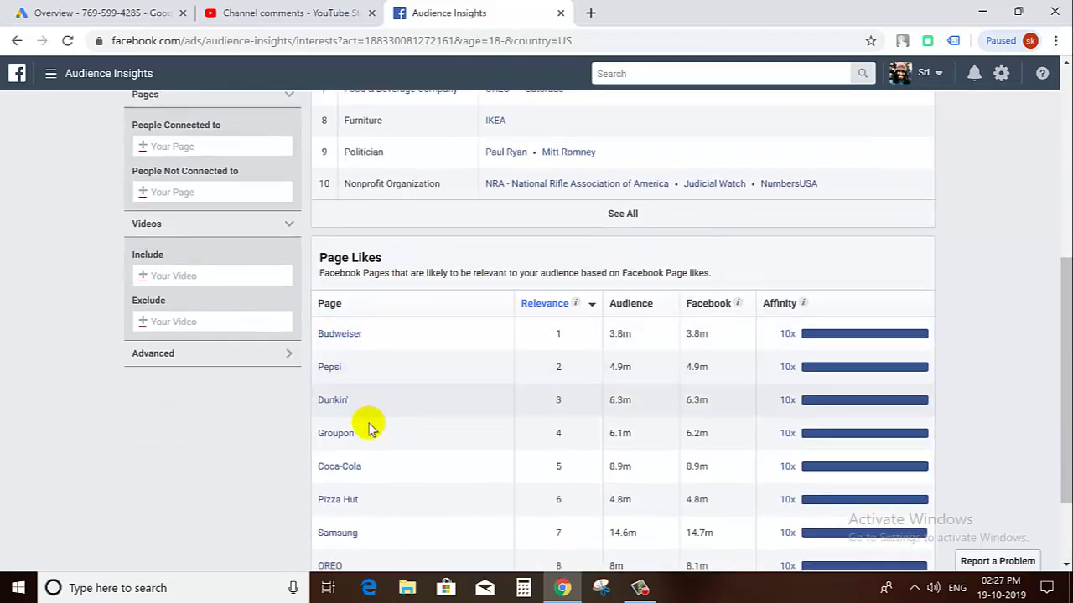
scroll(392, 469, down, 1)
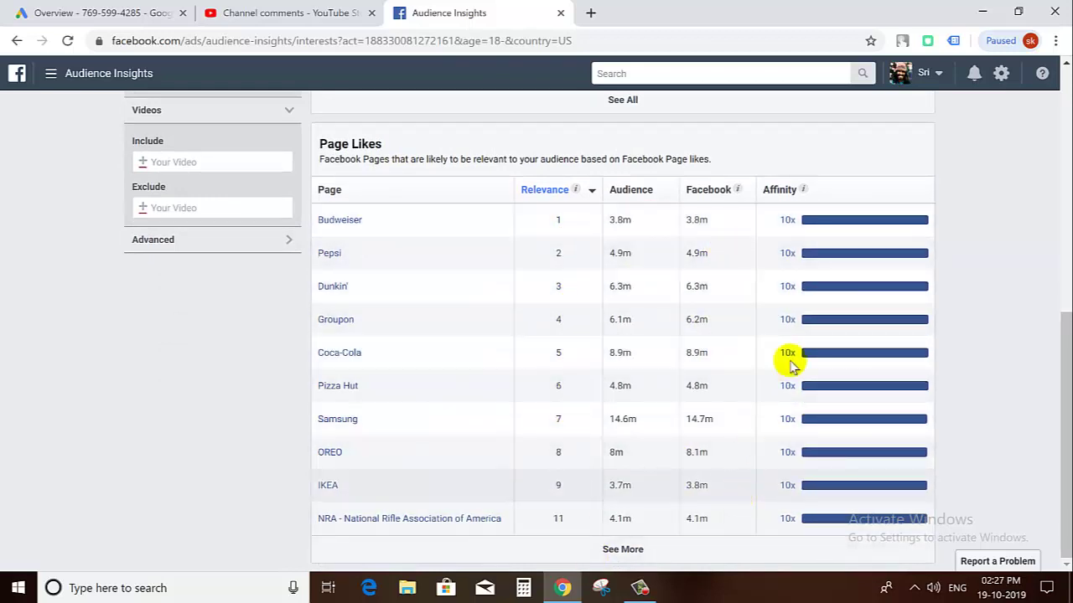
scroll(568, 189, up, 4)
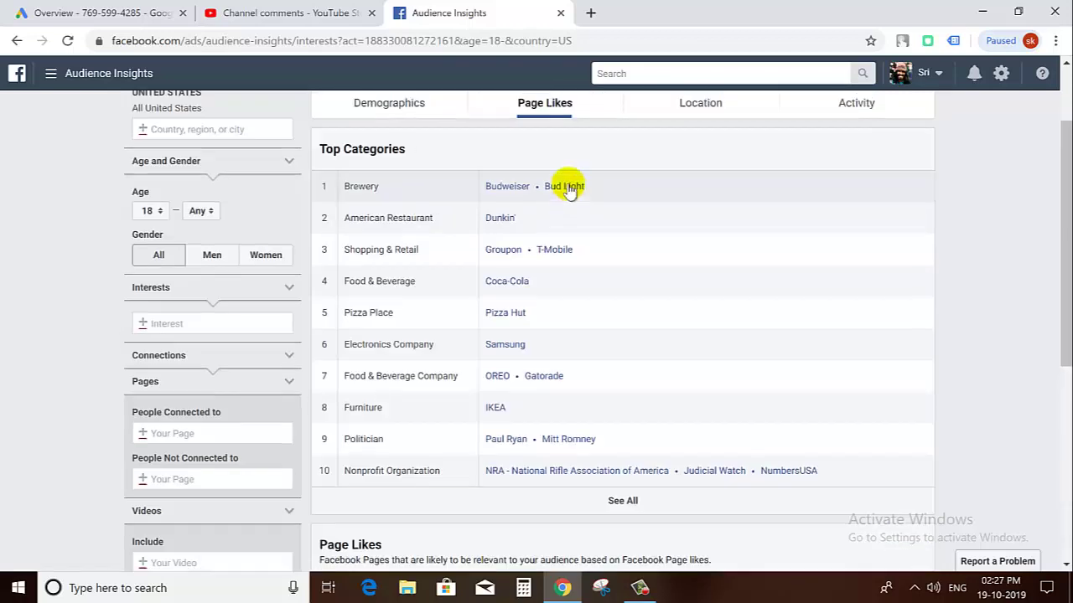
View the Location insights and look through the top cities of the United States audience.
scroll(568, 189, up, 2)
click(692, 210)
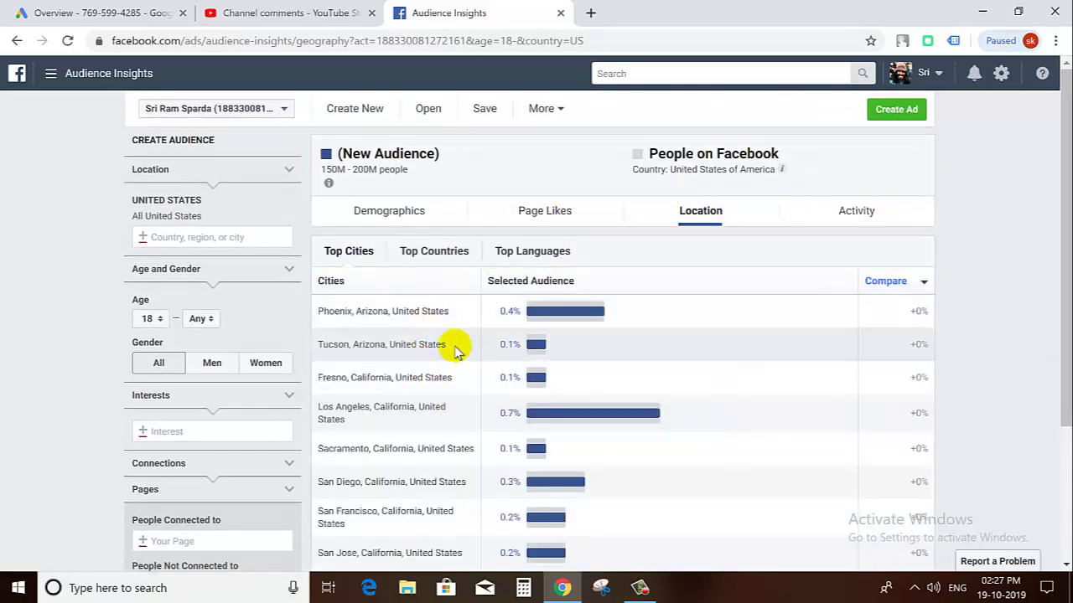
scroll(455, 350, down, 3)
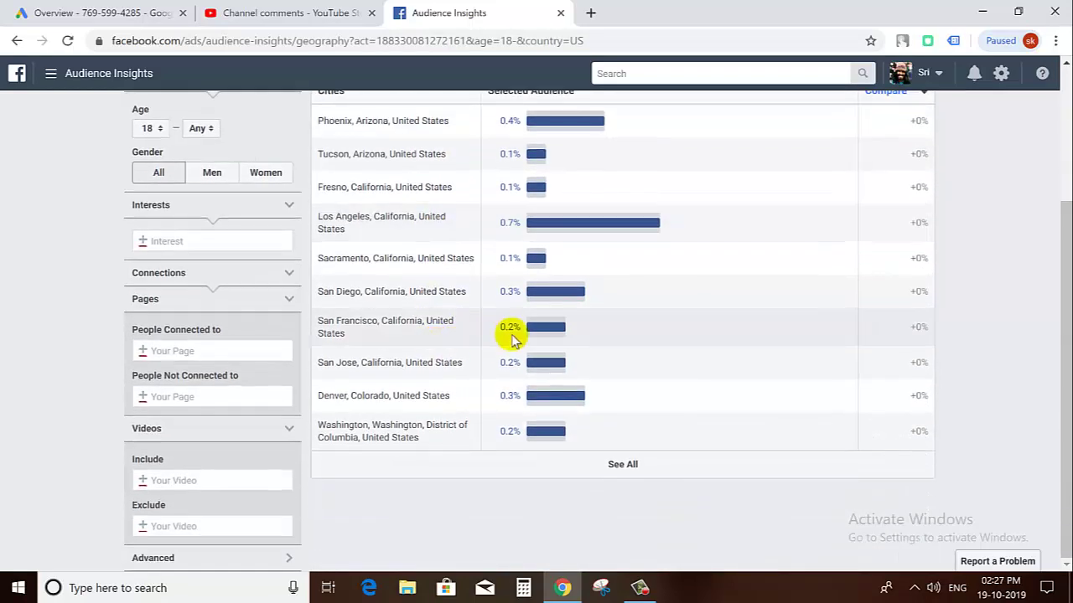
View the Activity insights and examine the frequency of pages liked, posts liked, posts shared, promotions redeemed and ads clicked.
scroll(512, 335, up, 3)
click(853, 214)
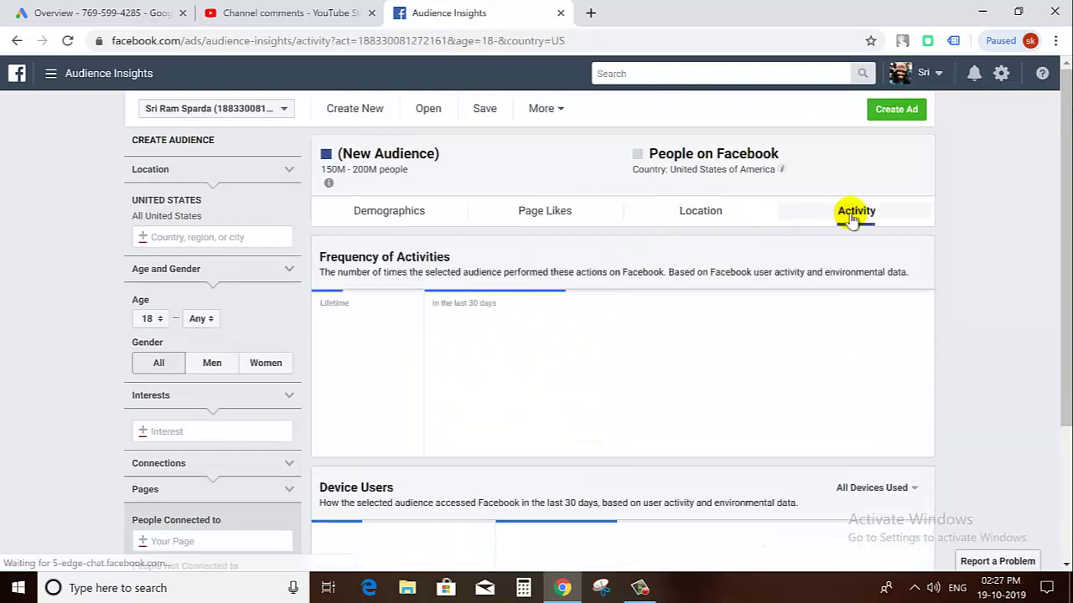
mouse_move(371, 328)
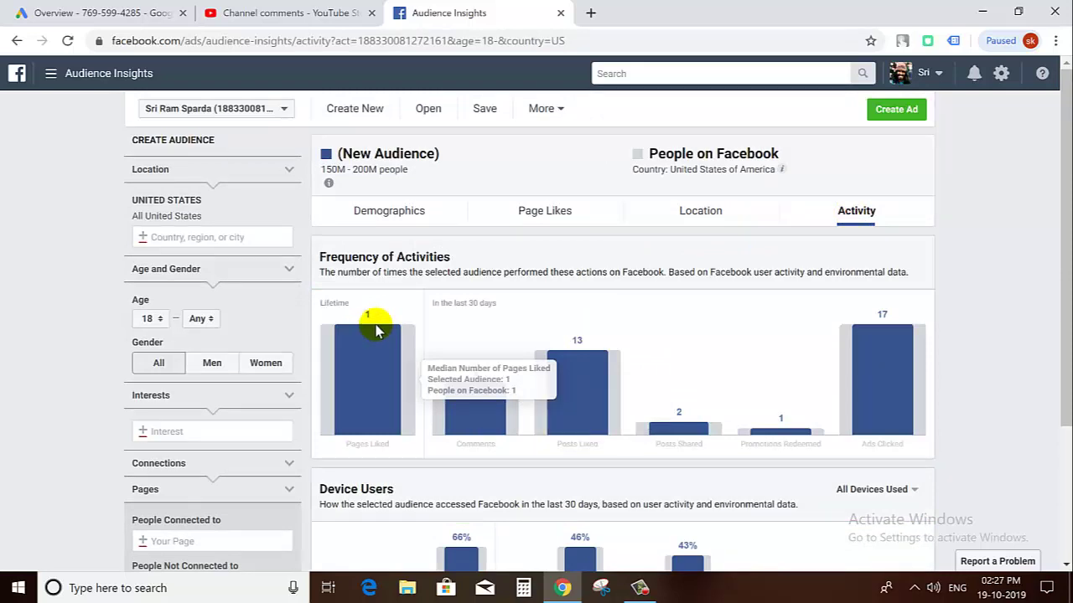
mouse_move(890, 391)
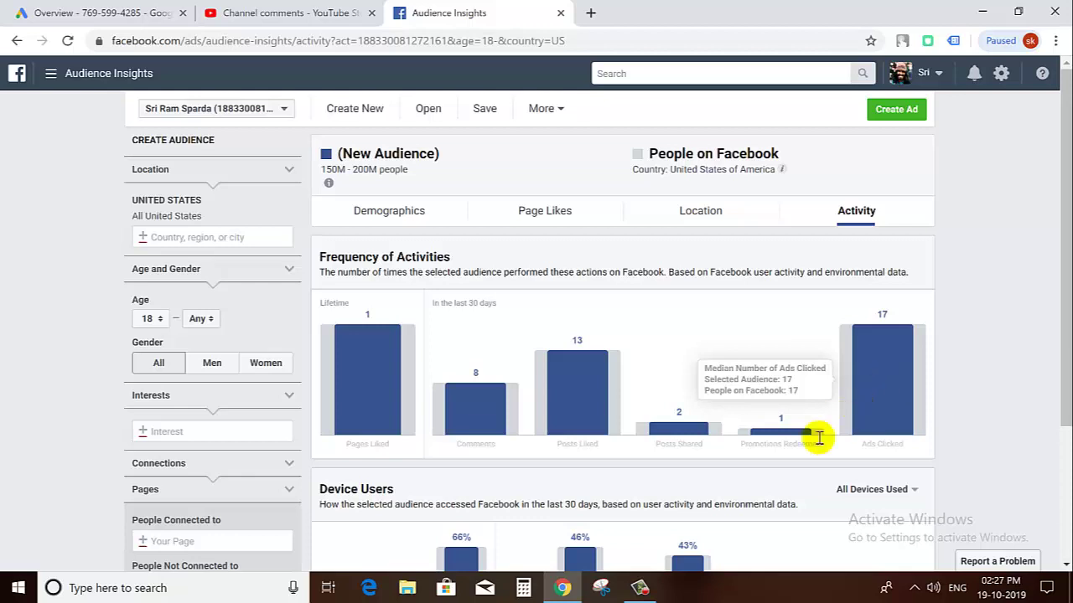
drag(802, 444, 675, 444)
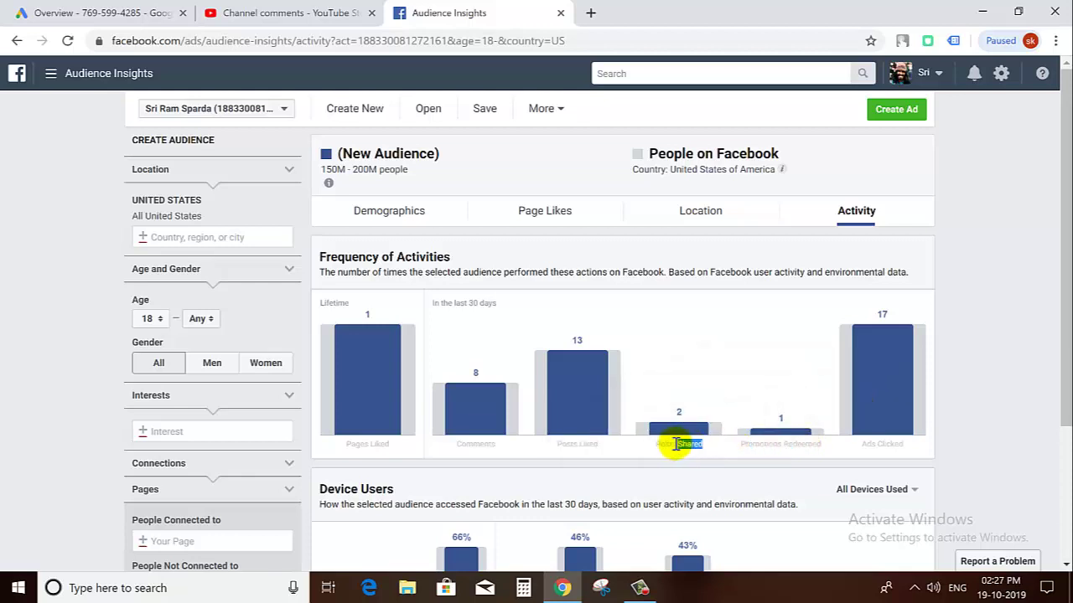
drag(599, 444, 579, 446)
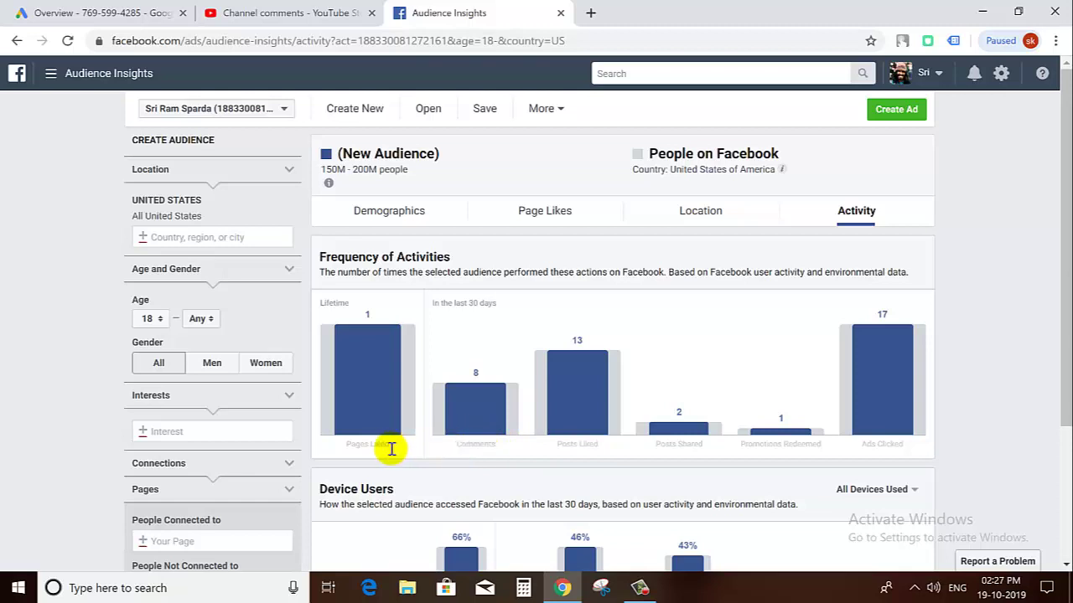
drag(392, 449, 346, 445)
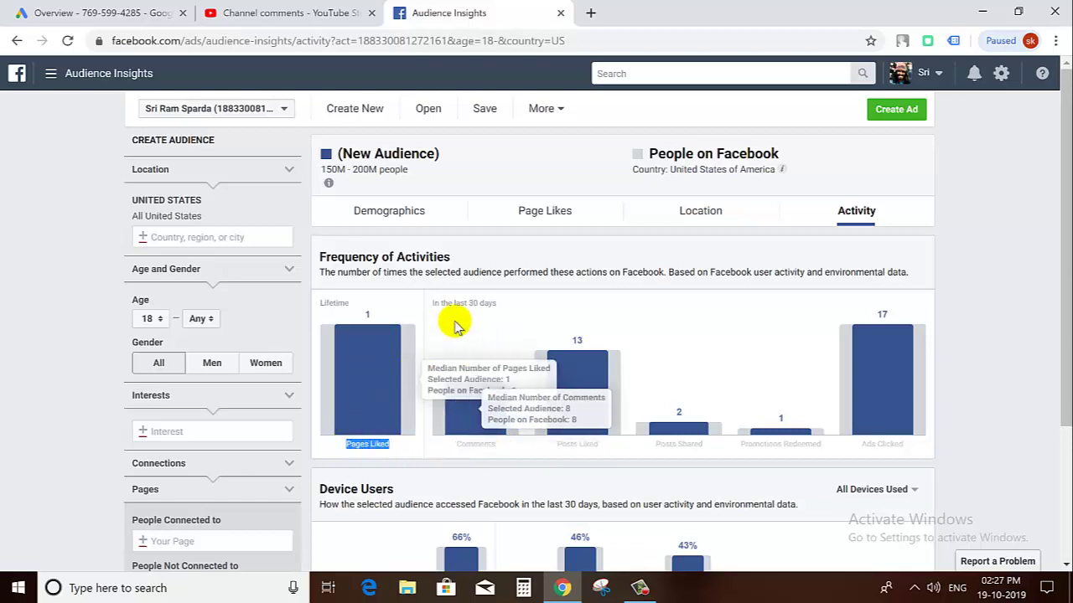
Examine the Device Users chart for desktop, mobile, iPhone/iPod and Android usage.
scroll(457, 325, down, 1)
click(715, 413)
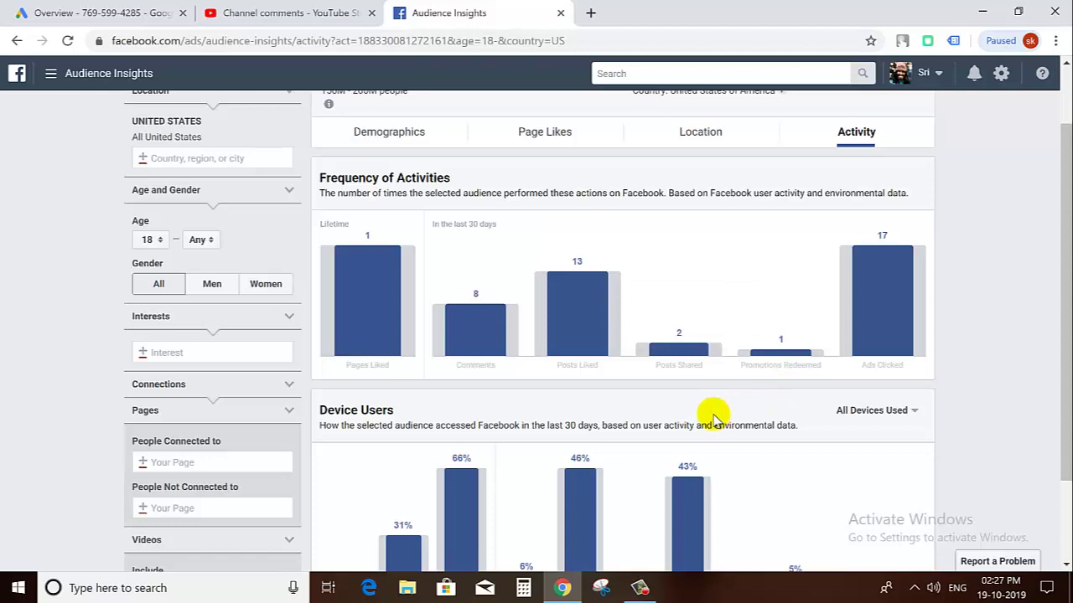
scroll(710, 413, down, 1)
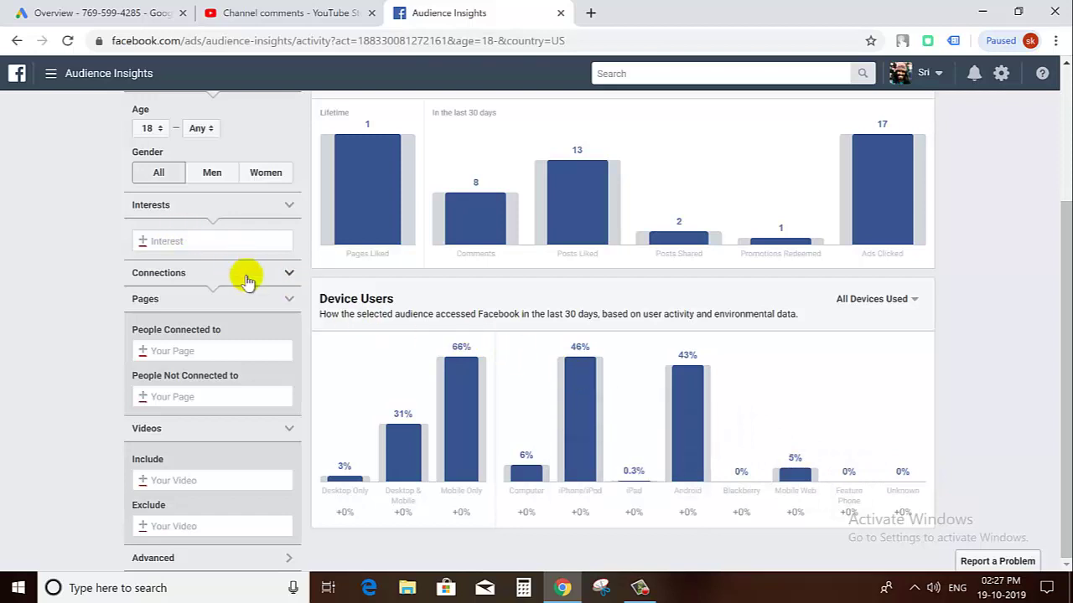
scroll(246, 276, up, 3)
scroll(402, 394, down, 3)
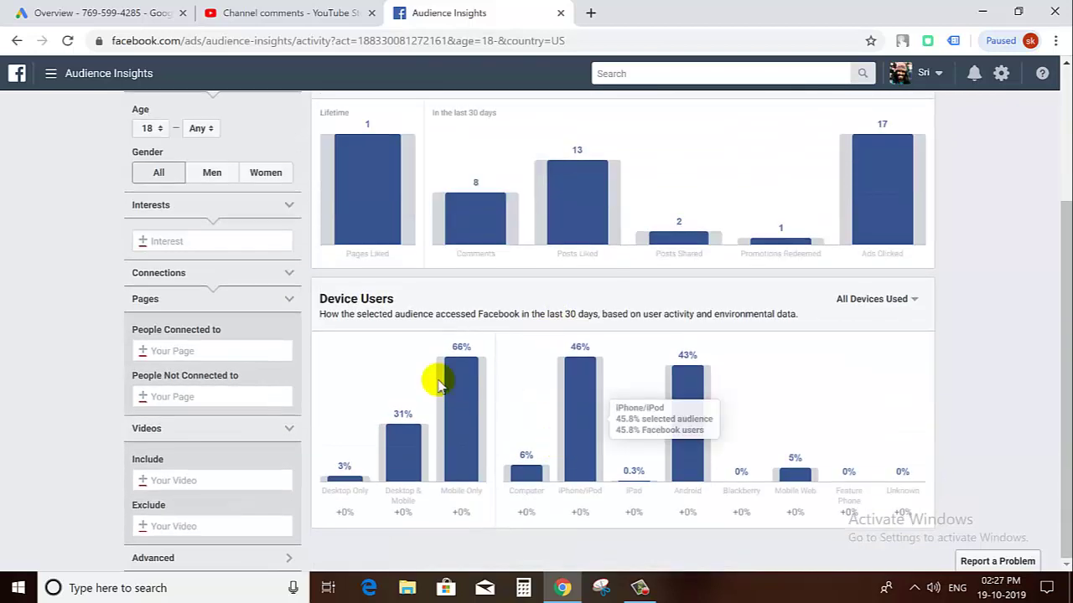
scroll(960, 385, up, 2)
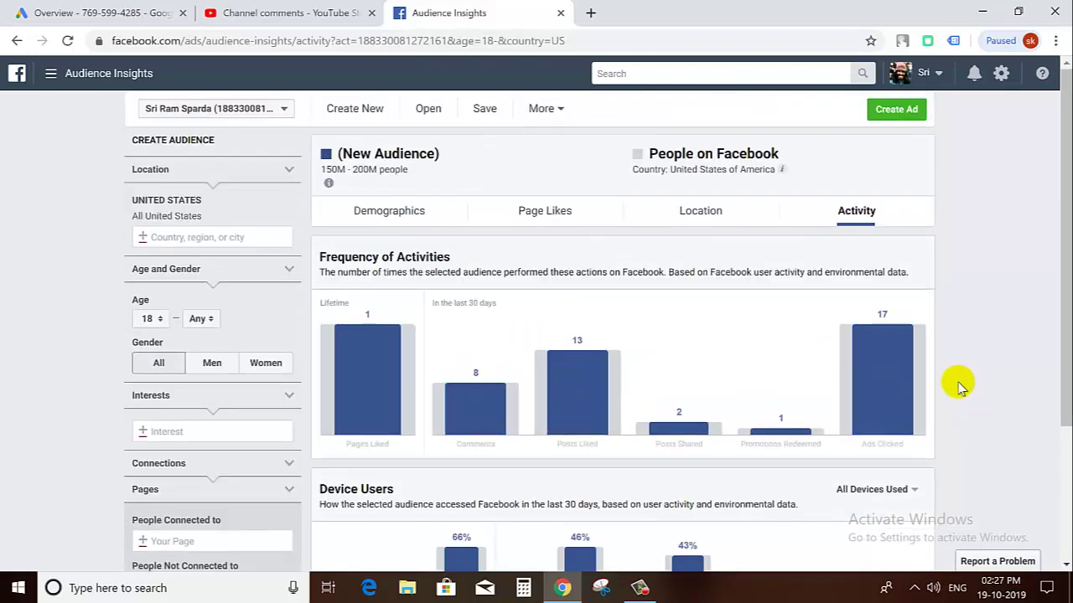
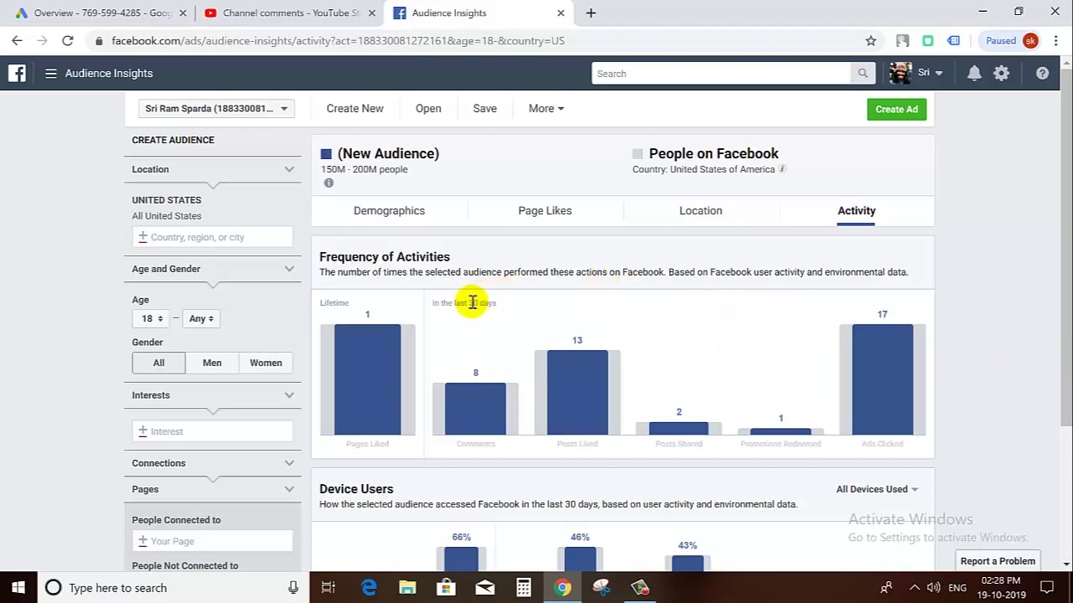
Review the audience's activity over the last 30 days again, along with its Desktop Only device usage.
drag(470, 302, 501, 303)
mouse_move(916, 371)
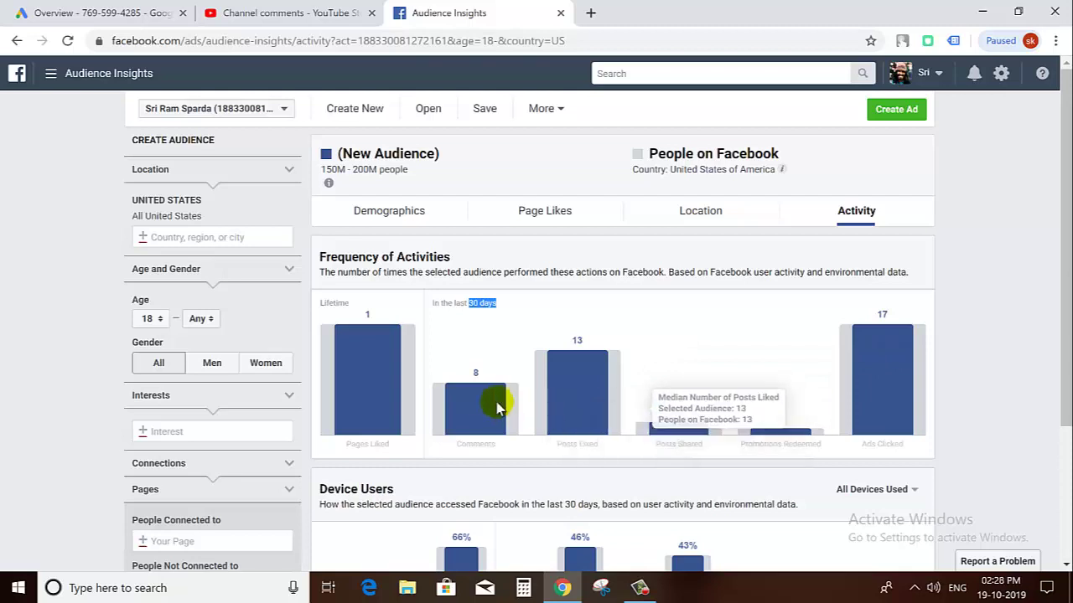
mouse_move(366, 391)
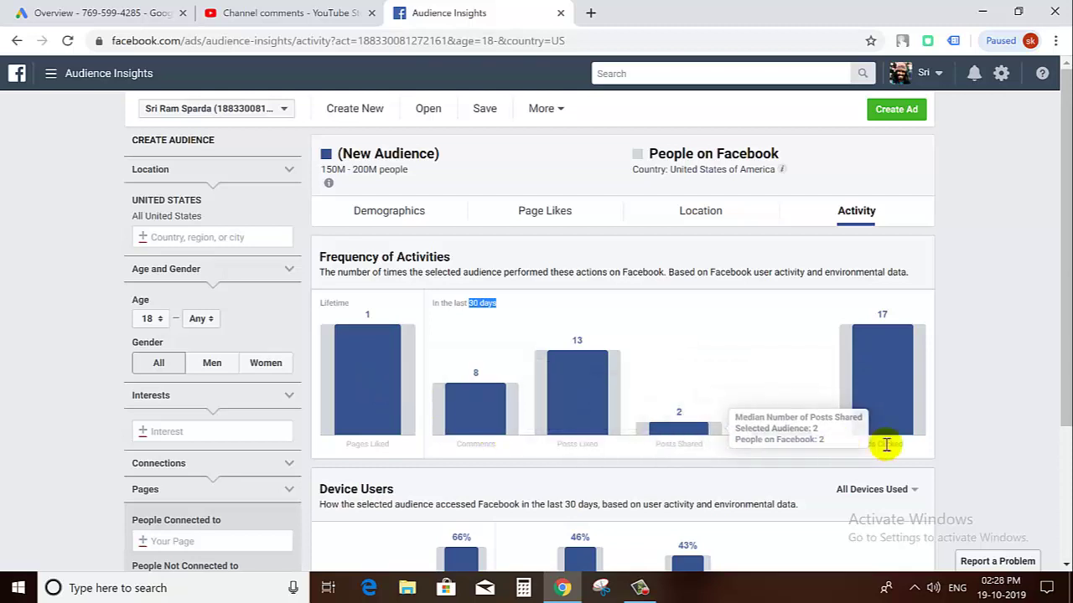
scroll(1010, 398, down, 1)
scroll(1010, 398, down, 1)
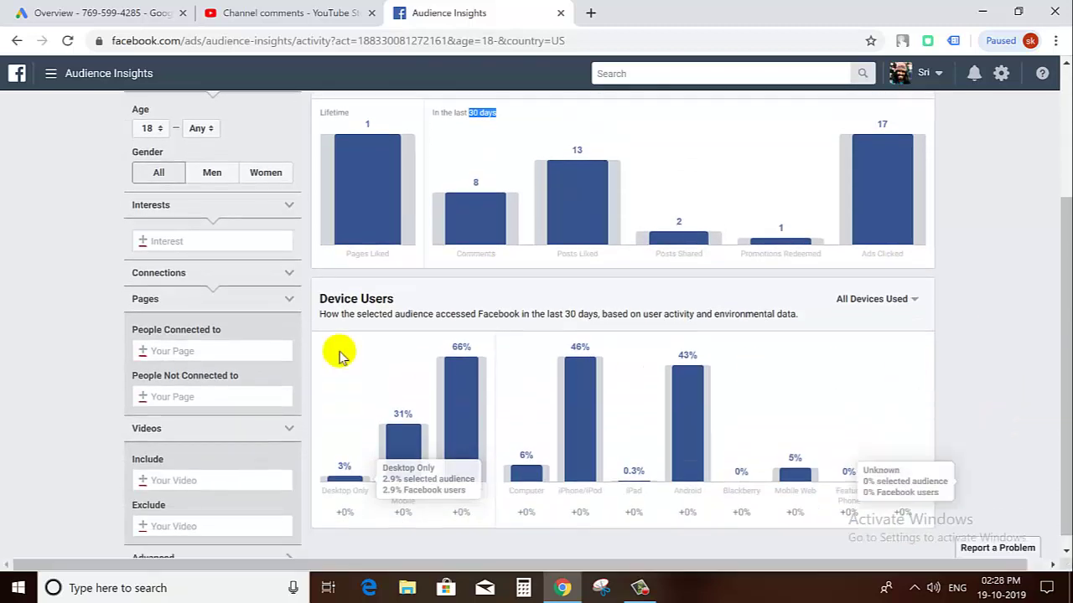
Replace the United States with Tamil Nadu, India as the audience location and check the updated activity chart.
scroll(268, 337, up, 2)
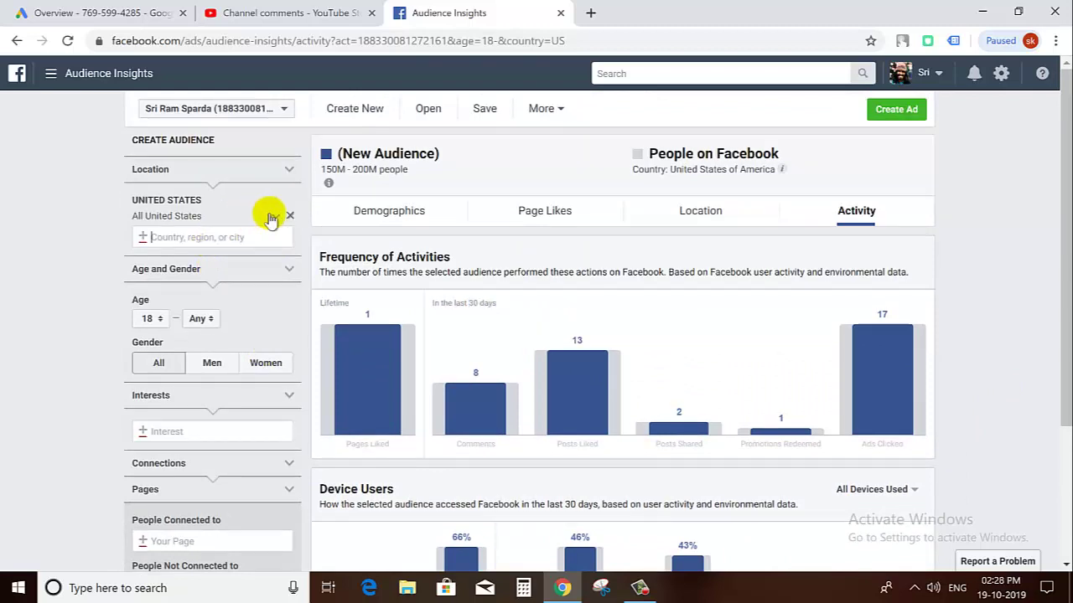
click(290, 218)
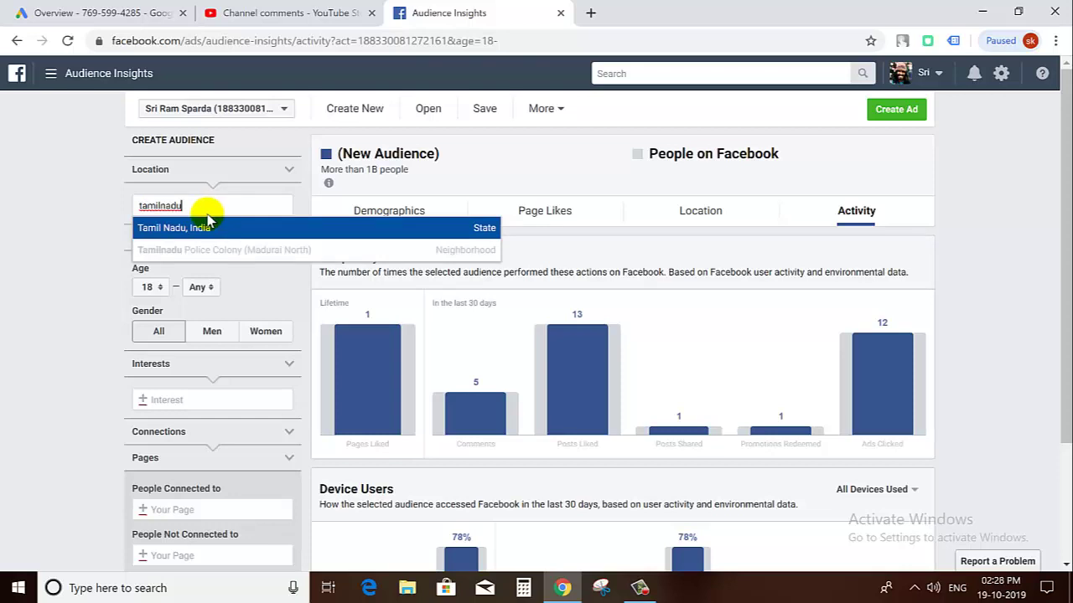
click(176, 228)
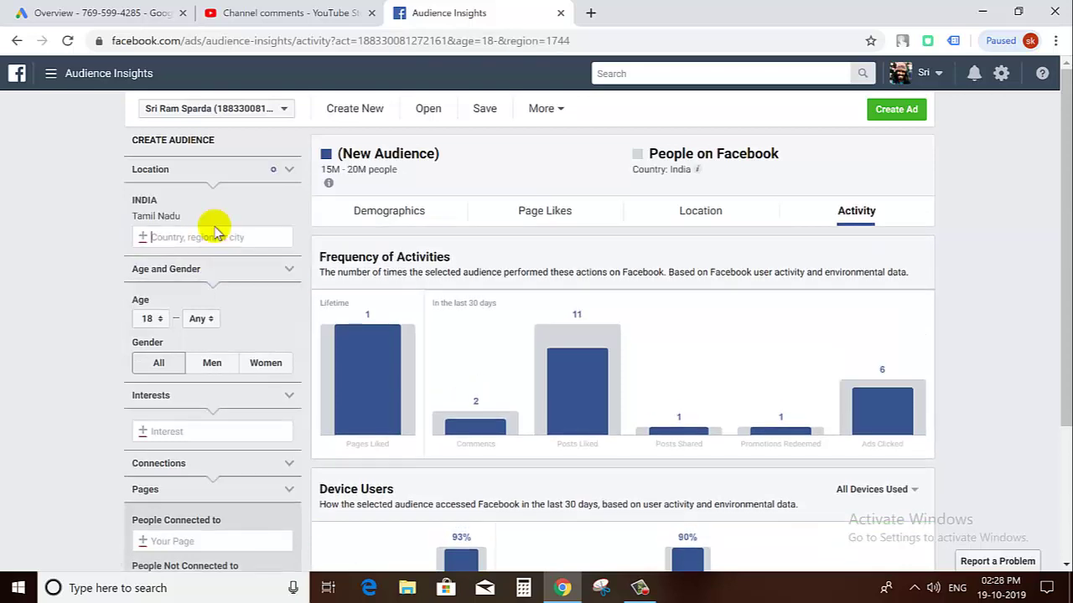
mouse_move(548, 369)
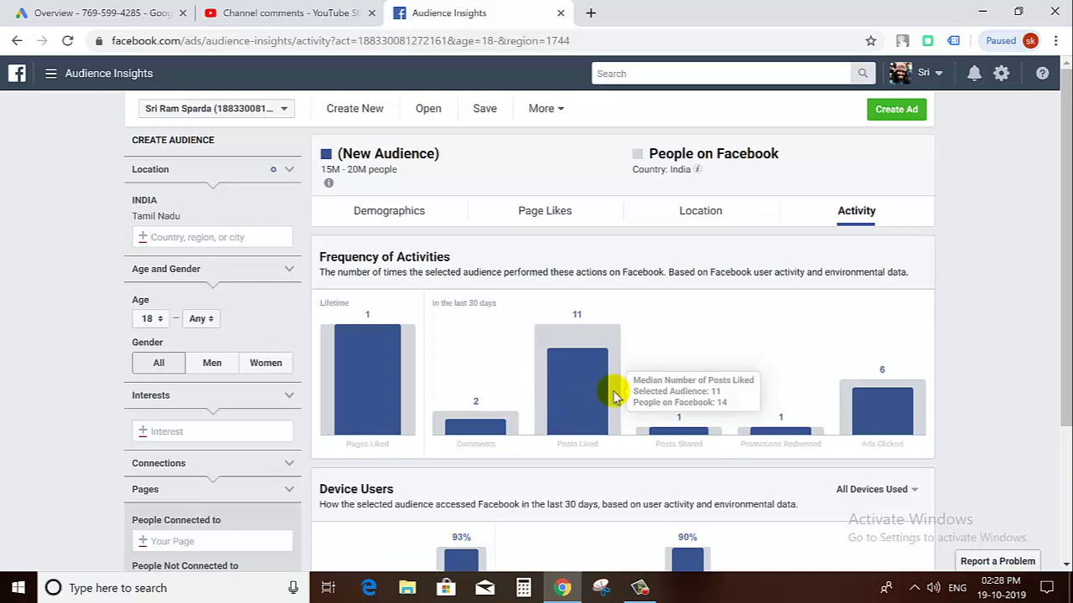
View the Tamil Nadu audience's top cities and check Chennai's share of the selected audience.
click(701, 219)
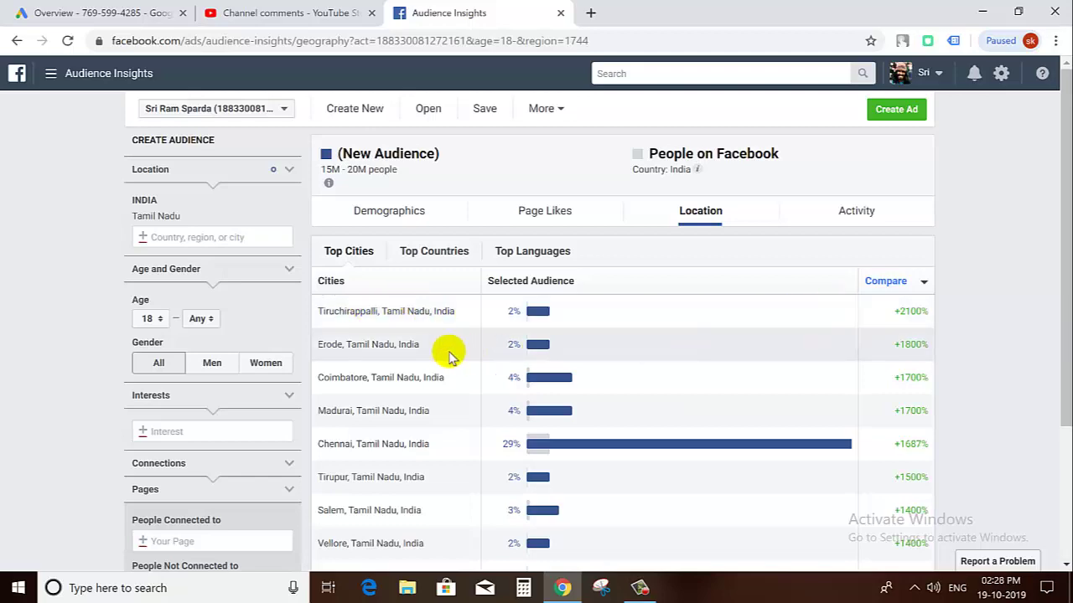
scroll(448, 354, down, 1)
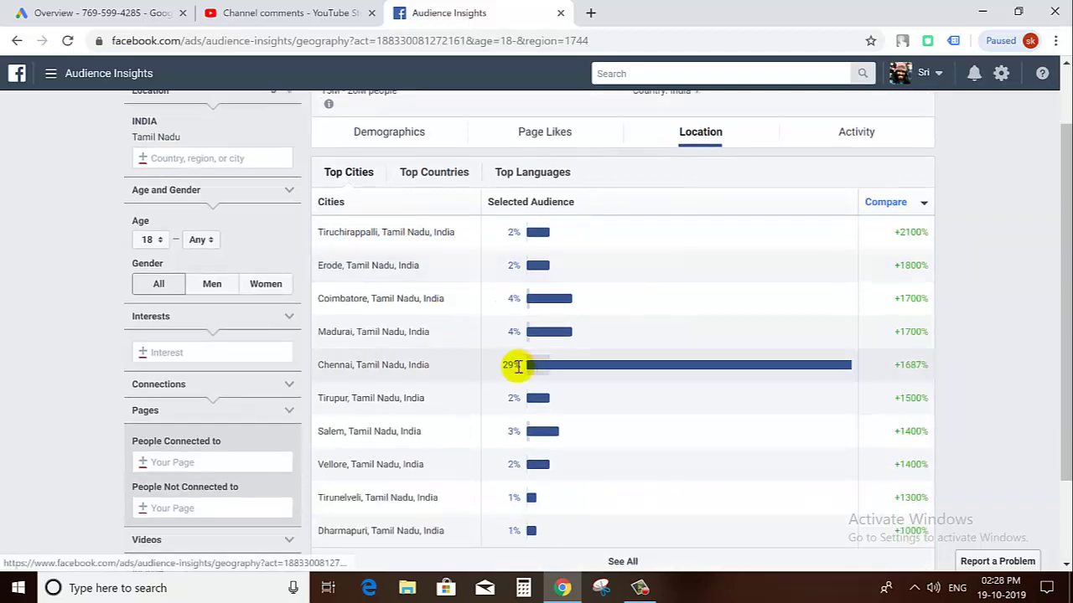
double_click(513, 365)
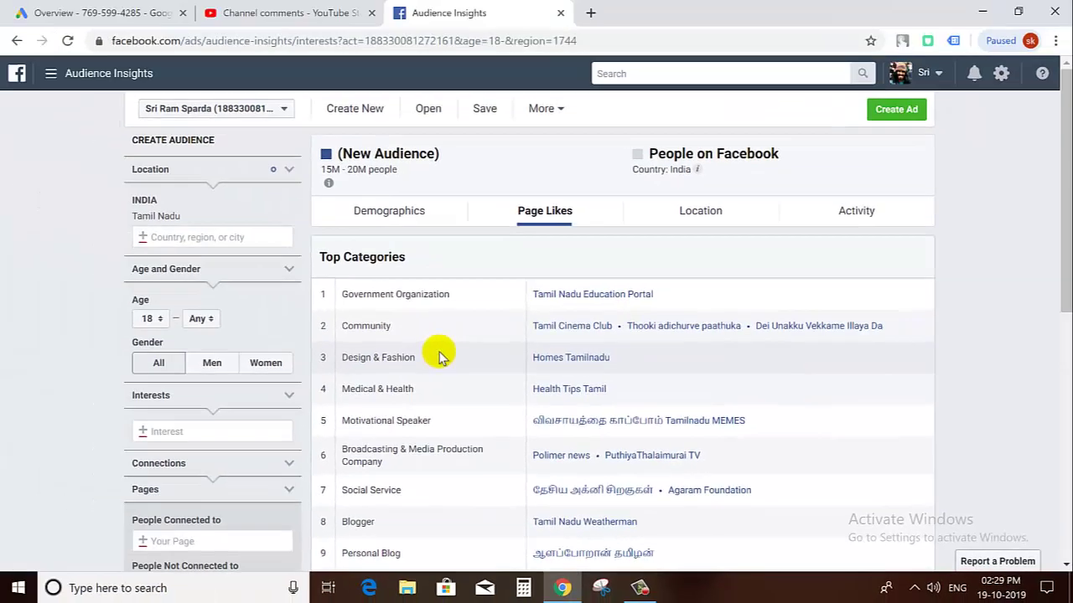
Look through the top categories and the most relevant liked pages for the Tamil Nadu audience.
scroll(440, 356, down, 1)
scroll(440, 356, down, 3)
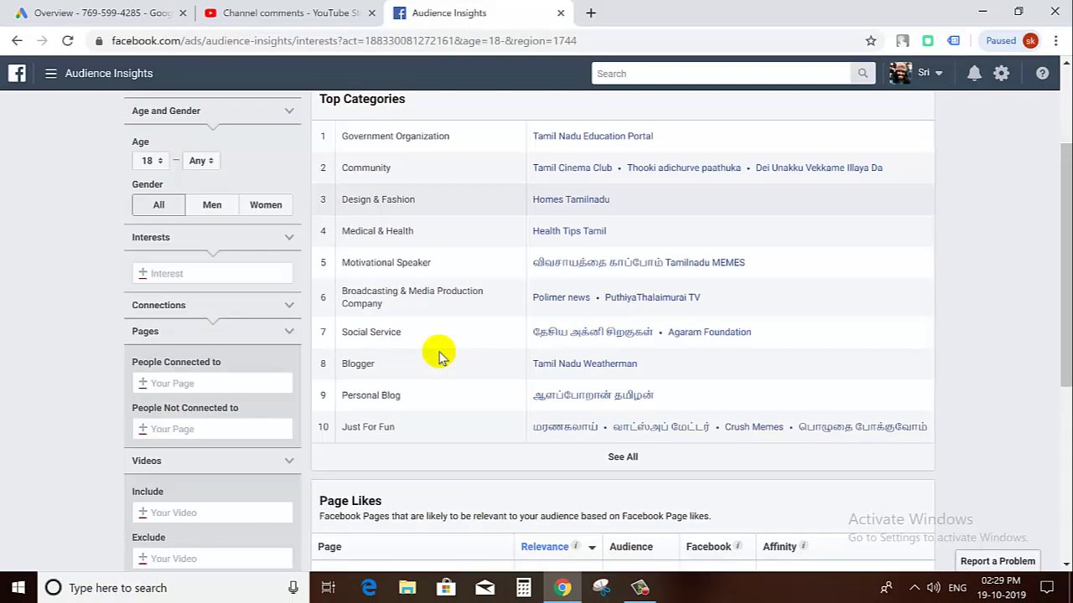
scroll(440, 356, down, 1)
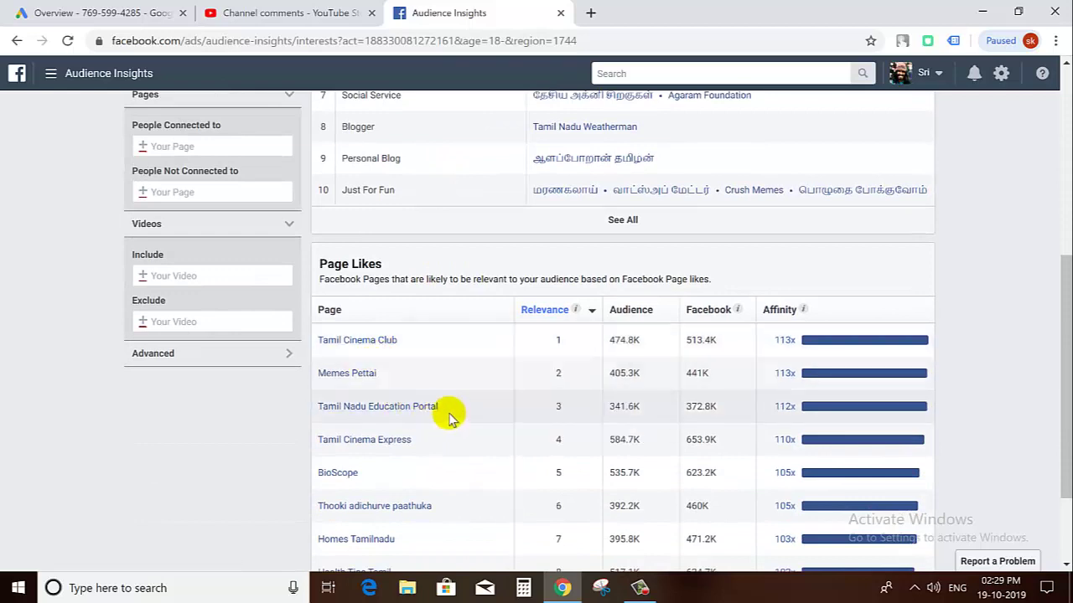
scroll(436, 381, down, 2)
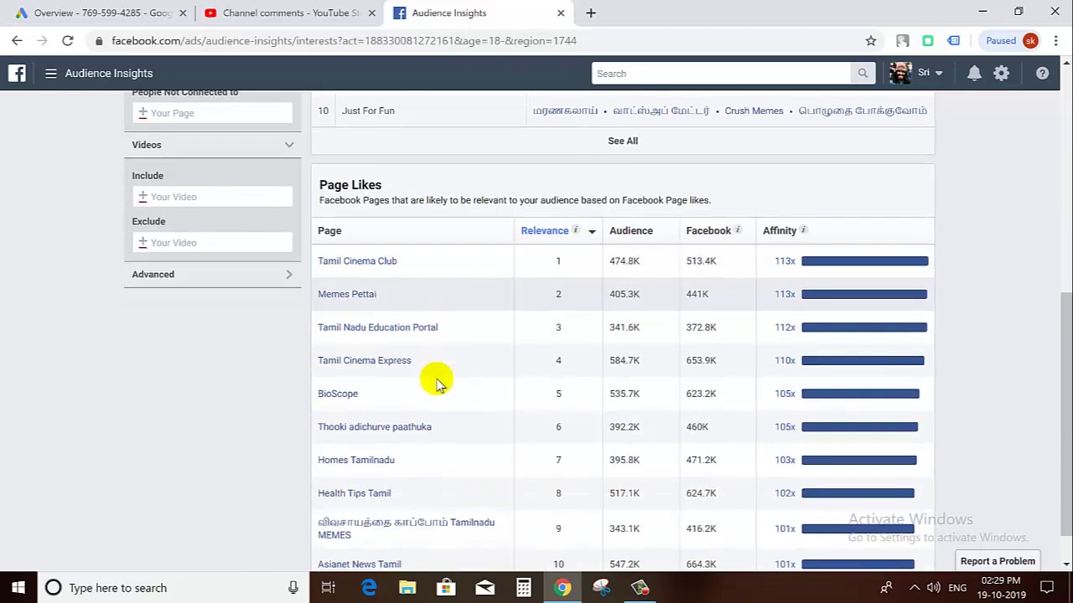
View the Demographics insights for the Tamil Nadu audience and examine its age and gender split.
scroll(436, 381, up, 10)
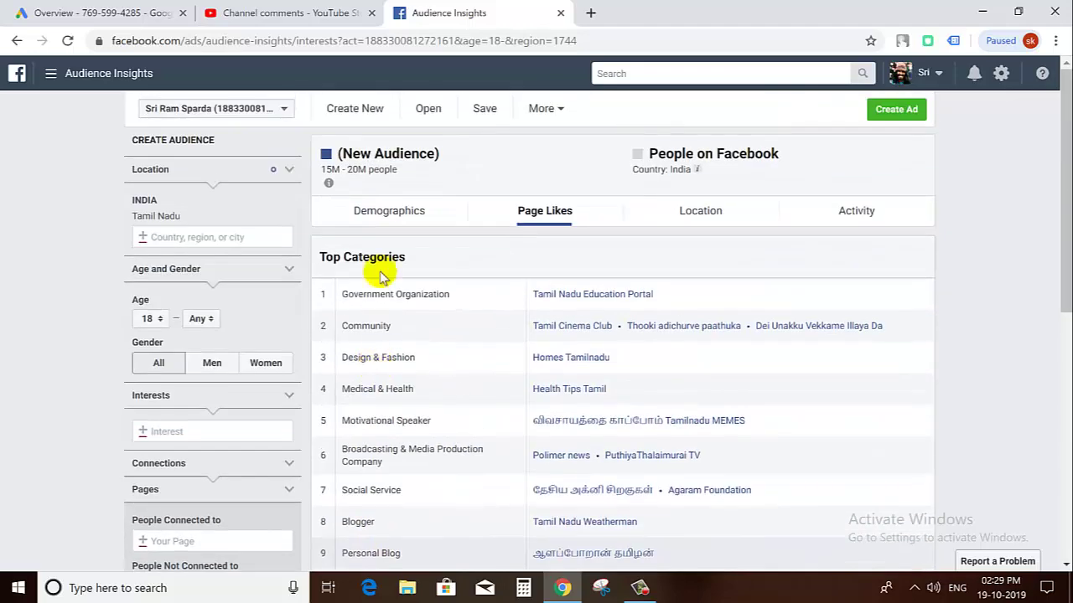
click(397, 211)
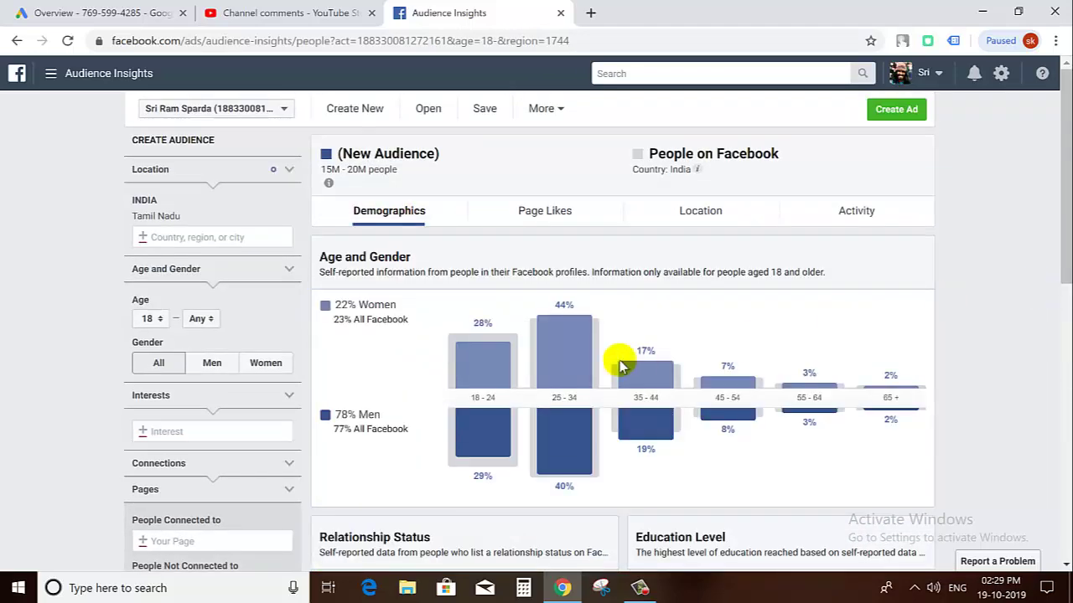
mouse_move(188, 222)
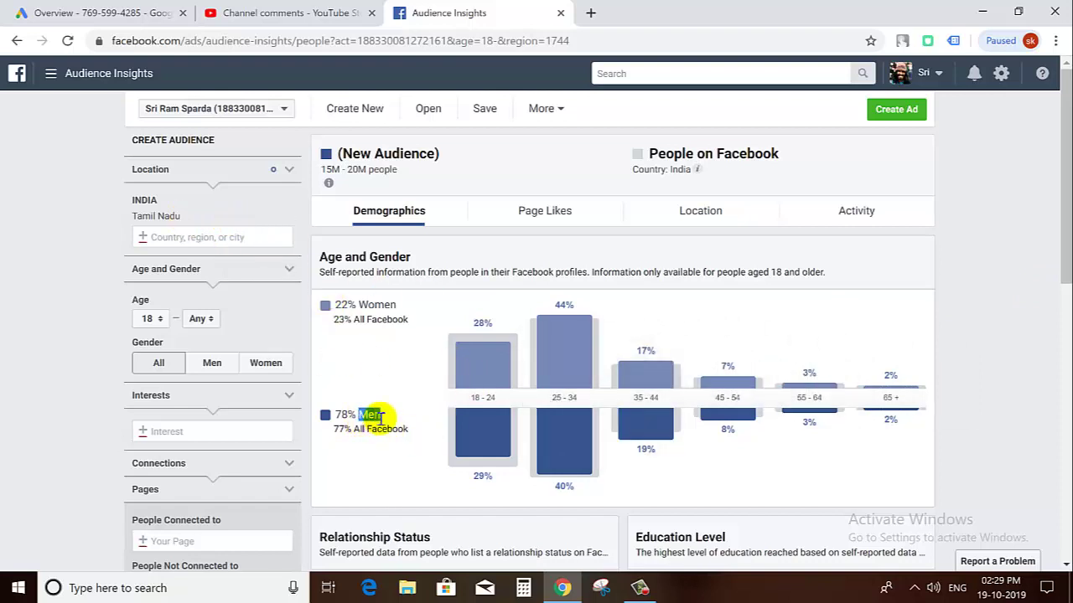
Examine the relationship status and education level charts for the Tamil Nadu audience, including the Engaged and Grad School comparison figures.
mouse_move(634, 432)
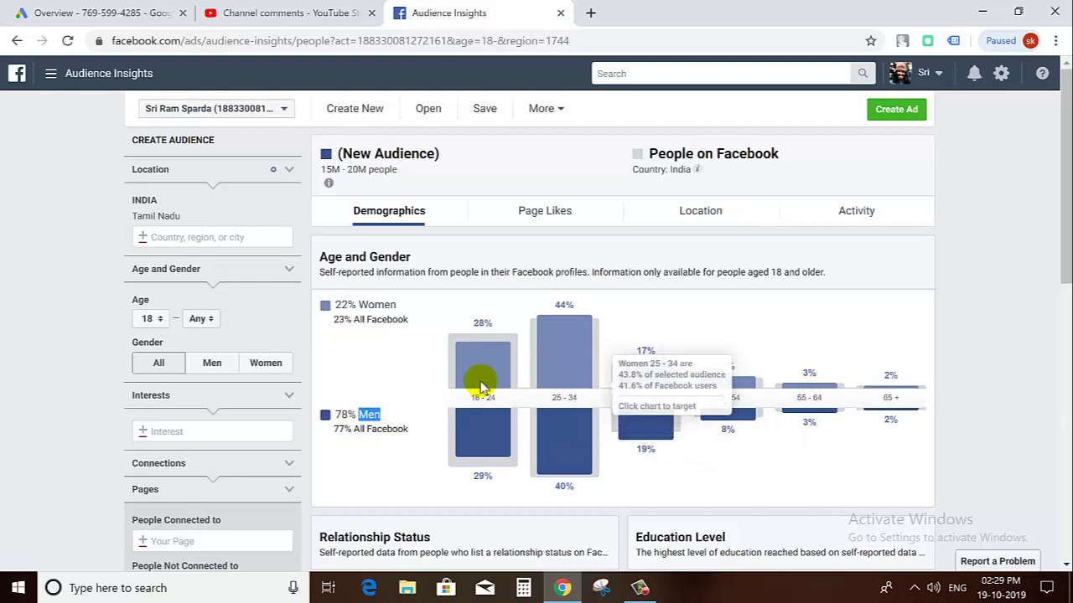
scroll(888, 381, down, 3)
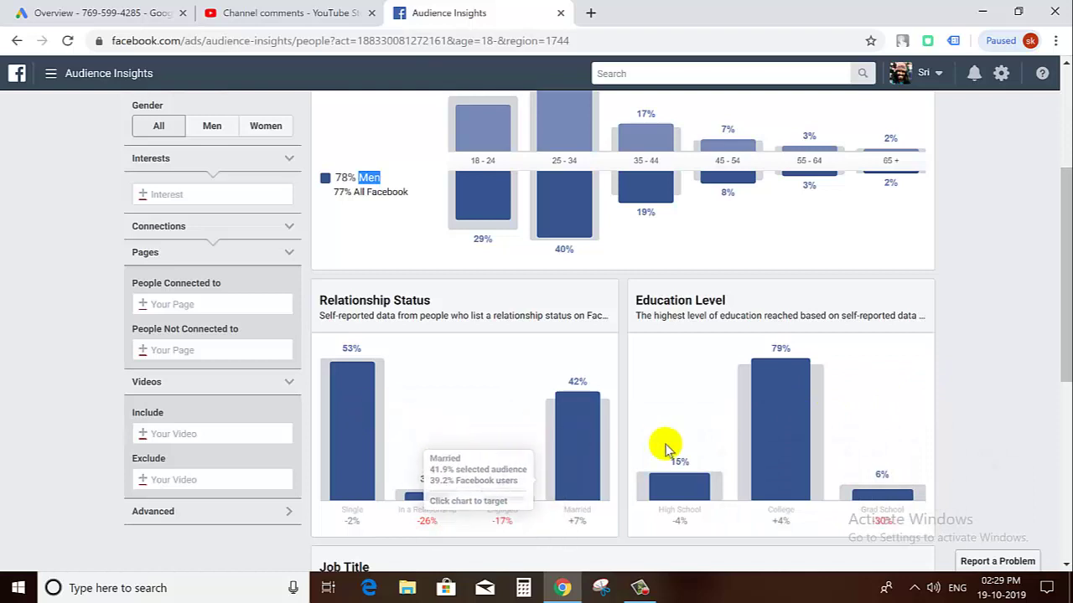
scroll(471, 519, down, 3)
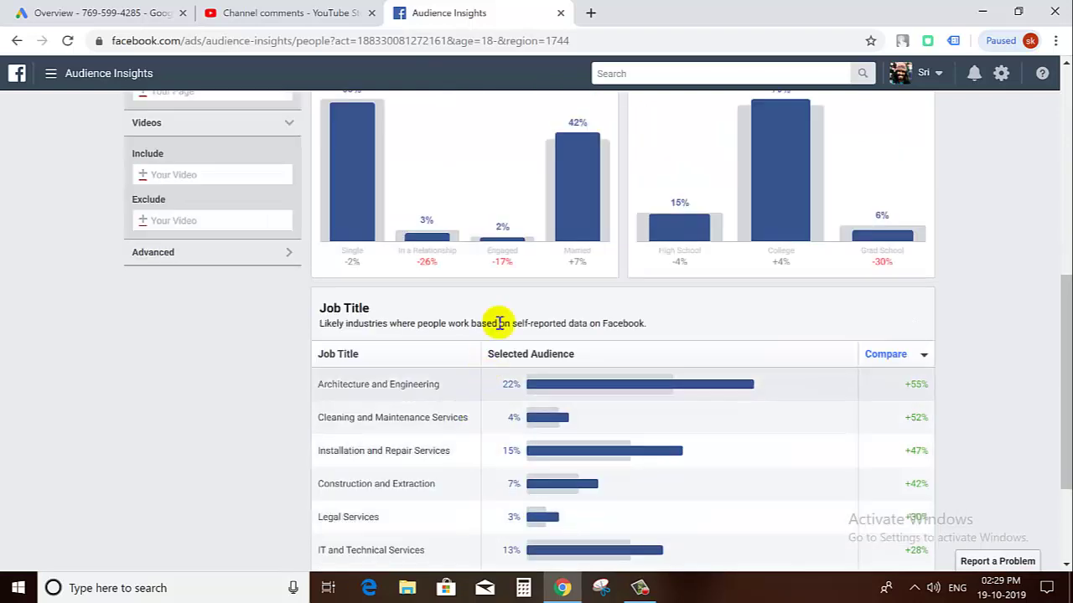
drag(495, 263, 508, 264)
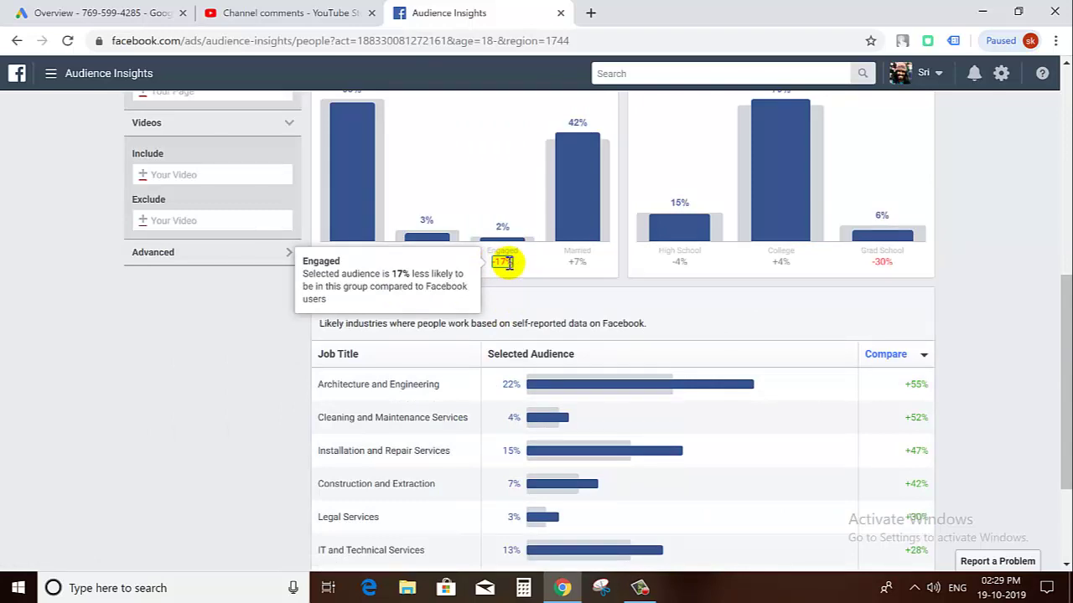
scroll(507, 263, up, 2)
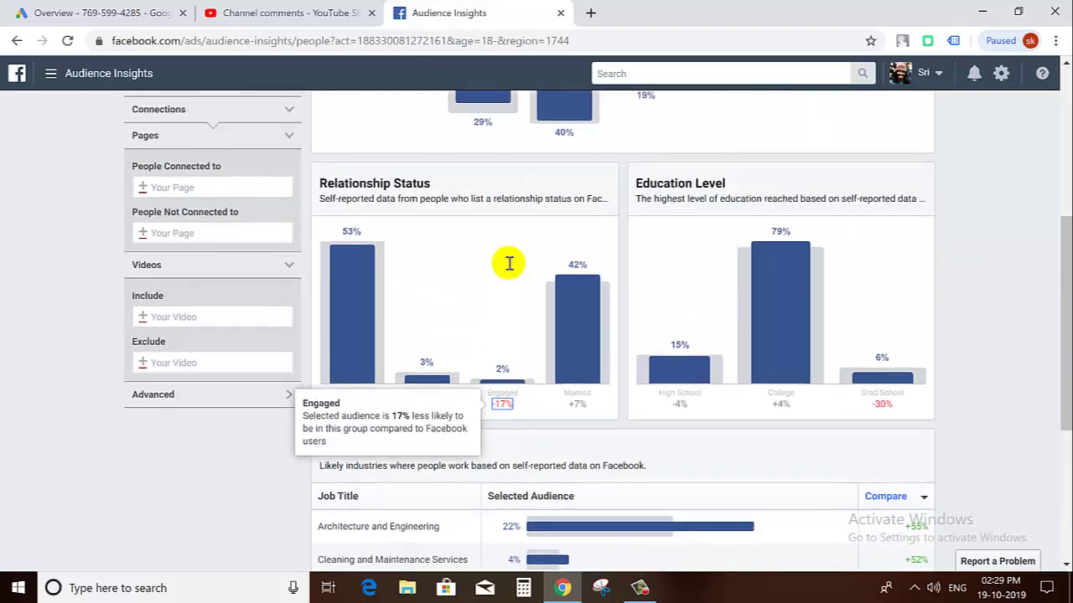
drag(396, 214, 453, 204)
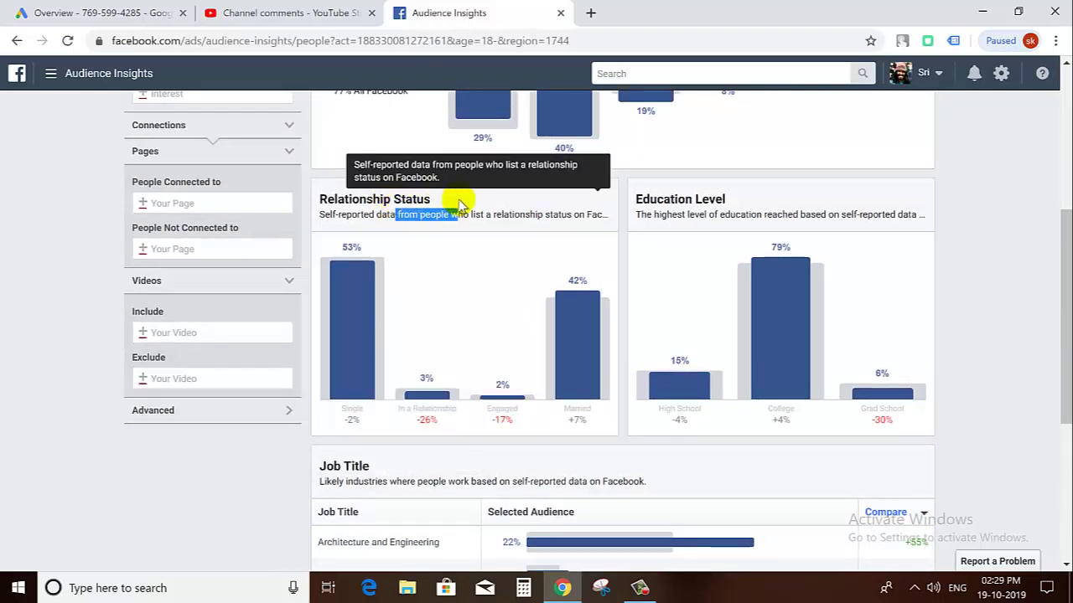
double_click(501, 420)
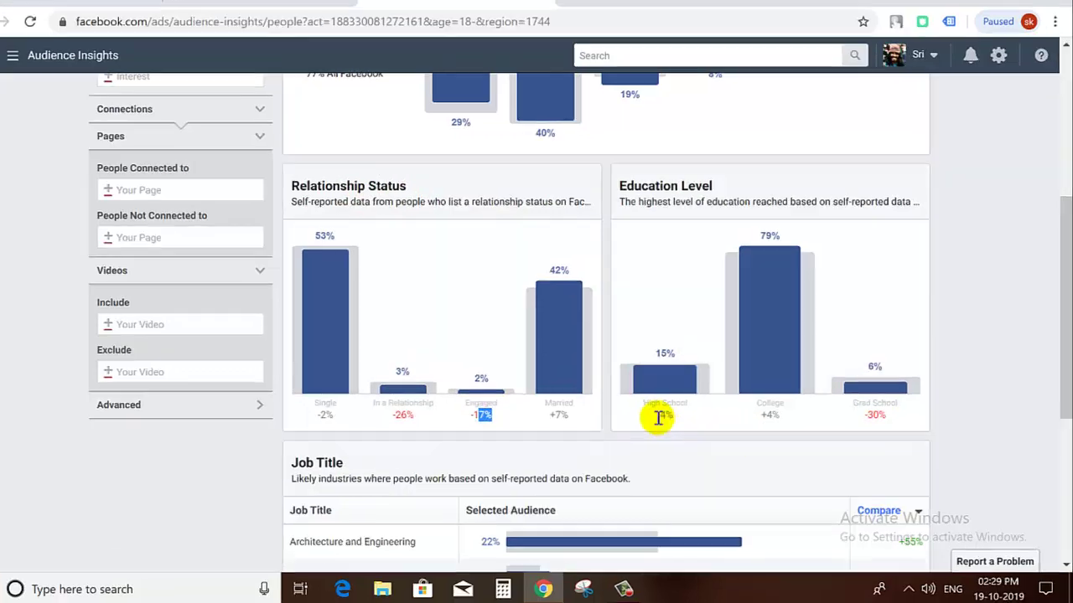
double_click(679, 420)
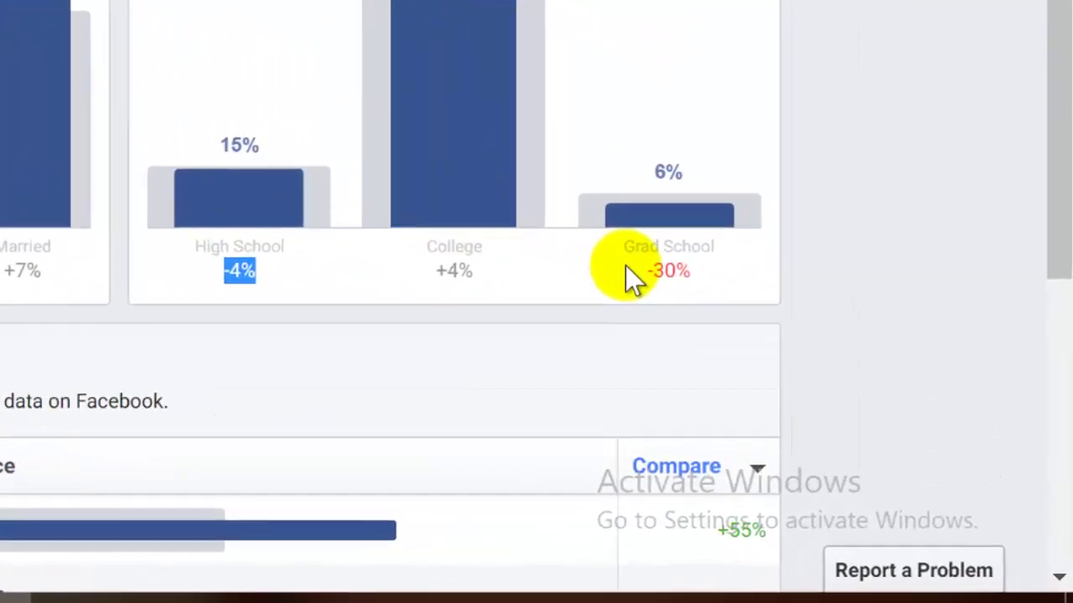
click(626, 268)
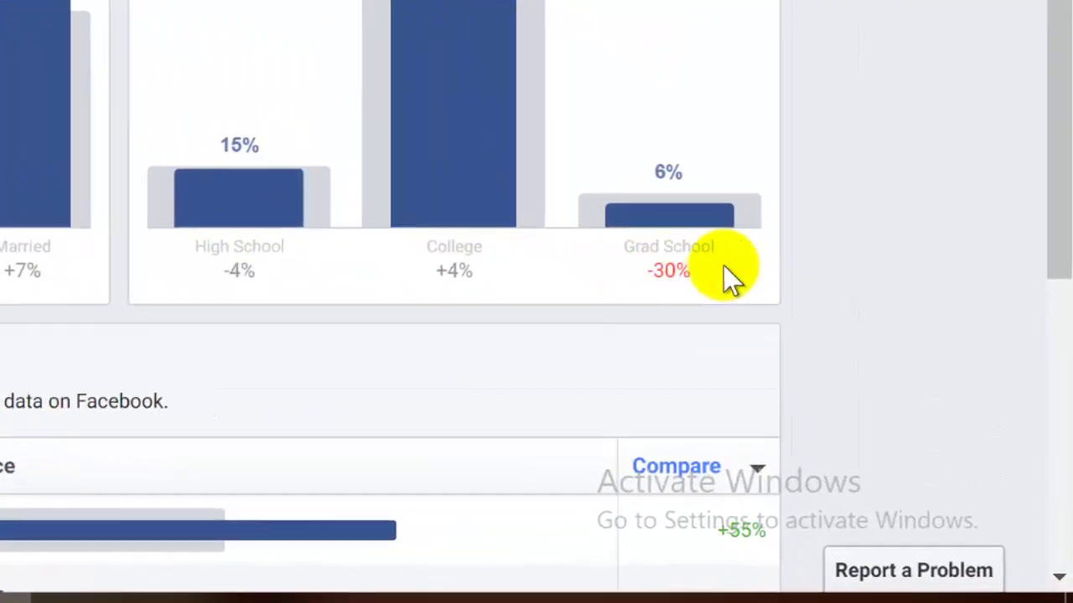
mouse_move(680, 273)
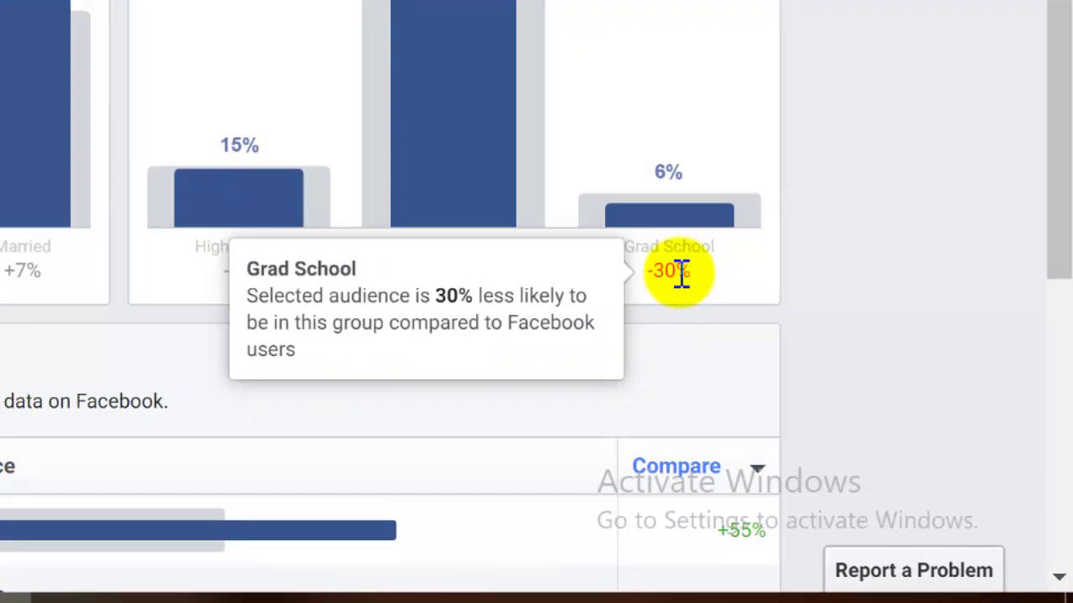
double_click(674, 271)
mouse_move(448, 71)
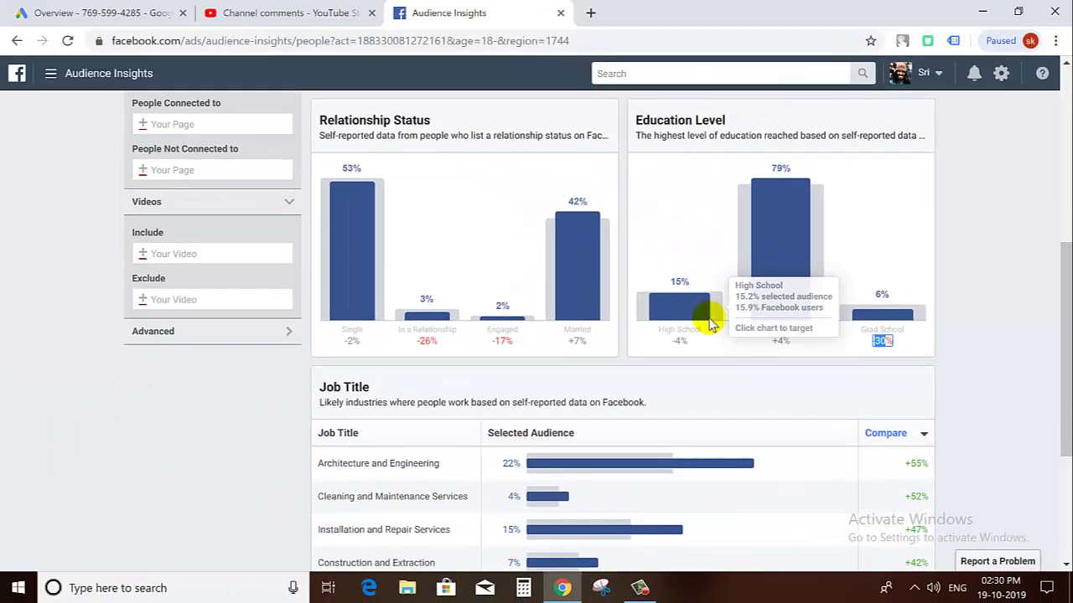
Look through the job title list for the Tamil Nadu audience, from Architecture and Engineering down to Life, Physical and Social Sciences.
scroll(760, 331, down, 1)
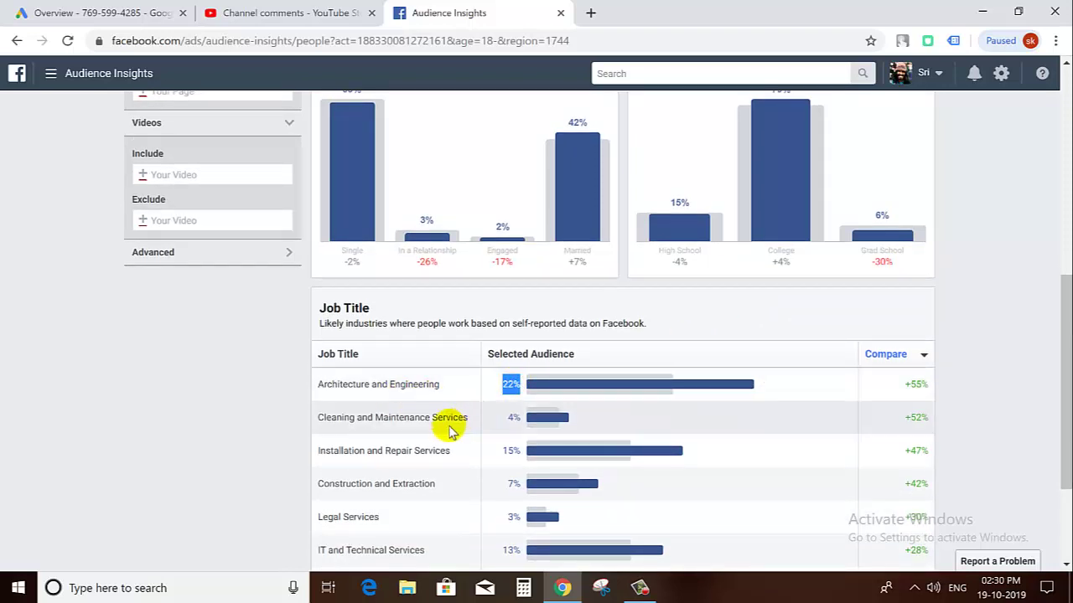
drag(348, 417, 468, 416)
drag(355, 450, 456, 451)
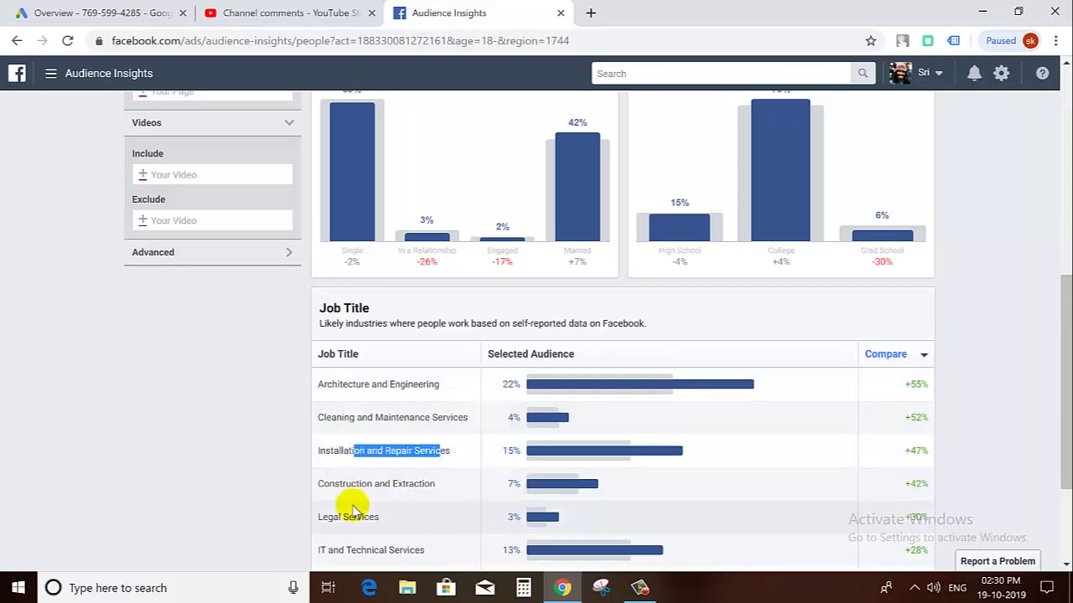
drag(352, 517, 400, 522)
scroll(428, 511, down, 1)
scroll(413, 500, down, 1)
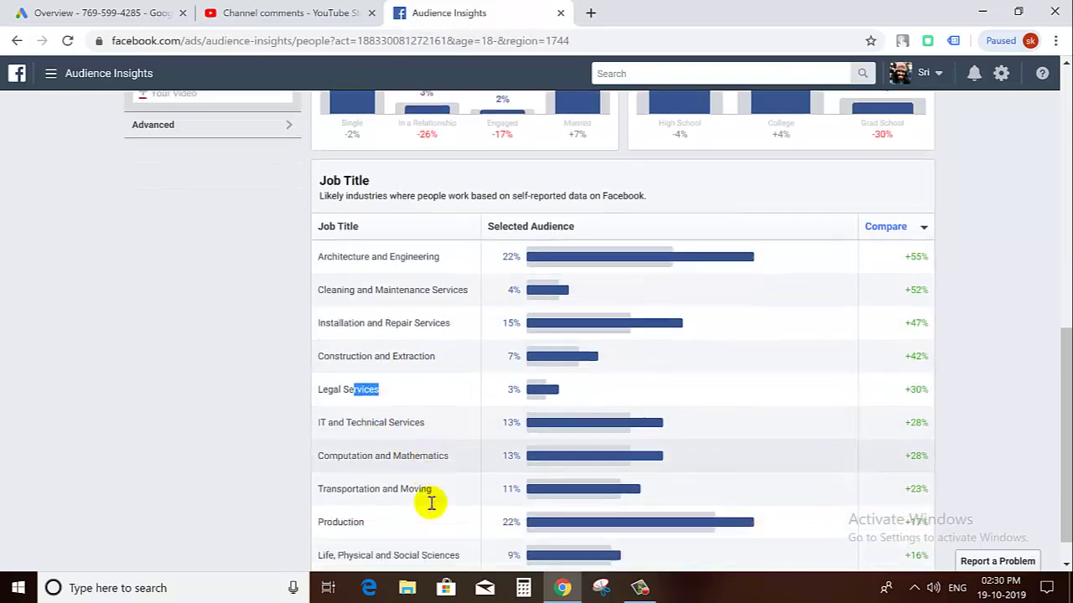
scroll(472, 523, down, 1)
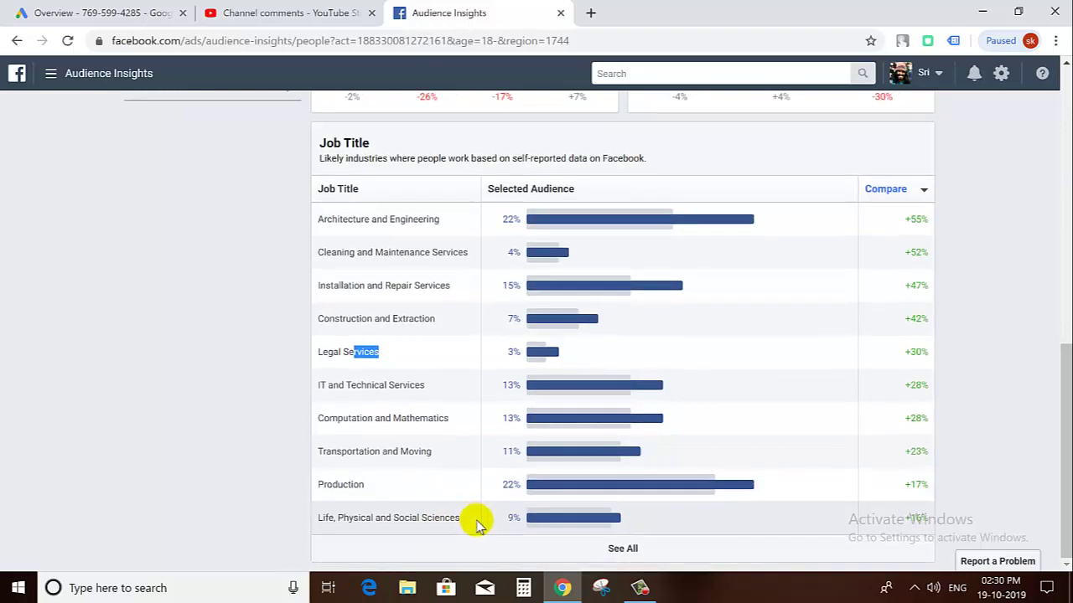
Add the interest Children's clothing, under Shopping and fashion > Clothing, to the Tamil Nadu audience.
scroll(410, 457, up, 7)
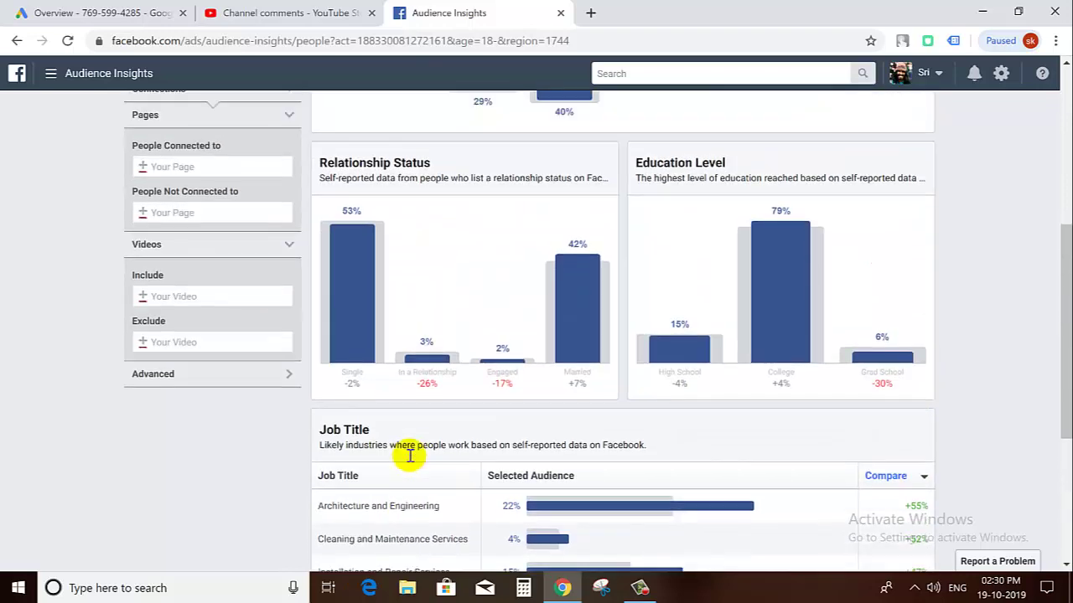
click(231, 323)
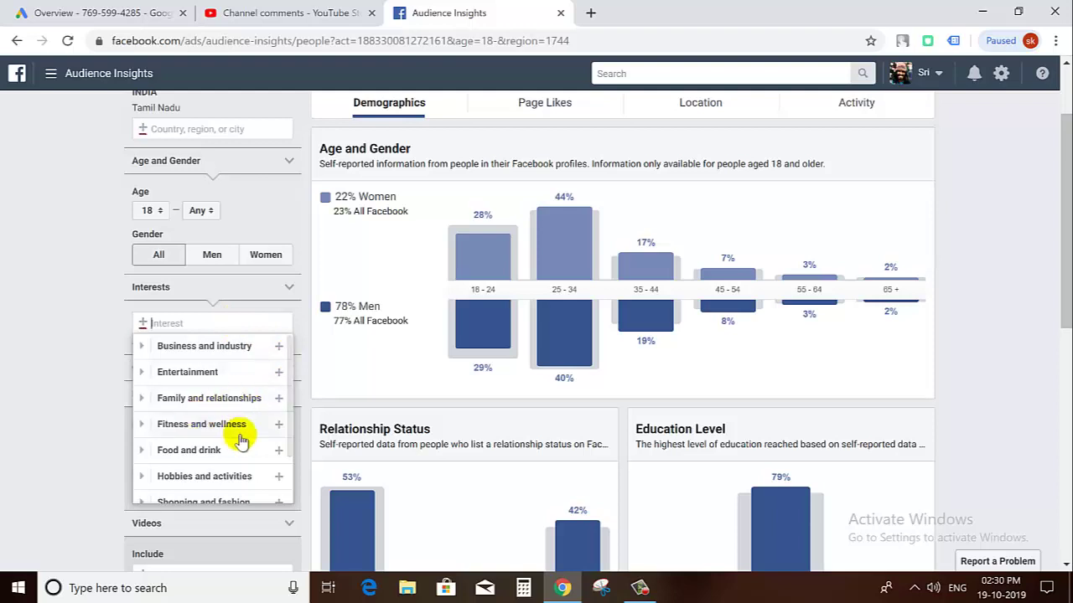
scroll(240, 438, down, 1)
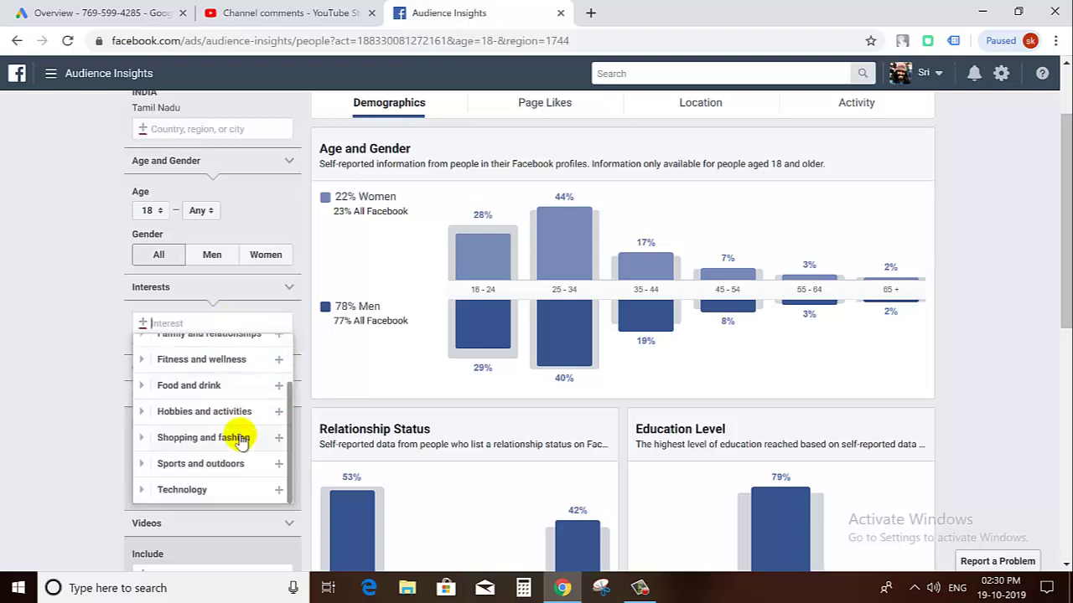
click(143, 440)
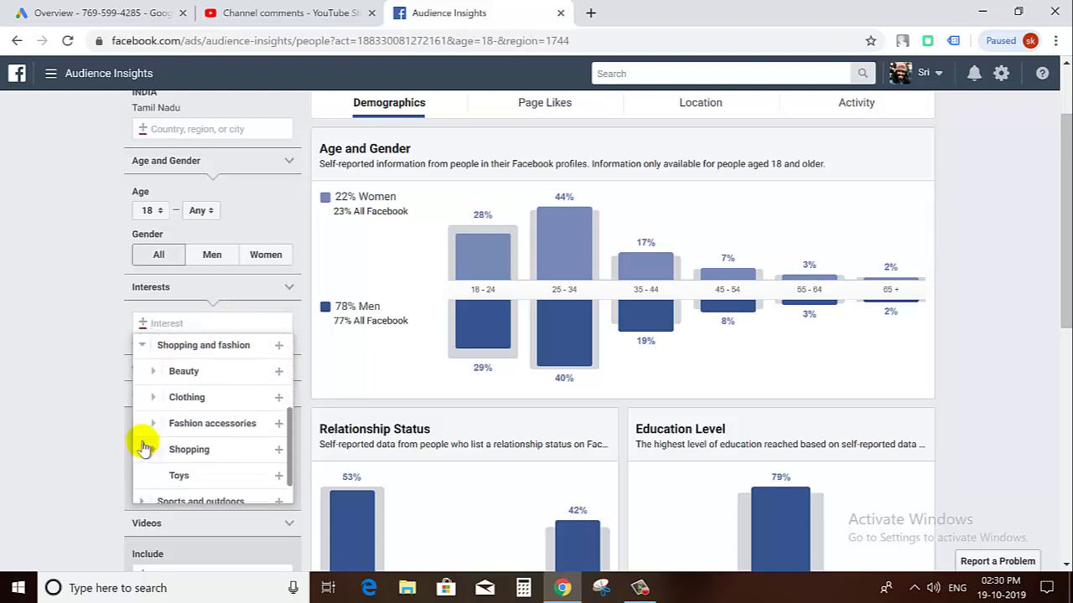
click(155, 399)
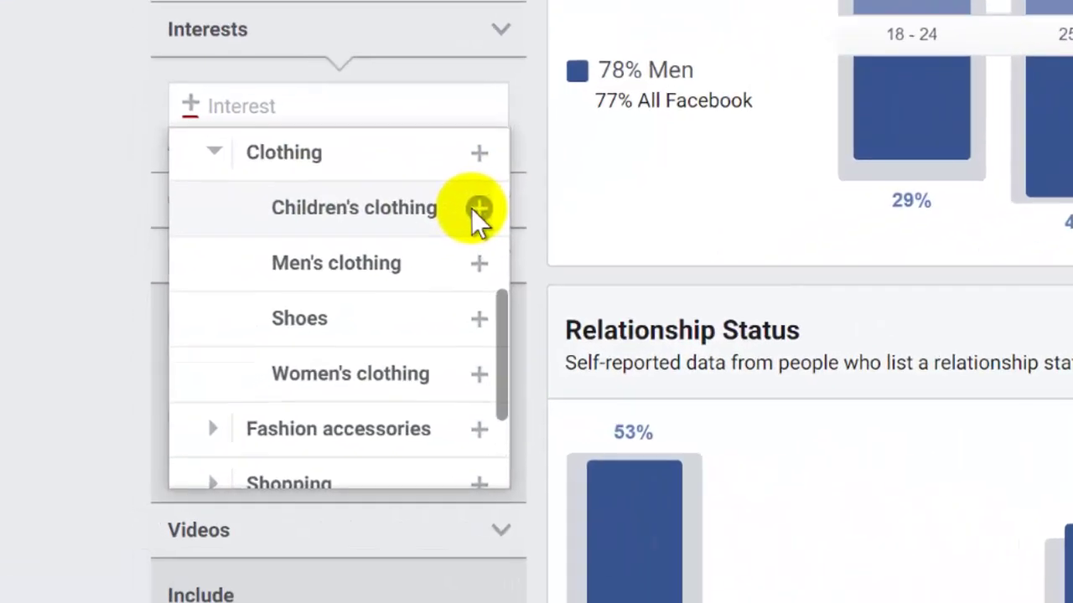
click(278, 370)
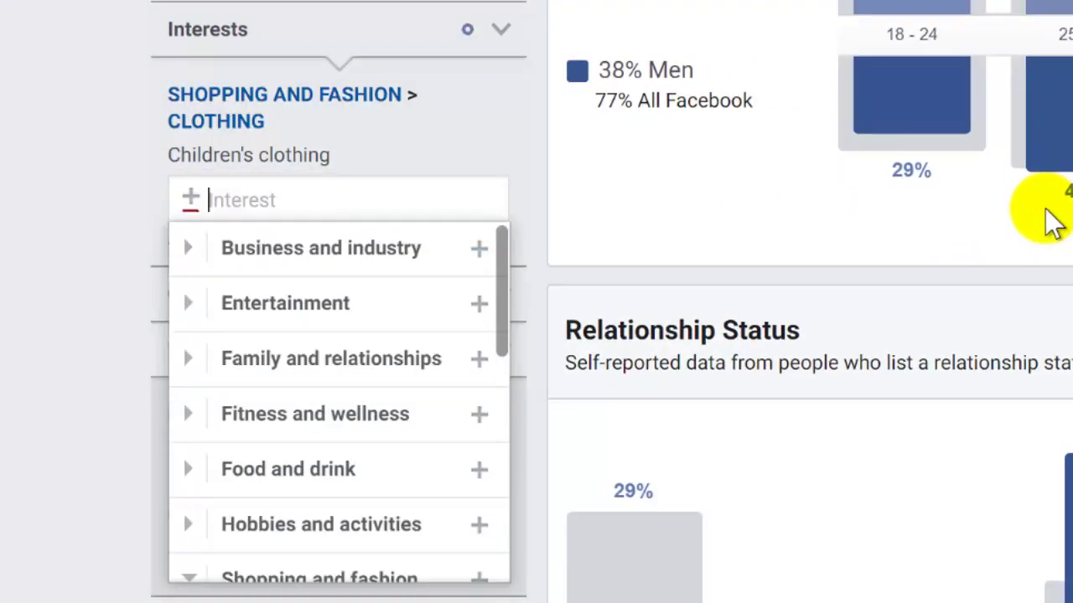
click(4, 213)
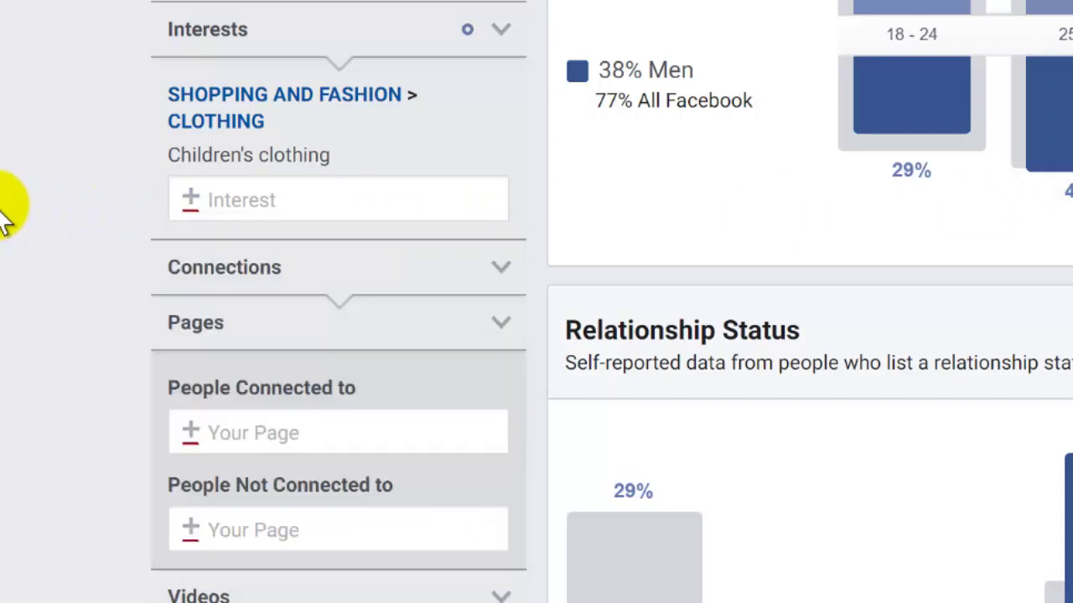
Compare the share of women and men in the Children's clothing audience with the shares for all Facebook.
scroll(662, 186, up, 3)
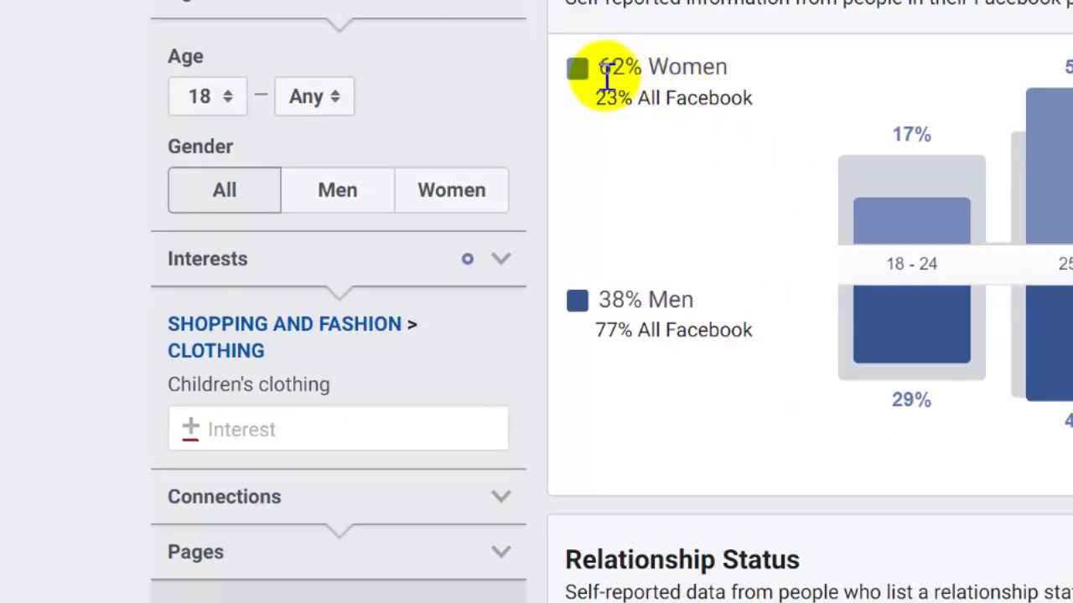
drag(607, 79, 738, 81)
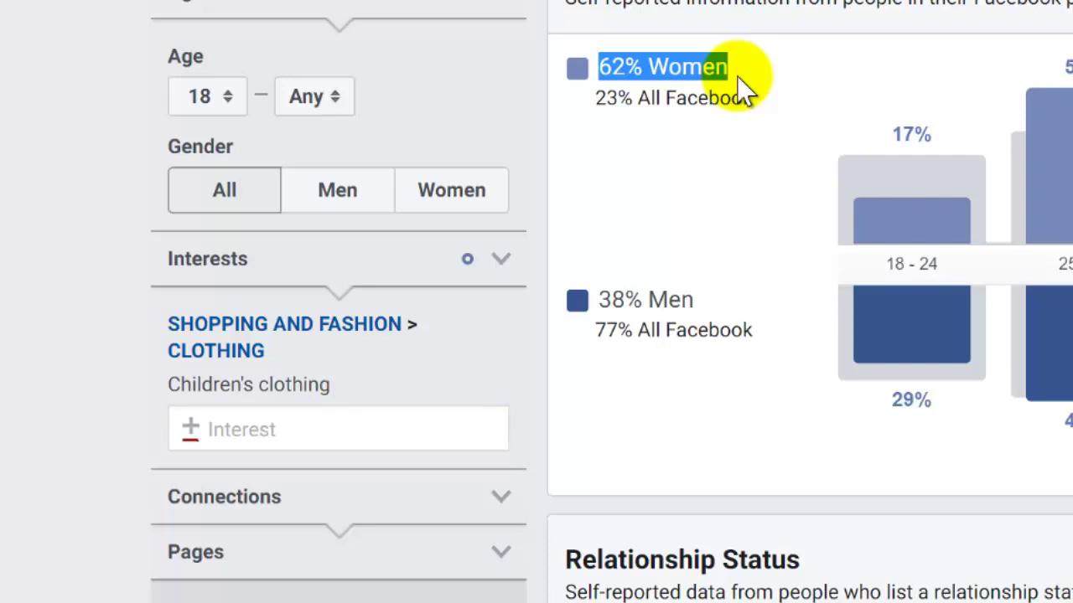
triple_click(727, 92)
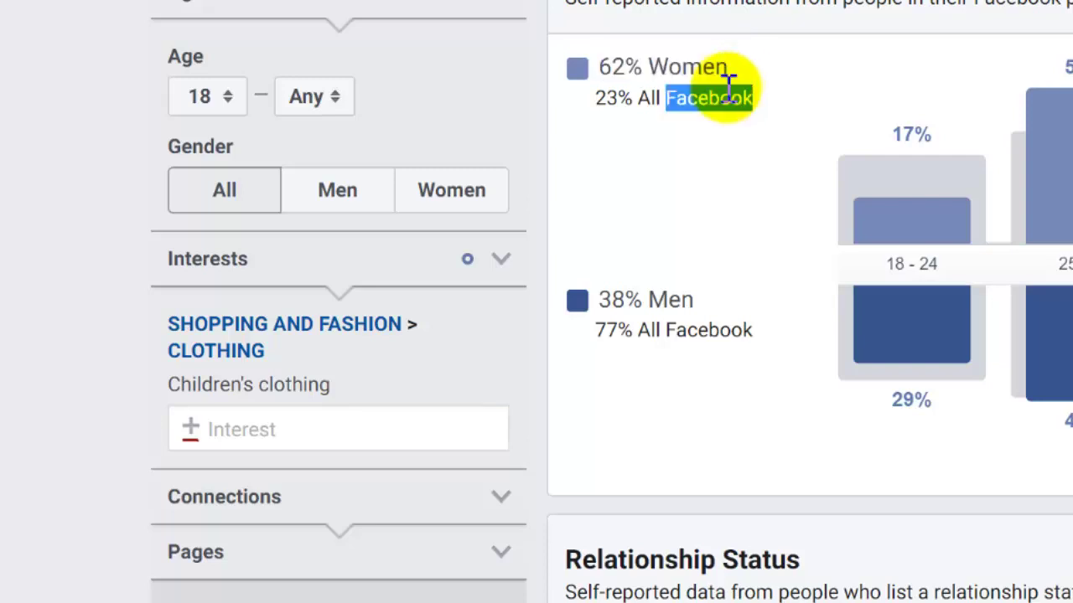
drag(618, 67, 728, 67)
drag(613, 299, 716, 300)
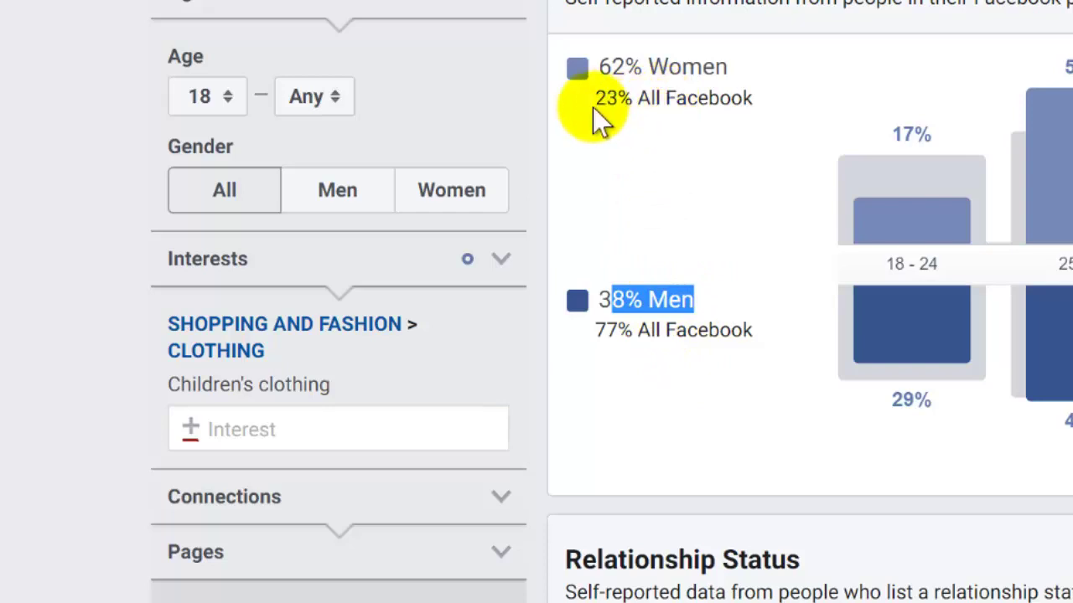
drag(595, 99, 743, 99)
drag(594, 342, 750, 337)
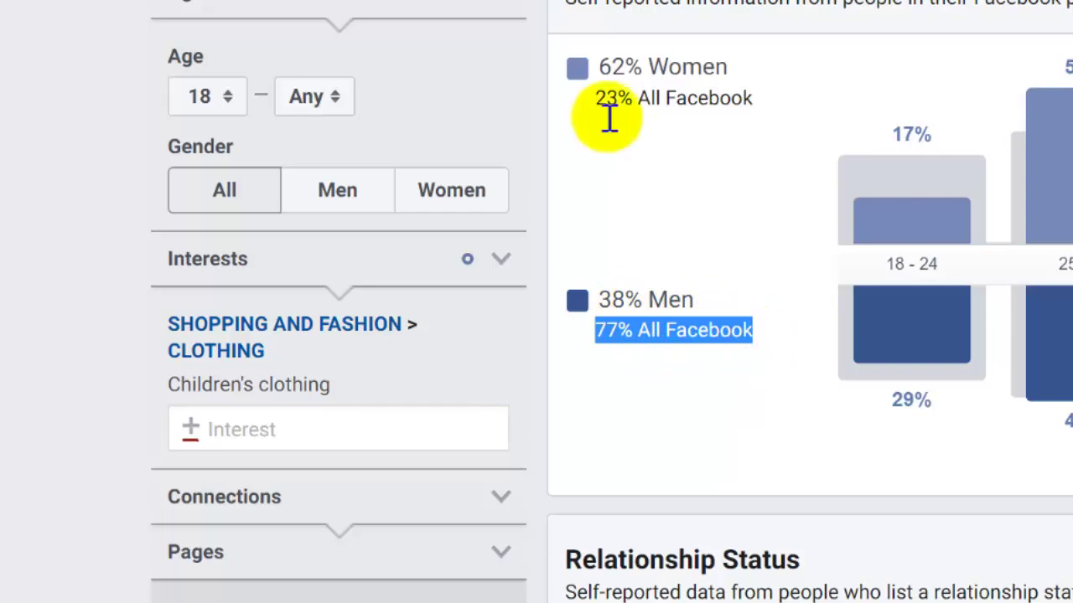
drag(598, 67, 727, 61)
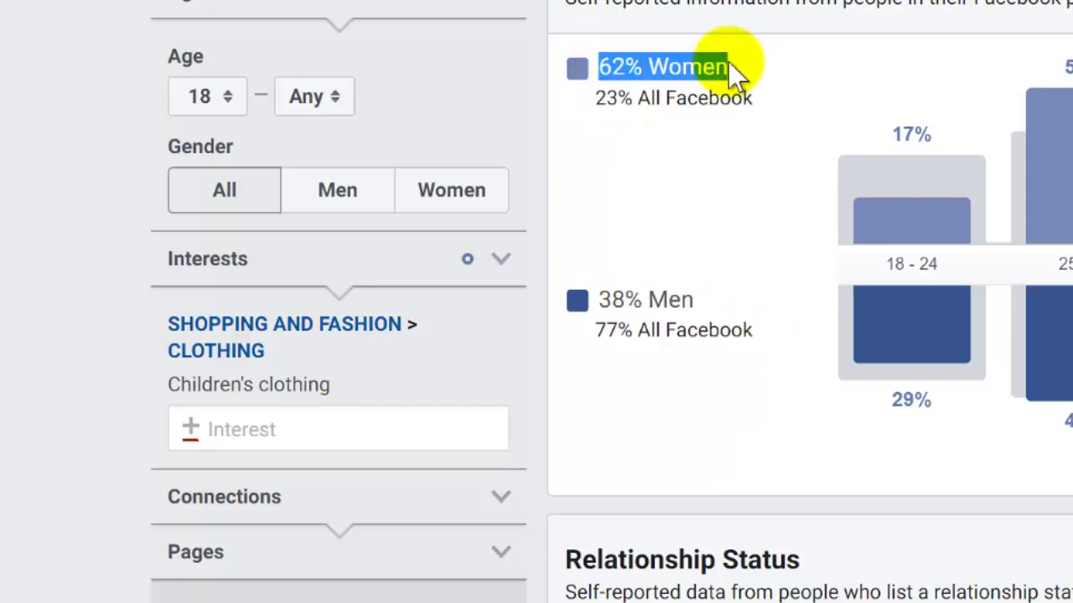
drag(602, 104, 755, 88)
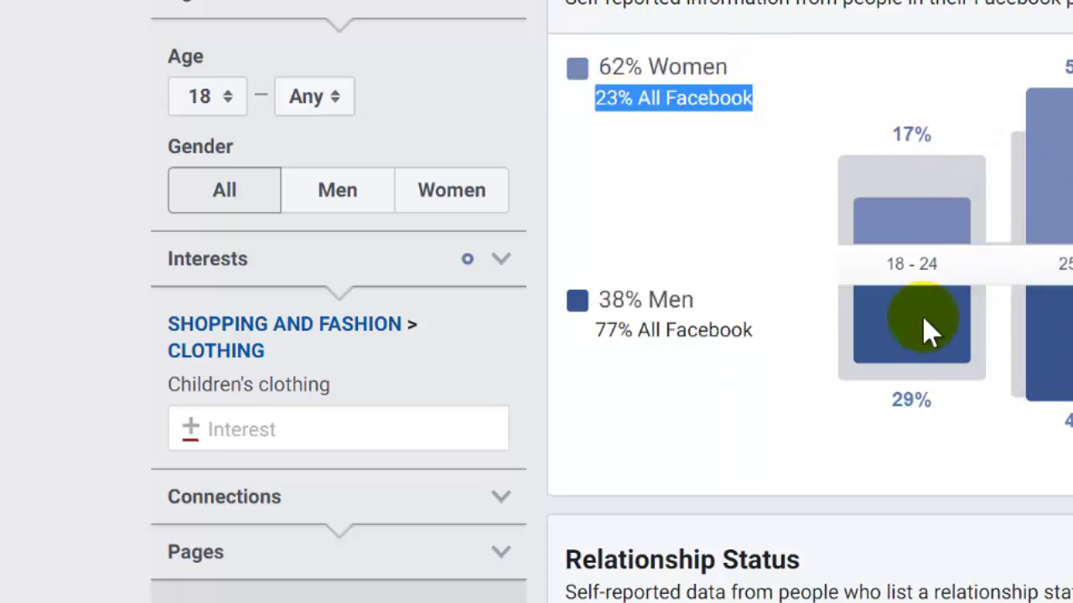
Review the relationship status, education level and job title insights for the Children's clothing audience.
scroll(708, 223, down, 3)
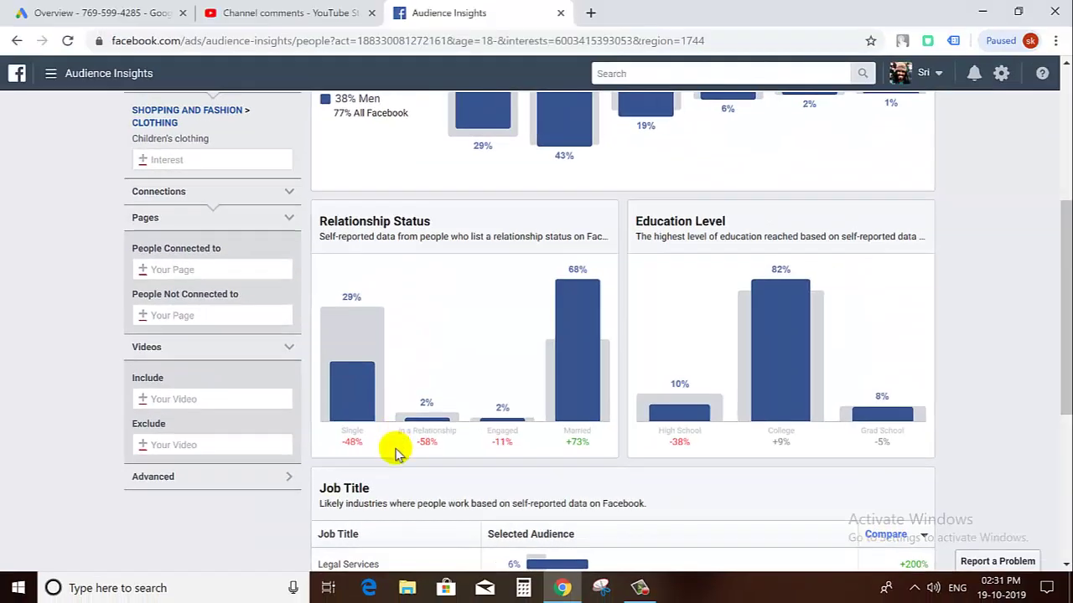
mouse_move(347, 371)
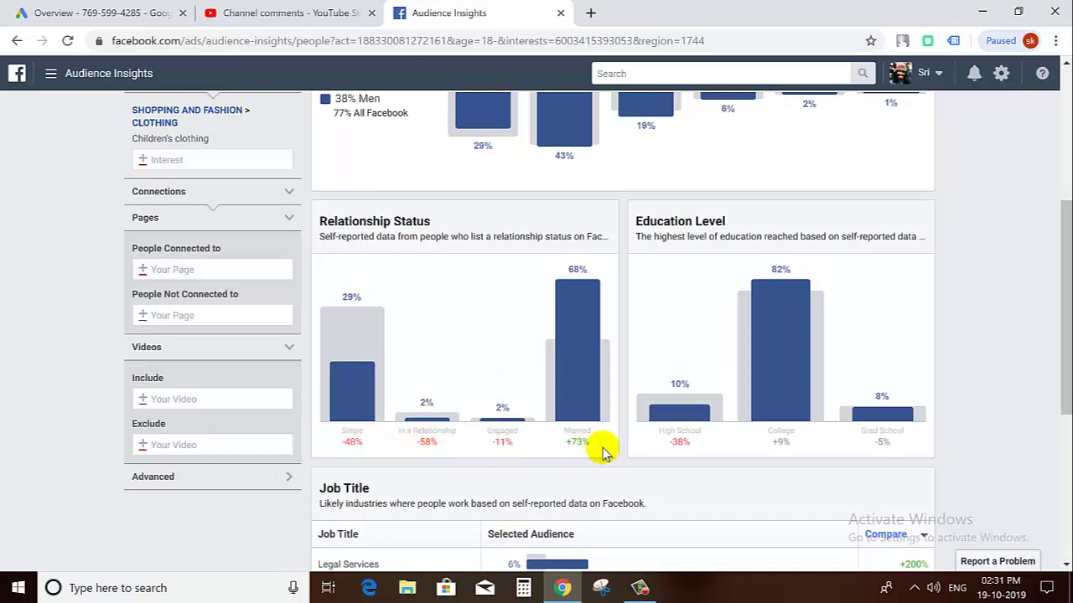
mouse_move(678, 441)
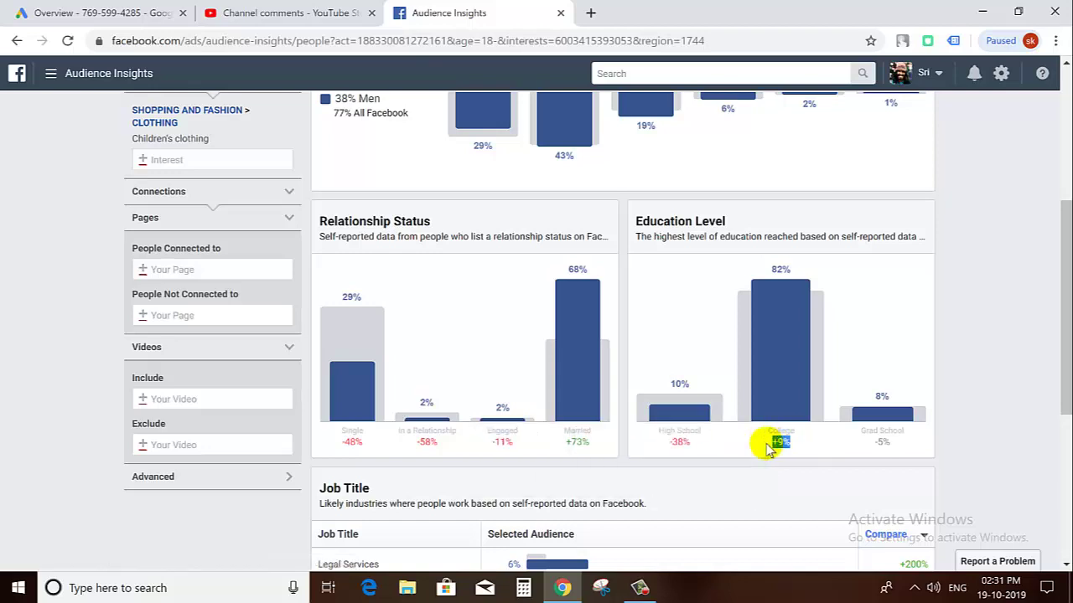
mouse_move(782, 328)
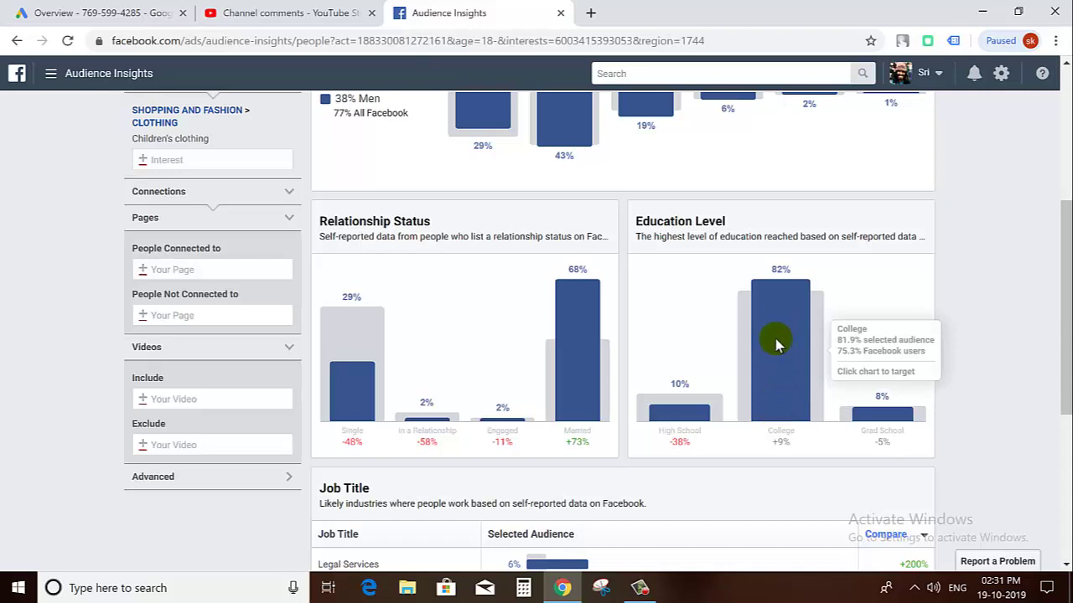
scroll(725, 343, down, 2)
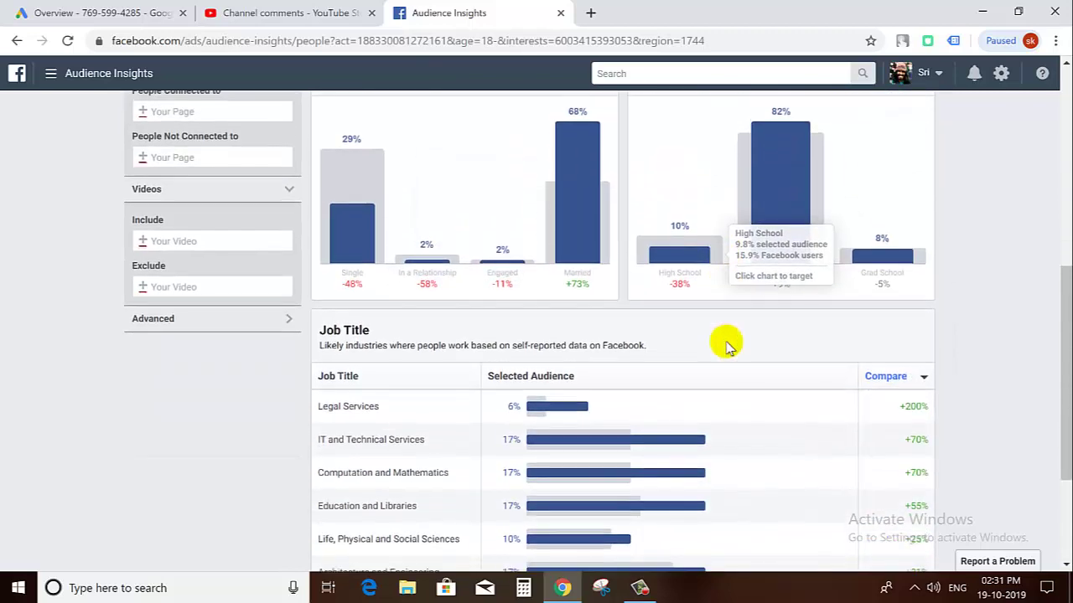
scroll(725, 344, down, 2)
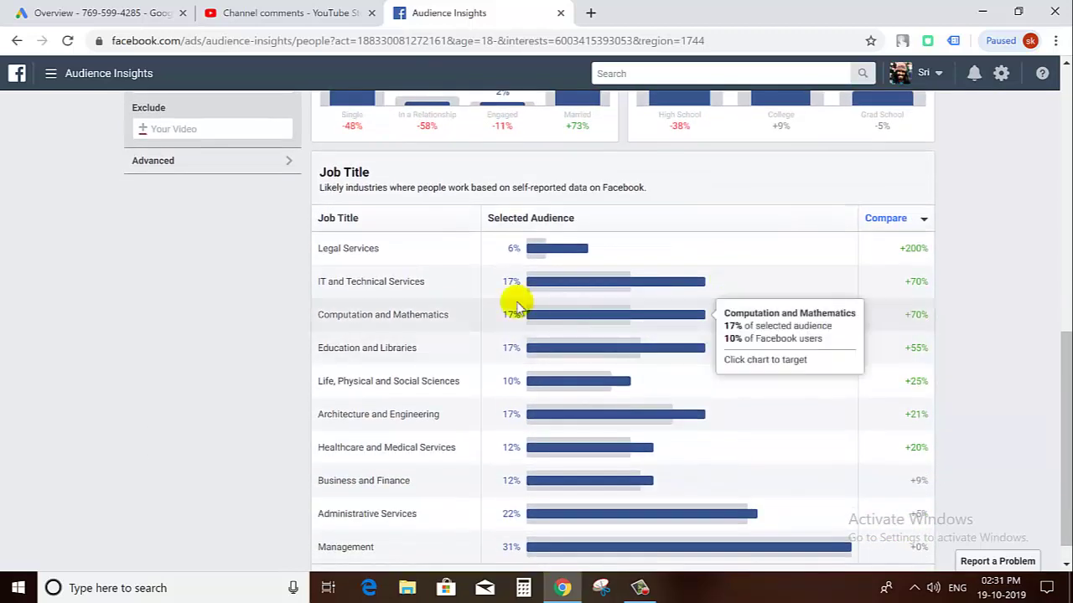
Sort the job titles of the Children's clothing audience by Selected Audience and review the resulting order.
drag(325, 250, 394, 437)
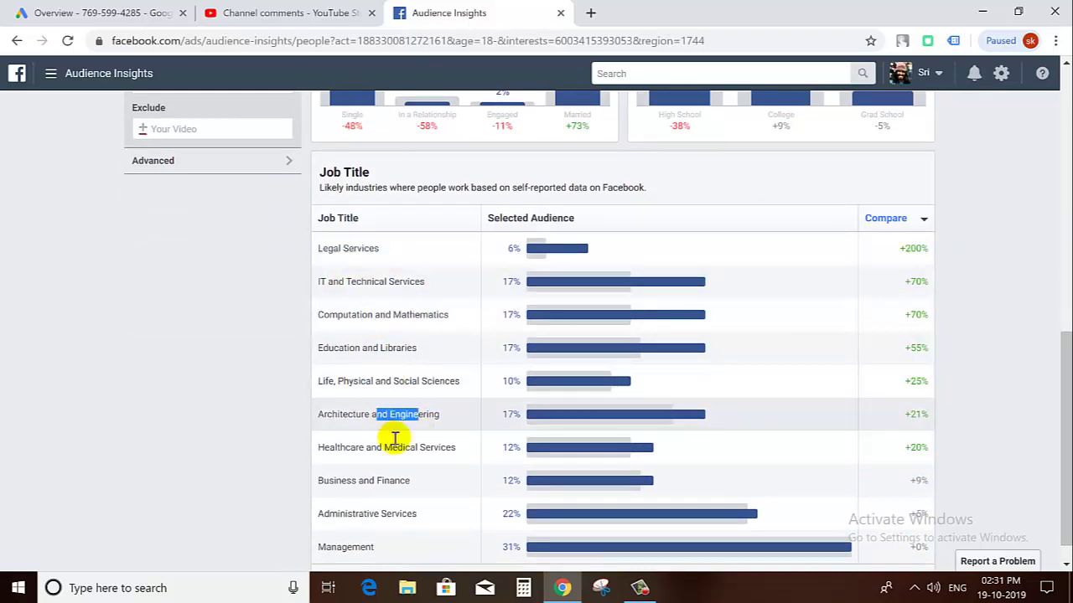
click(567, 218)
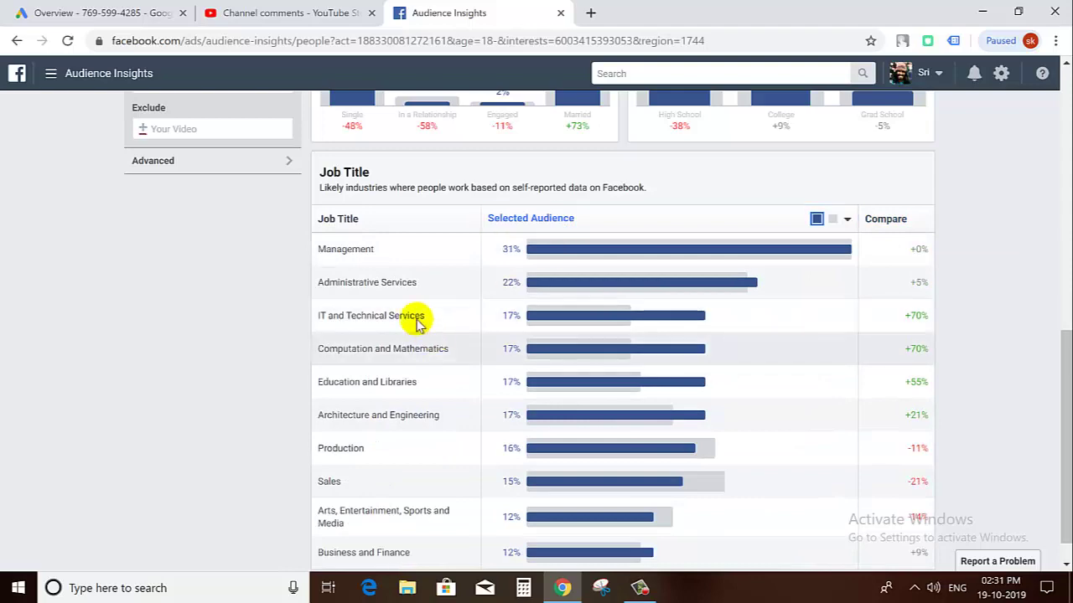
drag(375, 248, 339, 247)
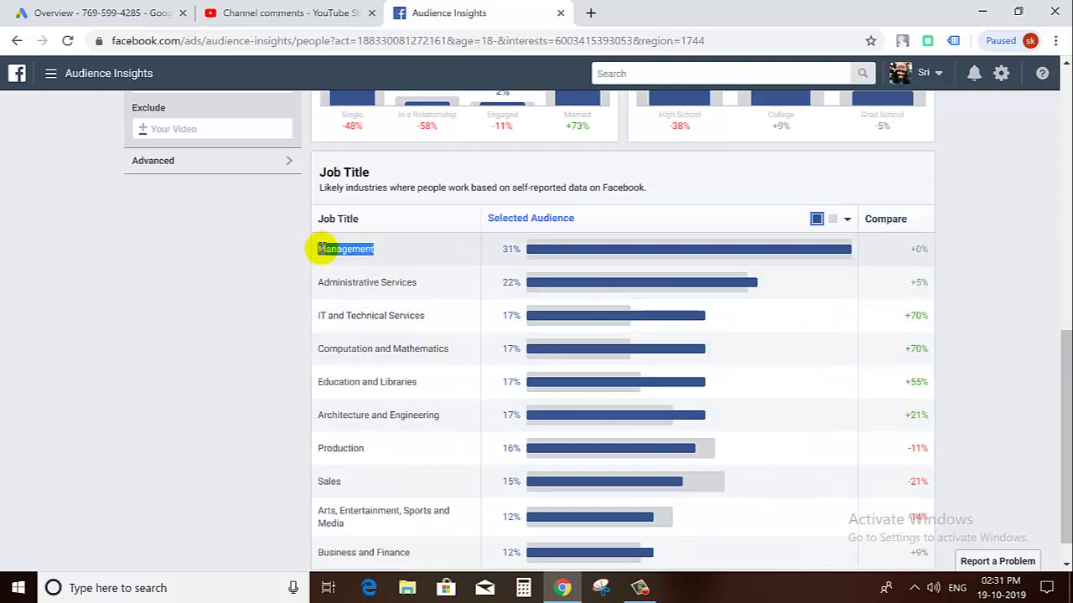
scroll(425, 284, down, 1)
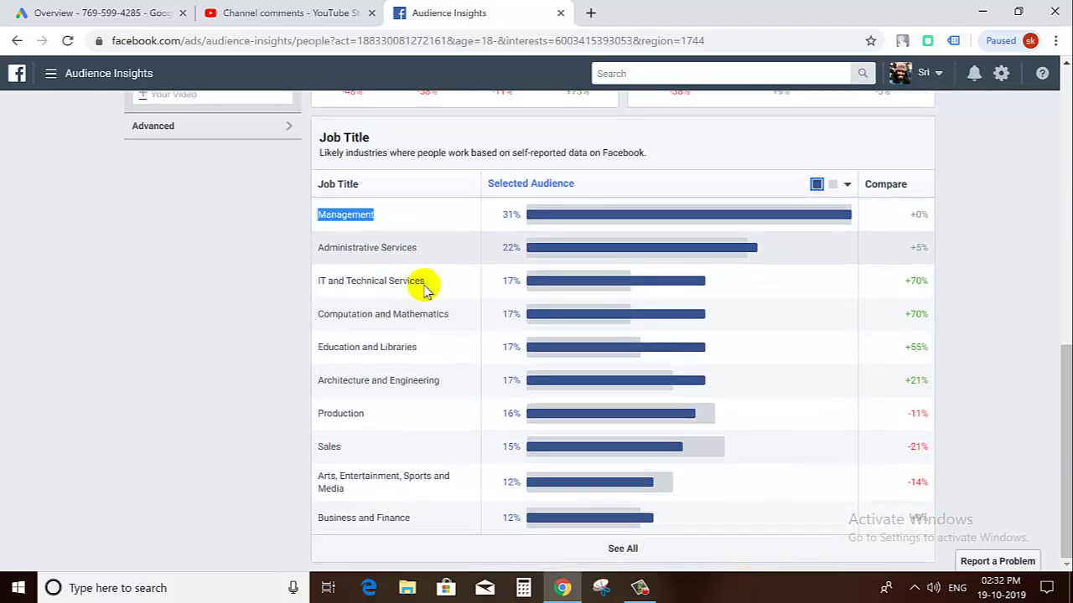
Review the top categories and relevant Facebook Pages in the Page Likes insights for the Children's clothing audience.
scroll(425, 285, up, 8)
click(544, 212)
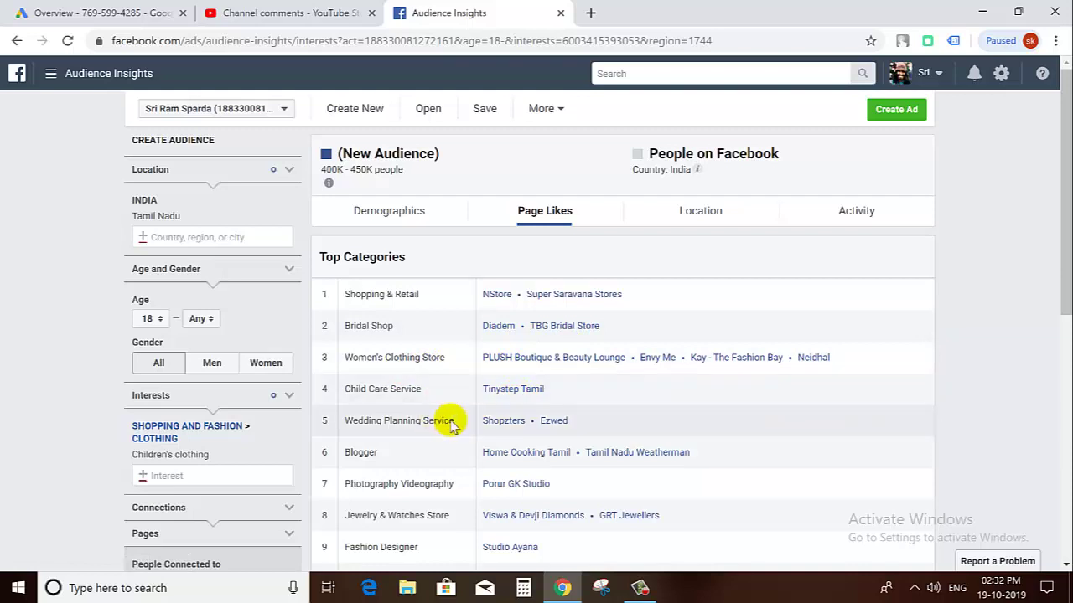
scroll(678, 423, down, 1)
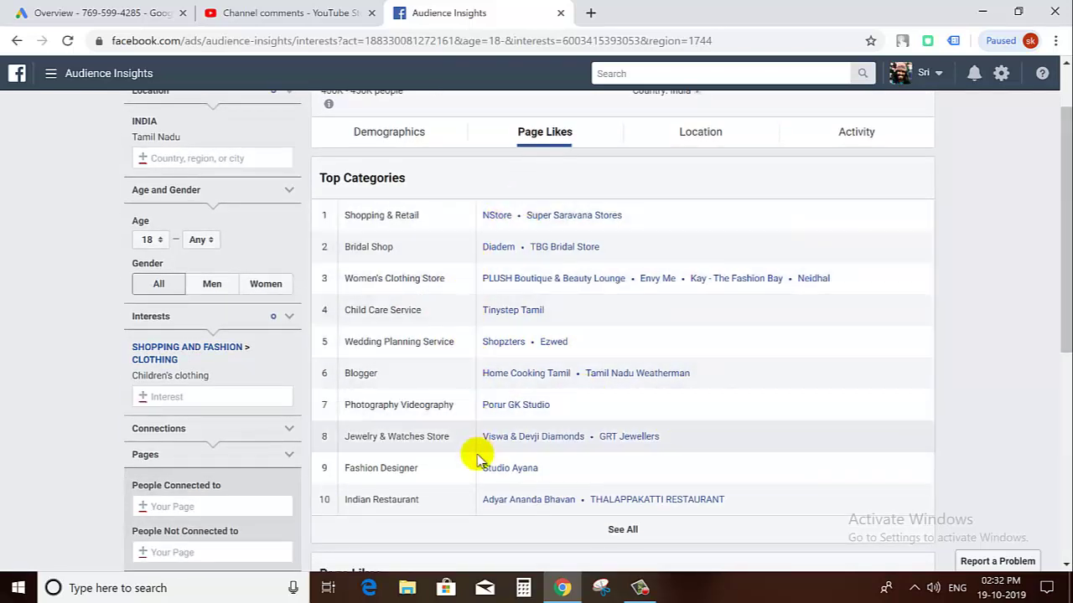
scroll(482, 453, down, 1)
scroll(486, 436, down, 2)
scroll(438, 412, down, 1)
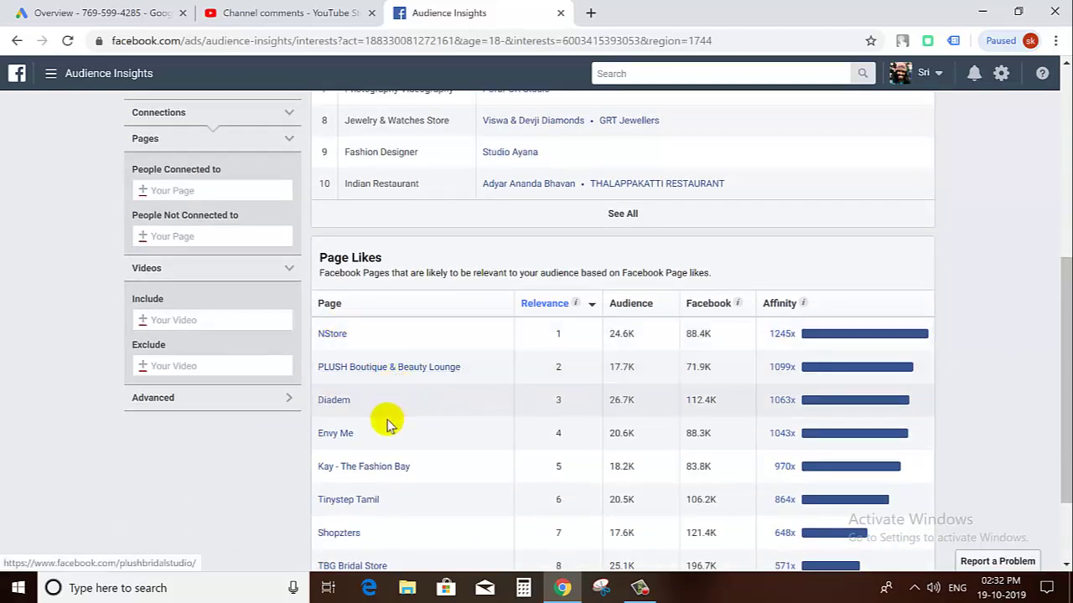
scroll(448, 463, down, 1)
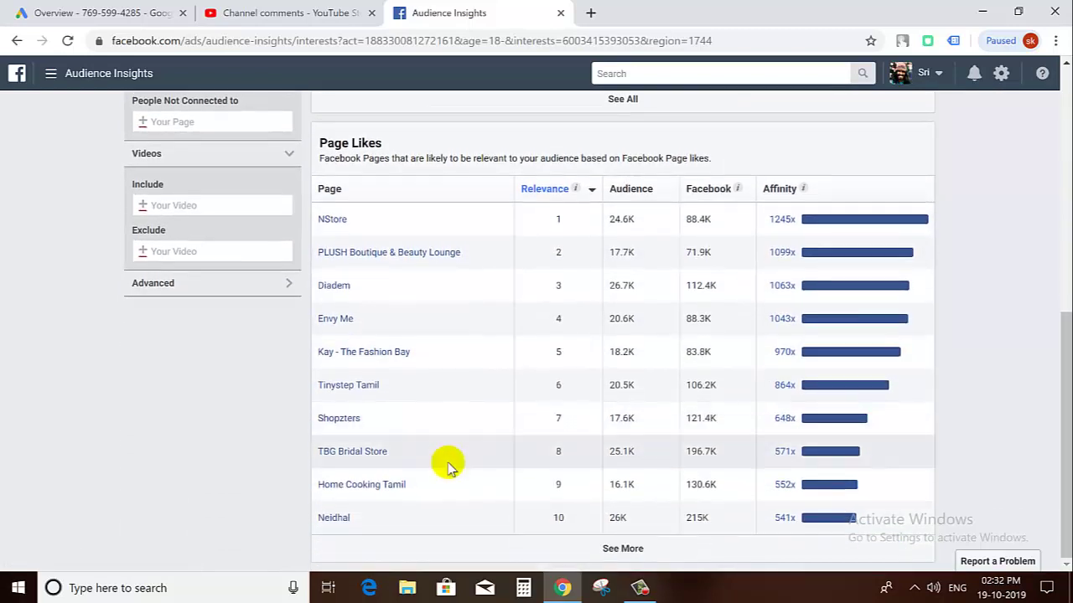
View the top cities in the Location insights for the Children's clothing audience.
scroll(453, 452, up, 4)
scroll(458, 444, up, 3)
click(700, 216)
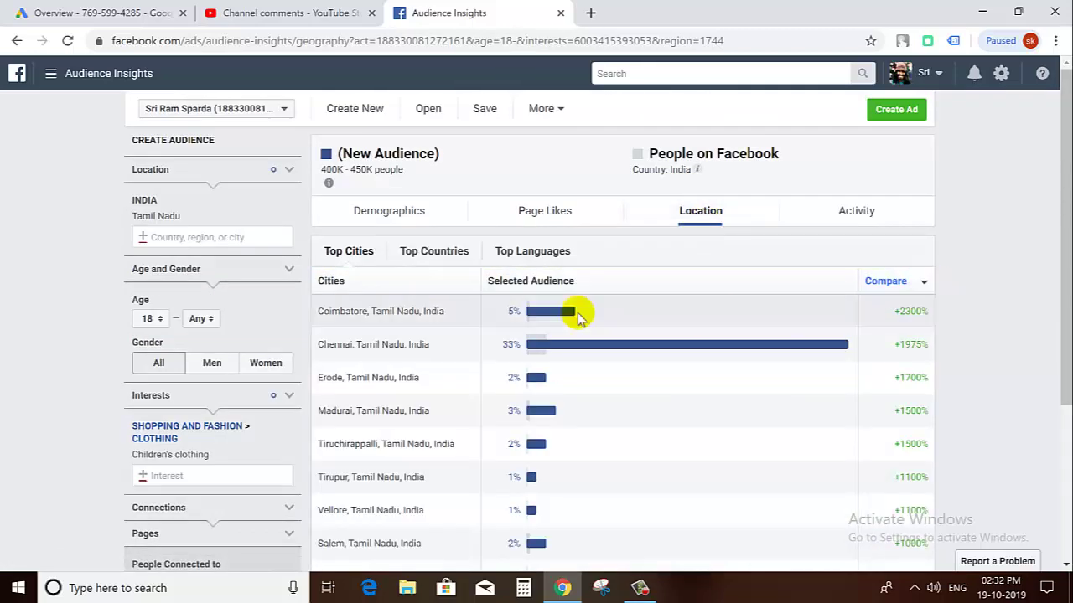
View the Activity insights and compare the audience's ads clicked, posts liked and comments with people on Facebook.
click(846, 214)
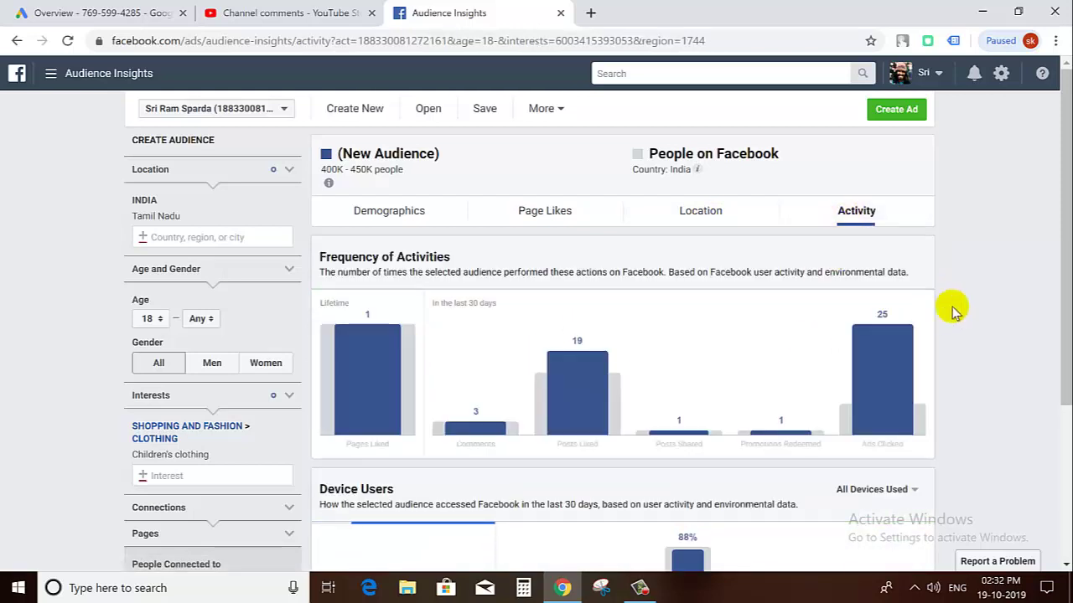
mouse_move(880, 382)
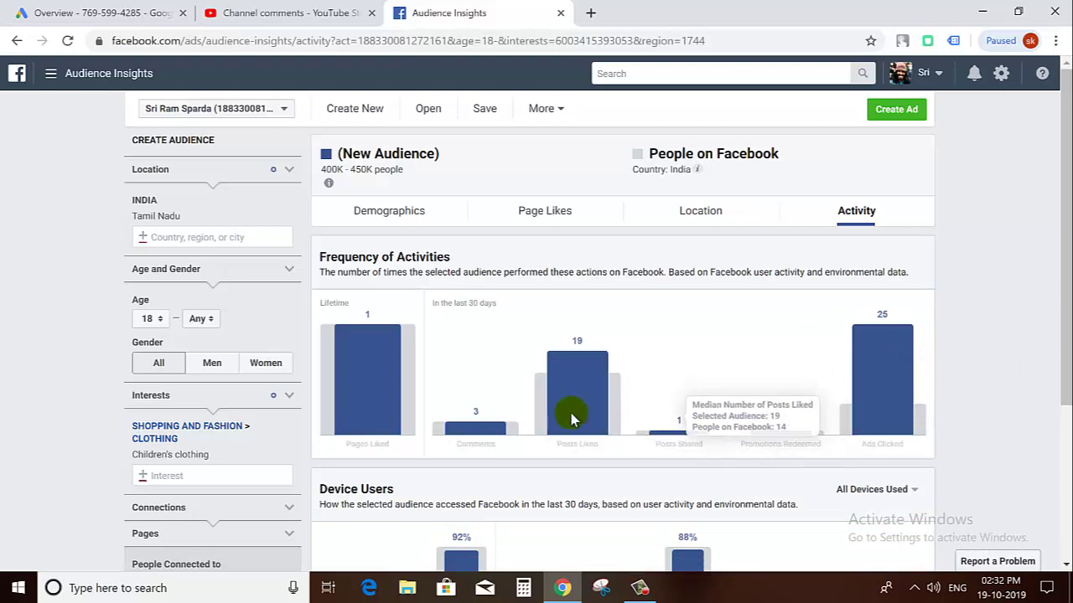
mouse_move(679, 362)
scroll(515, 318, down, 1)
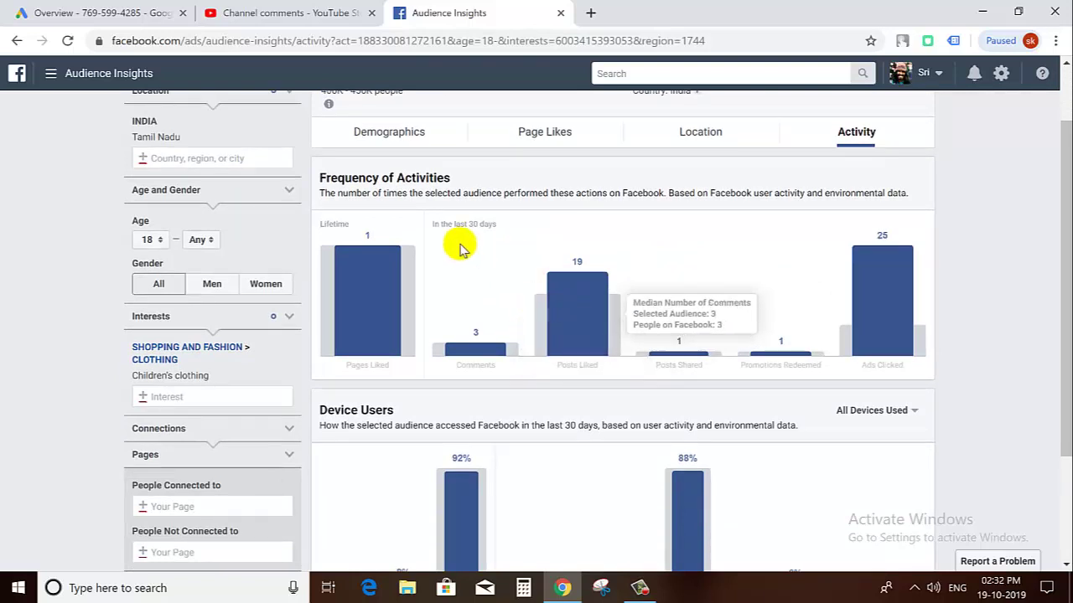
mouse_move(582, 268)
Examine the Device Users chart, comparing iPhone/iPod and Android use in the selected audience with Facebook users.
scroll(587, 270, down, 2)
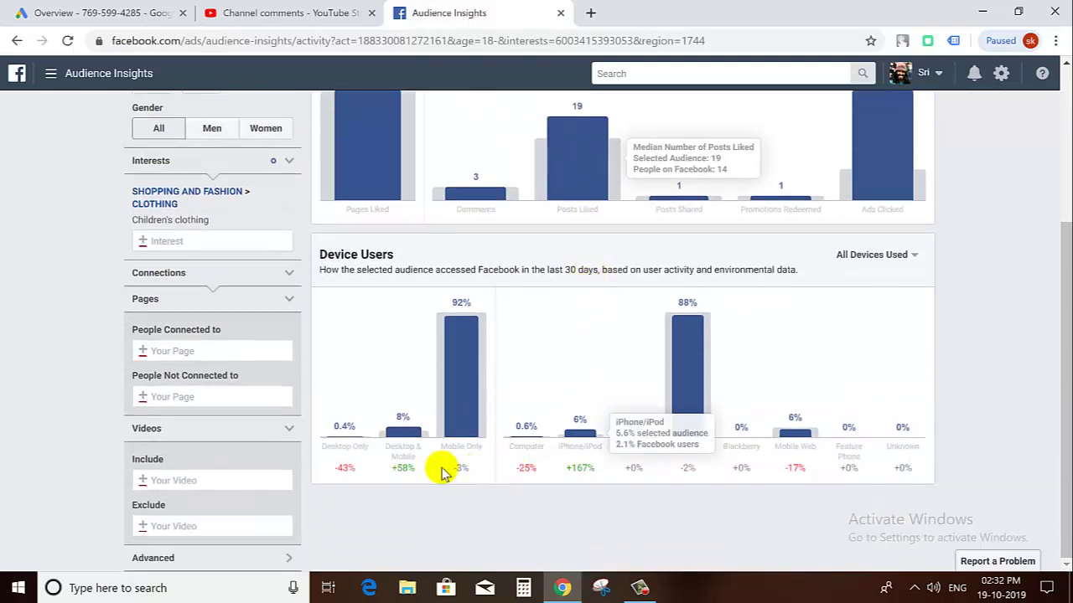
mouse_move(639, 347)
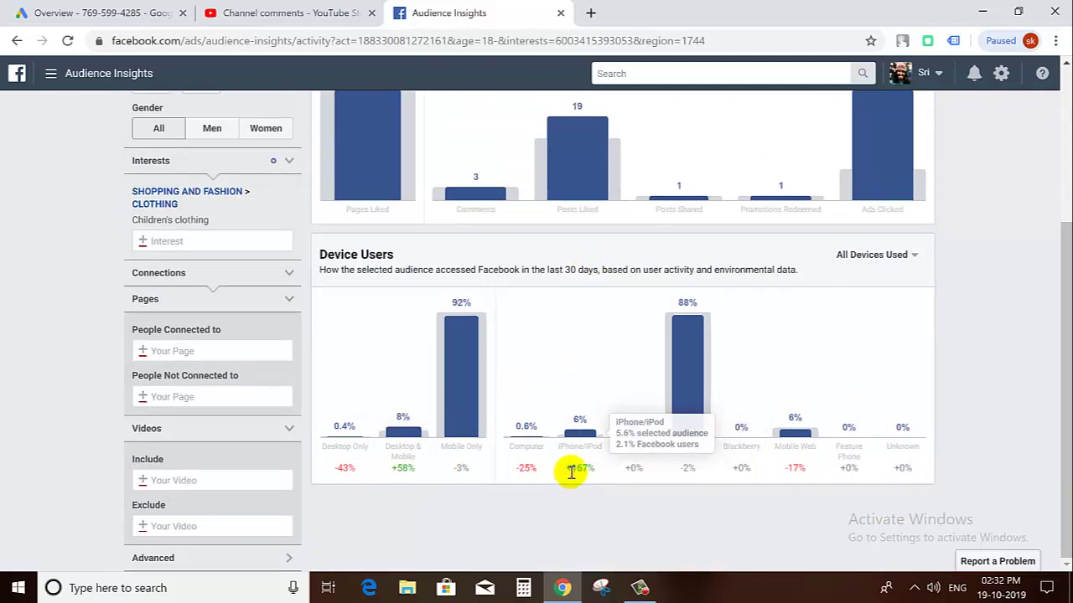
mouse_move(568, 471)
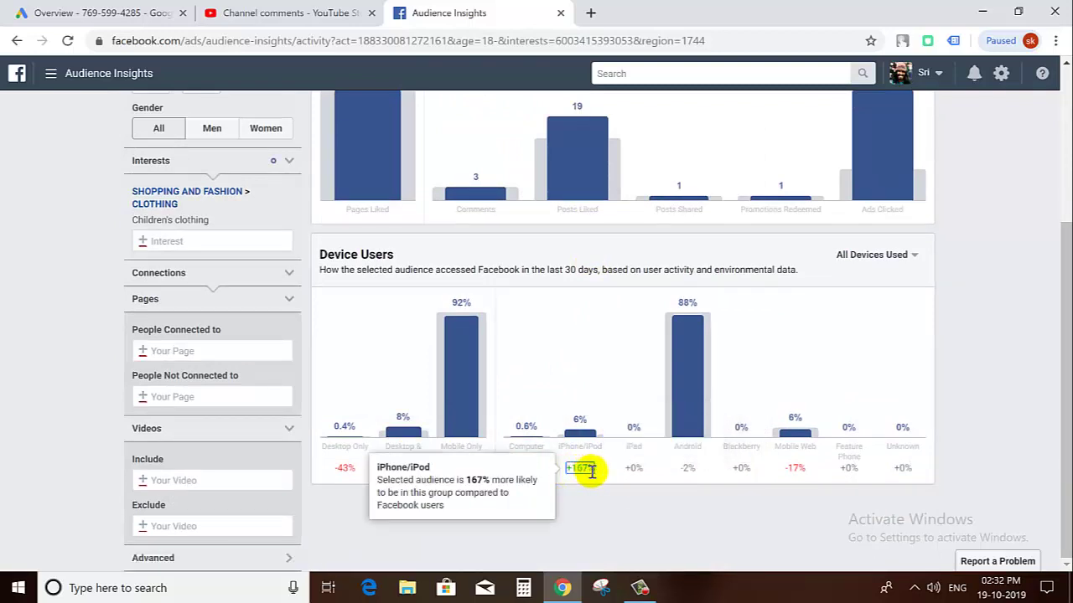
mouse_move(678, 387)
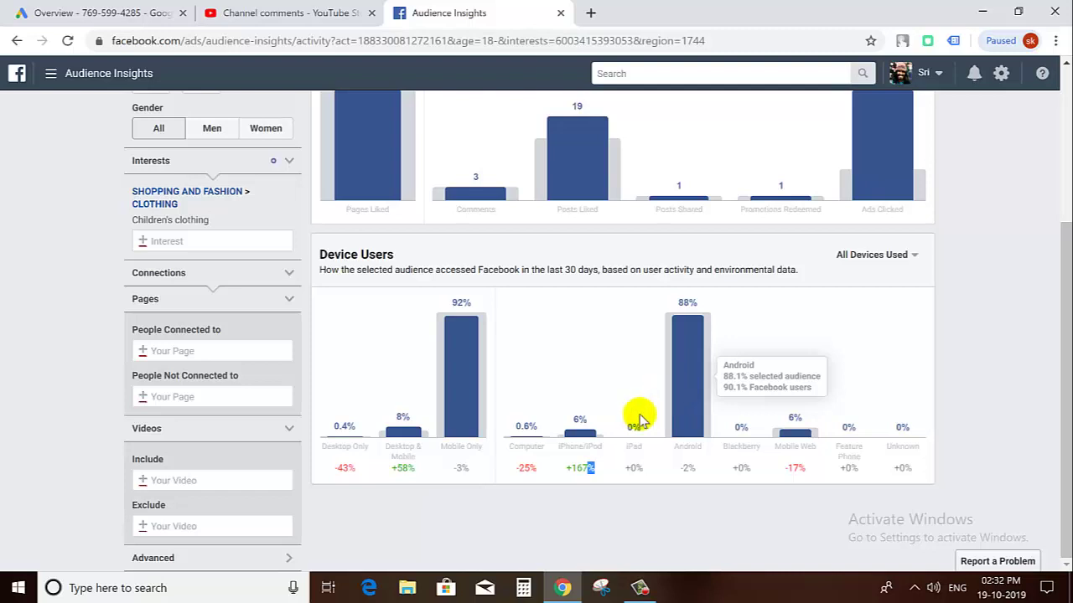
mouse_move(578, 437)
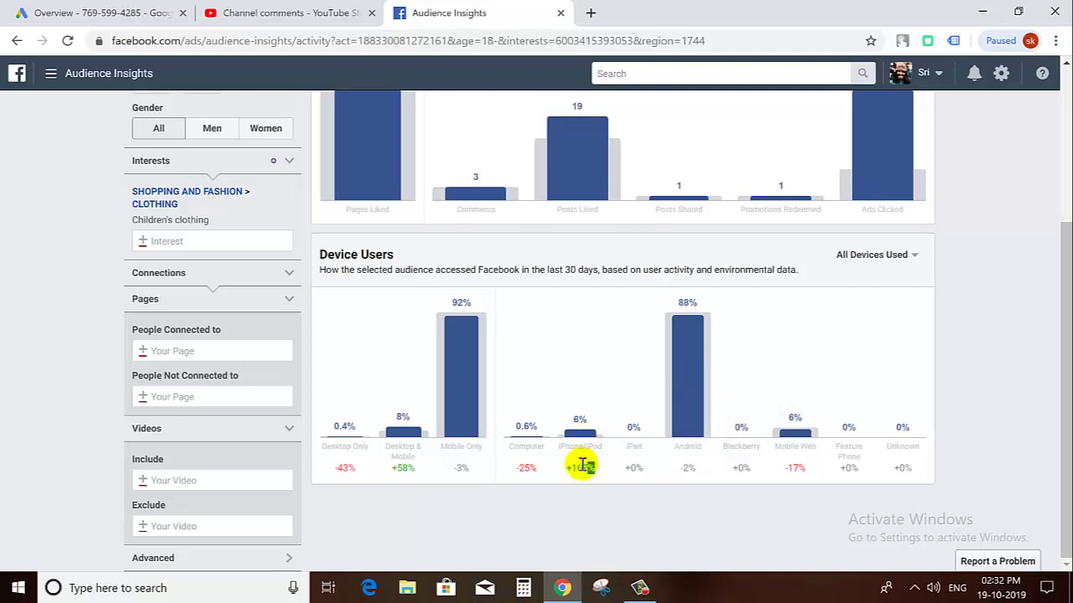
mouse_move(584, 466)
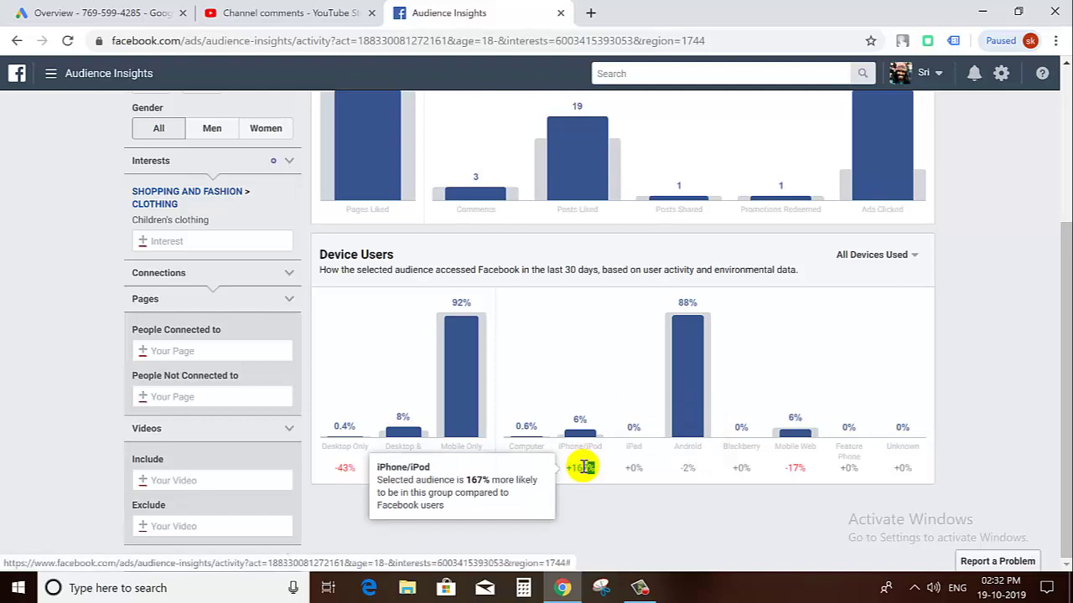
mouse_move(578, 438)
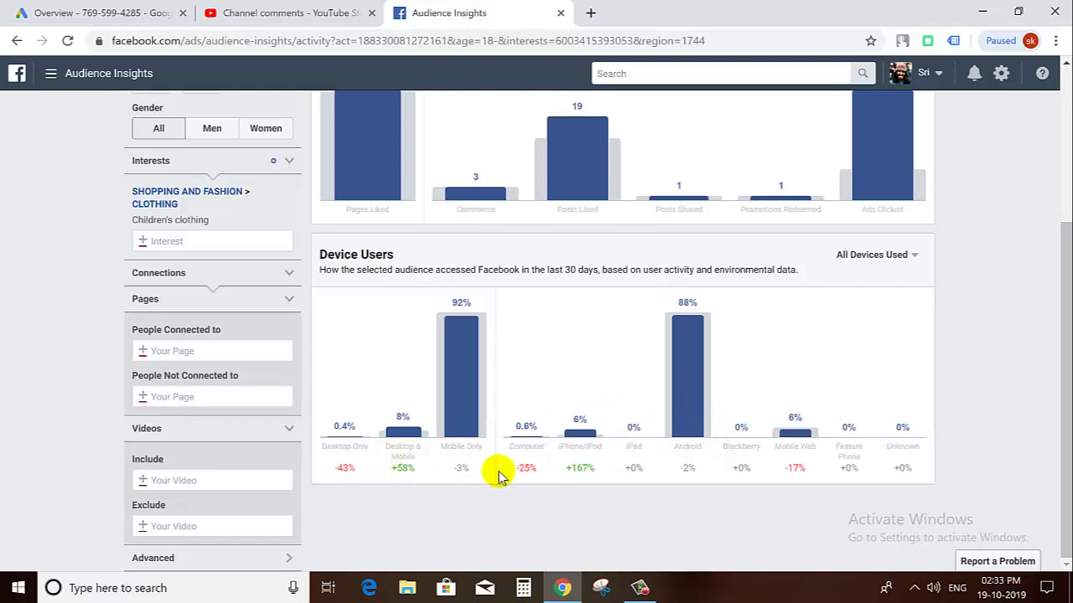
mouse_move(178, 196)
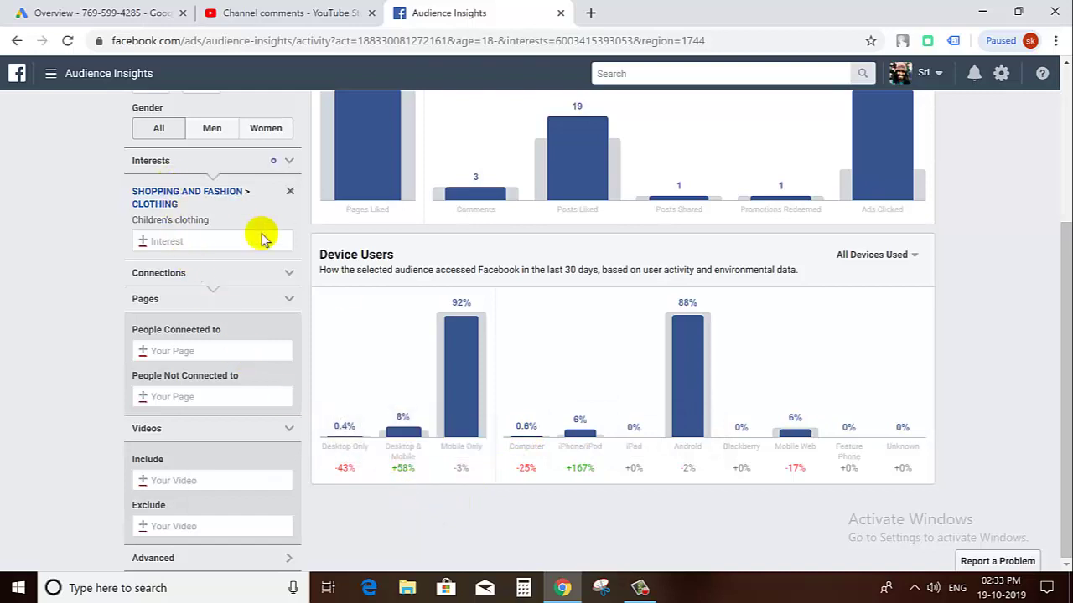
triple_click(572, 470)
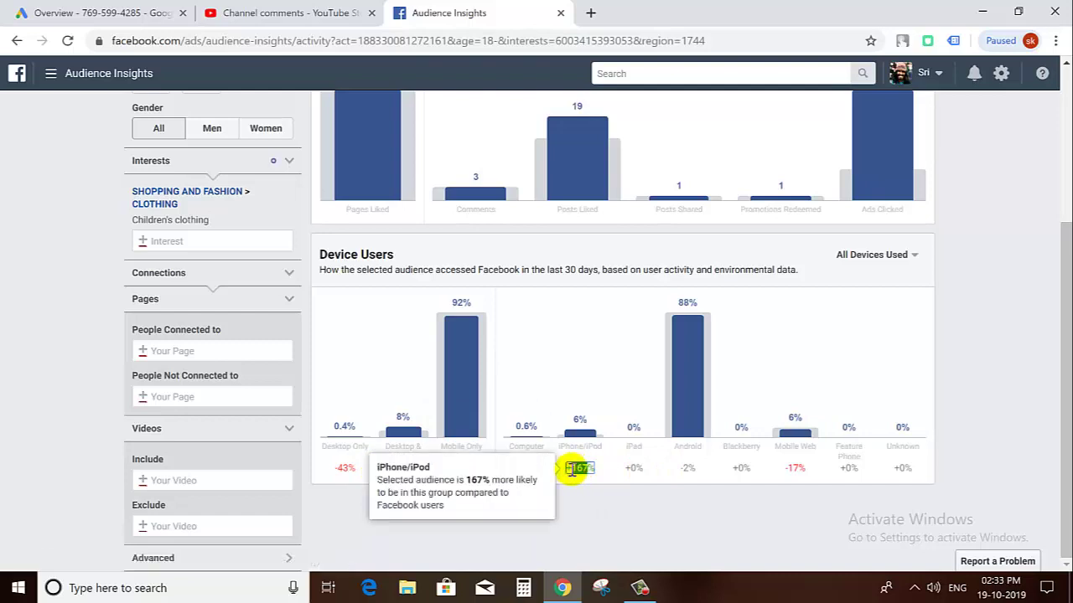
double_click(571, 470)
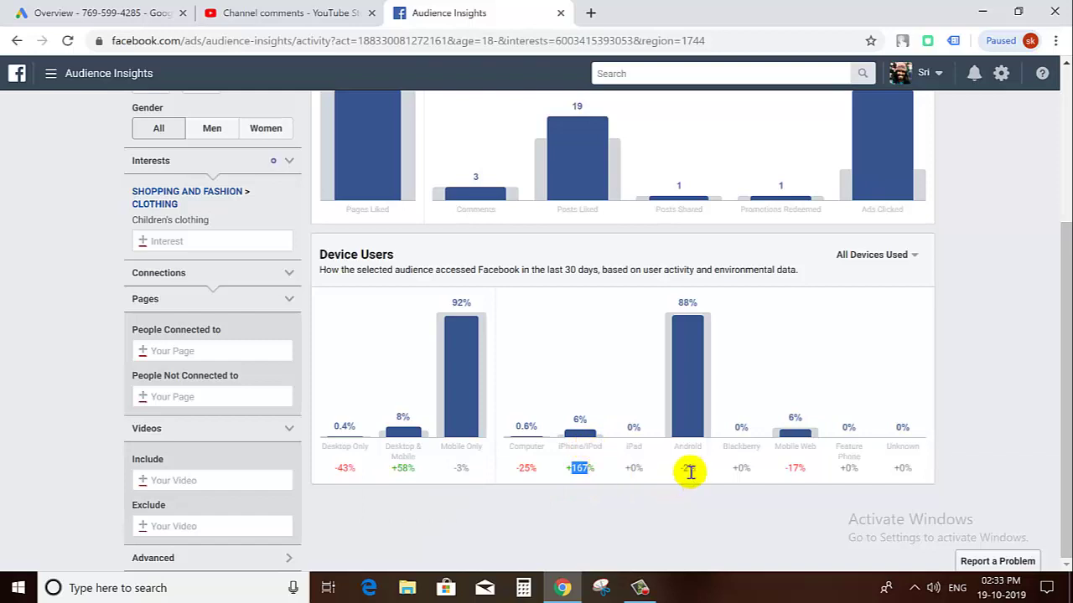
mouse_move(690, 387)
Recheck the Frequency of Activities chart for ads clicked, pages liked, comments and posts liked.
scroll(690, 387, up, 3)
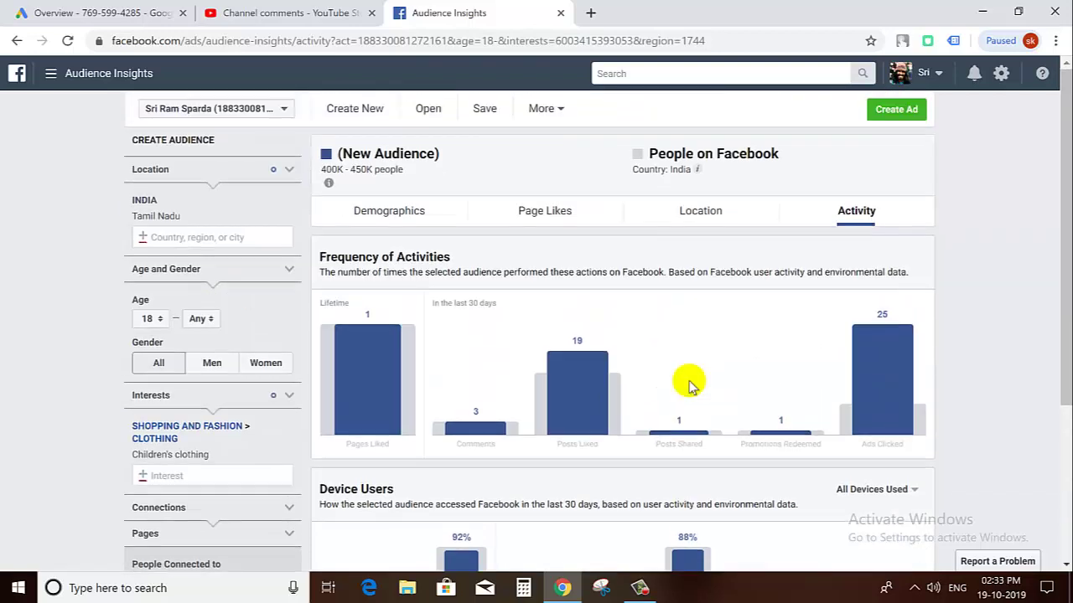
mouse_move(909, 453)
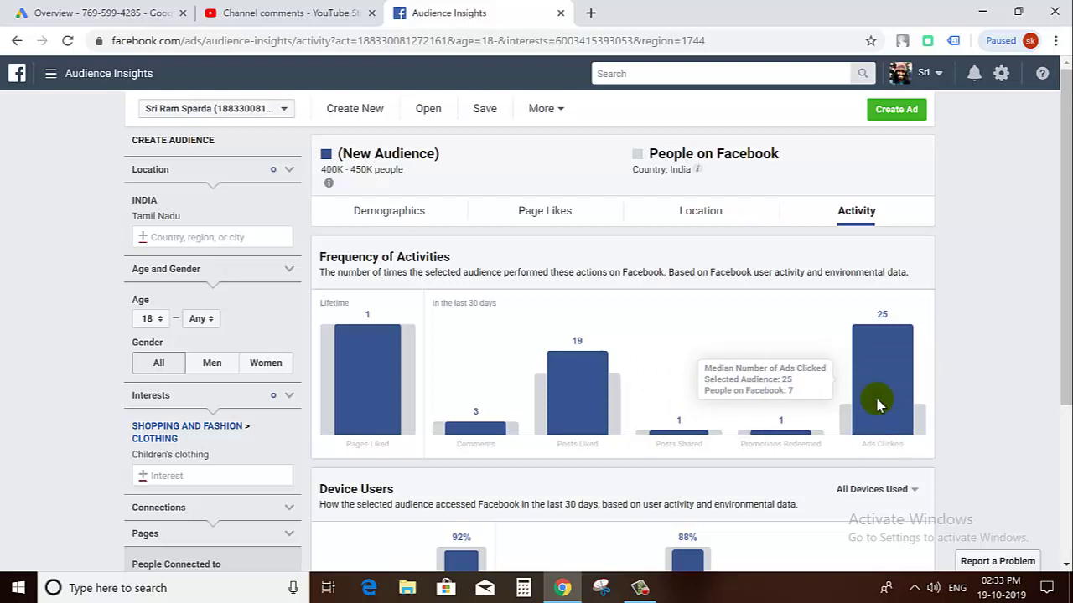
mouse_move(366, 364)
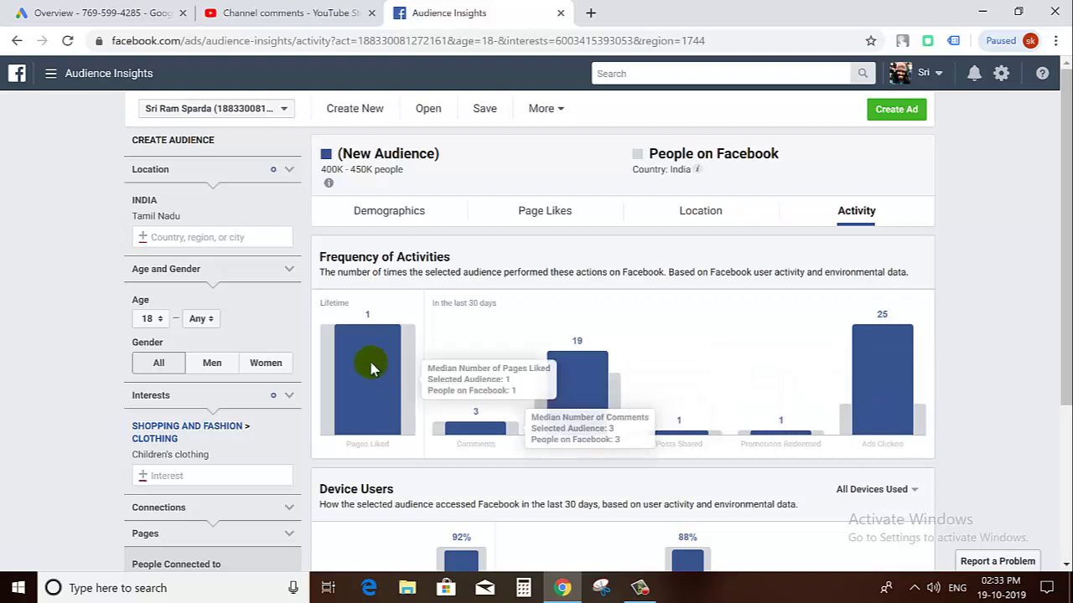
mouse_move(575, 335)
scroll(575, 335, down, 3)
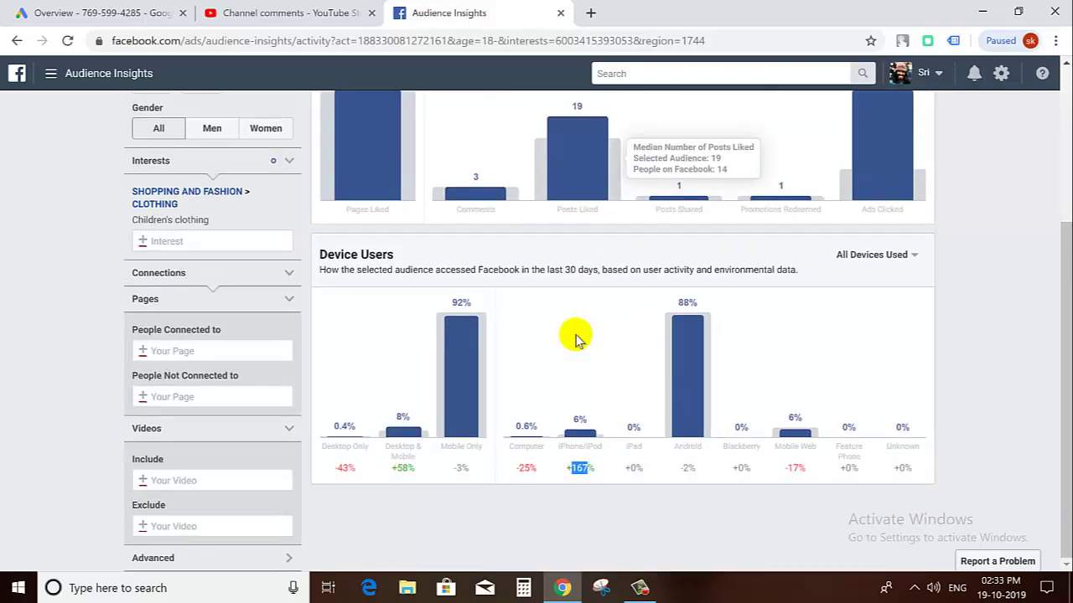
scroll(575, 337, up, 3)
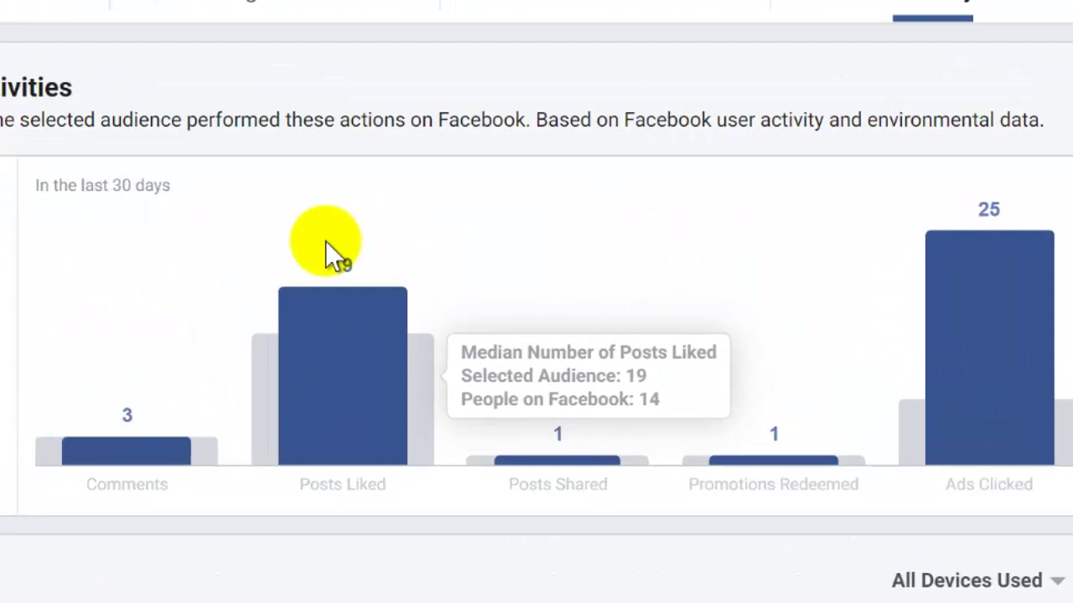
Return to the Demographics insights and examine the relationship status and education level charts, including the College group.
click(7, 12)
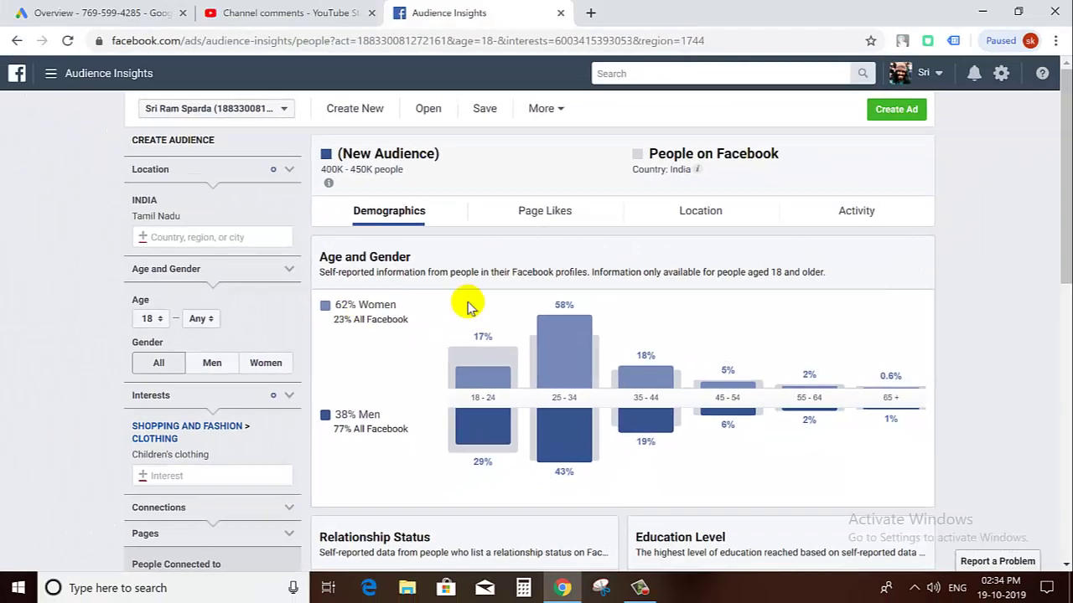
scroll(469, 307, down, 2)
scroll(466, 305, down, 4)
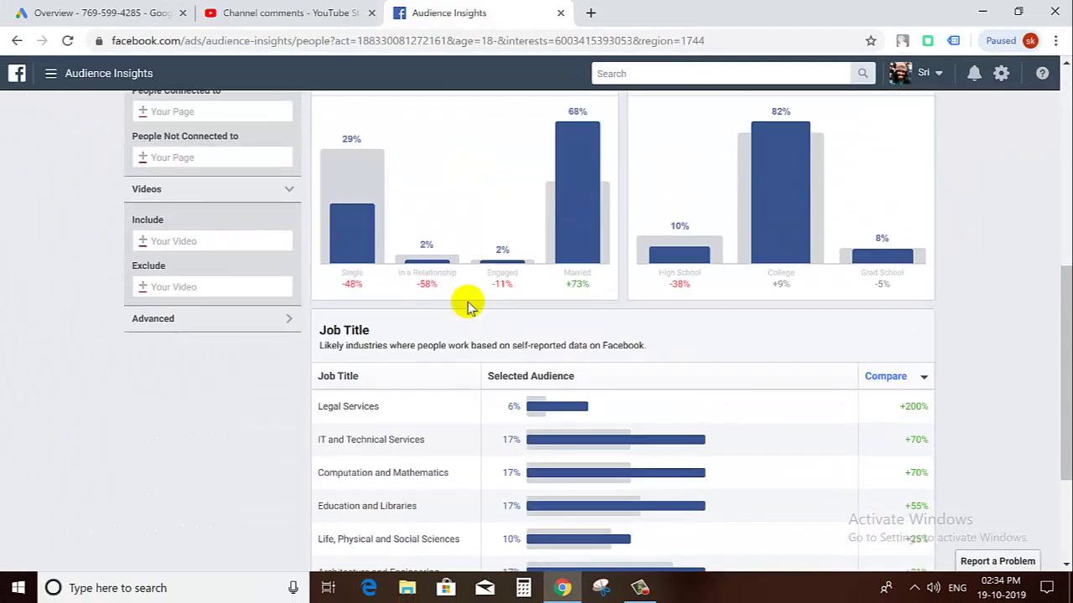
scroll(472, 323, up, 1)
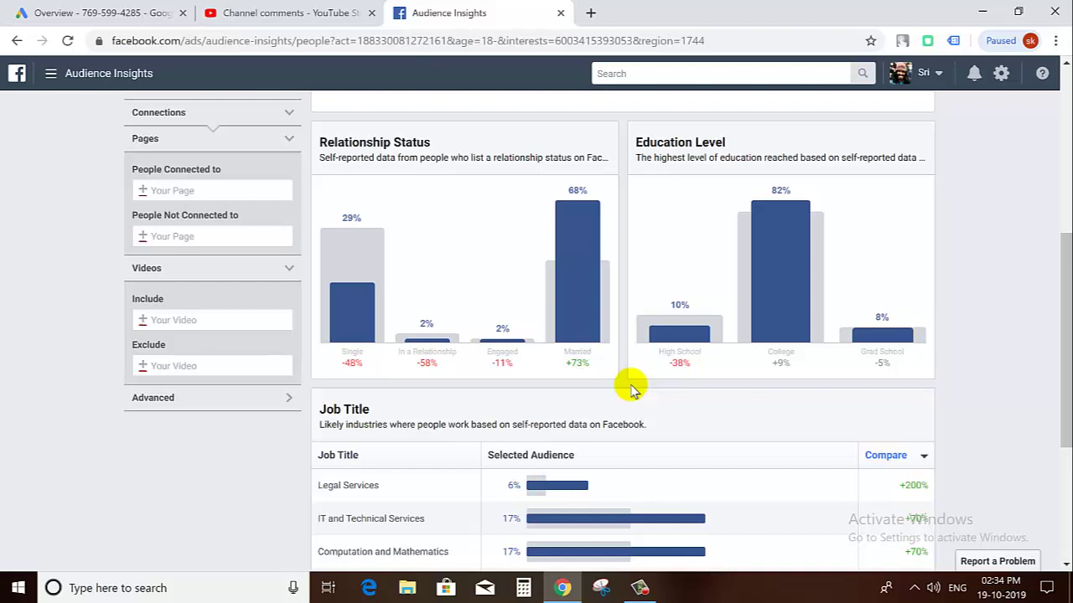
scroll(735, 388, up, 1)
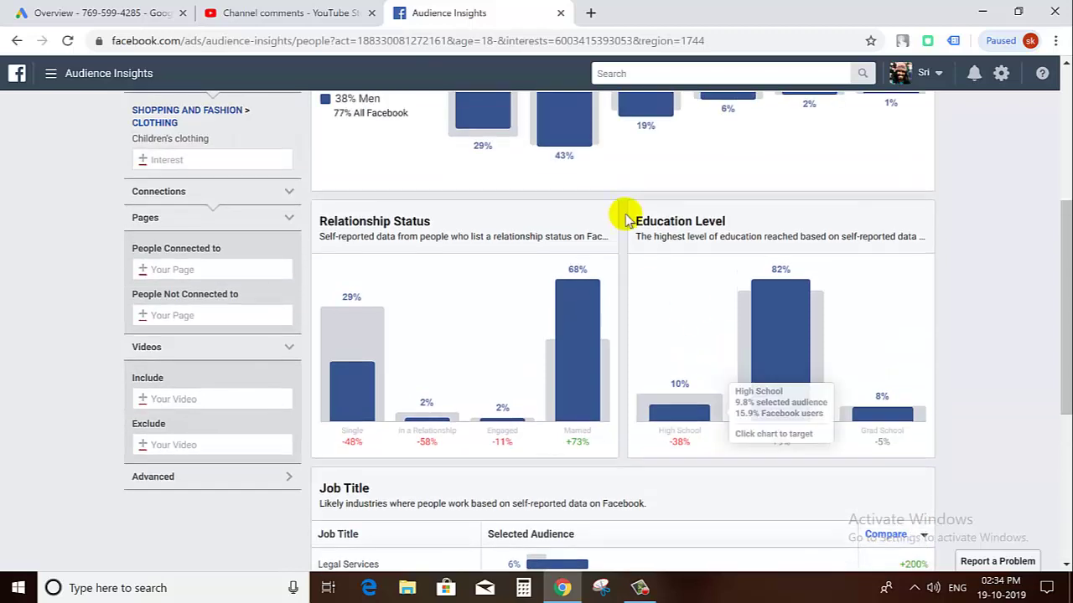
mouse_move(788, 335)
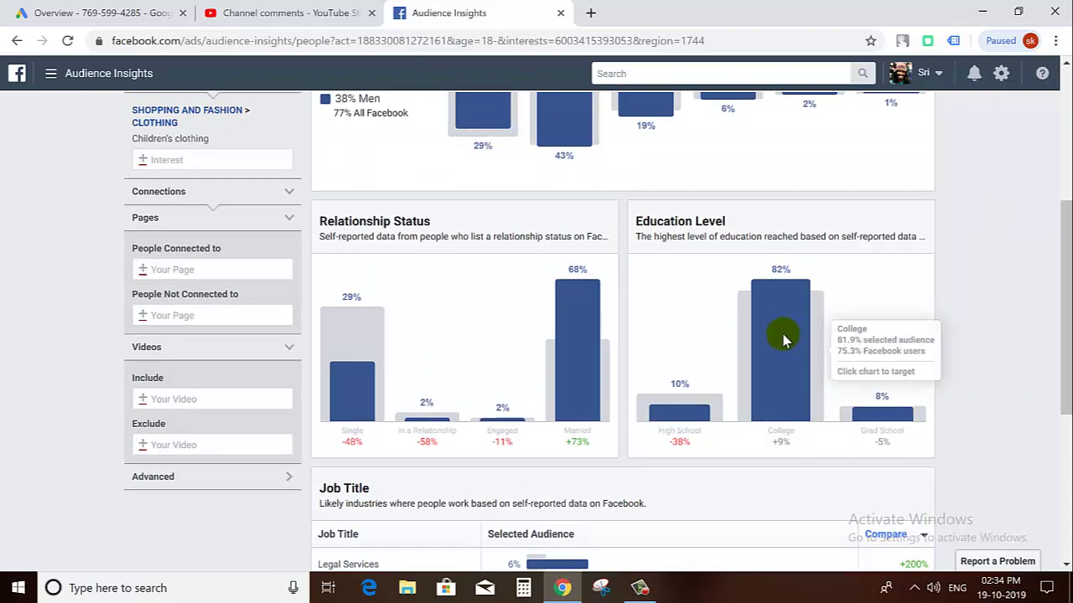
Reorder the Job Title table by Selected Audience share, then return to the Age and Gender chart.
scroll(788, 337, down, 3)
scroll(783, 336, down, 1)
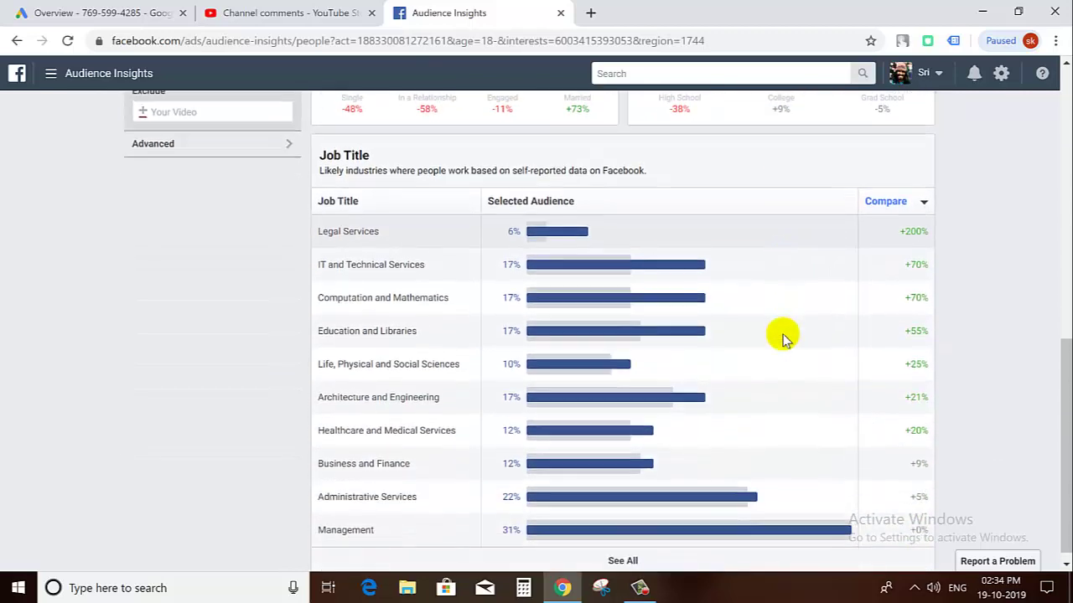
click(500, 186)
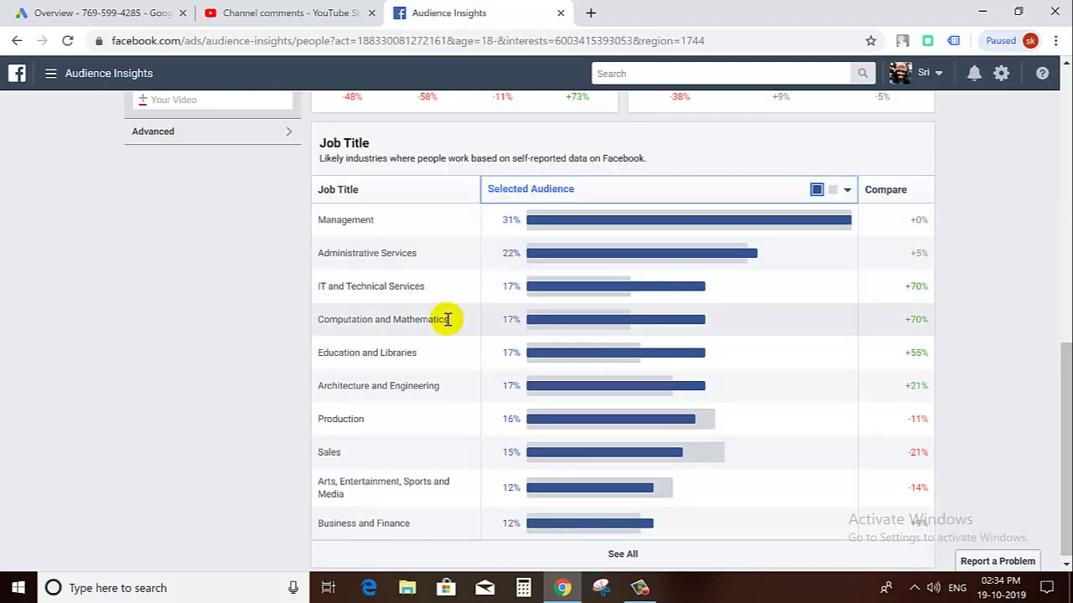
scroll(445, 315, up, 6)
scroll(447, 320, up, 1)
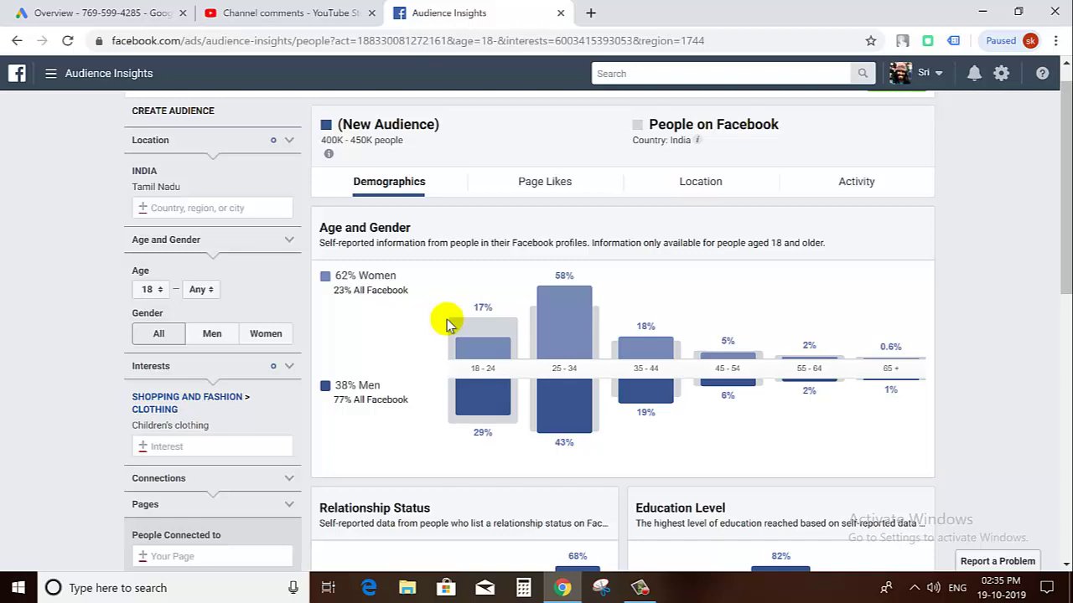
Examine the audience's Page Likes insights, covering the Top Categories table and the pages ranked by relevance and affinity.
click(573, 182)
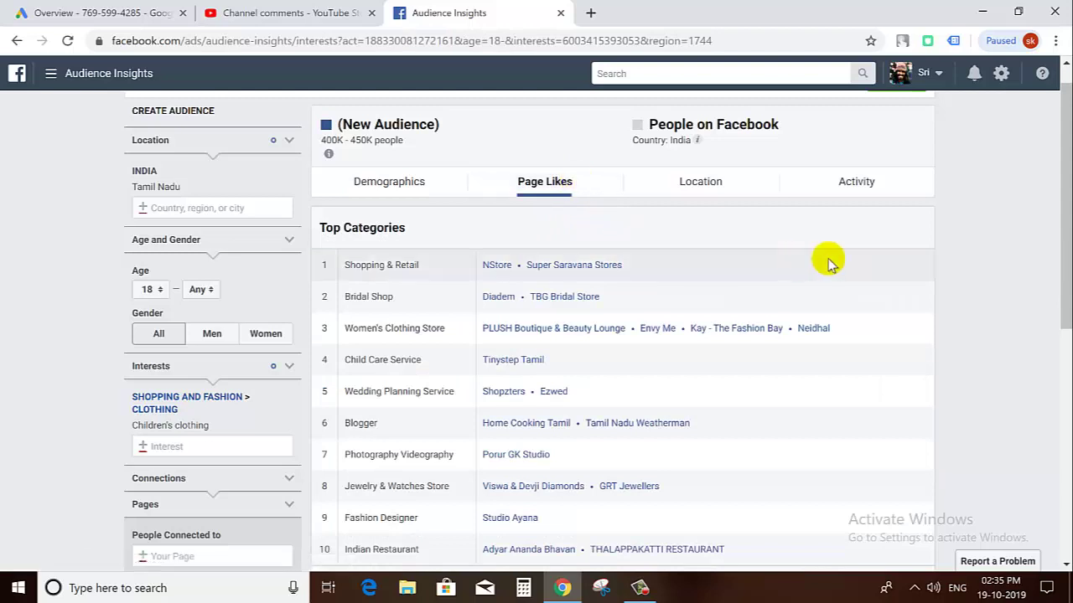
scroll(898, 260, down, 1)
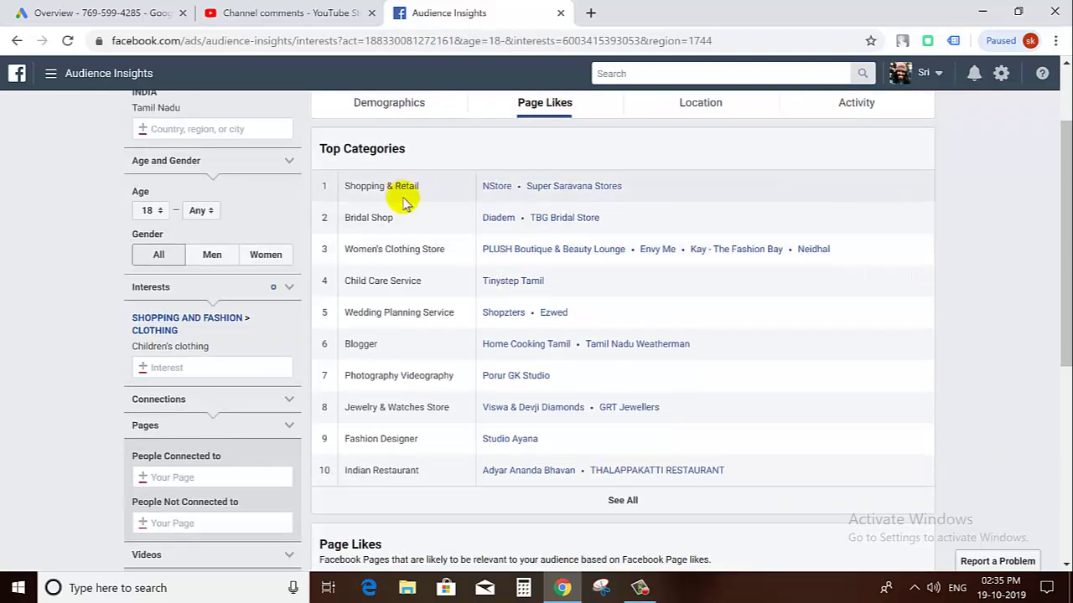
drag(397, 186, 418, 186)
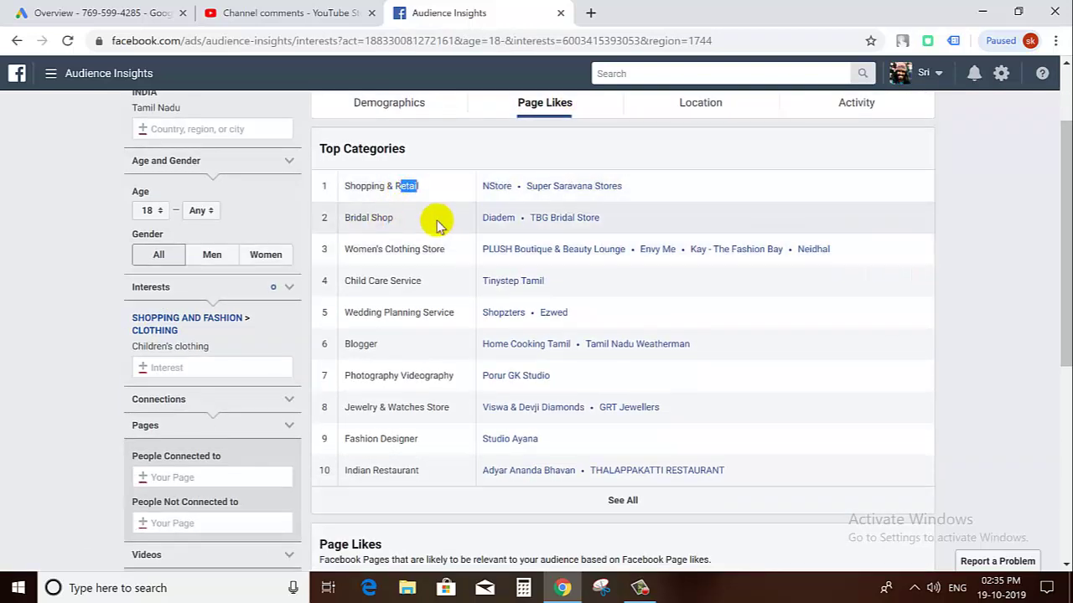
scroll(438, 218, down, 2)
scroll(438, 219, up, 3)
scroll(432, 234, down, 3)
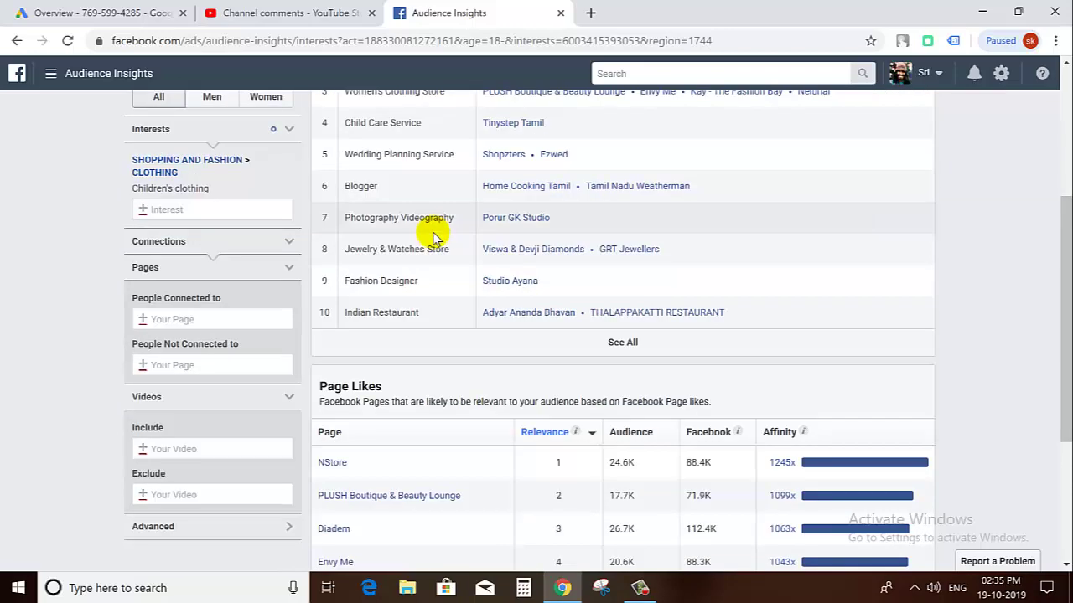
scroll(436, 233, down, 3)
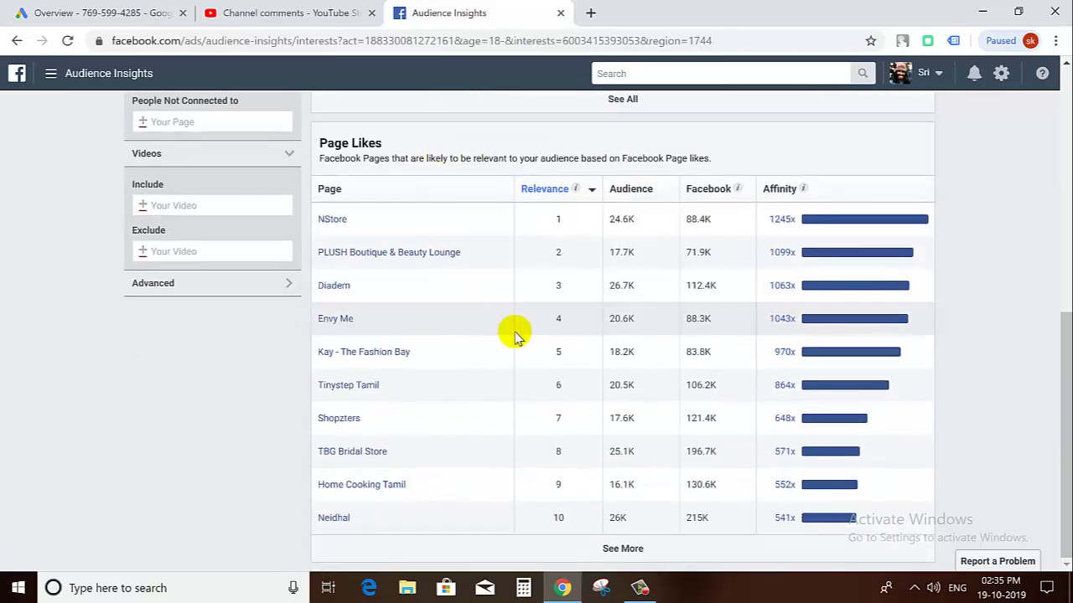
scroll(510, 408, up, 1)
scroll(512, 408, down, 1)
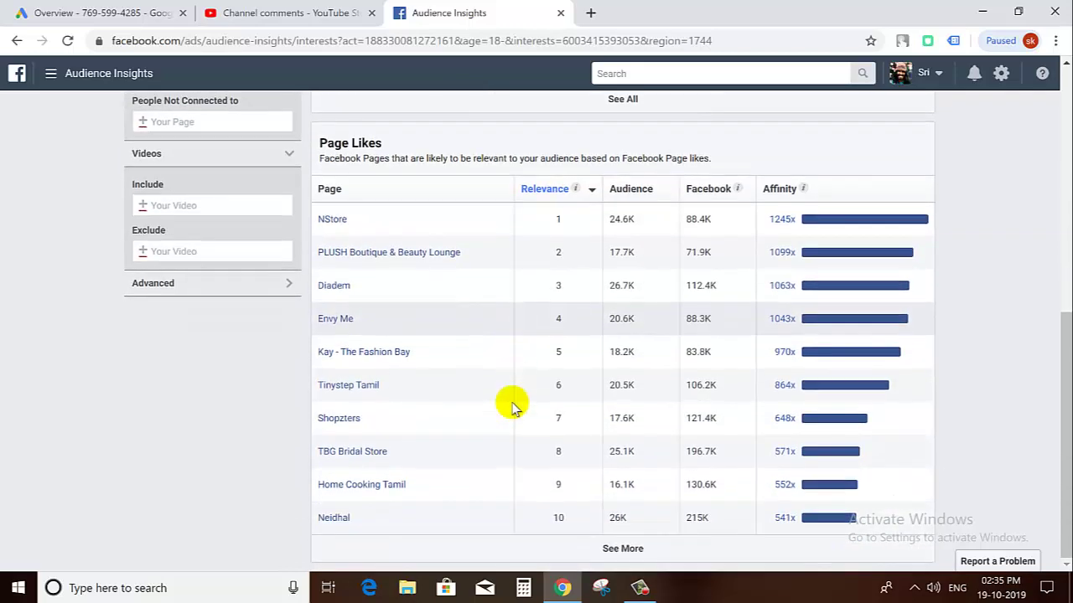
scroll(512, 408, up, 10)
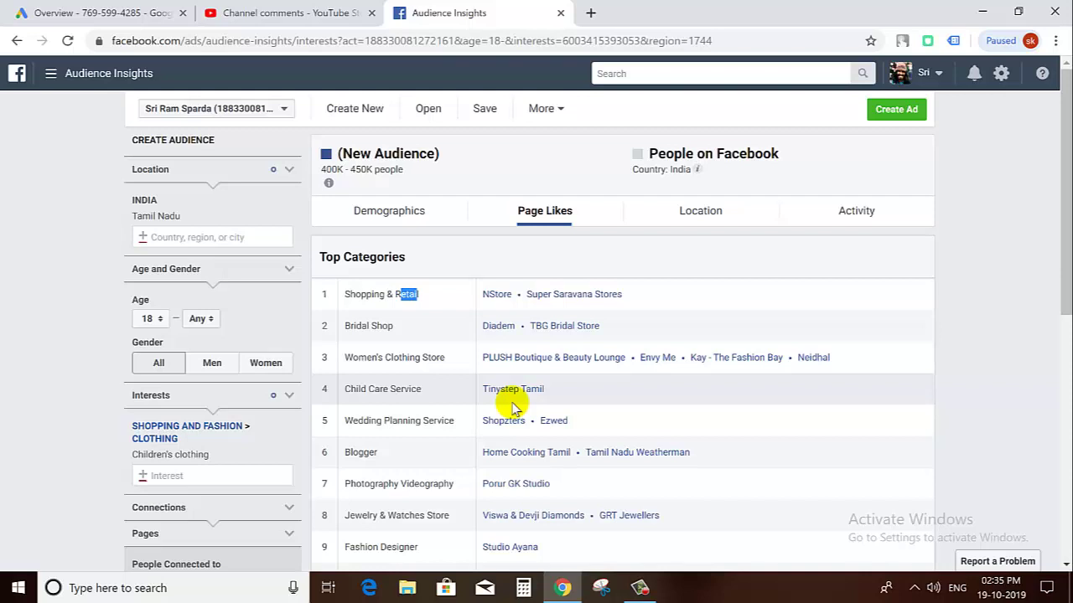
Order the Top Cities location table by Selected Audience share and view the audience's Activity insights.
click(710, 209)
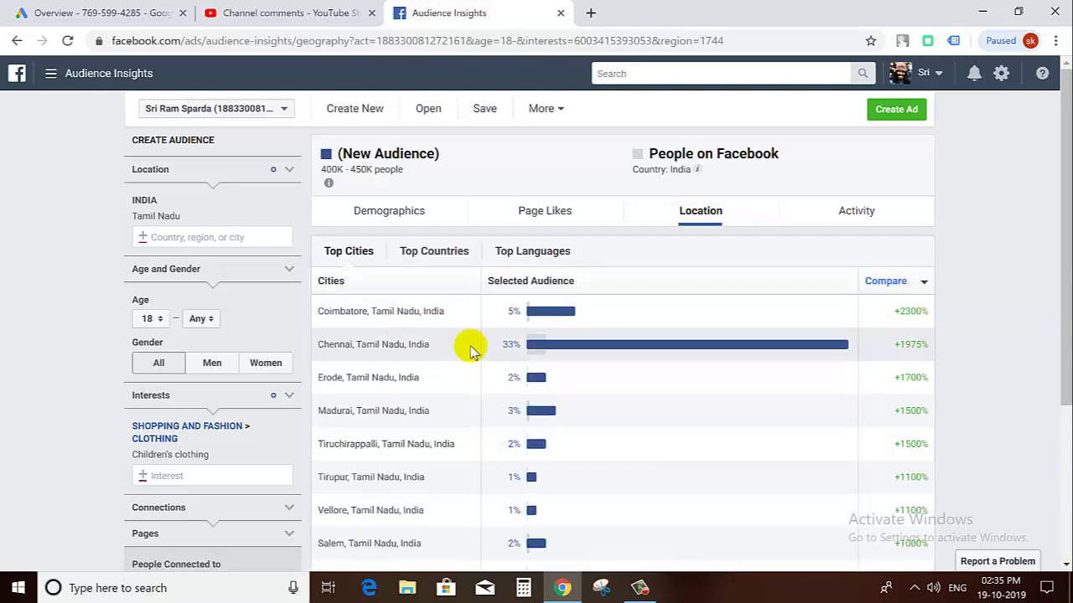
click(524, 283)
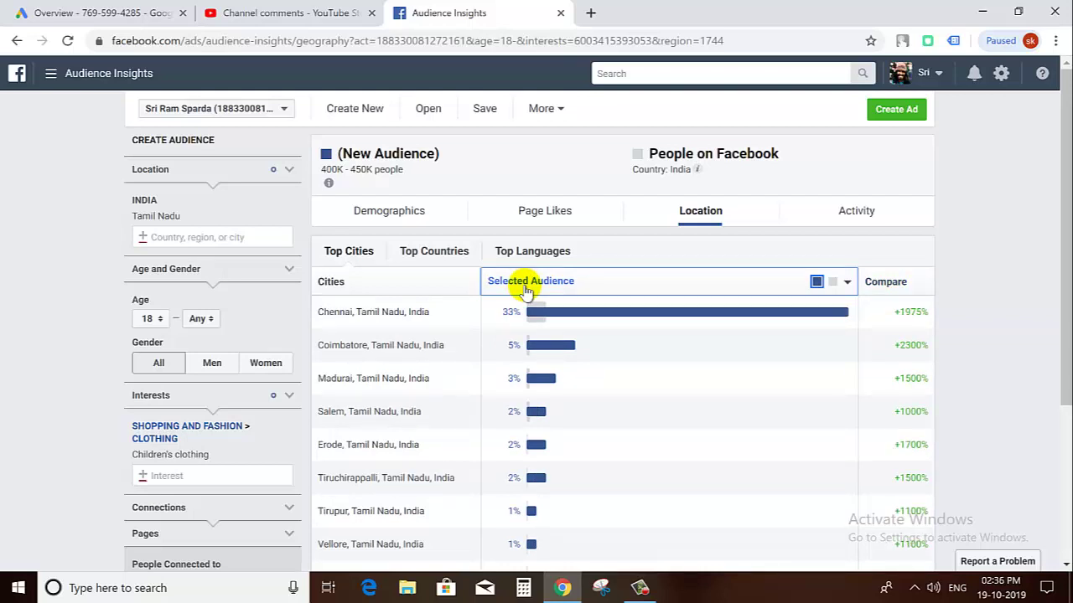
click(834, 212)
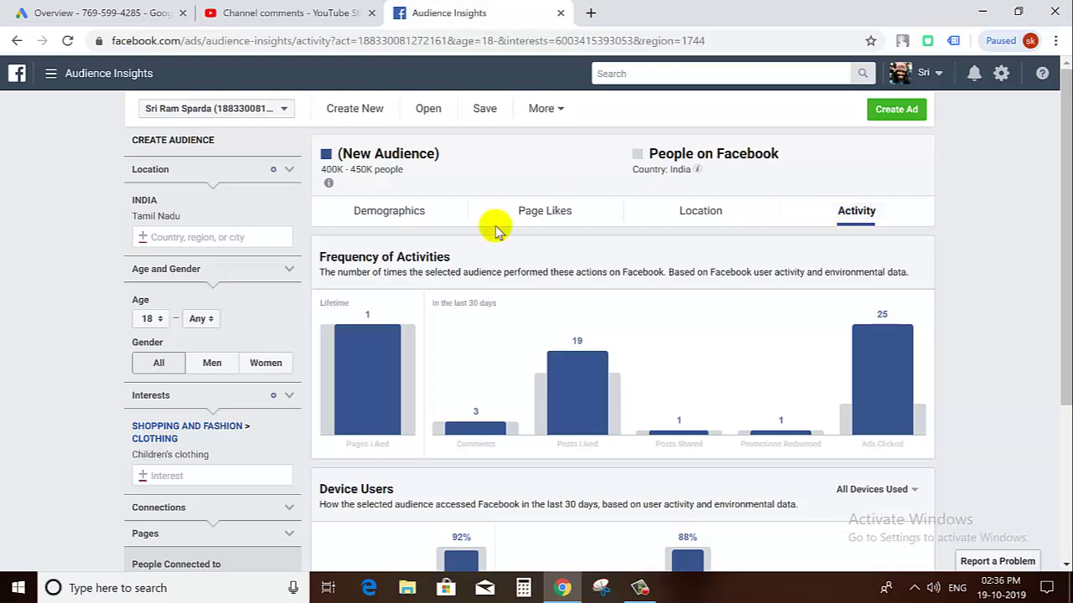
Return to the Demographics insights and check the pages offered by the People Connected to and People Not Connected to filters.
click(412, 218)
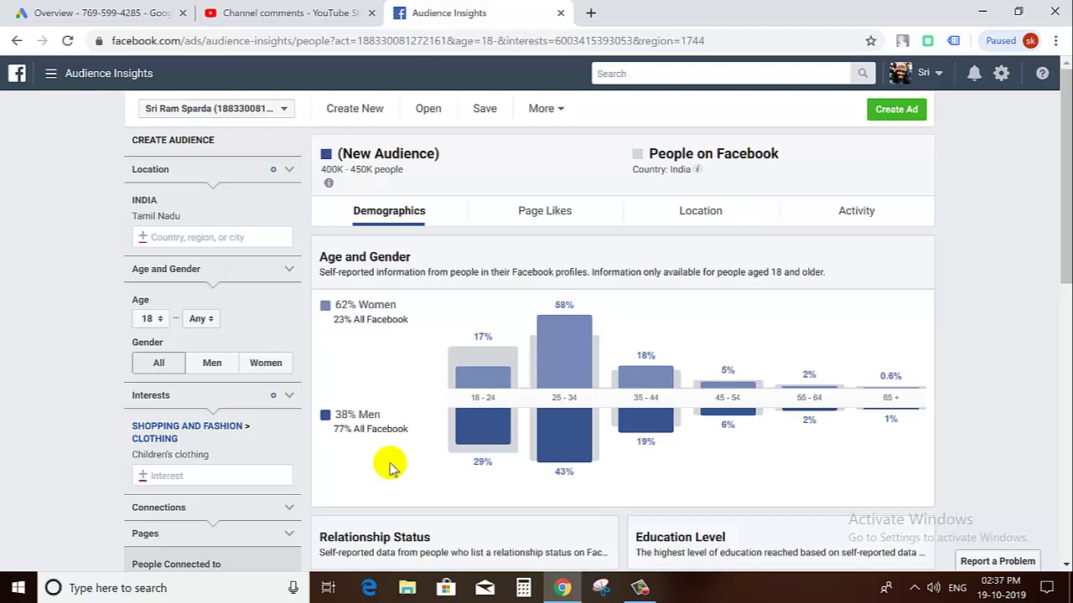
scroll(276, 471, down, 3)
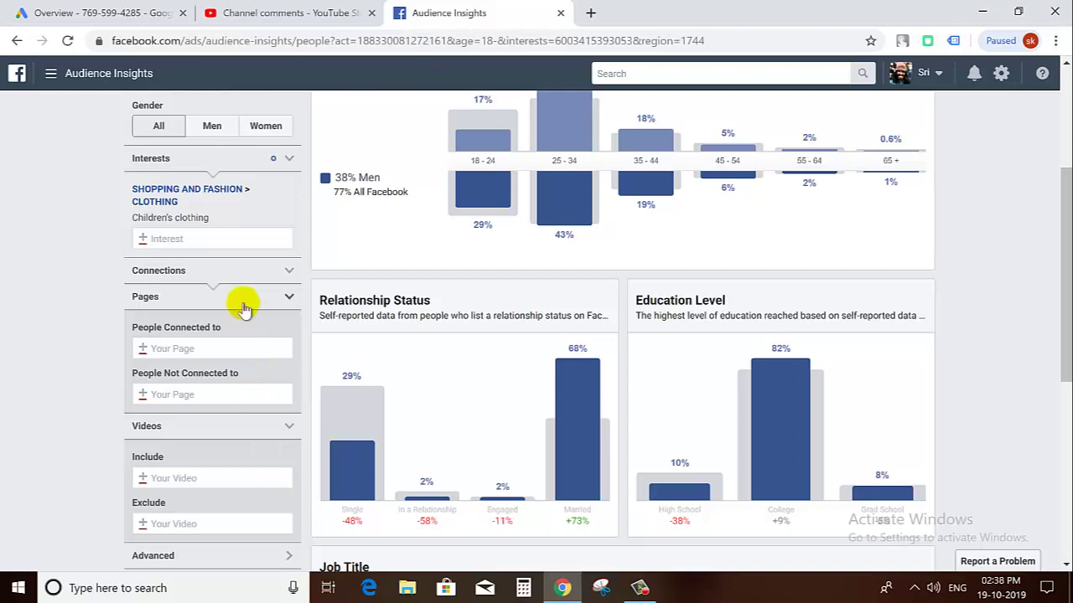
click(206, 345)
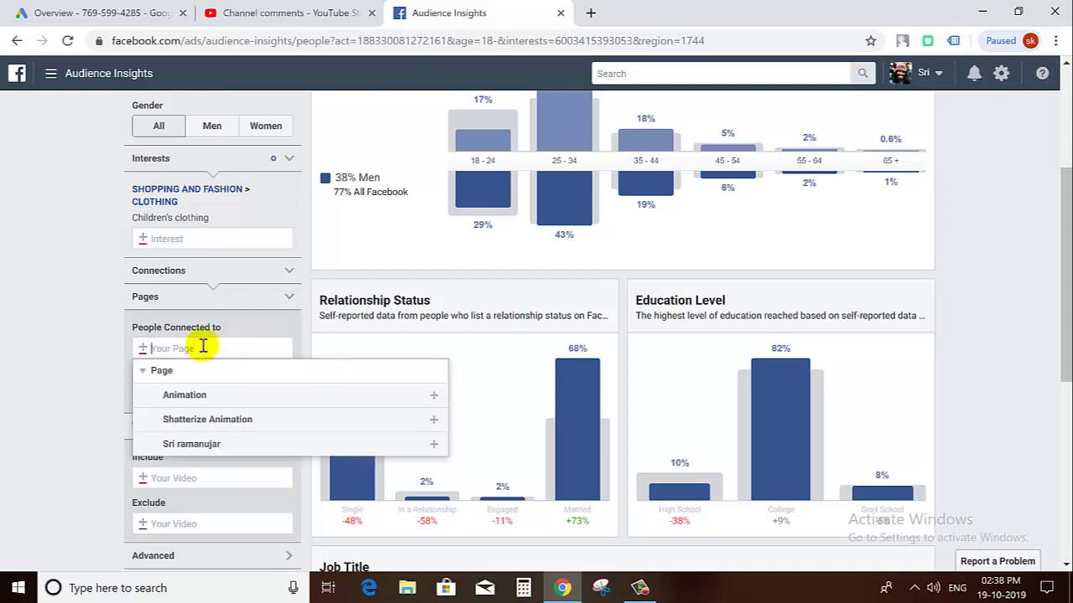
click(89, 358)
click(176, 394)
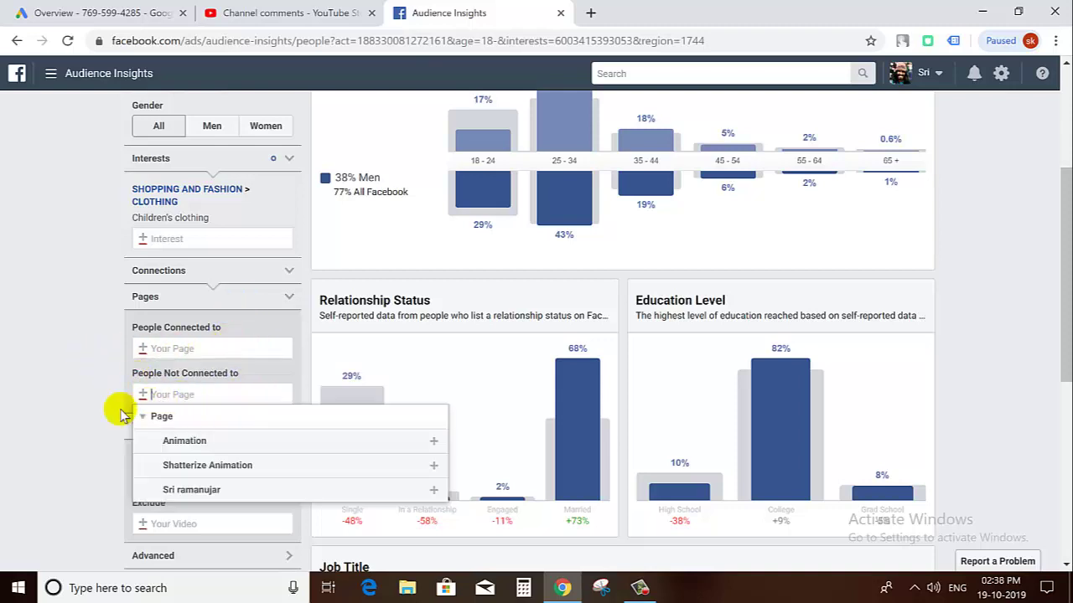
click(70, 413)
Check the Include and Exclude fields of the Videos audience filter without choosing a video.
scroll(110, 400, down, 2)
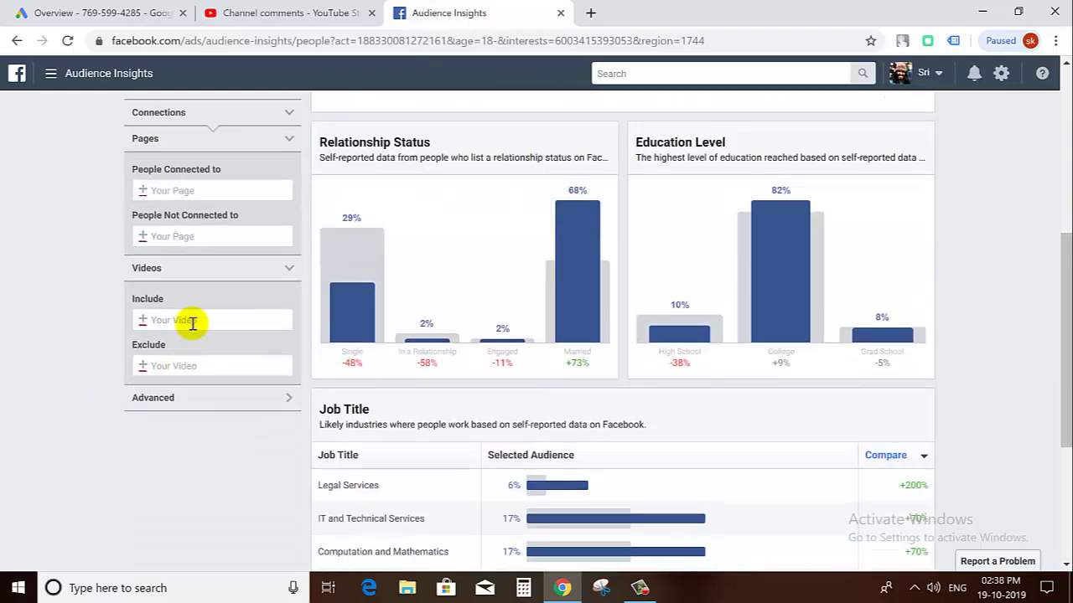
click(196, 316)
click(188, 361)
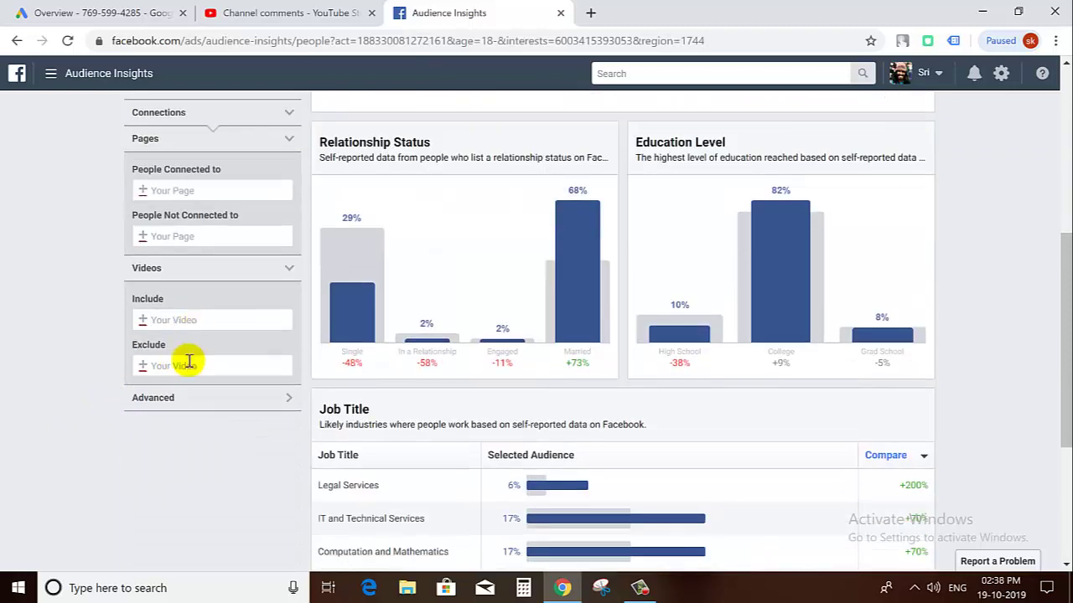
Expand the Advanced audience filters for Market Segments, Work, Education, Relationship Status and Language, and collapse the Advanced section.
click(208, 401)
scroll(72, 397, down, 2)
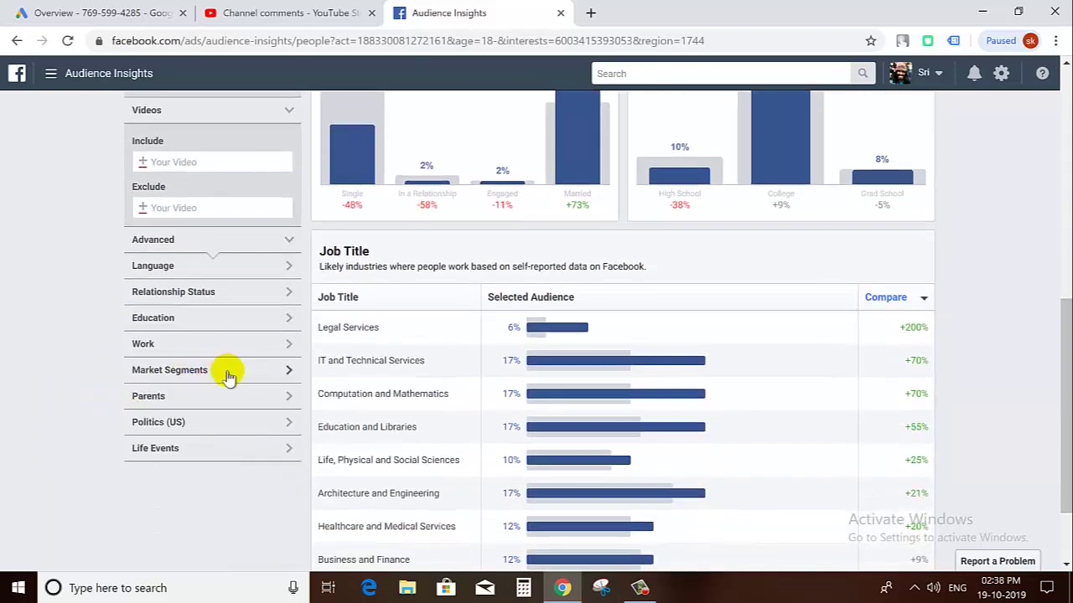
click(224, 369)
click(232, 344)
click(238, 320)
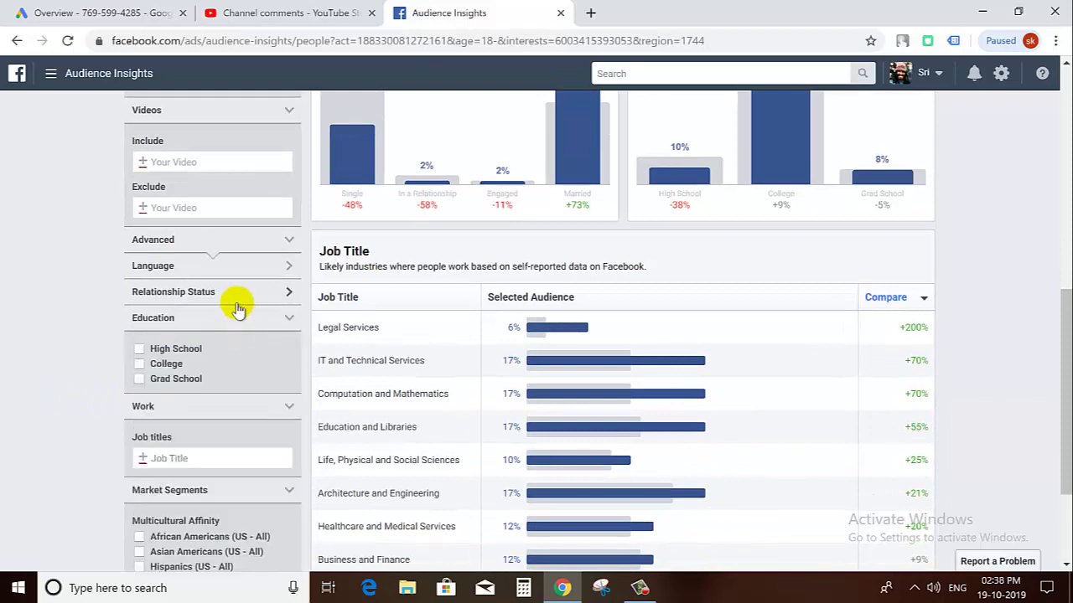
click(236, 292)
click(239, 264)
click(240, 240)
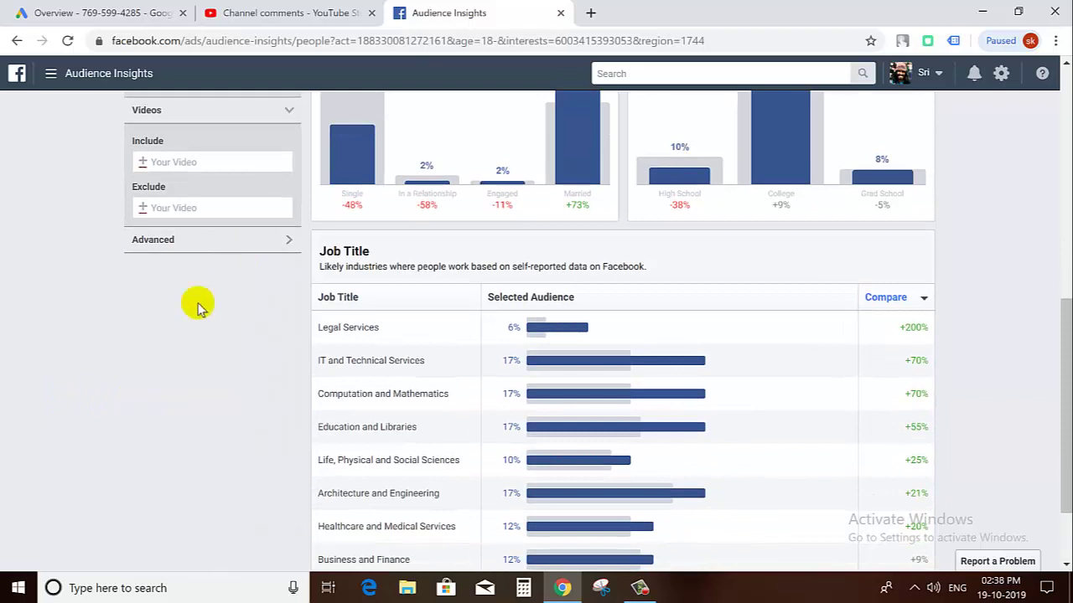
Reopen the Advanced audience filters and expand the Parents, Politics (US) and Life Events options.
click(208, 241)
scroll(120, 319, down, 2)
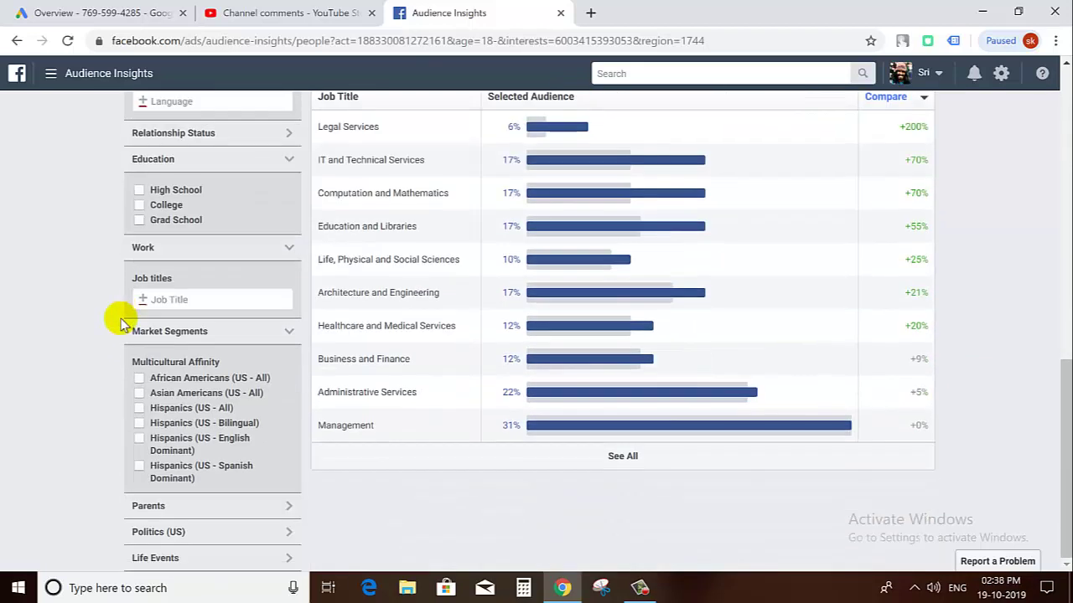
click(144, 506)
scroll(109, 480, down, 2)
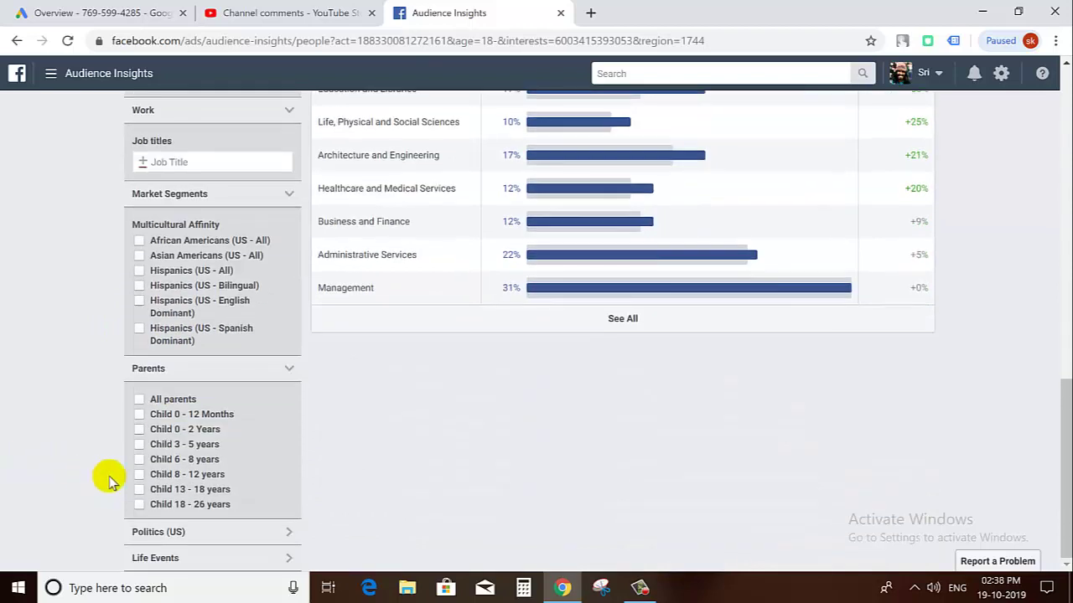
click(179, 531)
scroll(96, 474, down, 1)
click(176, 554)
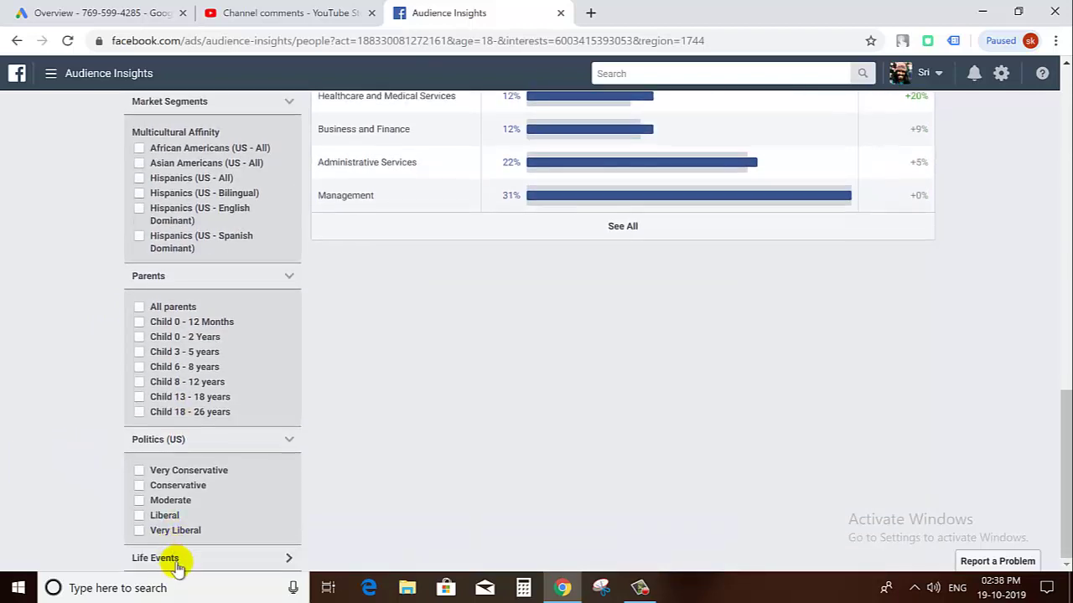
scroll(67, 474, down, 2)
Review the complete set of audience filters, from Location to Life Events, alongside the demographics charts.
scroll(228, 520, up, 5)
scroll(224, 513, up, 10)
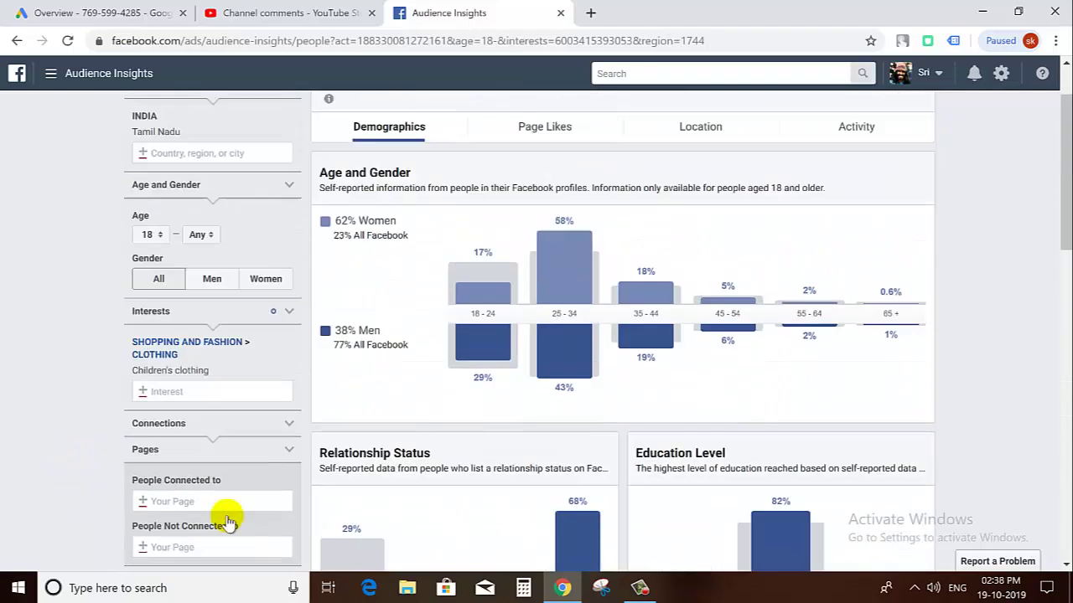
scroll(469, 394, down, 10)
scroll(553, 343, down, 4)
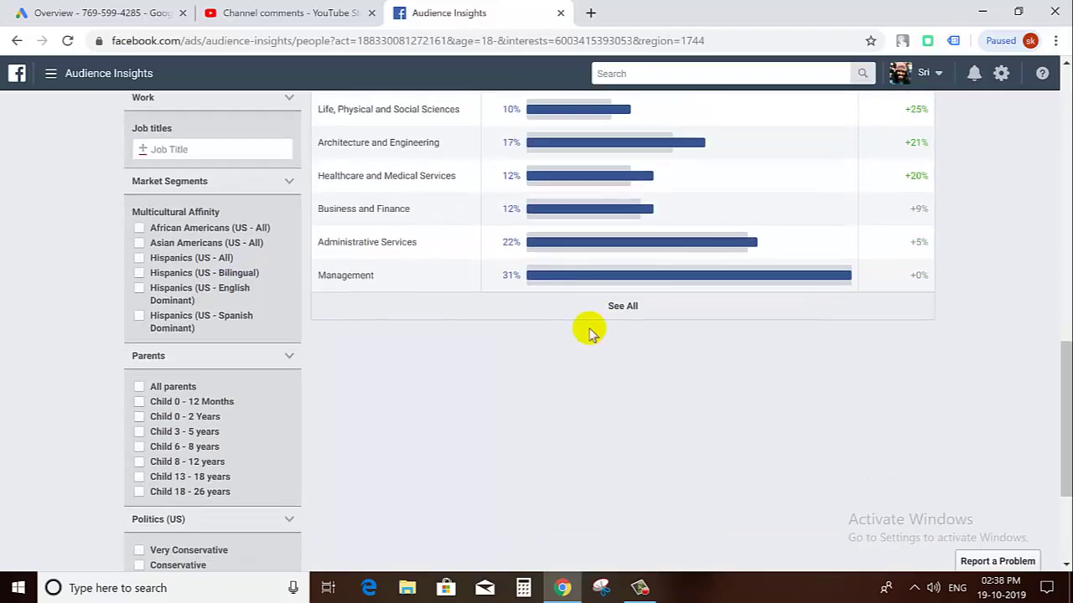
scroll(582, 352, up, 6)
scroll(582, 352, down, 8)
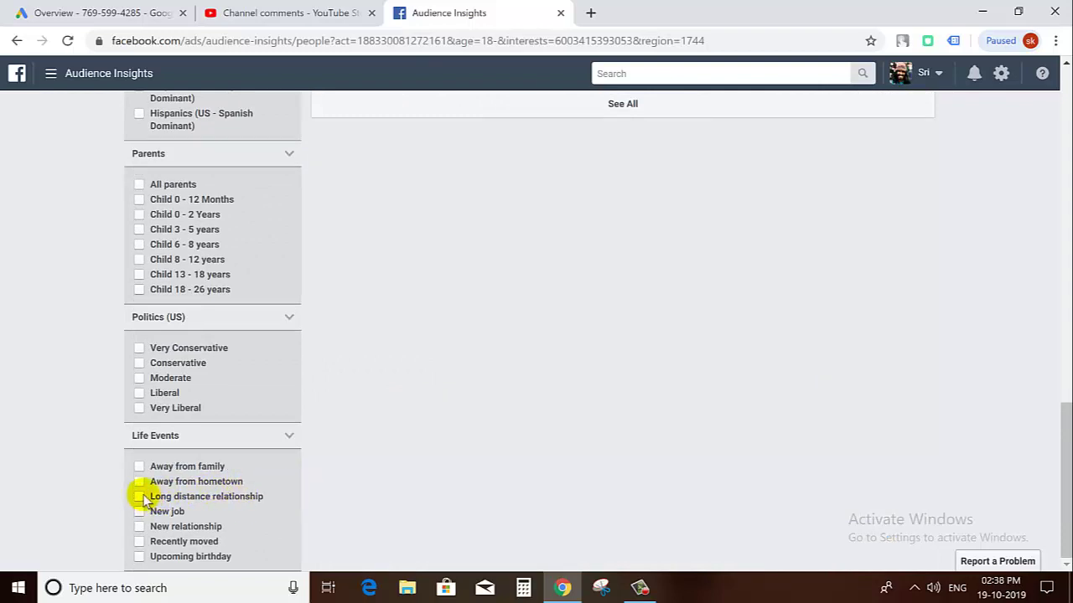
scroll(144, 503, up, 10)
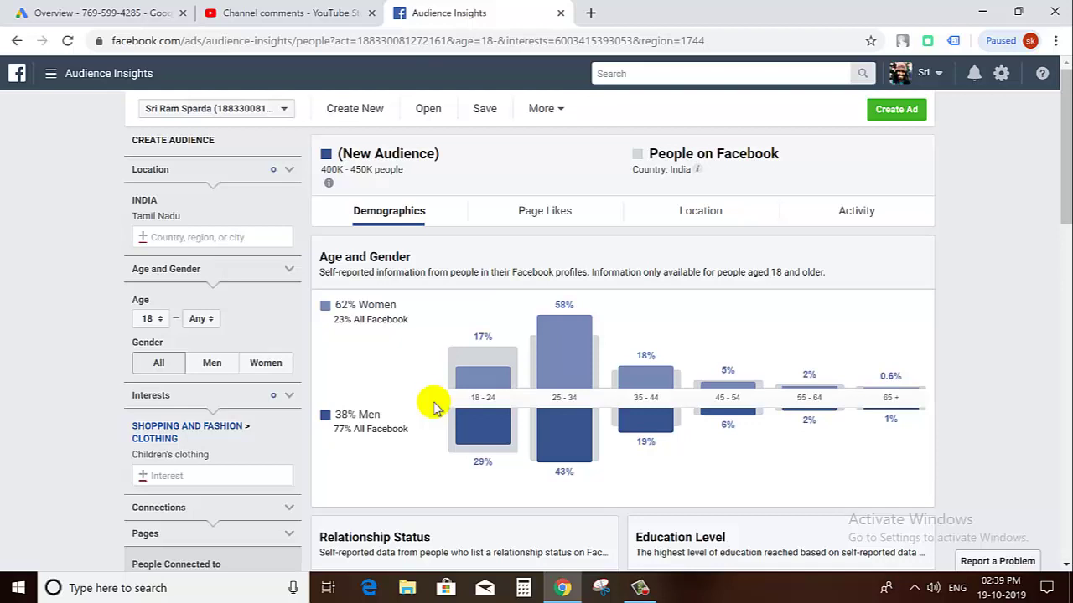
scroll(411, 402, down, 20)
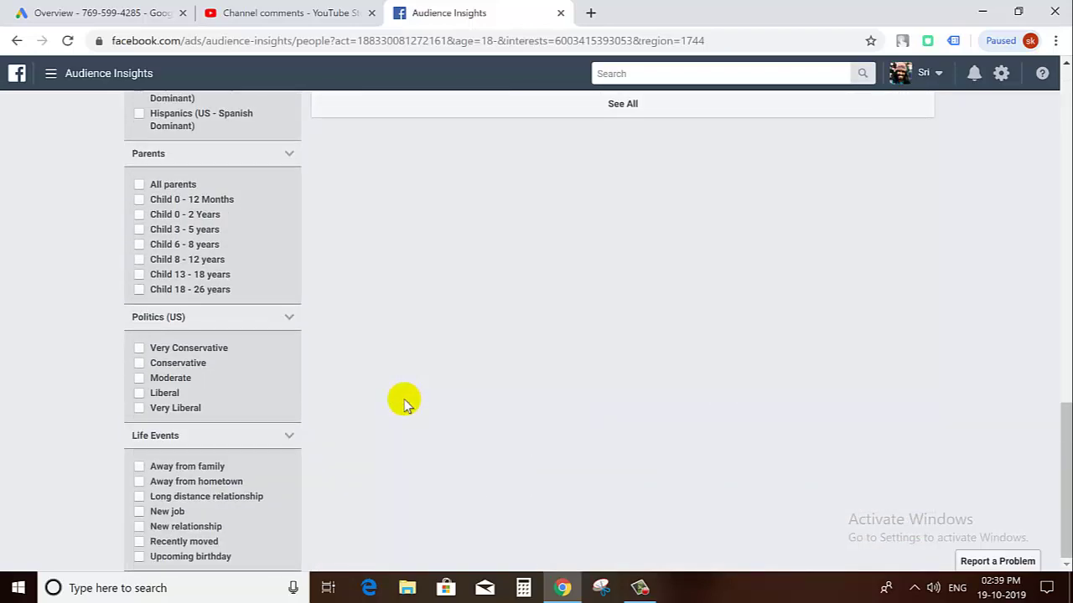
scroll(403, 402, up, 15)
scroll(383, 402, down, 15)
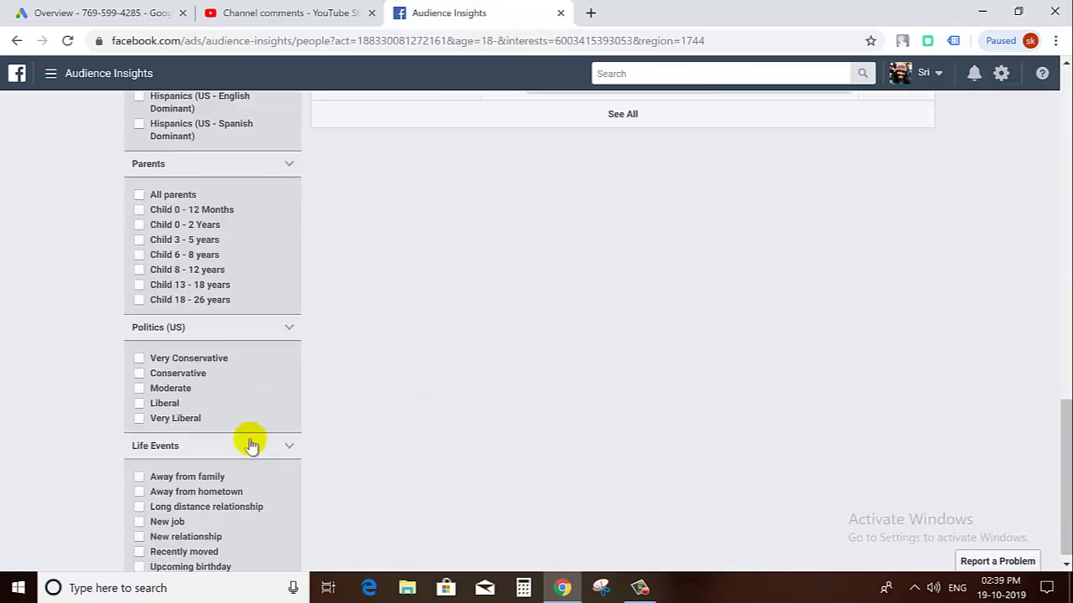
scroll(491, 447, up, 15)
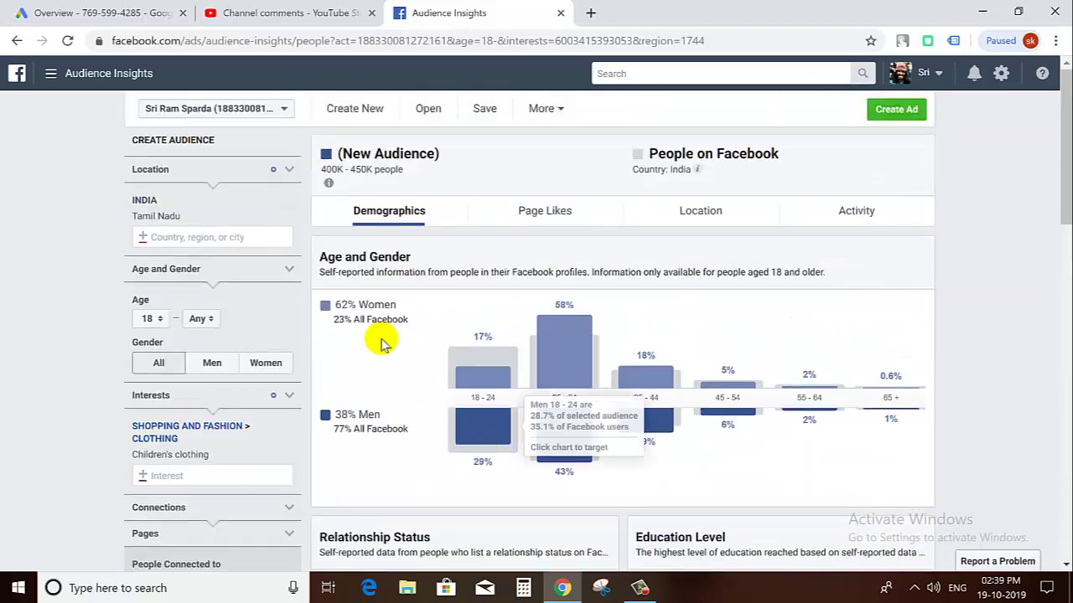
scroll(876, 408, down, 20)
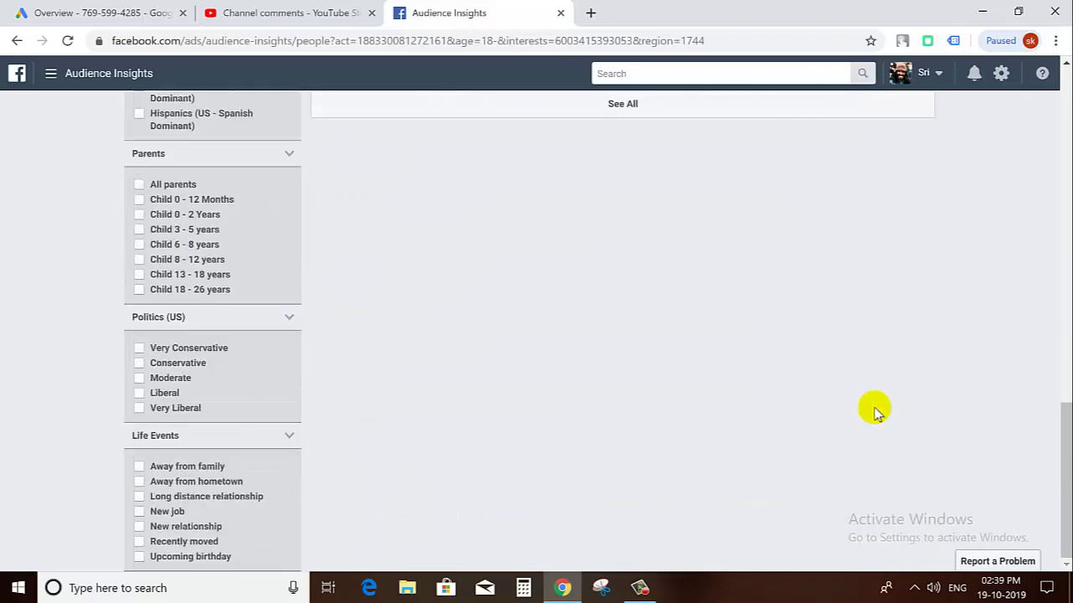
scroll(866, 410, up, 20)
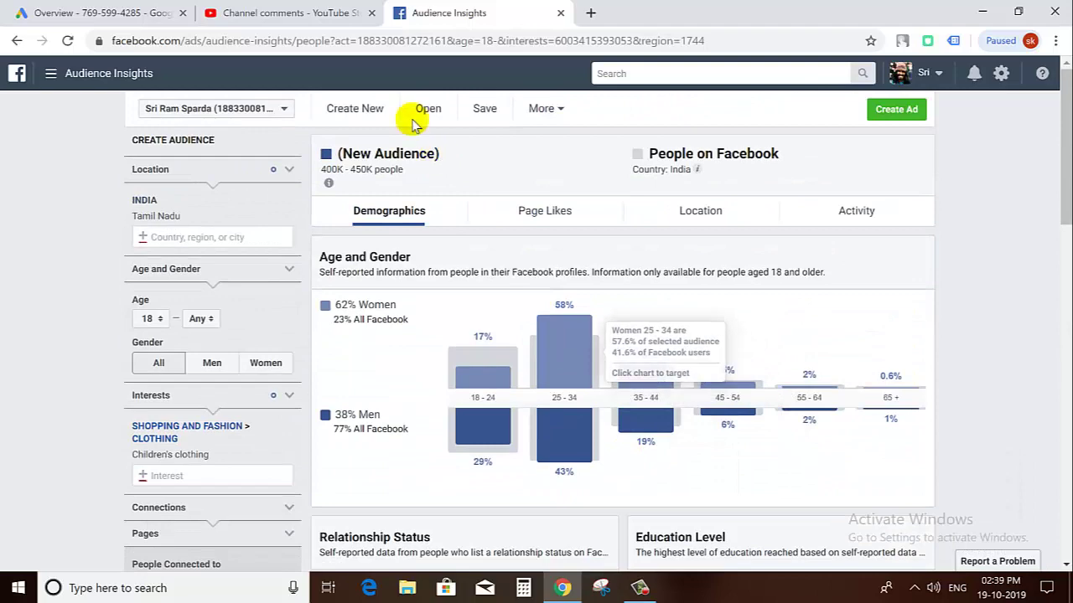
Switch to the YouTube Studio channel comments and open a reply to the comment about promoting Amazon affiliate links with Google AdWords.
click(282, 13)
scroll(558, 359, down, 4)
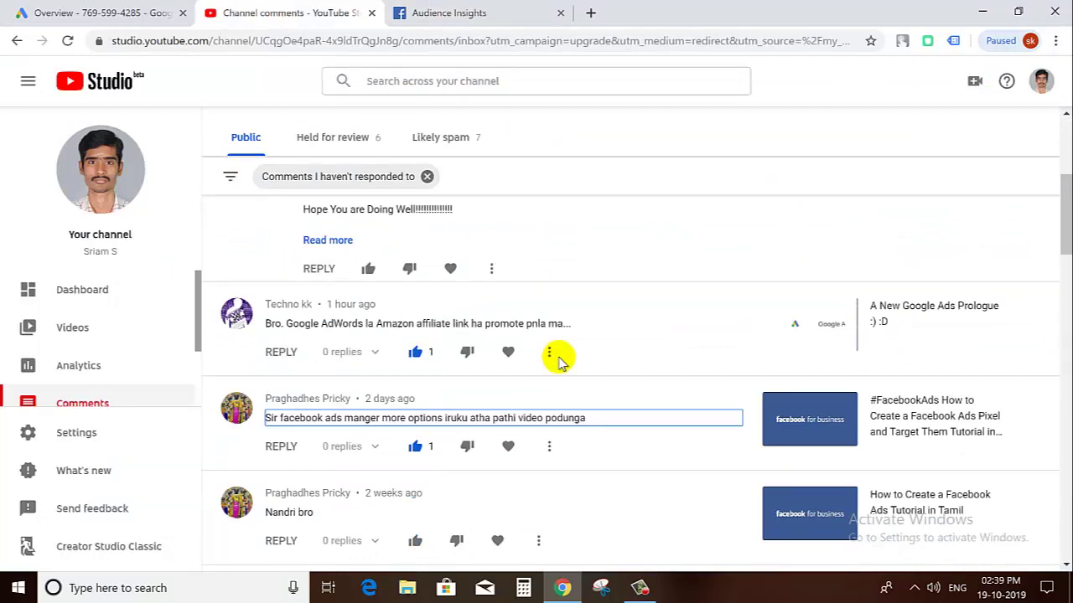
scroll(555, 359, up, 5)
scroll(587, 359, down, 6)
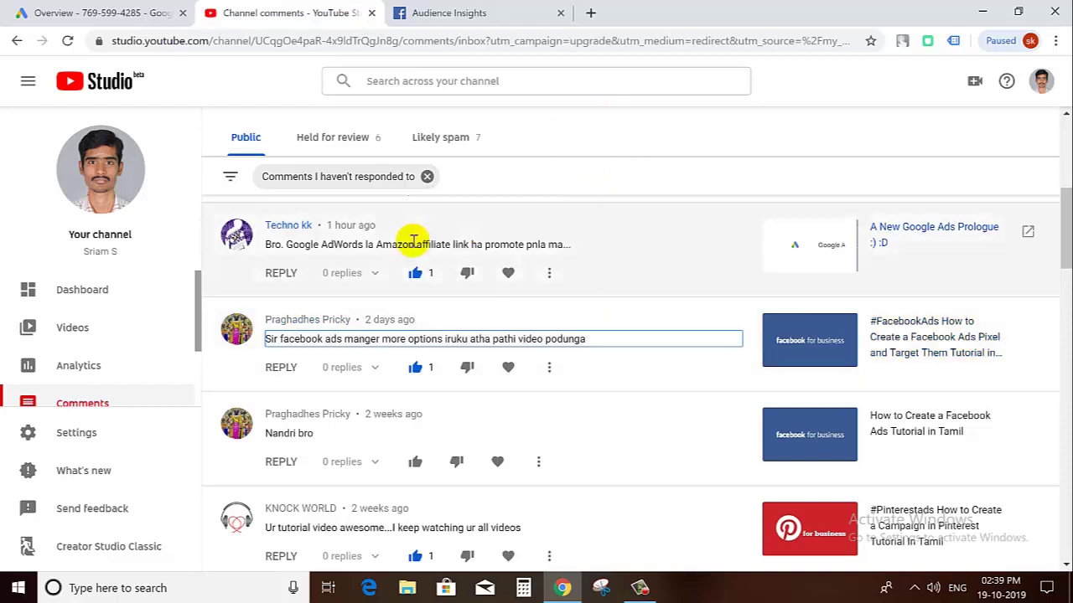
click(284, 273)
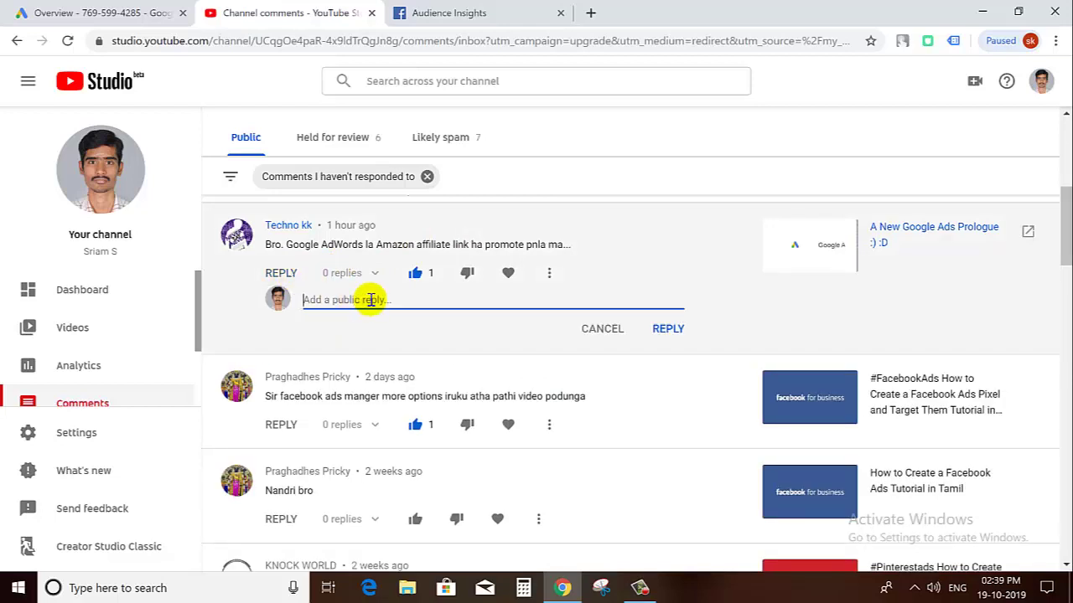
Switch back to Audience Insights and view the Age and Gender chart.
click(436, 13)
scroll(714, 309, down, 1)
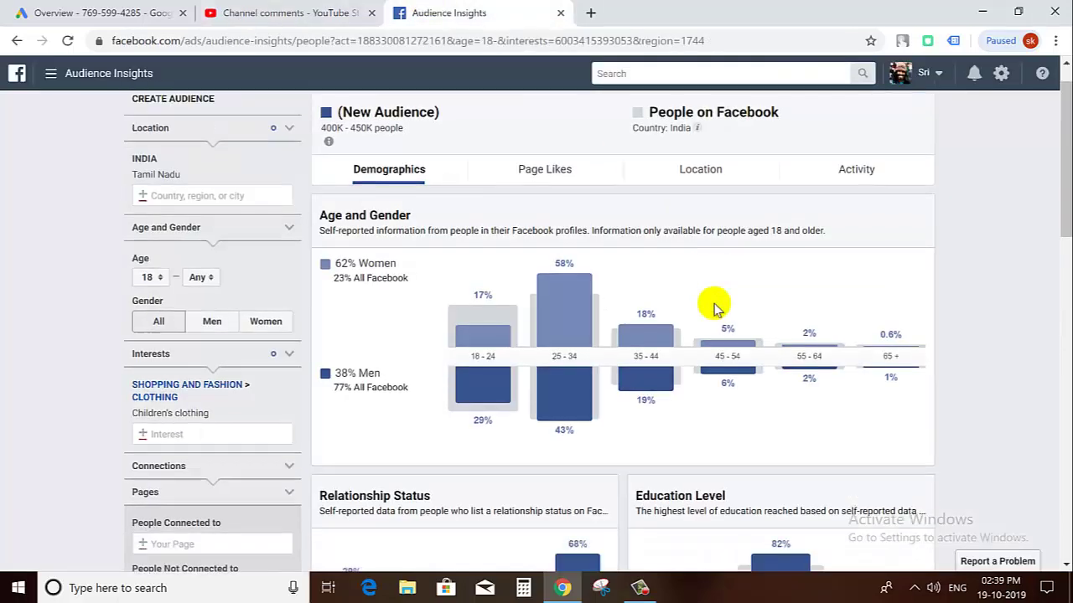
Look over the audience filters down to Life Events and switch to the YouTube Studio channel comments.
scroll(714, 308, down, 15)
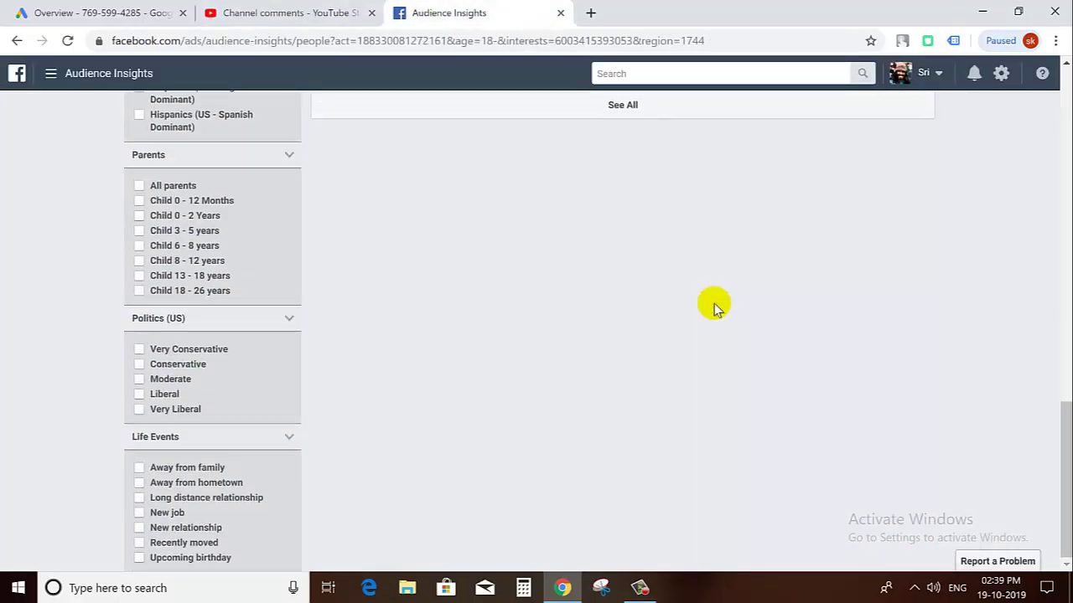
scroll(714, 309, up, 15)
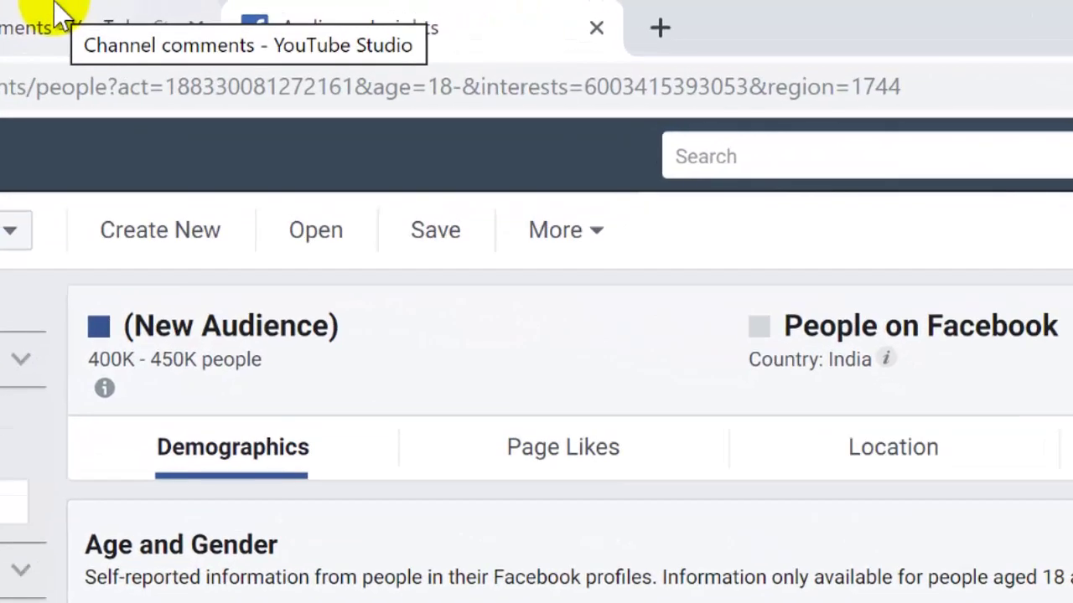
click(57, 10)
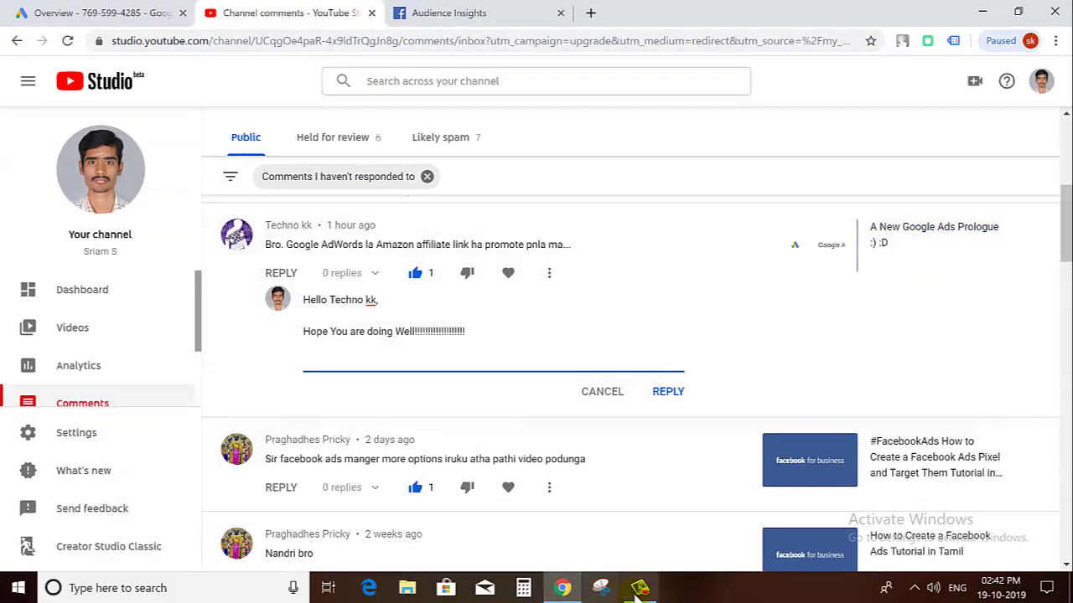
Switch back to Audience Insights and view the full list of Plan, Create & Manage, Measure & Report, Assets and Settings tools.
click(636, 594)
click(428, 12)
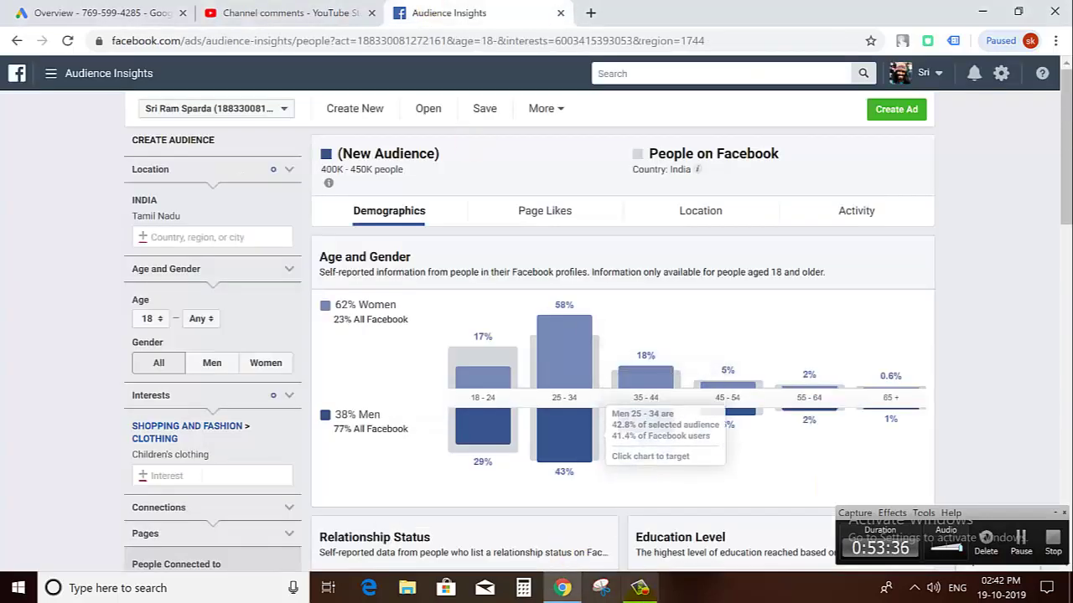
click(50, 74)
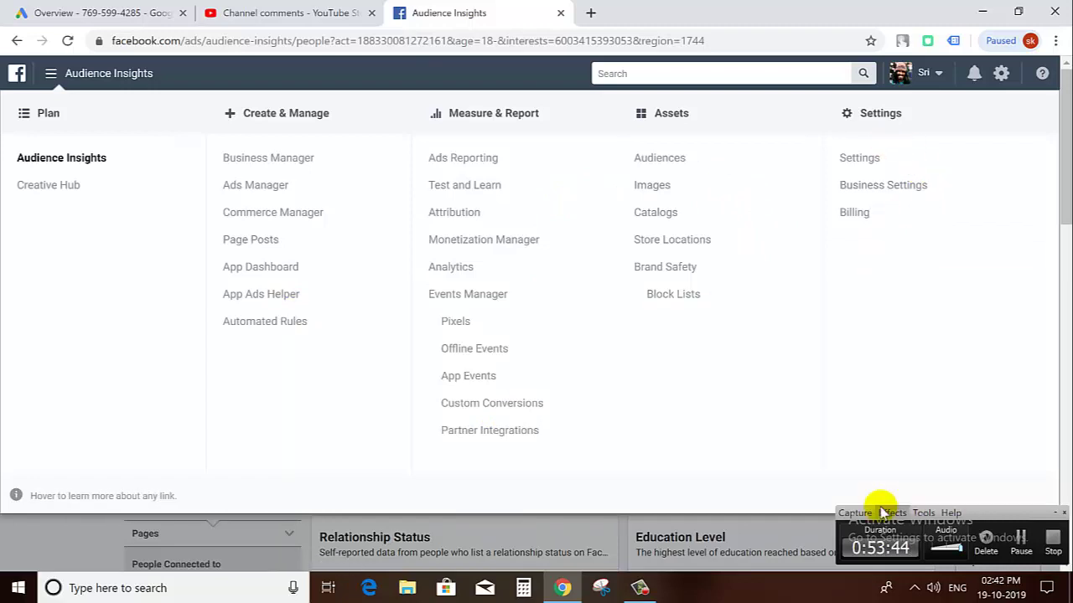
click(634, 548)
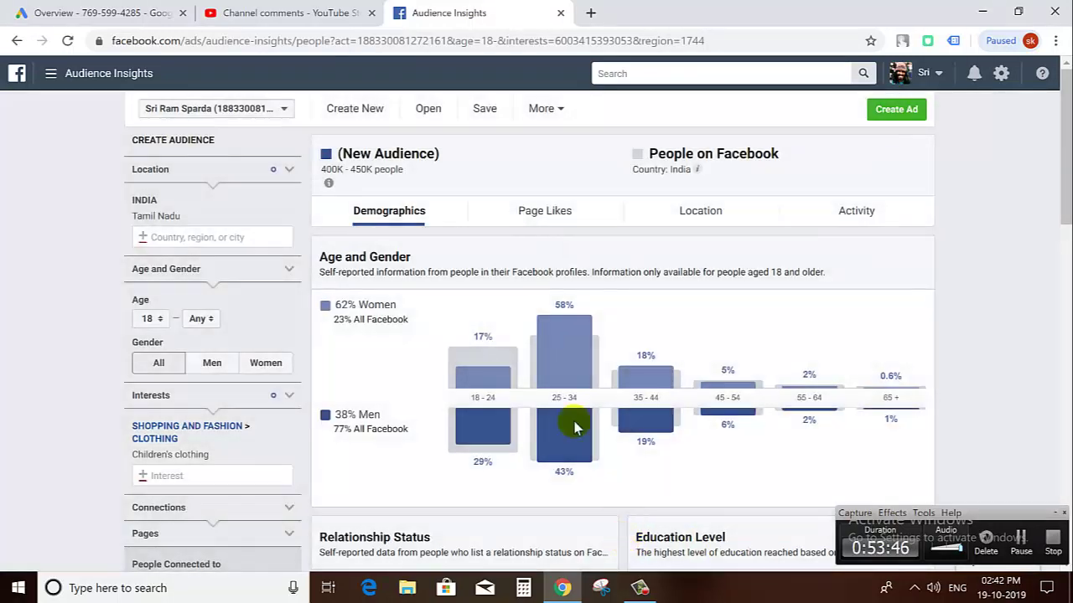